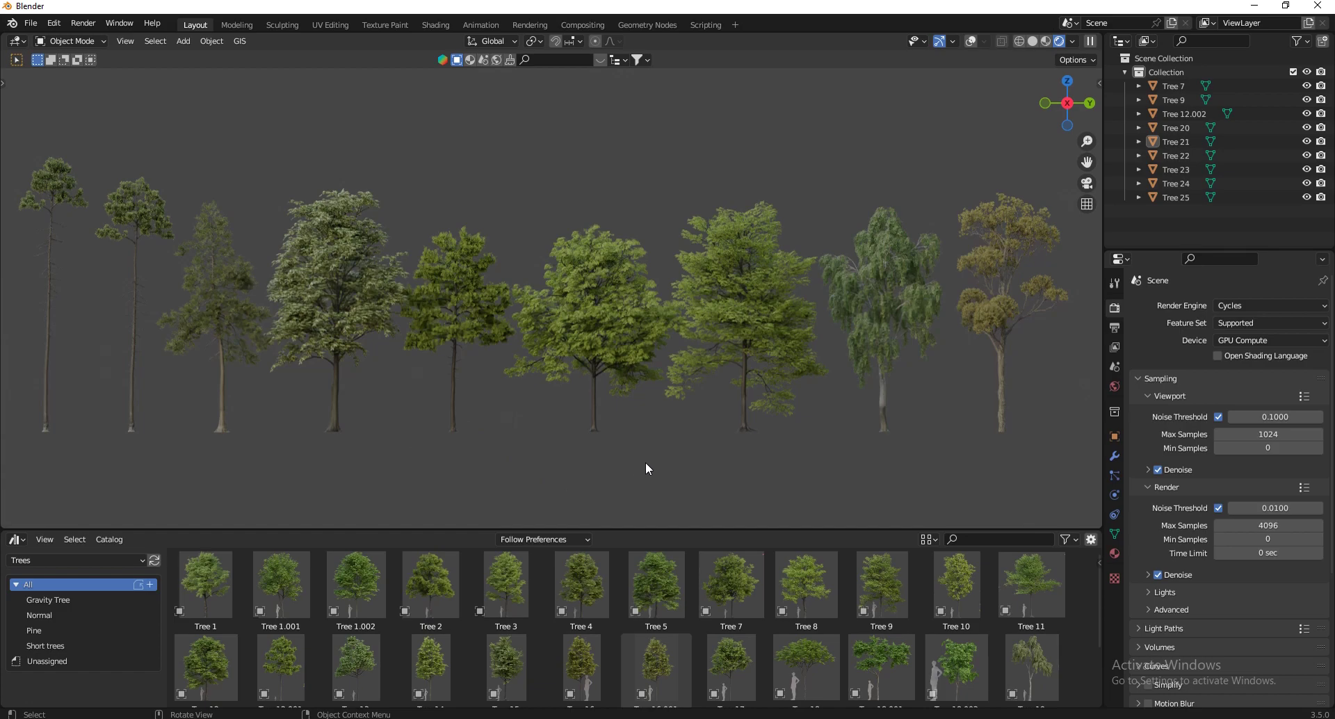
# Switch to the 3D Warehouse browser window, examine the tree models in the Tree-Cây collection, and return to Blender
pyautogui.hotkey('alt', 'Tab')
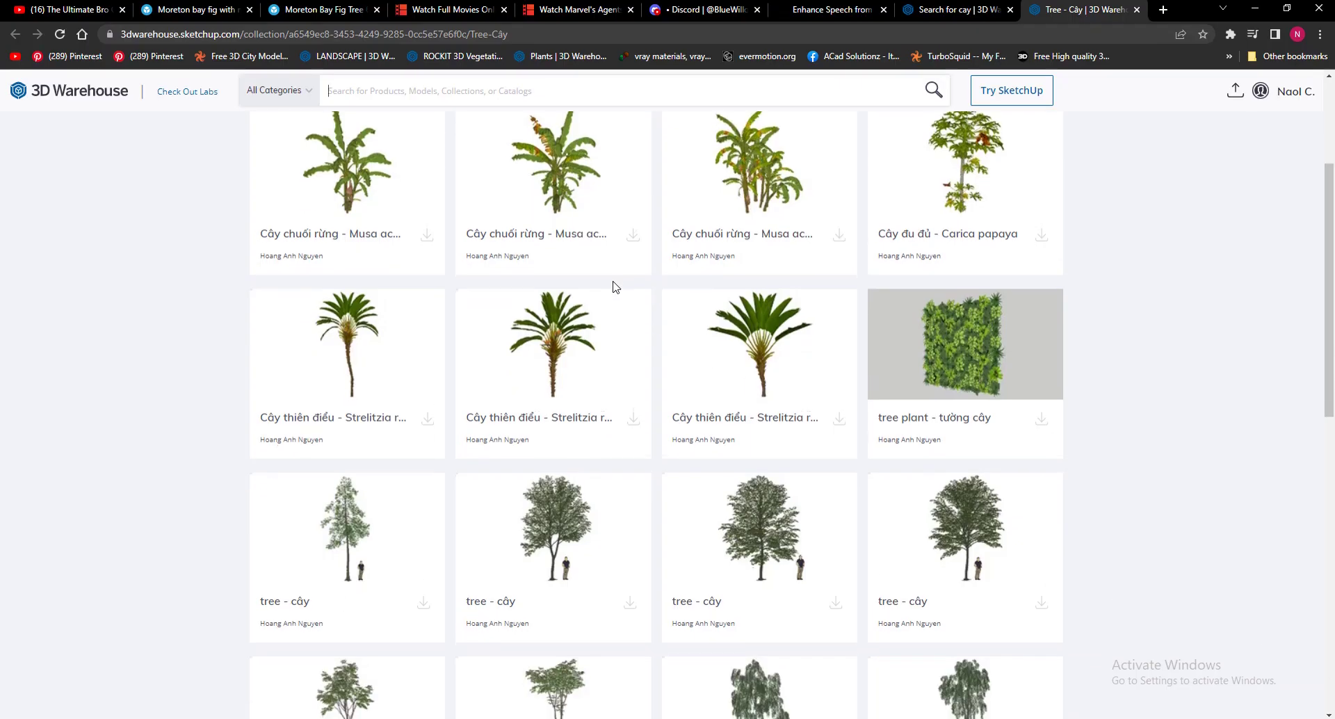
pyautogui.scroll(-7, 616, 285)
pyautogui.scroll(-5, 619, 289)
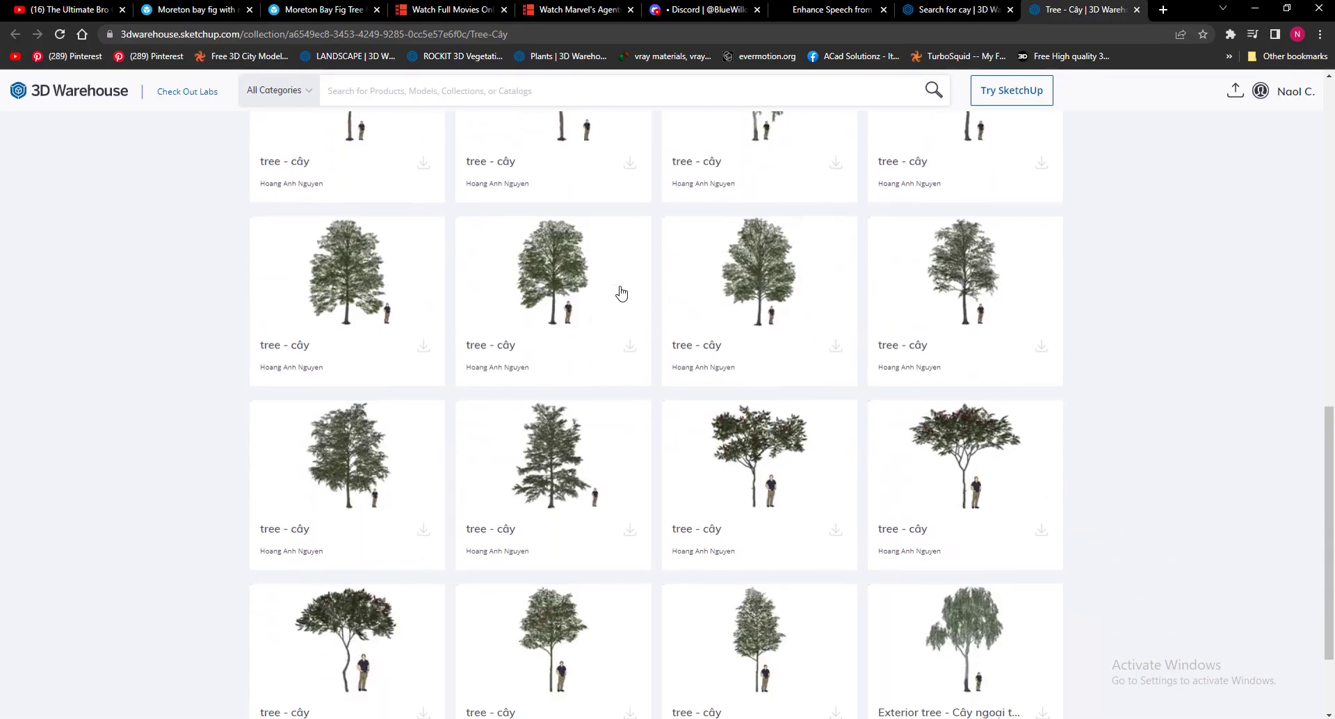
pyautogui.hotkey('alt', 'Tab')
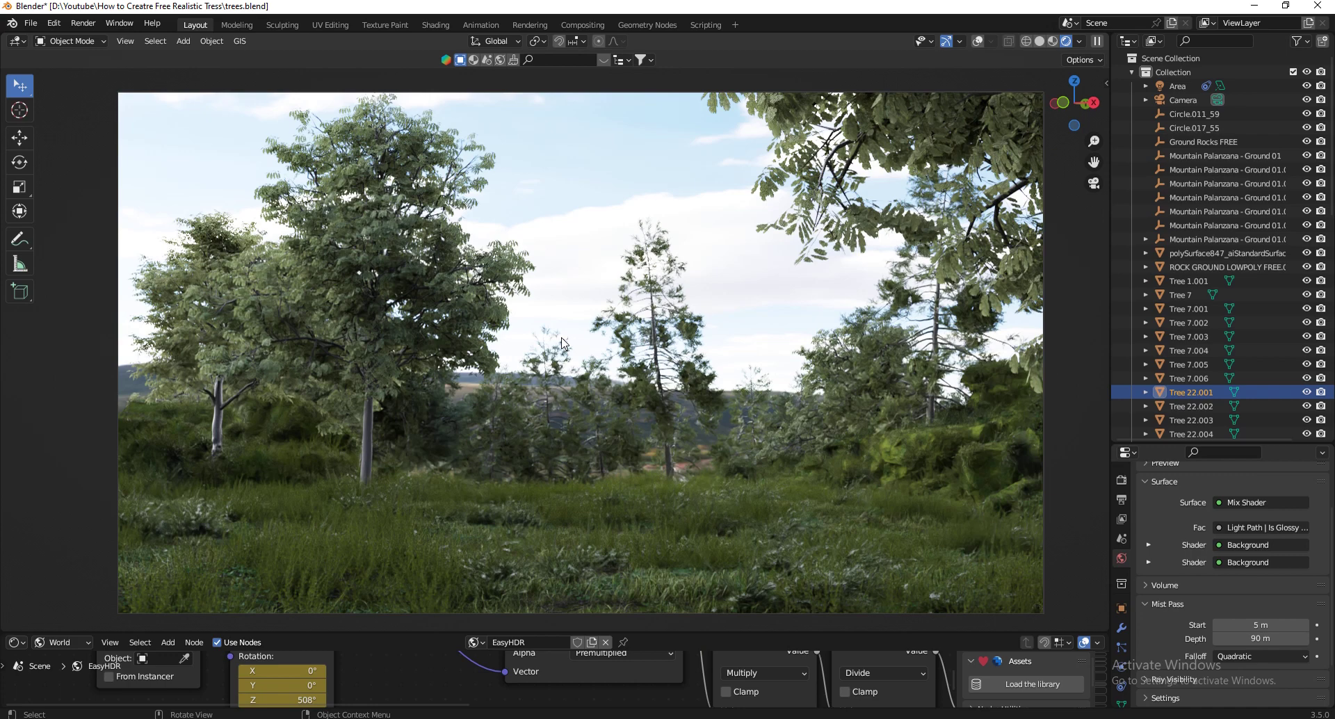
# Open the add-on preferences and search the add-ons for "ske" to find the SketchUp Importer
pyautogui.click(54, 24)
pyautogui.click(95, 216)
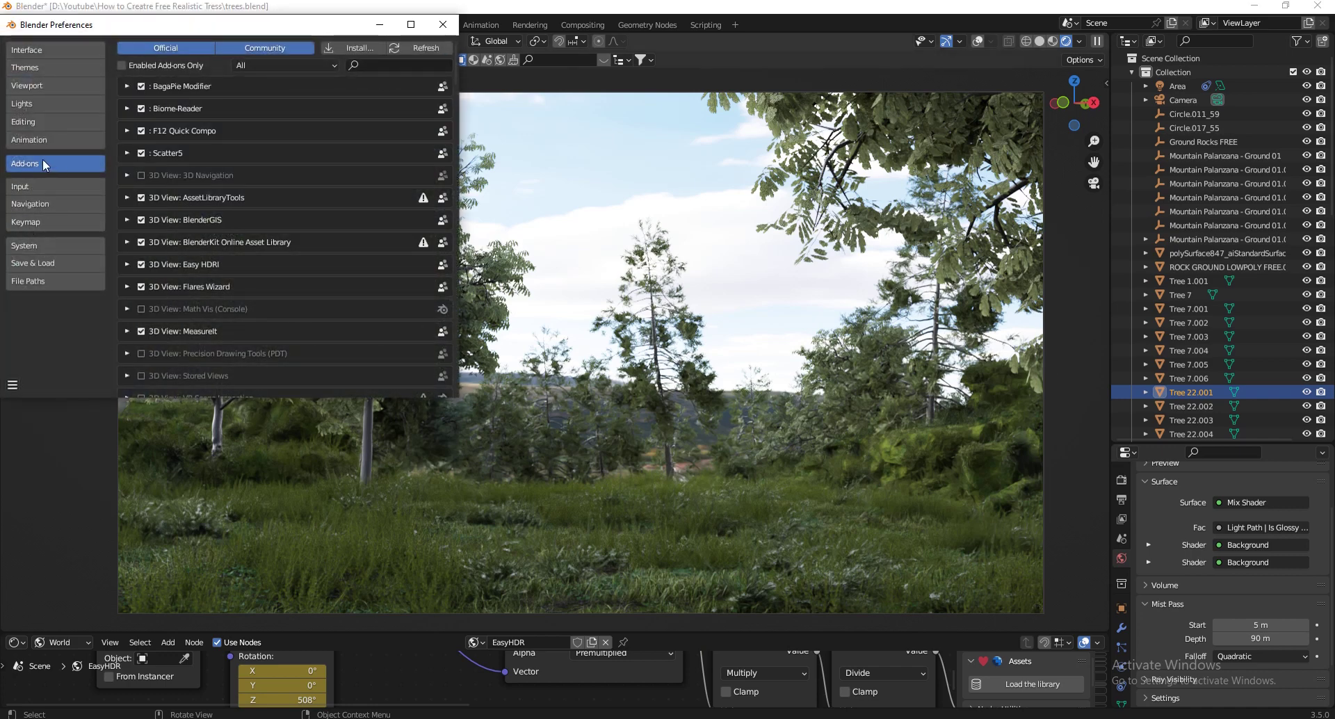
pyautogui.click(351, 48)
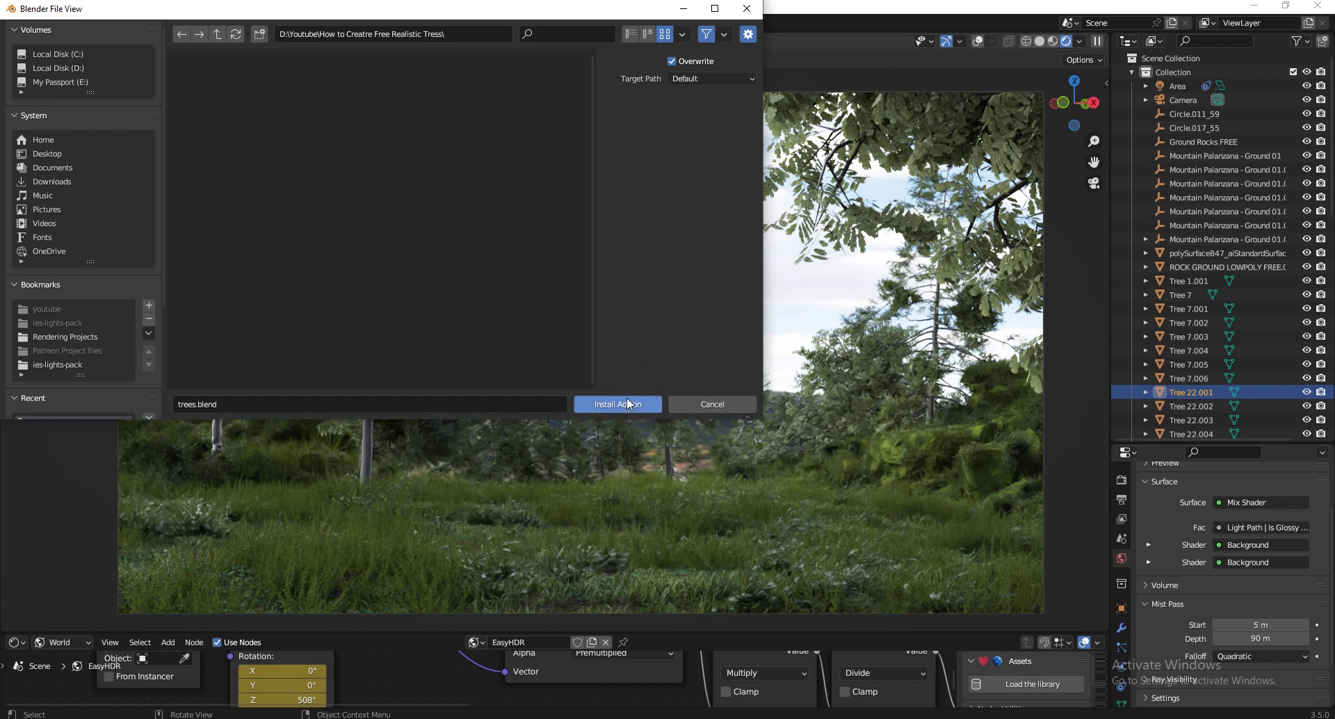
pyautogui.click(694, 404)
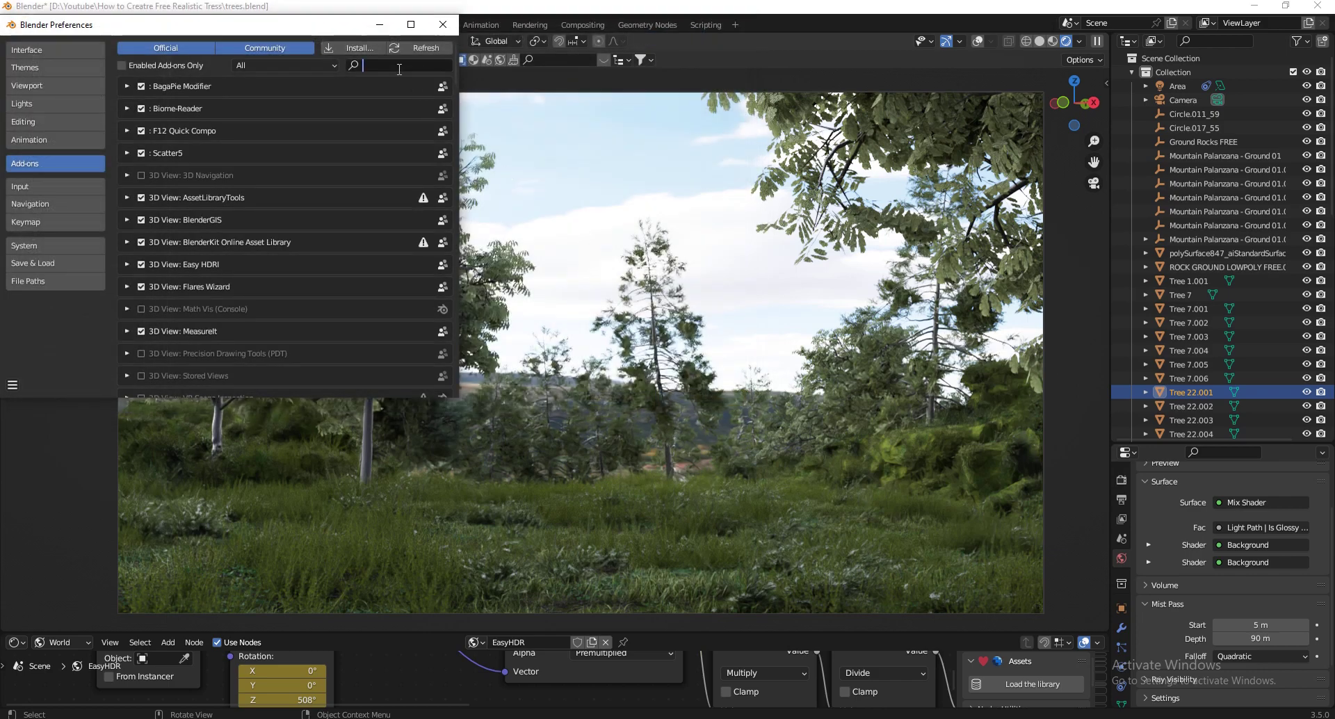
pyautogui.write('skec')
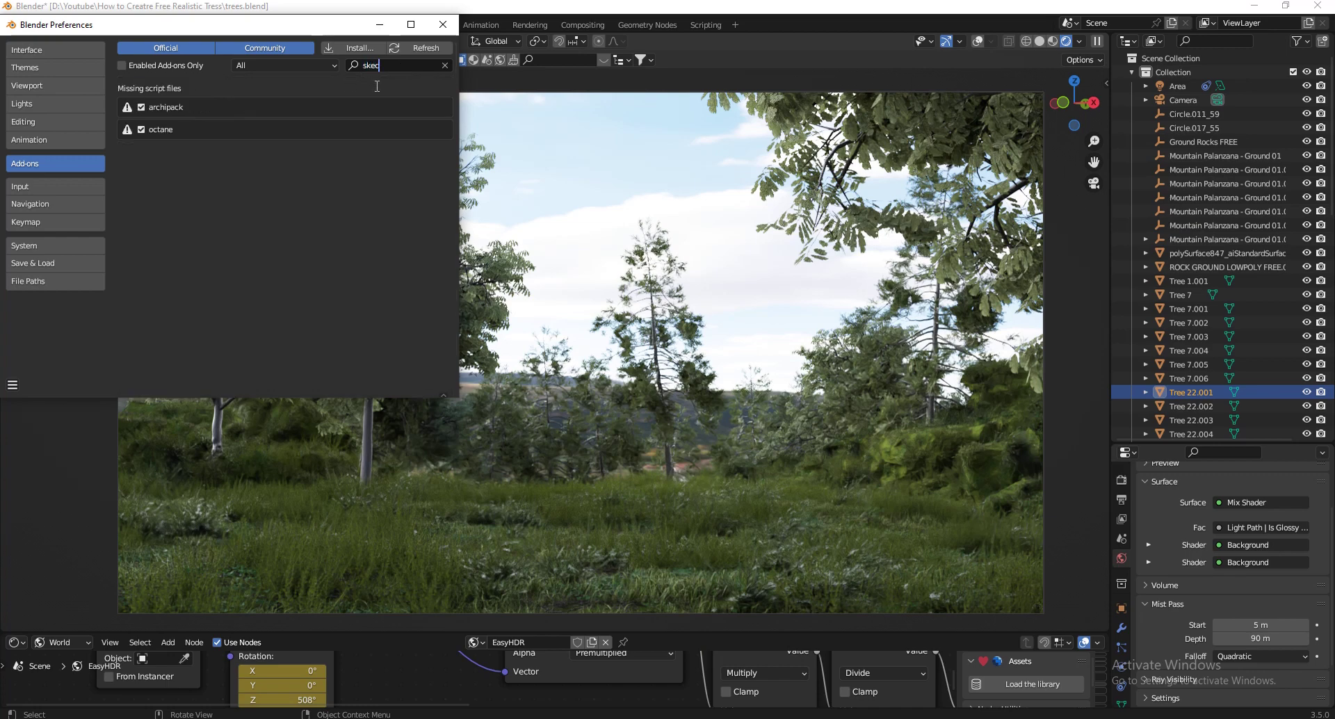
pyautogui.press('BackSpace')
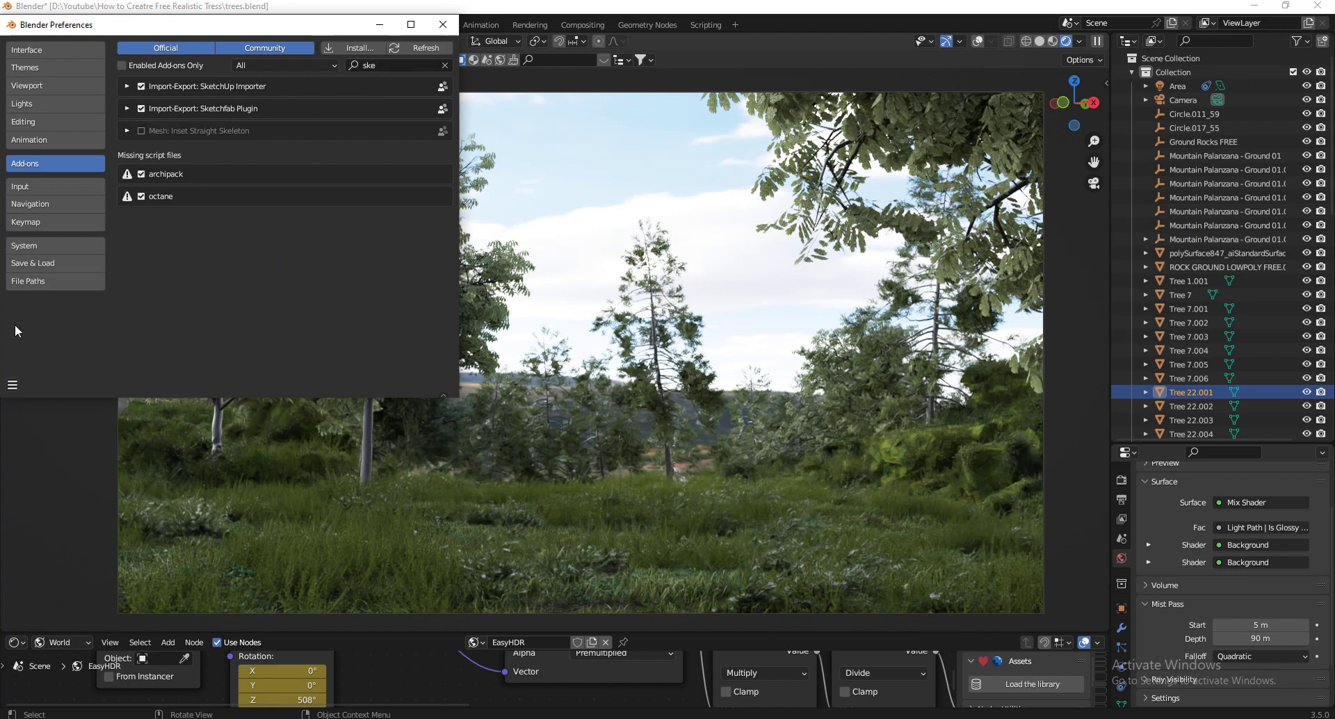
# Save the preferences and close the preferences window
pyautogui.click(13, 385)
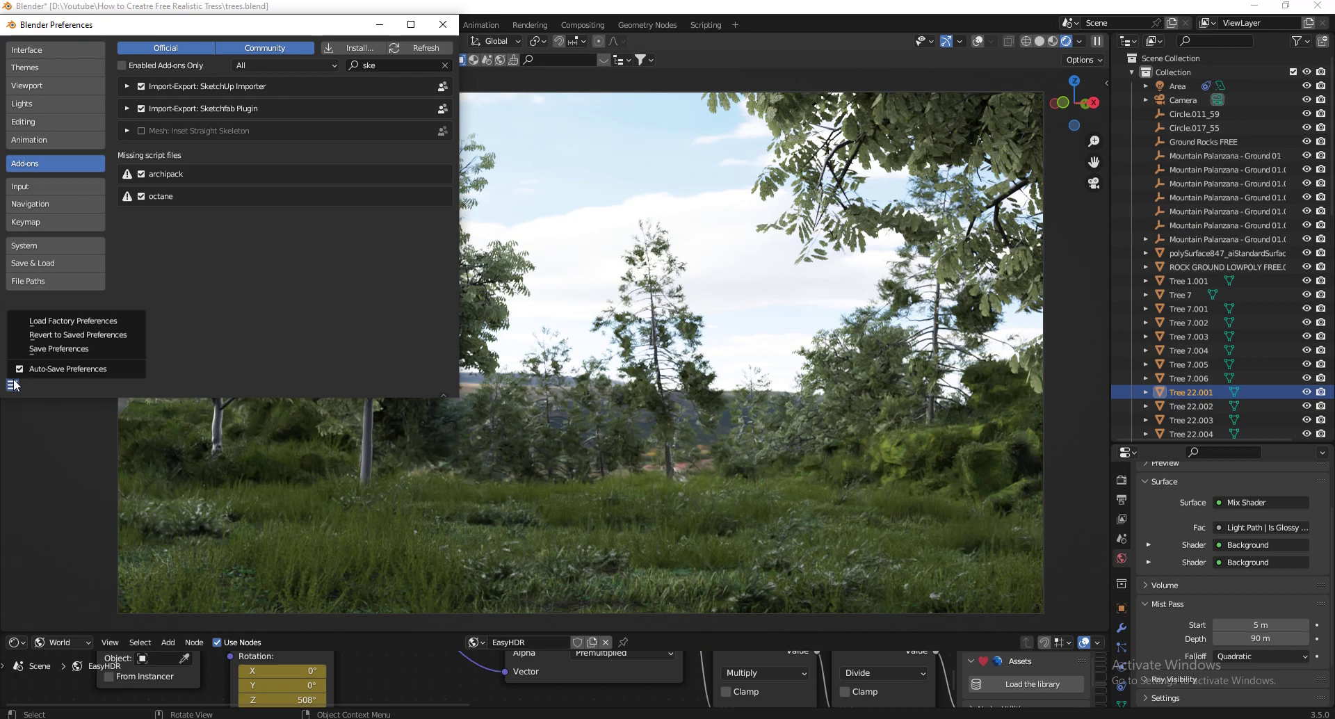
pyautogui.click(53, 349)
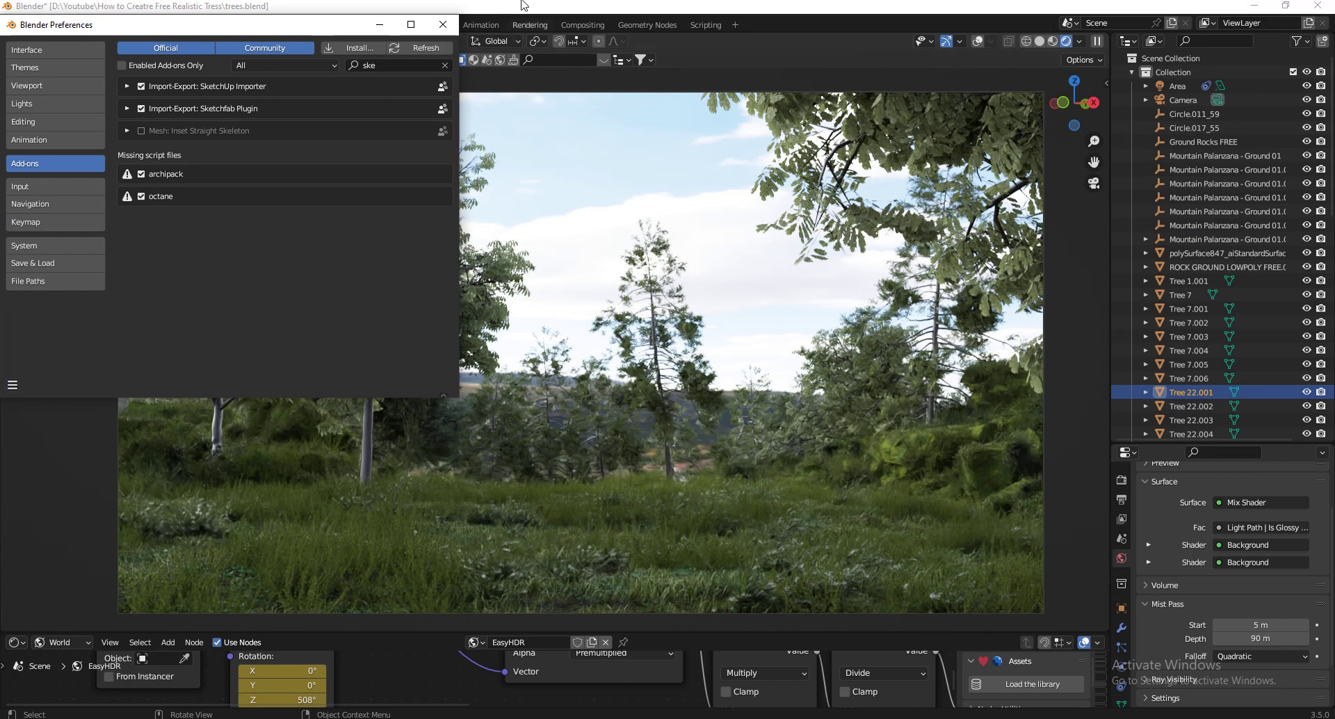
pyautogui.click(445, 28)
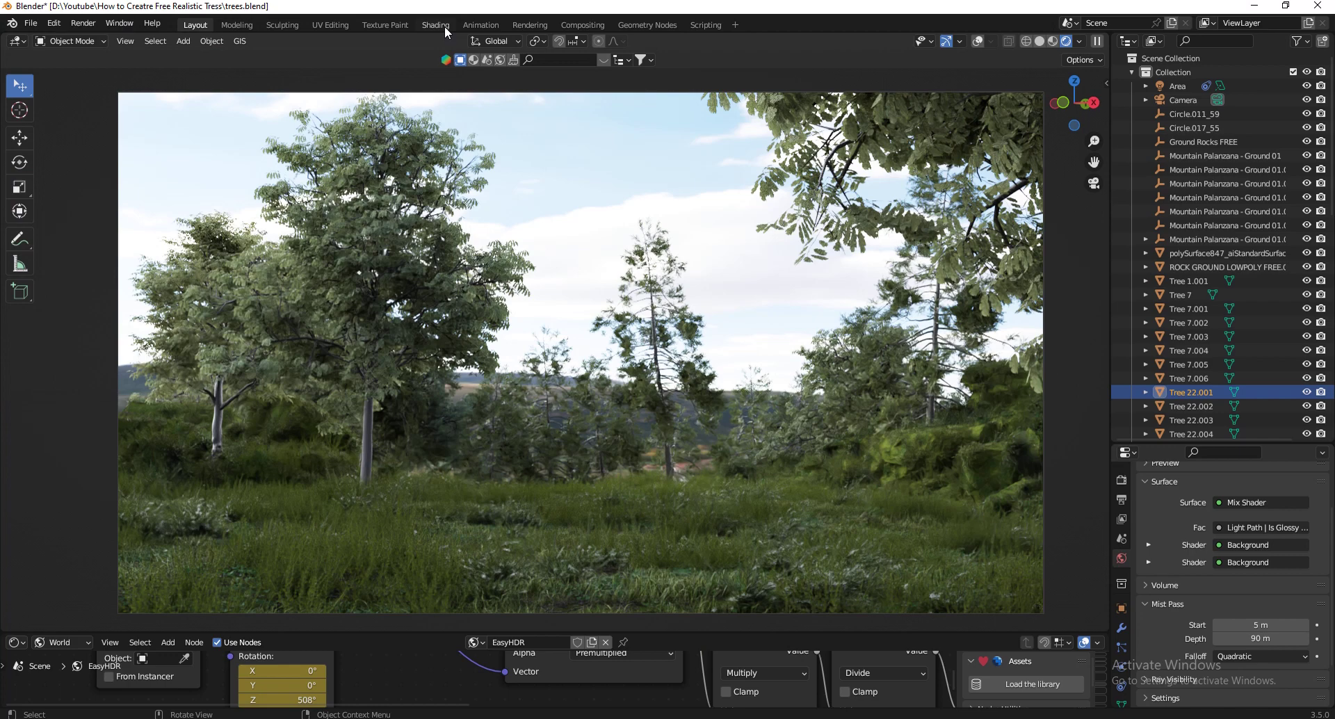
pyautogui.click(27, 26)
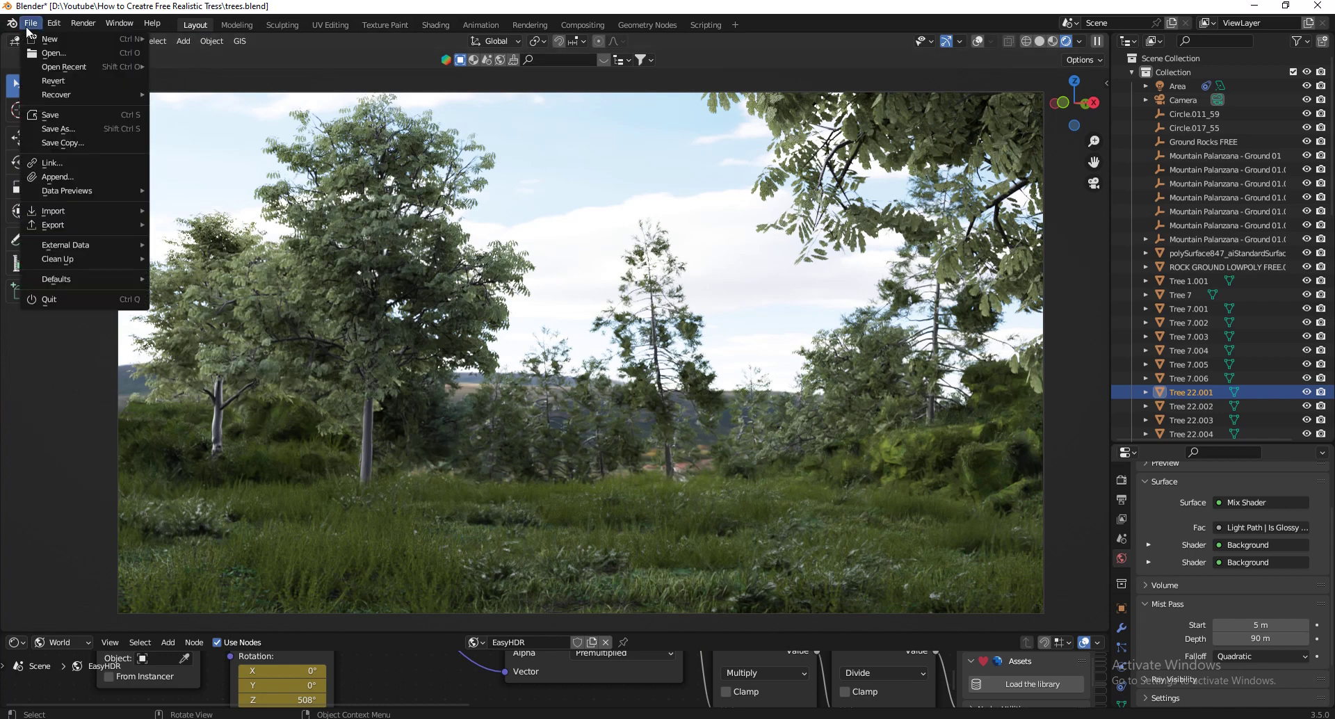
pyautogui.moveTo(77, 216)
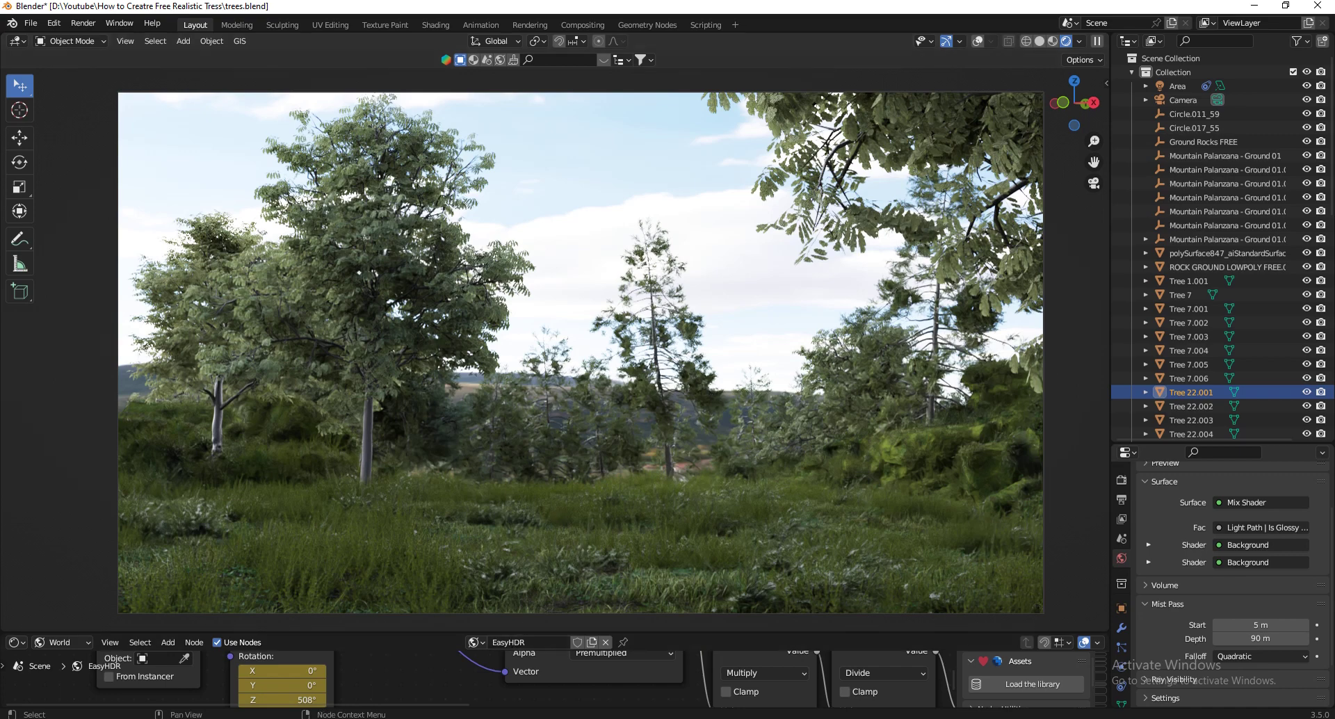
# Switch to the 3D Warehouse browser window and look through the whole Tree-Cây collection for downloadable trees
pyautogui.hotkey('alt', 'Tab')
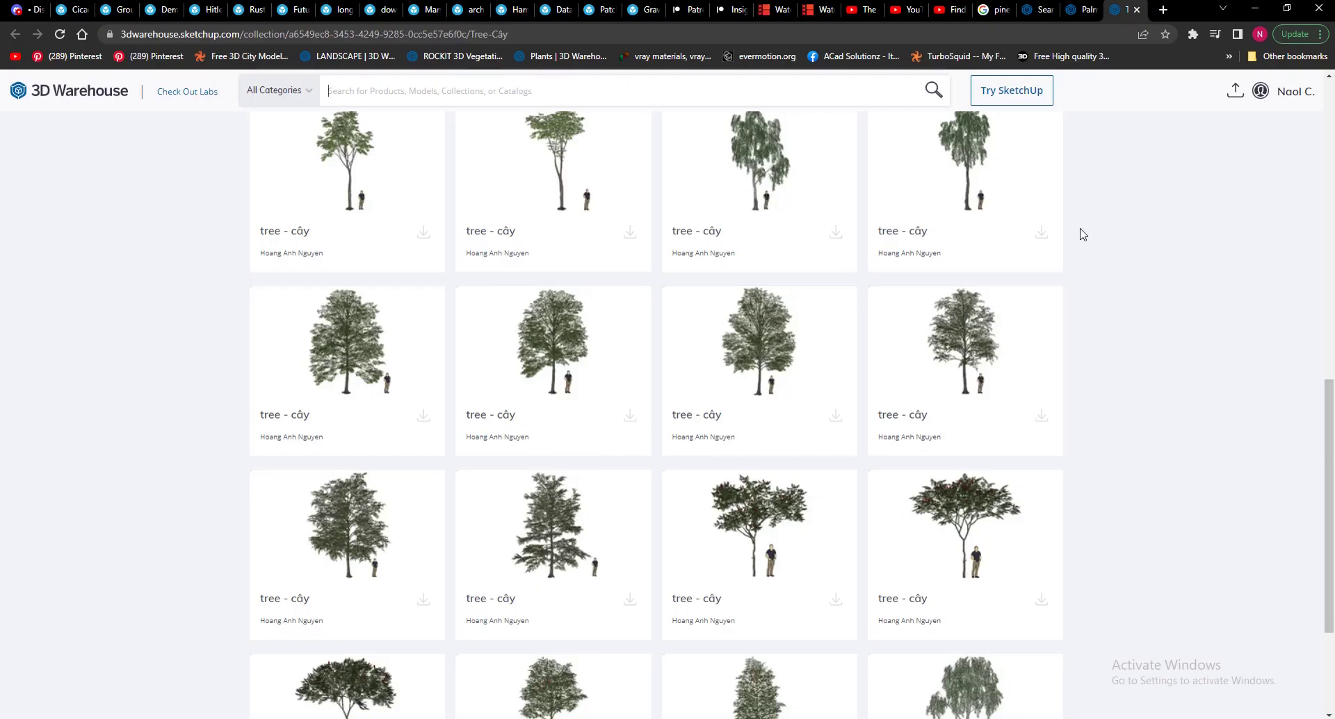
pyautogui.scroll(15, 1203, 328)
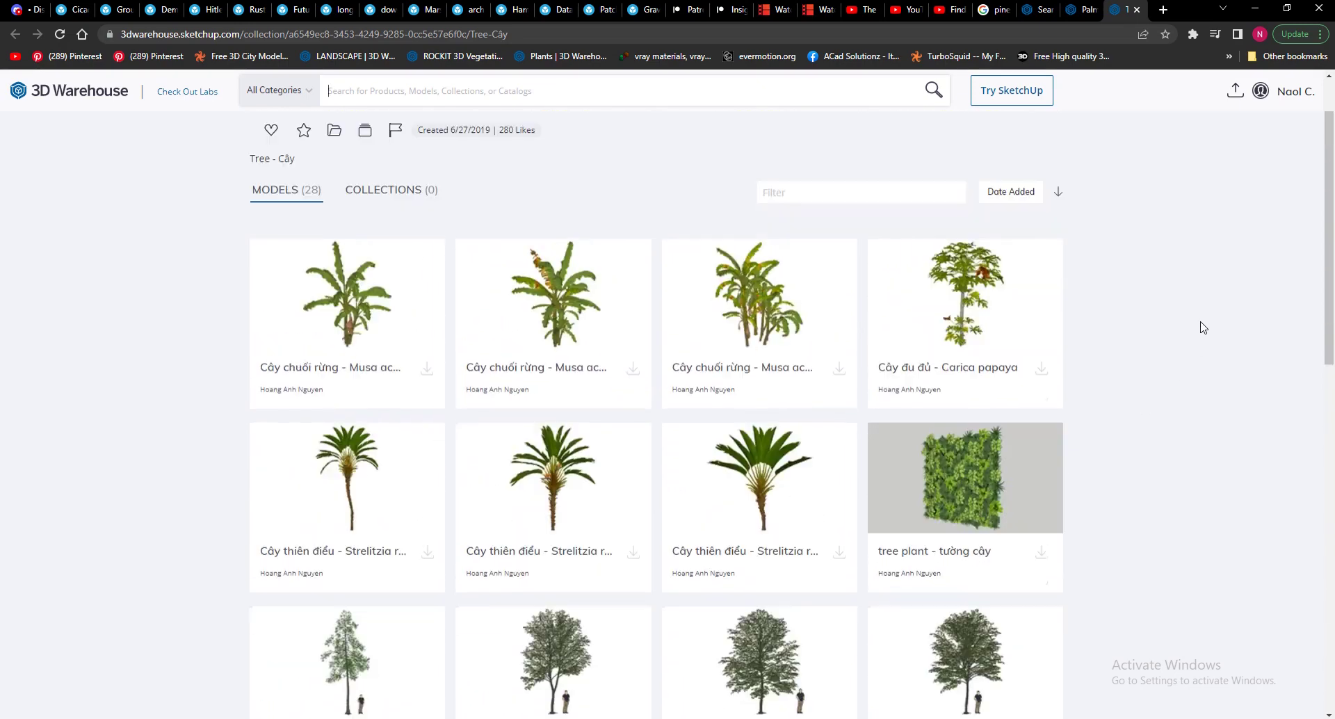
pyautogui.scroll(-14, 1108, 325)
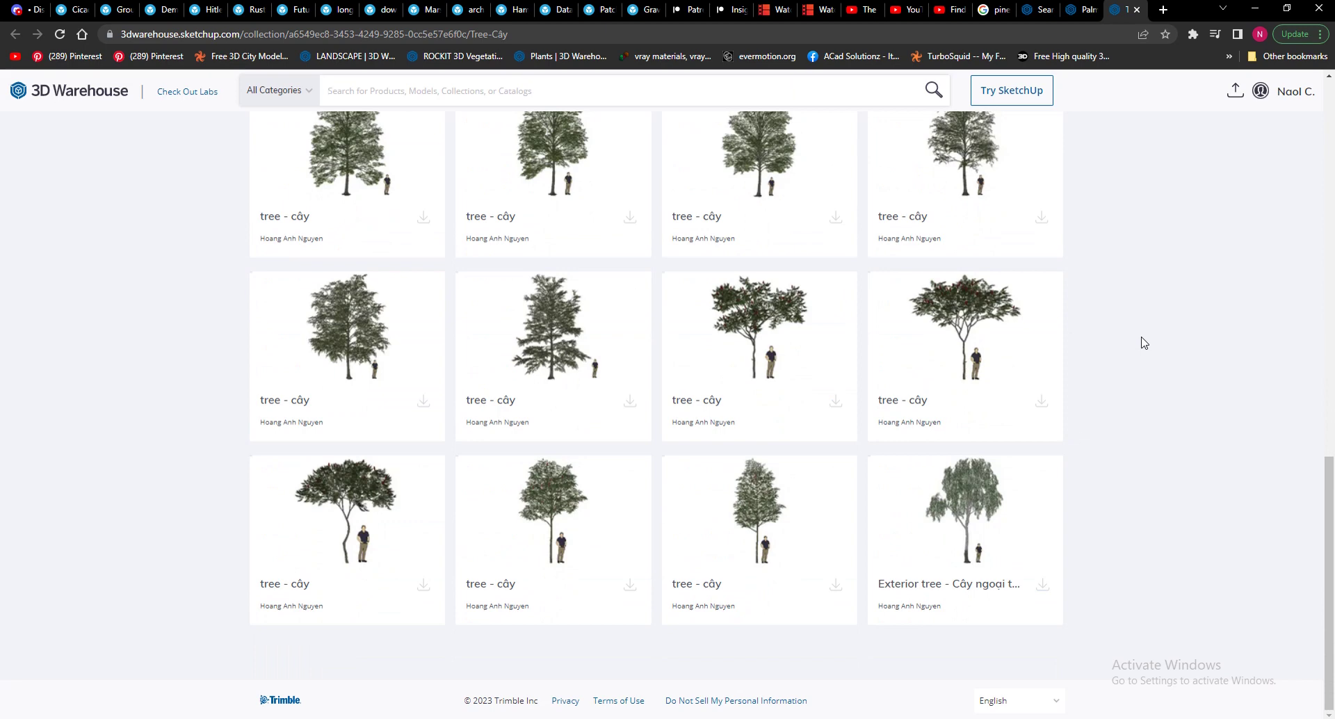
pyautogui.scroll(5, 806, 419)
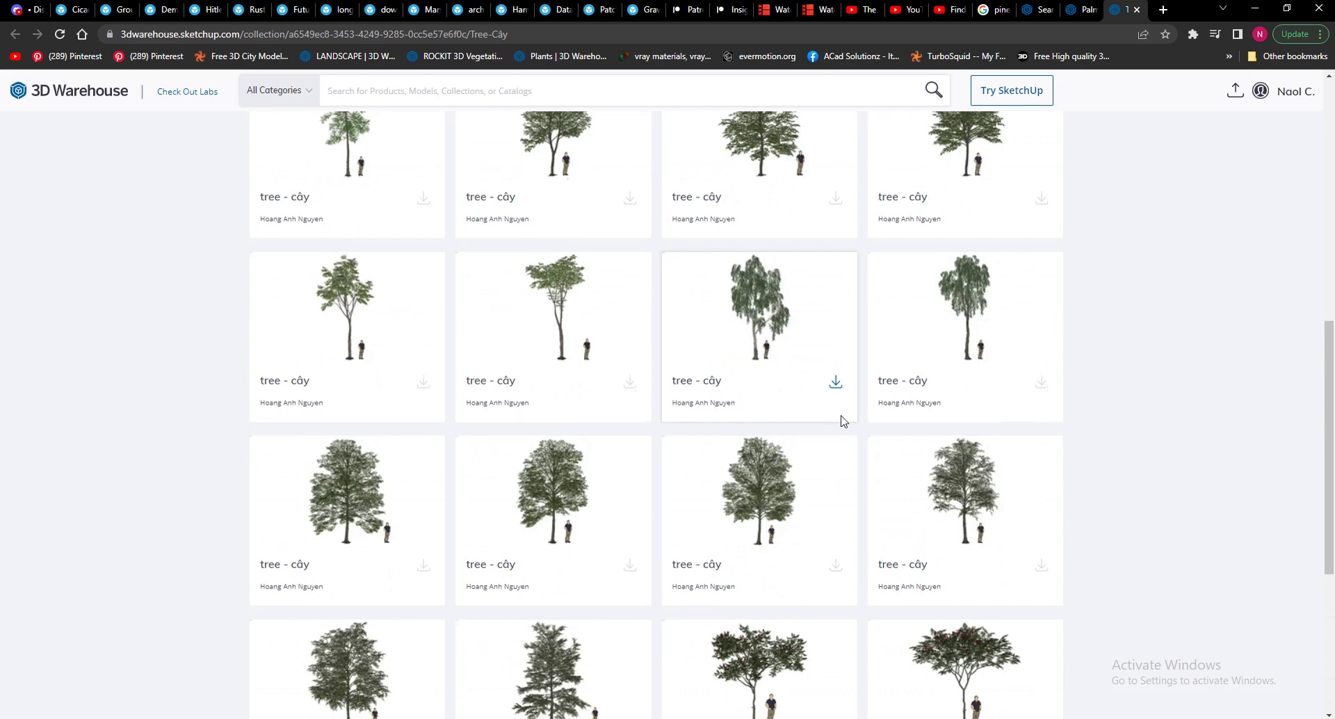
pyautogui.scroll(1, 843, 420)
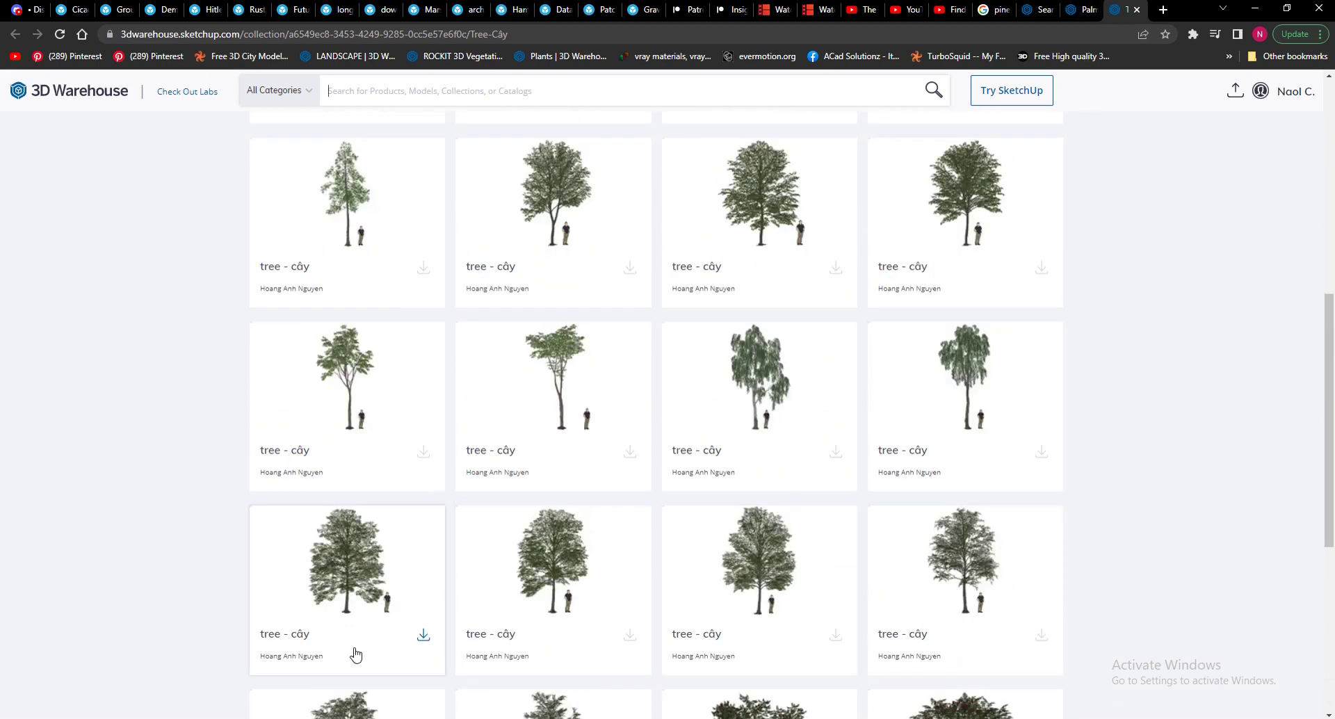
# Switch to the new Blender scene and delete the default camera, cube and light
pyautogui.click(295, 671)
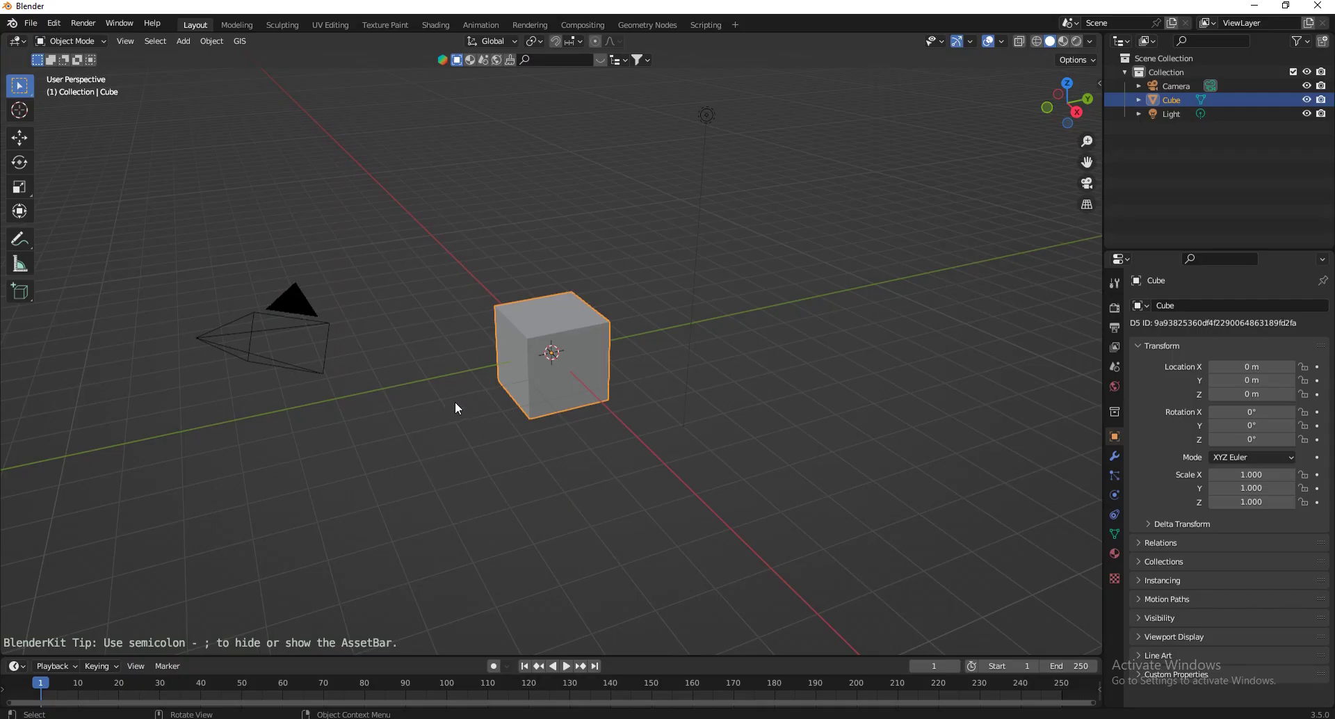
pyautogui.press('a')
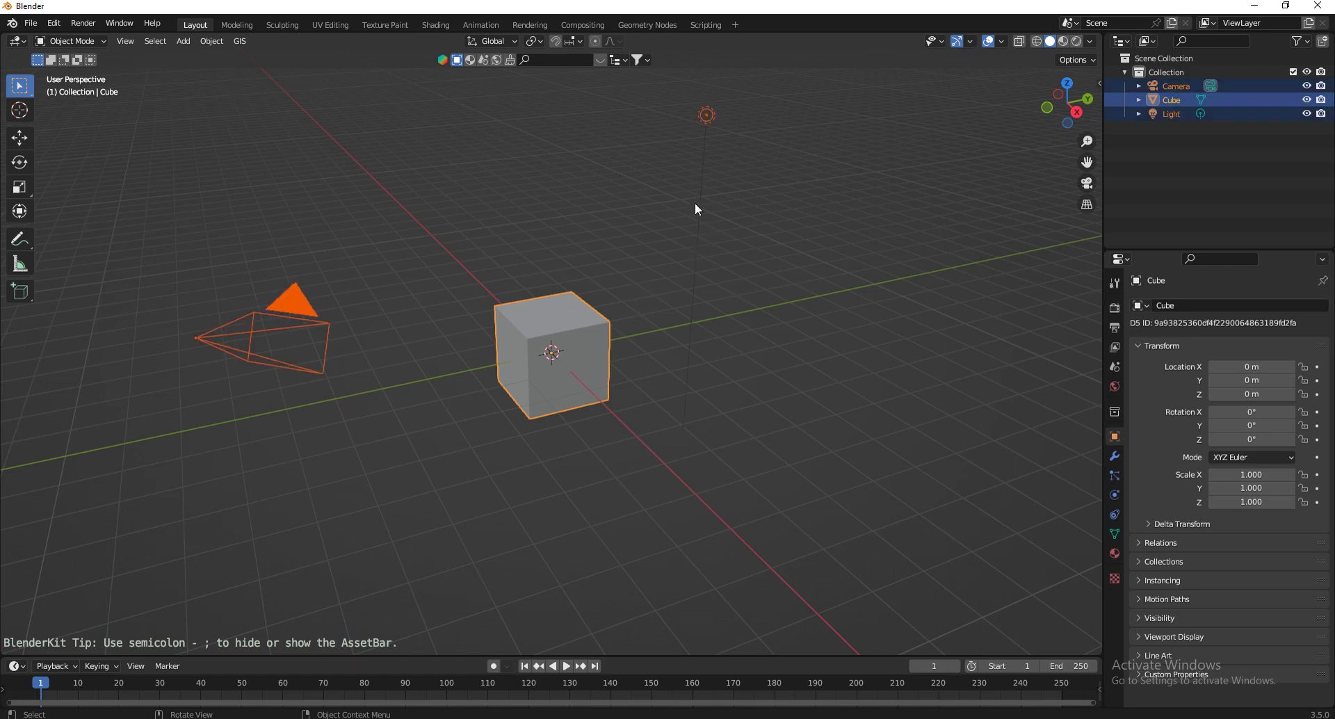
pyautogui.press('x')
pyautogui.click(638, 224)
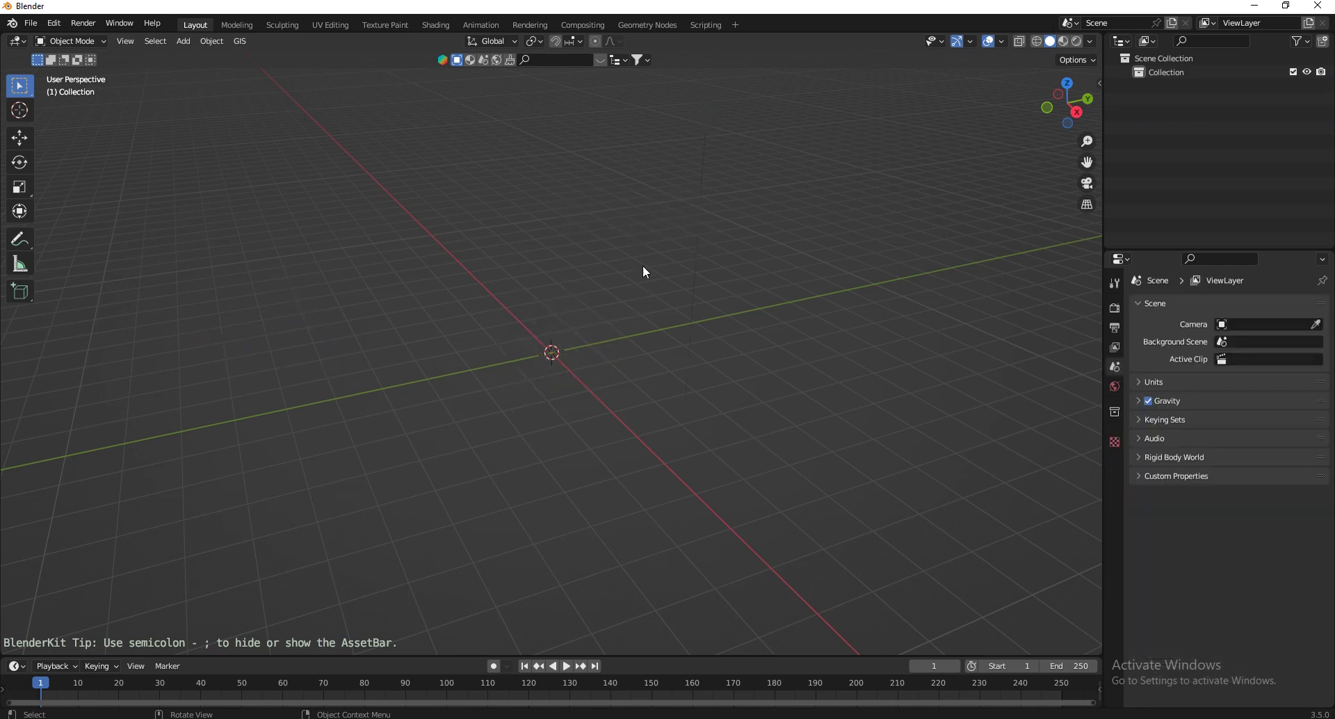
# Import the SketchUp tree AM171_049.skp from the D:\Downloads folder with the default import options
pyautogui.click(31, 22)
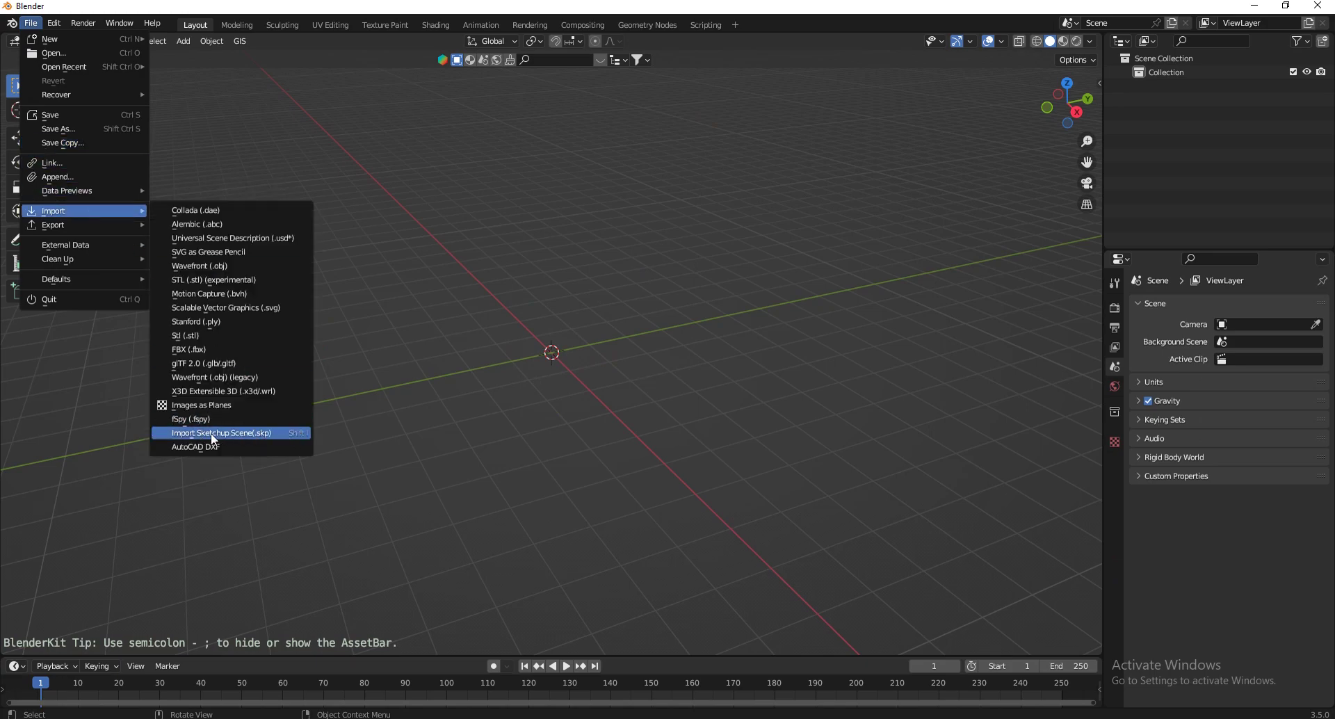
pyautogui.click(235, 432)
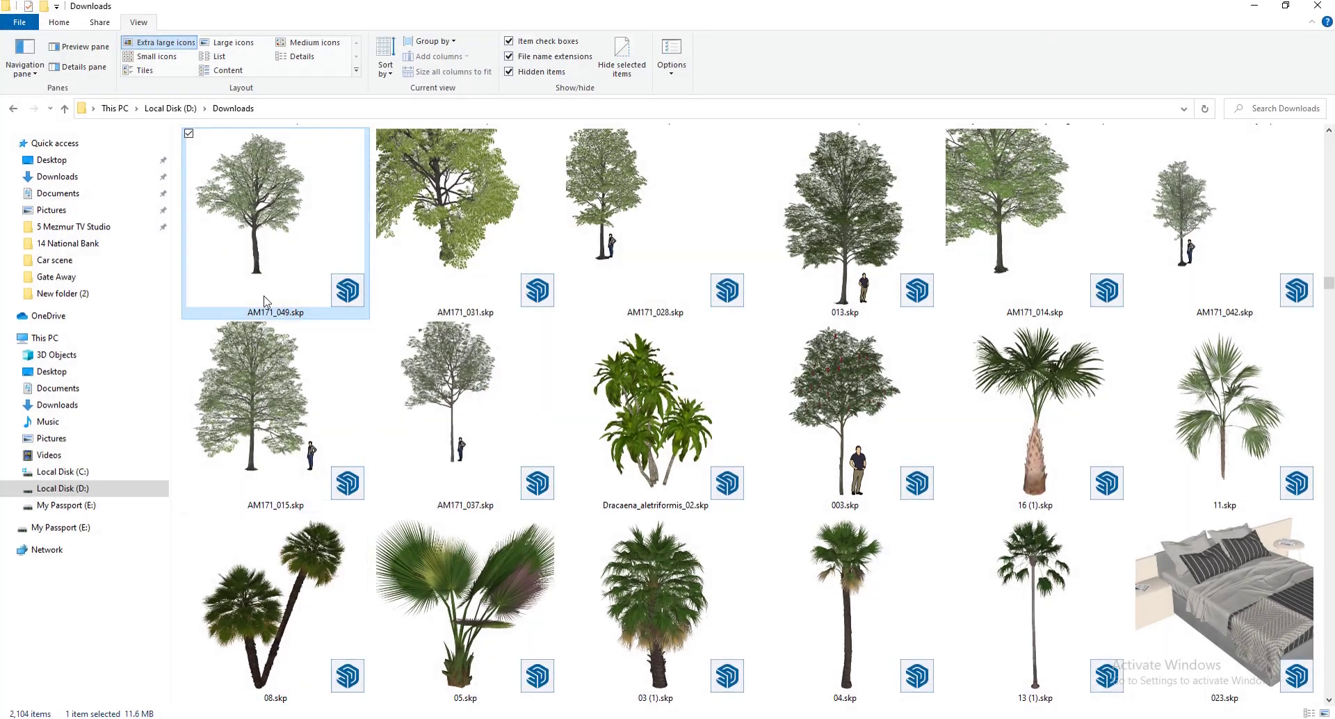
pyautogui.moveTo(255, 241); pyautogui.dragTo(719, 369)
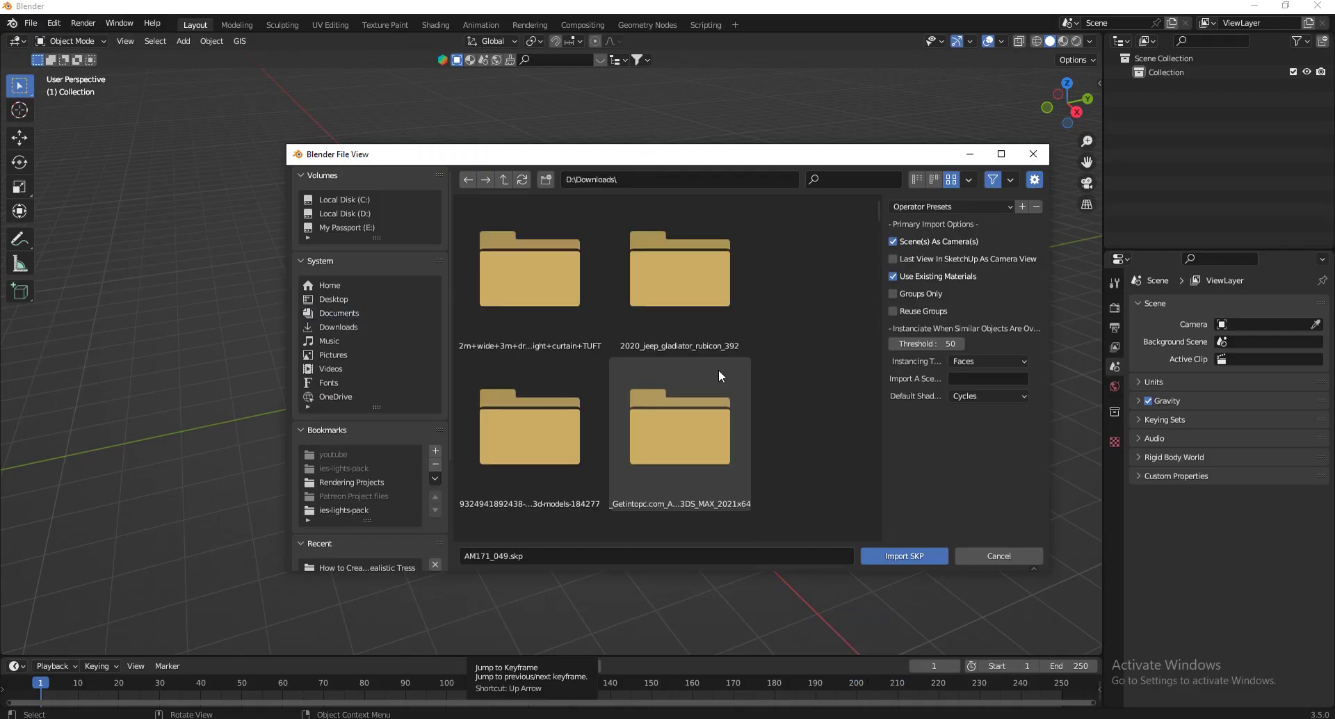
pyautogui.click(916, 556)
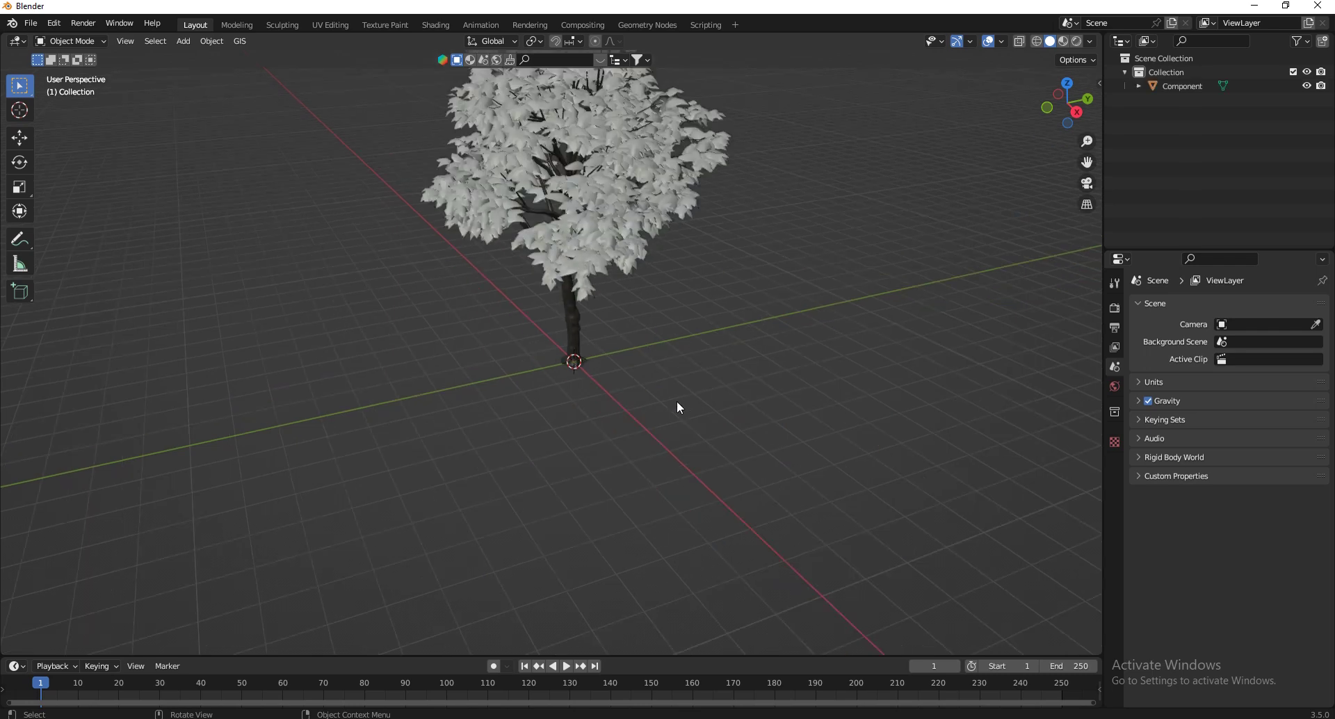
# Set the viewport shading to Material Preview and examine the imported tree's leaf planes up close
pyautogui.click(1063, 41)
pyautogui.moveTo(1067, 103); pyautogui.dragTo(13, 109)
pyautogui.scroll(10, 607, 281)
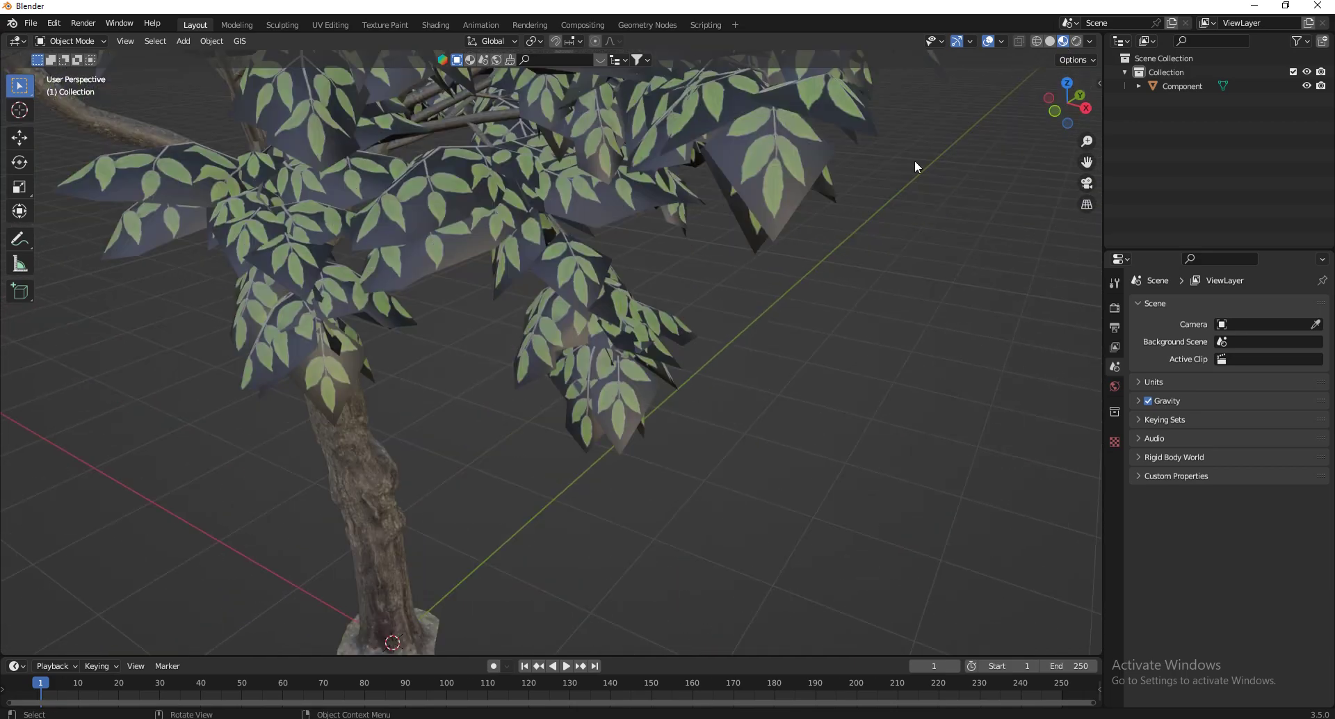
pyautogui.moveTo(1054, 117); pyautogui.dragTo(858, 283)
pyautogui.scroll(-6, 724, 453)
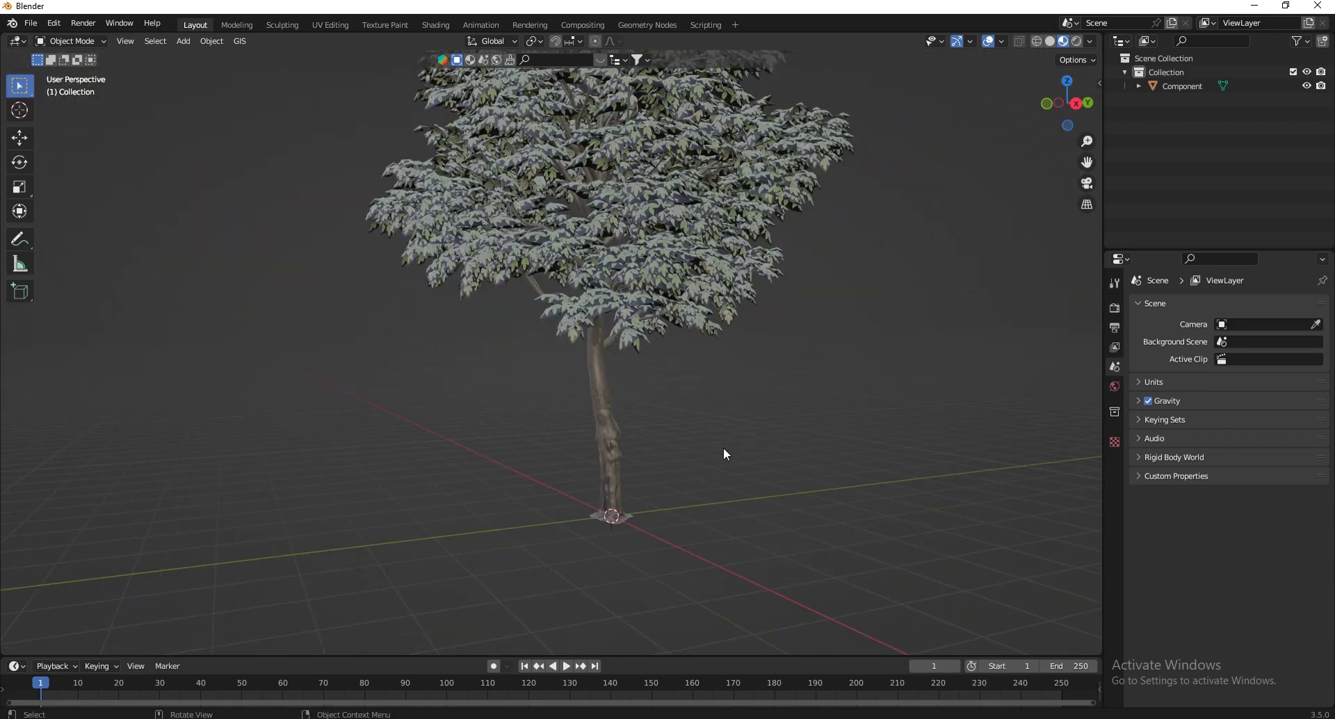
pyautogui.scroll(8, 664, 410)
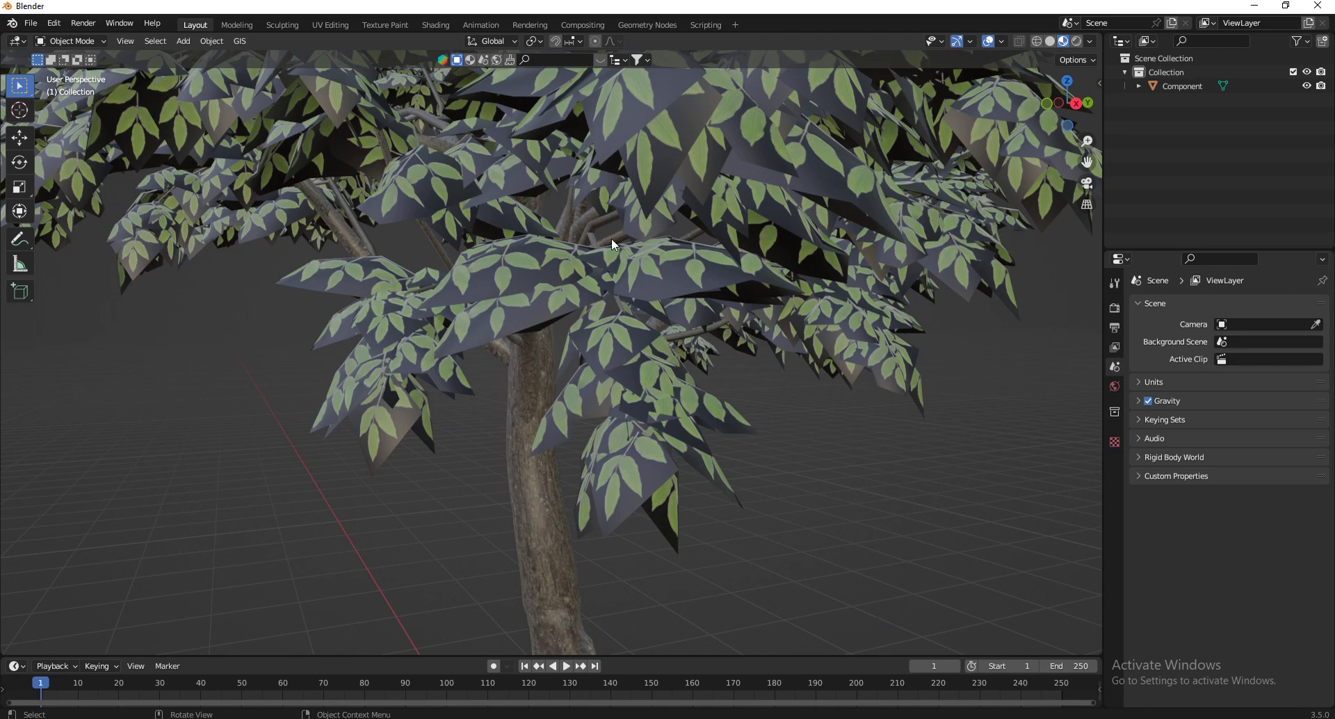
pyautogui.moveTo(1067, 103); pyautogui.dragTo(1075, 105)
pyautogui.scroll(5, 560, 573)
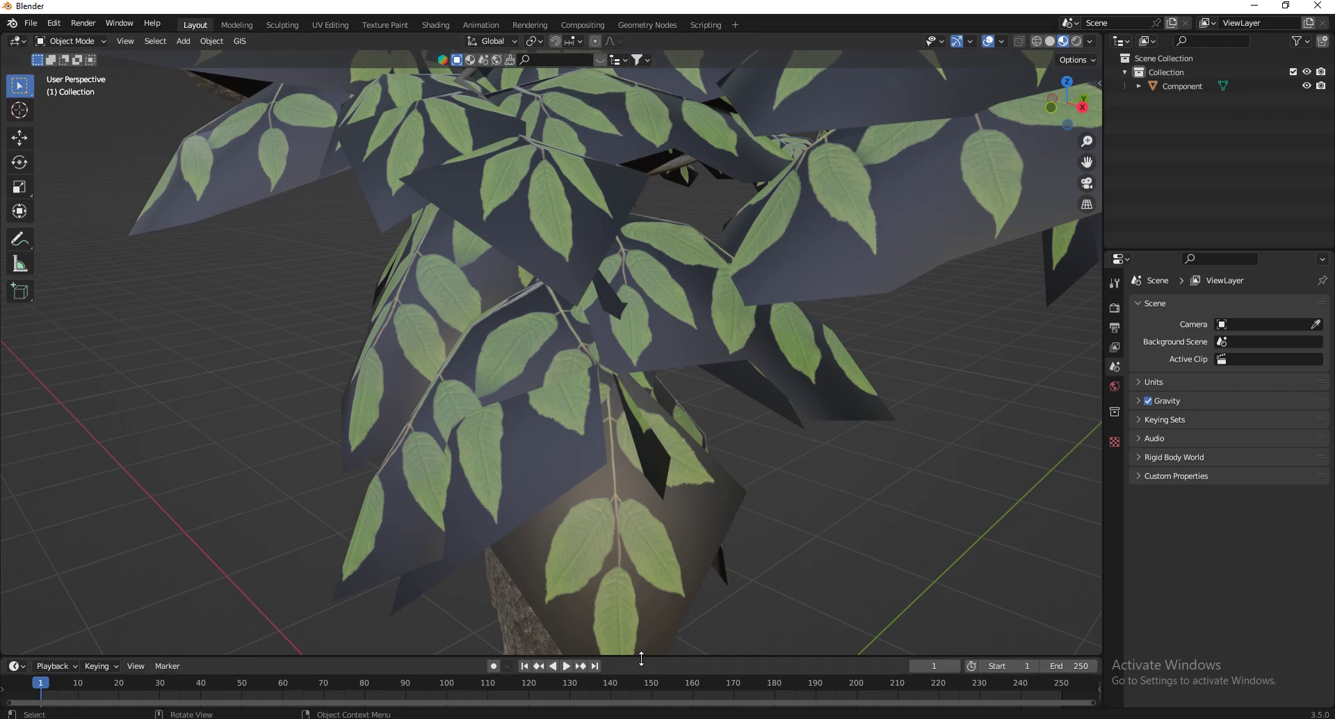
# Enlarge the timeline area below the 3D viewport
pyautogui.moveTo(642, 656); pyautogui.dragTo(641, 509)
pyautogui.scroll(-3, 524, 262)
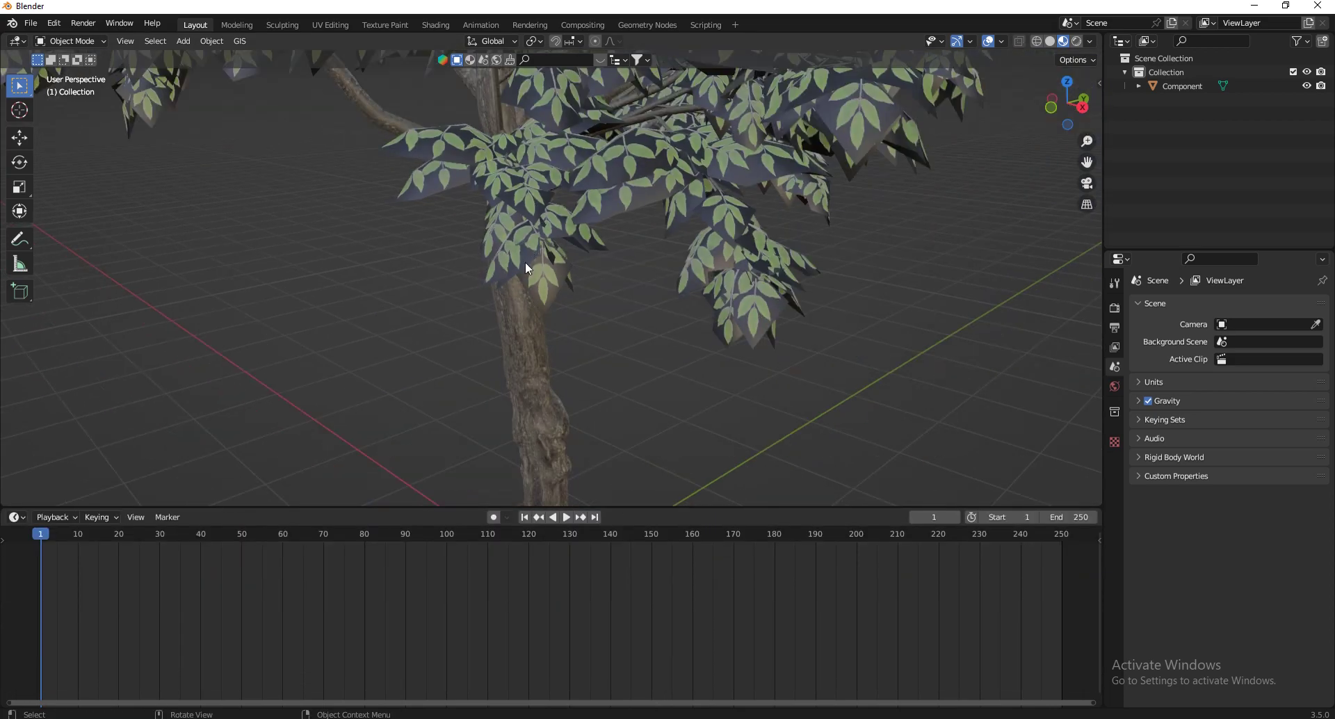
pyautogui.scroll(3, 574, 263)
# Select the imported tree and enter Edit Mode on its mesh
pyautogui.click(575, 265)
pyautogui.scroll(-4, 670, 282)
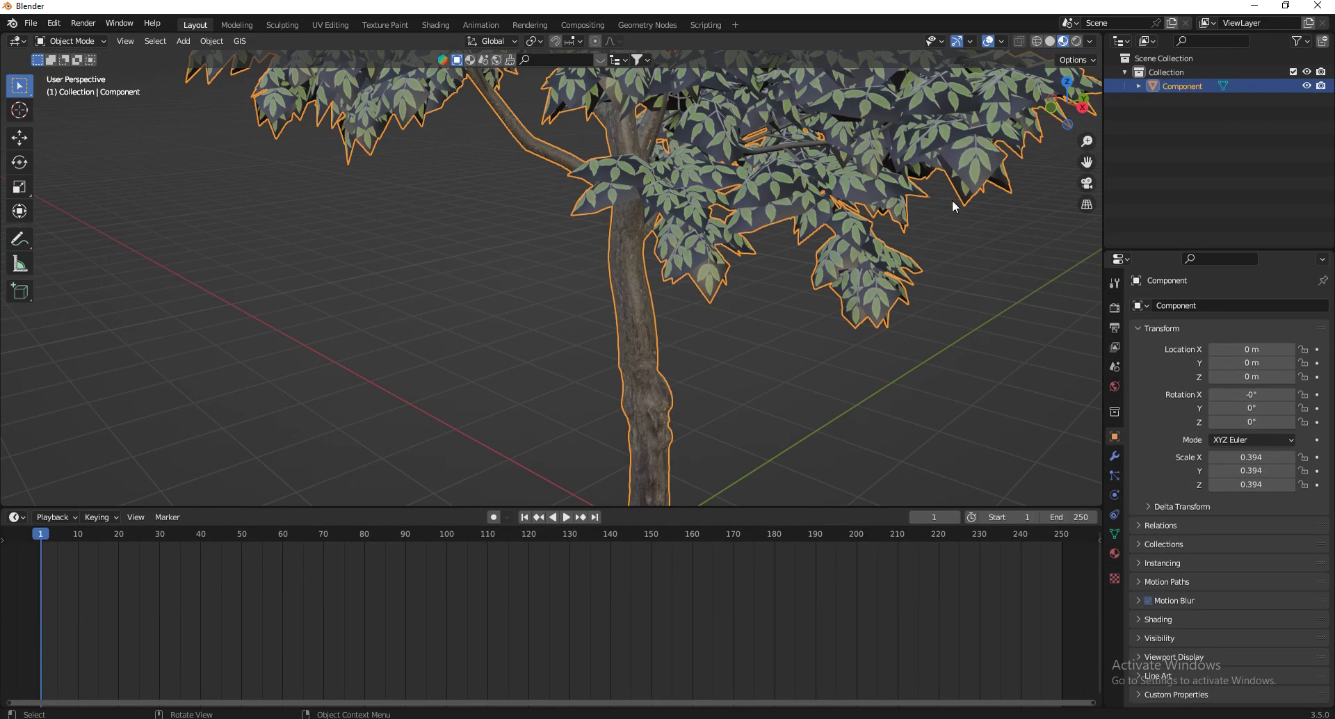
pyautogui.moveTo(1071, 104); pyautogui.dragTo(1033, 106)
pyautogui.scroll(-2, 621, 377)
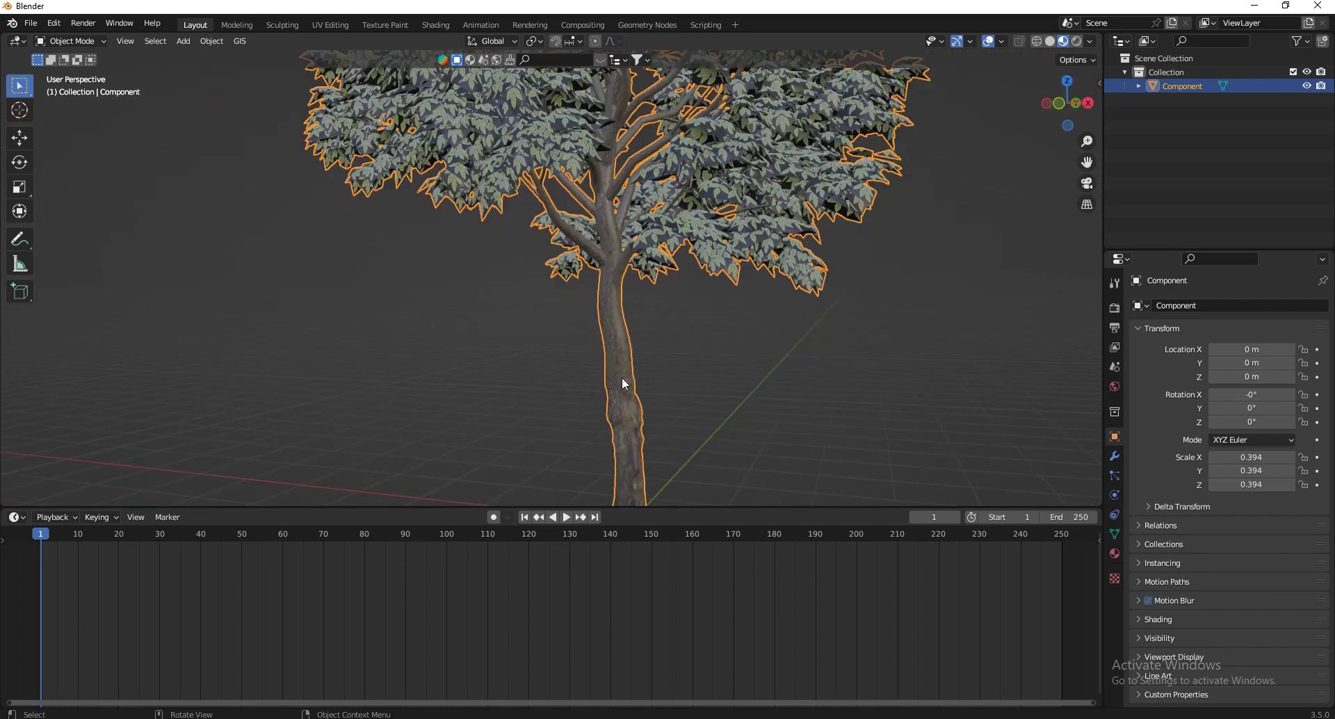
pyautogui.scroll(1, 641, 289)
pyautogui.press('Tab')
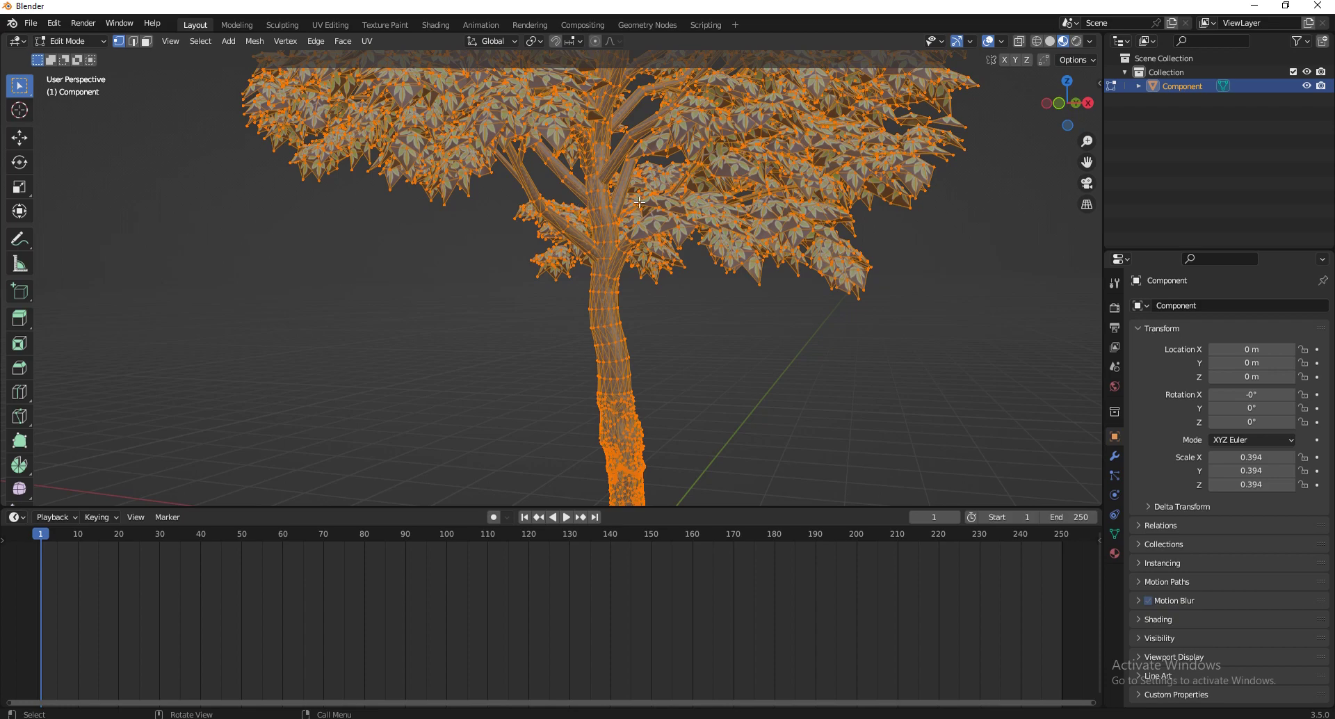
# Show the tree's materials, preview Material #1, and rename it Leaf
pyautogui.click(1114, 553)
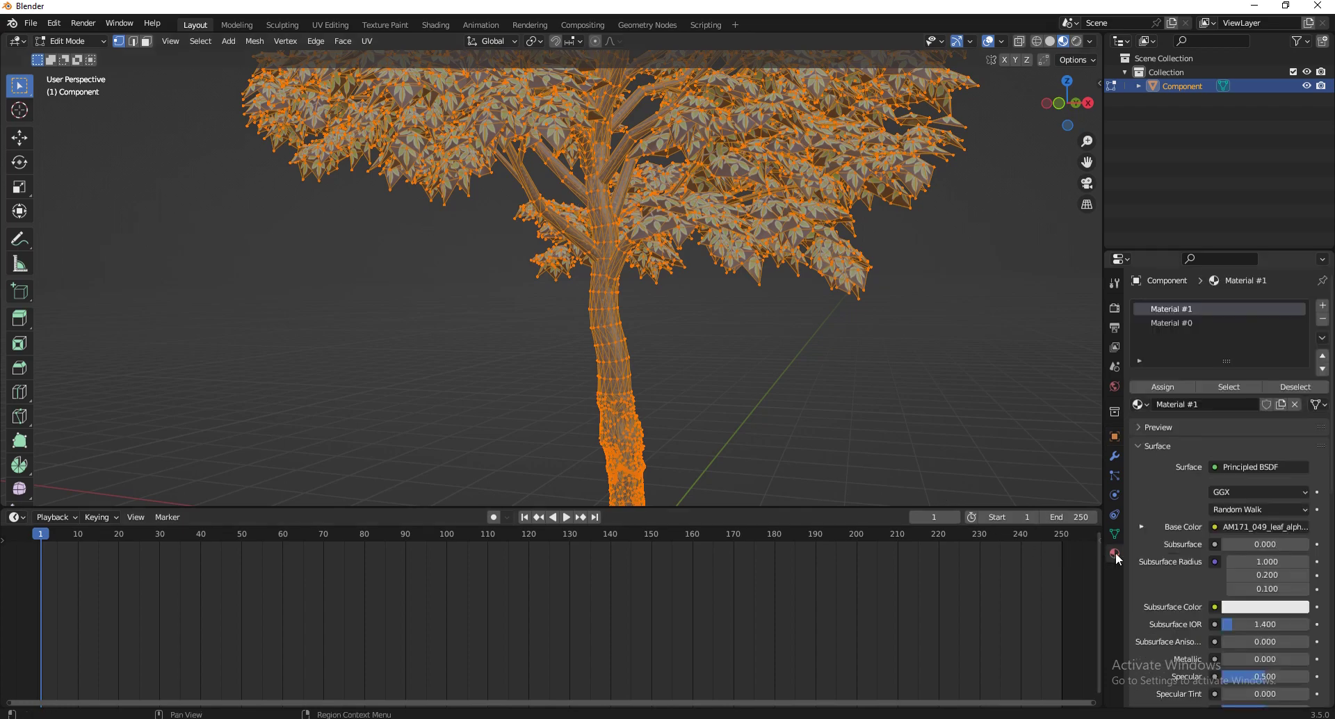
pyautogui.scroll(4, 700, 402)
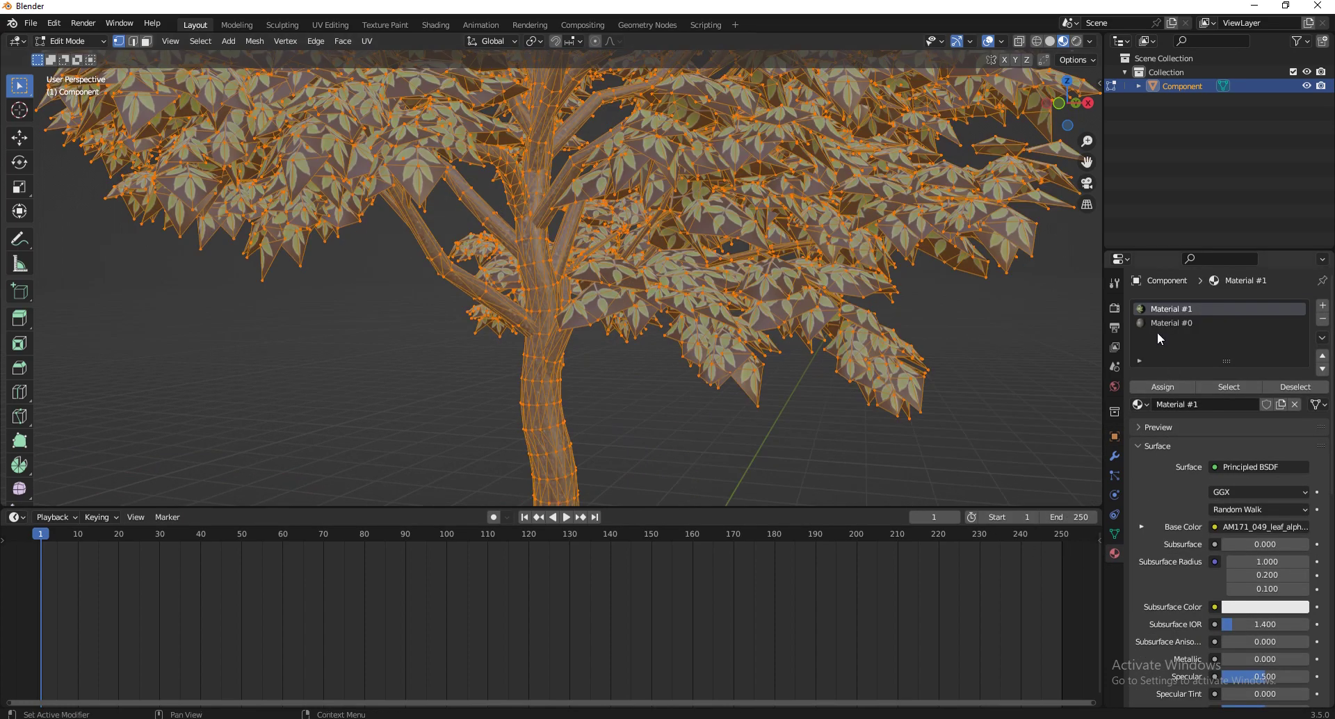
pyautogui.click(1140, 425)
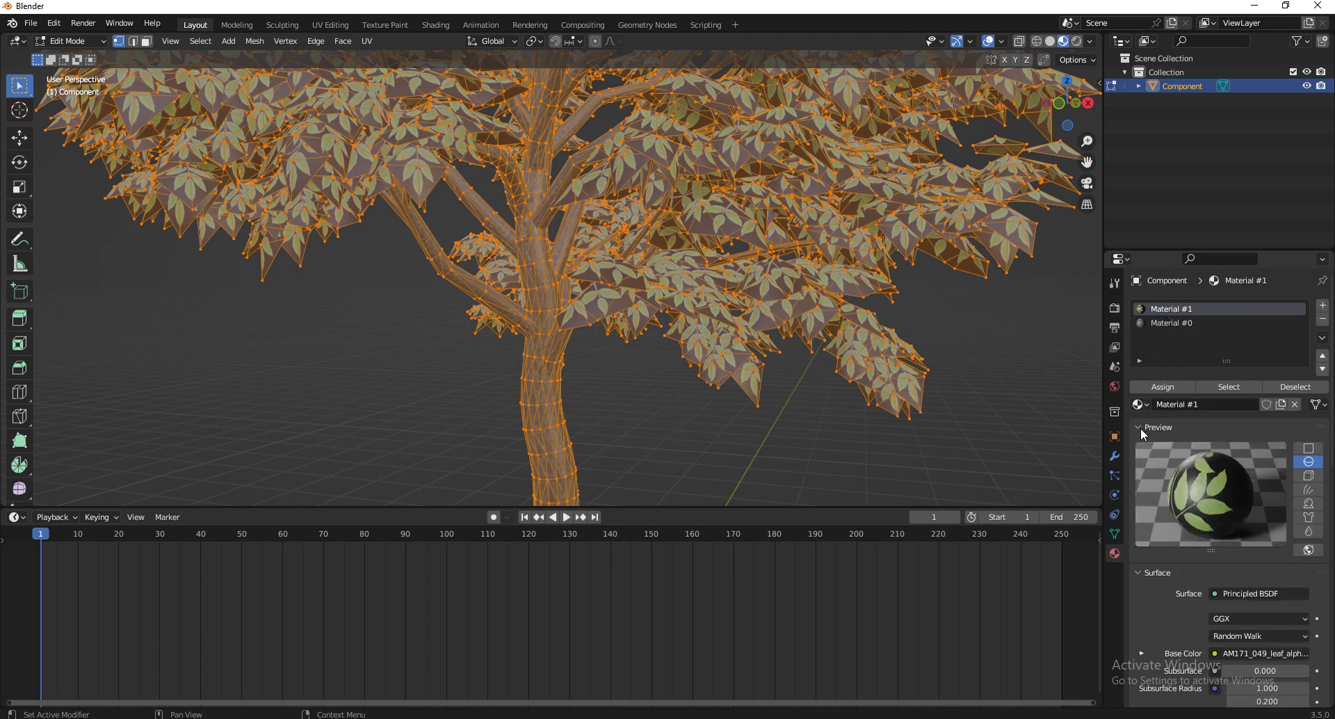
pyautogui.click(1141, 427)
pyautogui.doubleClick(1202, 310)
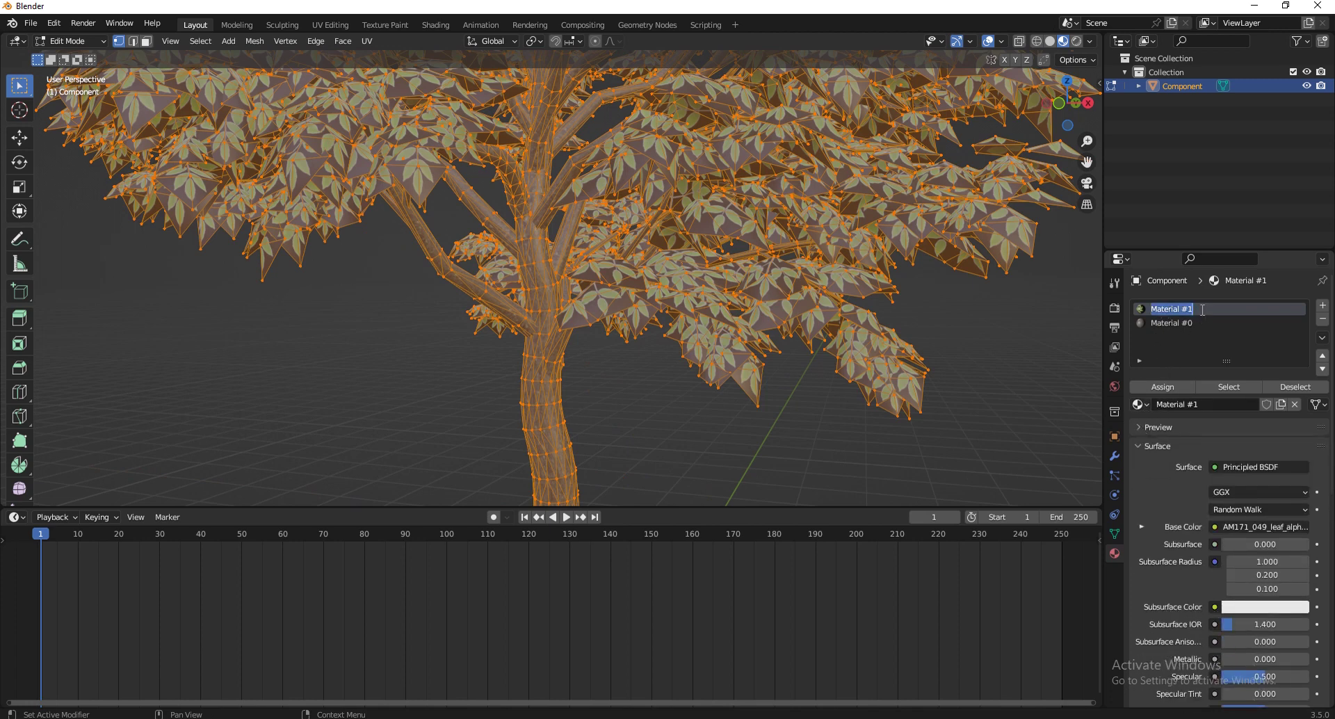
pyautogui.write('T')
pyautogui.press('BackSpace')
pyautogui.write('Leaf')
pyautogui.press('Return')
# Rename the bark material, Material #0, as Trunk
pyautogui.click(1174, 323)
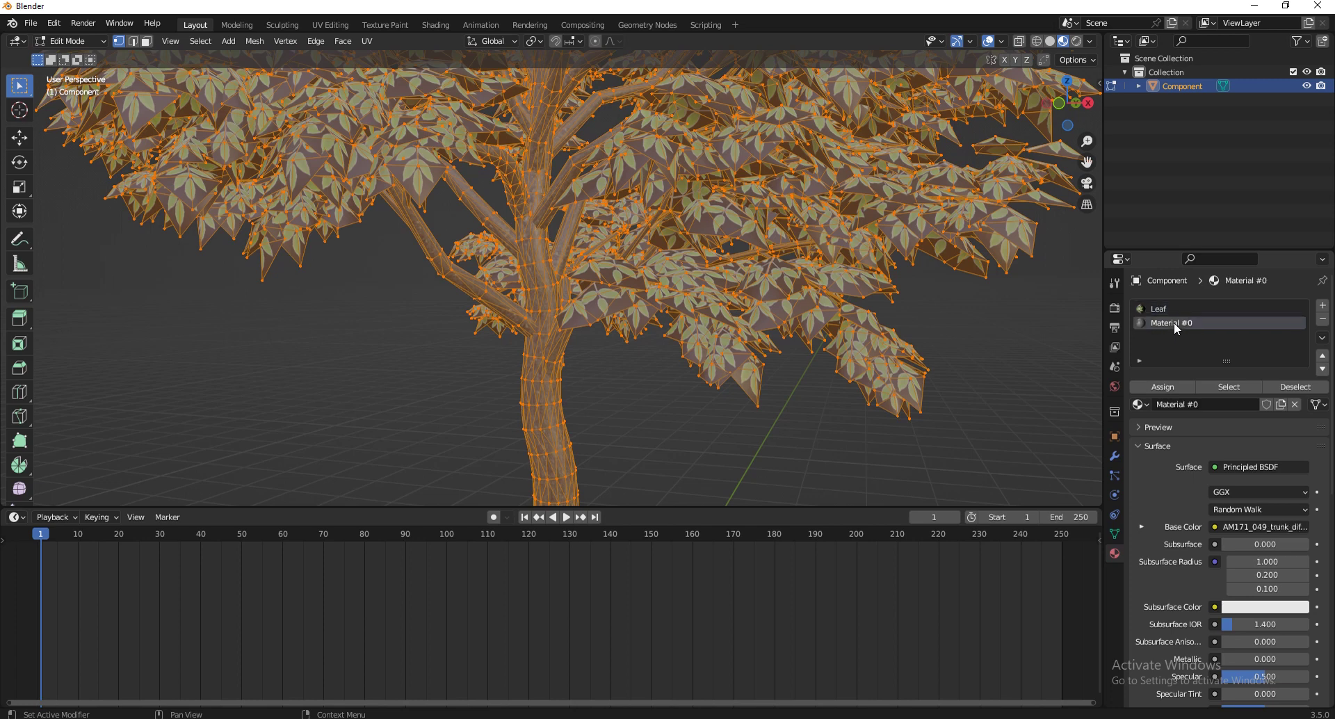
pyautogui.write('Trunk')
pyautogui.press('Return')
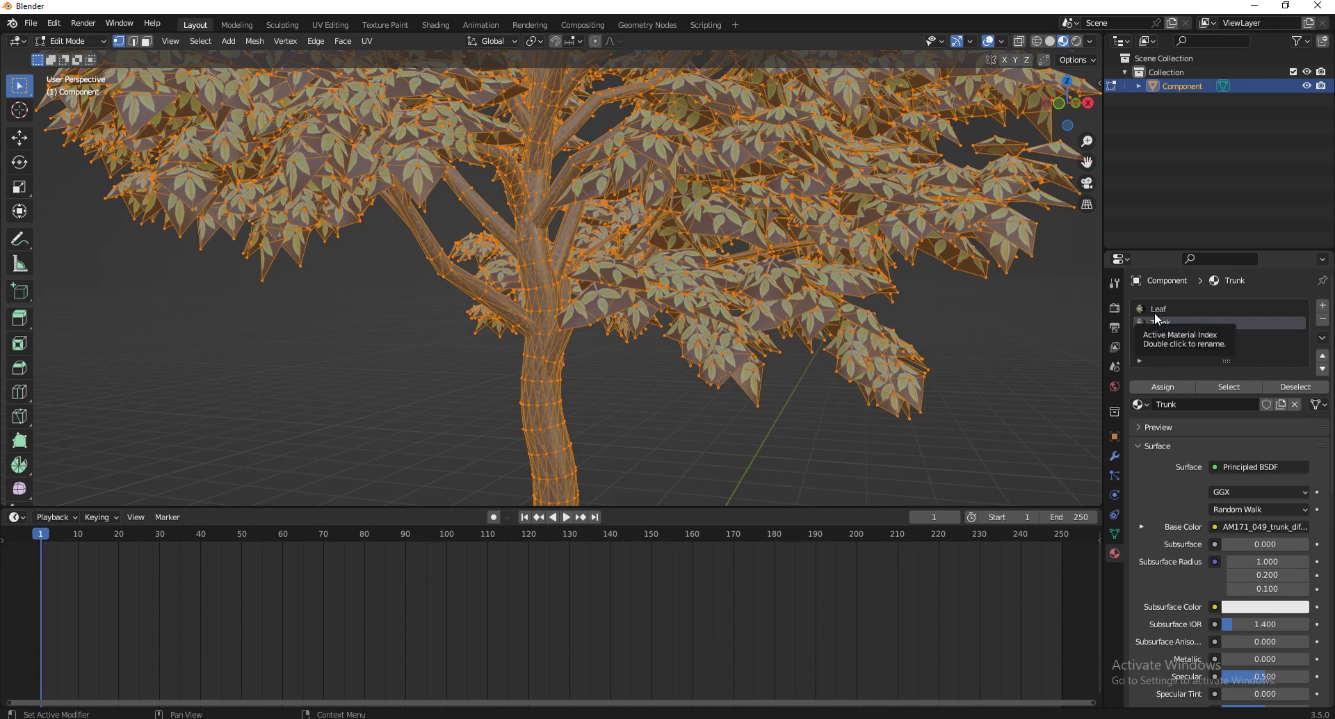
# Clear the mesh selection and select only the geometry assigned to the Trunk material
pyautogui.click(986, 443)
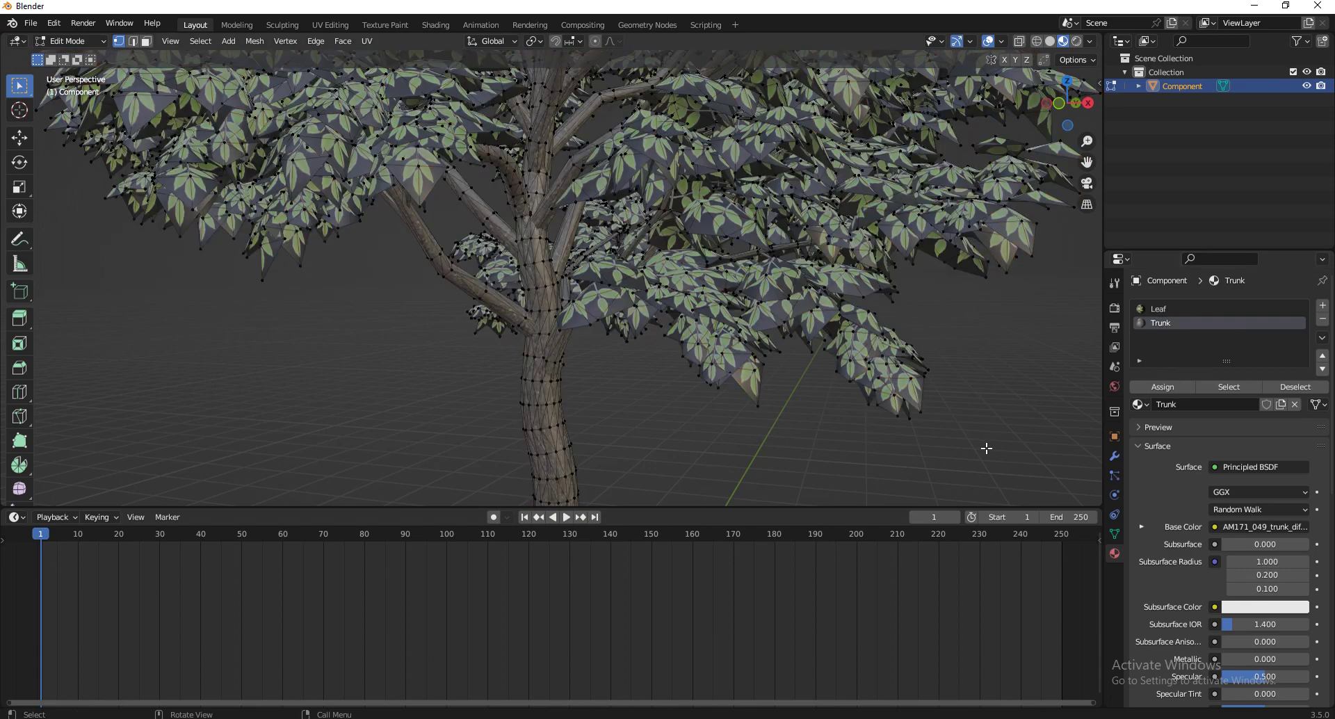
pyautogui.moveTo(841, 317); pyautogui.dragTo(688, 373, button='middle')
pyautogui.scroll(-3, 687, 373)
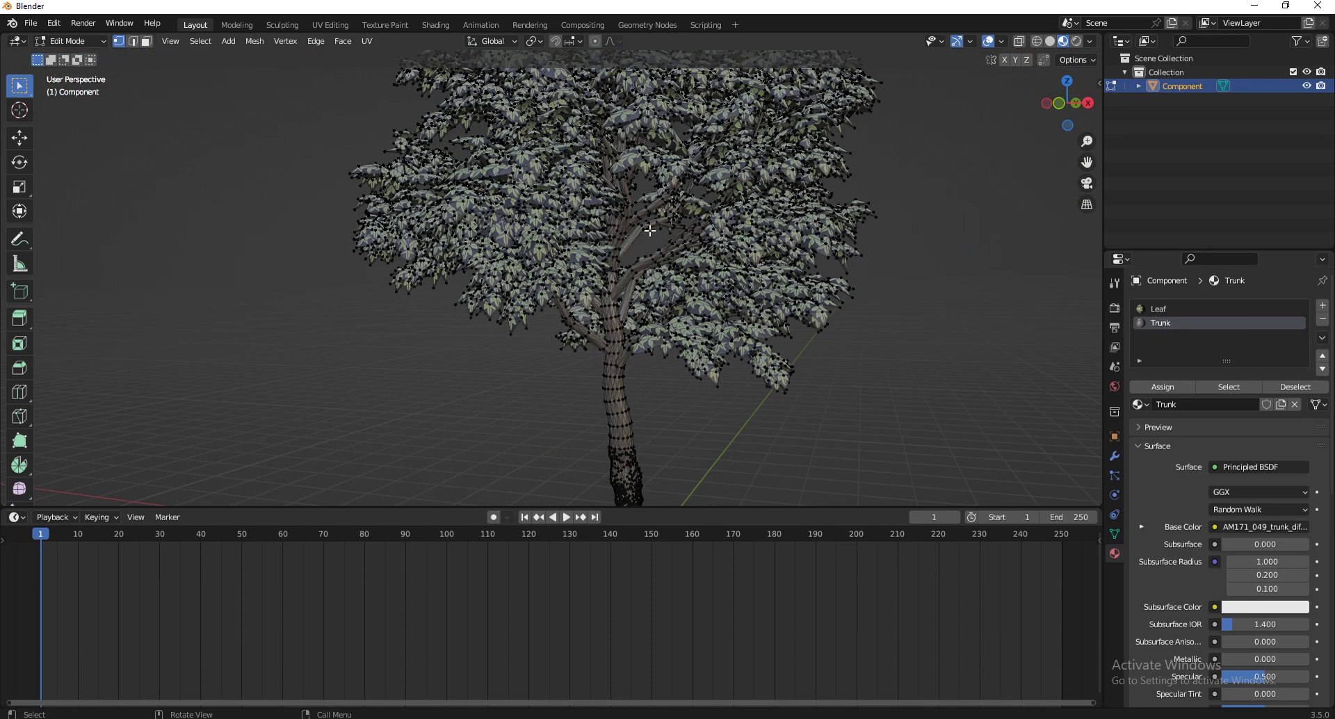
pyautogui.scroll(1, 721, 413)
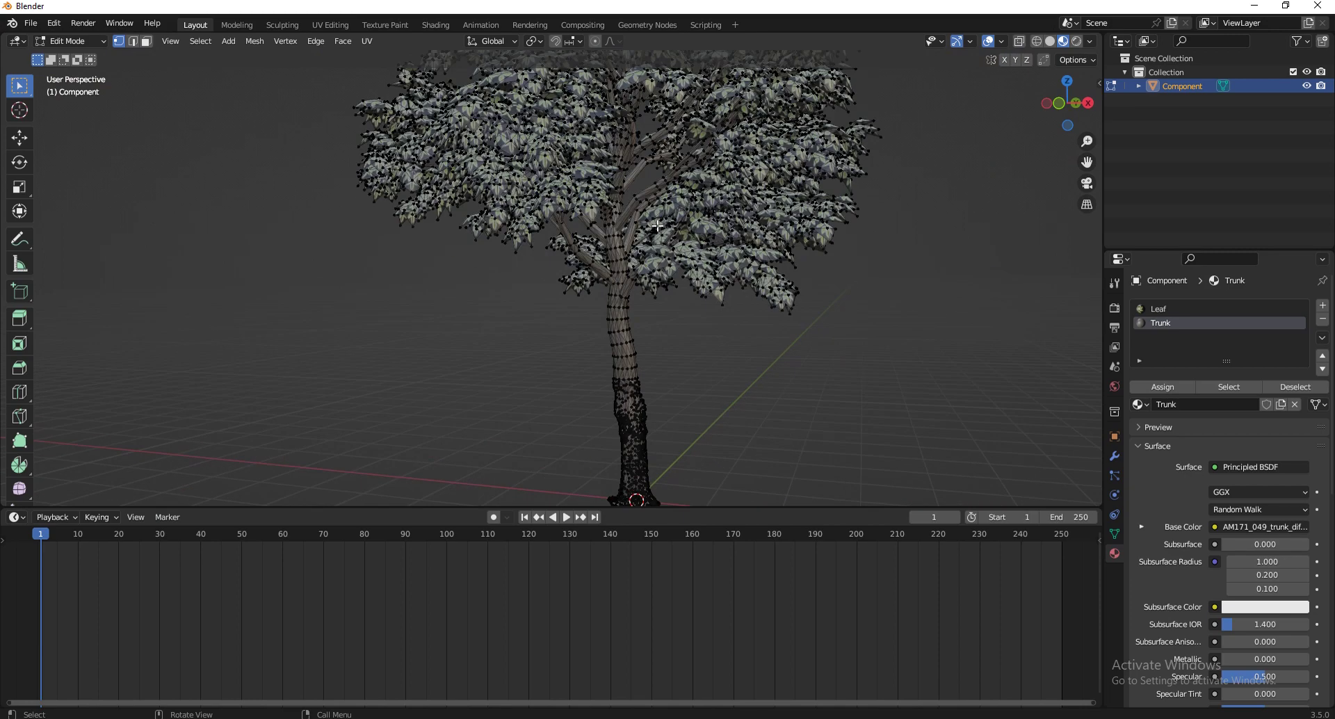
pyautogui.scroll(4, 720, 288)
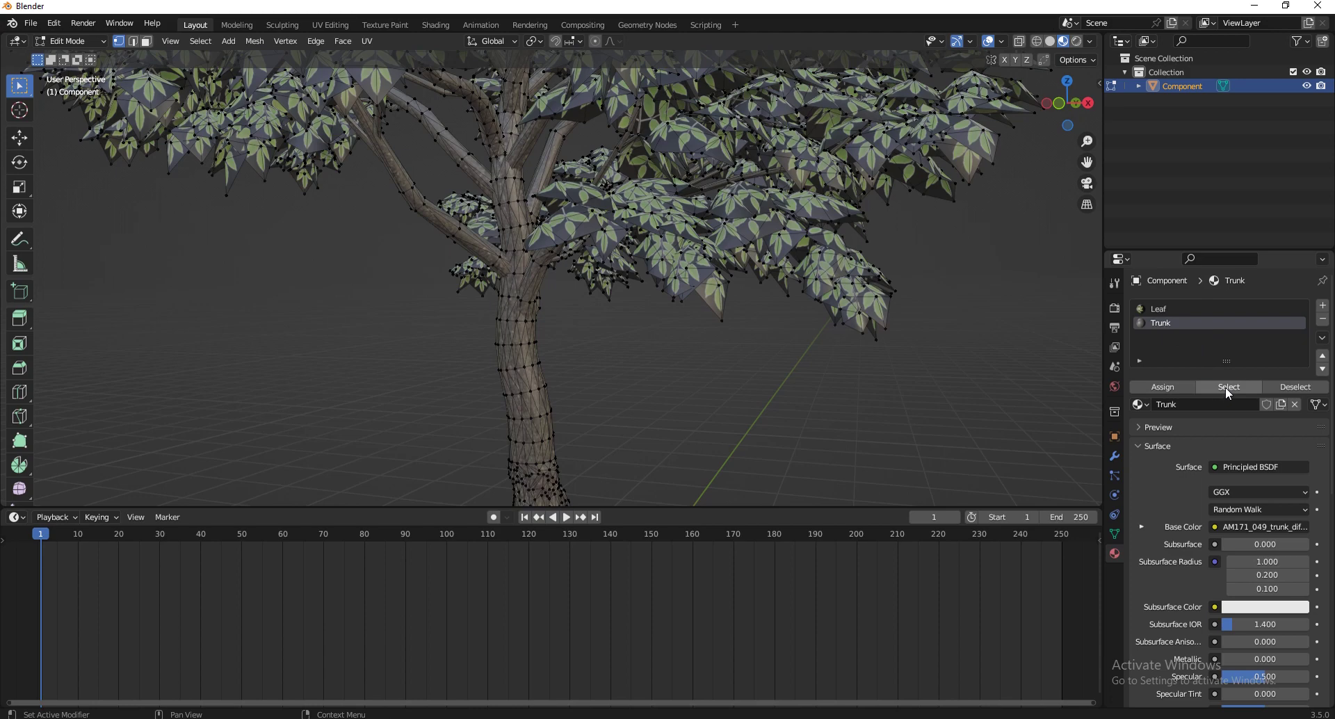
pyautogui.click(1225, 387)
pyautogui.scroll(-3, 855, 366)
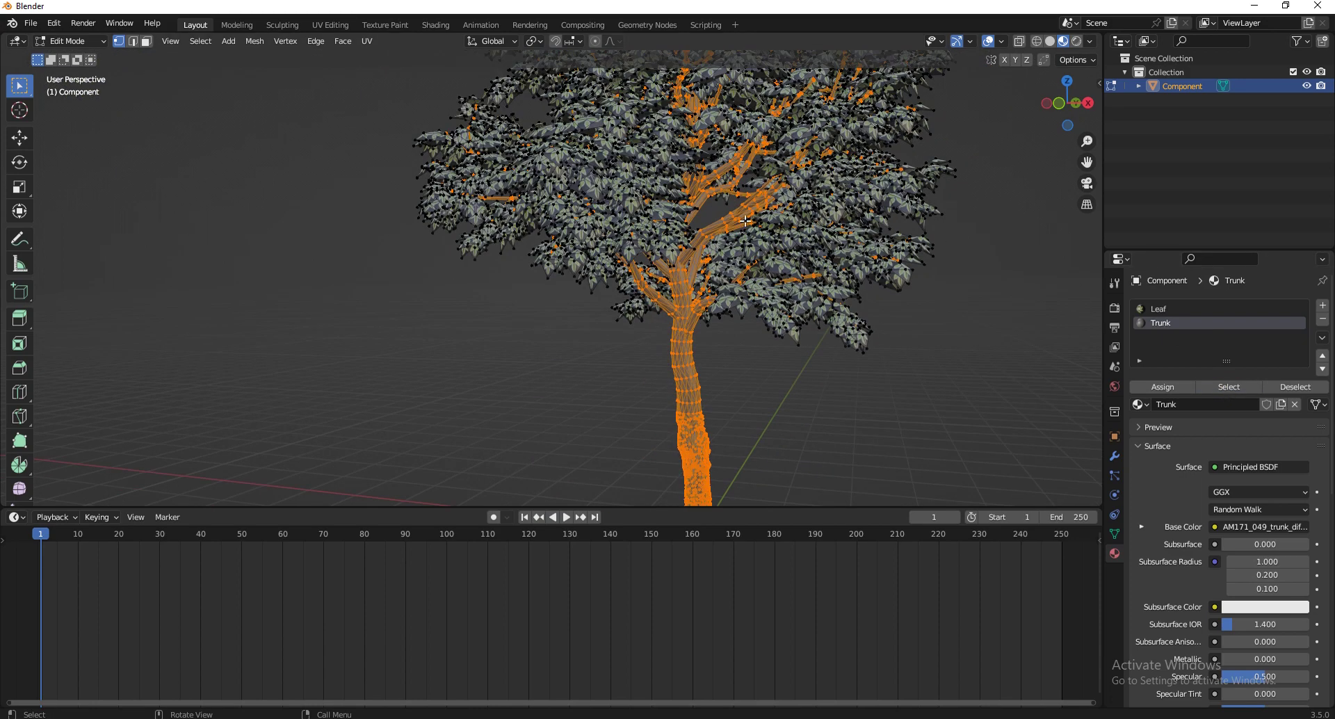
pyautogui.scroll(5, 754, 233)
pyautogui.scroll(-3, 768, 247)
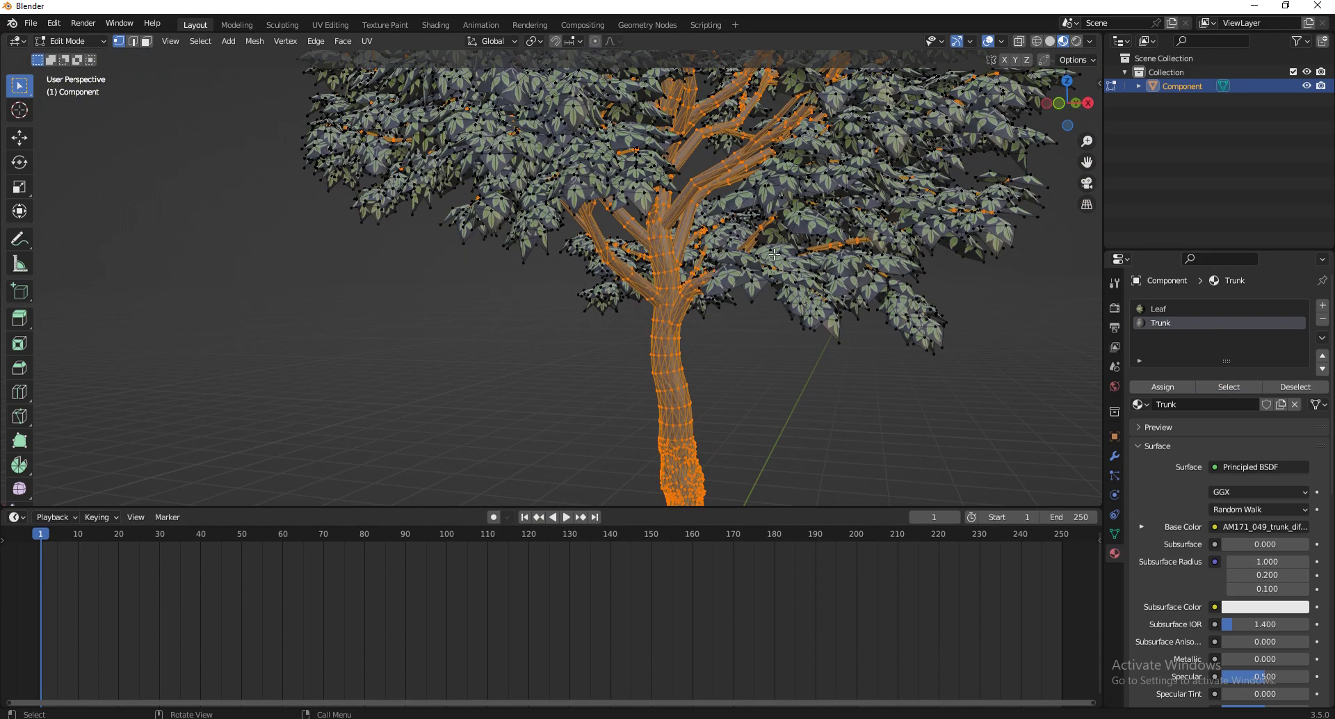
pyautogui.scroll(2, 774, 256)
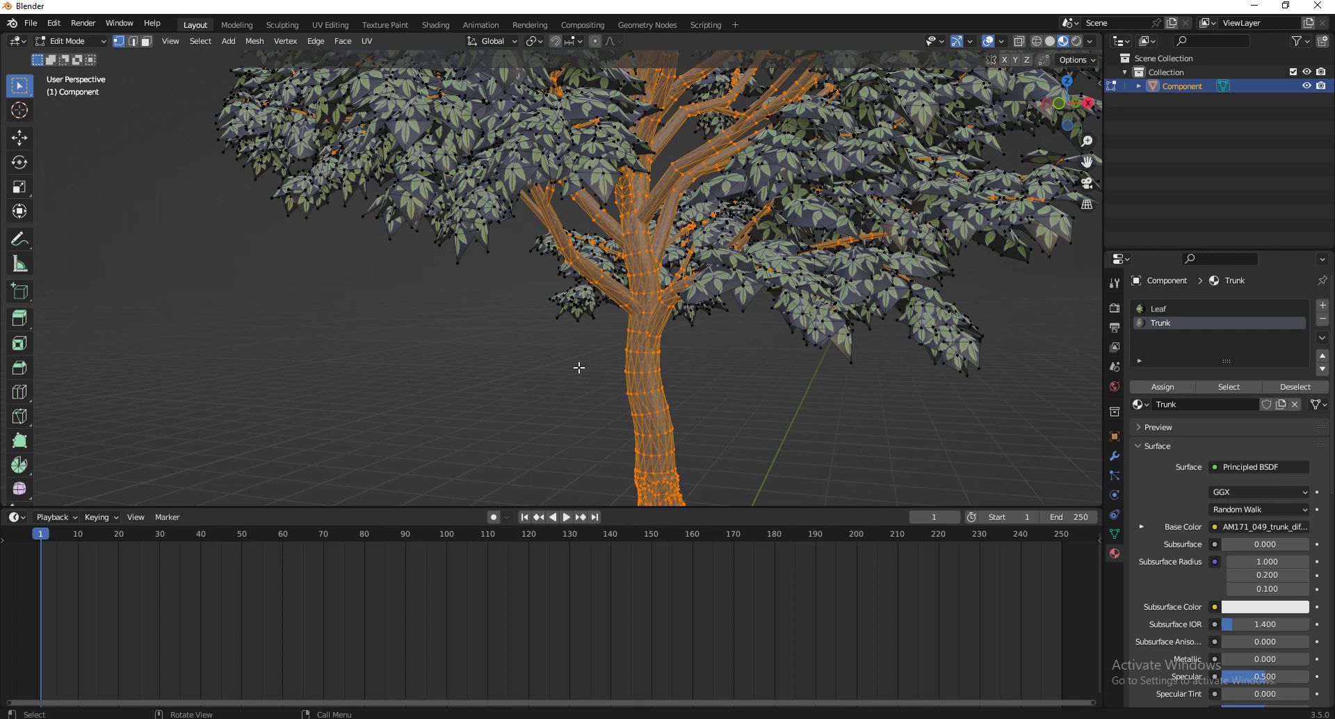
# Separate the selected trunk geometry into its own object, return to Object Mode, and select the trunk object
pyautogui.press('p')
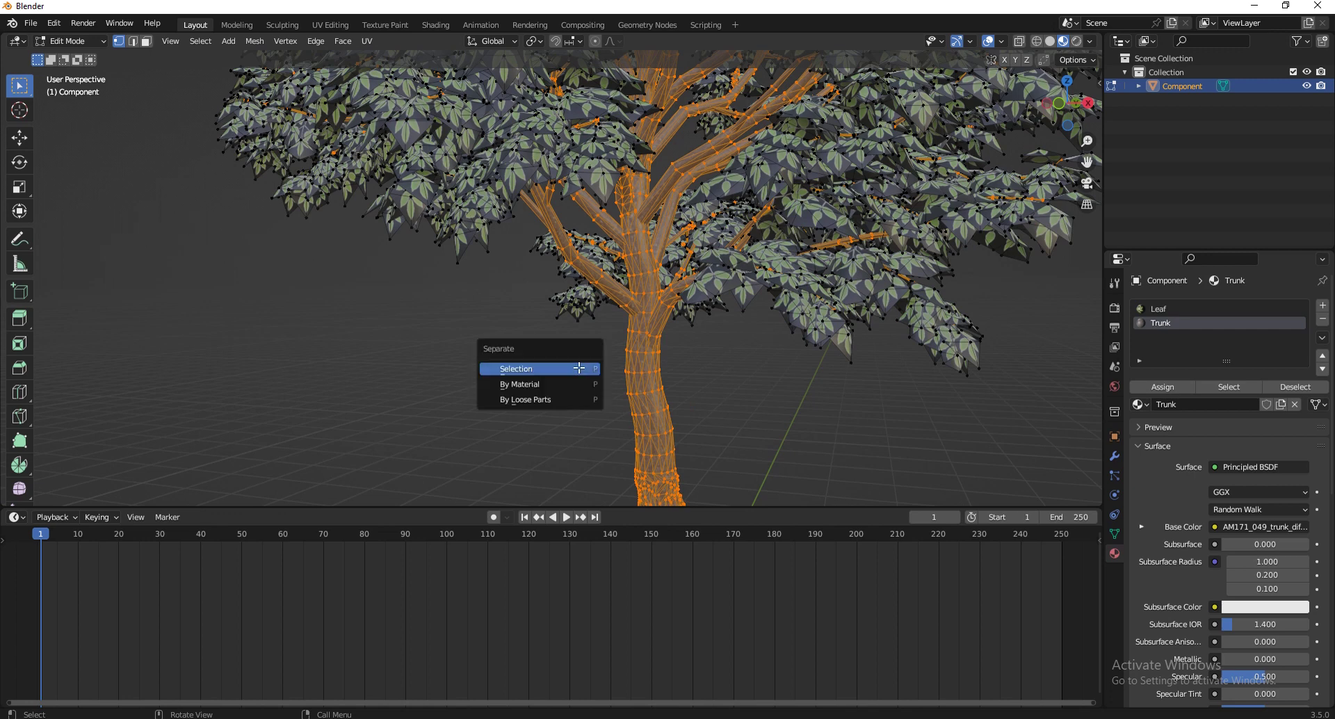
pyautogui.click(534, 371)
pyautogui.press('Tab')
pyautogui.click(644, 373)
pyautogui.click(792, 318)
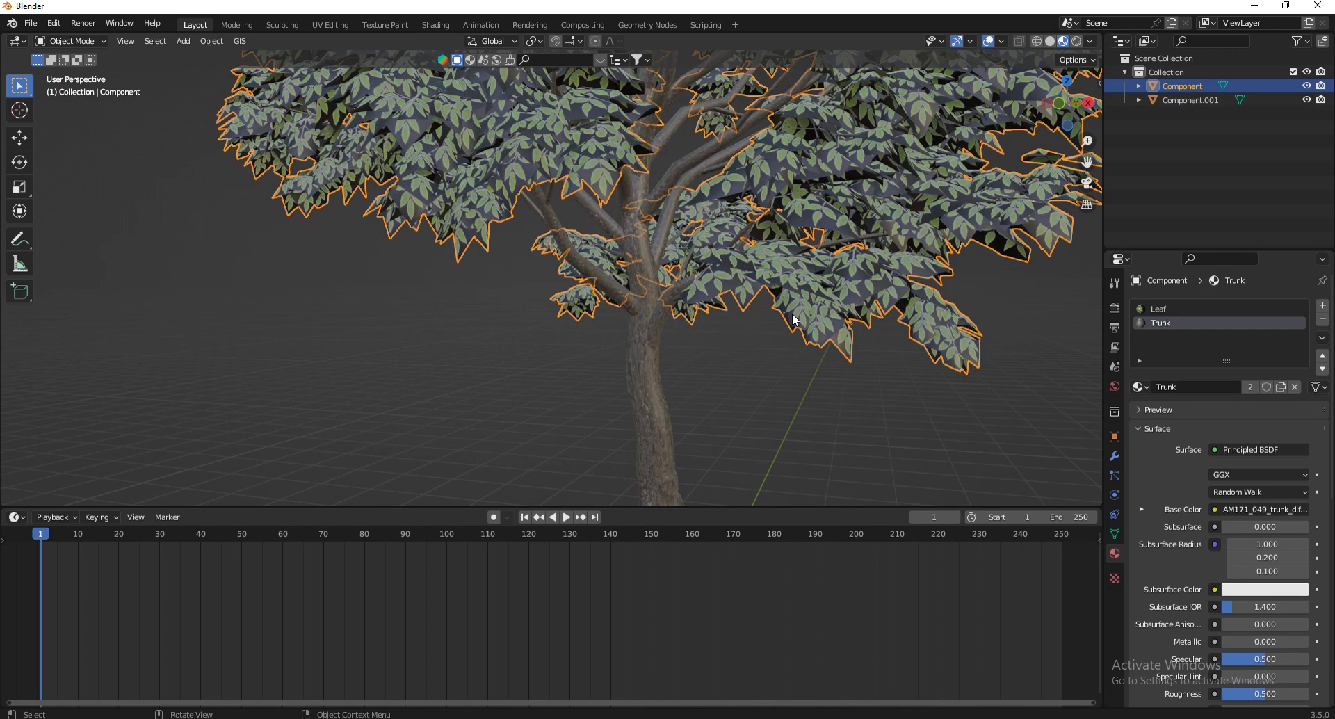
pyautogui.scroll(3, 670, 294)
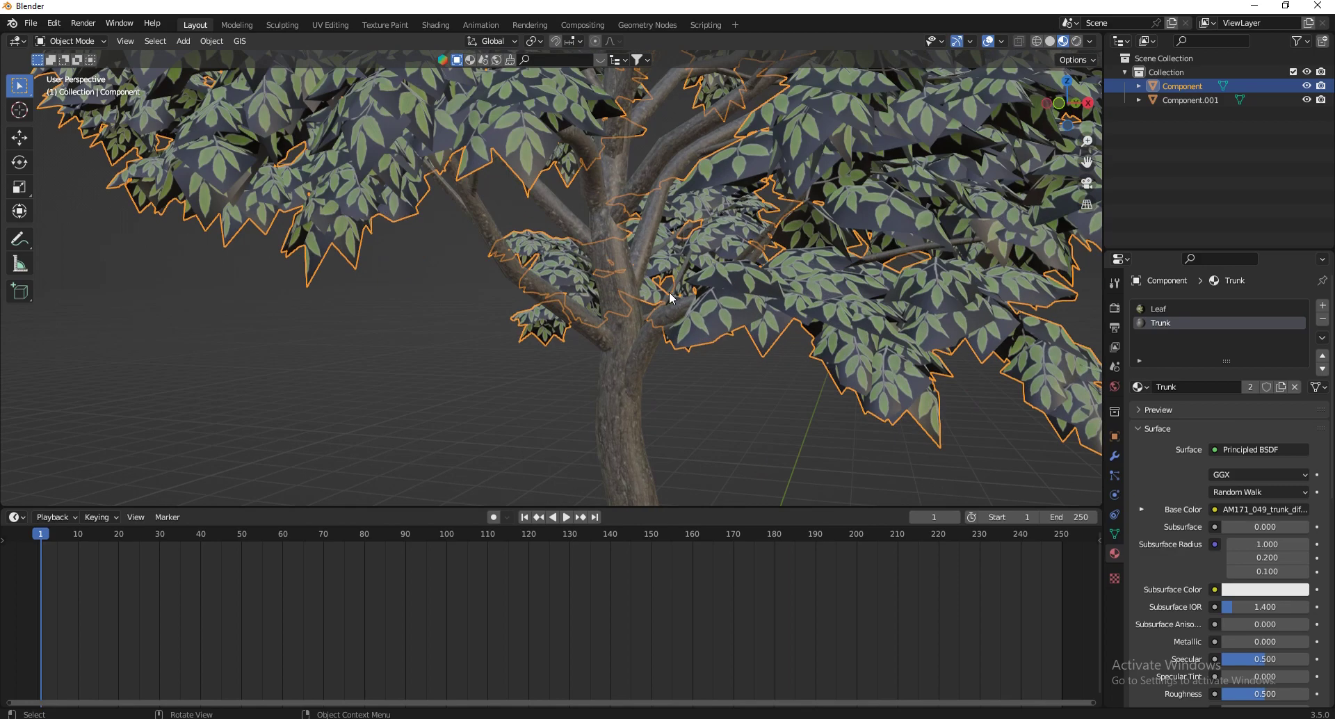
pyautogui.scroll(2, 634, 348)
pyautogui.scroll(-3, 634, 347)
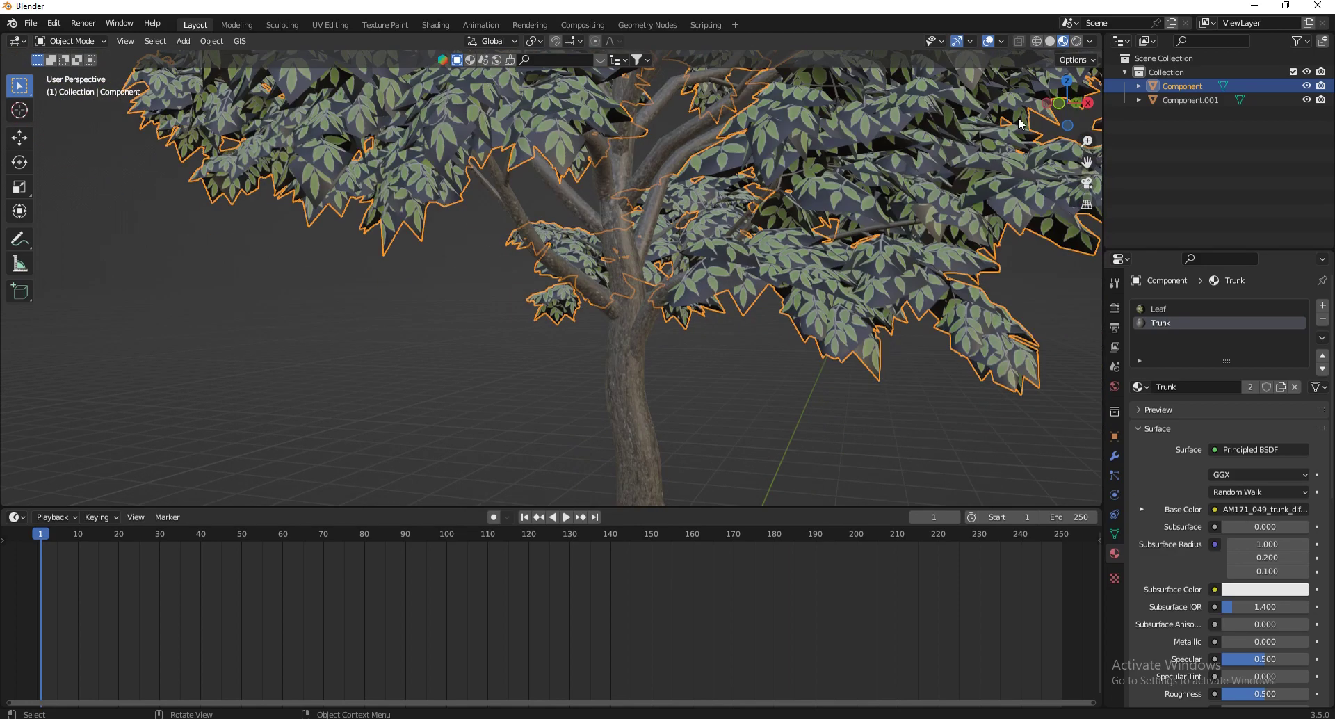
pyautogui.moveTo(1068, 105)
pyautogui.mouseDown()
pyautogui.moveTo(1046, 85)
pyautogui.moveTo(1003, 97)
pyautogui.moveTo(1071, 109)
pyautogui.mouseUp()
pyautogui.scroll(3, 614, 294)
pyautogui.click(606, 306)
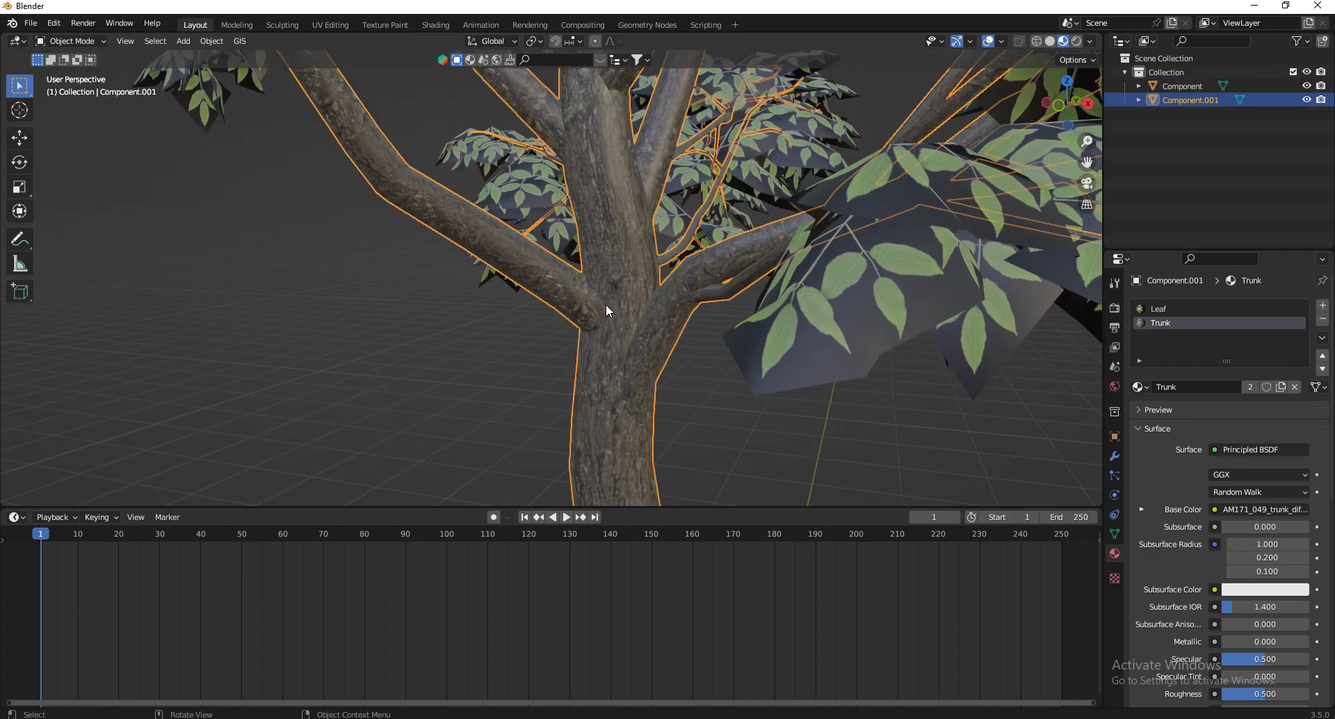
# Apply Shade Flat to the trunk object and examine its faceted branches
pyautogui.scroll(-5, 606, 303)
pyautogui.moveTo(1066, 103); pyautogui.dragTo(1081, 74)
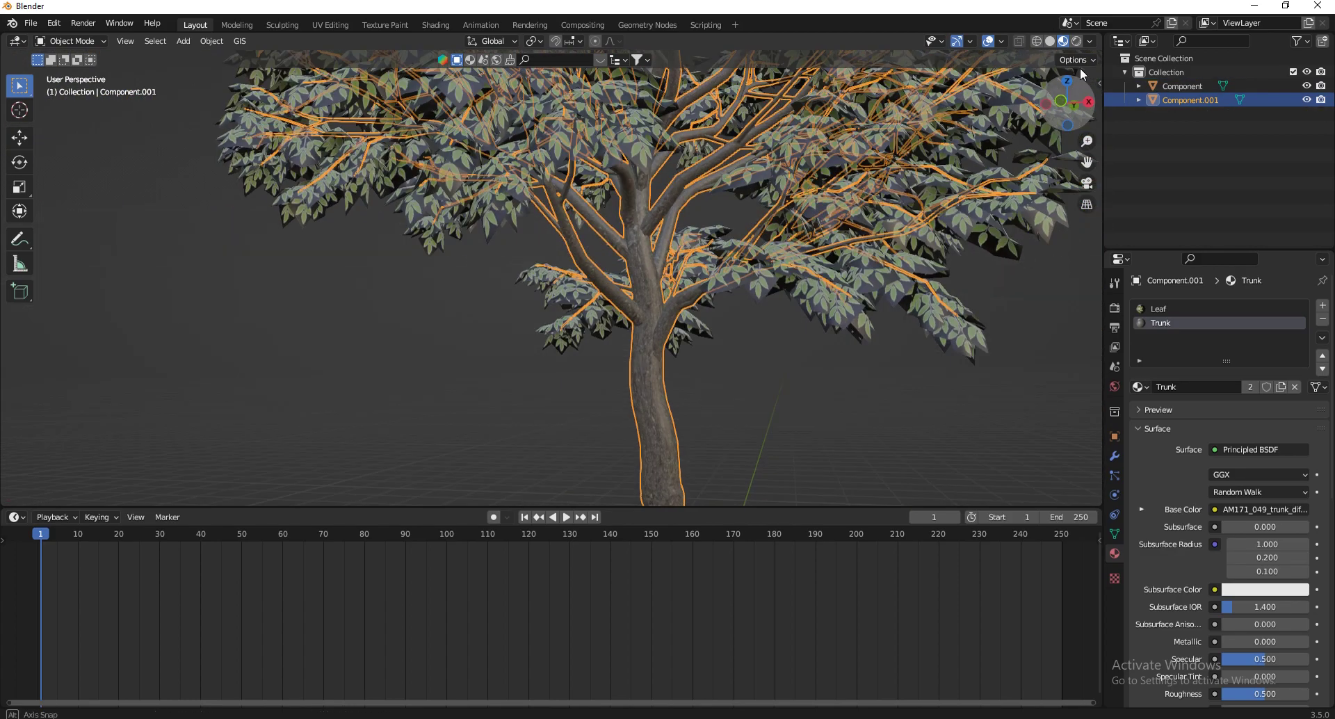
pyautogui.scroll(6, 676, 267)
pyautogui.rightClick(595, 253)
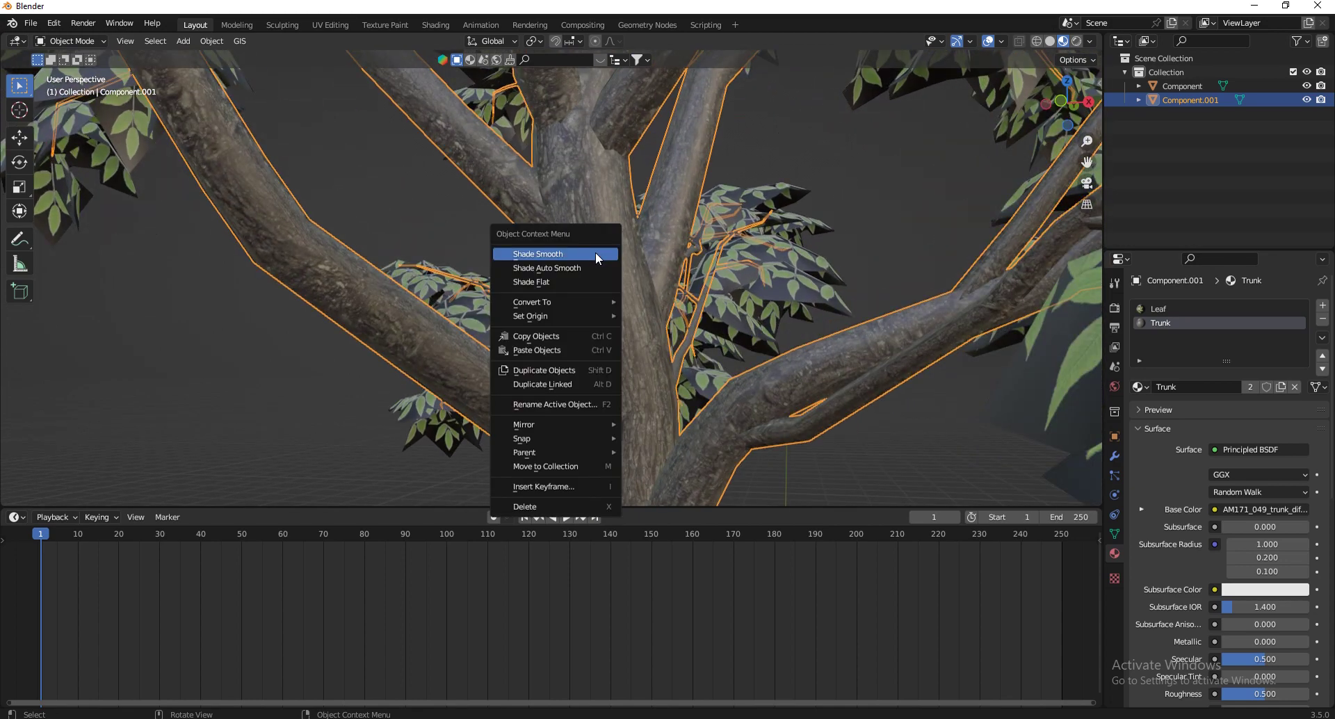
pyautogui.click(528, 281)
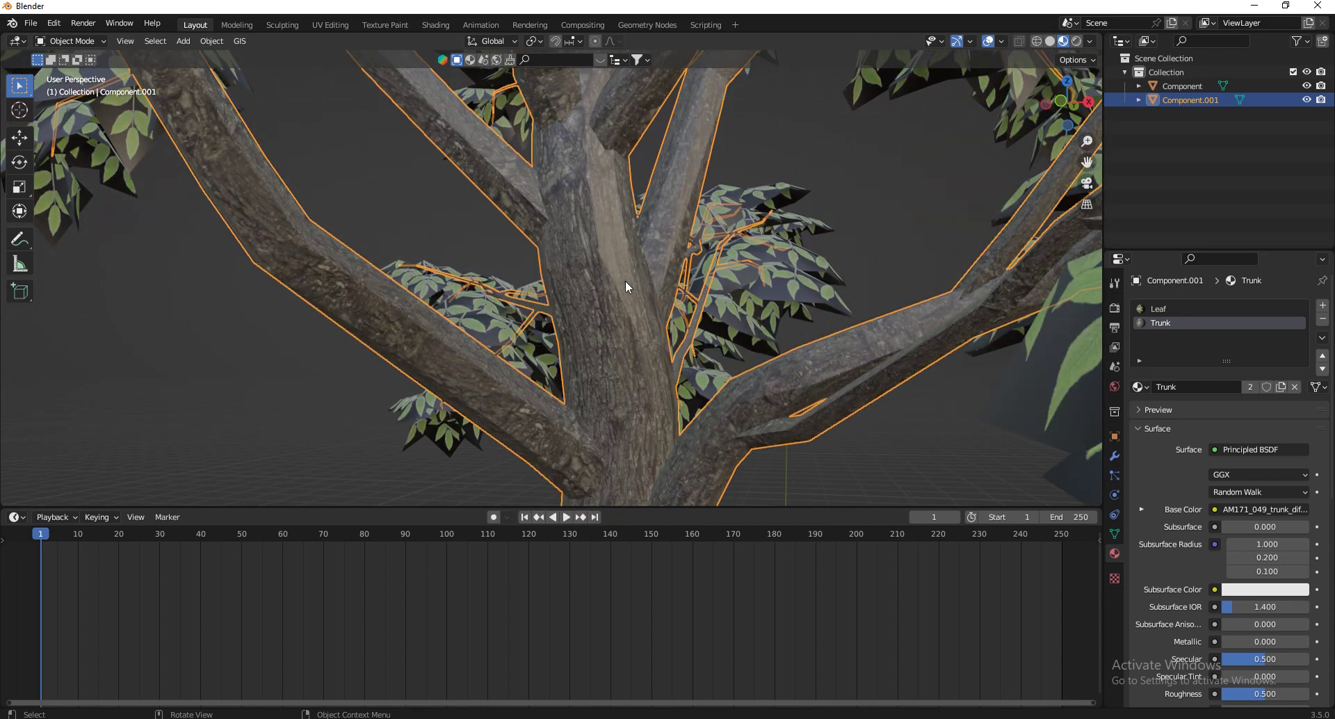
pyautogui.scroll(-5, 820, 335)
pyautogui.scroll(6, 674, 196)
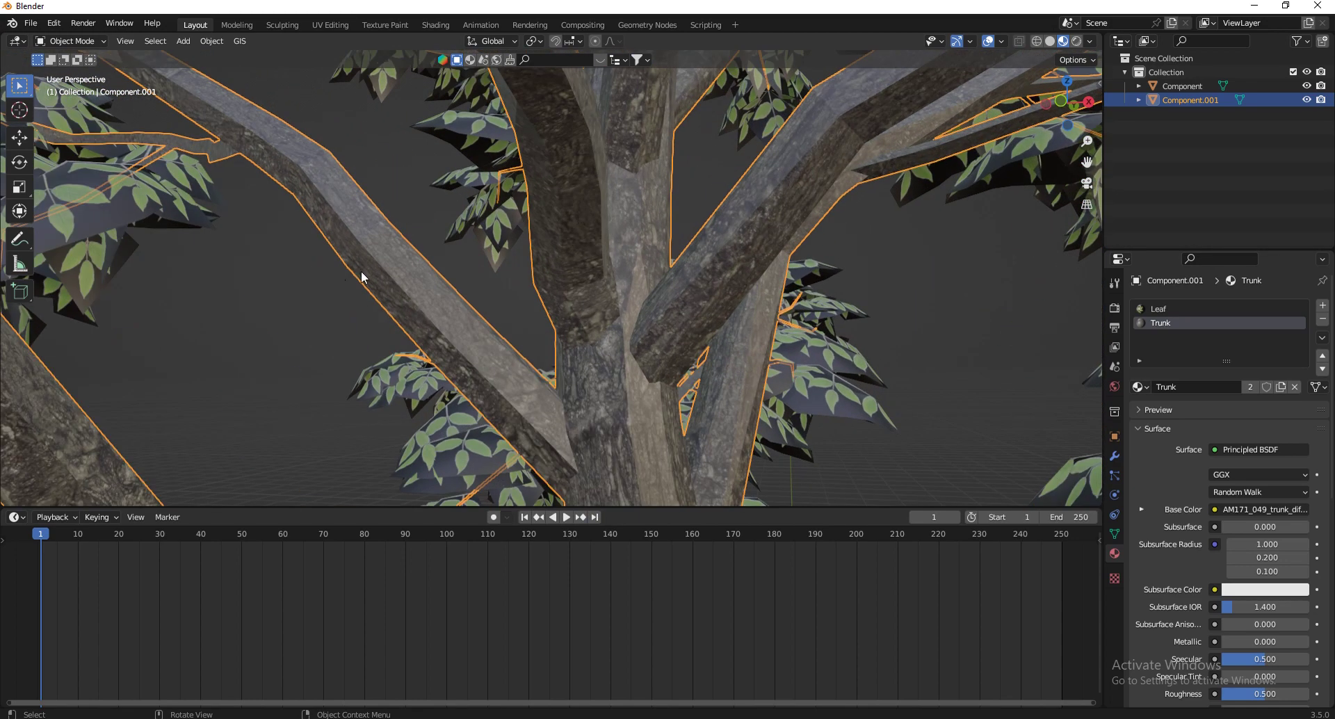
pyautogui.scroll(-6, 649, 173)
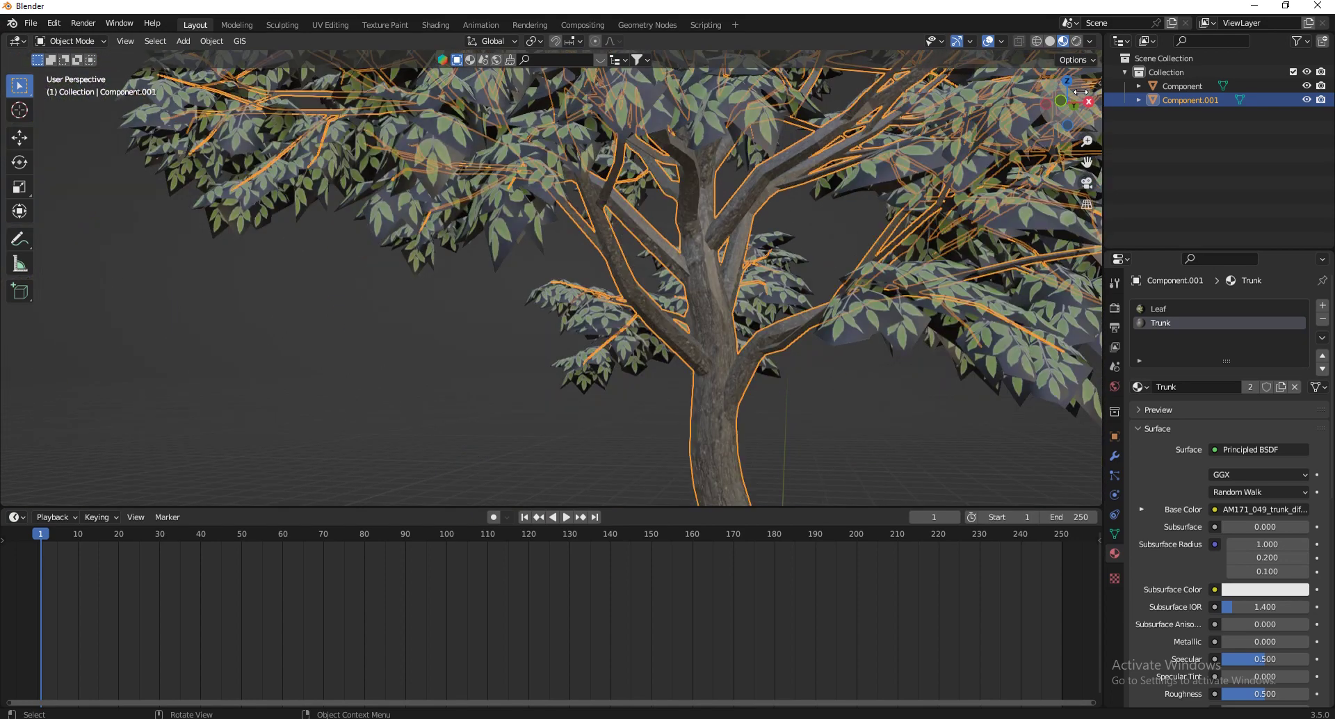
# Apply Shade Smooth to the trunk object and check the branches
pyautogui.moveTo(1064, 109); pyautogui.dragTo(1060, 116)
pyautogui.scroll(5, 623, 307)
pyautogui.rightClick(548, 261)
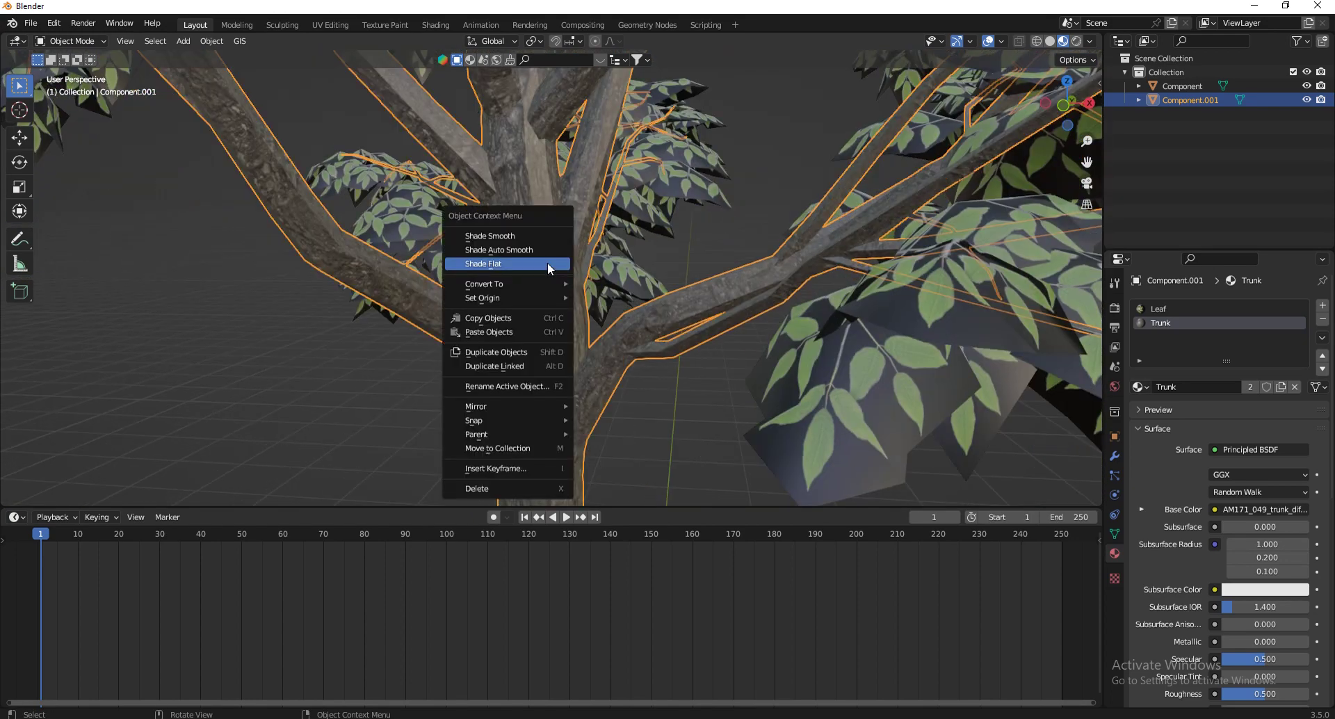
pyautogui.click(502, 237)
pyautogui.scroll(-2, 835, 299)
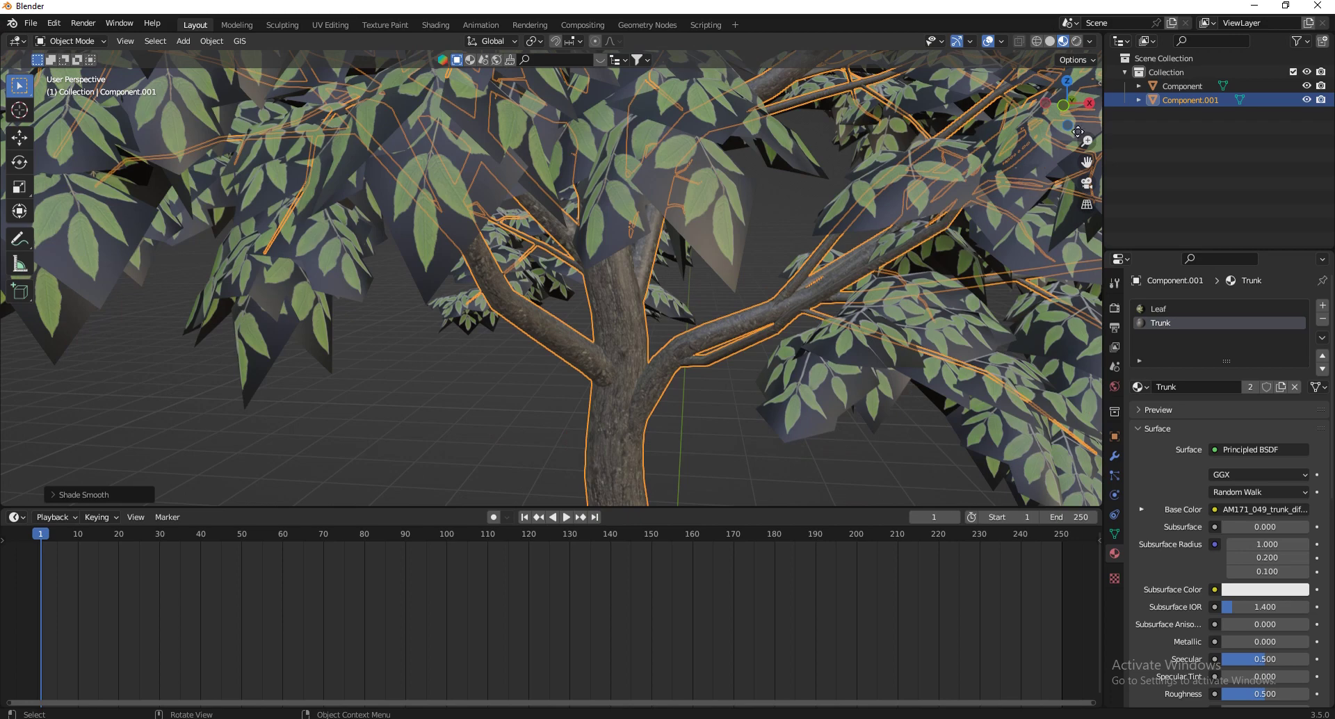
pyautogui.moveTo(1061, 110)
pyautogui.mouseDown()
pyautogui.moveTo(1056, 86)
pyautogui.moveTo(1023, 89)
pyautogui.moveTo(1061, 111)
pyautogui.mouseUp()
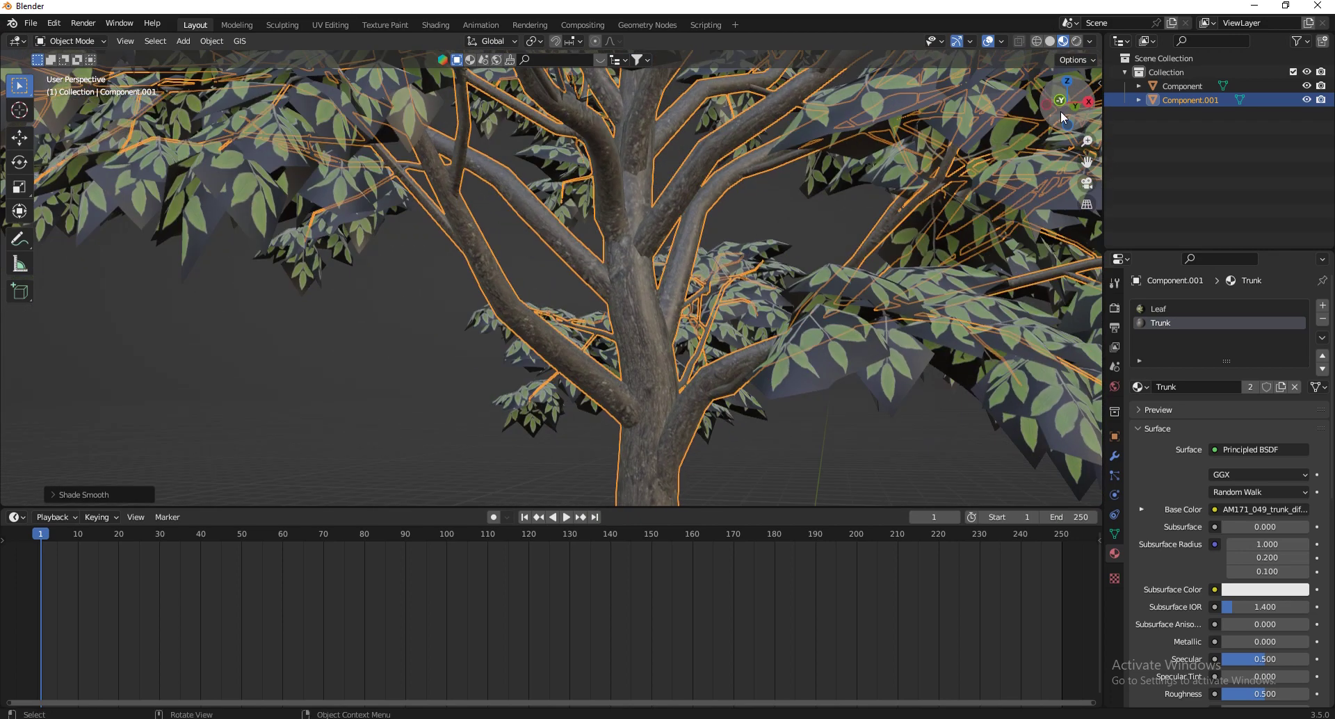
# Add a Subdivision Surface modifier to the trunk with viewport level 2 and apply it
pyautogui.click(1114, 456)
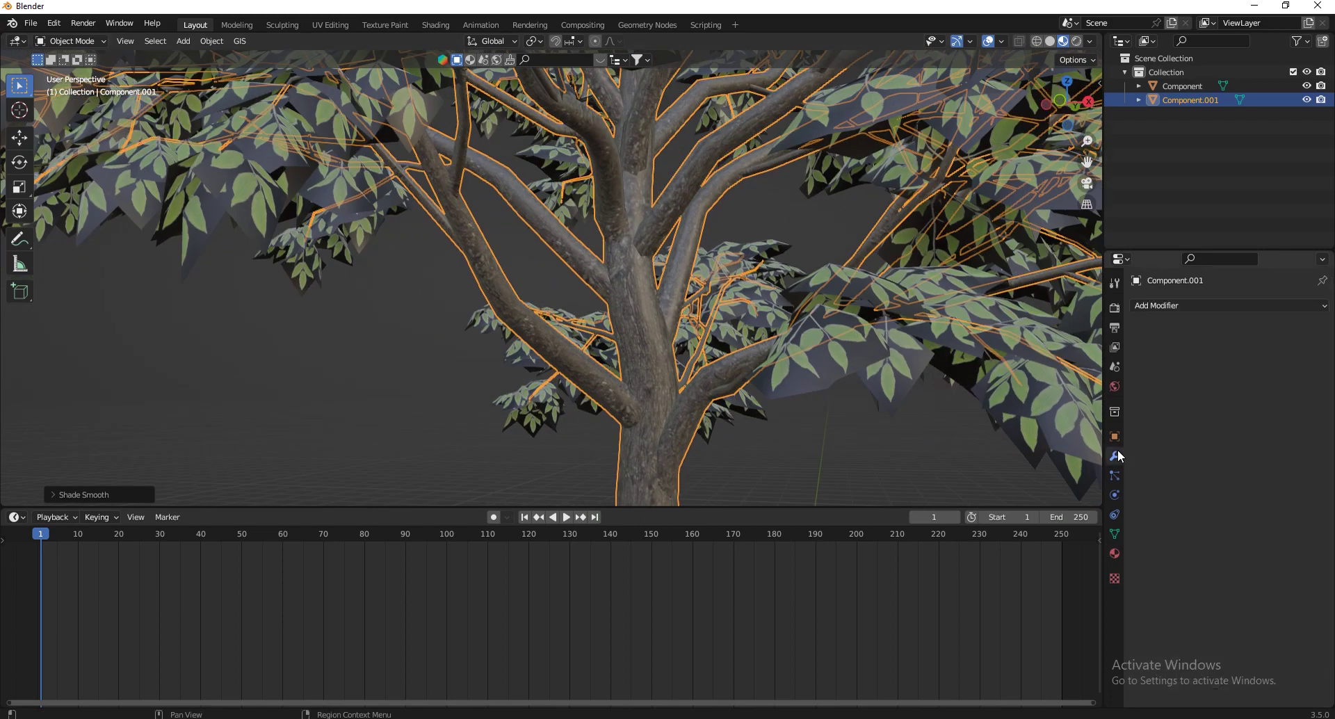
pyautogui.click(1177, 306)
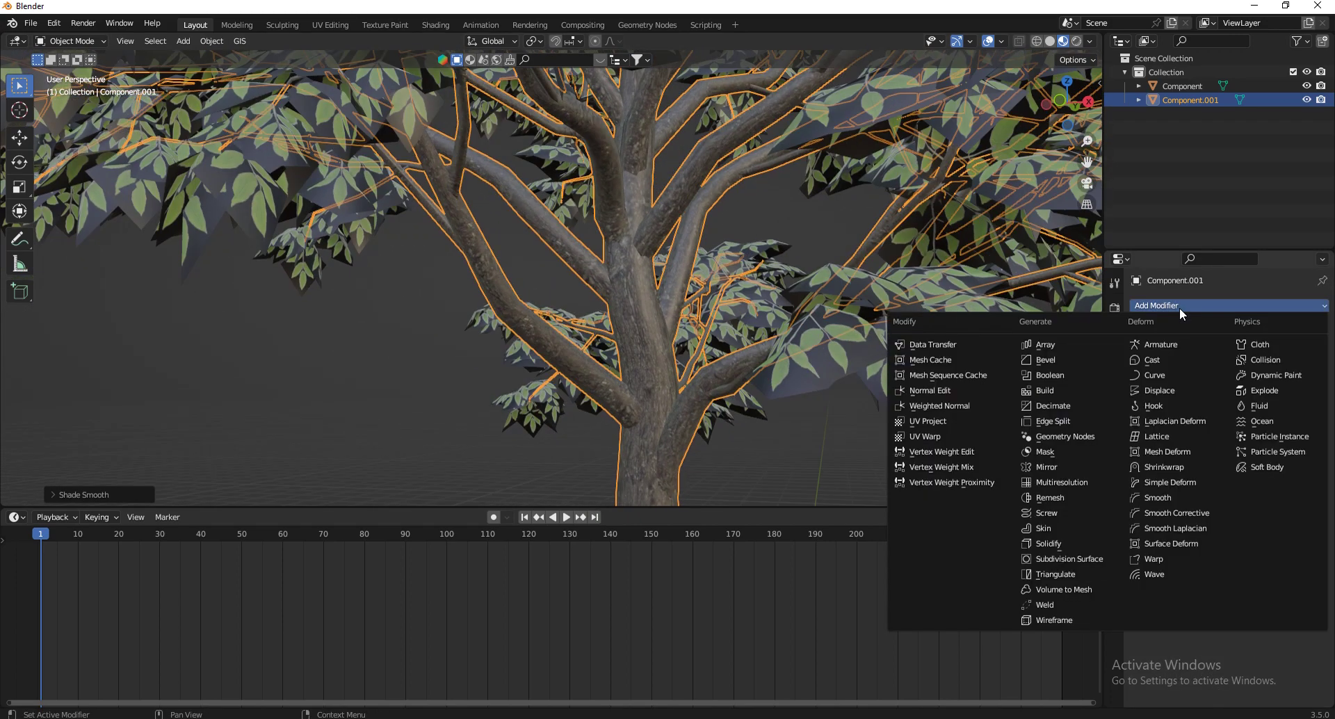
pyautogui.click(1075, 559)
pyautogui.click(1304, 367)
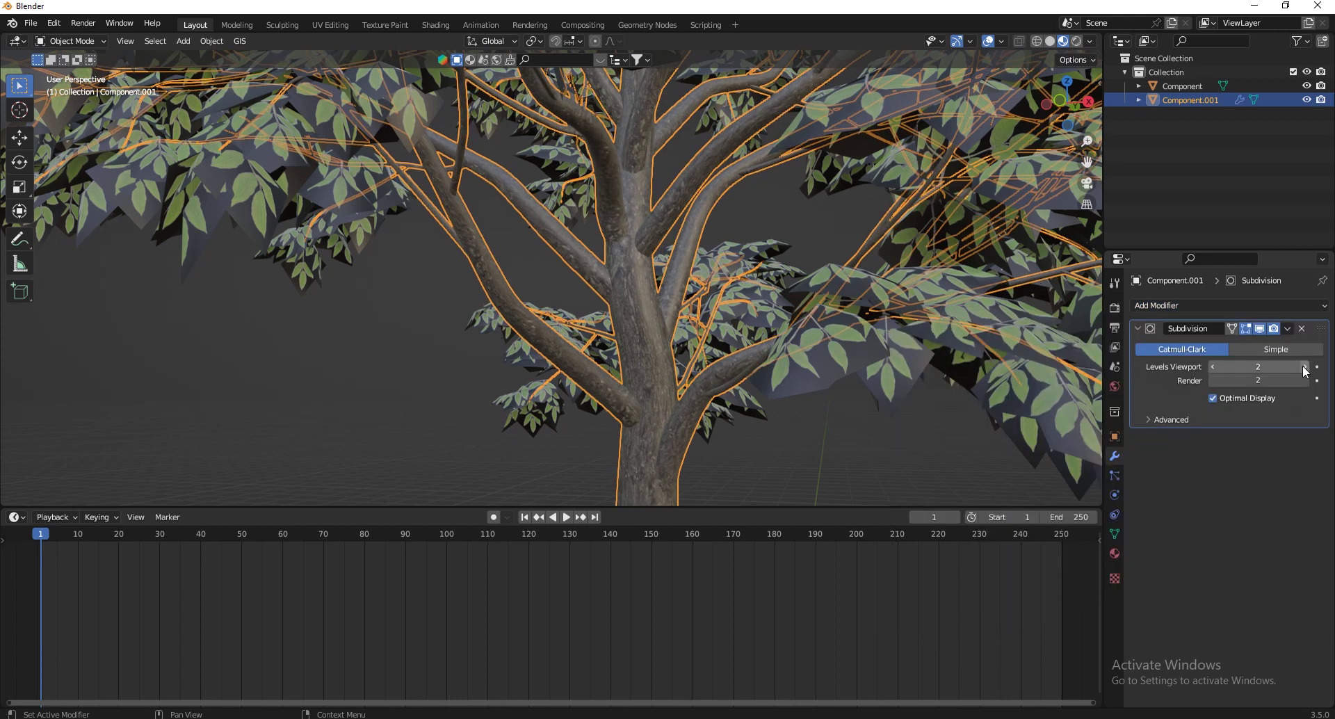
pyautogui.click(1288, 328)
pyautogui.click(1261, 340)
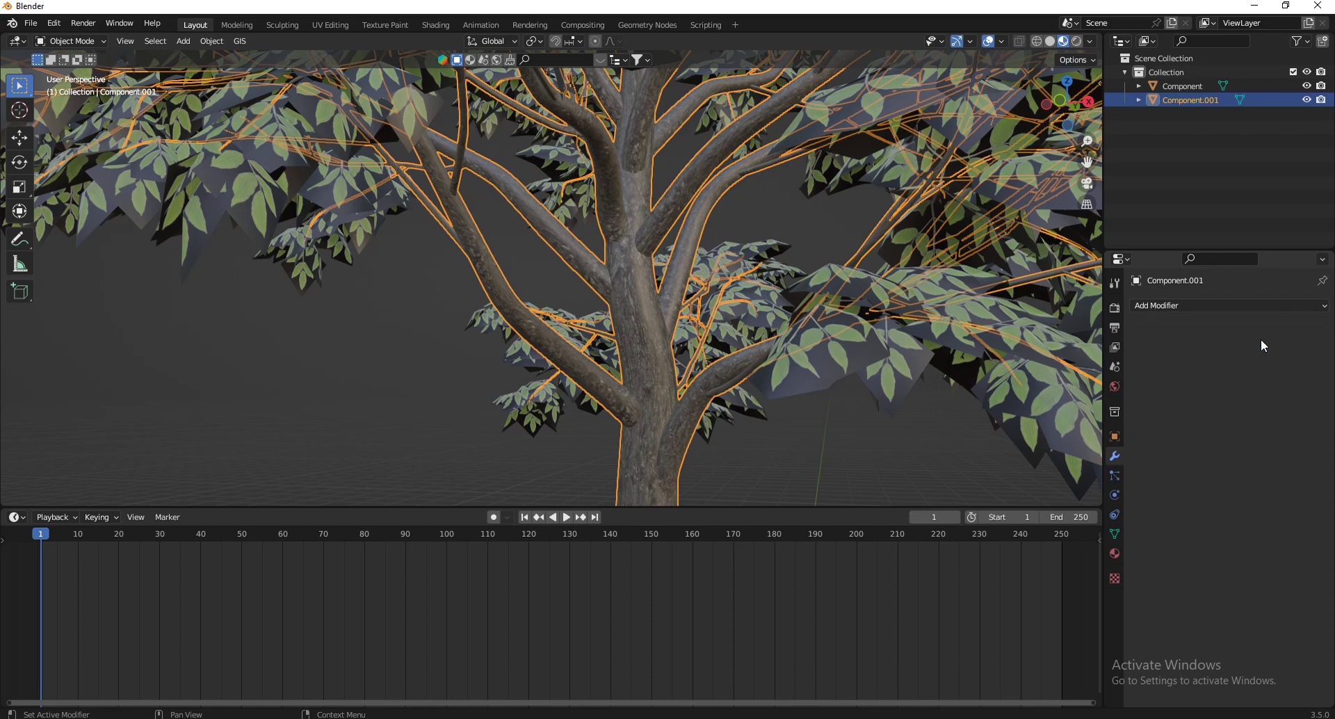
# Inspect the trunk's subdivided mesh in Edit Mode and return to Object Mode
pyautogui.scroll(4, 616, 284)
pyautogui.scroll(-4, 616, 283)
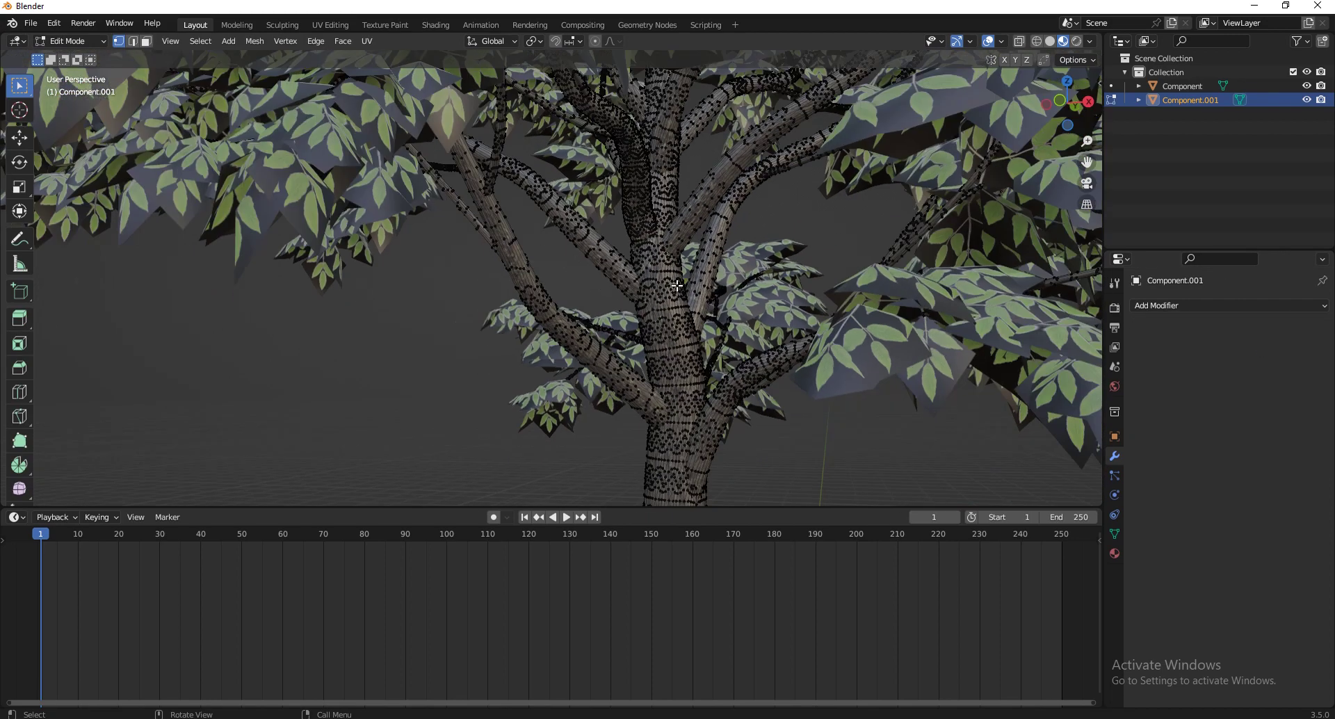
pyautogui.scroll(-2, 672, 306)
pyautogui.moveTo(1071, 105)
pyautogui.mouseDown()
pyautogui.moveTo(1099, 114)
pyautogui.moveTo(1029, 102)
pyautogui.moveTo(1057, 107)
pyautogui.mouseUp()
pyautogui.scroll(2, 740, 340)
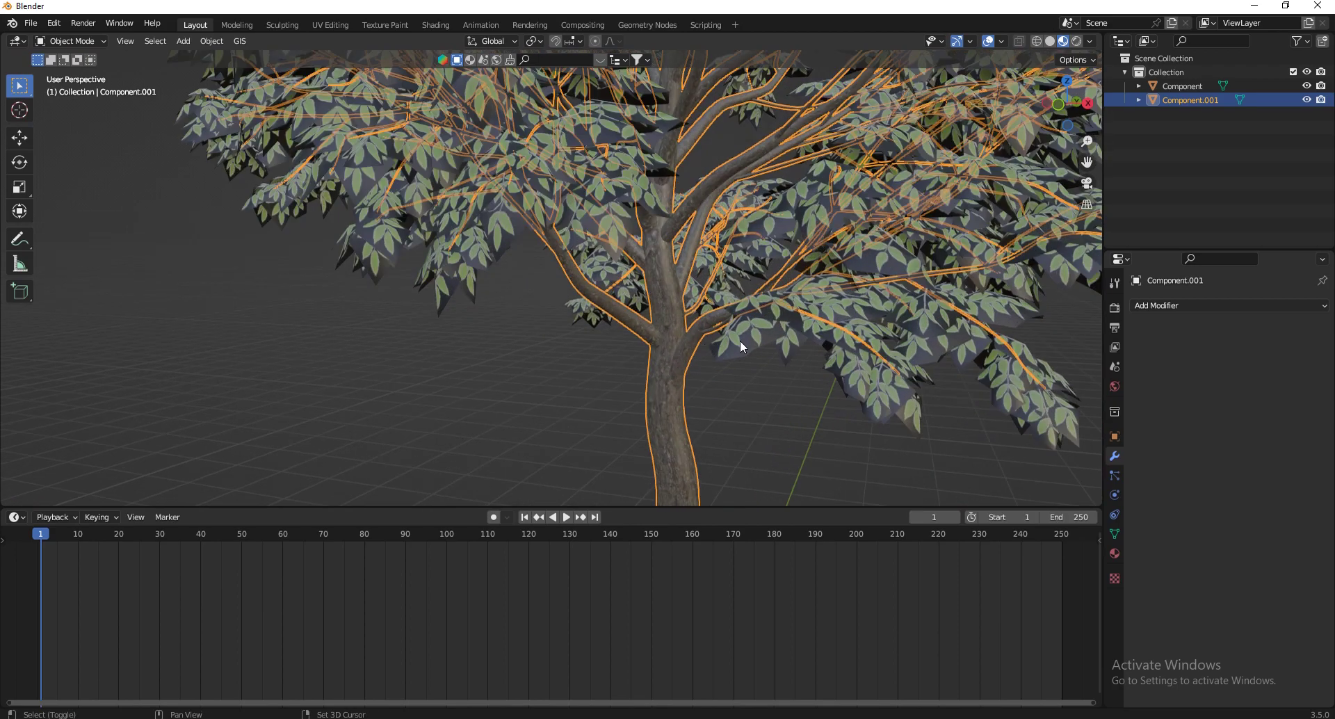
# Add the leaves to the trunk selection and join both into a single tree object
pyautogui.keyDown('shift'); pyautogui.click(740, 340); pyautogui.keyUp('shift')
pyautogui.scroll(-1, 732, 223)
pyautogui.scroll(-2, 733, 222)
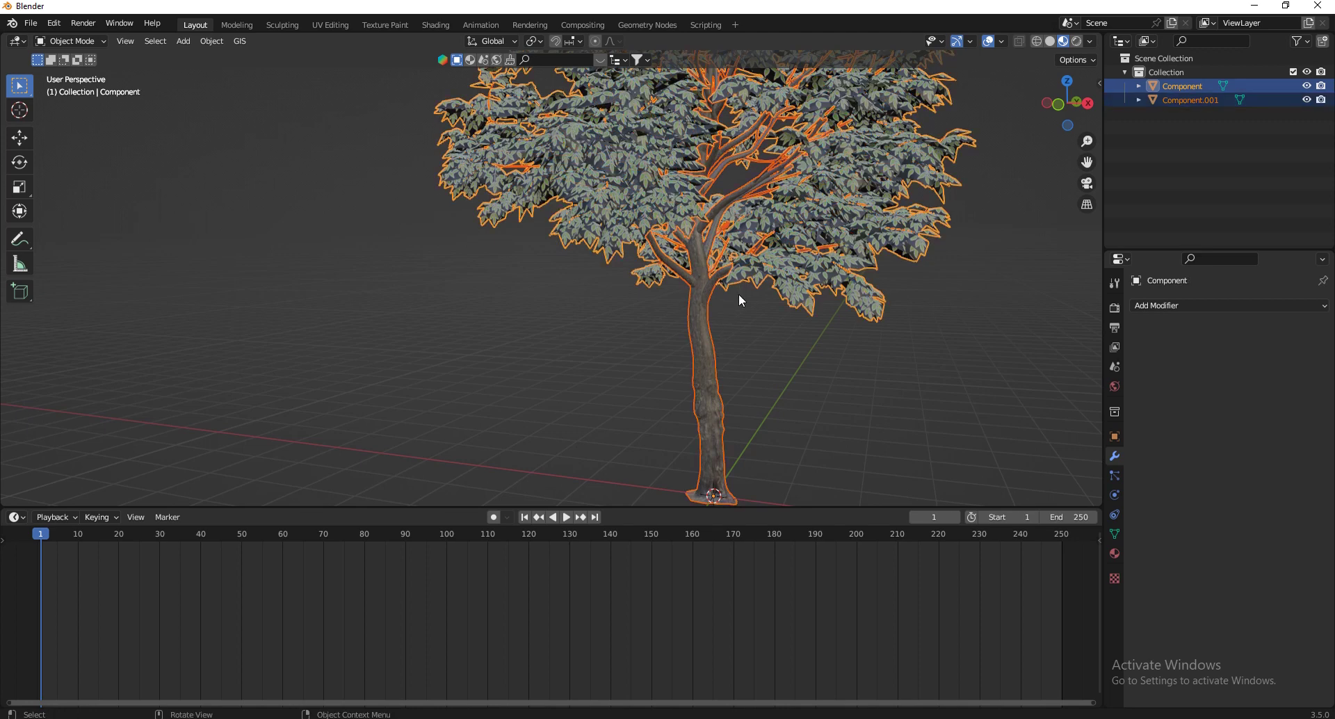
pyautogui.rightClick(751, 377)
pyautogui.click(693, 425)
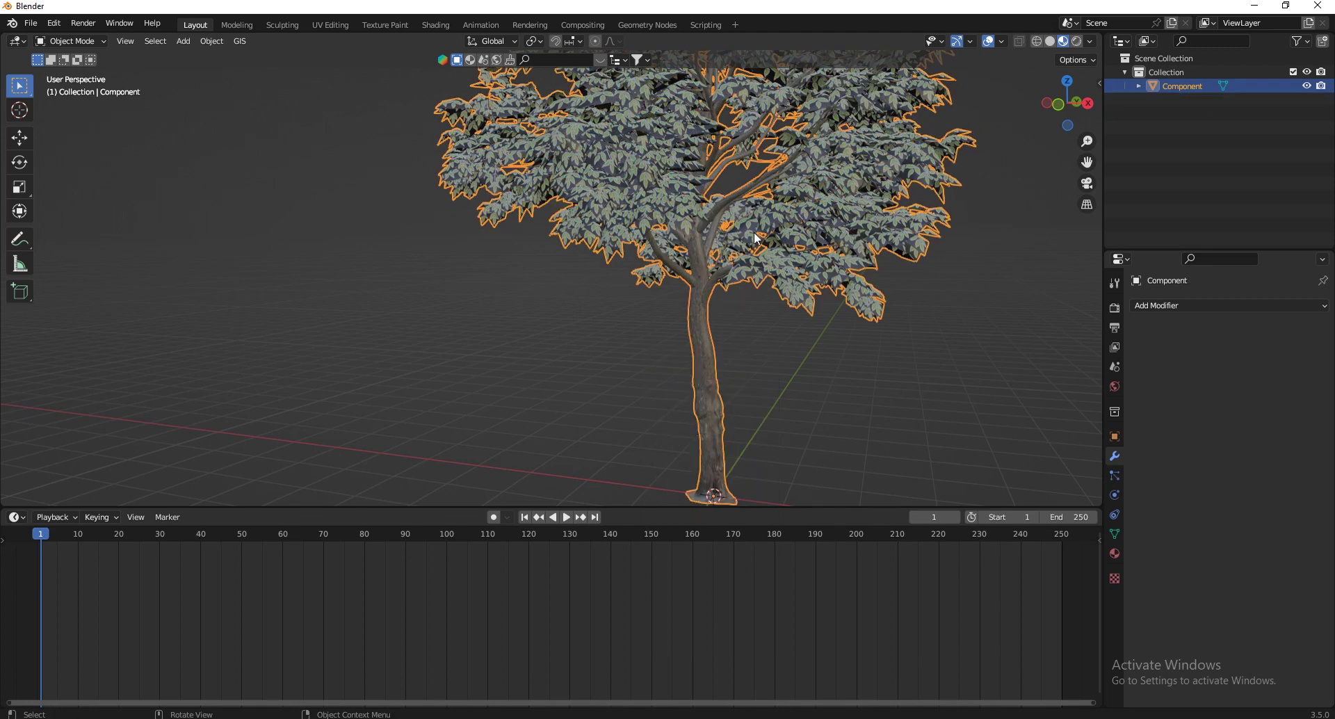
pyautogui.moveTo(733, 247); pyautogui.dragTo(674, 336, button='middle')
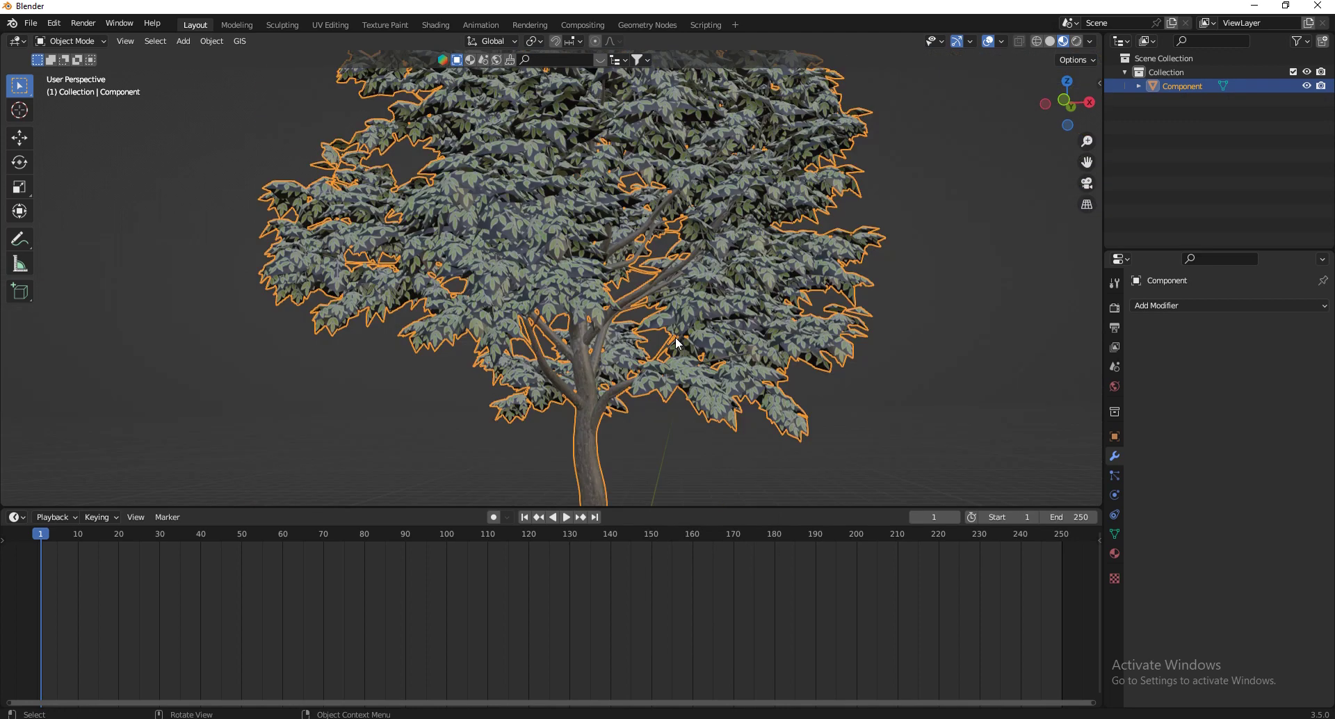
# Set the Leaf material's blend mode and shadow mode to Alpha Hashed in its viewport display settings
pyautogui.click(1114, 554)
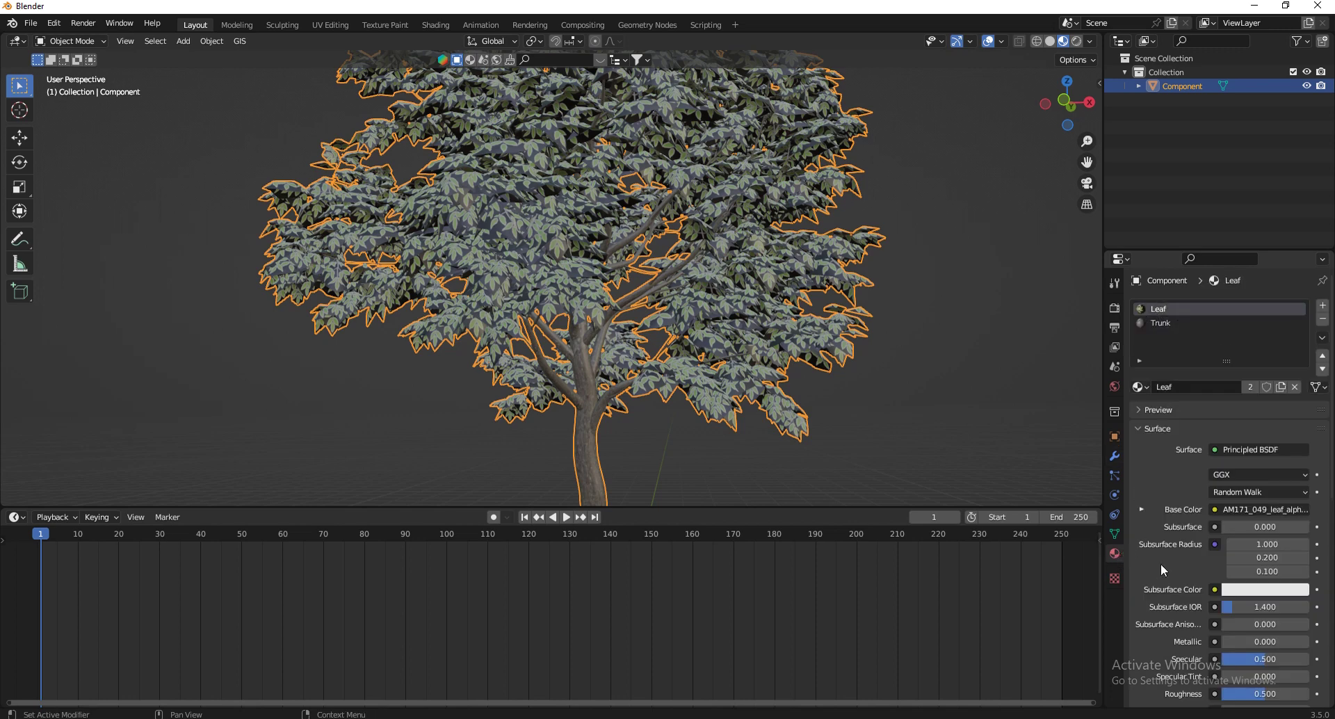
pyautogui.scroll(-10, 1162, 570)
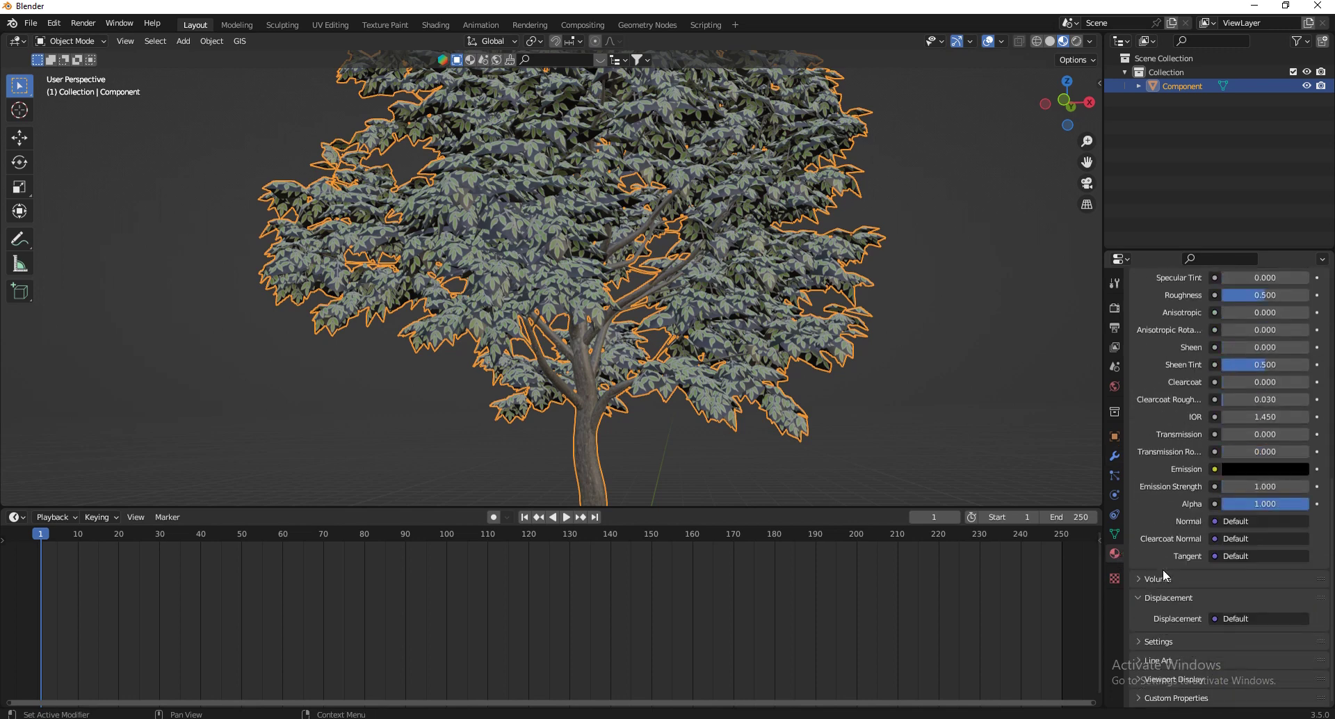
pyautogui.click(1146, 679)
pyautogui.scroll(-5, 1175, 661)
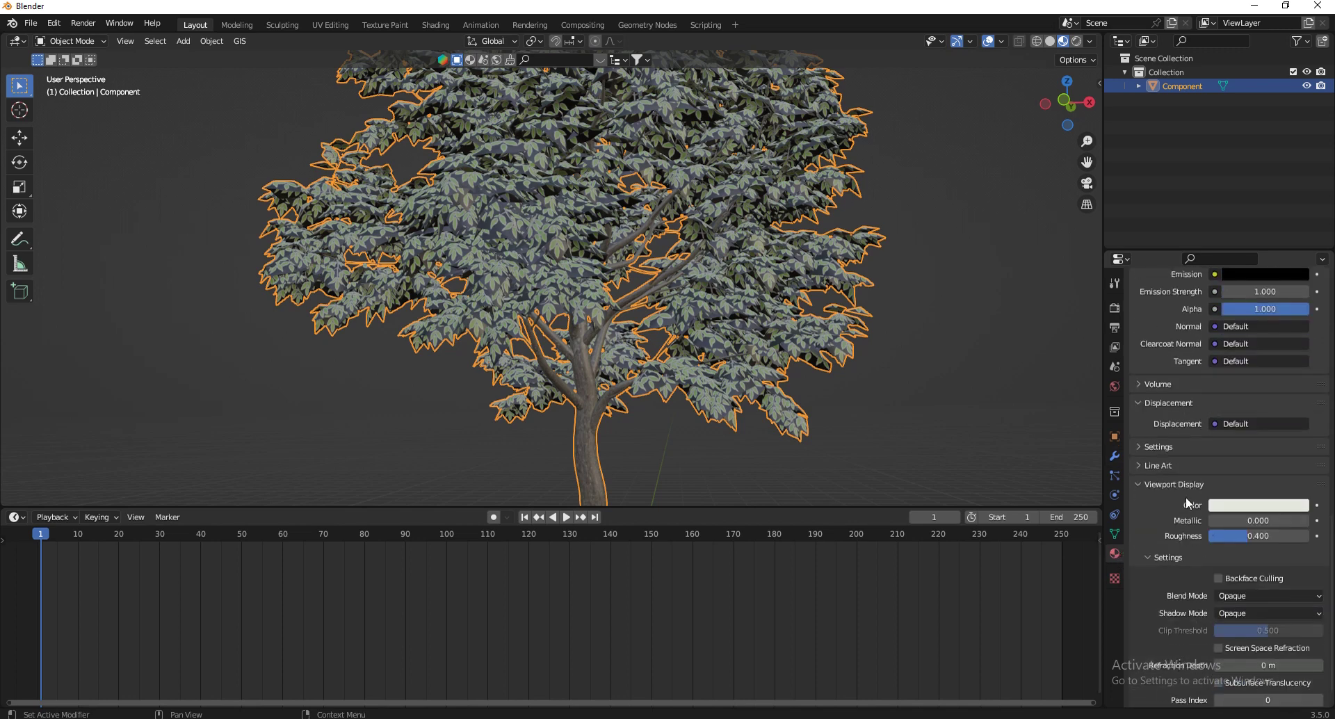
pyautogui.click(1252, 595)
pyautogui.click(1251, 627)
pyautogui.click(1254, 615)
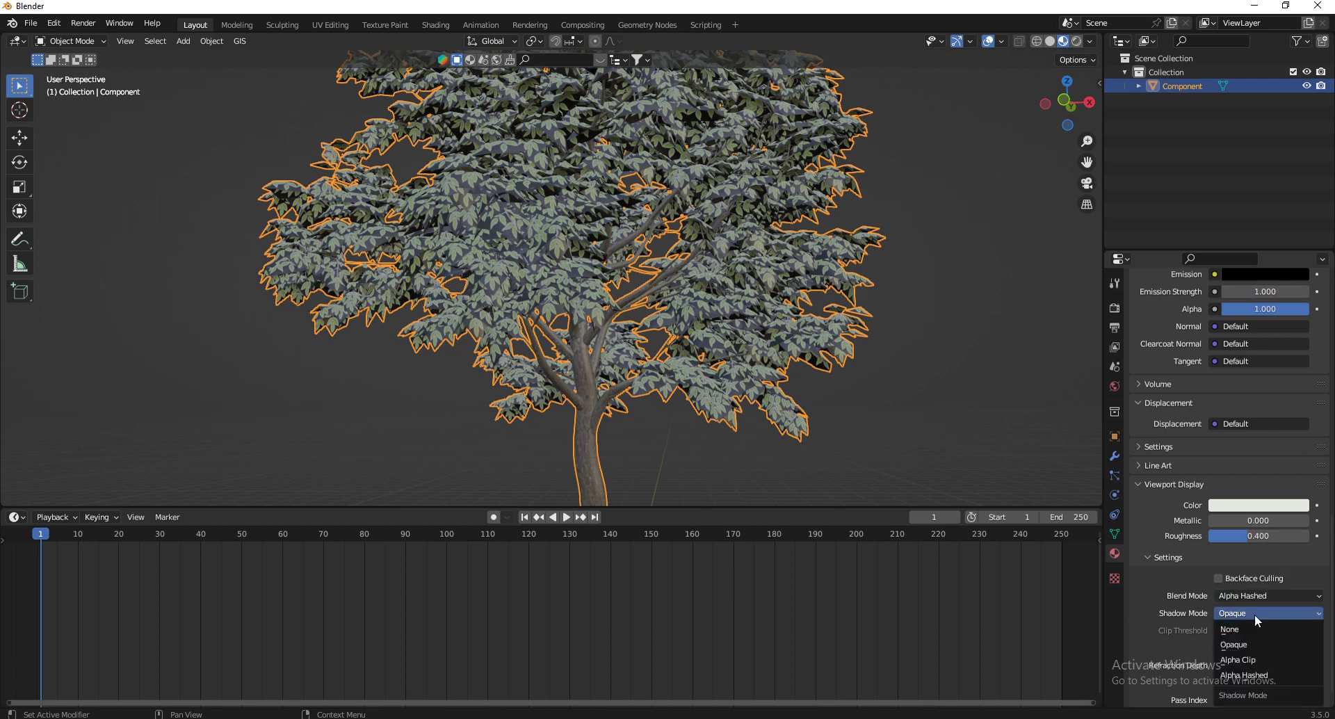
pyautogui.click(1283, 675)
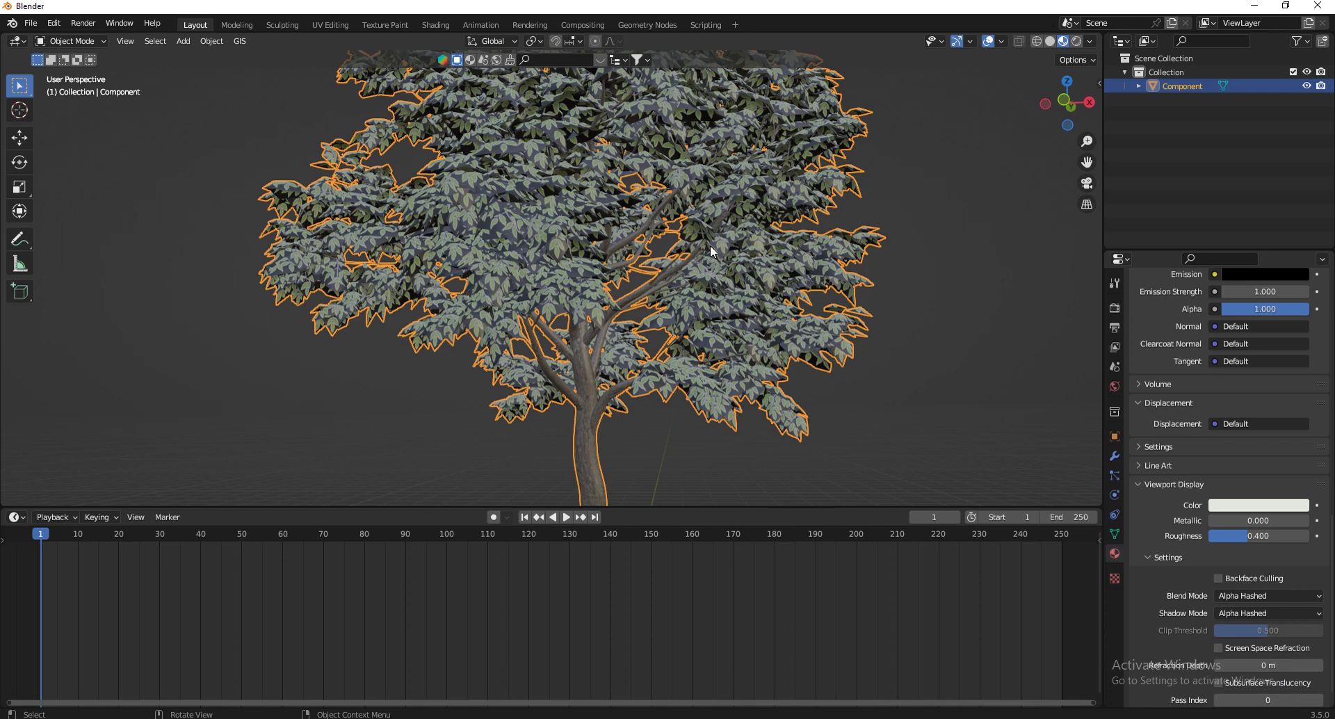
# Change the timeline area to the Shader Editor and enlarge it to give the material nodes more room
pyautogui.click(15, 517)
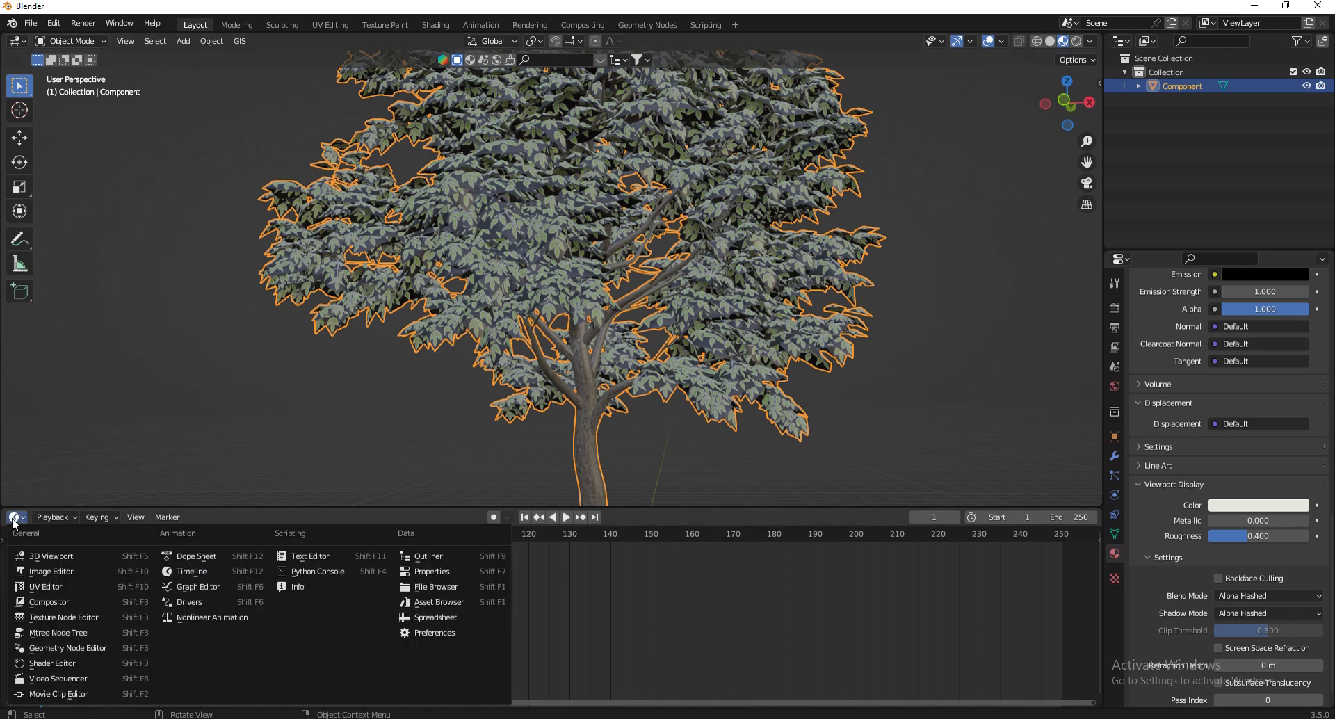
pyautogui.click(53, 663)
pyautogui.moveTo(635, 509); pyautogui.dragTo(635, 433)
# Separate the leaf Image Texture node from the Principled BSDF, connect its Alpha output to the shader's Alpha input, and check the foliage
pyautogui.click(449, 631)
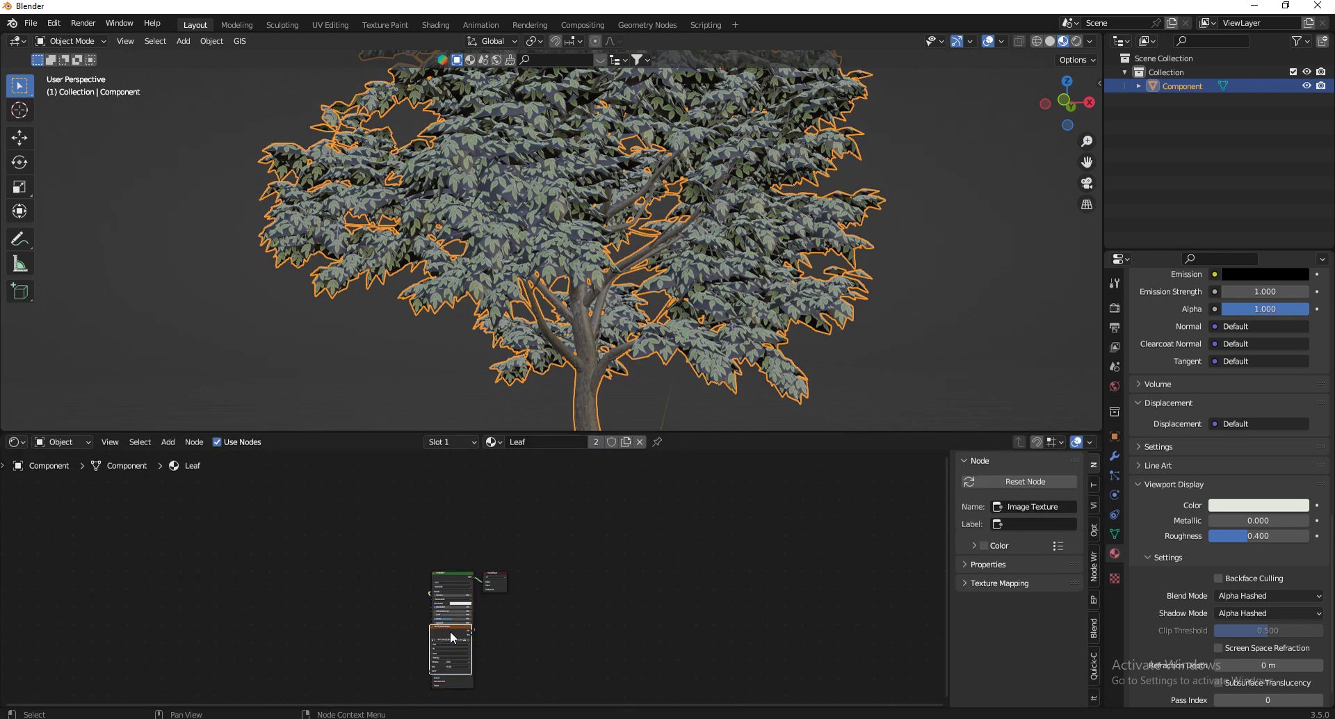
pyautogui.moveTo(449, 631); pyautogui.dragTo(285, 593)
pyautogui.scroll(-2, 495, 626)
pyautogui.scroll(4, 436, 625)
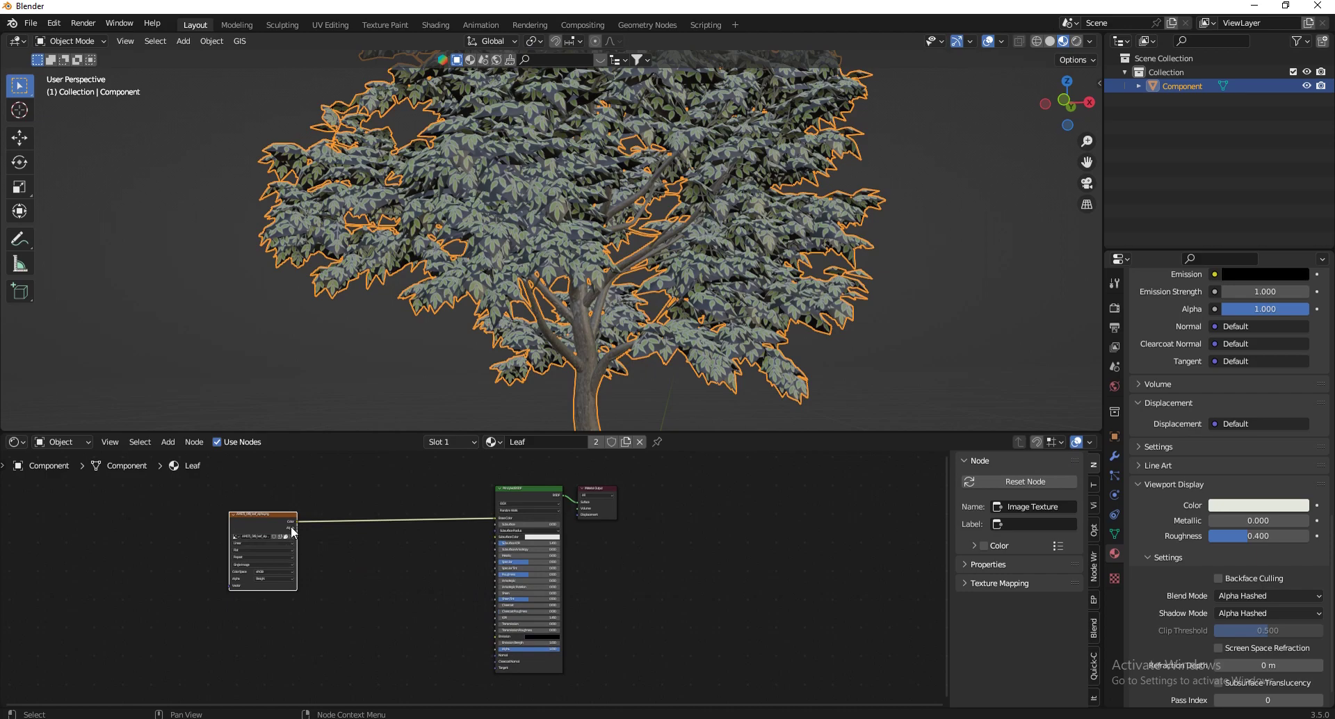
pyautogui.moveTo(297, 528); pyautogui.dragTo(498, 651)
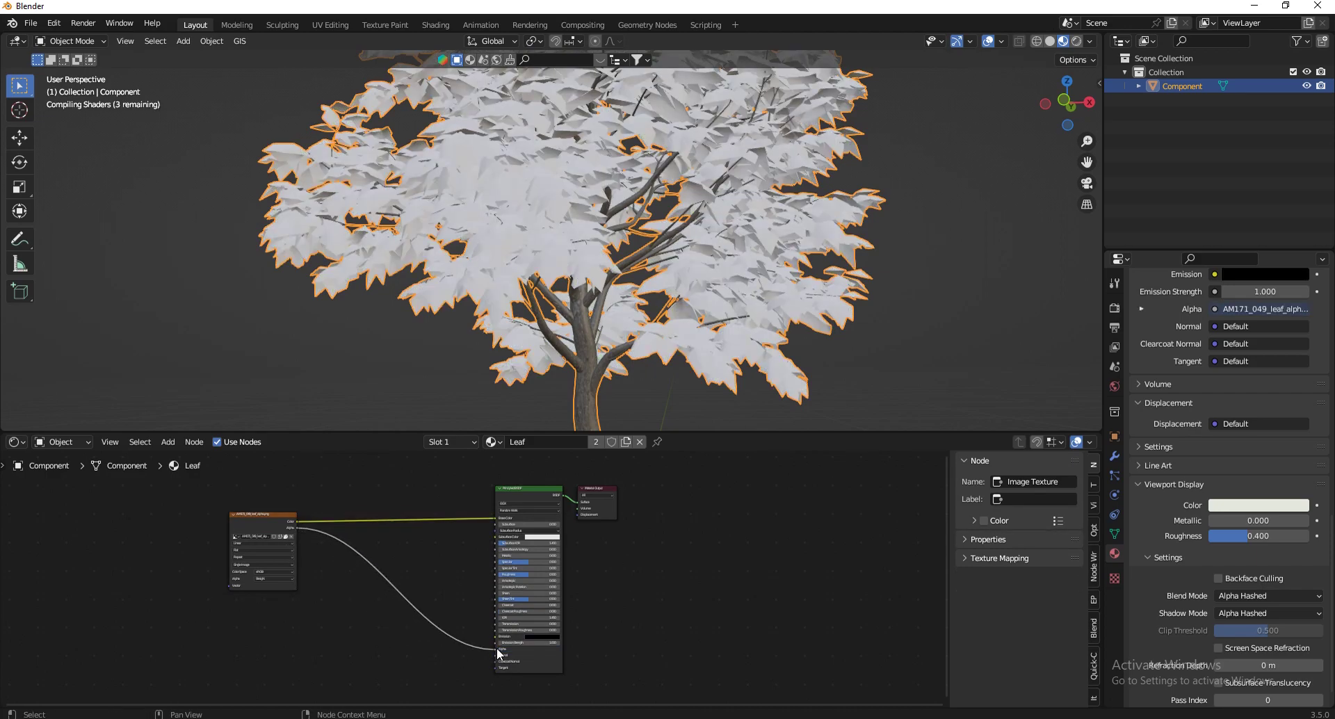
pyautogui.click(906, 332)
pyautogui.scroll(6, 753, 368)
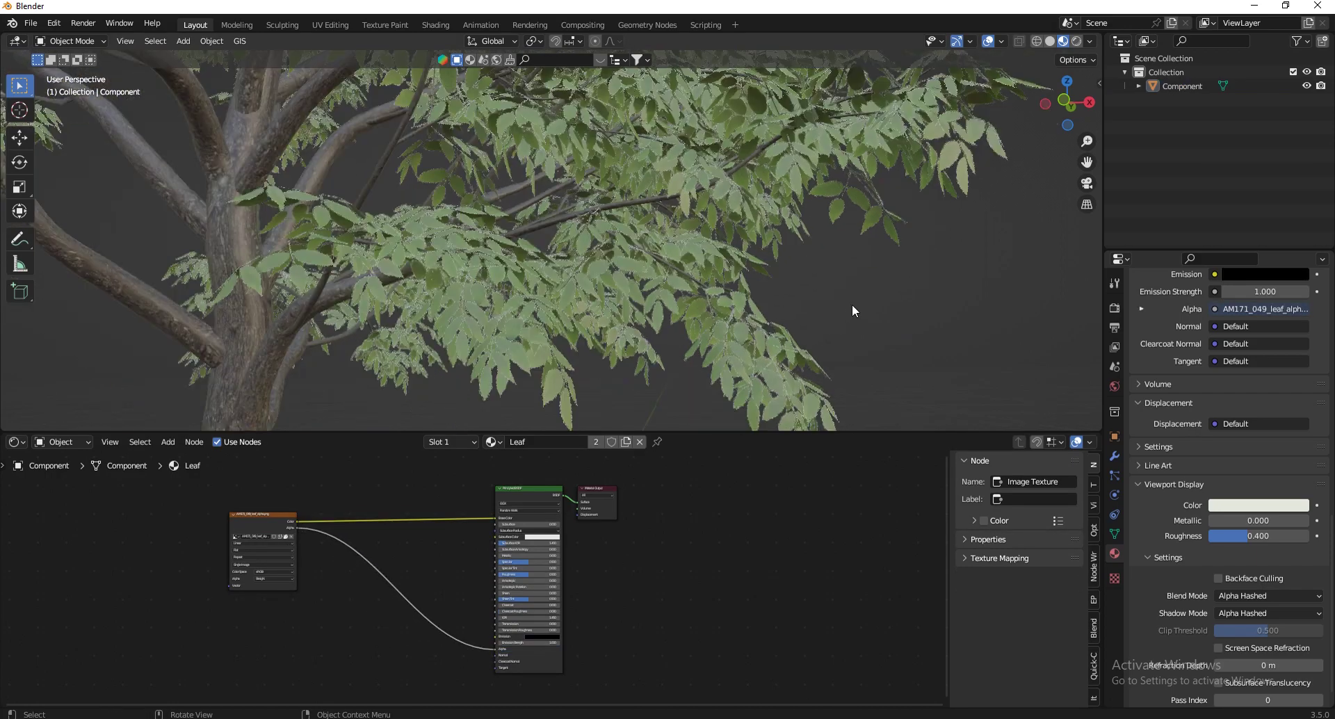
pyautogui.scroll(-7, 800, 308)
pyautogui.scroll(6, 696, 323)
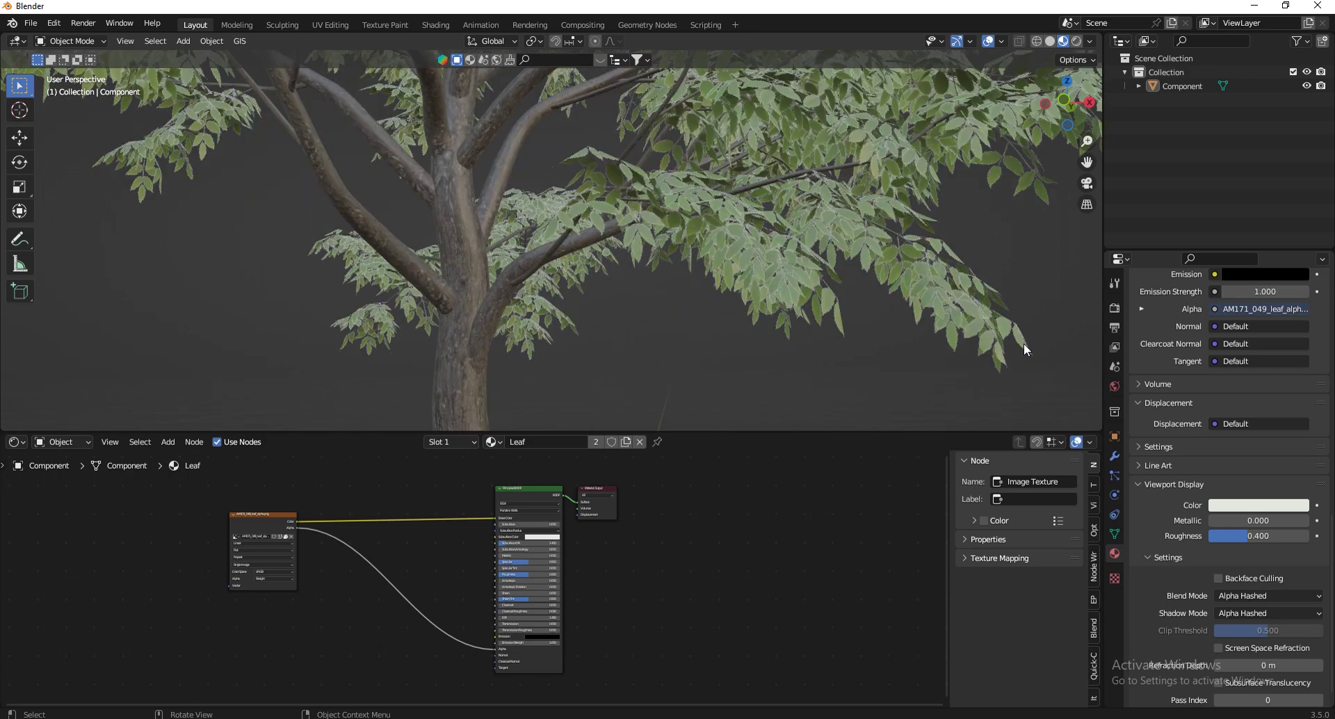
# Try Opaque for the Leaf material's blend and shadow modes and examine the leaf planes up close
pyautogui.click(1254, 597)
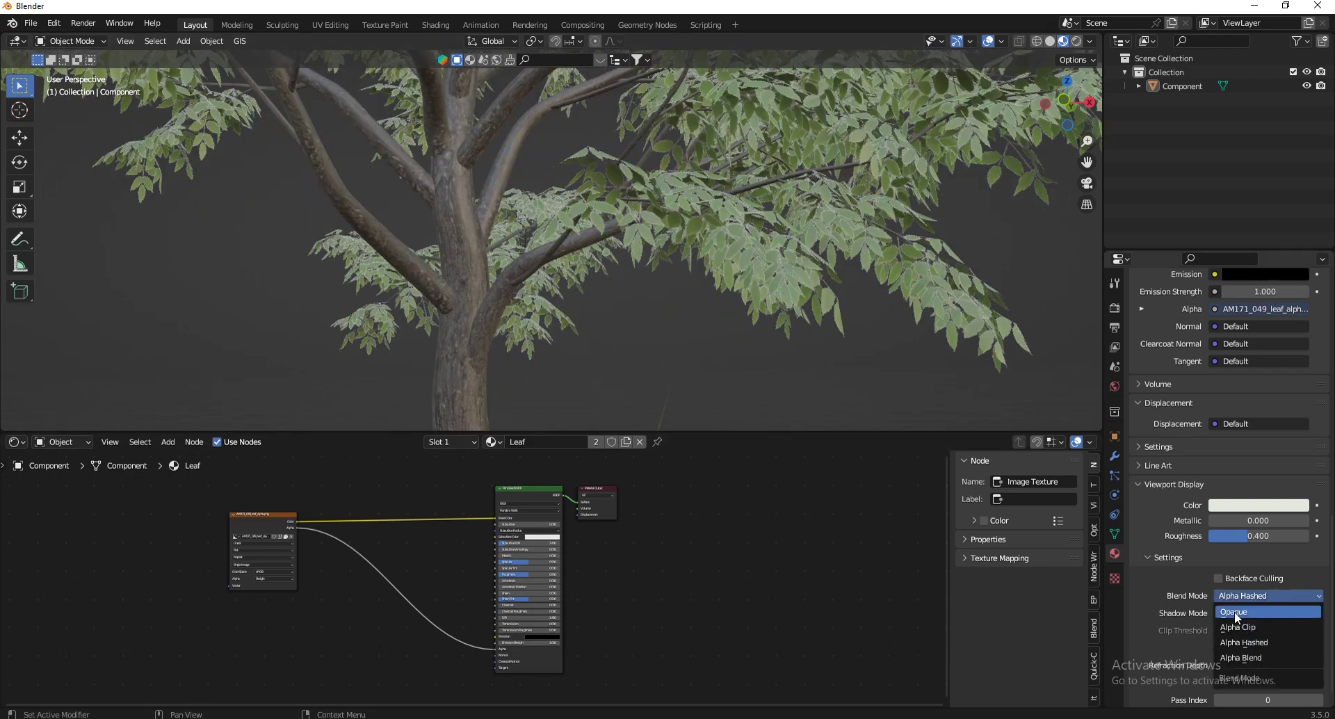
pyautogui.click(1233, 611)
pyautogui.click(1237, 612)
pyautogui.click(1240, 636)
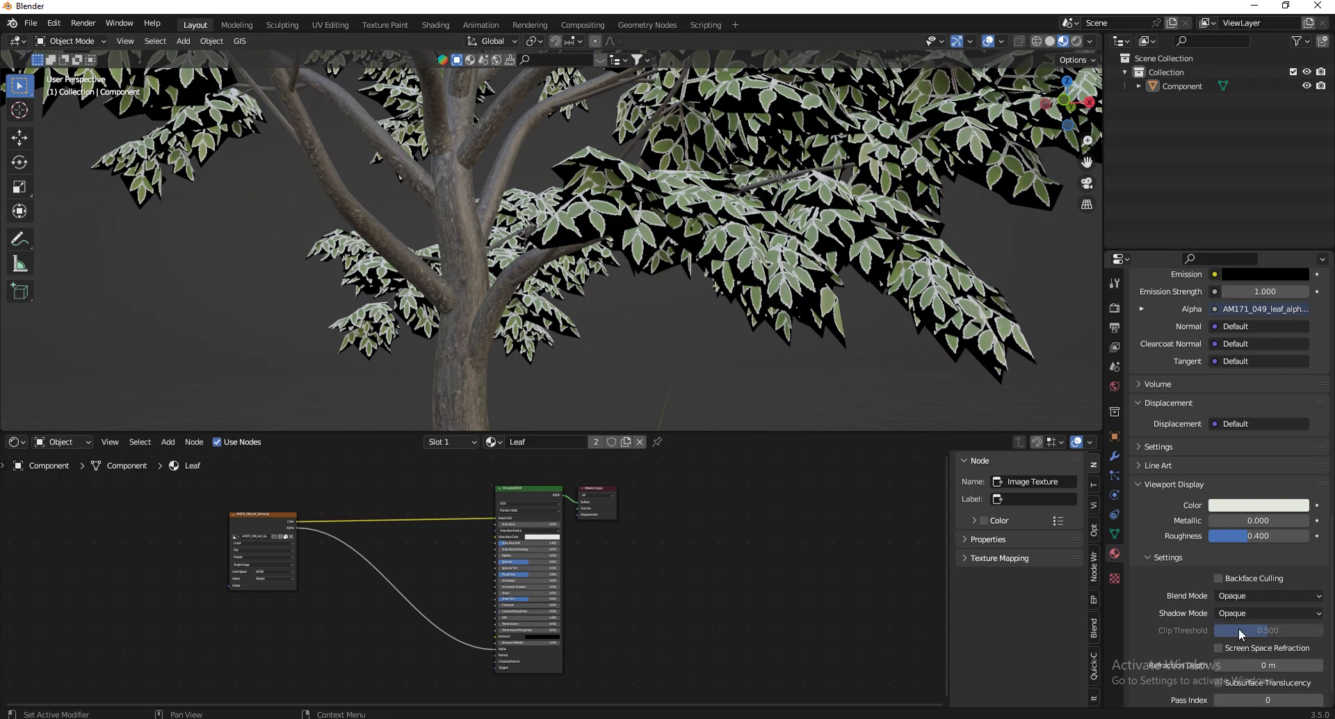
pyautogui.scroll(-5, 682, 308)
pyautogui.scroll(7, 659, 278)
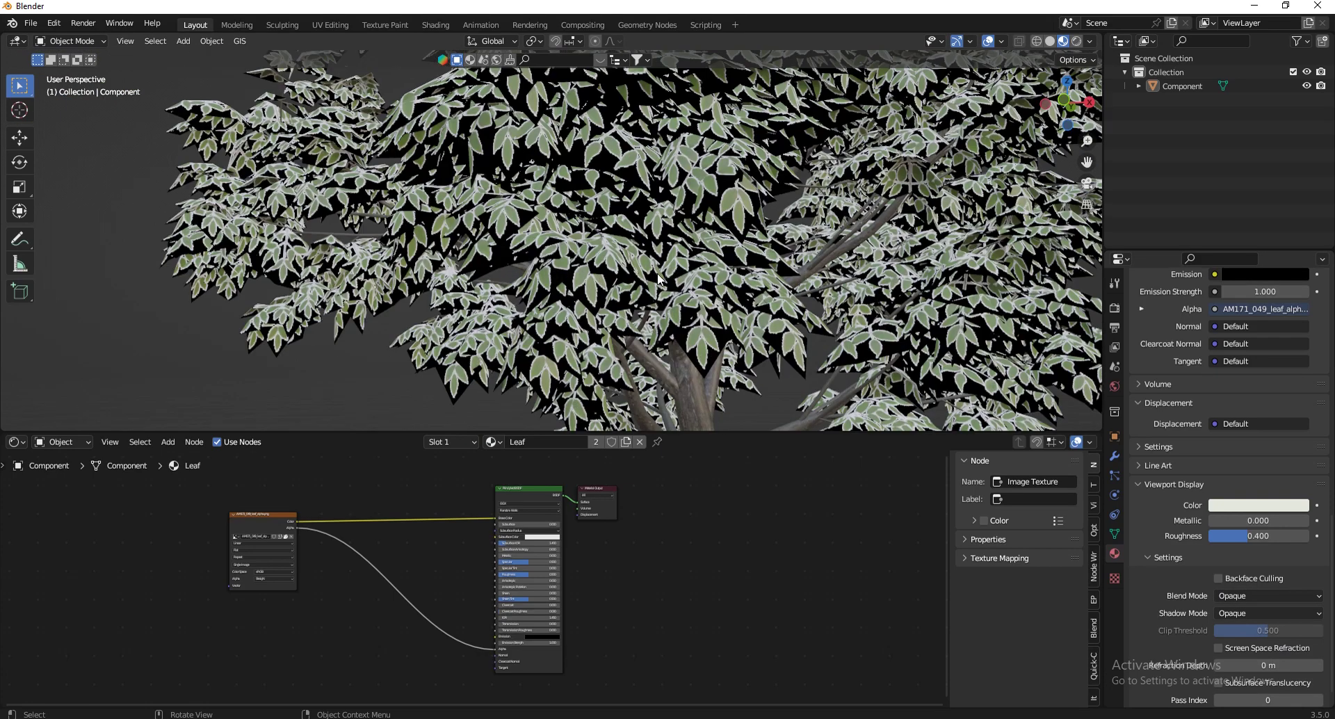
pyautogui.scroll(5, 699, 183)
pyautogui.scroll(-4, 604, 209)
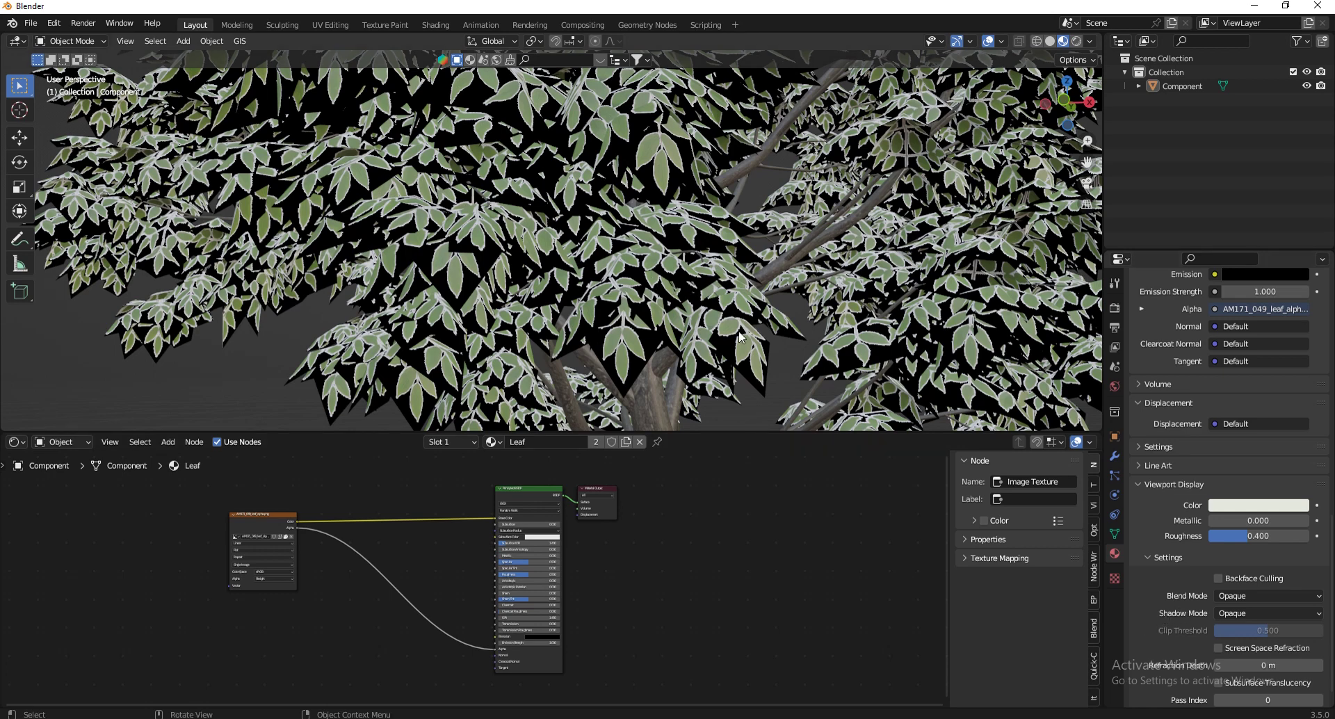
pyautogui.scroll(3, 733, 338)
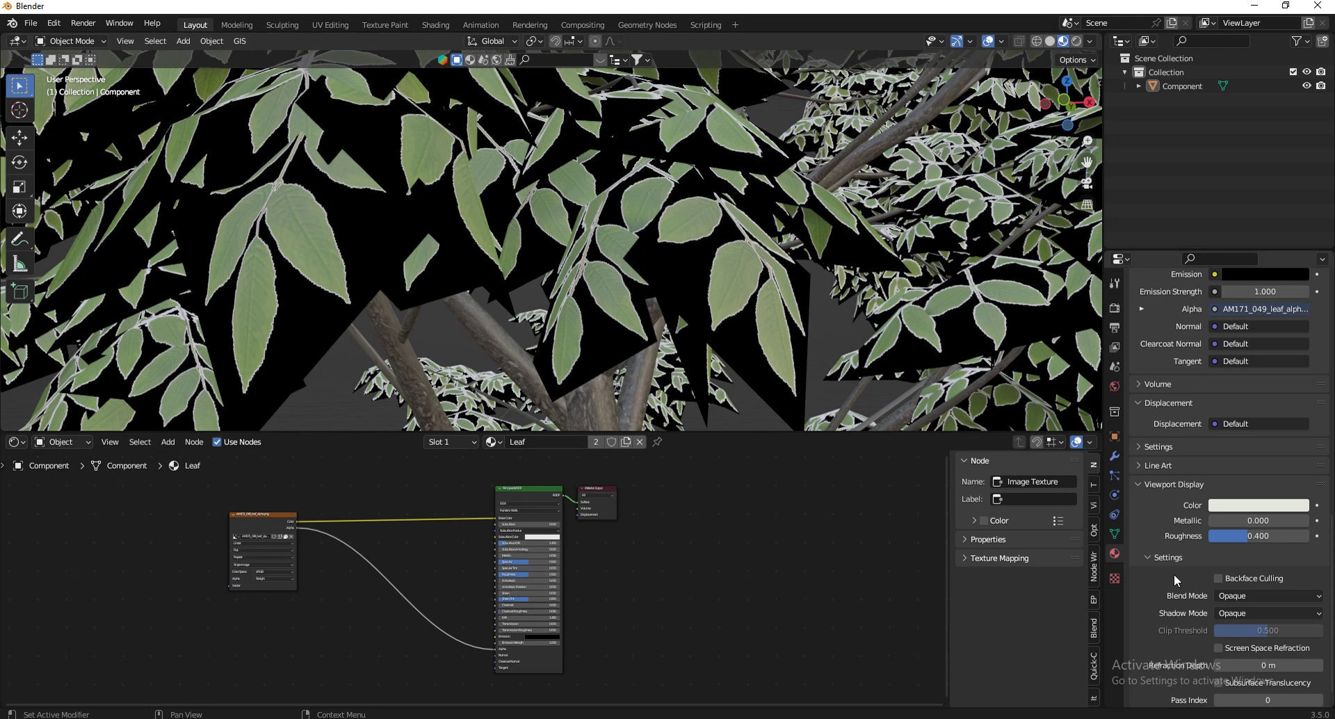
# Set the Leaf material's blend and shadow modes back to Alpha Hashed and check the whole tree
pyautogui.click(1238, 596)
pyautogui.click(1244, 640)
pyautogui.click(1246, 613)
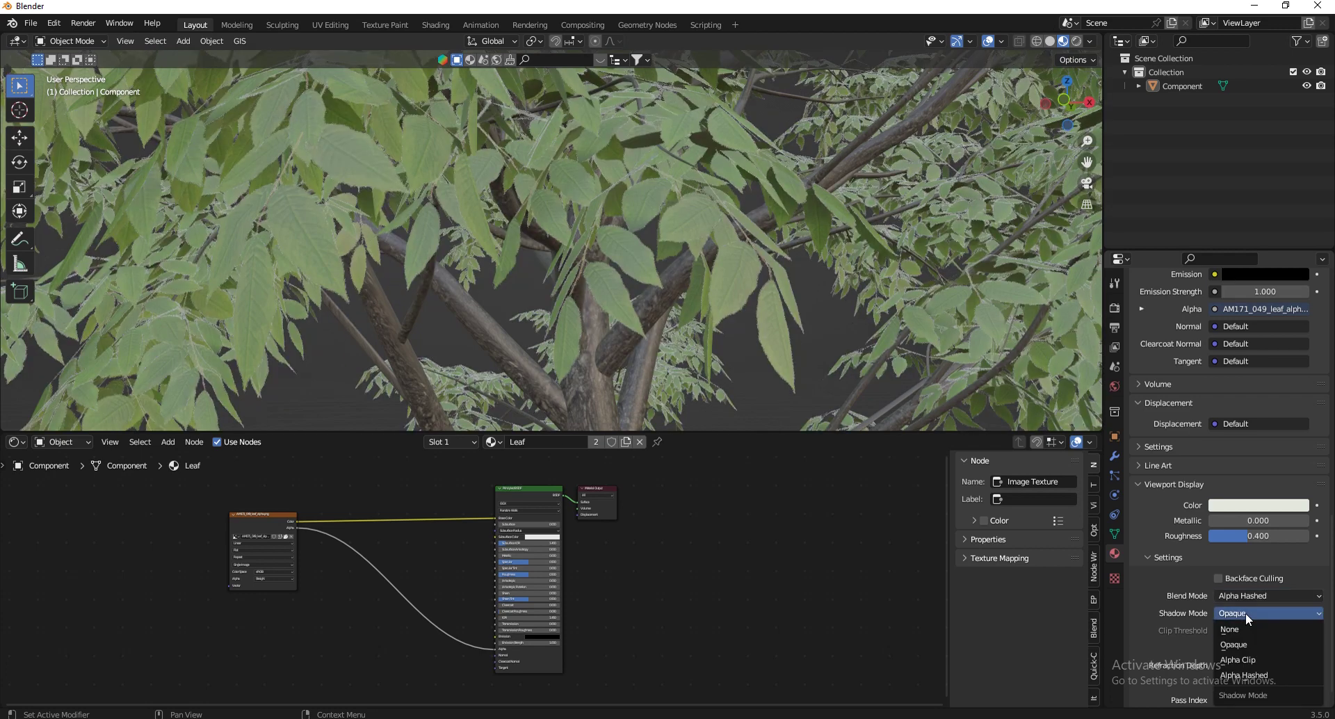
pyautogui.click(1259, 675)
pyautogui.scroll(-6, 899, 376)
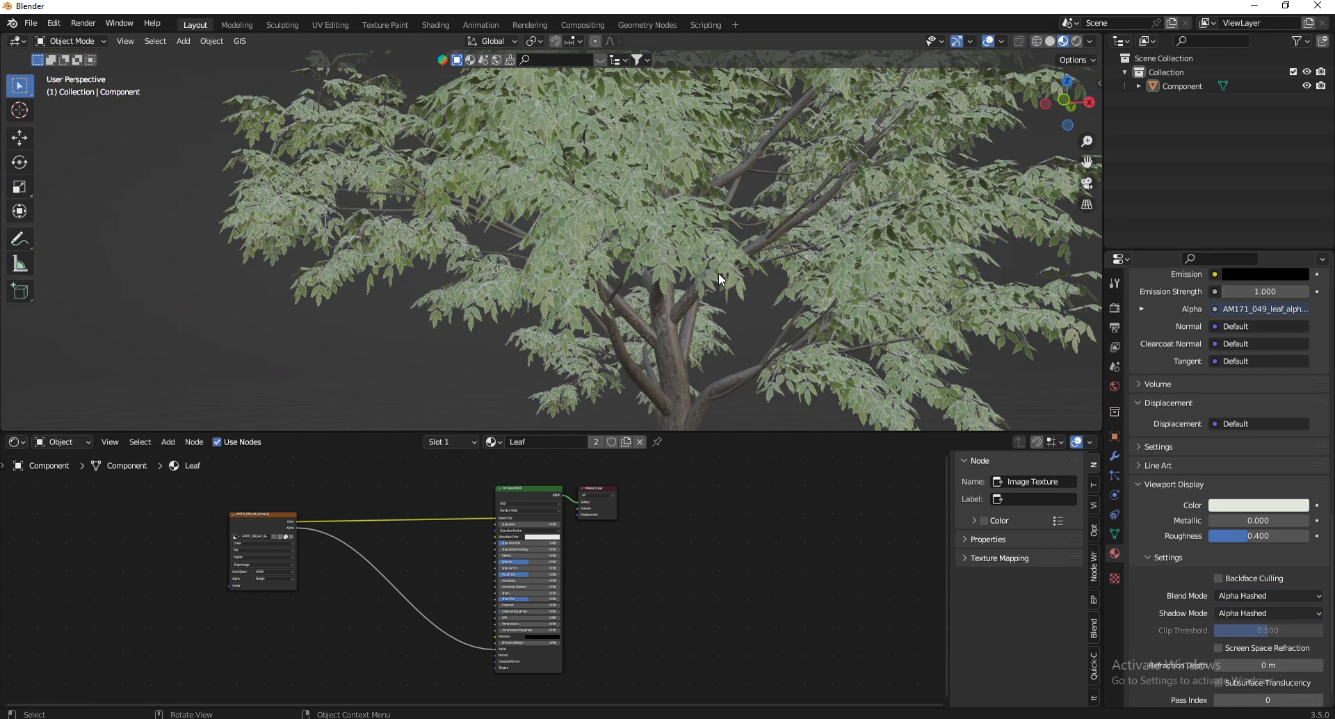
pyautogui.scroll(3, 878, 131)
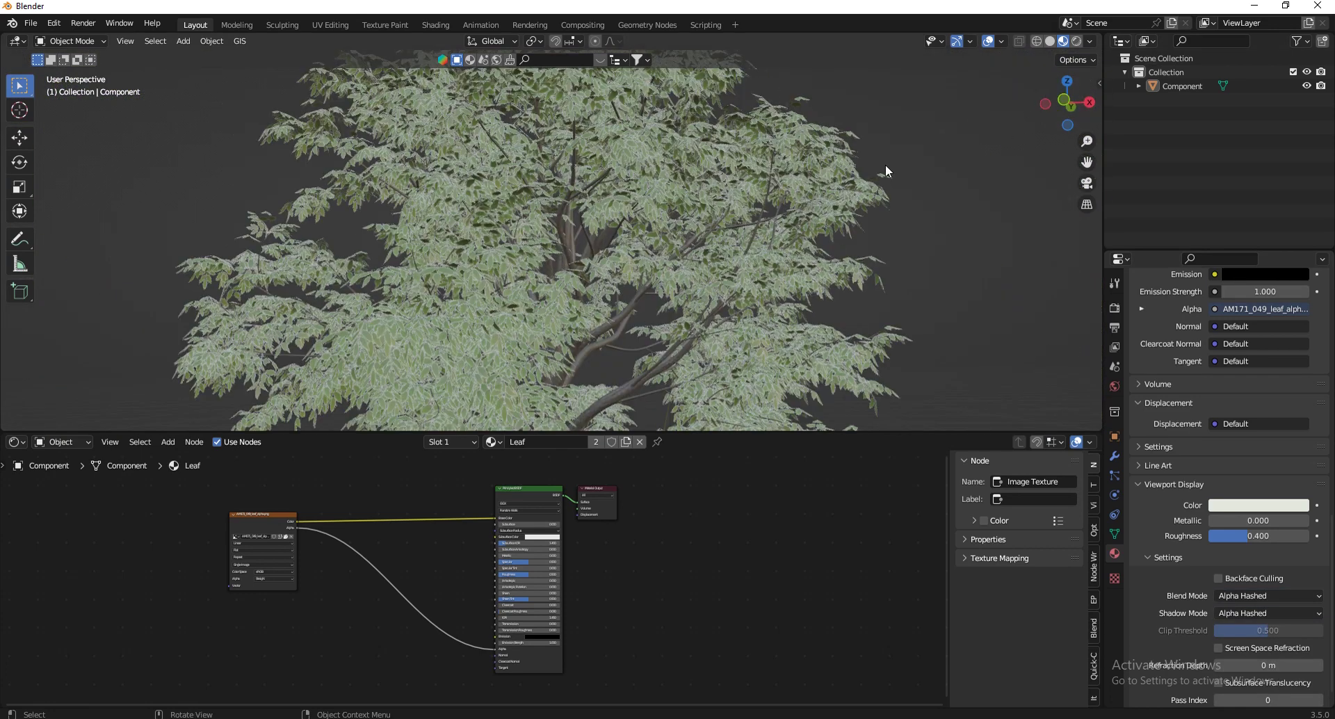
pyautogui.scroll(-6, 834, 188)
pyautogui.scroll(6, 716, 311)
pyautogui.scroll(-3, 718, 317)
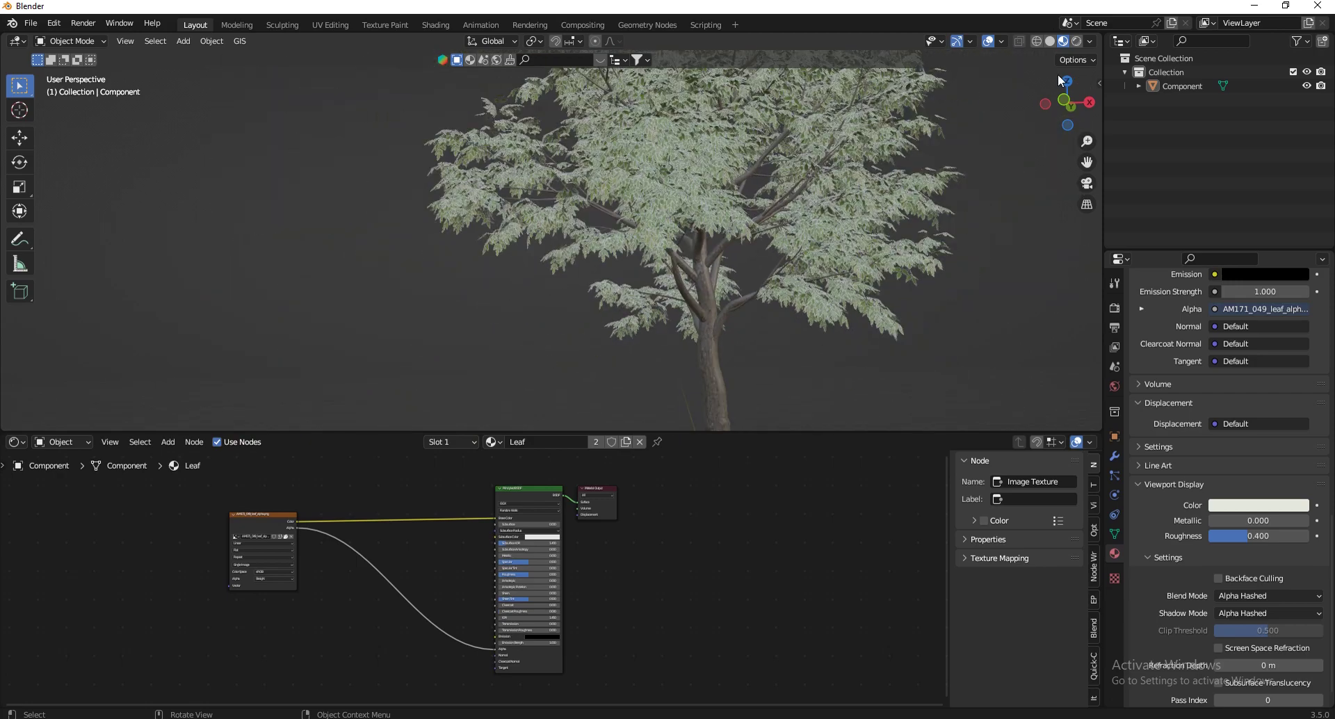
pyautogui.moveTo(1067, 103)
pyautogui.mouseDown()
pyautogui.moveTo(36, 87)
pyautogui.moveTo(1068, 93)
pyautogui.mouseUp()
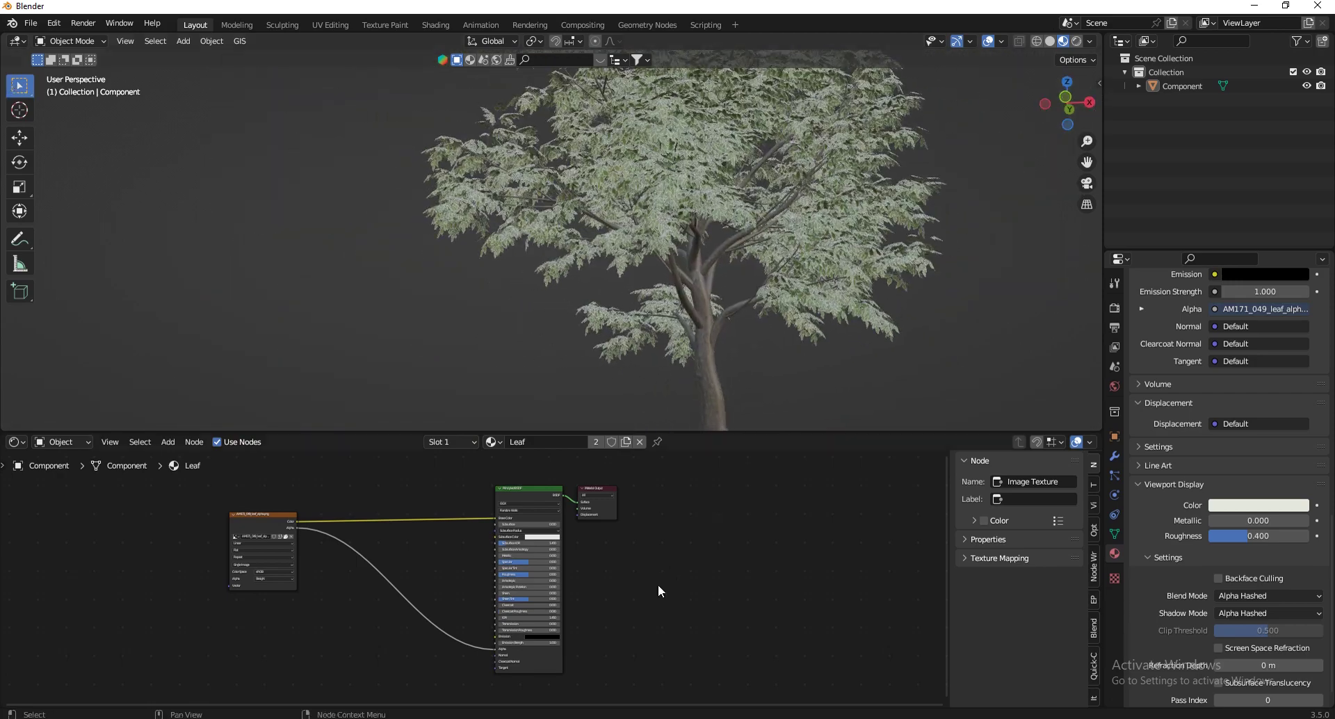
# Reposition the leaf Image Texture node beside the Principled BSDF and inspect the leaves up close
pyautogui.press('Home')
pyautogui.moveTo(370, 549); pyautogui.dragTo(271, 521)
pyautogui.scroll(6, 744, 310)
pyautogui.scroll(3, 873, 360)
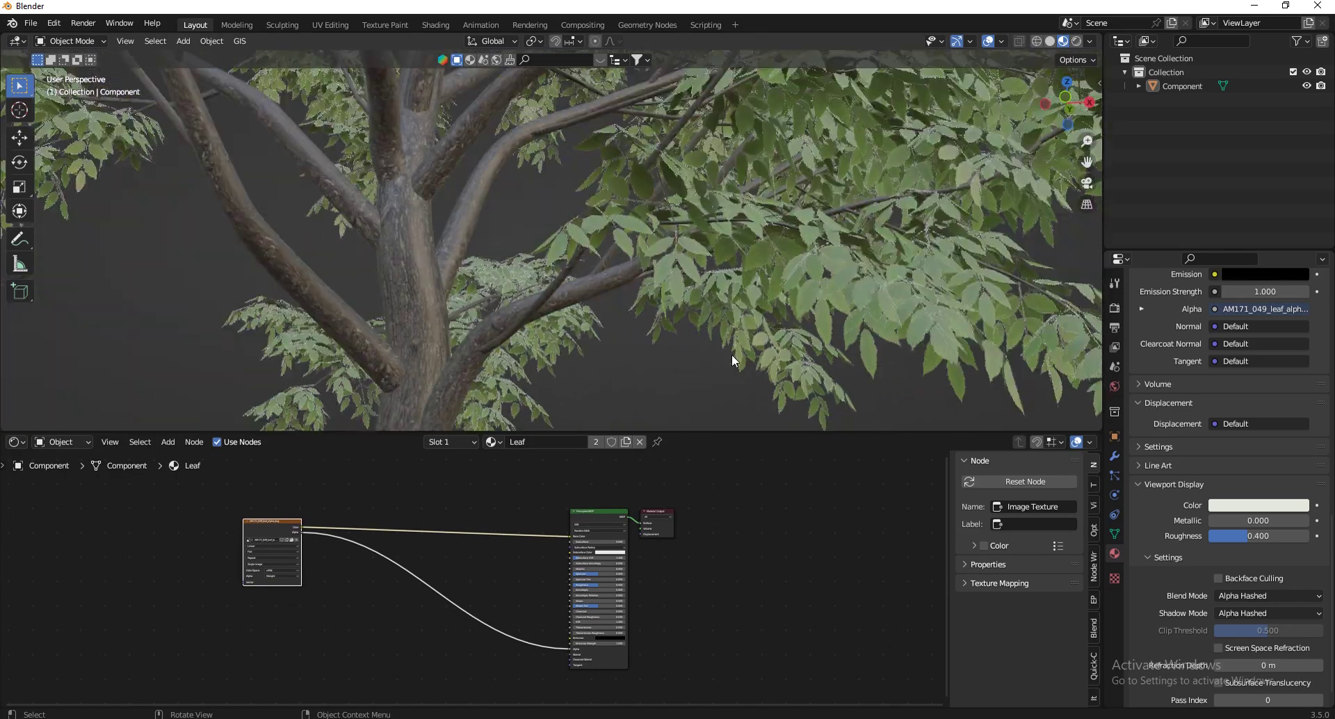
pyautogui.scroll(2, 850, 337)
pyautogui.scroll(2, 894, 369)
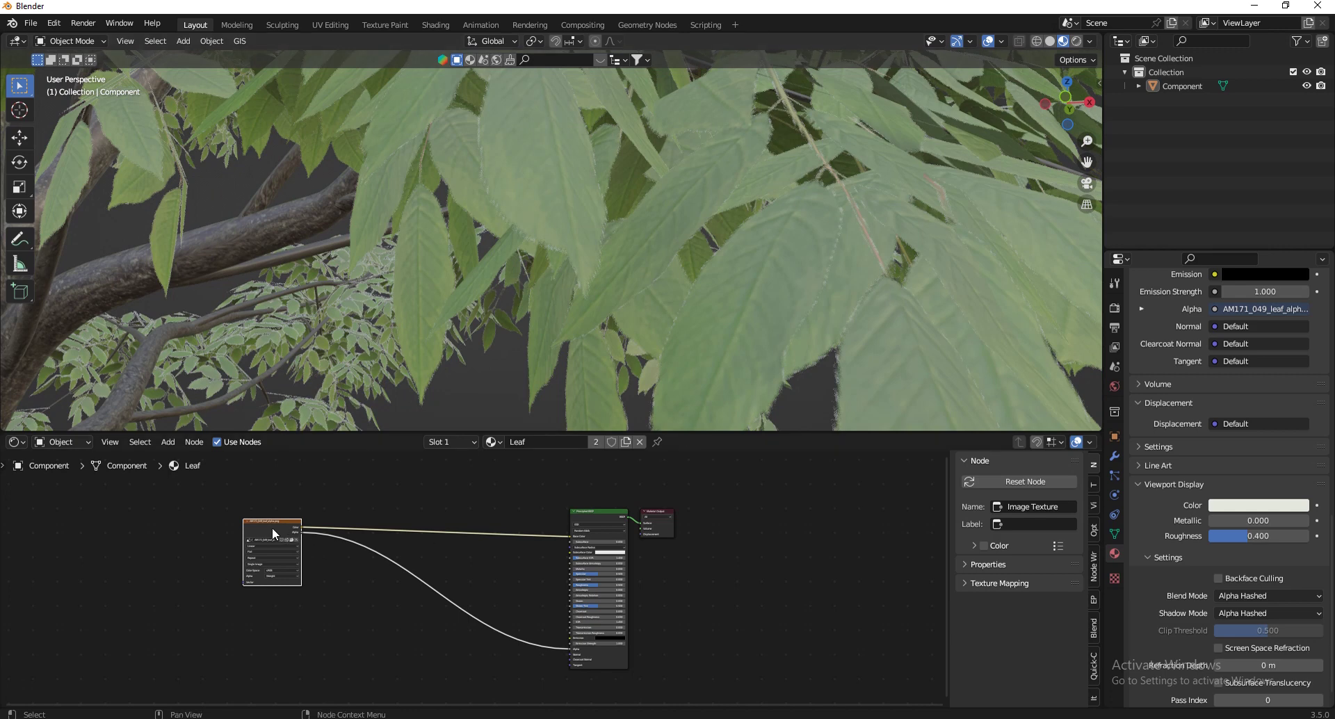
pyautogui.moveTo(272, 527); pyautogui.dragTo(344, 553)
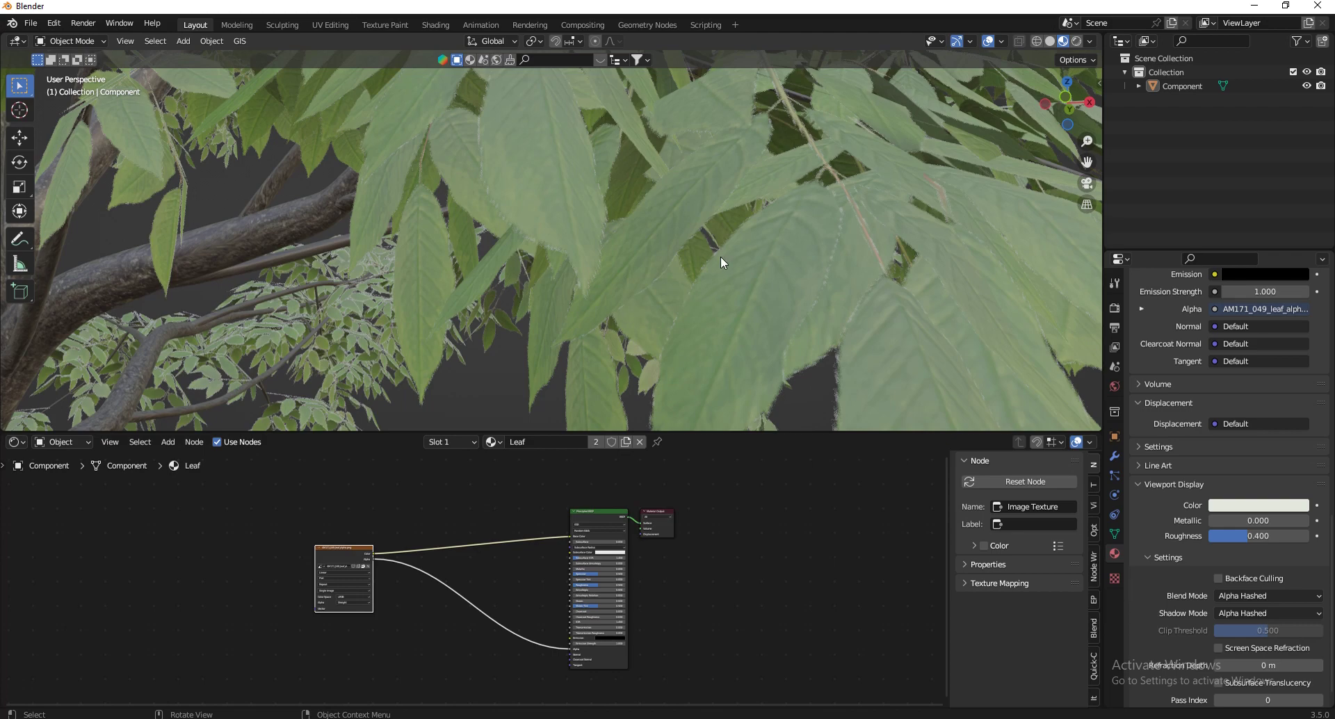
pyautogui.scroll(-4, 695, 260)
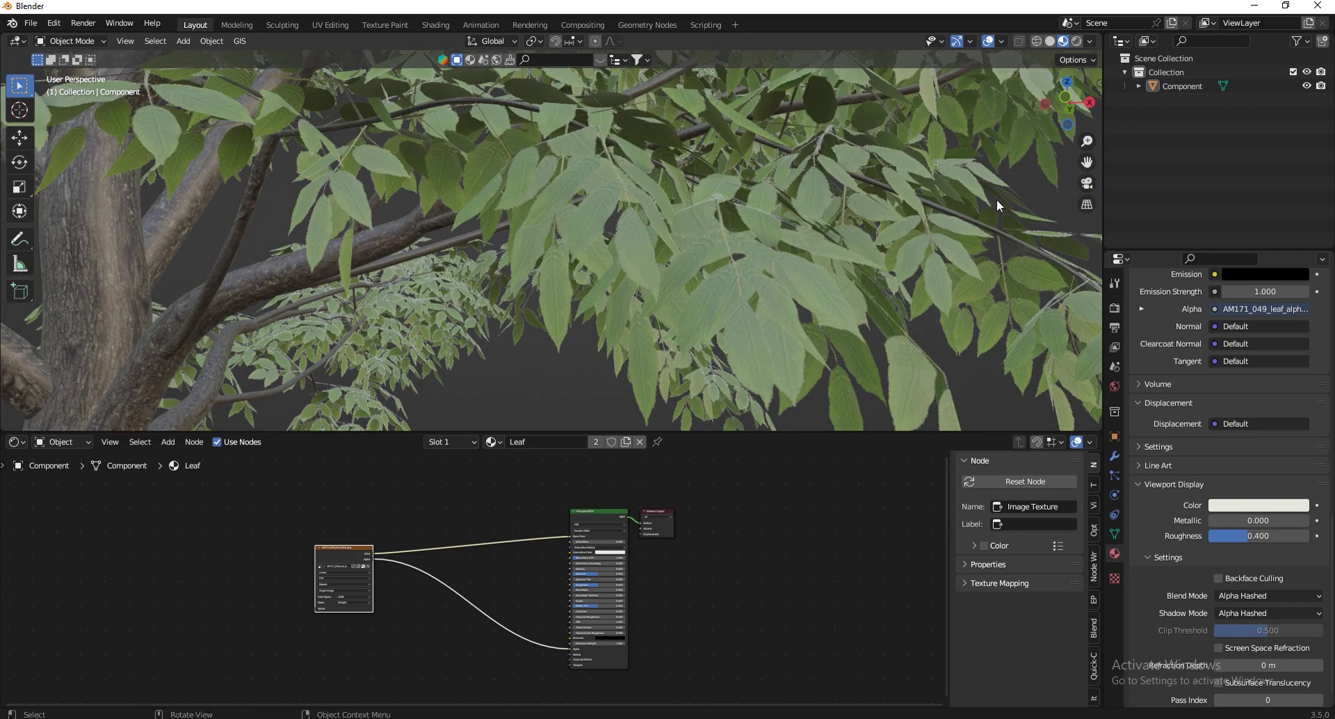
# Show the viewport in Rendered shading, set the Cycles device to GPU Compute, and enable viewport denoising
pyautogui.click(1080, 43)
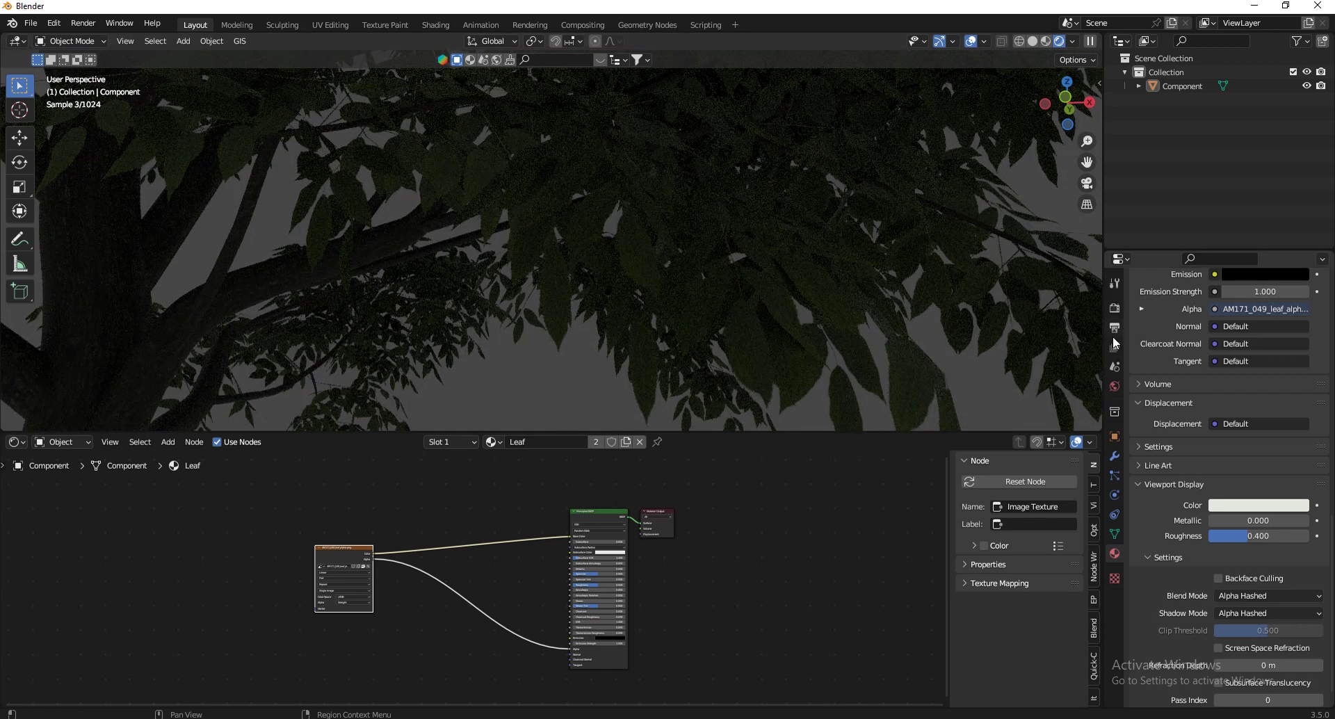
pyautogui.click(1115, 308)
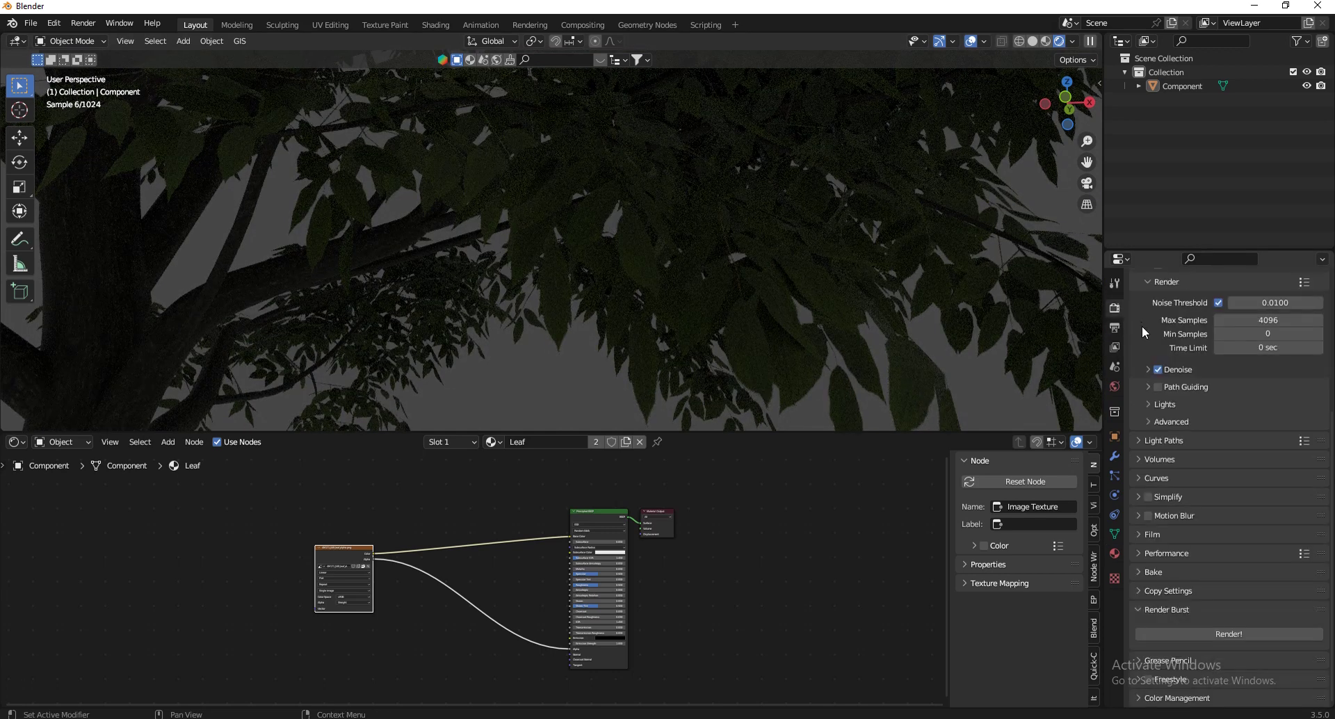
pyautogui.scroll(6, 1182, 414)
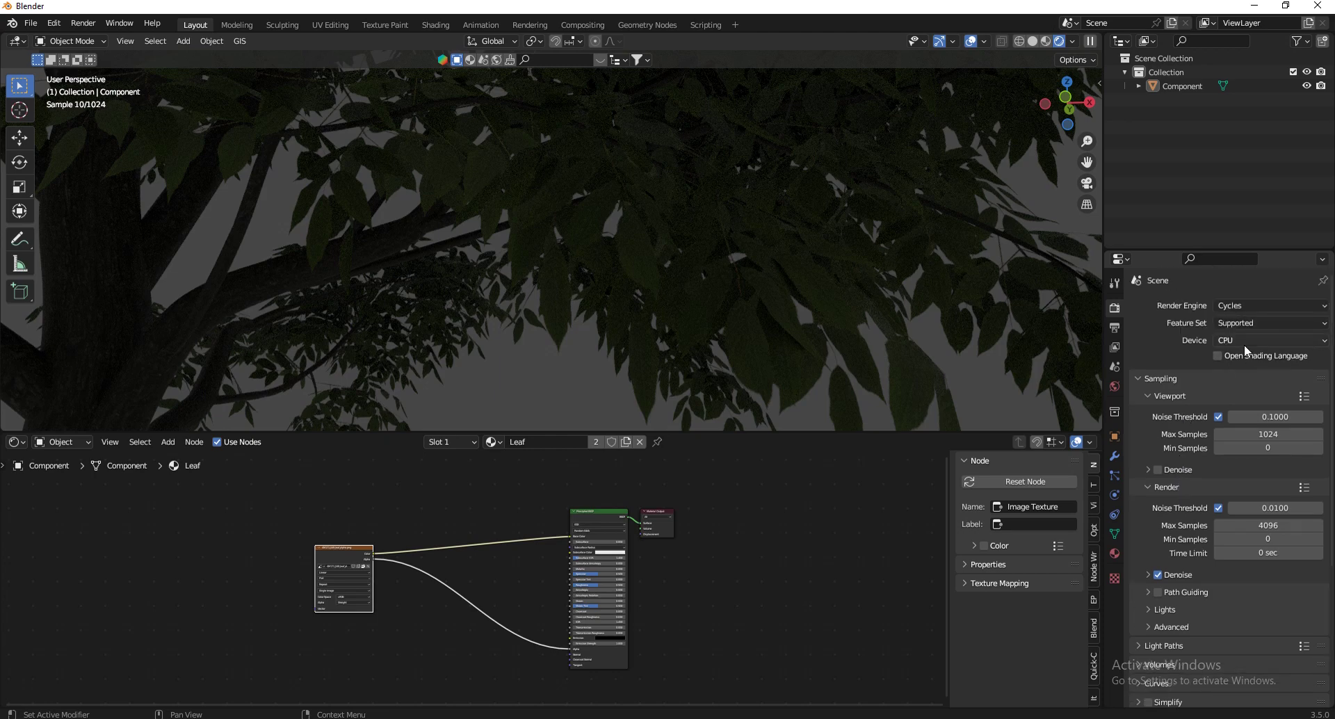
pyautogui.click(1244, 341)
pyautogui.click(1236, 374)
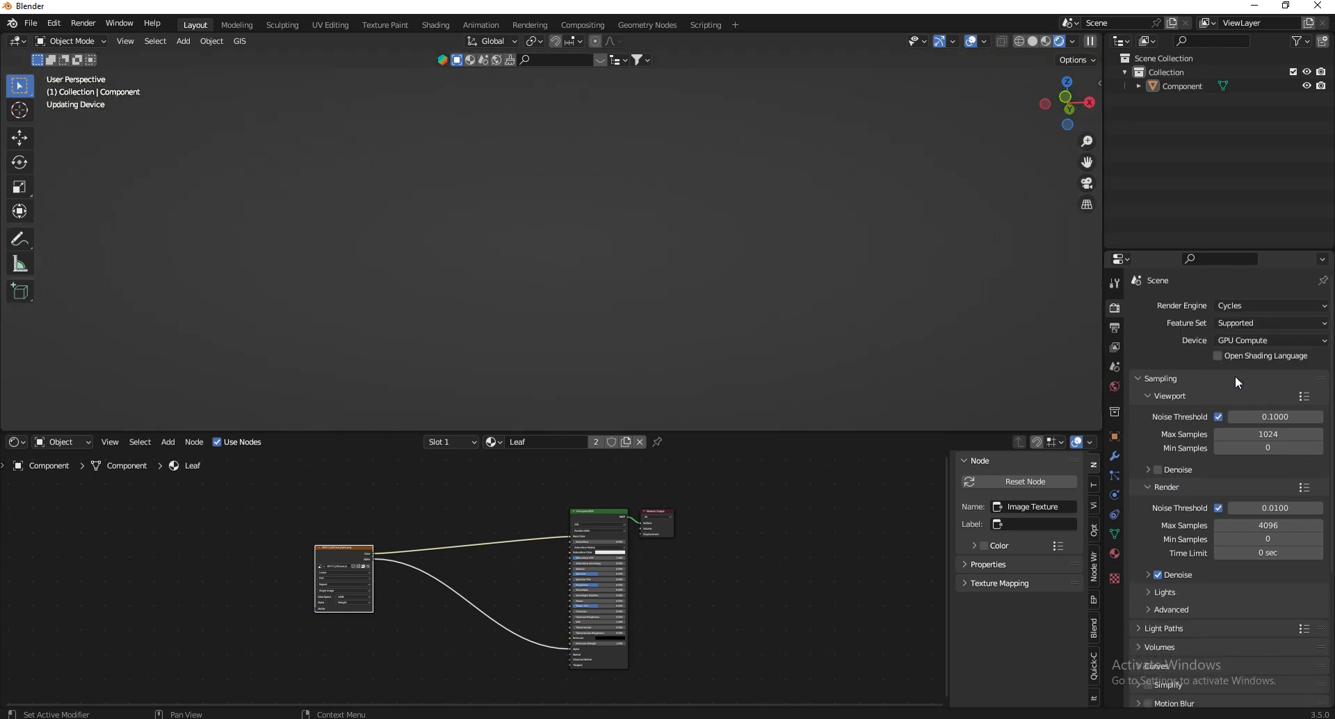
pyautogui.click(1160, 470)
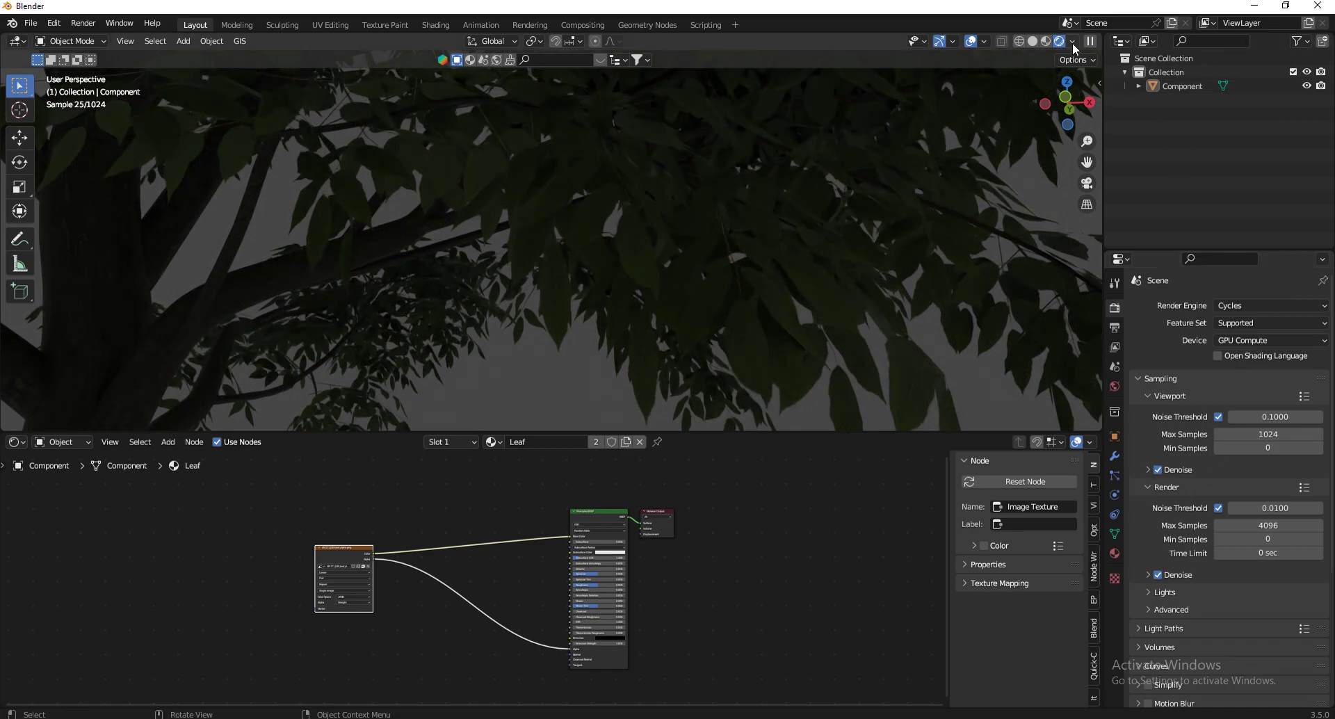
# Turn off Scene World in the rendered viewport so the tree is lit by the viewport HDRI
pyautogui.scroll(-8, 868, 282)
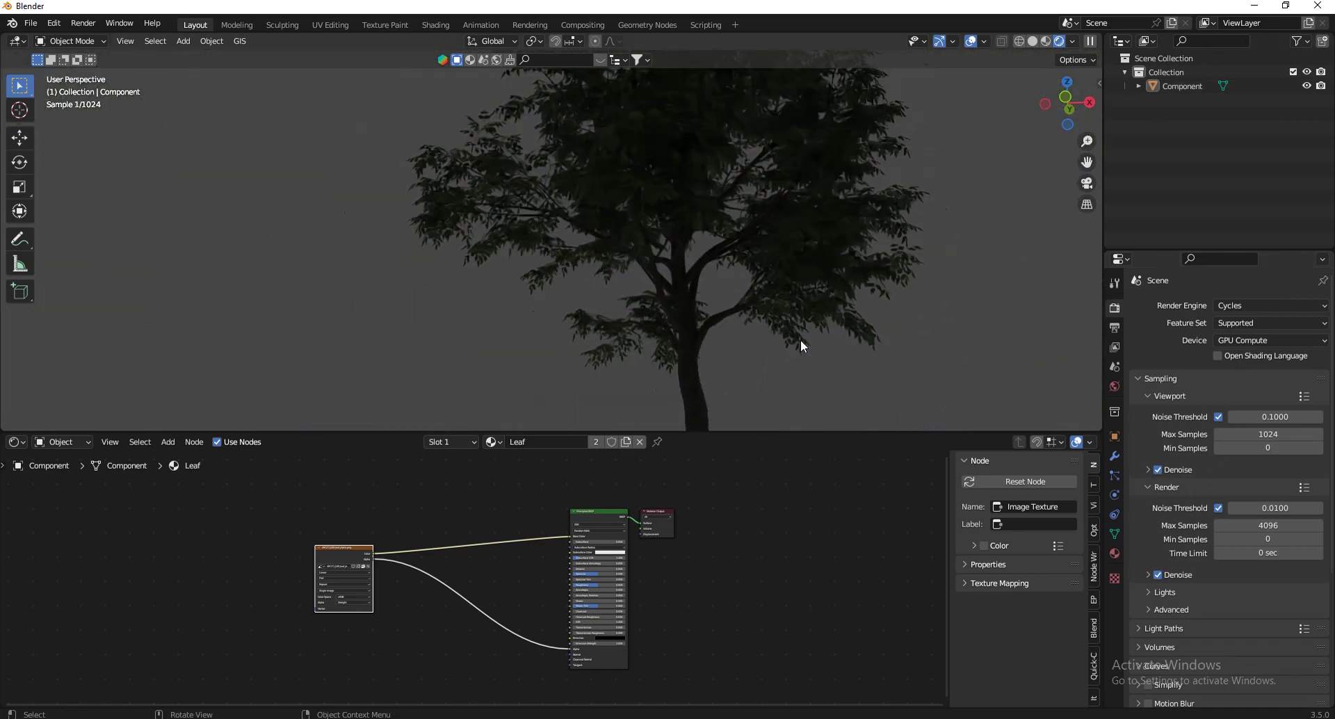
pyautogui.scroll(3, 737, 166)
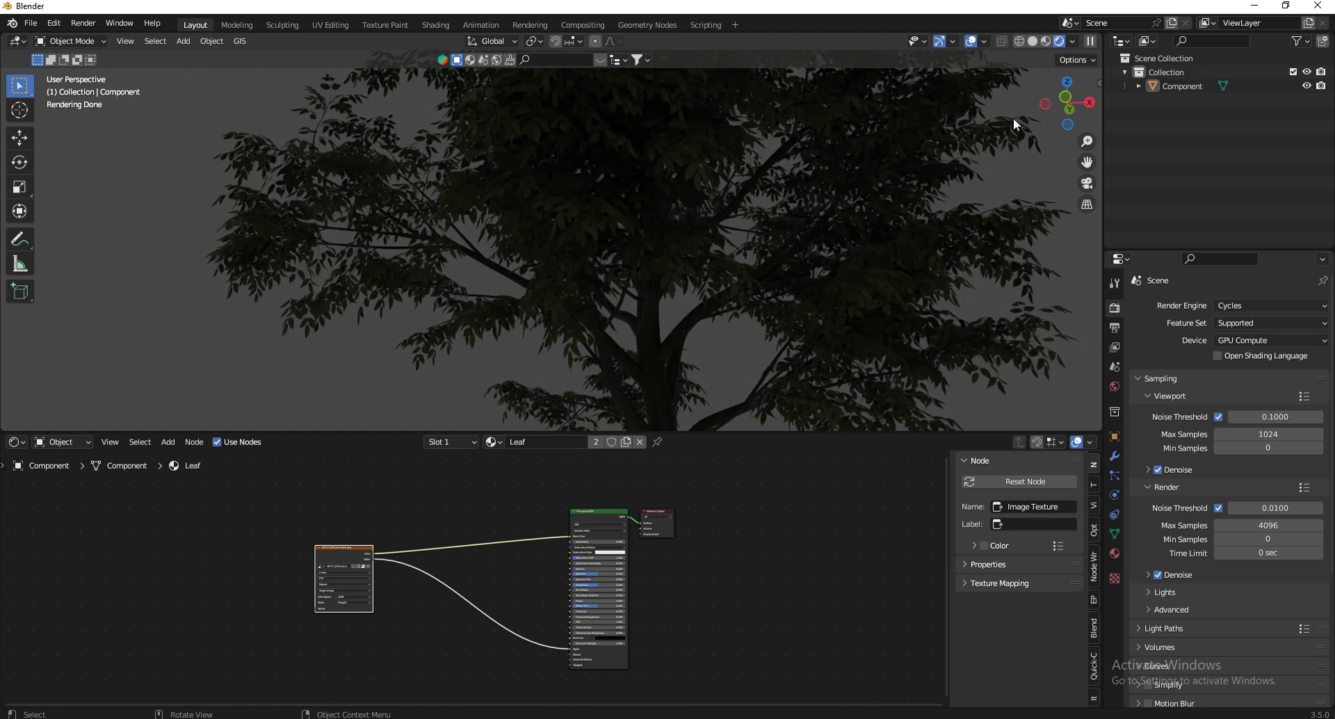
pyautogui.click(1072, 42)
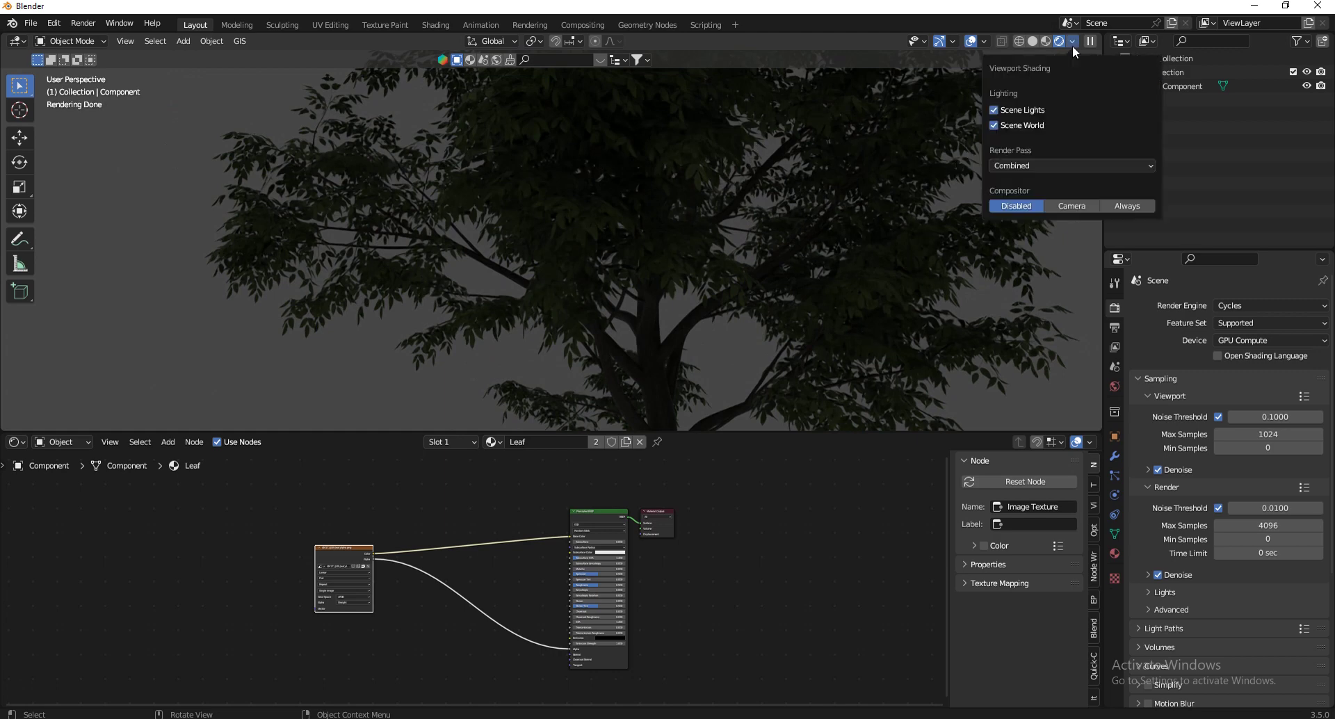
pyautogui.click(1017, 125)
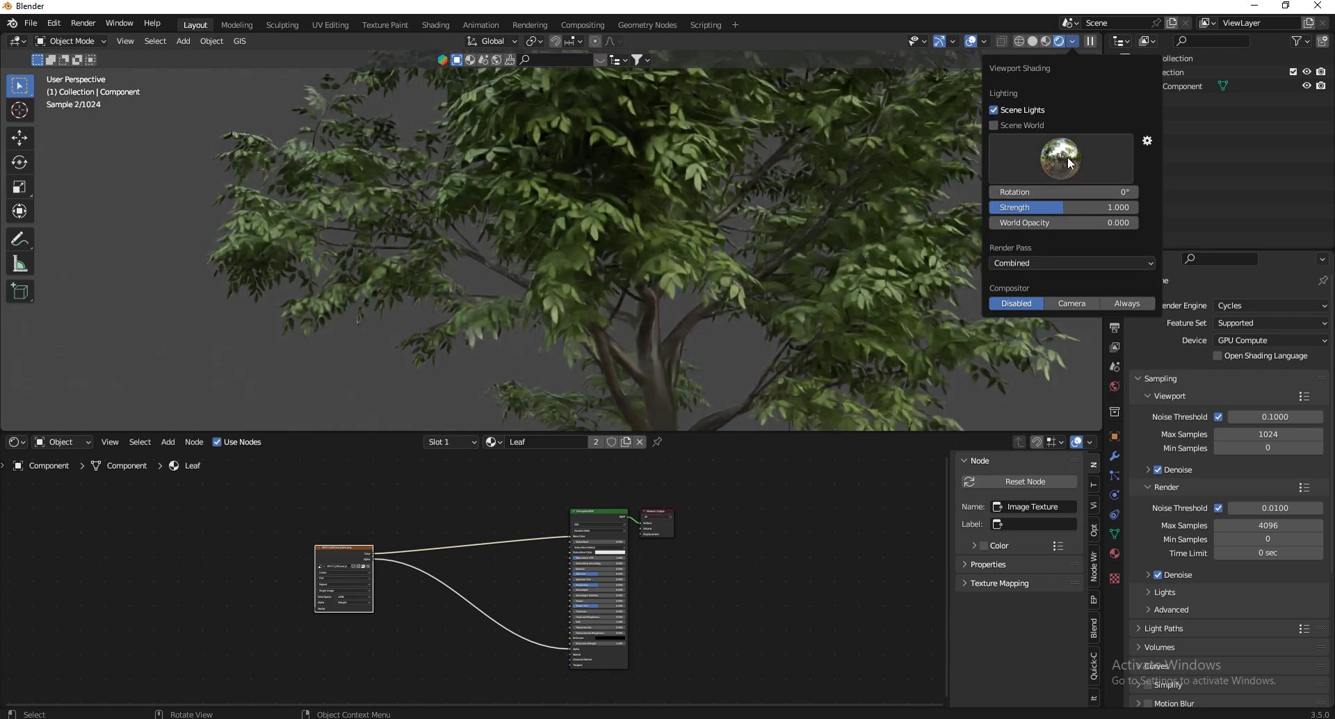
pyautogui.click(1068, 159)
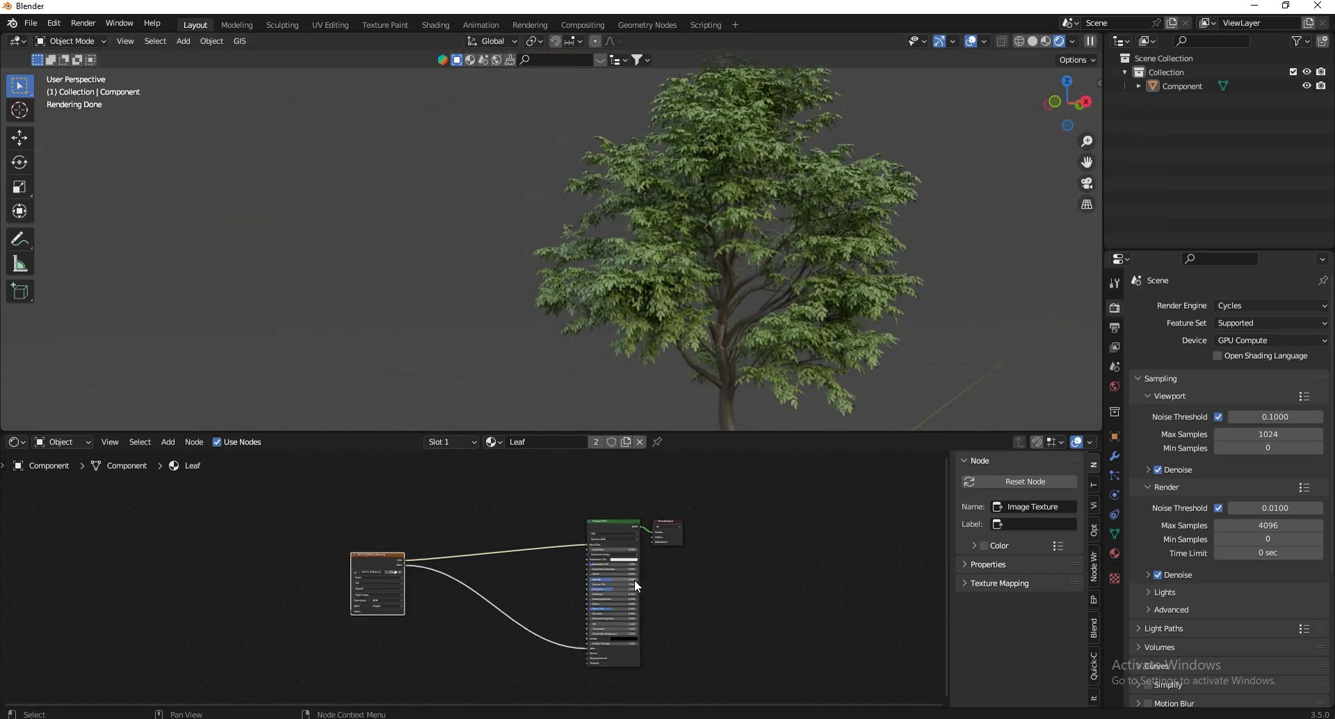
# Move the Material Output node farther from the Principled BSDF to make room for more shader nodes
pyautogui.scroll(4, 581, 614)
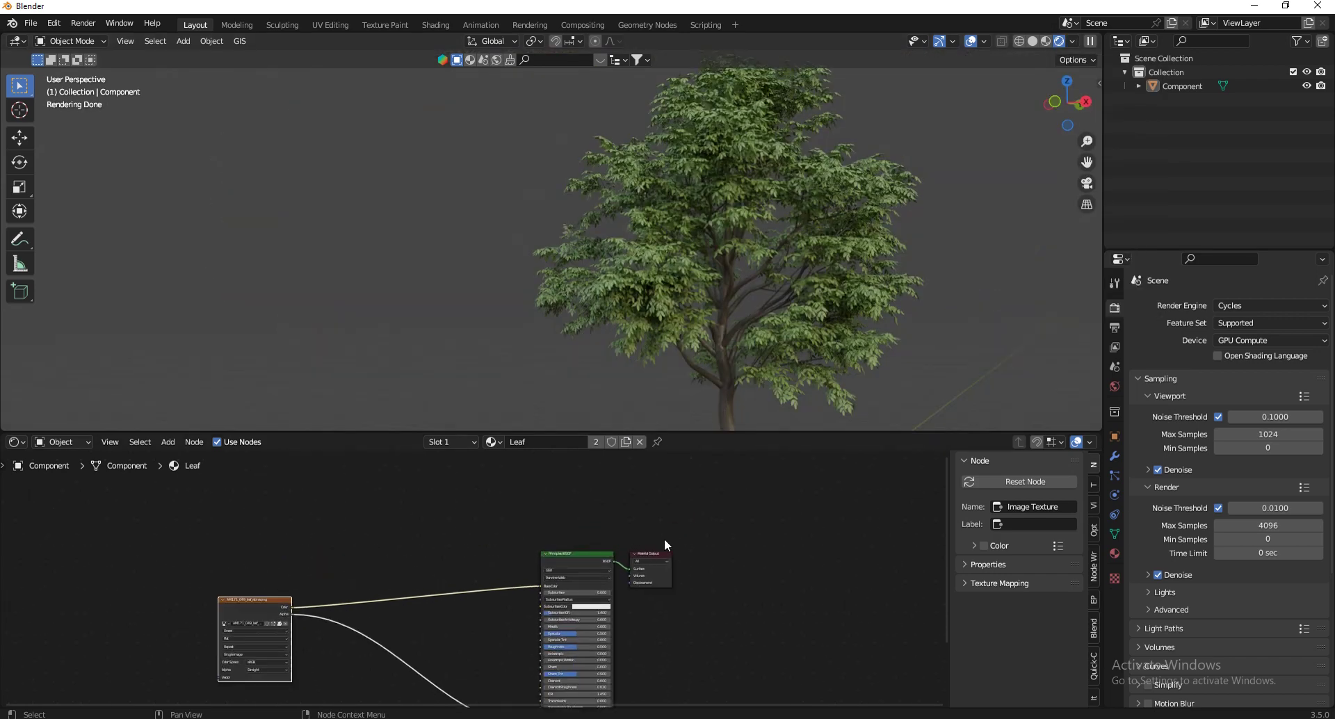
pyautogui.click(661, 550)
pyautogui.moveTo(661, 550); pyautogui.dragTo(772, 556)
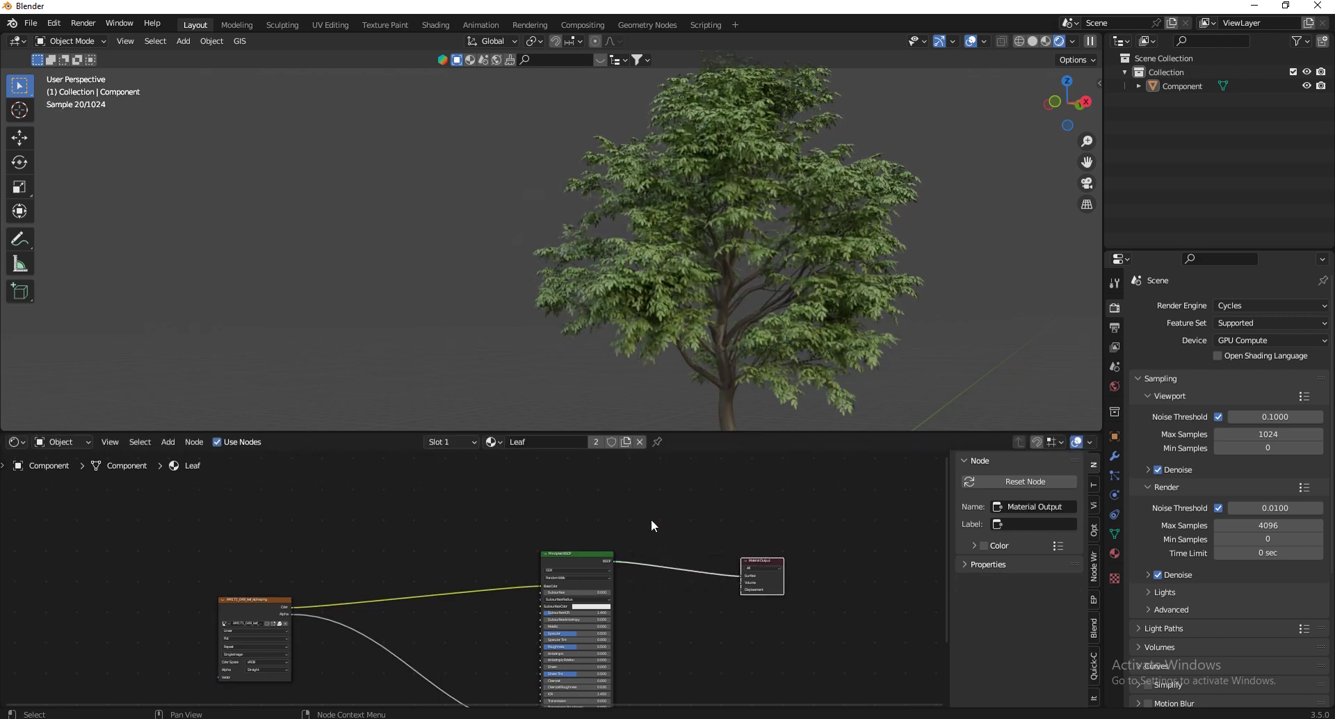
# Add a Translucent BSDF above the Principled BSDF and connect the leaf image's Color output to its Color input
pyautogui.scroll(1, 635, 491)
pyautogui.hotkey('shift', 'a')
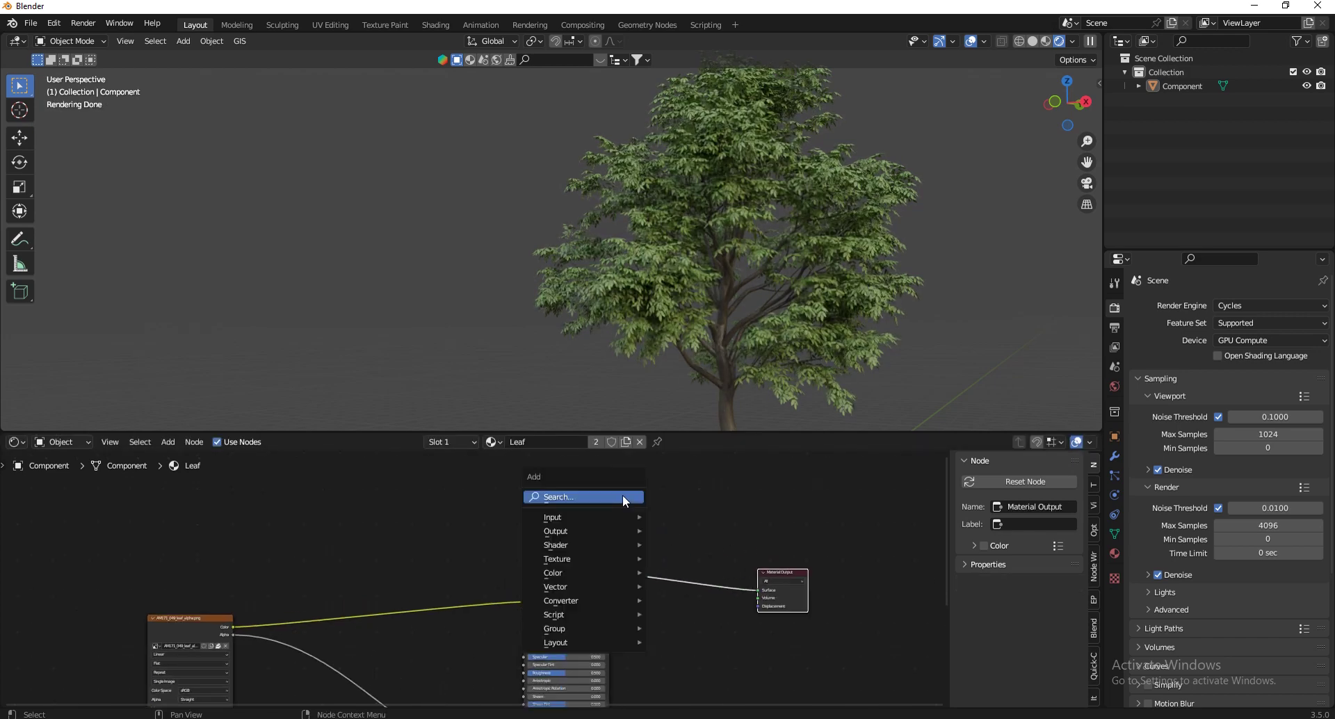
pyautogui.click(623, 494)
pyautogui.write('a')
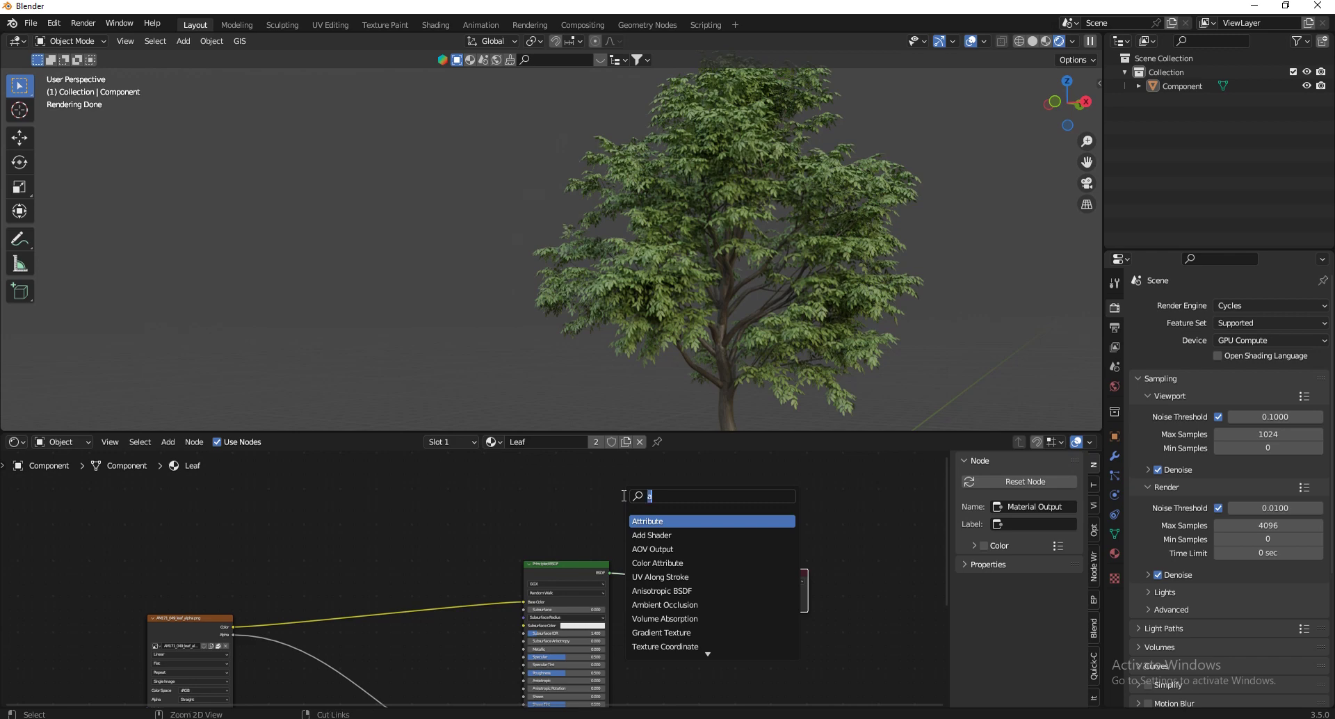
pyautogui.press('BackSpace')
pyautogui.write('Tr')
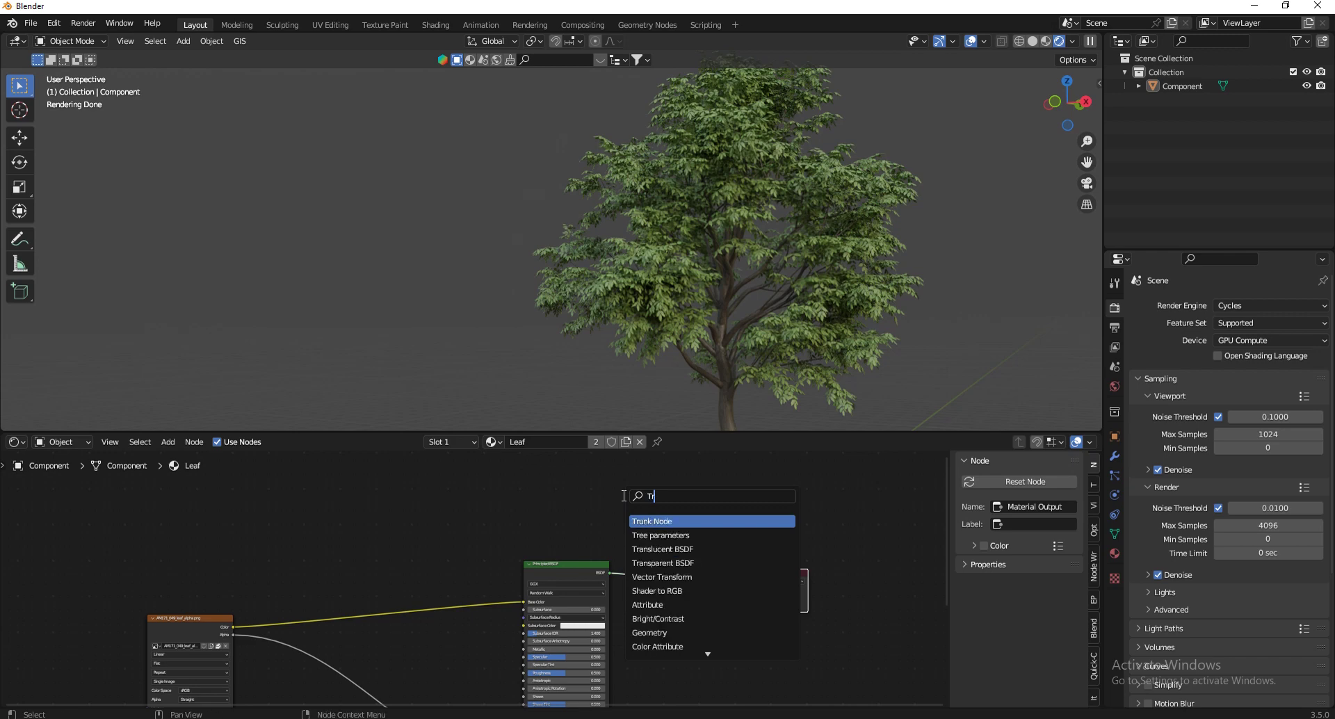
pyautogui.click(661, 548)
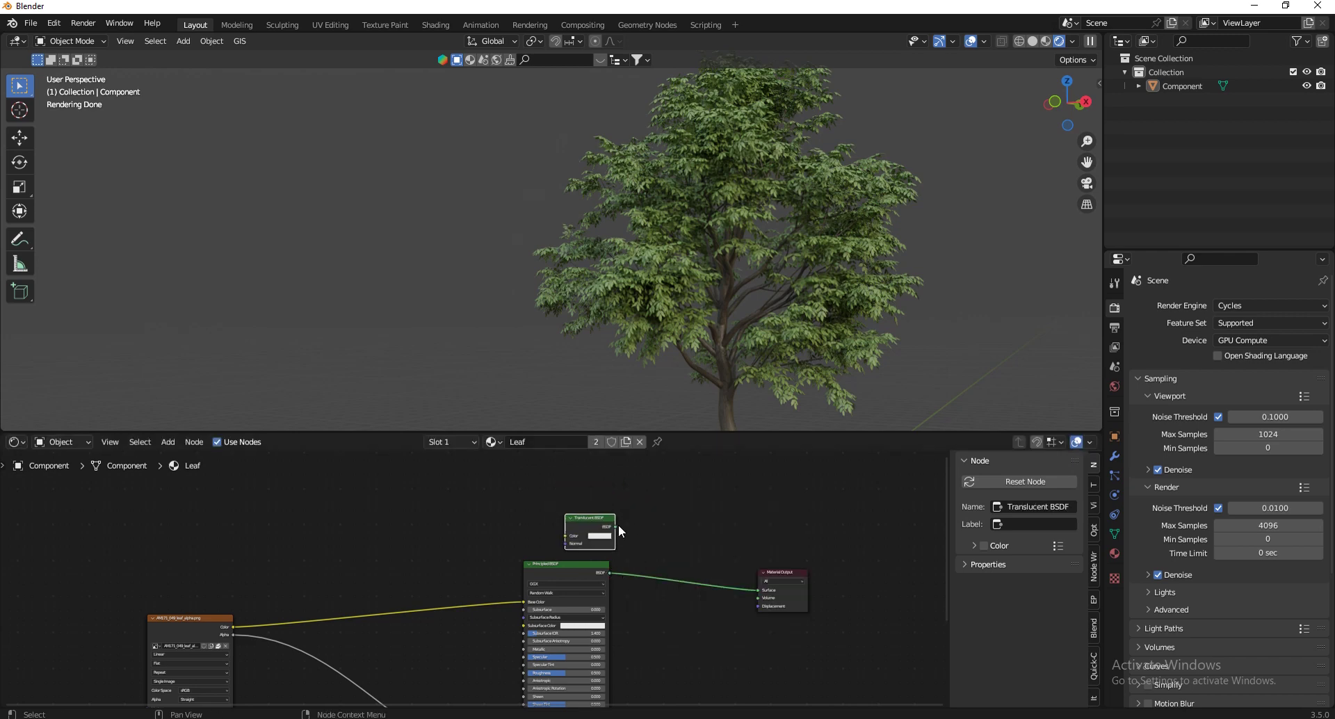
pyautogui.click(615, 579)
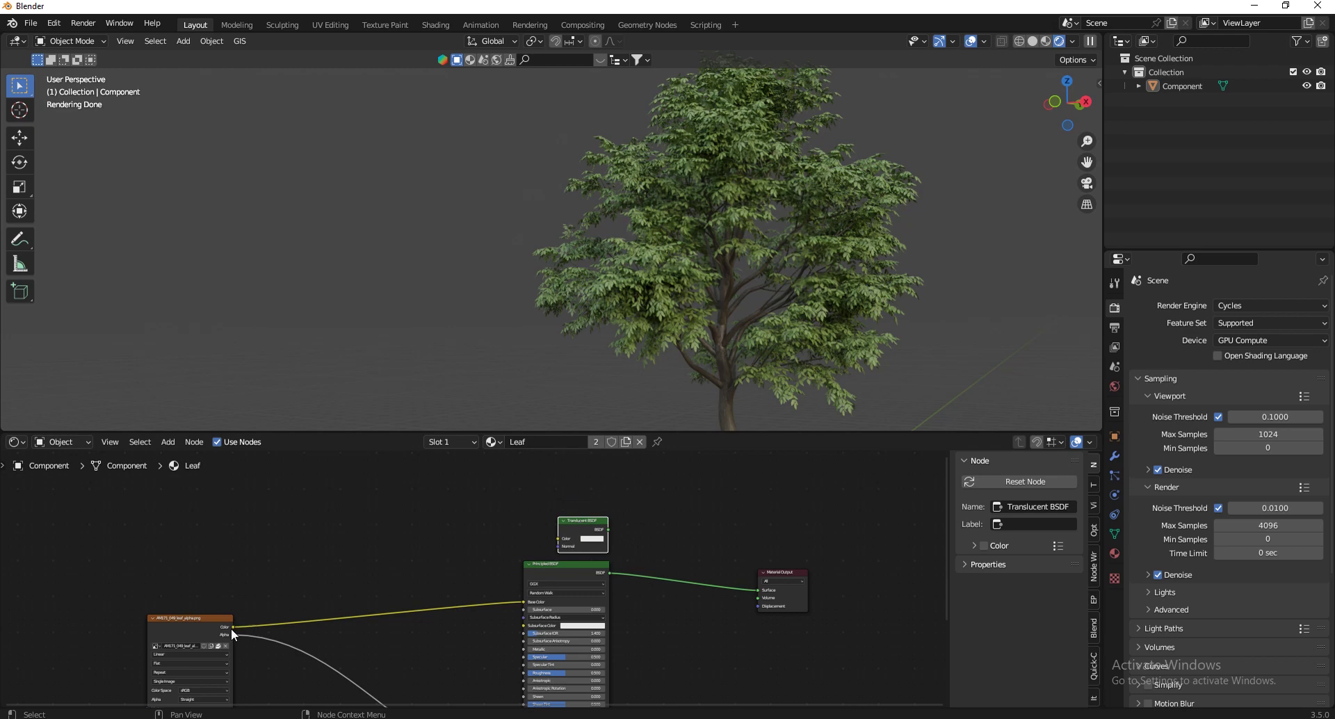
pyautogui.moveTo(232, 628); pyautogui.dragTo(558, 538)
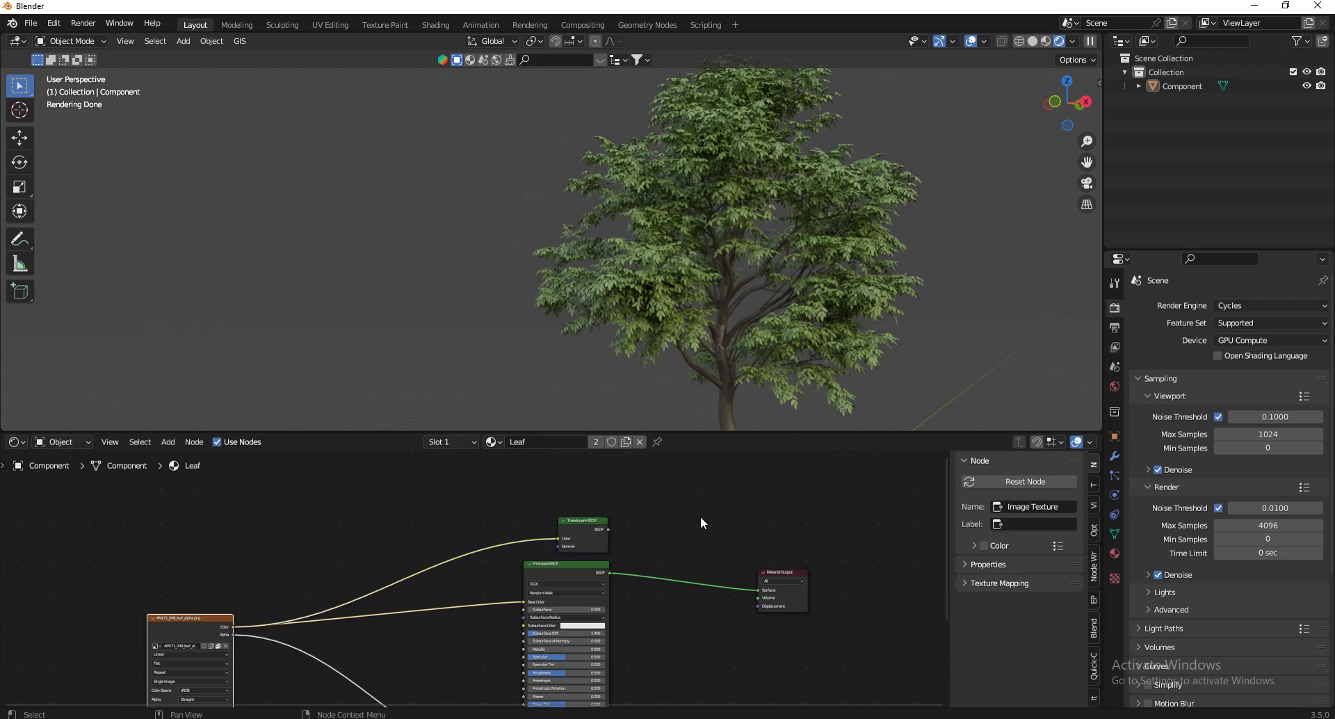
# Insert an Add Shader between the Principled BSDF and Material Output, and connect the Translucent BSDF to its second Shader input
pyautogui.click(594, 574)
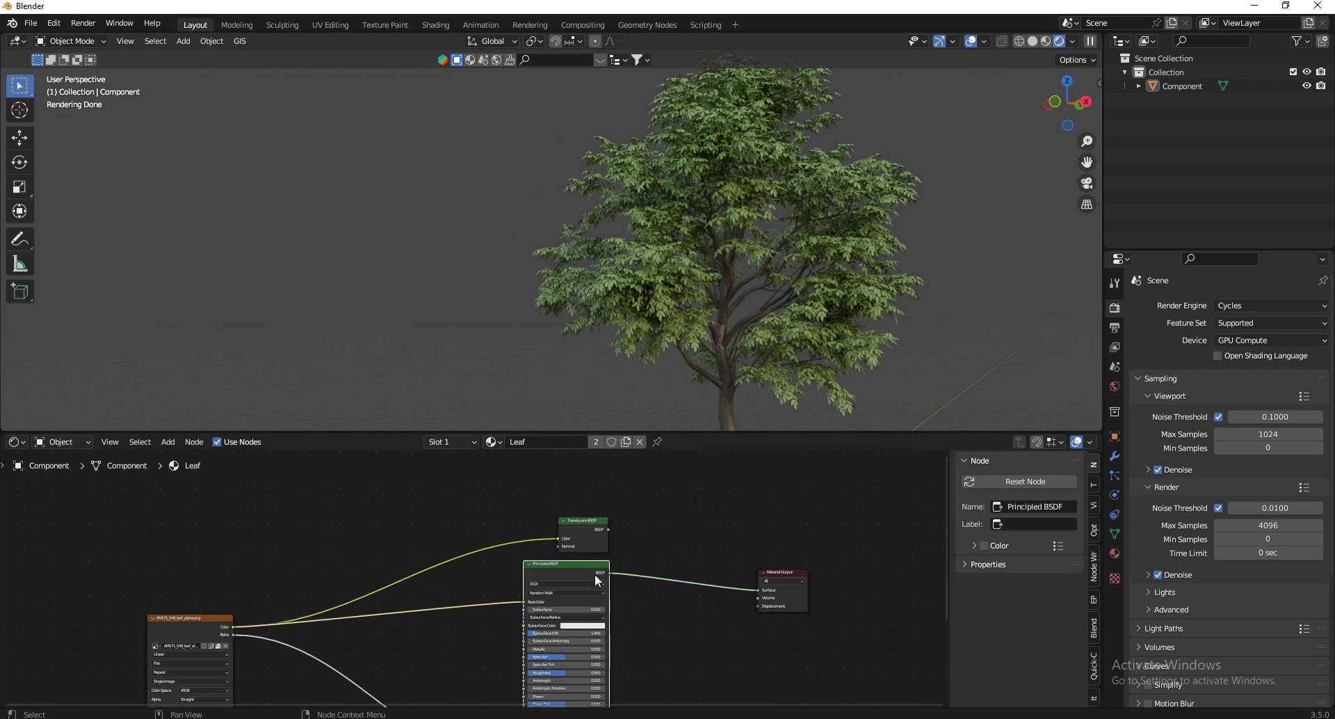
pyautogui.hotkey('shift', 'a')
pyautogui.click(710, 517)
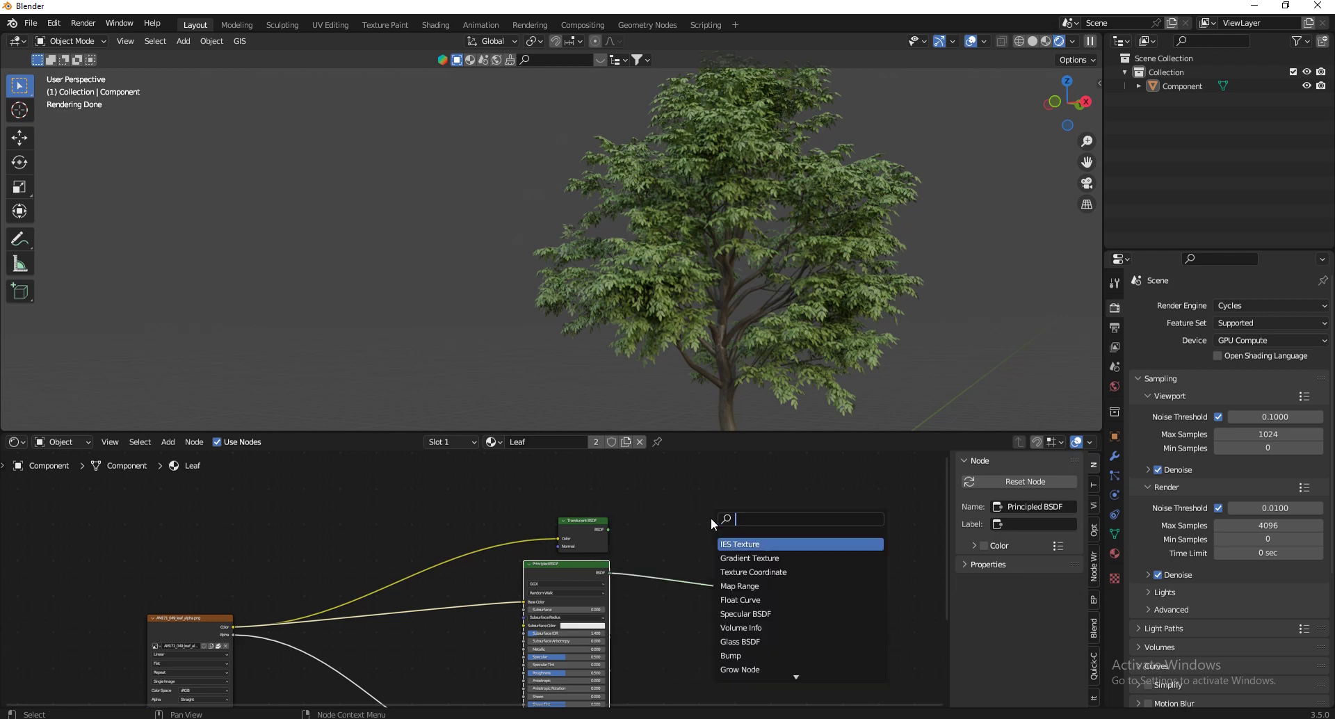
pyautogui.write('add')
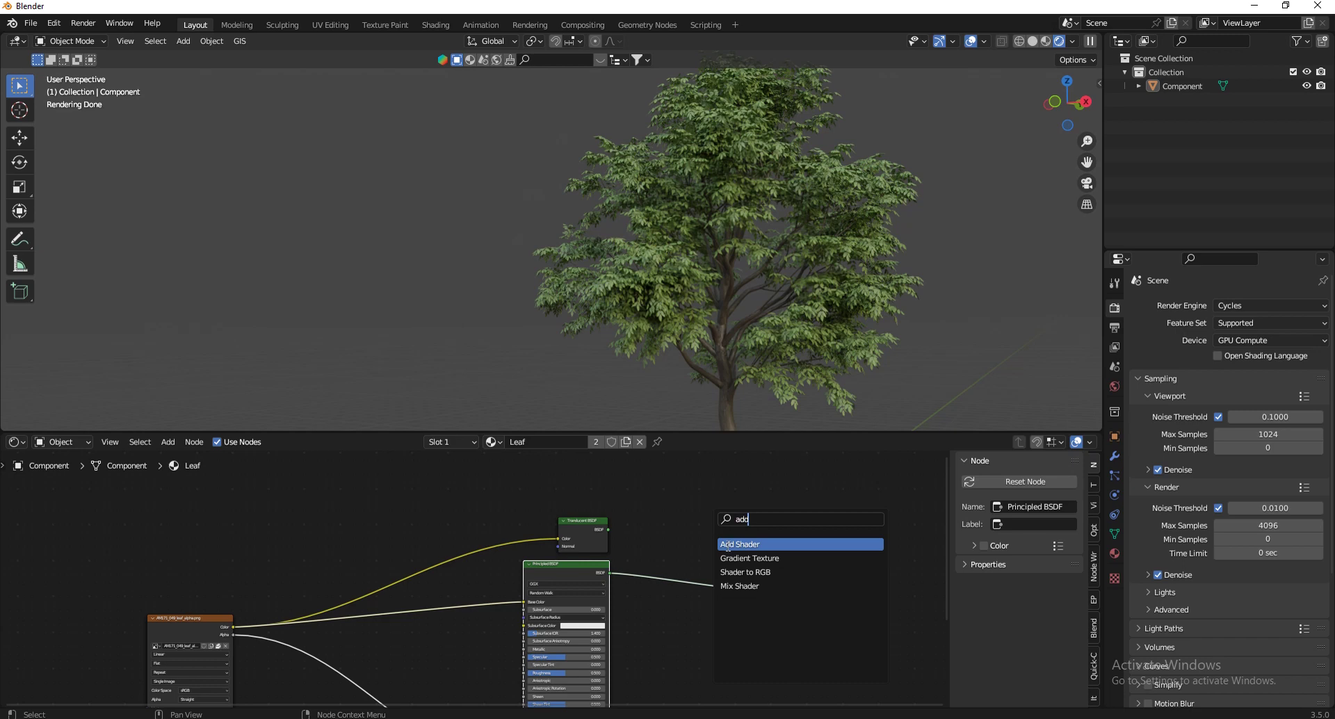
pyautogui.press('Return')
pyautogui.click(670, 597)
pyautogui.scroll(2, 651, 591)
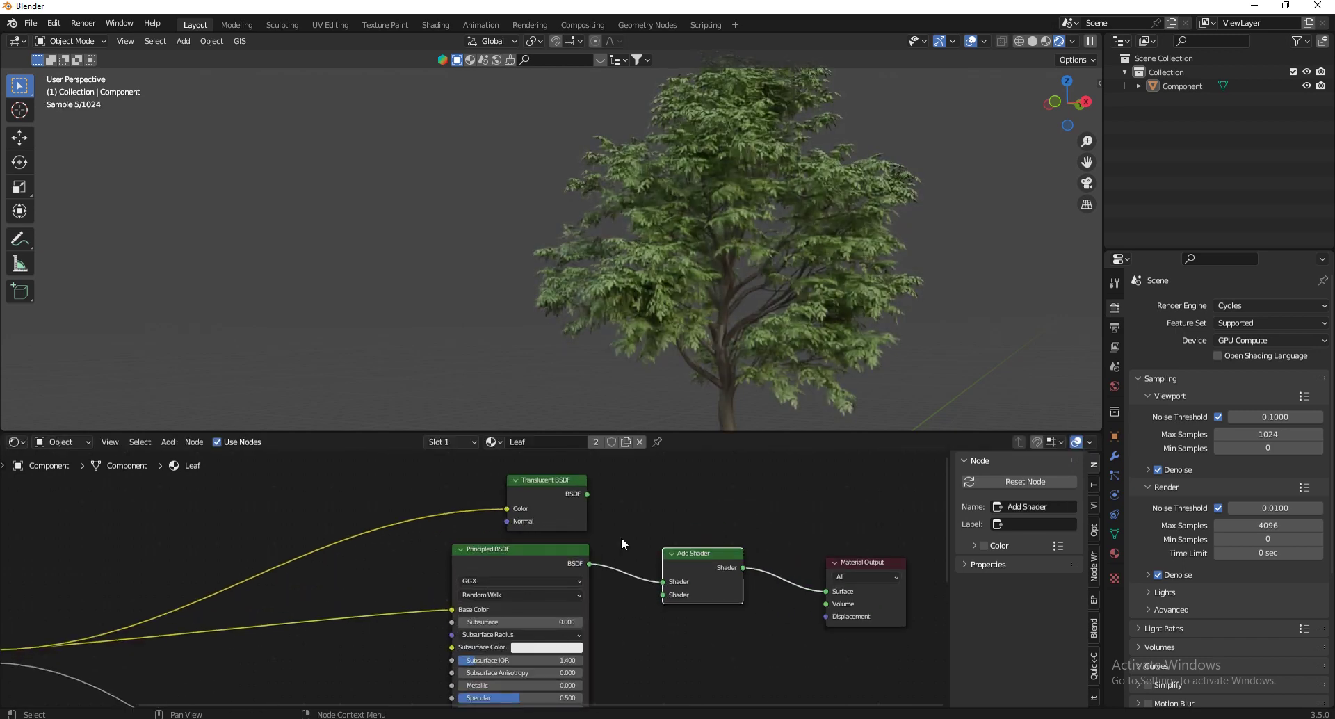
pyautogui.moveTo(588, 495); pyautogui.dragTo(672, 595)
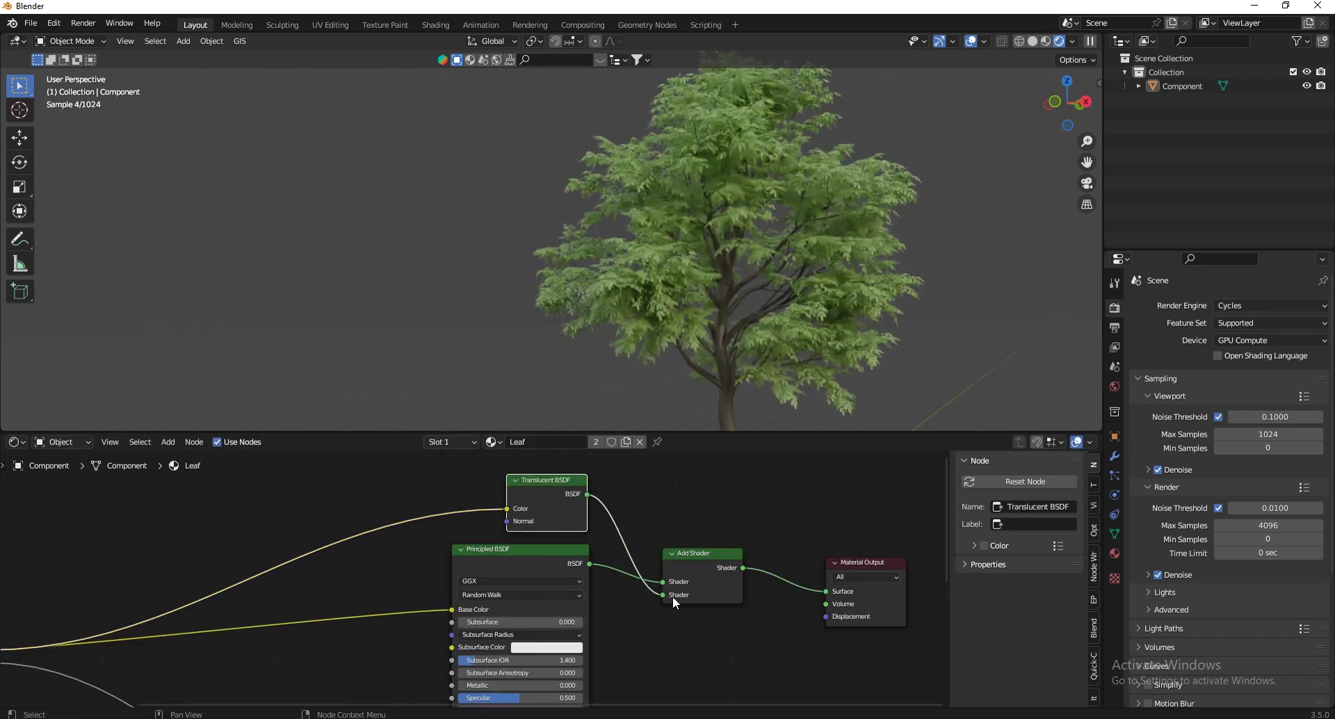
# Examine the rendered tree and compare the Principled BSDF alone with the Add Shader result
pyautogui.scroll(-3, 878, 343)
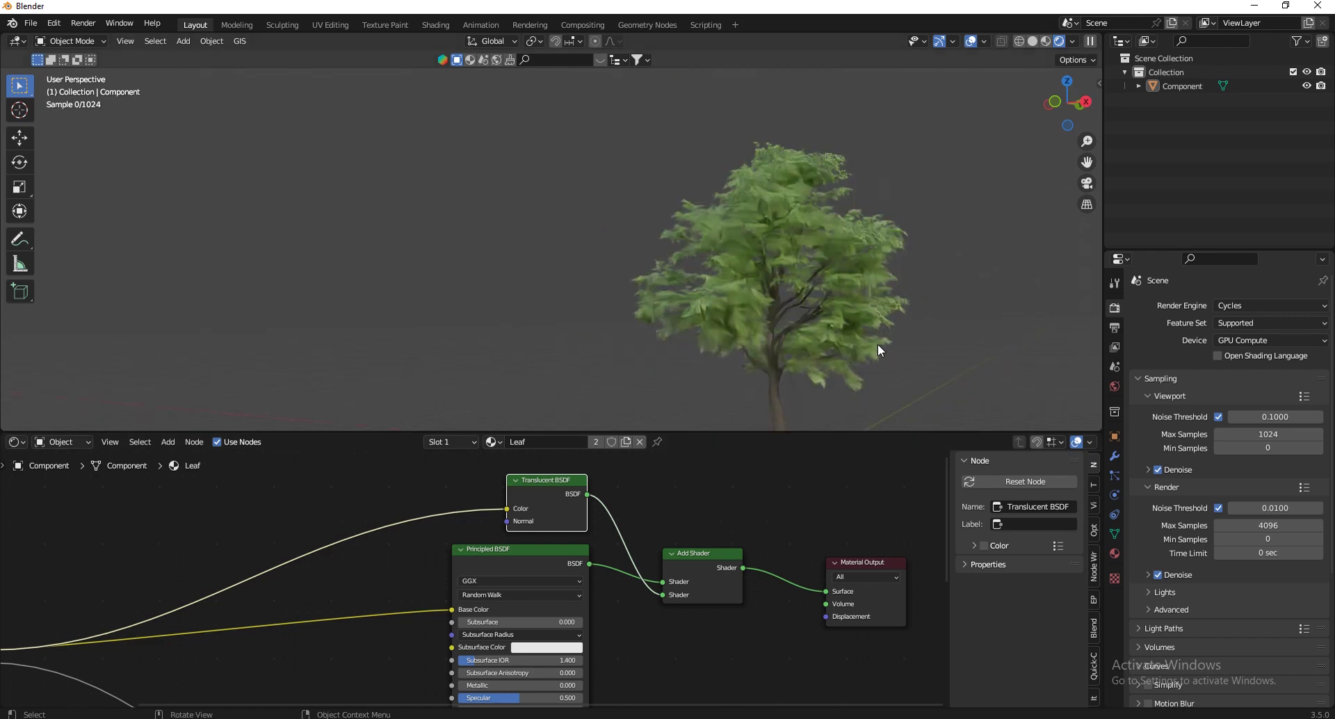
pyautogui.scroll(8, 858, 232)
pyautogui.scroll(-5, 940, 142)
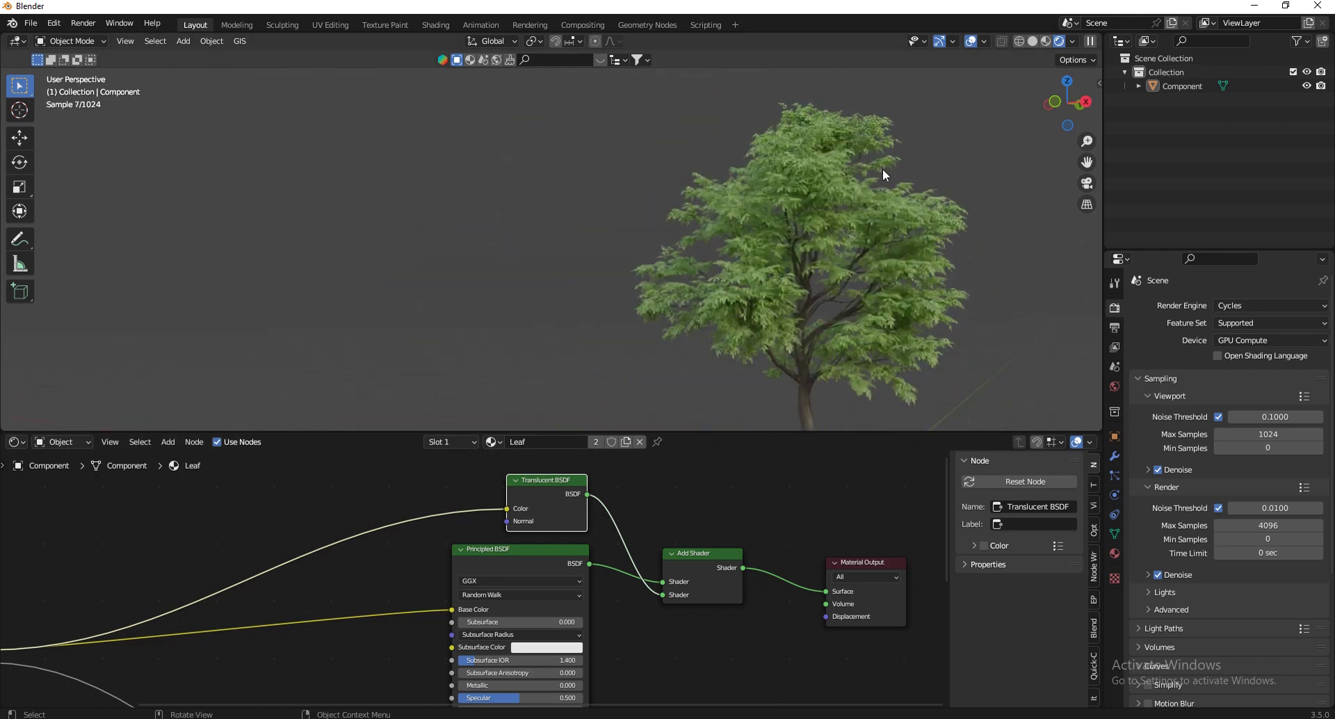
pyautogui.moveTo(1058, 90); pyautogui.dragTo(1054, 72)
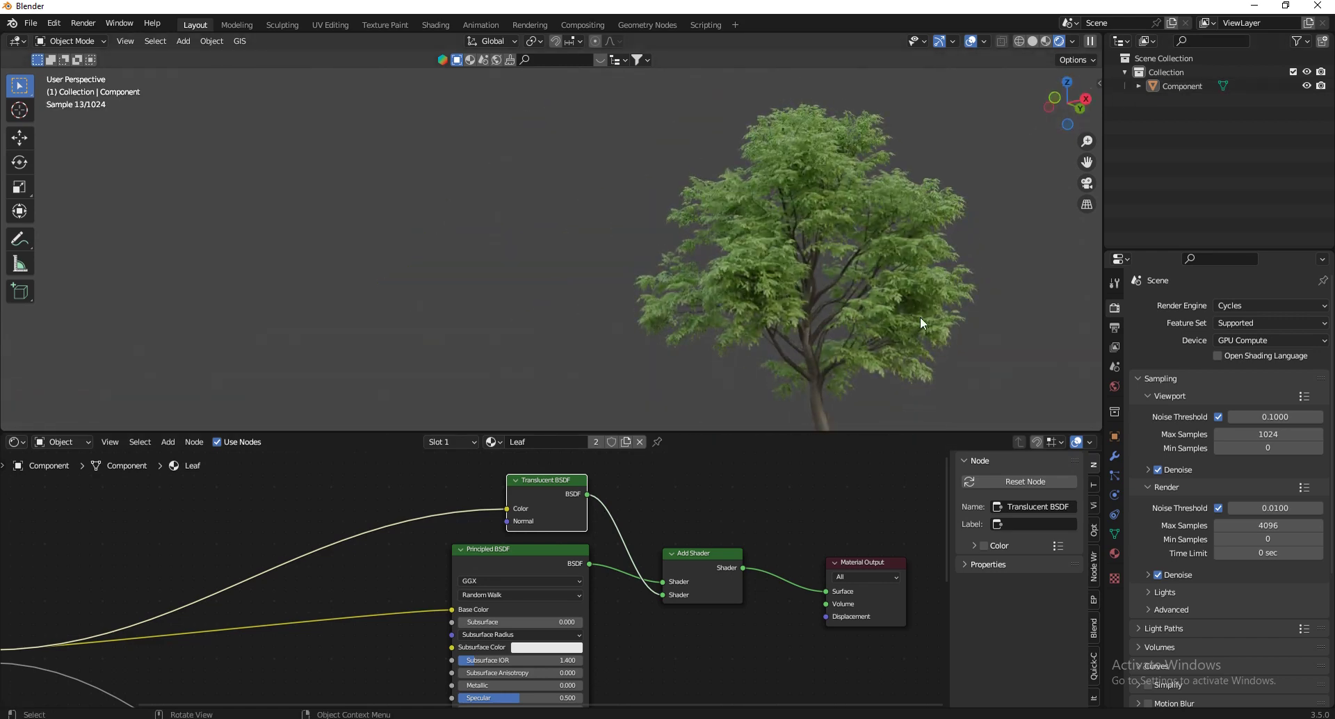
pyautogui.scroll(-2, 761, 606)
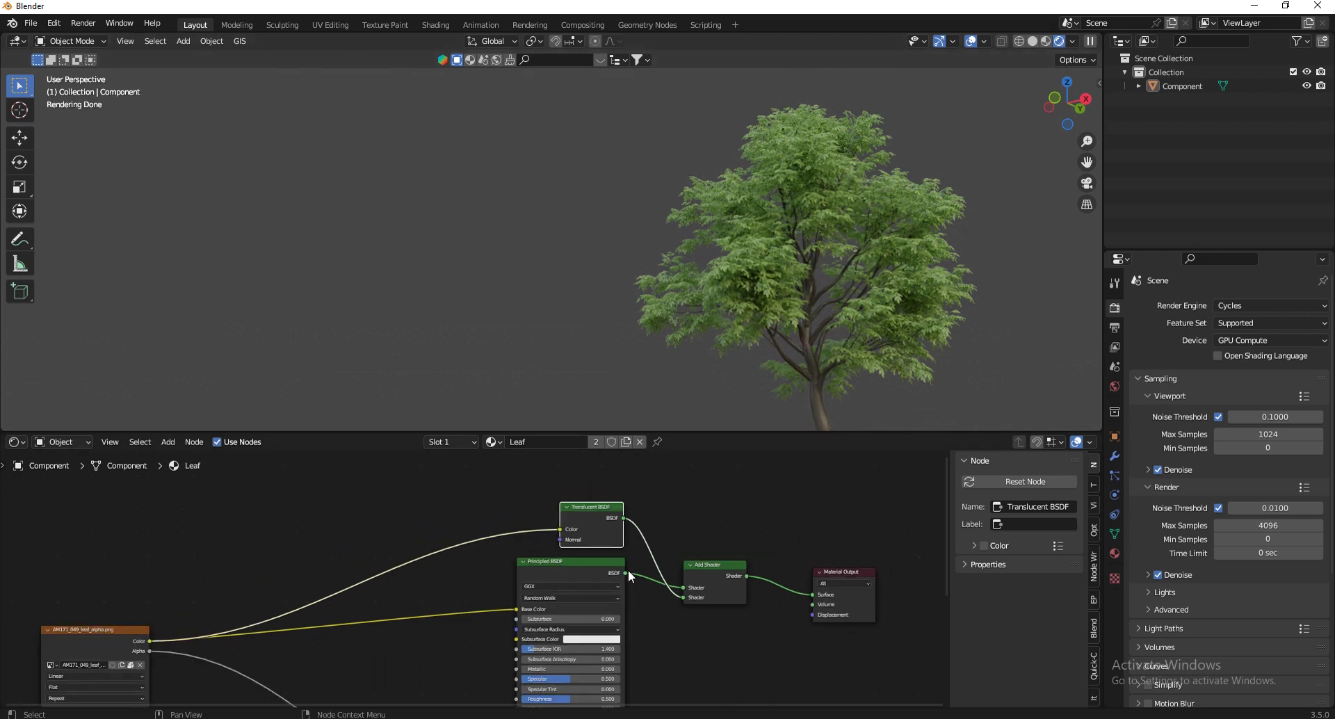
pyautogui.moveTo(627, 574); pyautogui.dragTo(812, 594)
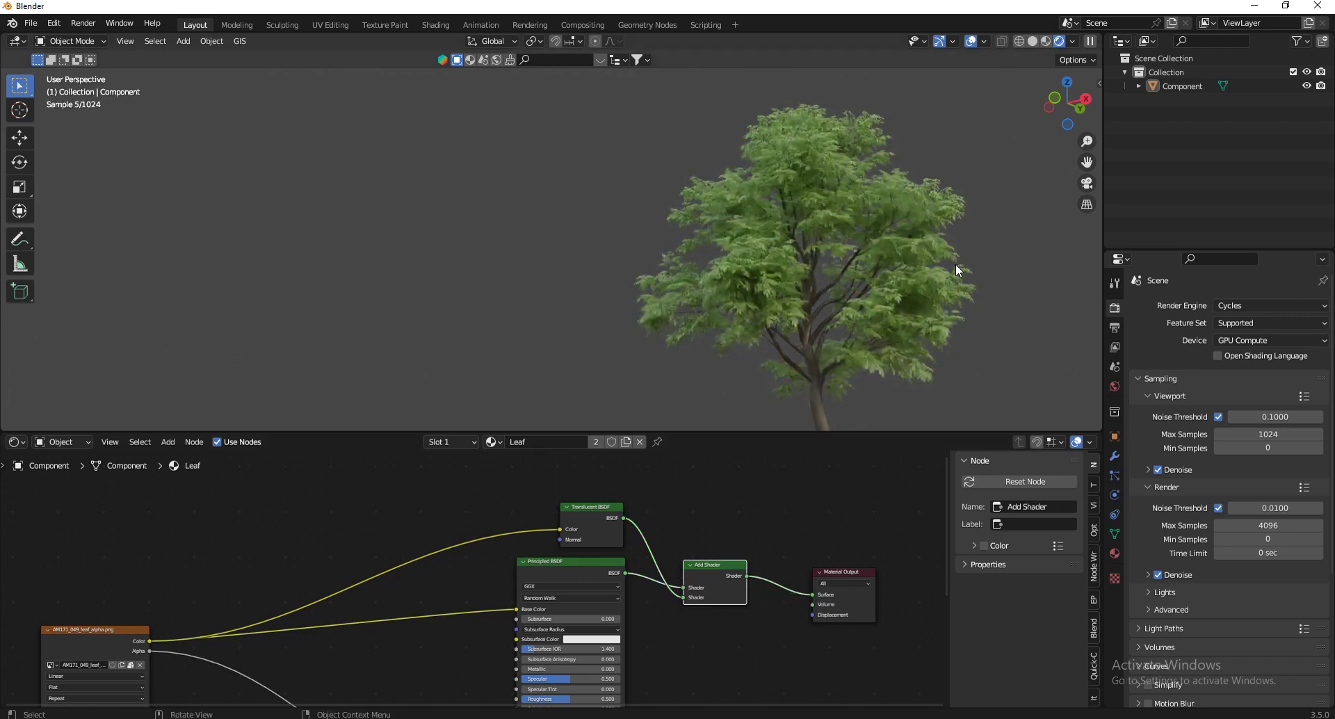
pyautogui.scroll(-4, 756, 282)
pyautogui.scroll(4, 791, 290)
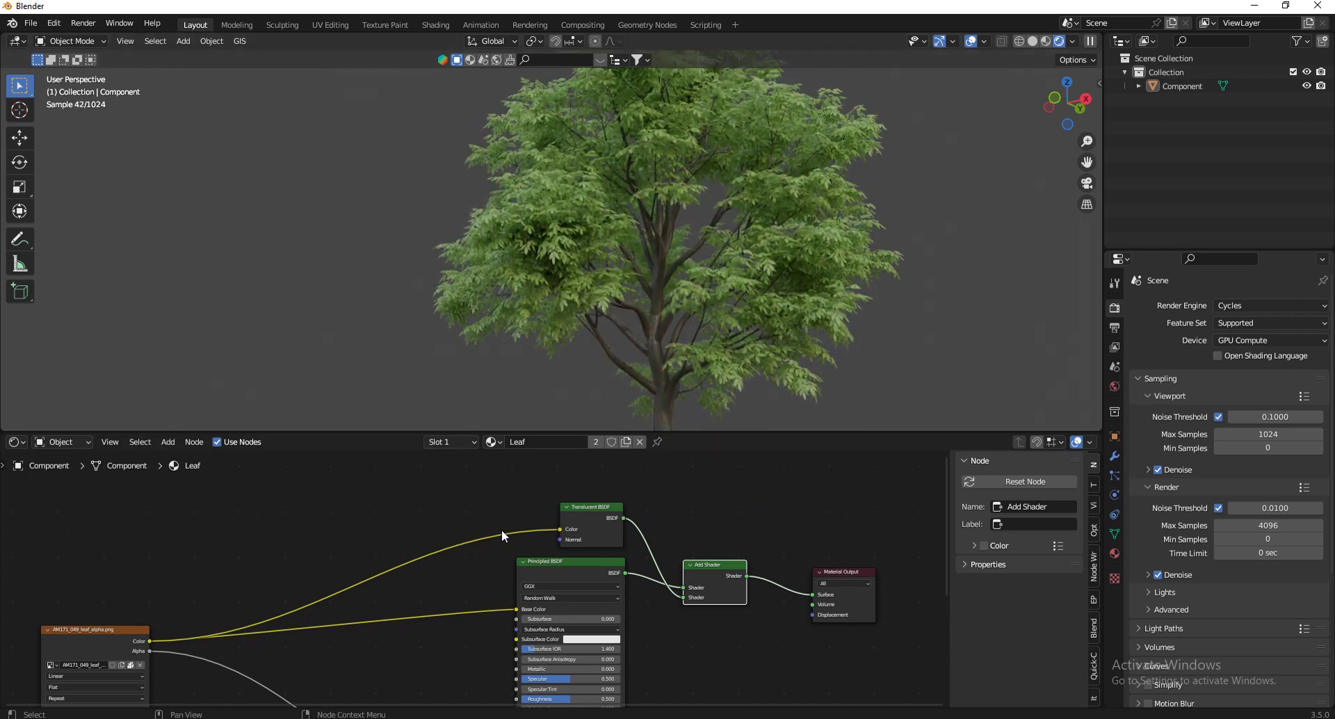
# Insert an RGB Curves node between the leaf image's Color output and the Translucent BSDF's Color input
pyautogui.hotkey('shift', 'a')
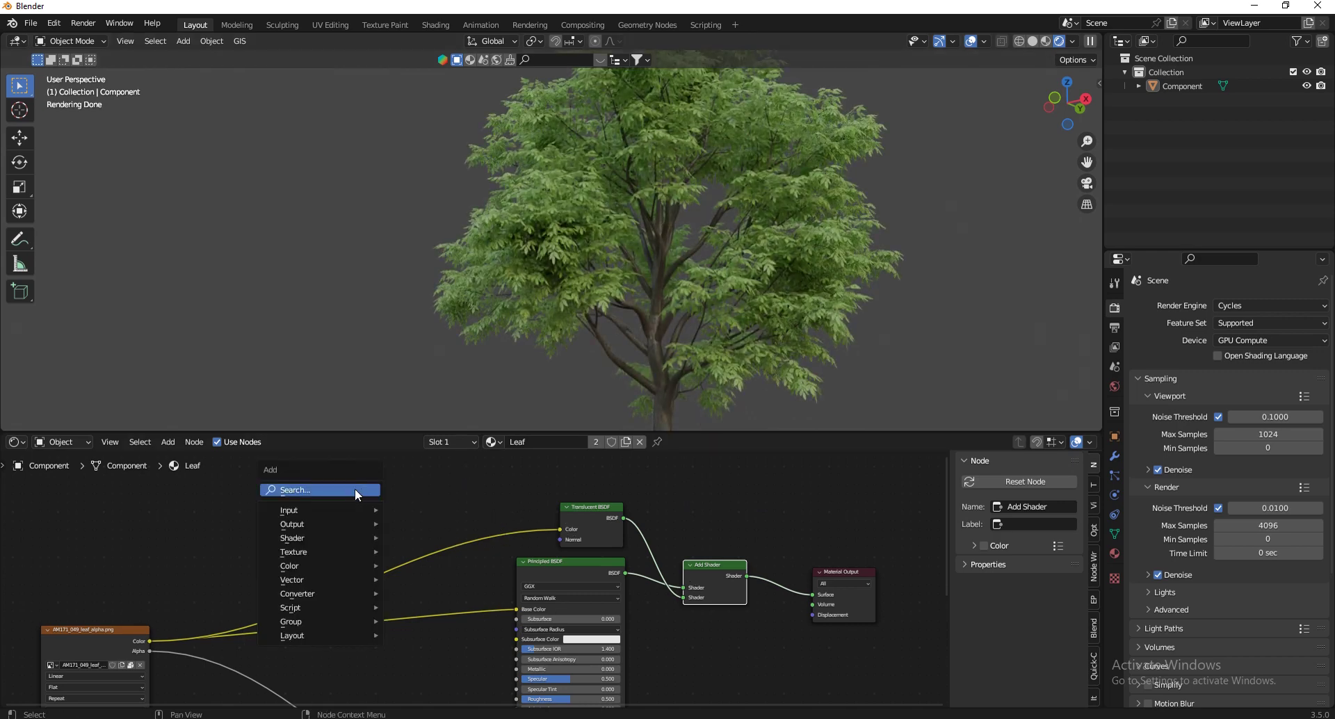
pyautogui.write('rgb')
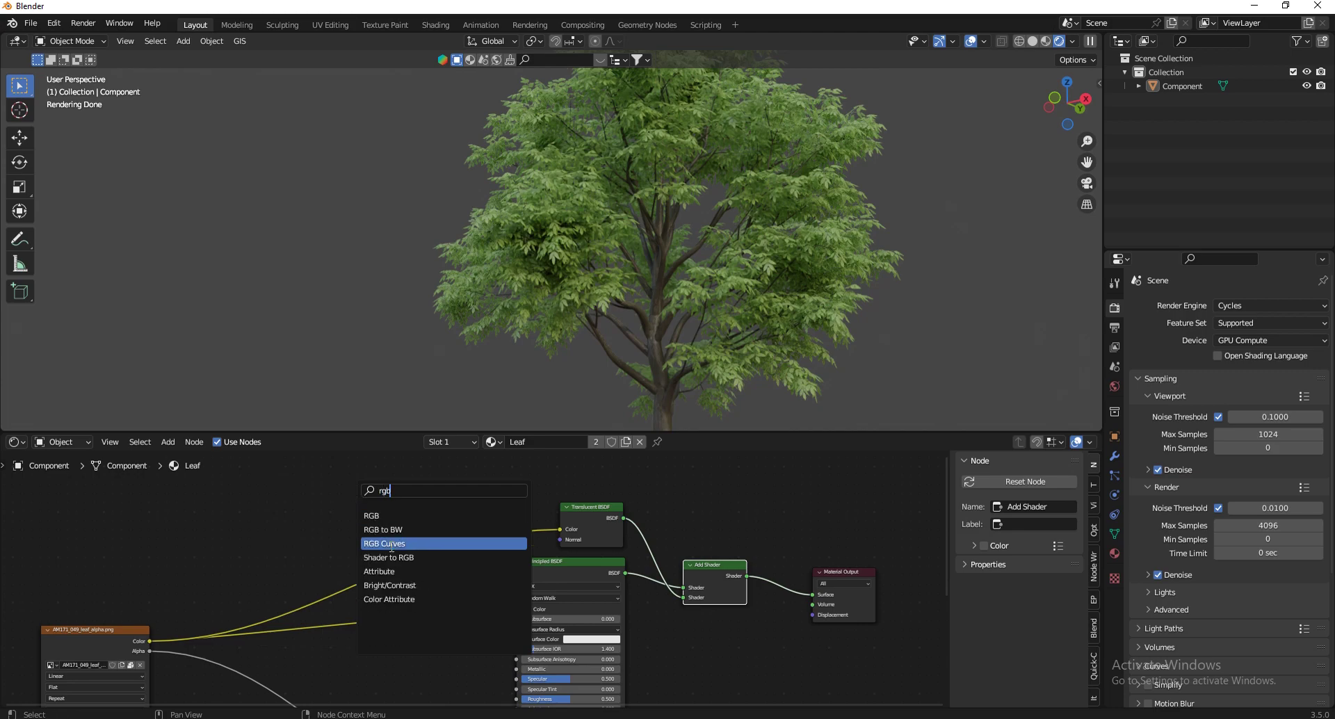
pyautogui.click(389, 543)
pyautogui.click(348, 520)
pyautogui.scroll(5, 581, 273)
pyautogui.scroll(-3, 506, 547)
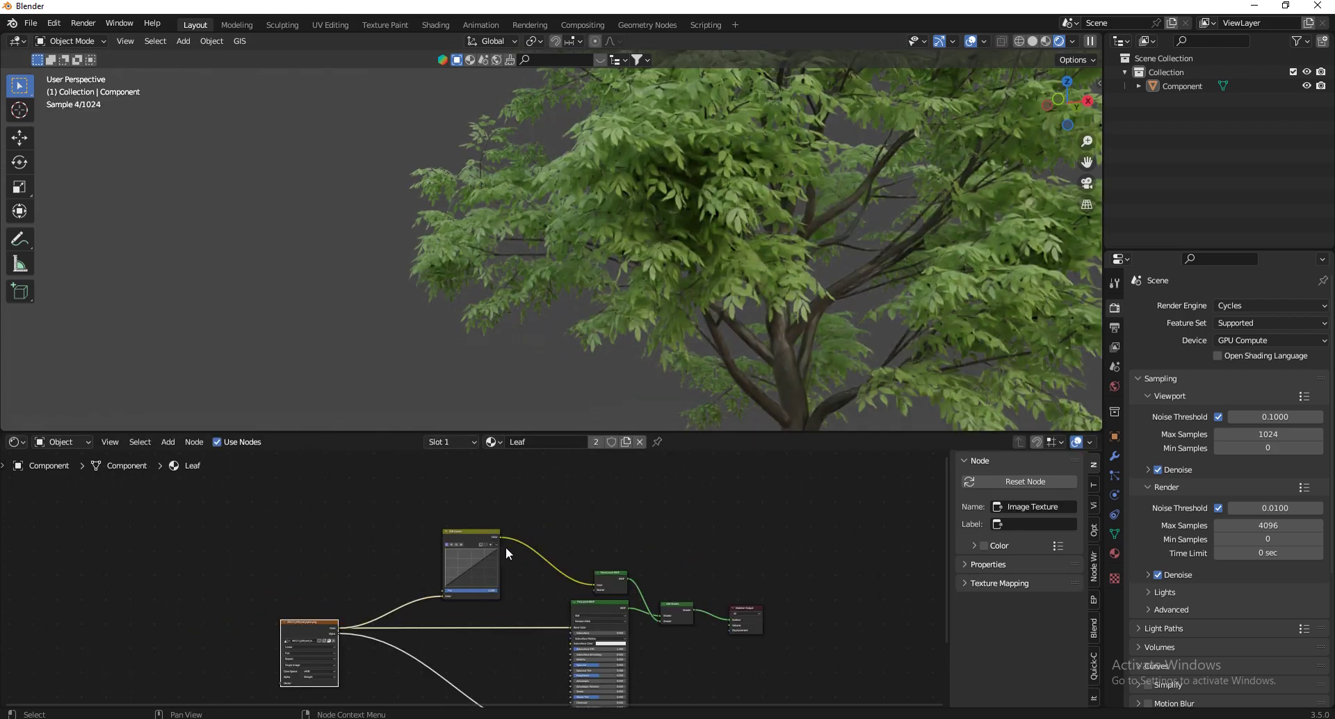
# Raise the RGB Curves to about 0.32, 0.62 while previewing its output alone, and check the leaves with the Add Shader output
pyautogui.scroll(5, 737, 292)
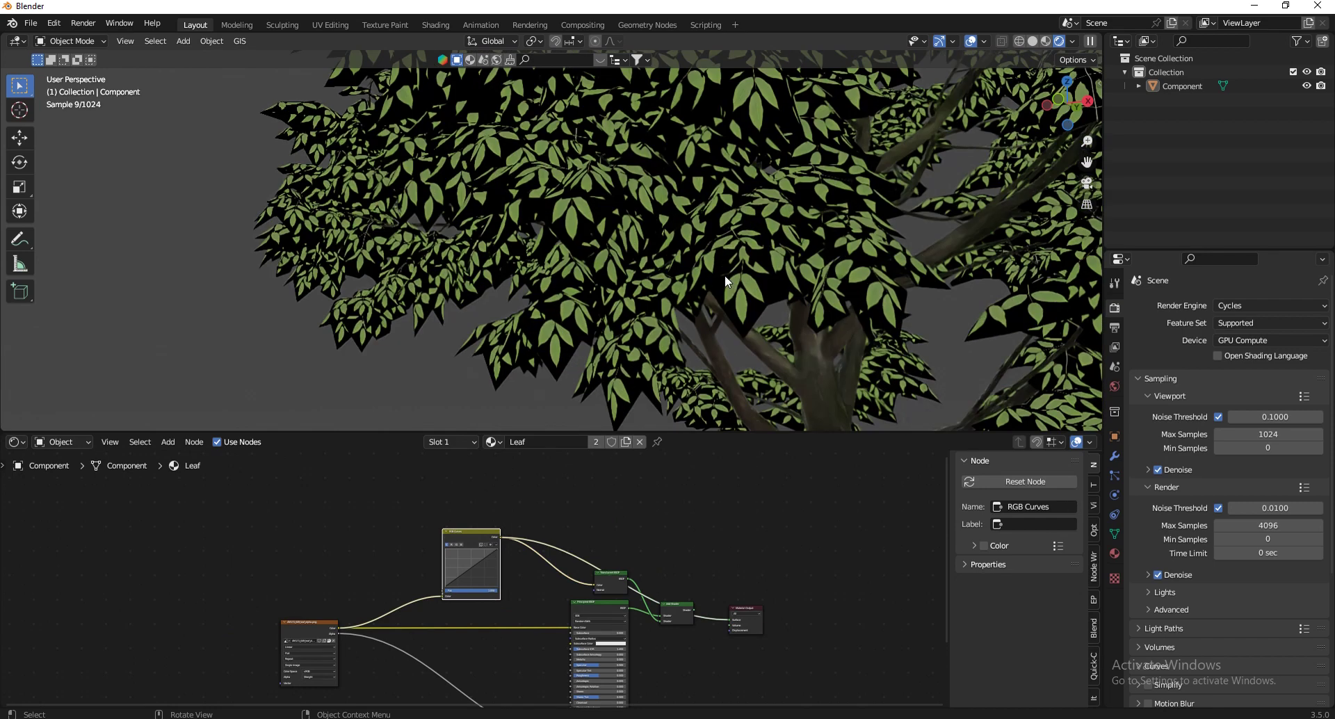
pyautogui.scroll(4, 480, 556)
pyautogui.scroll(2, 487, 573)
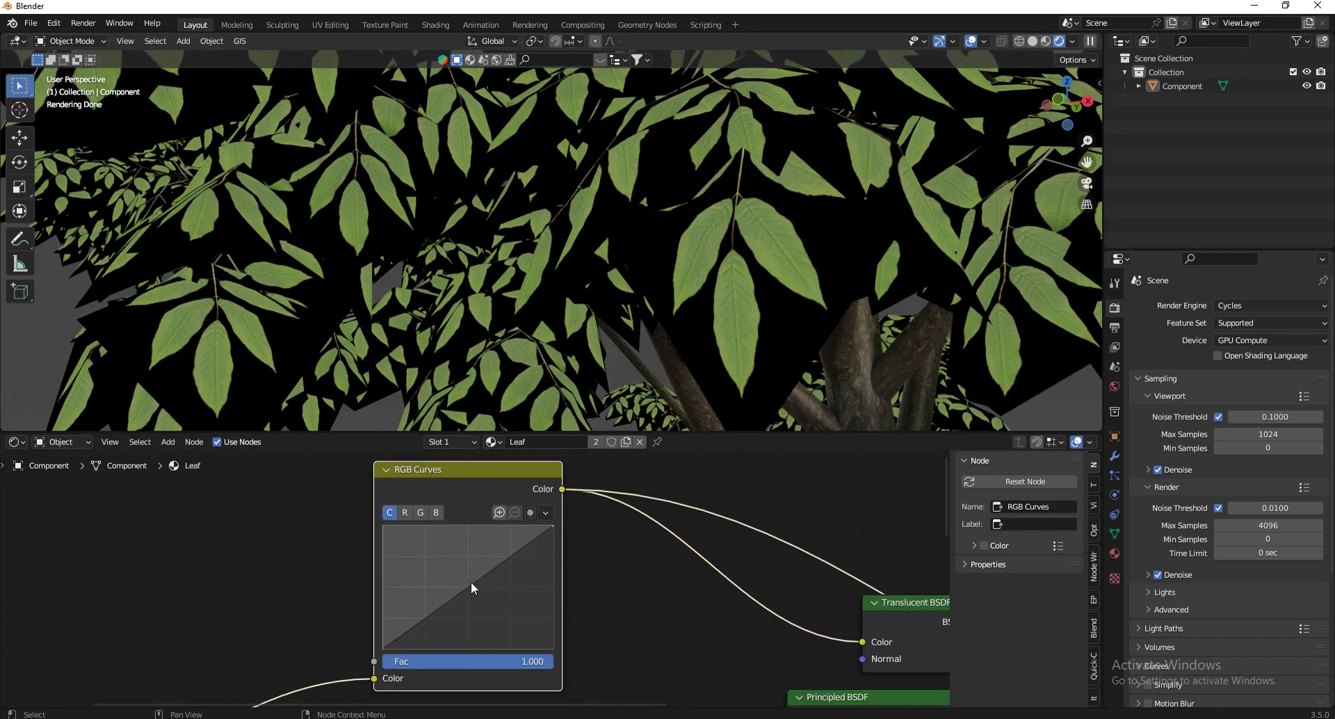
pyautogui.moveTo(470, 581); pyautogui.dragTo(437, 569)
pyautogui.scroll(-5, 499, 575)
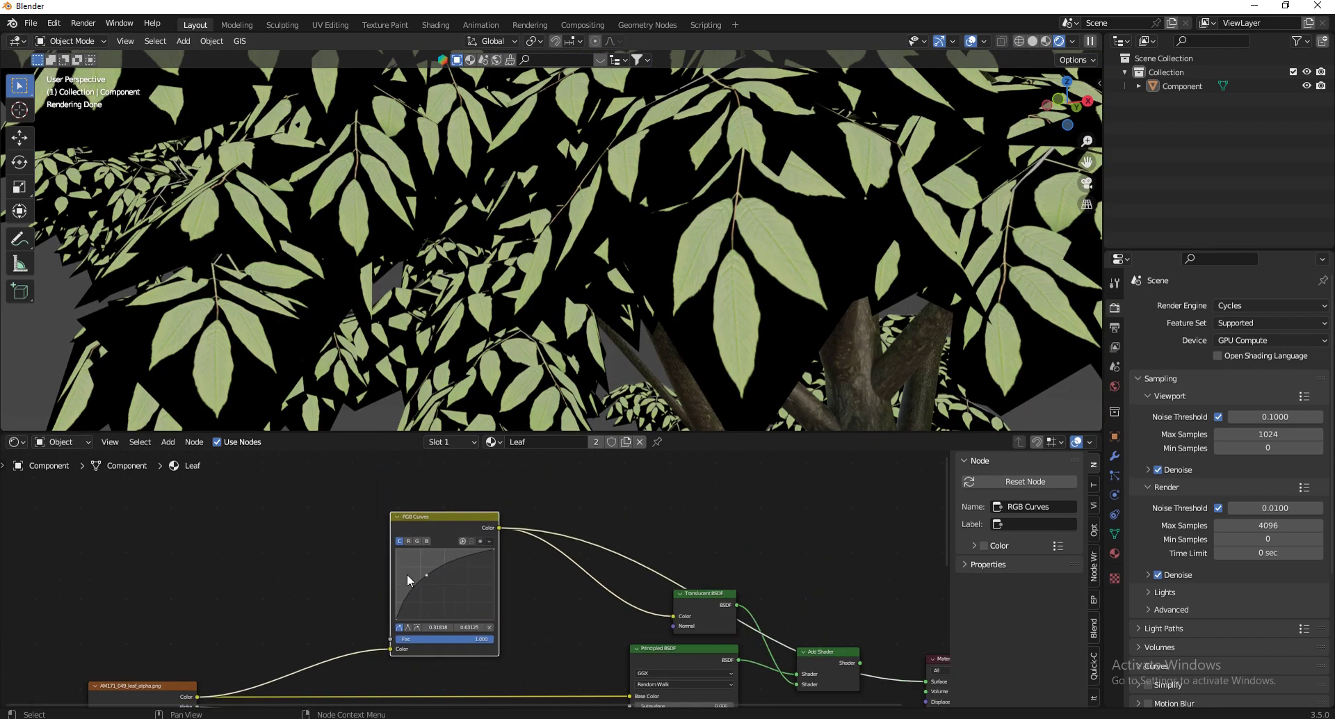
pyautogui.click(691, 629)
pyautogui.scroll(-6, 680, 313)
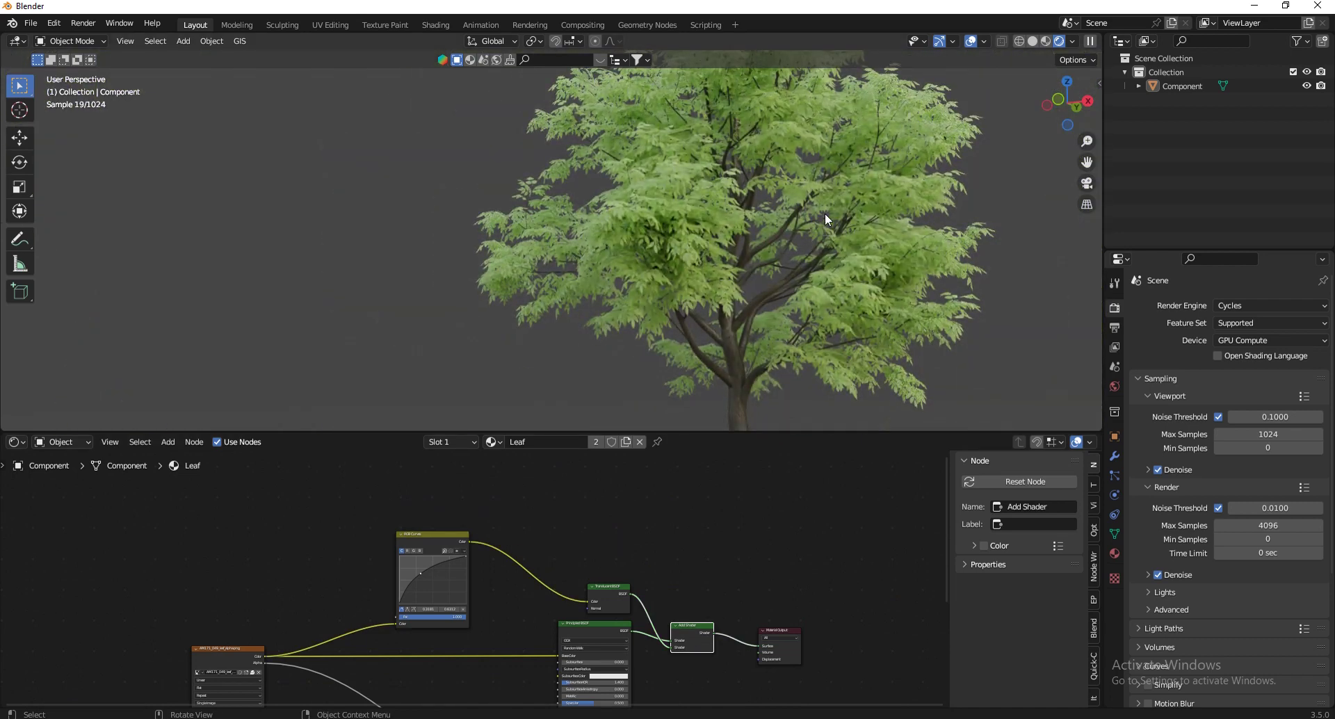
pyautogui.scroll(4, 702, 241)
pyautogui.scroll(3, 407, 598)
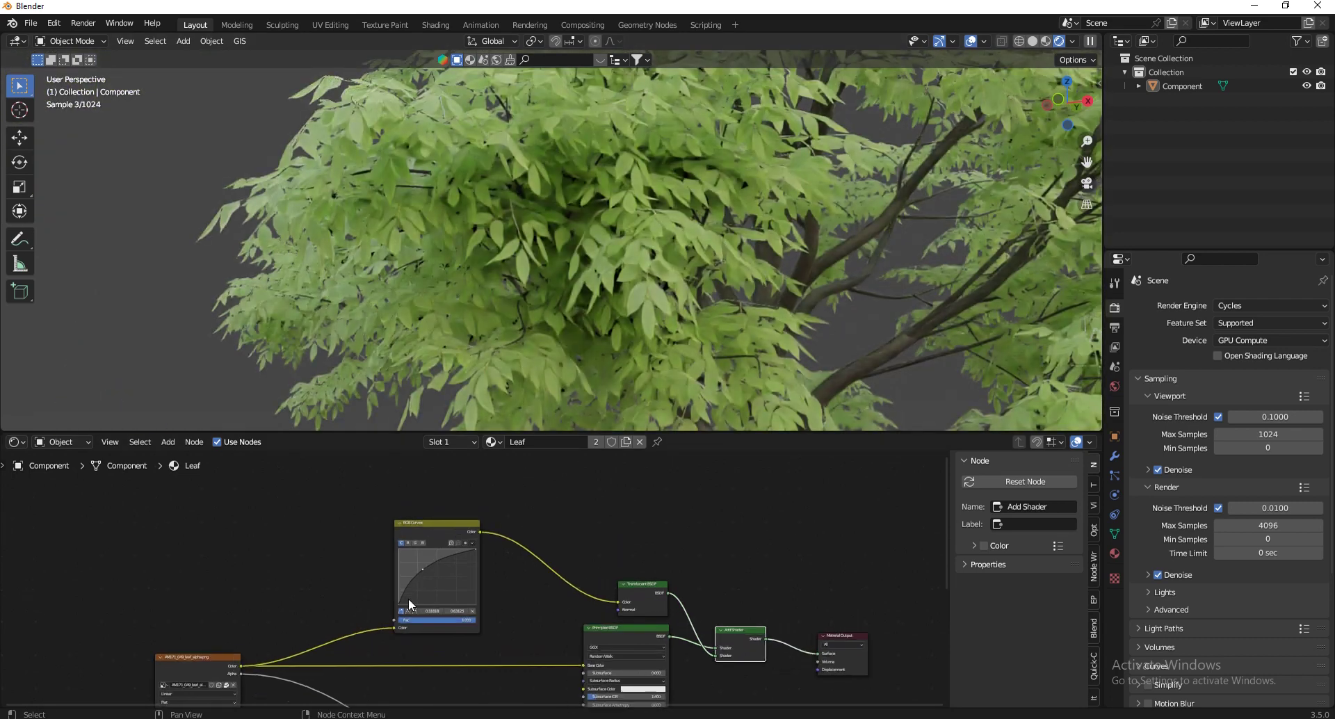
# Lower the RGB Curves control point to 0.5909, 0.4375 and check the darker translucent leaves
pyautogui.moveTo(444, 568); pyautogui.dragTo(464, 587)
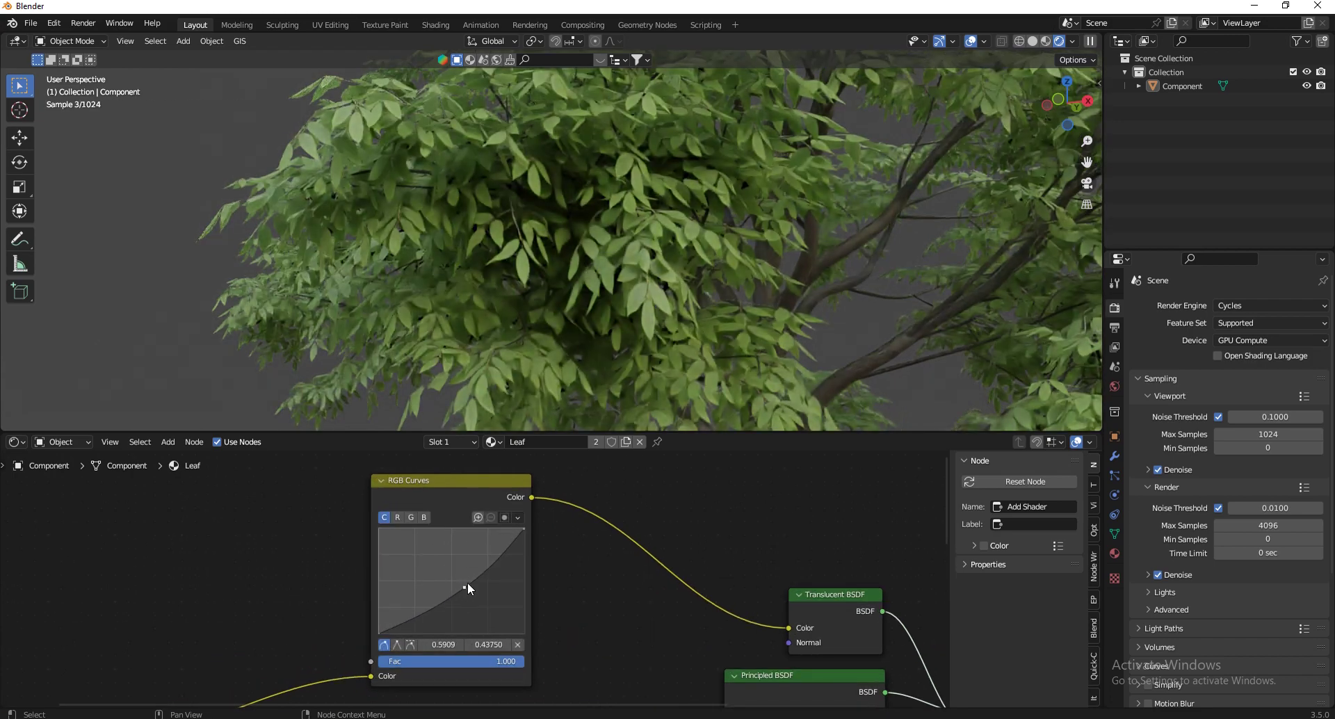
pyautogui.scroll(-5, 557, 272)
pyautogui.scroll(5, 558, 271)
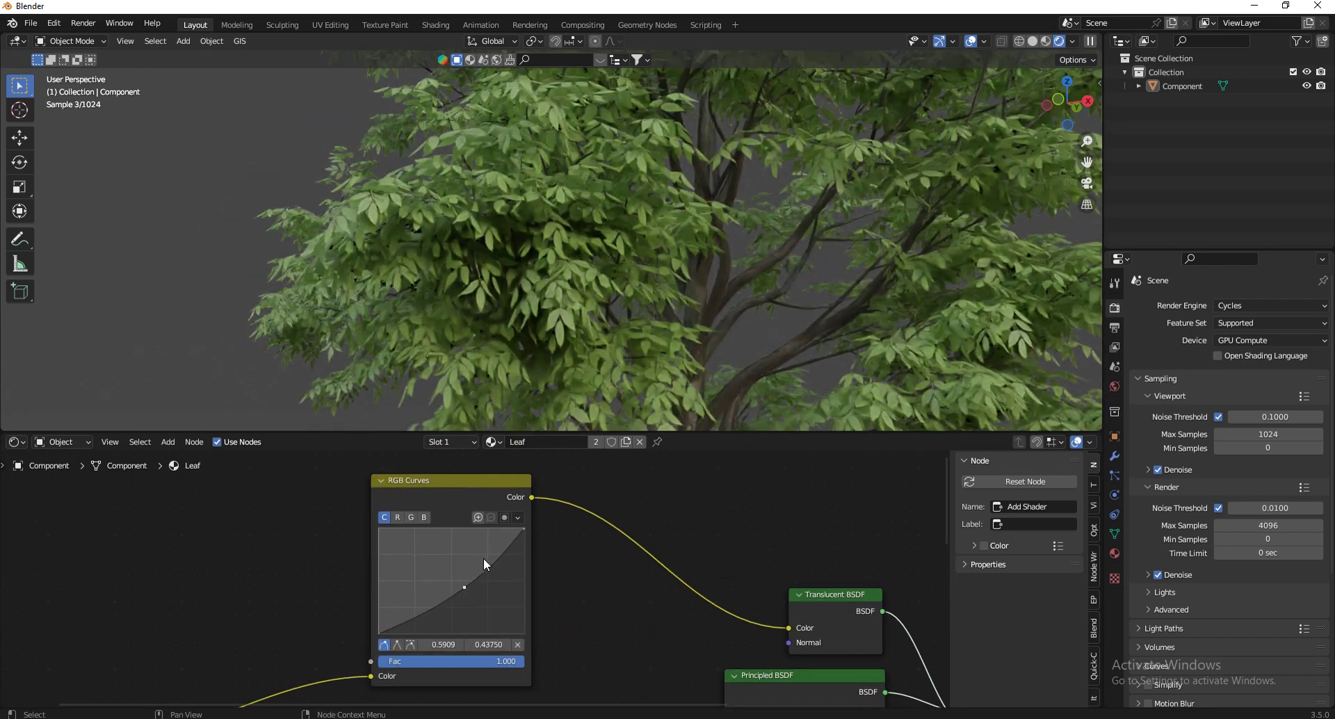
pyautogui.scroll(-3, 487, 566)
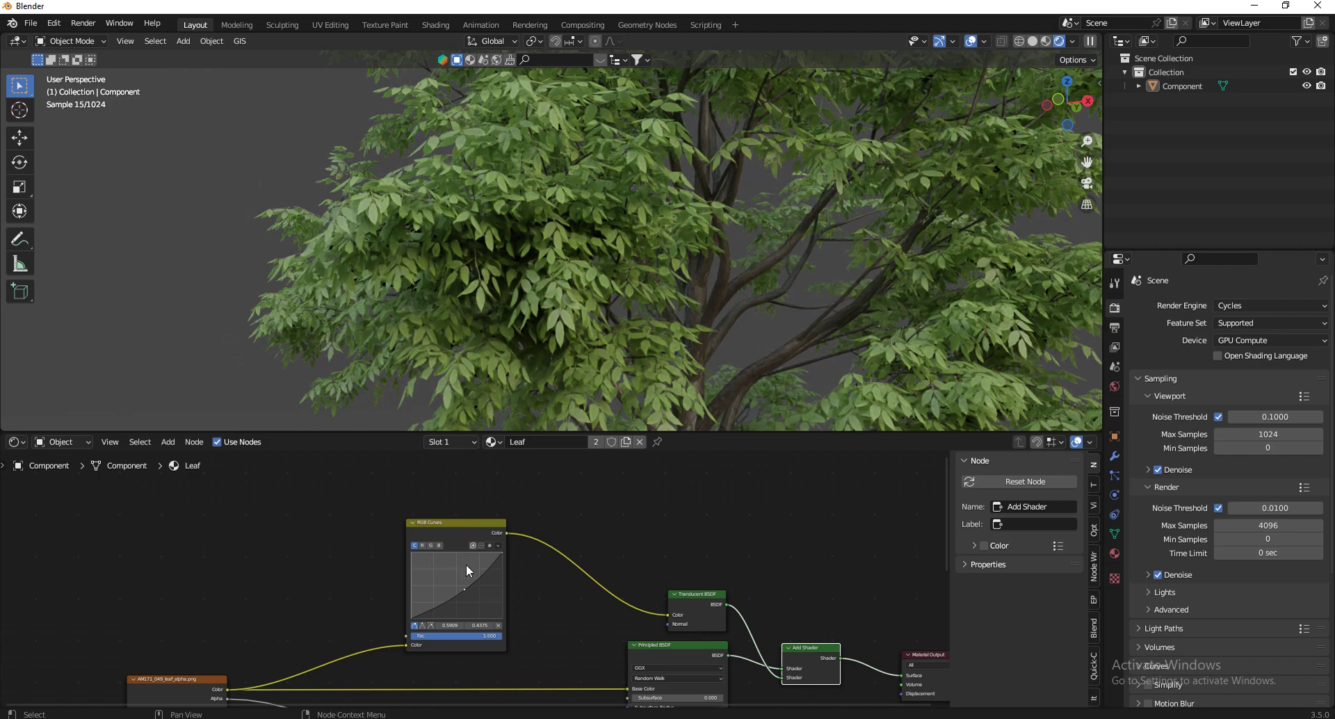
pyautogui.scroll(4, 448, 601)
# Shape the RGB Curves with control points at 0.2818, 0.1187; 0.4590, 0.5125; and 0.8318, 0.6500, and check the tree
pyautogui.moveTo(413, 645); pyautogui.dragTo(417, 653)
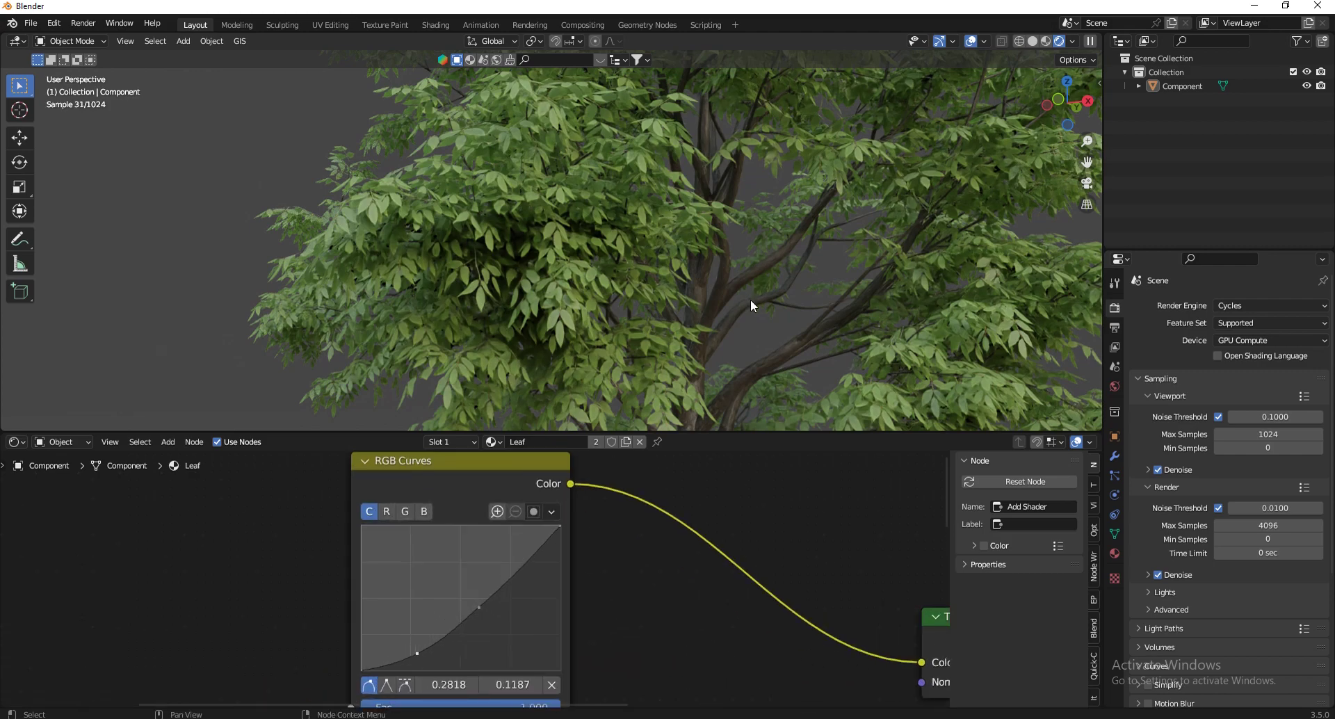
pyautogui.moveTo(470, 607); pyautogui.dragTo(452, 596)
pyautogui.click(498, 561)
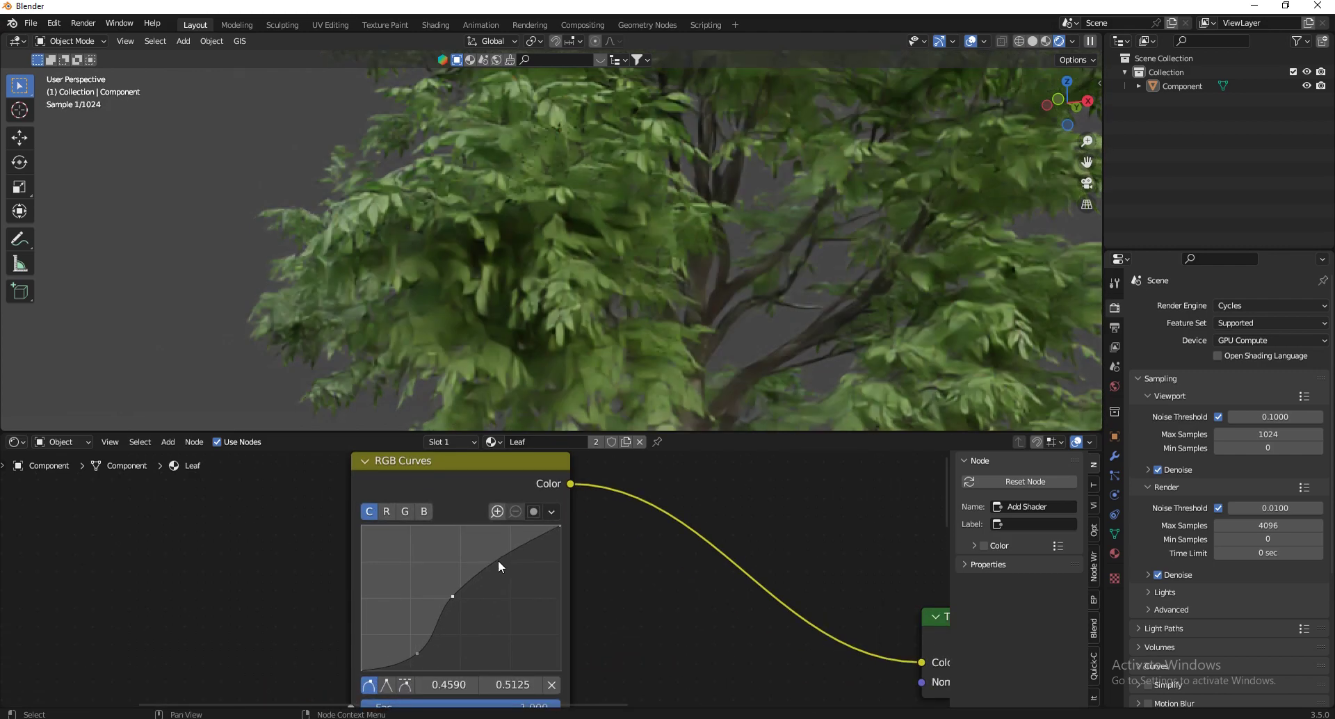
pyautogui.moveTo(506, 557); pyautogui.dragTo(527, 573)
pyautogui.scroll(-5, 609, 373)
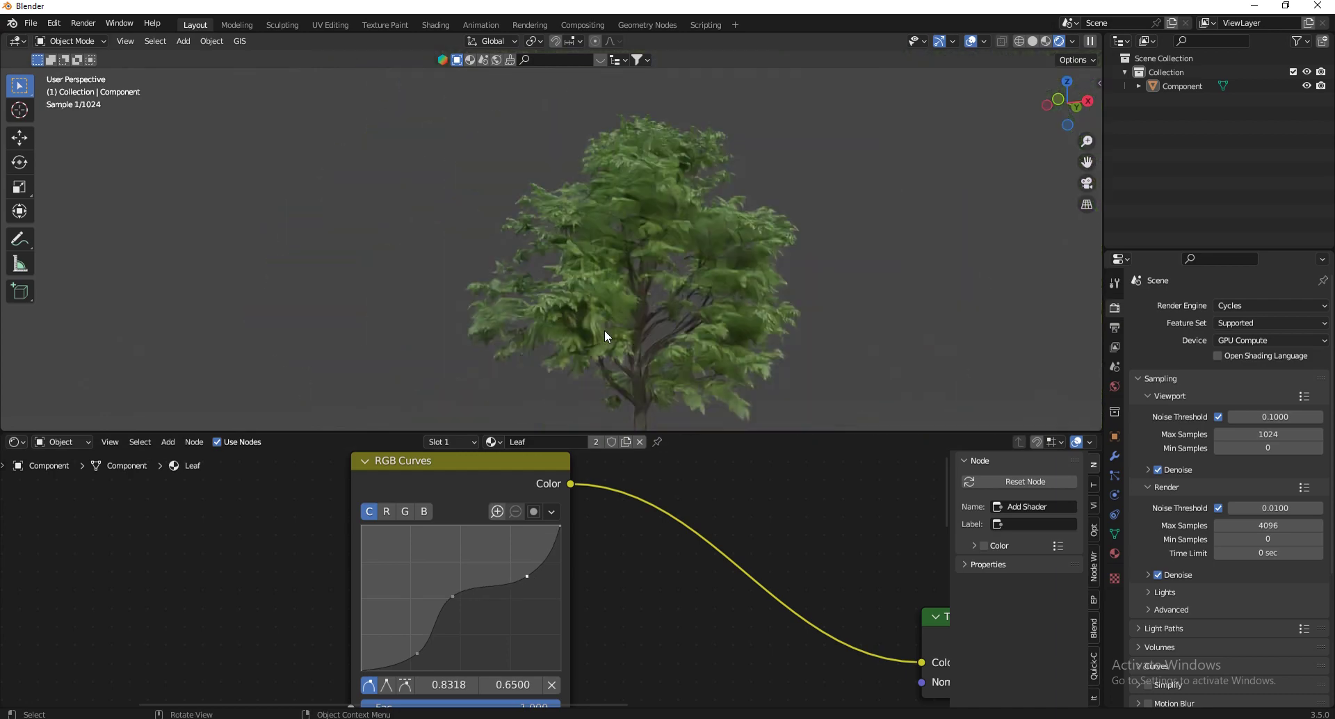
pyautogui.scroll(-2, 386, 510)
pyautogui.scroll(4, 386, 510)
pyautogui.scroll(-2, 405, 557)
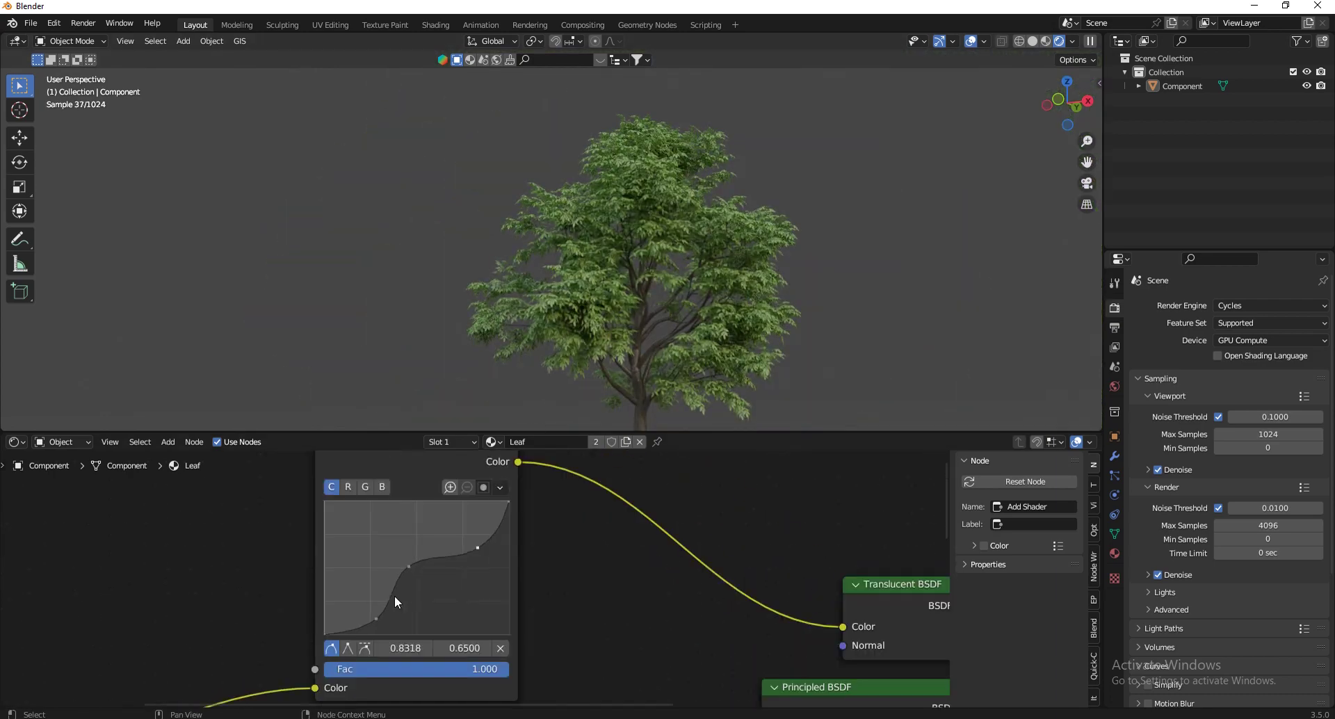
# Preview the RGB Curves output alone and compare the leaves up close with the node muted and unmuted
pyautogui.keyDown('ctrl'); pyautogui.keyDown('shift'); pyautogui.click(427, 461); pyautogui.keyUp('shift'); pyautogui.keyUp('ctrl')
pyautogui.scroll(10, 588, 361)
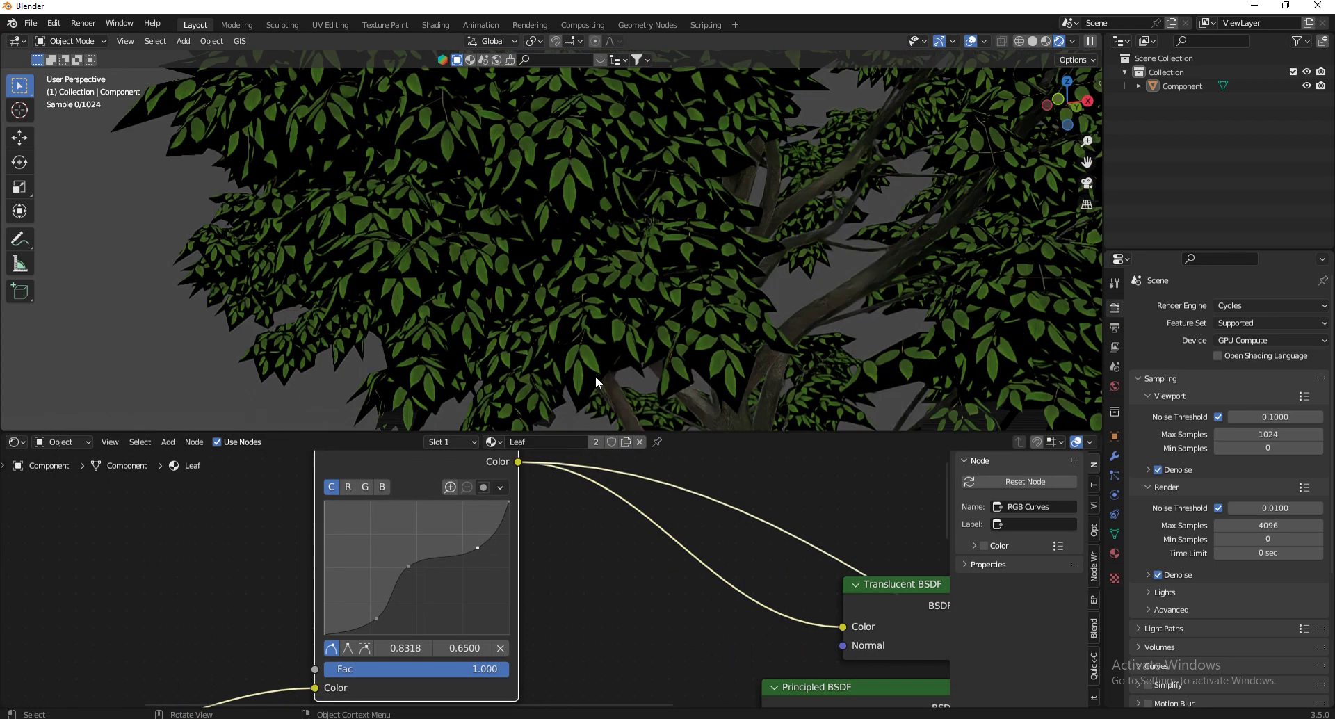
pyautogui.hotkey('shift', '`')
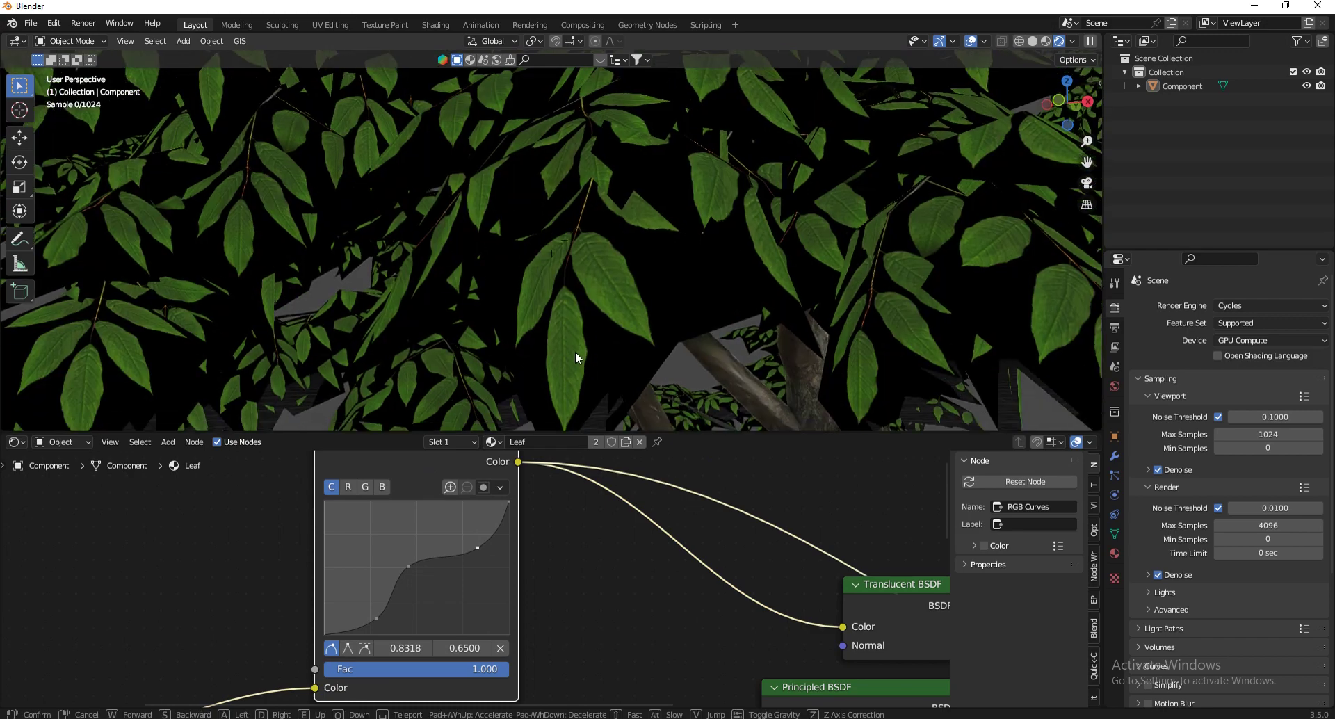
pyautogui.press('w')
pyautogui.press('s')
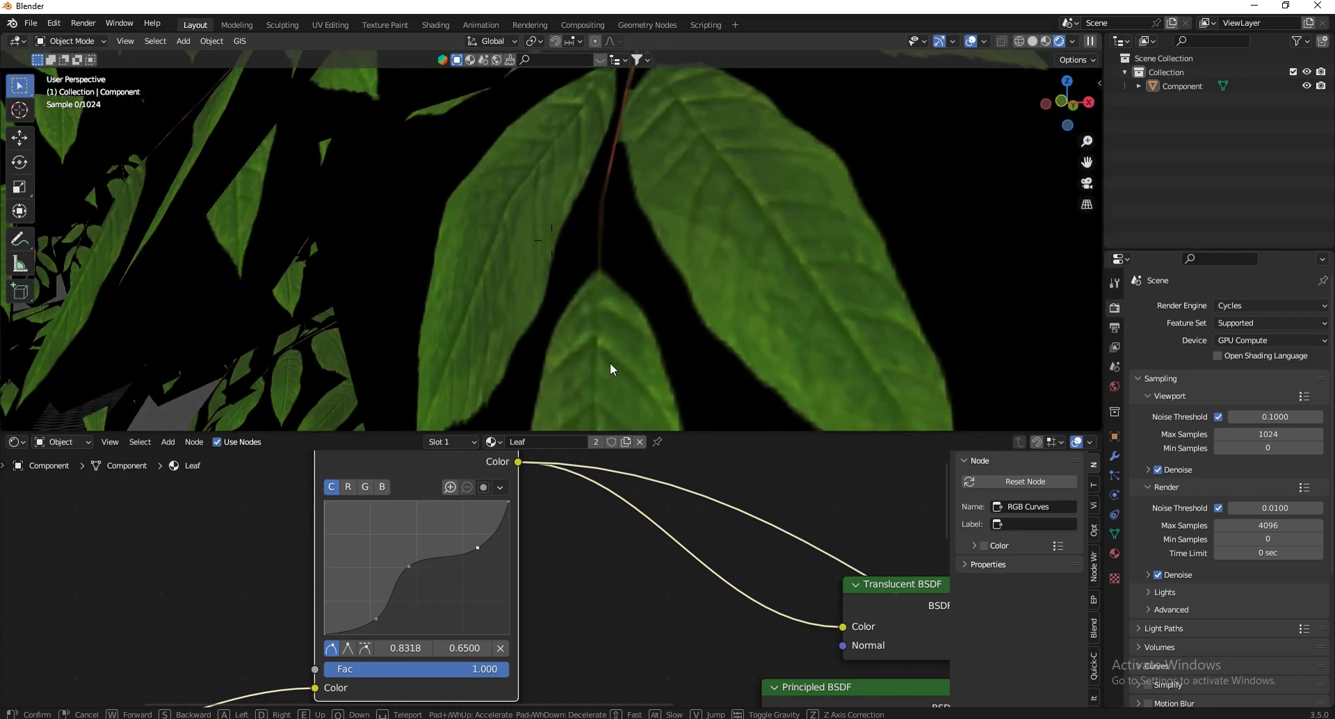
pyautogui.click(536, 528)
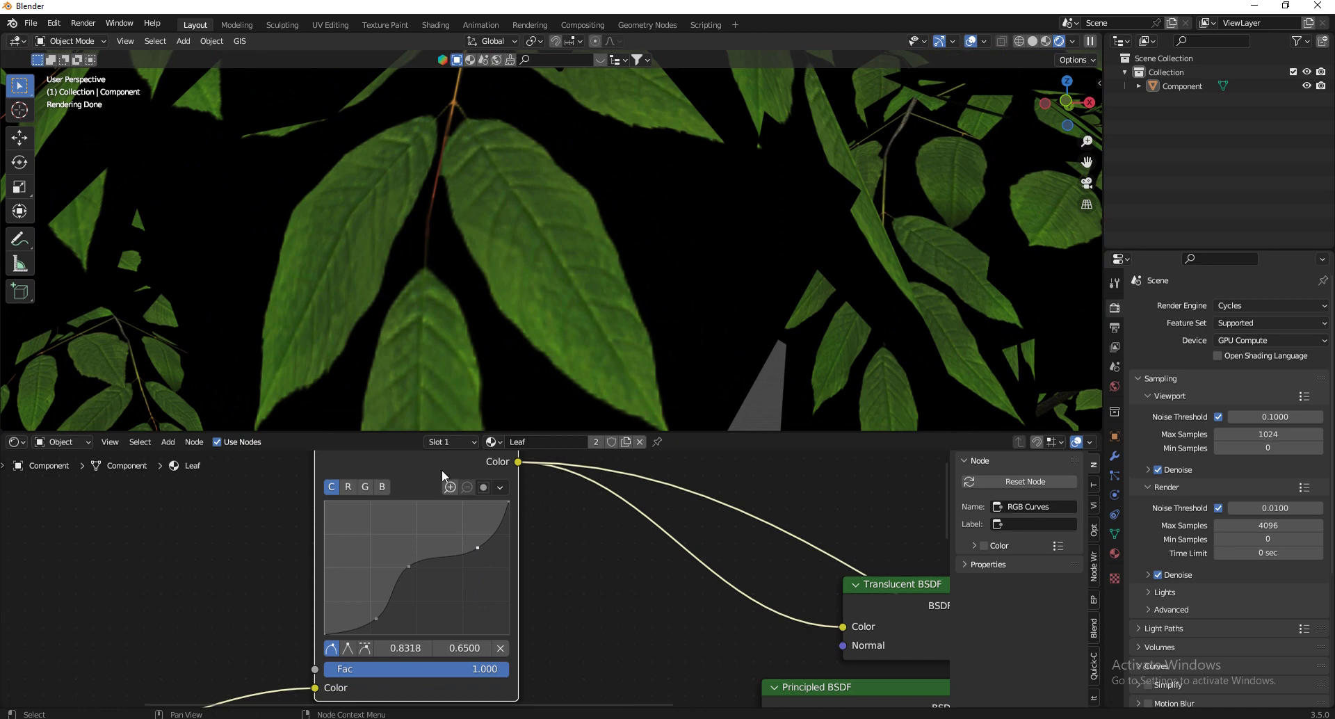
pyautogui.press('m')
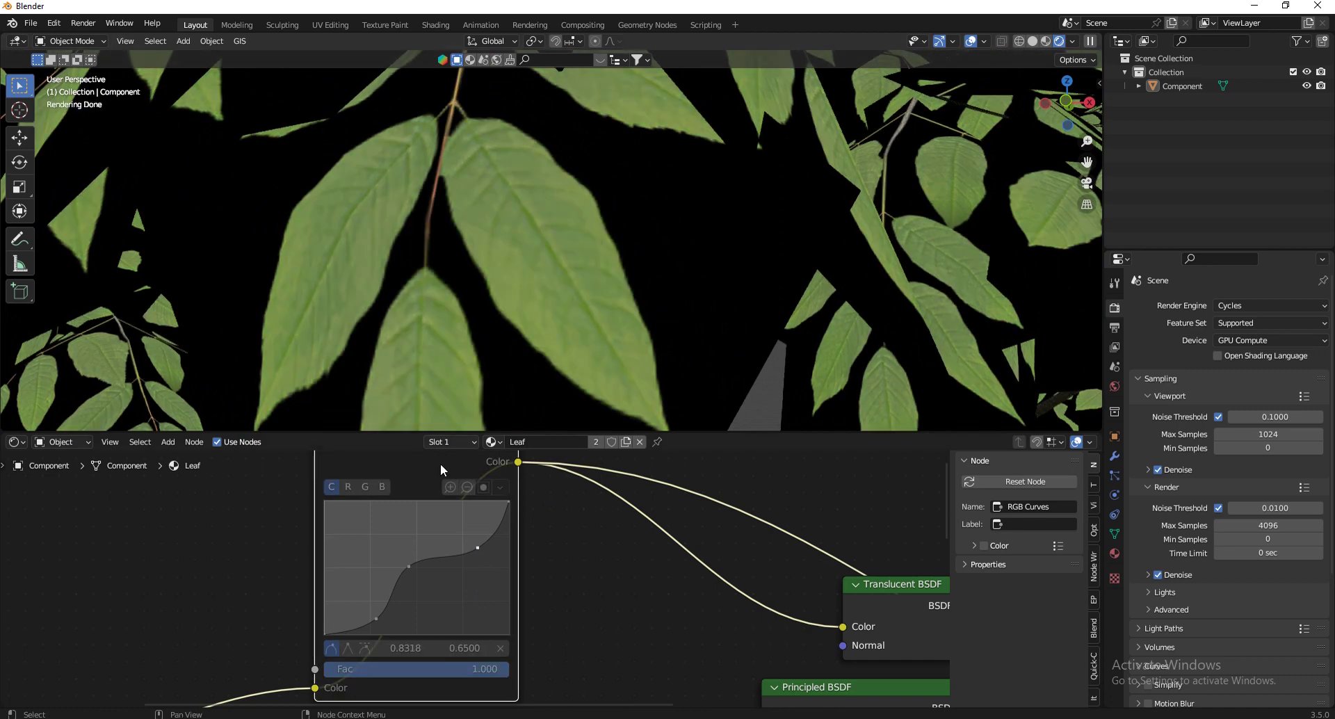
pyautogui.press('m')
# Reshape the RGB Curves with a raised middle point, a lowered upper point and a lower point at 0.2000, 0.1500, and compare it muted
pyautogui.scroll(2, 391, 613)
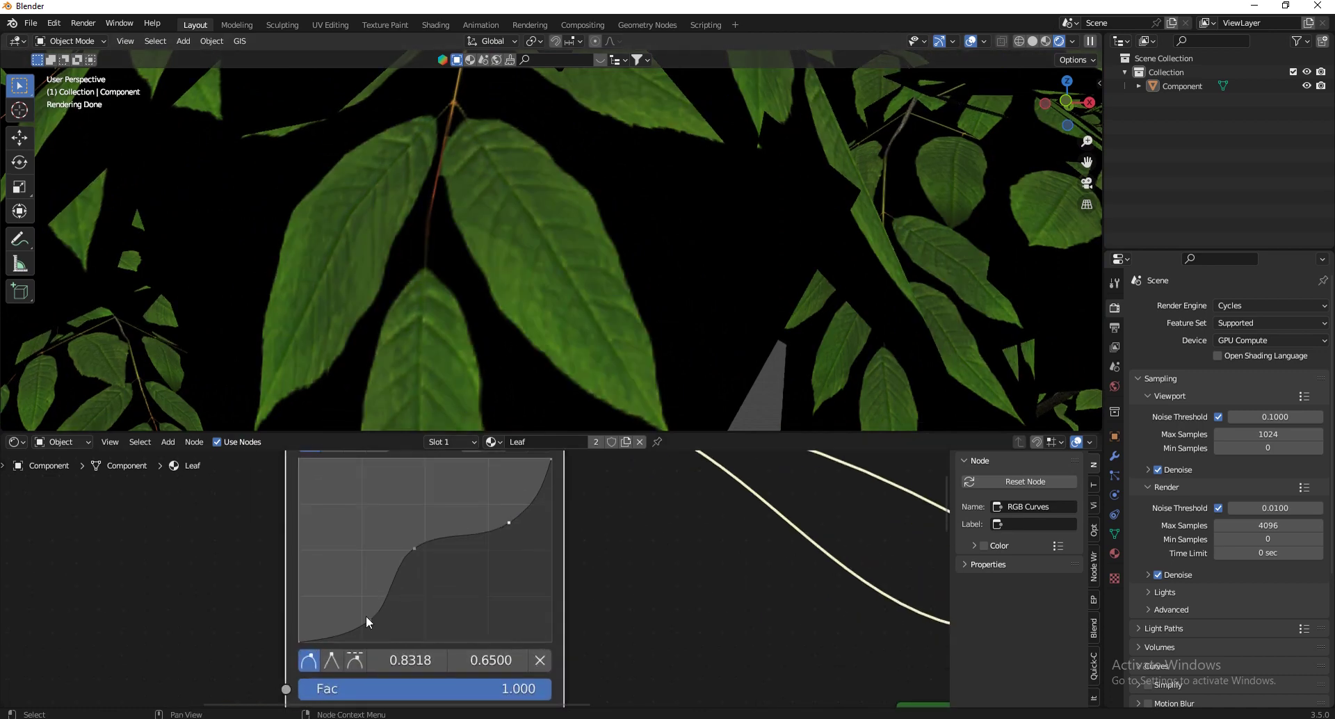
pyautogui.click(351, 616)
pyautogui.moveTo(414, 548); pyautogui.dragTo(407, 523)
pyautogui.moveTo(509, 522); pyautogui.dragTo(506, 542)
pyautogui.moveTo(351, 617)
pyautogui.mouseDown()
pyautogui.moveTo(327, 608)
pyautogui.moveTo(363, 625)
pyautogui.moveTo(348, 614)
pyautogui.mouseUp()
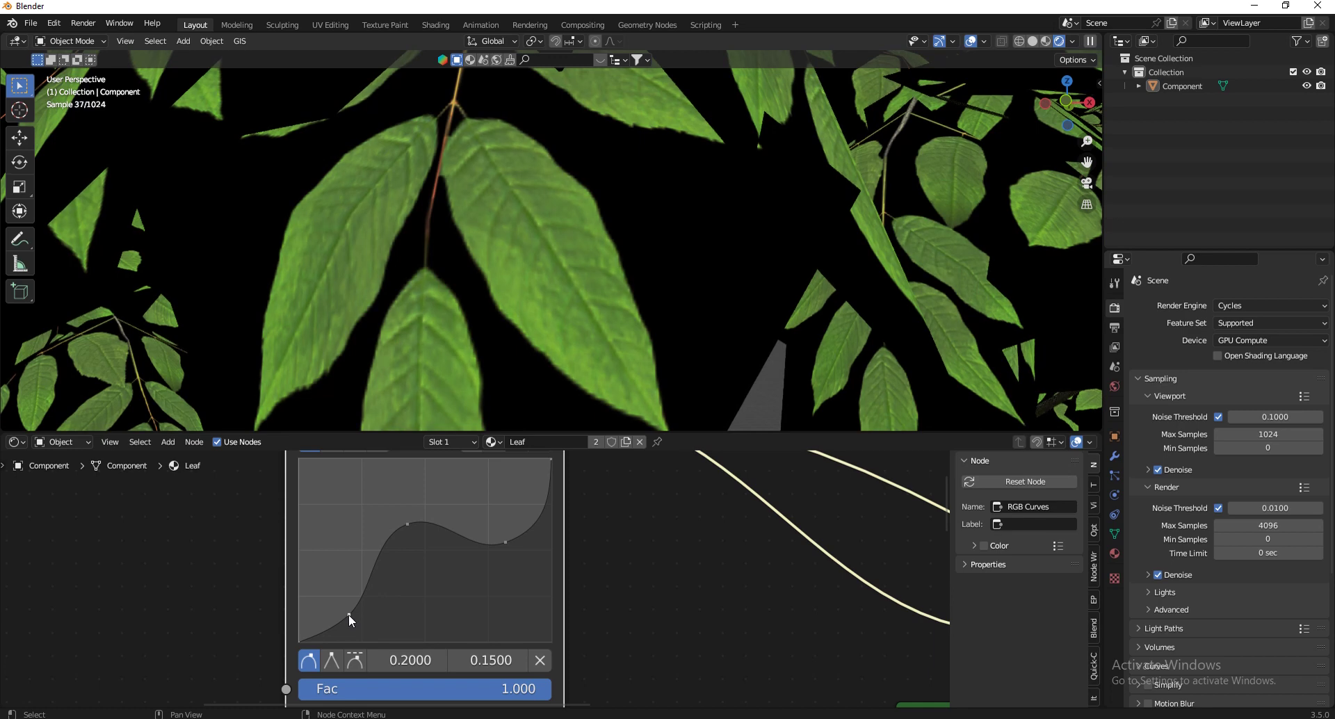
pyautogui.scroll(-2, 389, 577)
pyautogui.press('m')
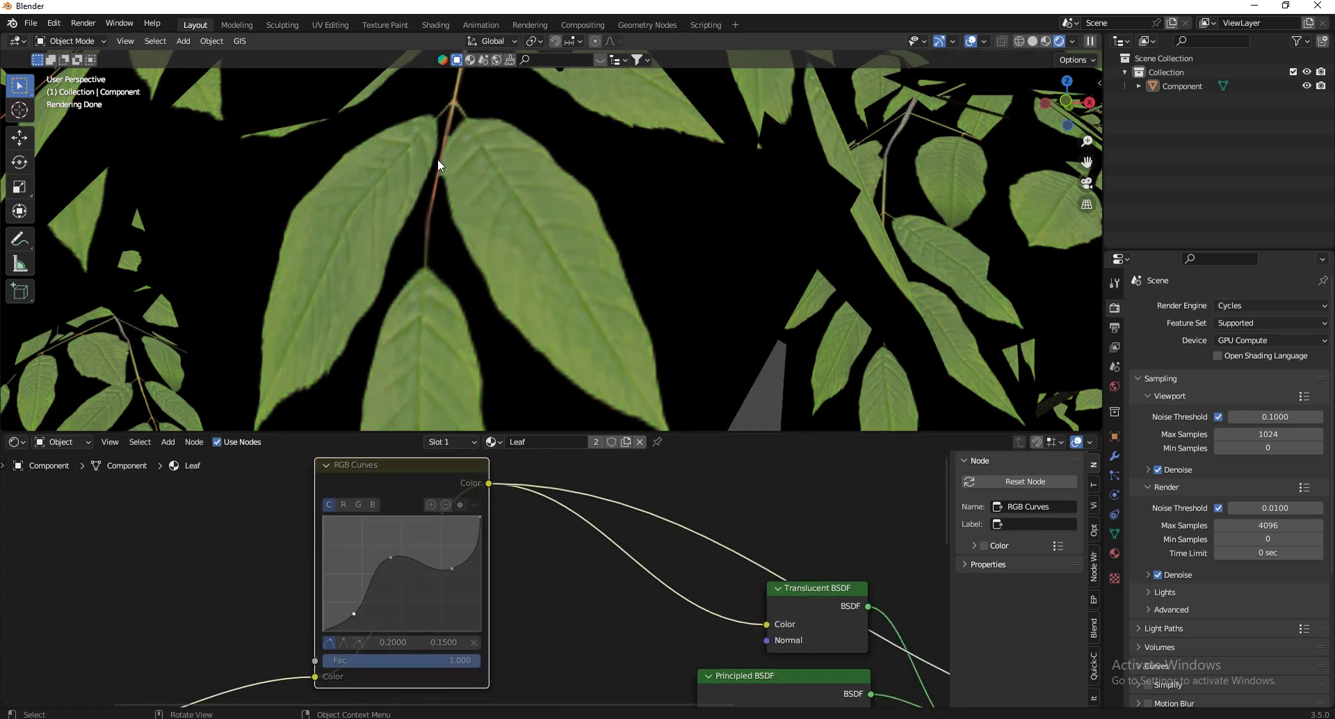
pyautogui.press('m')
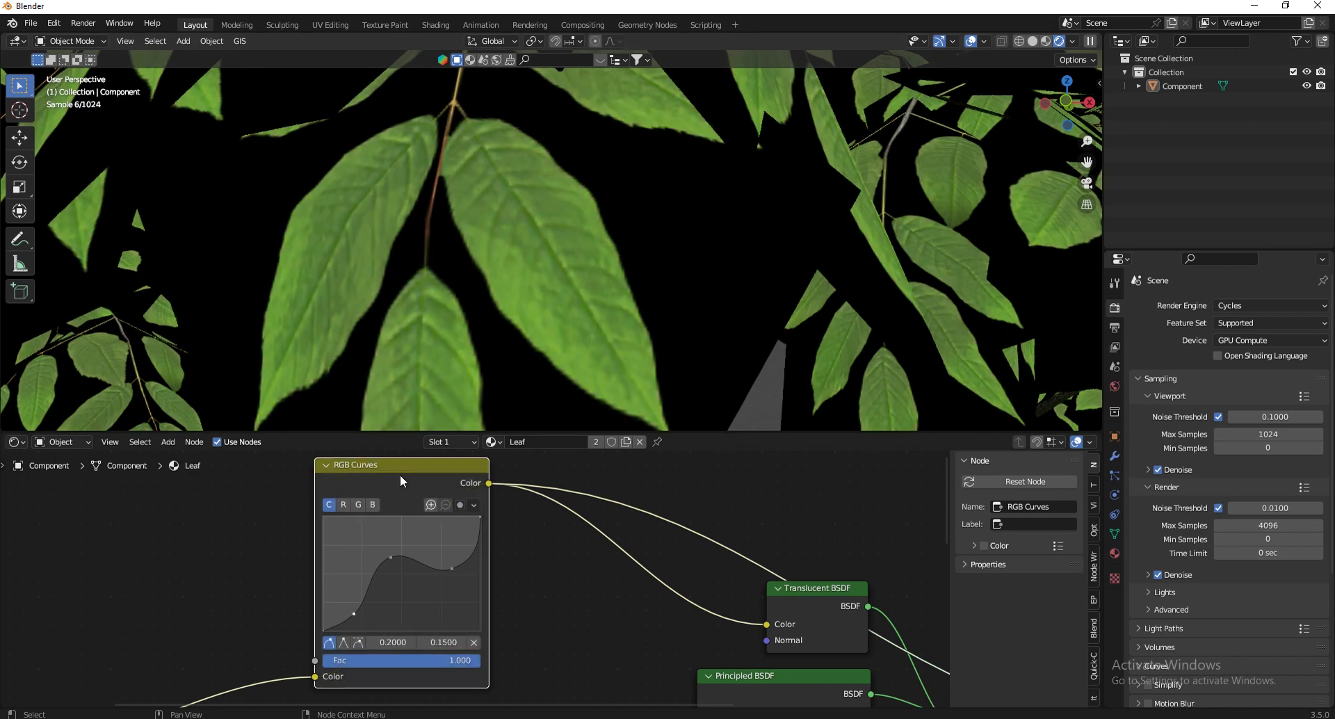
# Connect the Add Shader back to the Material Output and check the whole tree
pyautogui.scroll(-3, 431, 577)
pyautogui.scroll(-2, 591, 637)
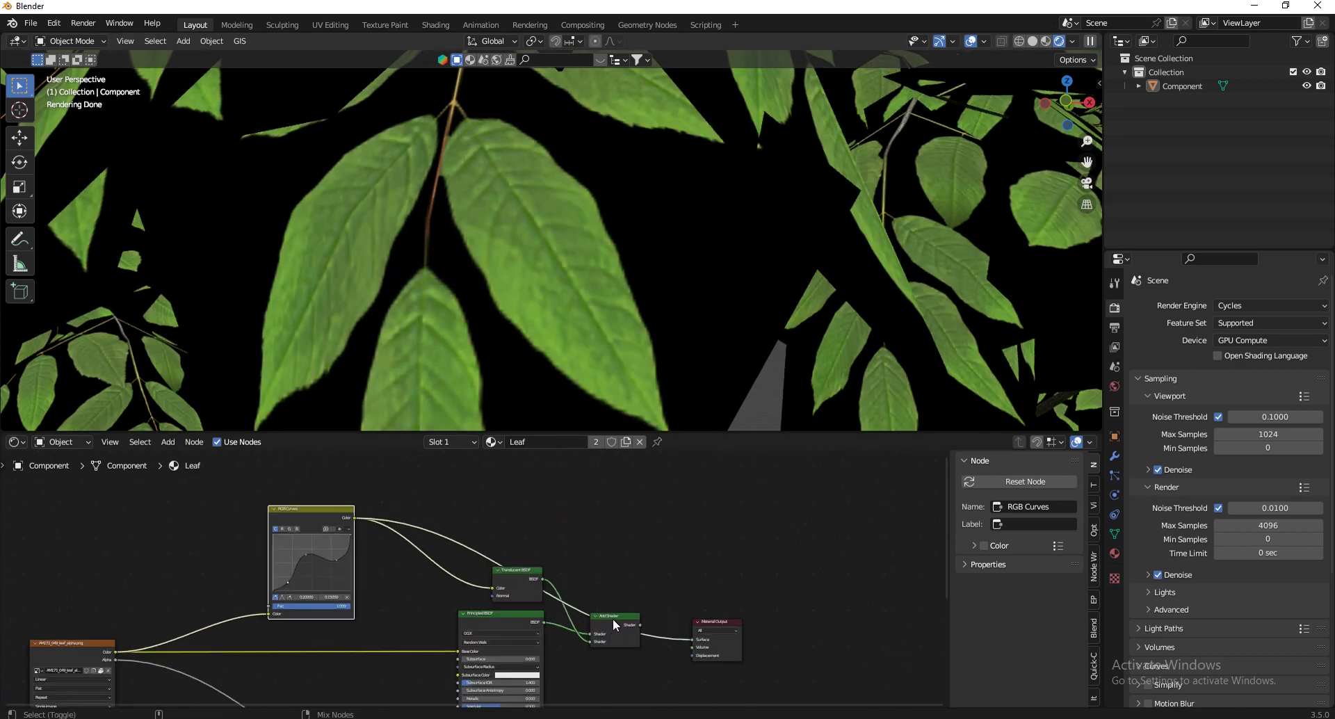
pyautogui.click(611, 619)
pyautogui.scroll(-5, 640, 278)
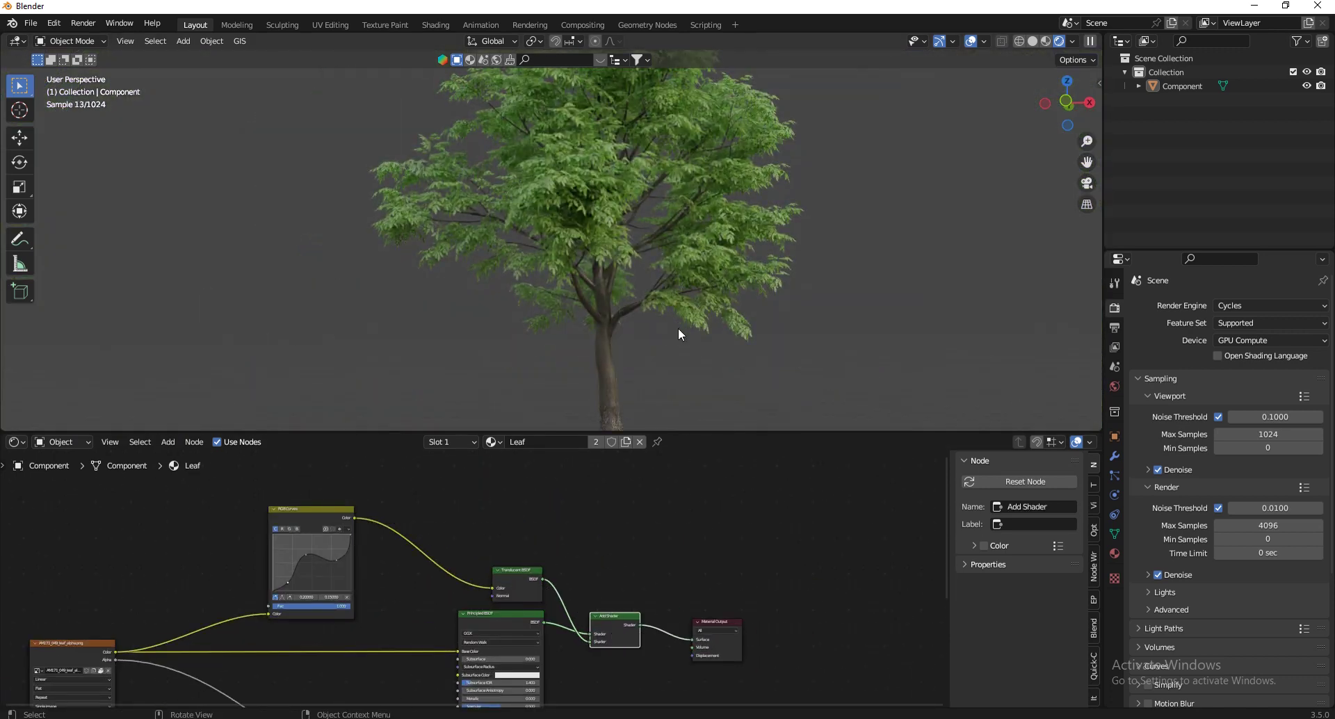
pyautogui.scroll(5, 630, 205)
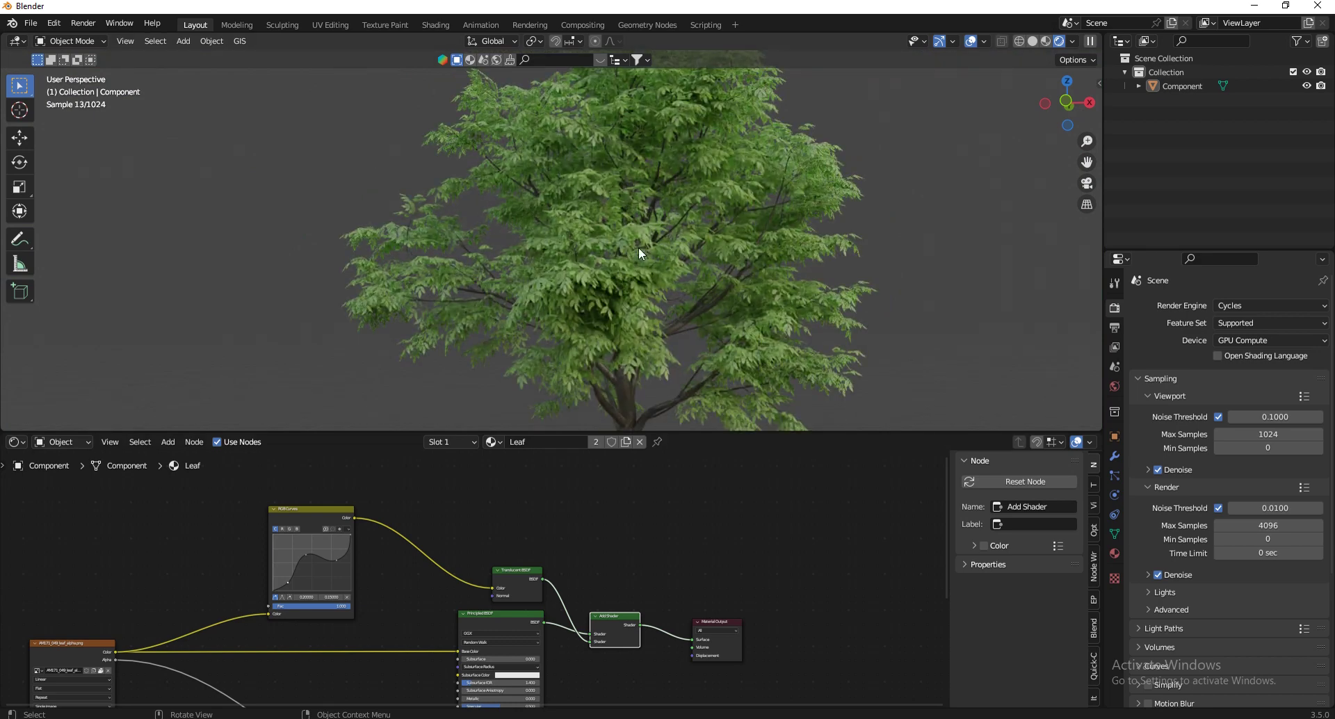
# Compare the tree's foliage with the RGB Curves node muted and unmuted
pyautogui.click(326, 516)
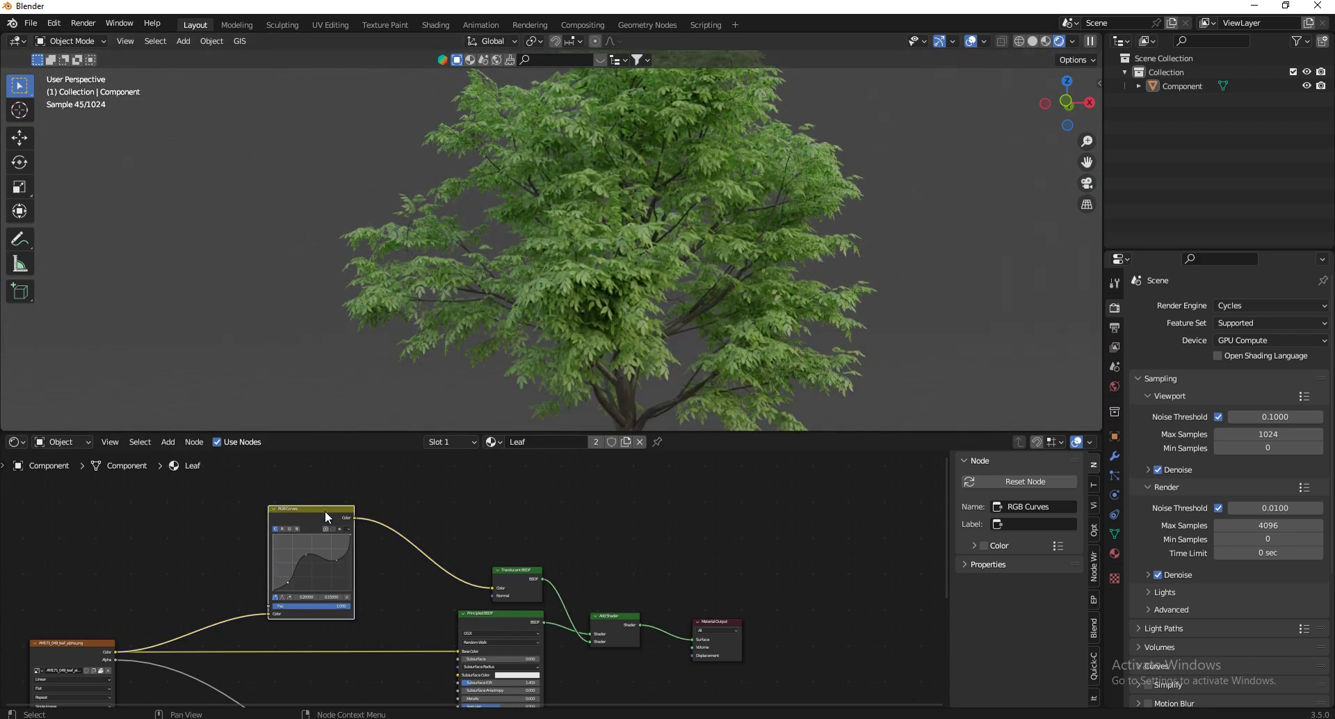
pyautogui.press('m')
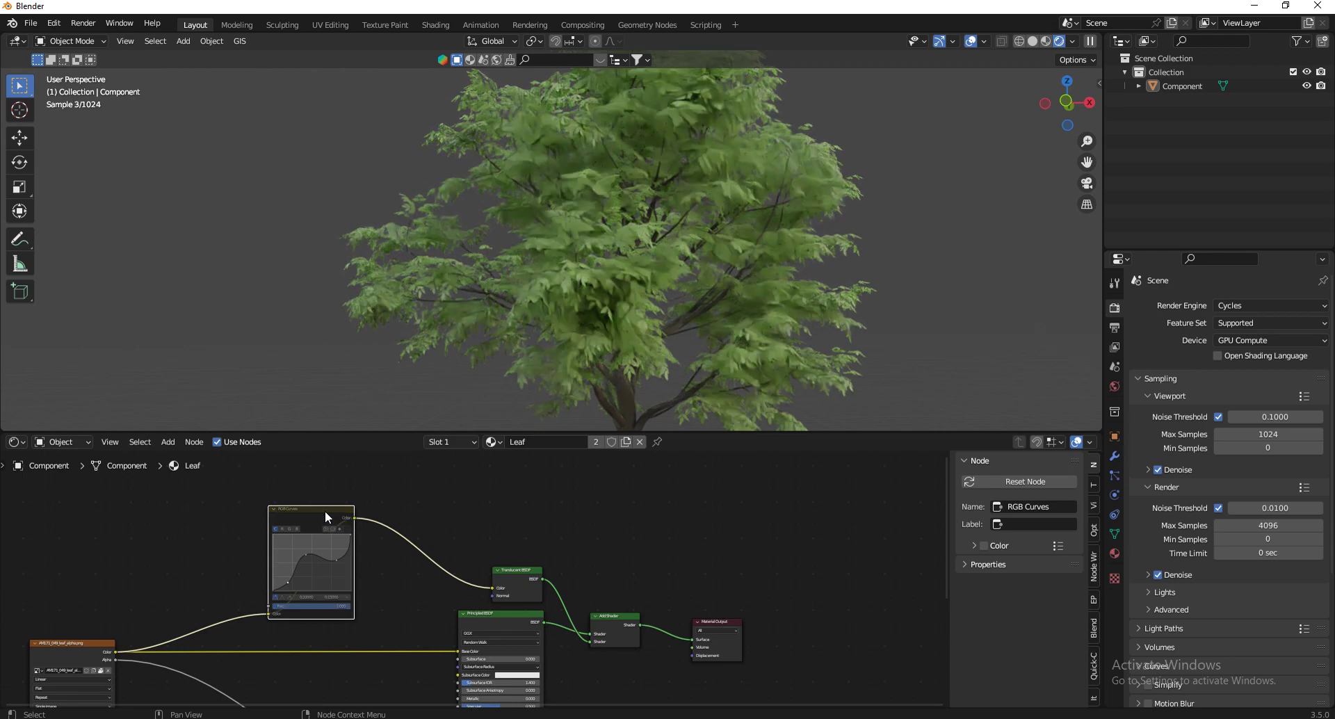
pyautogui.press('m')
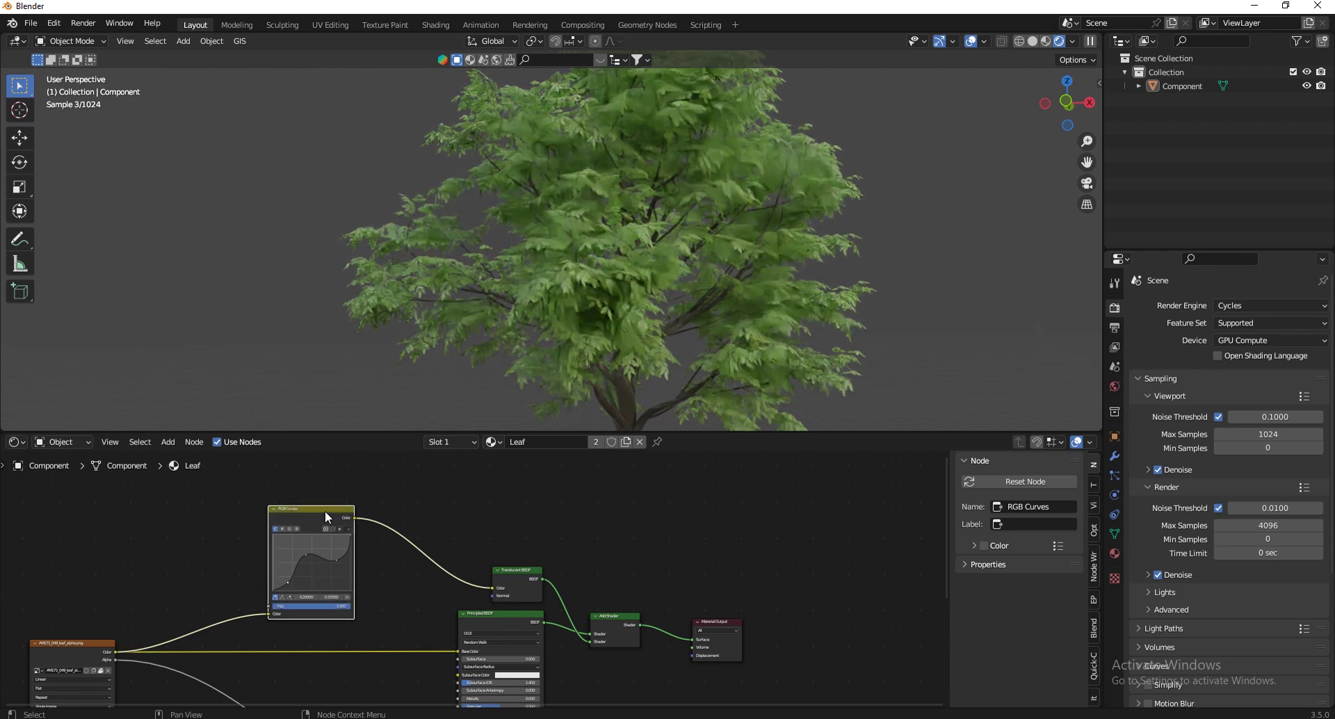
pyautogui.press('m')
pyautogui.press('m')
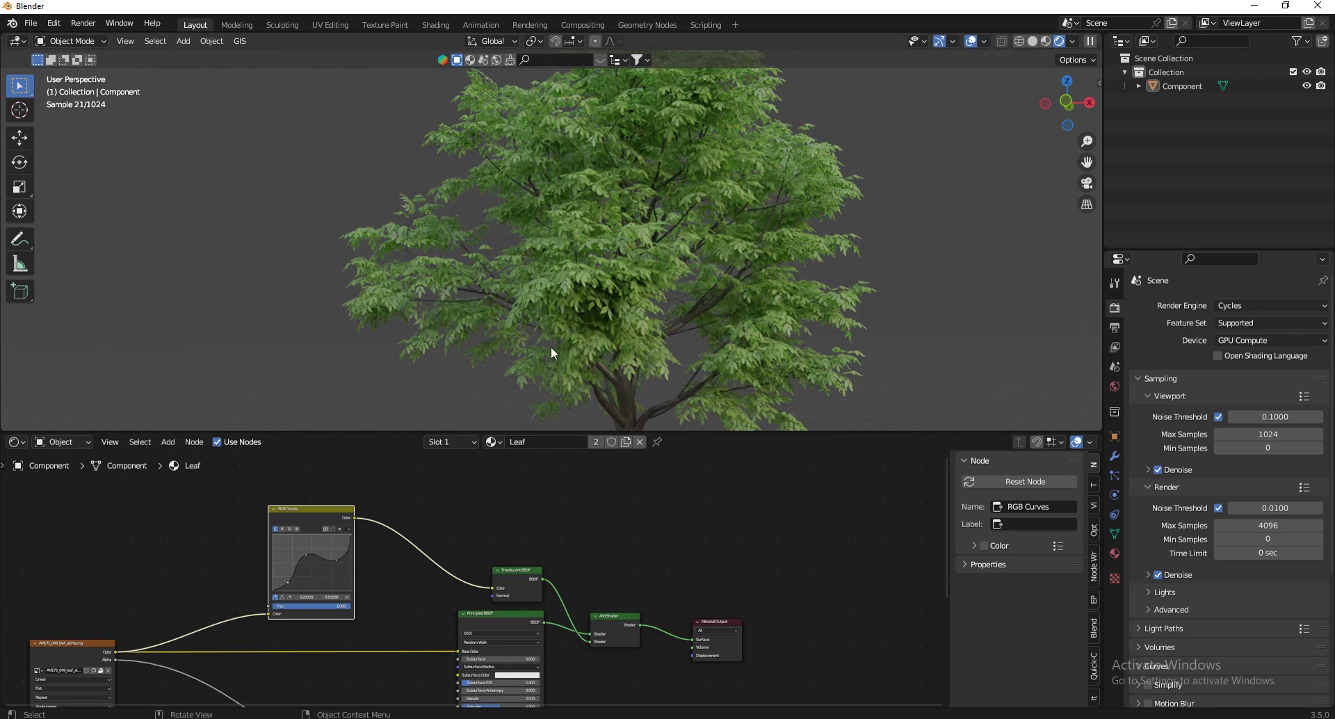
# Insert a Hue Saturation Value node between the RGB Curves and the Translucent BSDF's Color input
pyautogui.scroll(3, 550, 352)
pyautogui.hotkey('shift', 'a')
pyautogui.write('H')
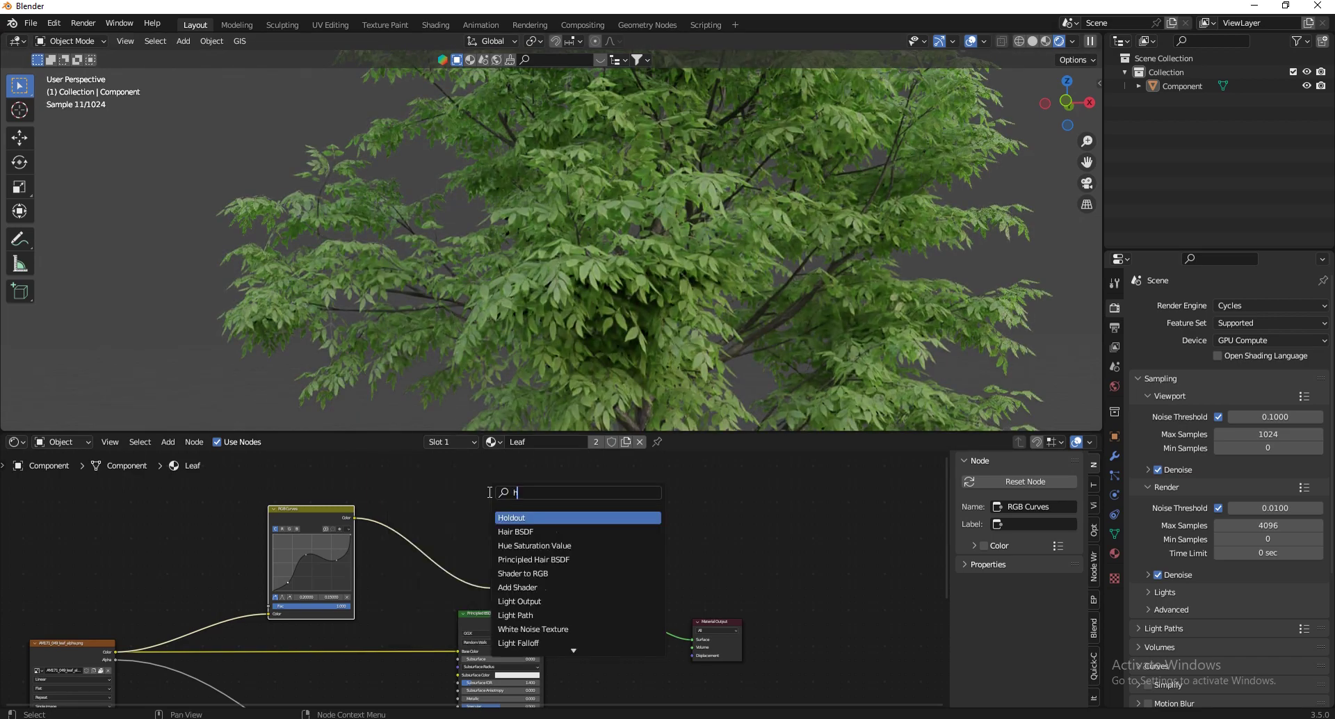
pyautogui.write('ue')
pyautogui.press('Return')
pyautogui.click(428, 547)
pyautogui.scroll(4, 428, 547)
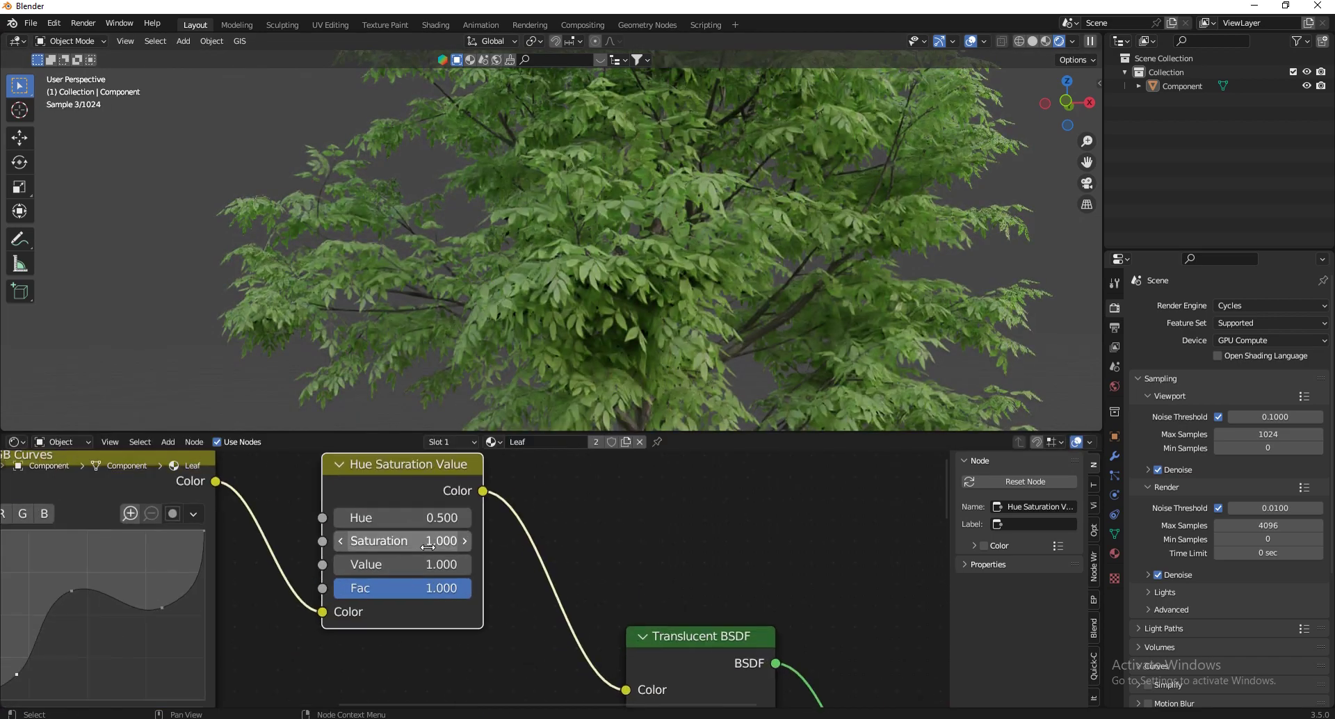
# Try Value 0, Saturation 0 and shifted Hue settings on the Hue Saturation Value node, cancelling each change
pyautogui.moveTo(389, 564); pyautogui.dragTo(633, 409)
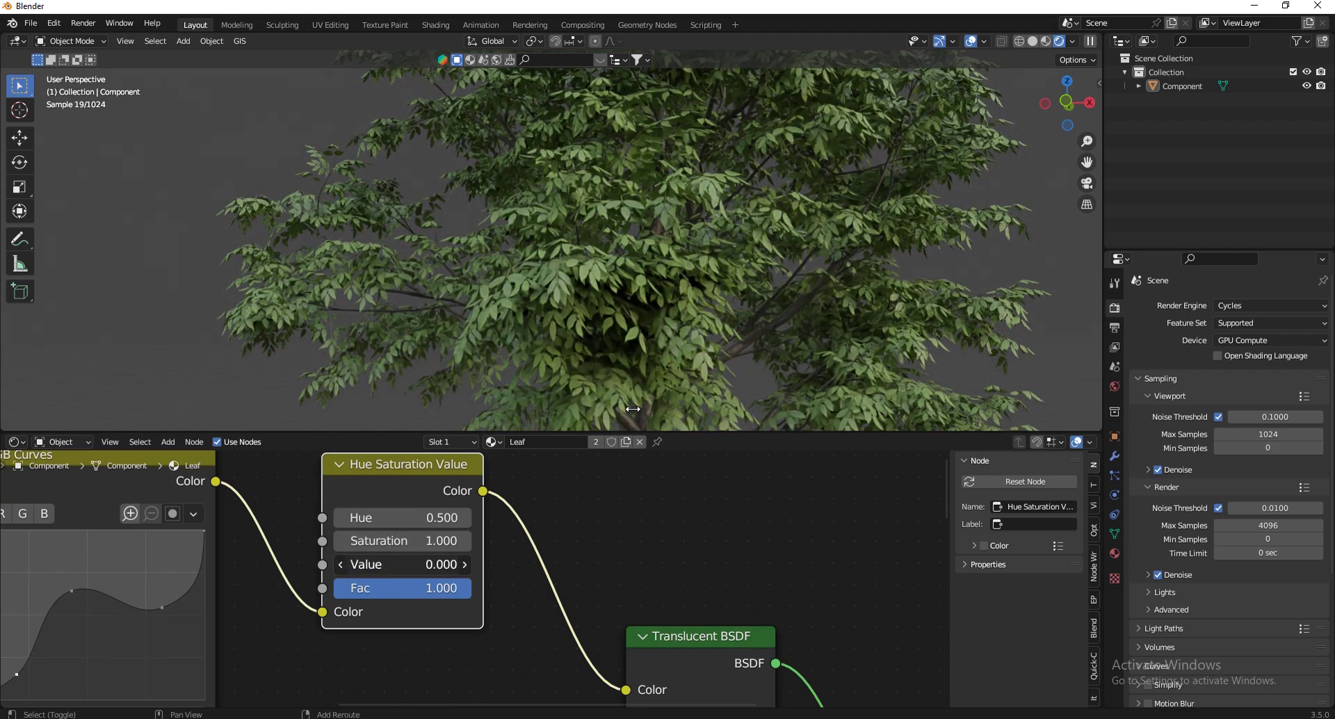
pyautogui.rightClick(633, 409)
pyautogui.moveTo(398, 539); pyautogui.dragTo(567, 365)
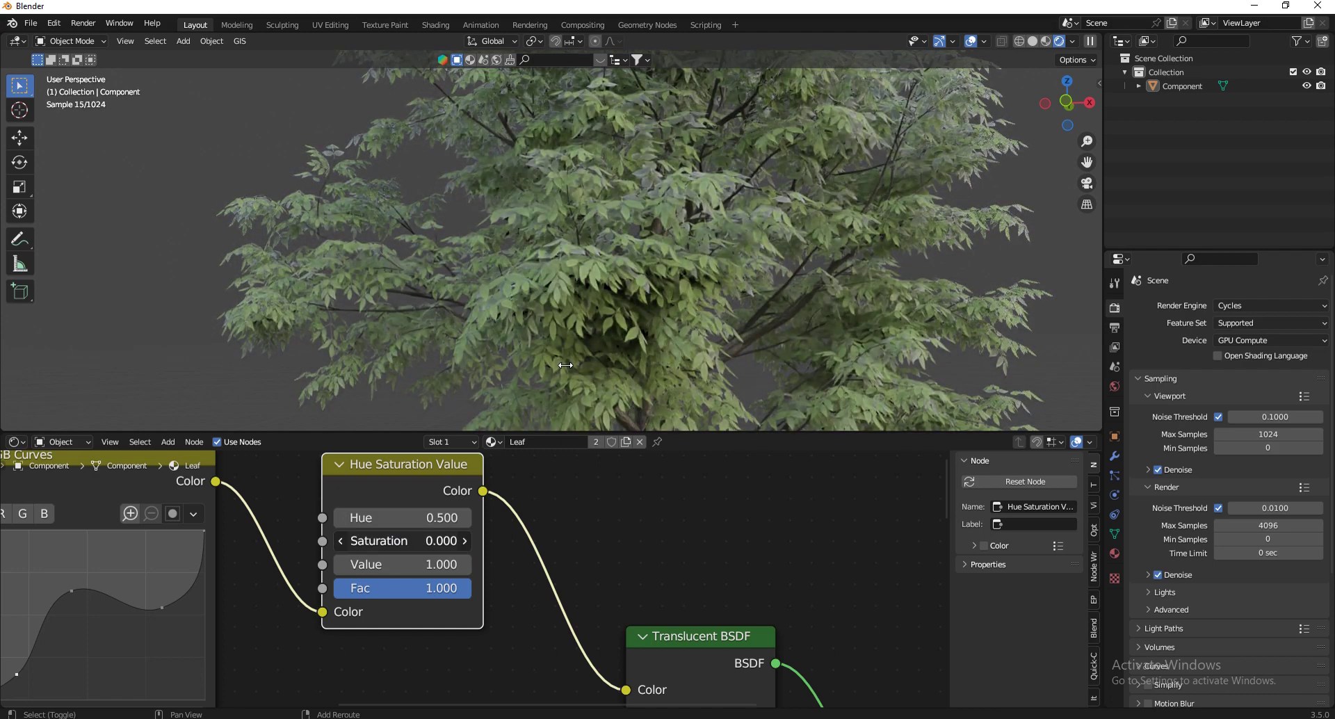
pyautogui.rightClick(564, 364)
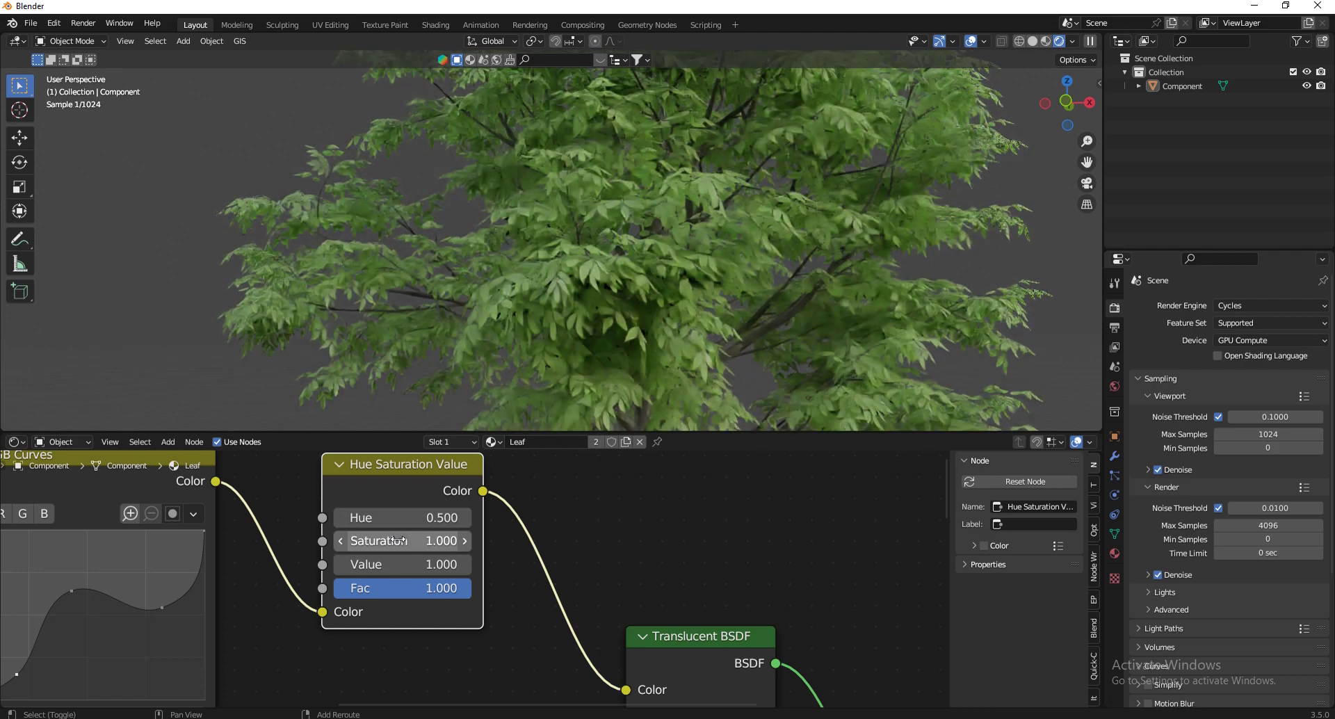
pyautogui.moveTo(393, 518); pyautogui.dragTo(689, 368)
pyautogui.rightClick(689, 368)
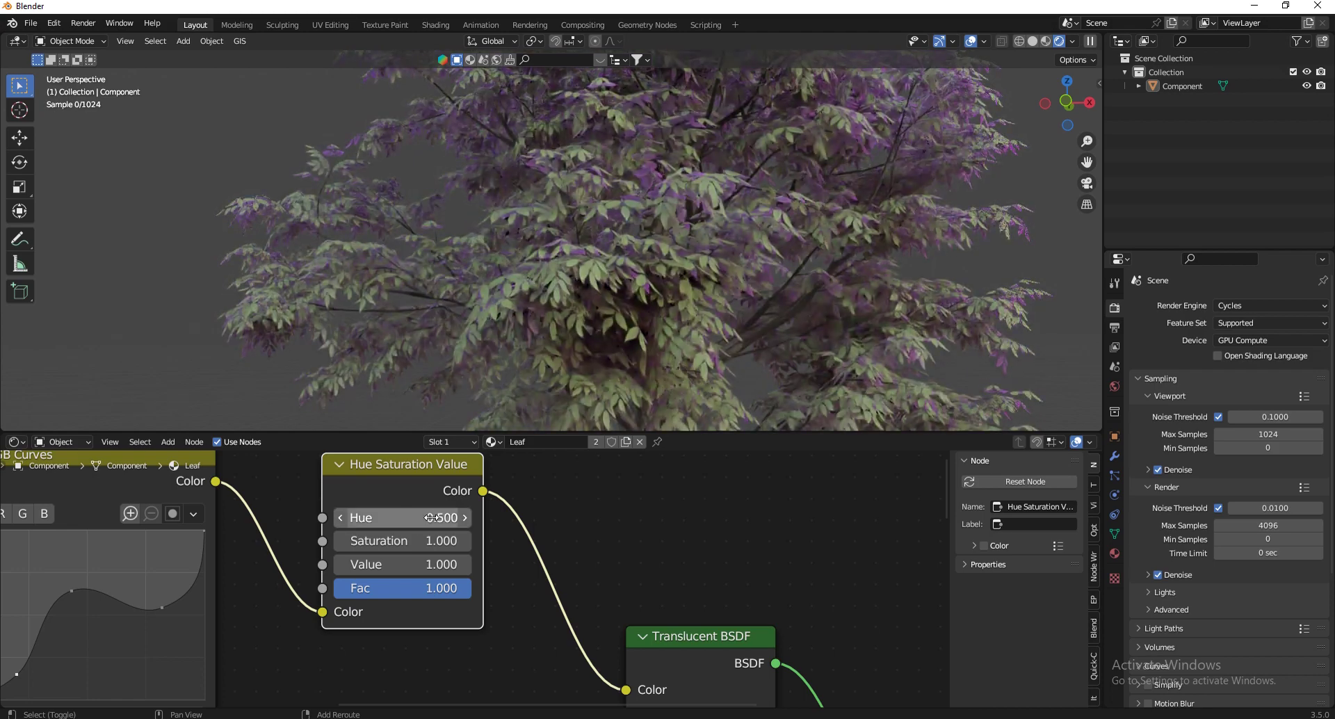
pyautogui.scroll(-2, 548, 537)
pyautogui.scroll(2, 420, 510)
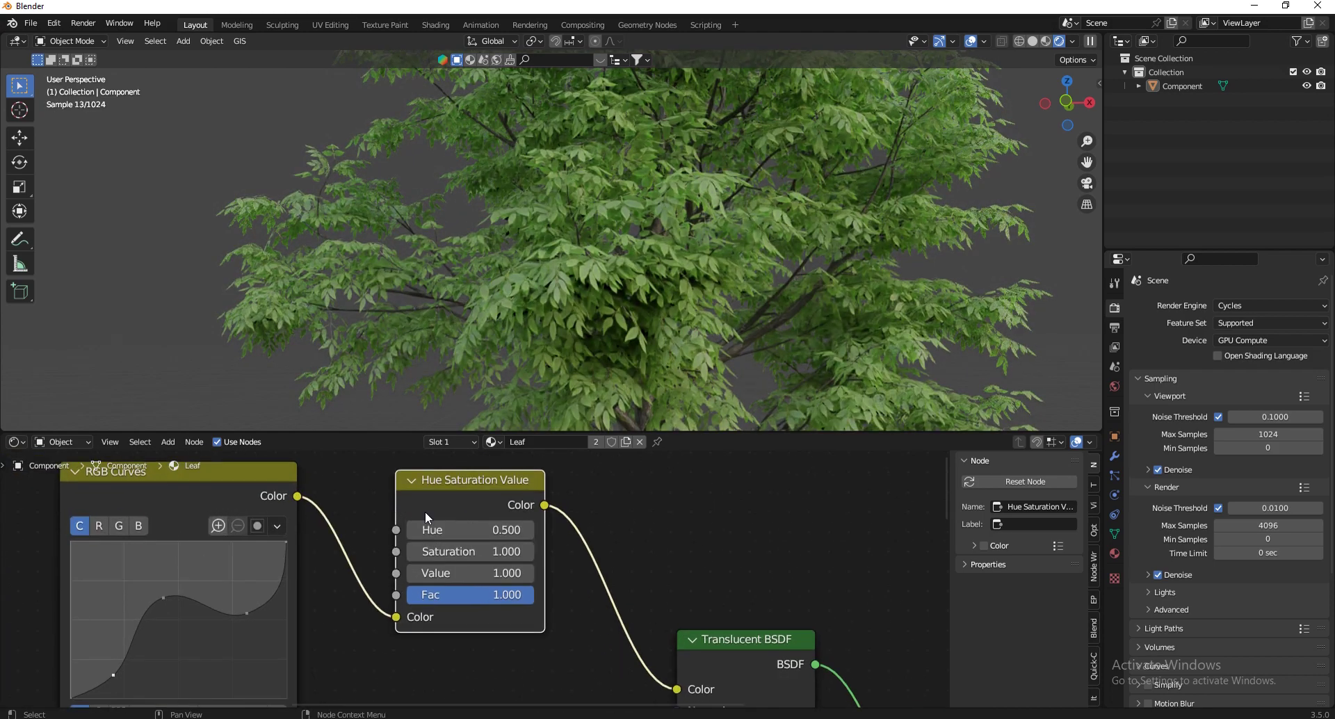
pyautogui.moveTo(435, 529); pyautogui.dragTo(514, 530)
pyautogui.rightClick(484, 530)
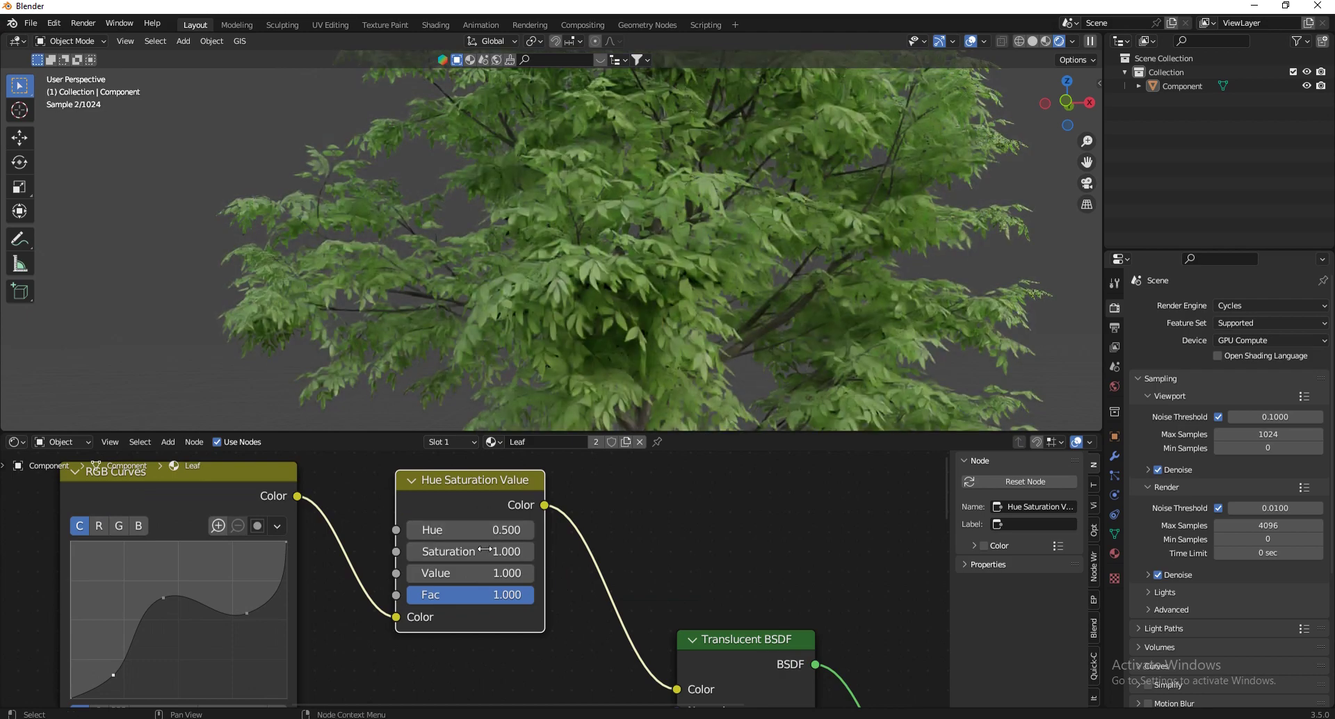
# Tidy the leaf node layout by moving the RGB Curves and Hue Saturation Value nodes together and placing the Translucent BSDF above the Principled BSDF
pyautogui.scroll(-2, 382, 525)
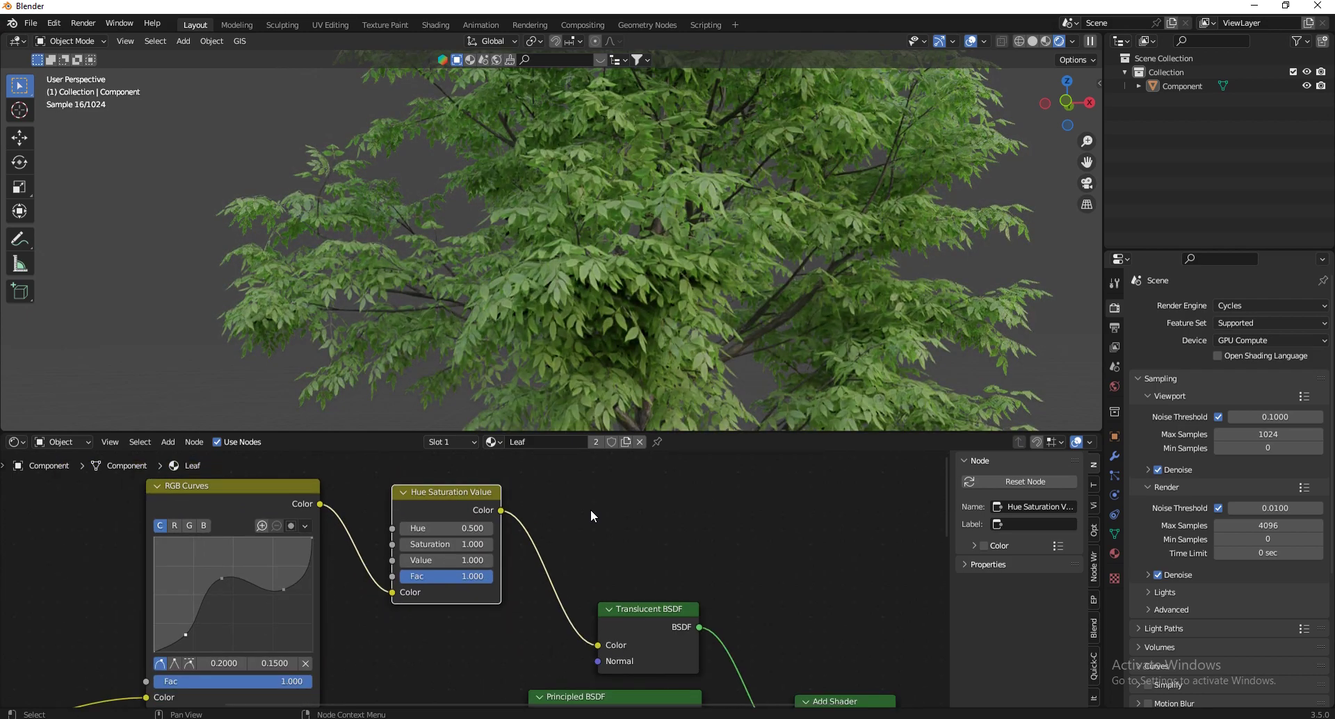
pyautogui.scroll(-2, 594, 471)
pyautogui.moveTo(520, 470); pyautogui.dragTo(406, 530)
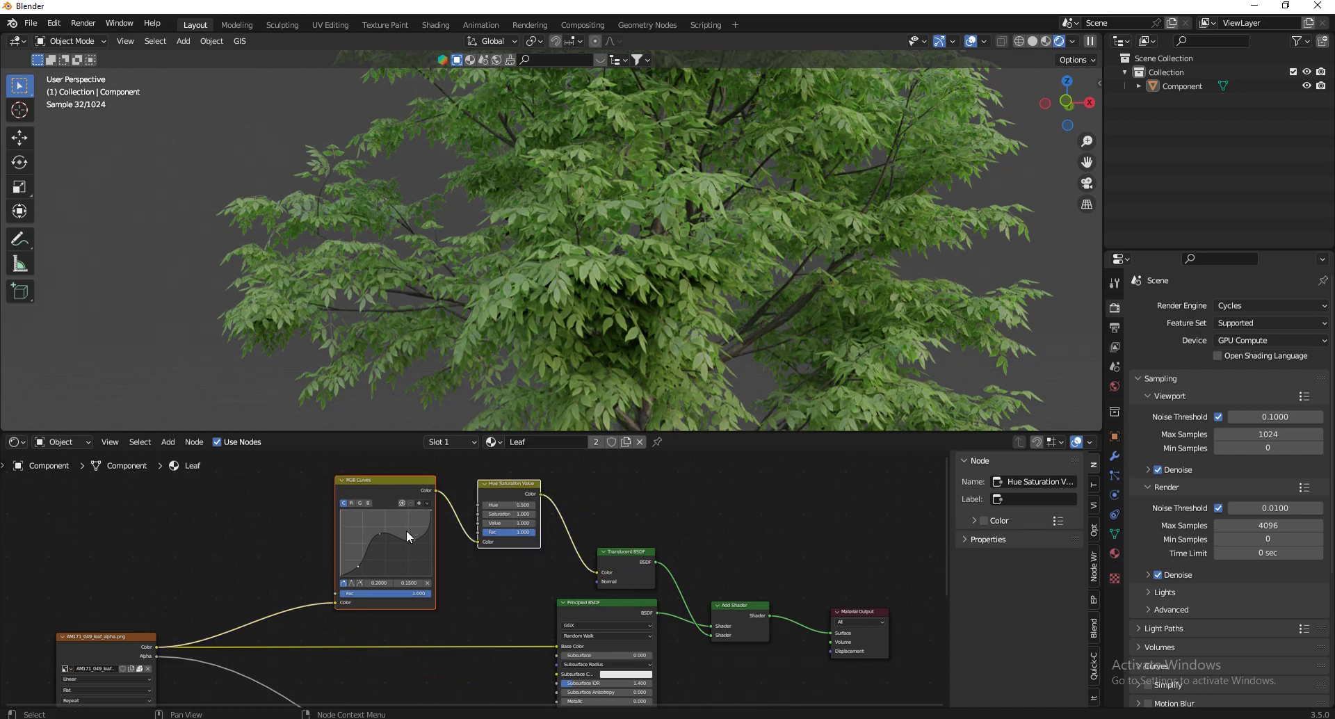
pyautogui.press('g')
pyautogui.click(336, 536)
pyautogui.scroll(-2, 576, 500)
pyautogui.scroll(2, 602, 537)
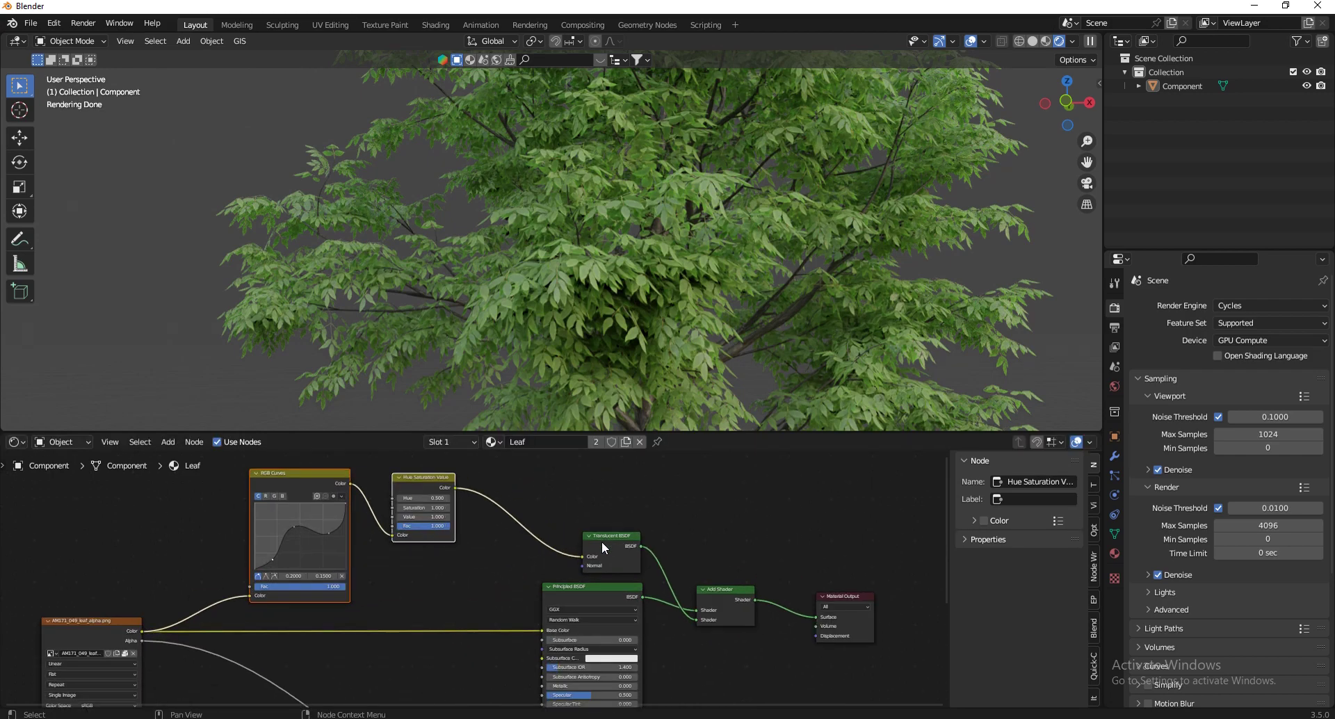
pyautogui.moveTo(602, 541); pyautogui.dragTo(563, 540)
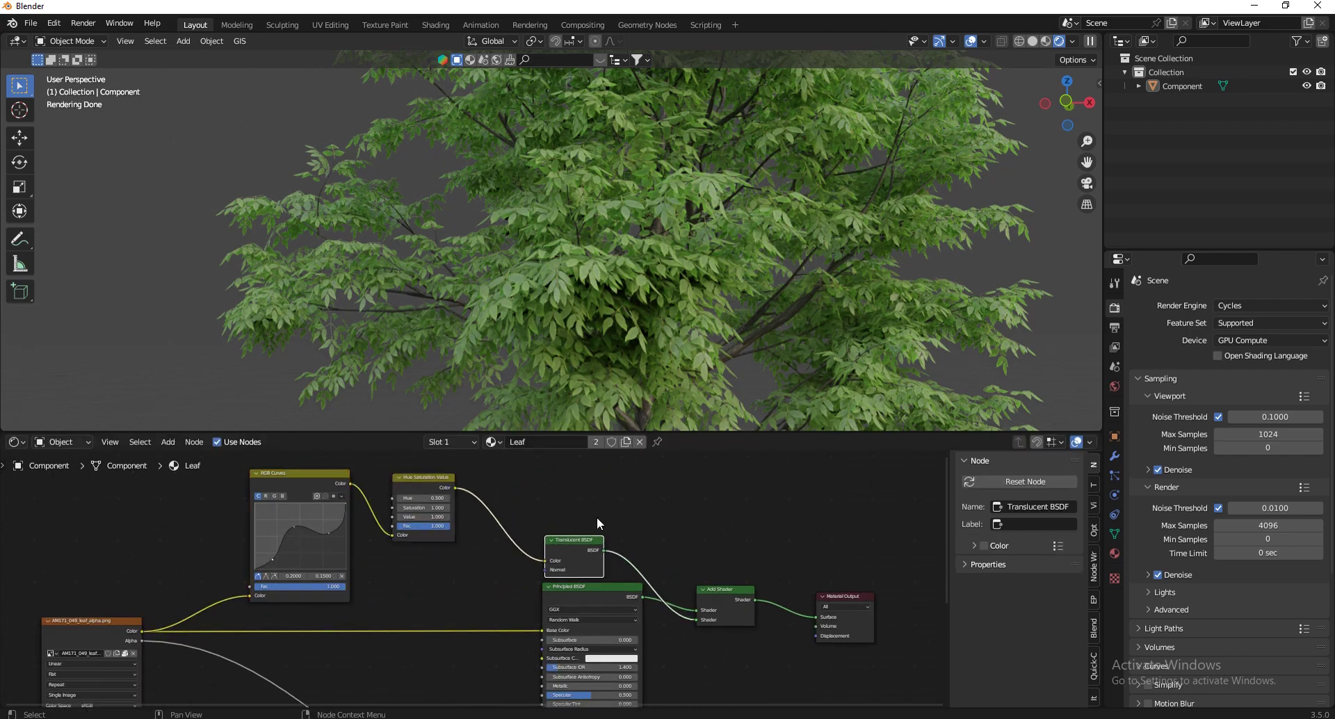
# Add a Bump node below the leaf image and connect its Normal output to the Principled BSDF's Normal input
pyautogui.scroll(5, 685, 299)
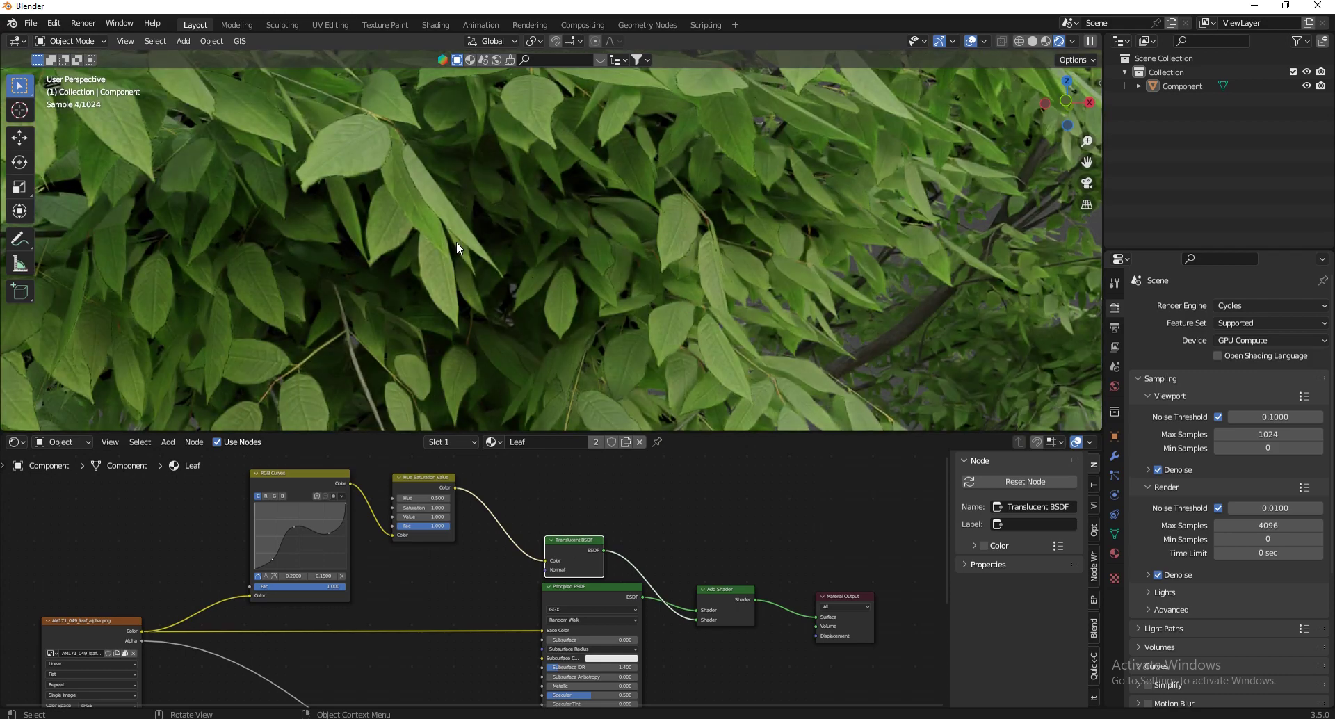
pyautogui.scroll(3, 360, 193)
pyautogui.scroll(-5, 375, 203)
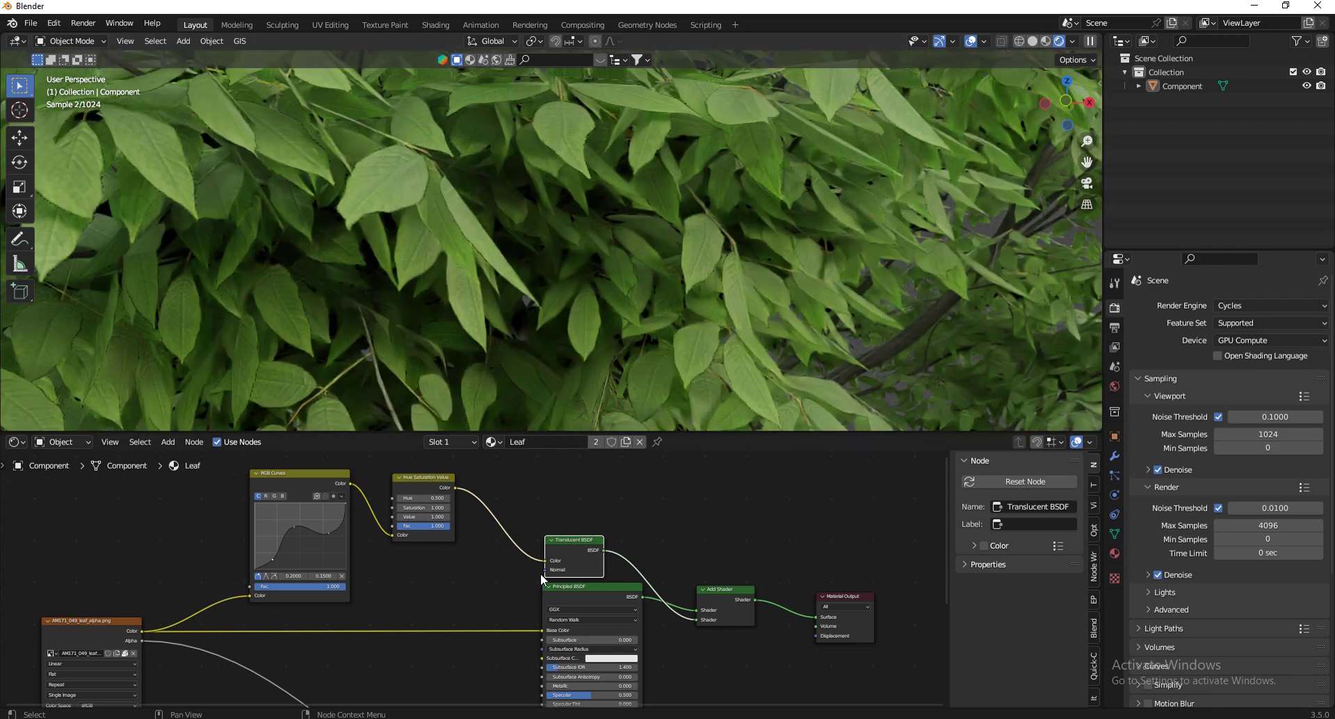
pyautogui.scroll(-3, 603, 521)
pyautogui.keyDown('shift'); pyautogui.scroll(-2, 577, 544); pyautogui.keyUp('shift')
pyautogui.hotkey('shift', 'a')
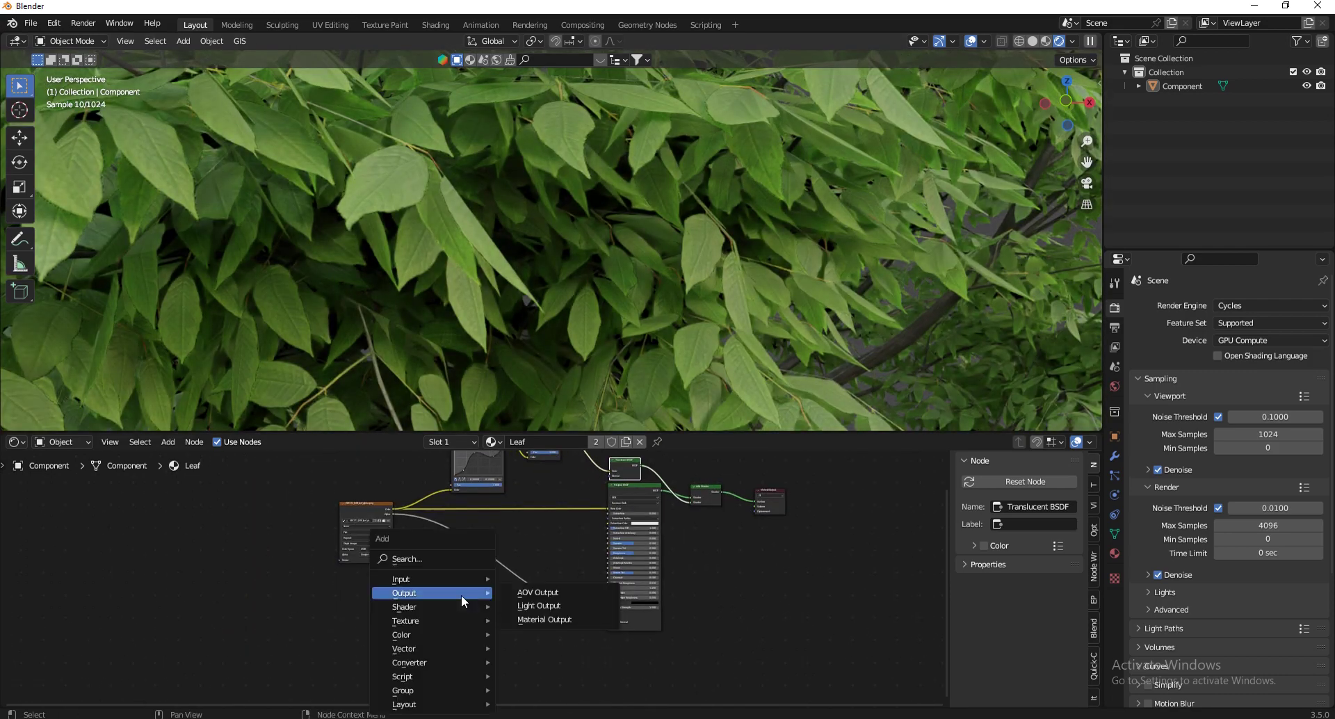
pyautogui.click(410, 562)
pyautogui.write('bum')
pyautogui.press('Return')
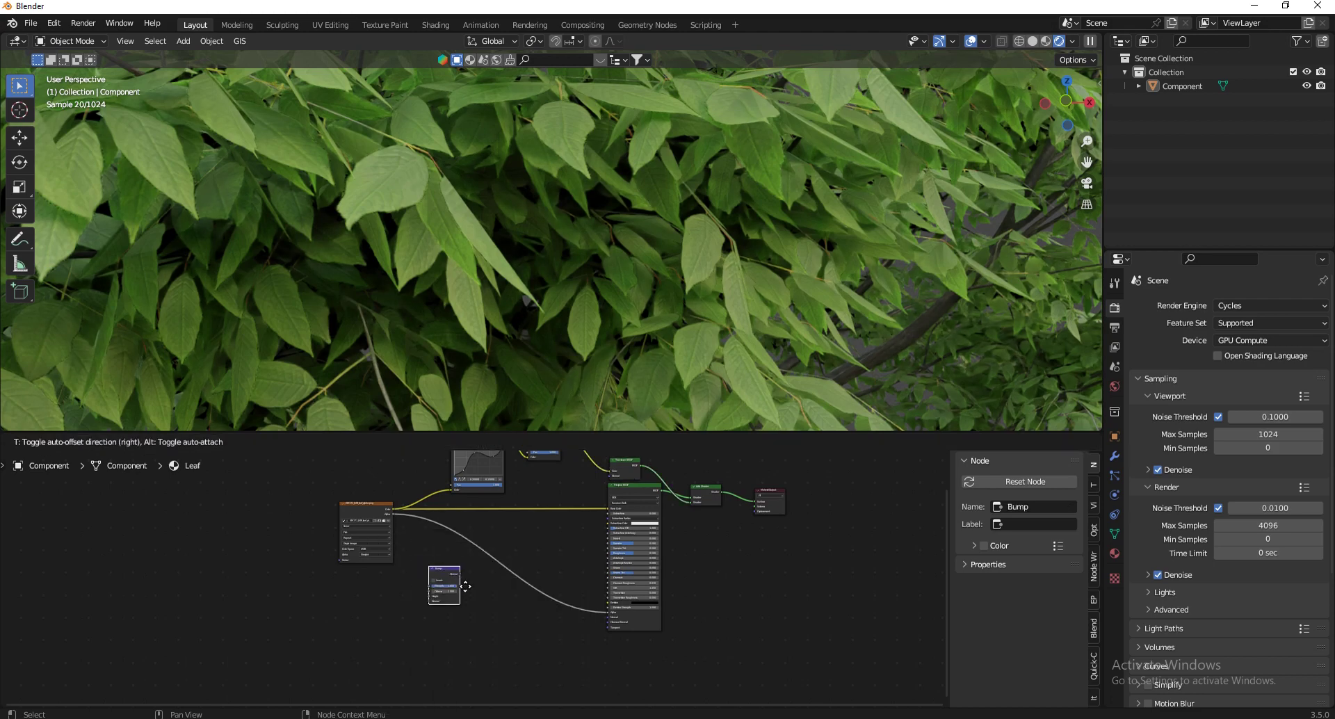
pyautogui.click(527, 619)
pyautogui.scroll(4, 528, 615)
pyautogui.moveTo(531, 612); pyautogui.dragTo(693, 610)
pyautogui.scroll(-3, 691, 641)
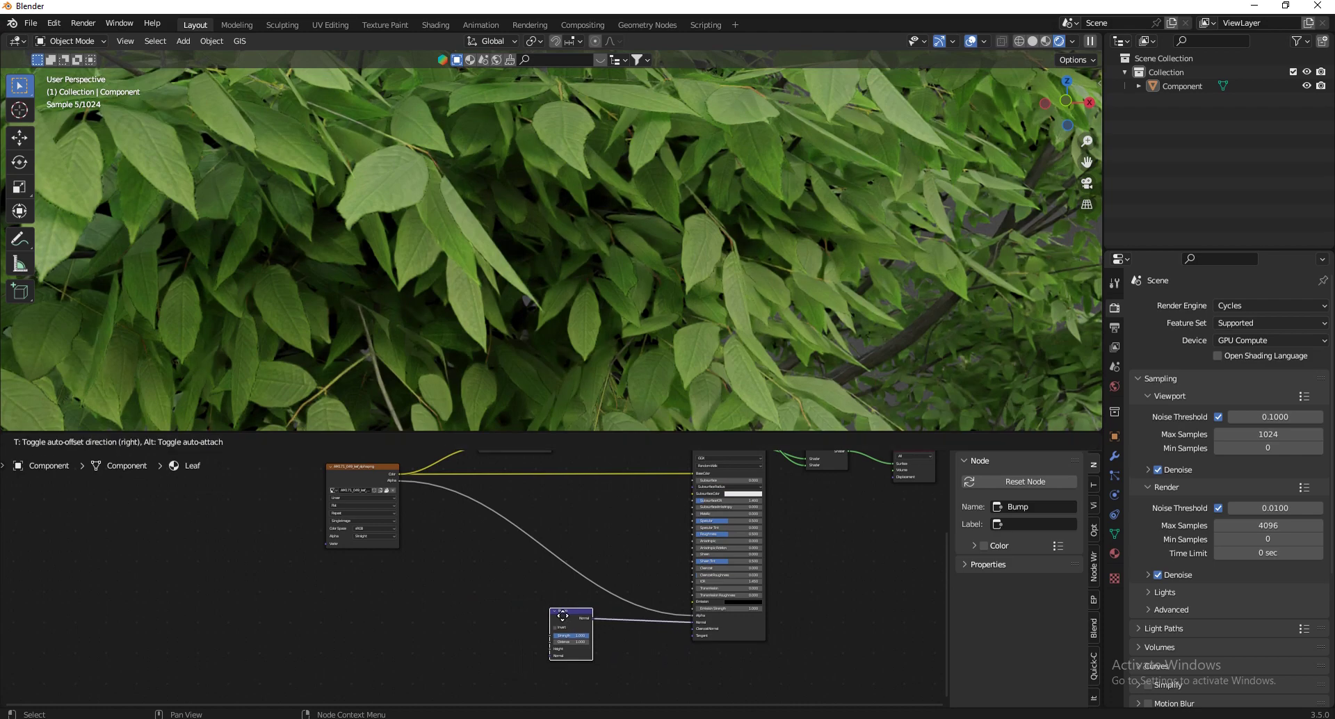
# Connect the leaf image's Color output to the Bump node's Height input and move the image node farther away
pyautogui.moveTo(398, 474); pyautogui.dragTo(545, 649)
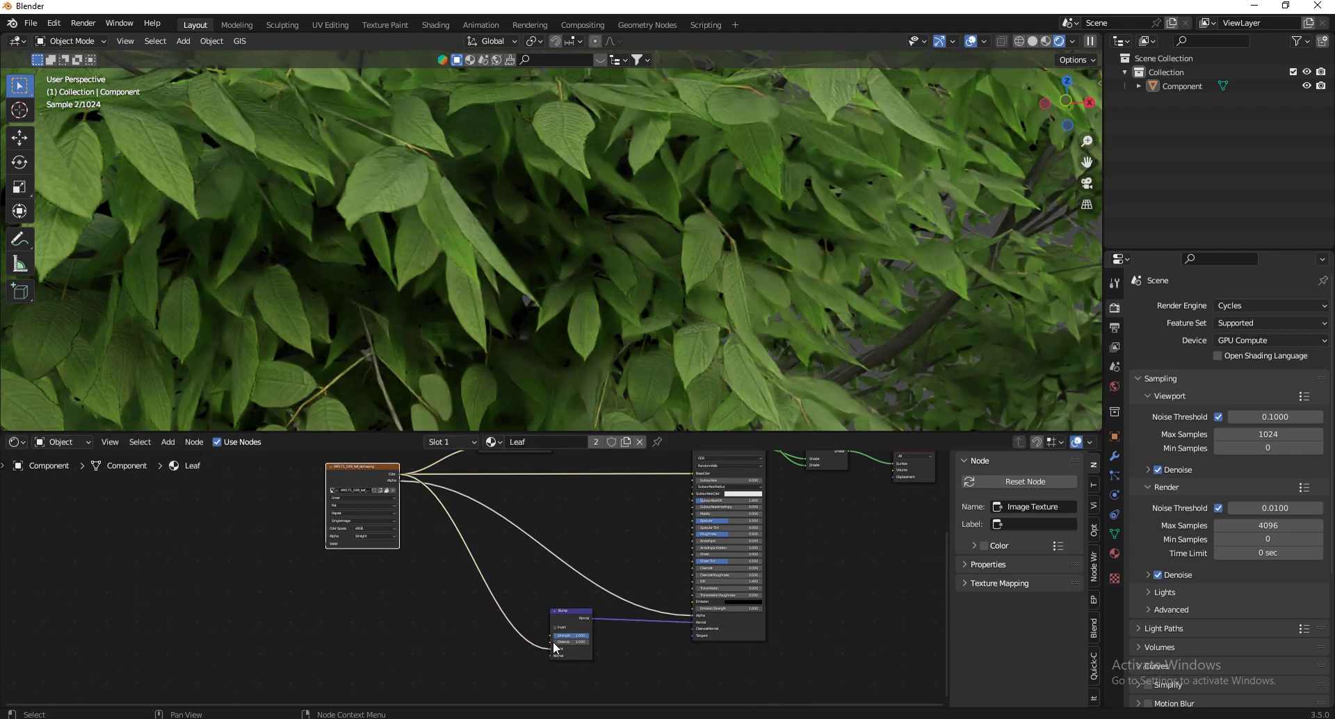
pyautogui.moveTo(351, 475); pyautogui.dragTo(256, 512)
pyautogui.scroll(2, 570, 623)
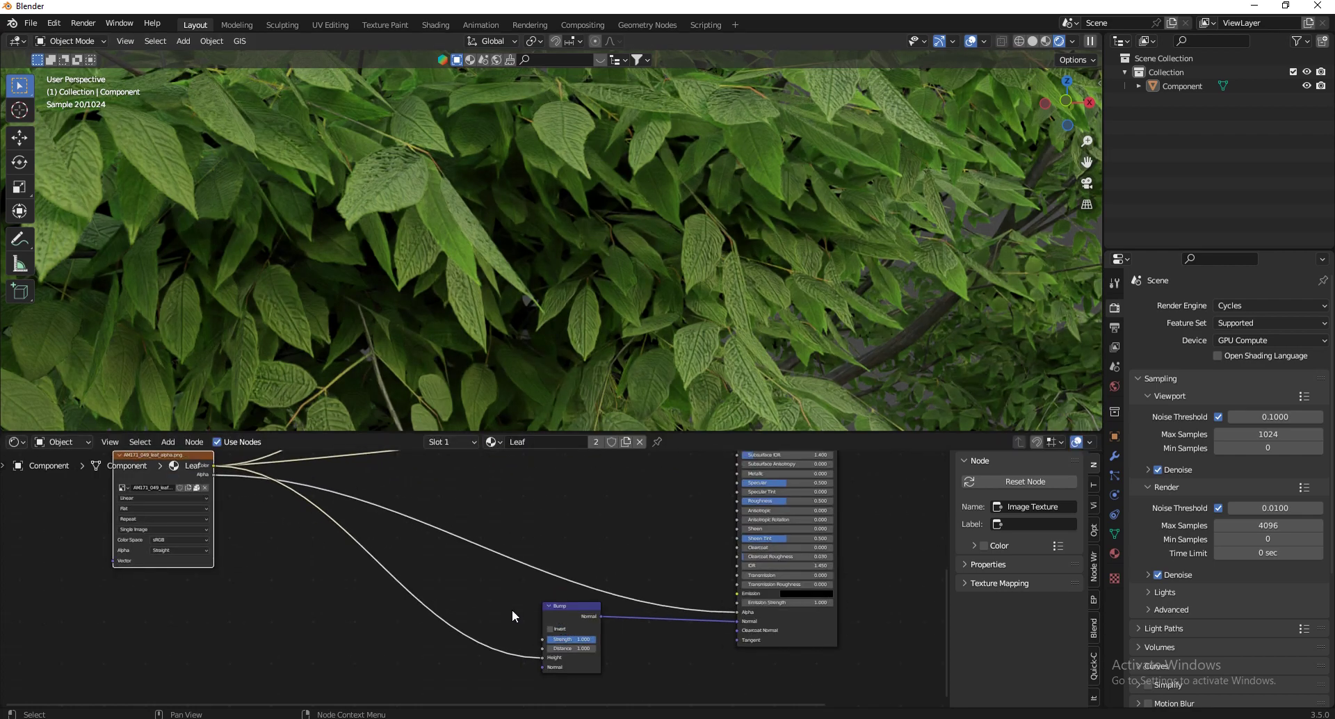
# Add a ColorRamp node on the link between the leaf image's Color output and the Bump node's Height input
pyautogui.scroll(-2, 527, 619)
pyautogui.scroll(1, 565, 644)
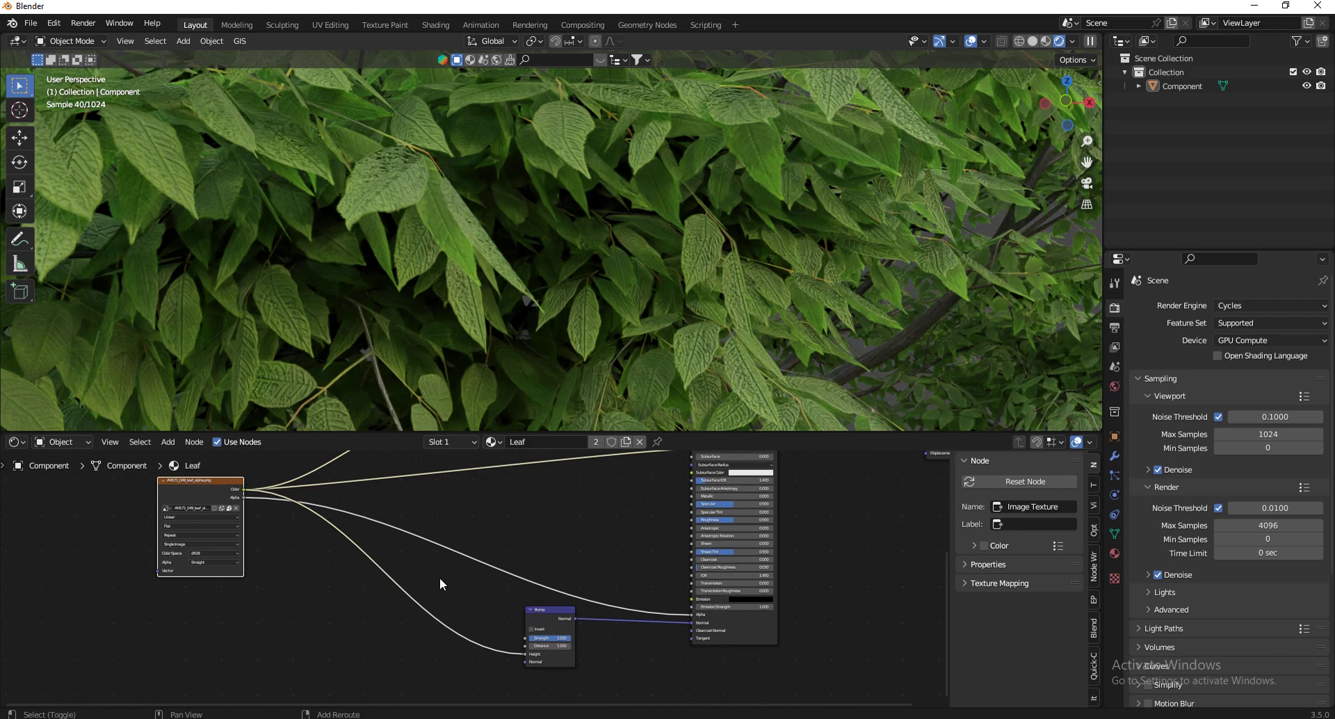
pyautogui.hotkey('shift', 'a')
pyautogui.click(385, 557)
pyautogui.write('color ramp')
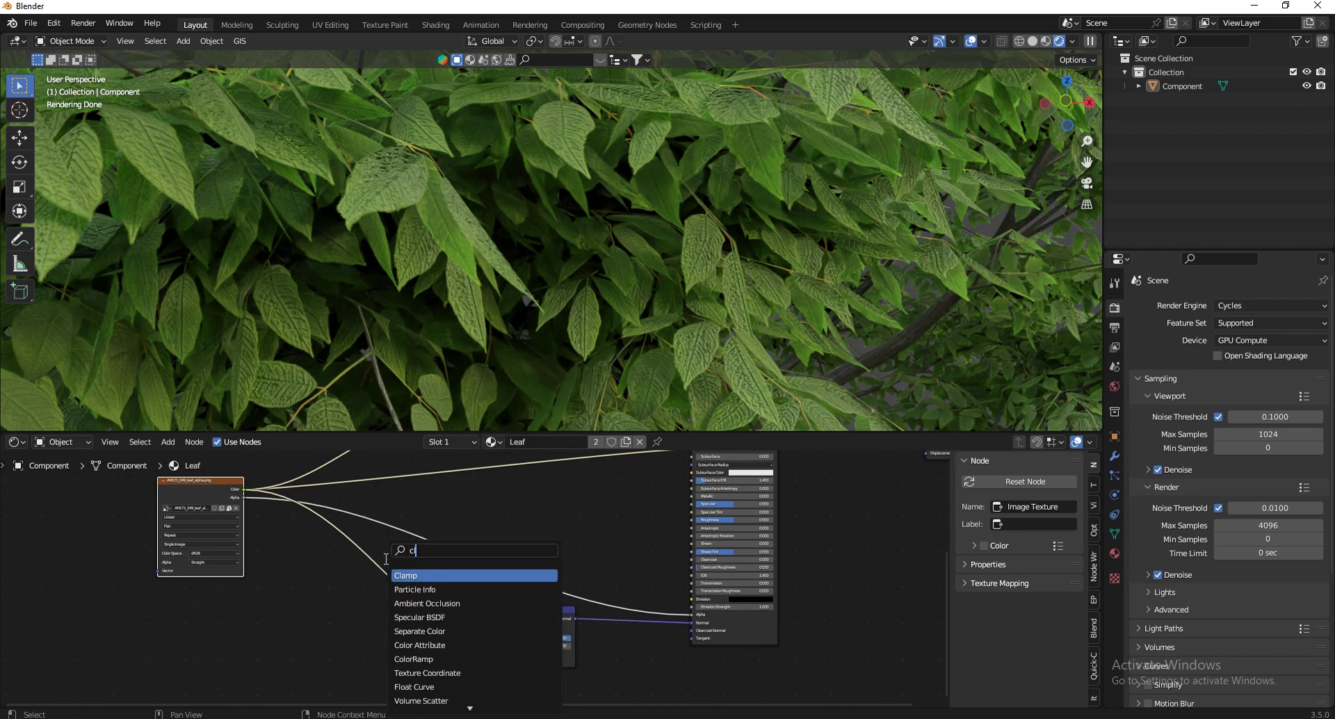
pyautogui.press('Return')
pyautogui.click(463, 643)
pyautogui.scroll(2, 458, 629)
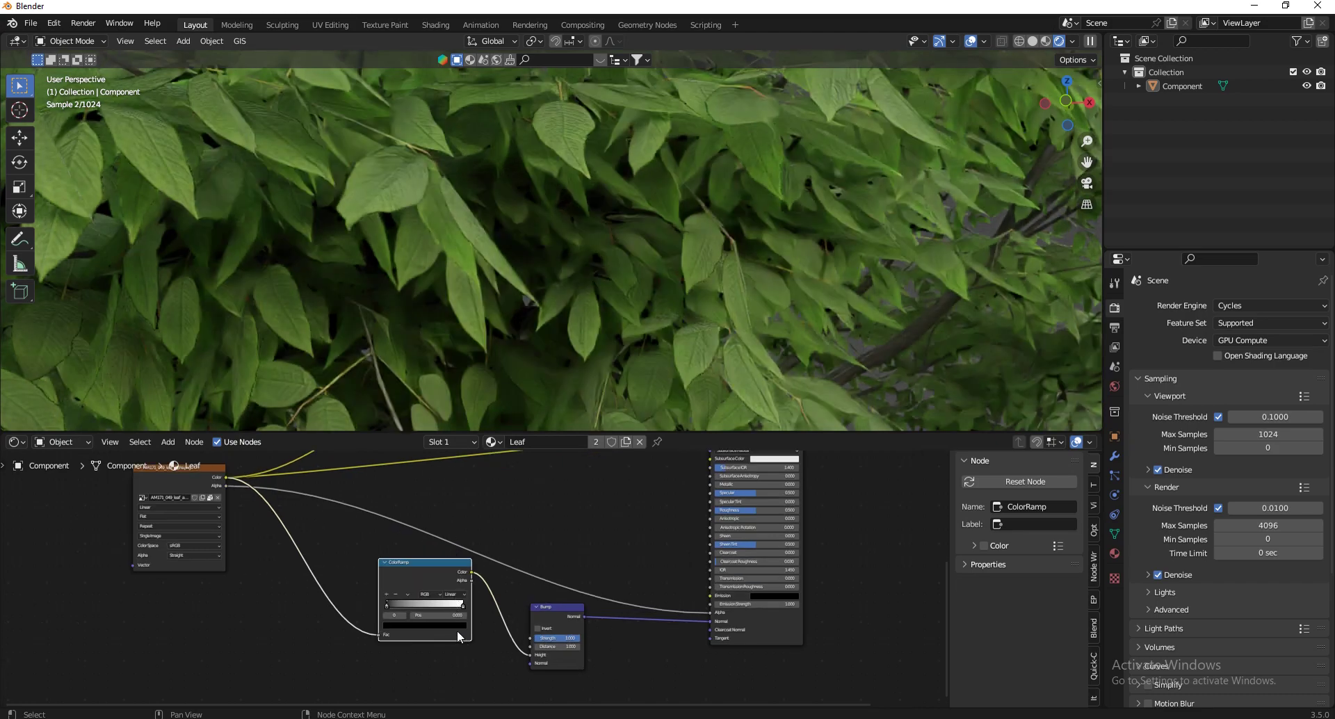
# Preview the ColorRamp output on the tree and fly the viewport close to a single leaf
pyautogui.keyDown('ctrl'); pyautogui.keyDown('shift'); pyautogui.click(437, 557); pyautogui.keyUp('shift'); pyautogui.keyUp('ctrl')
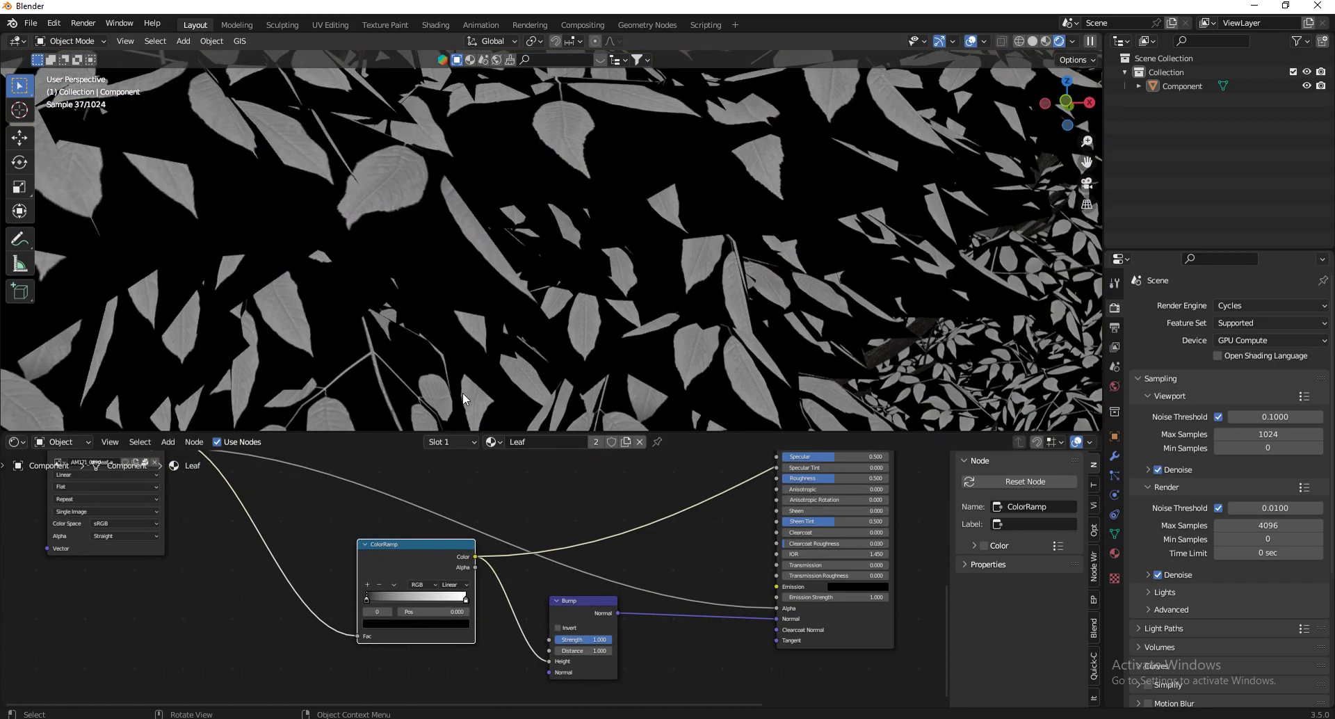
pyautogui.hotkey('shift', '`')
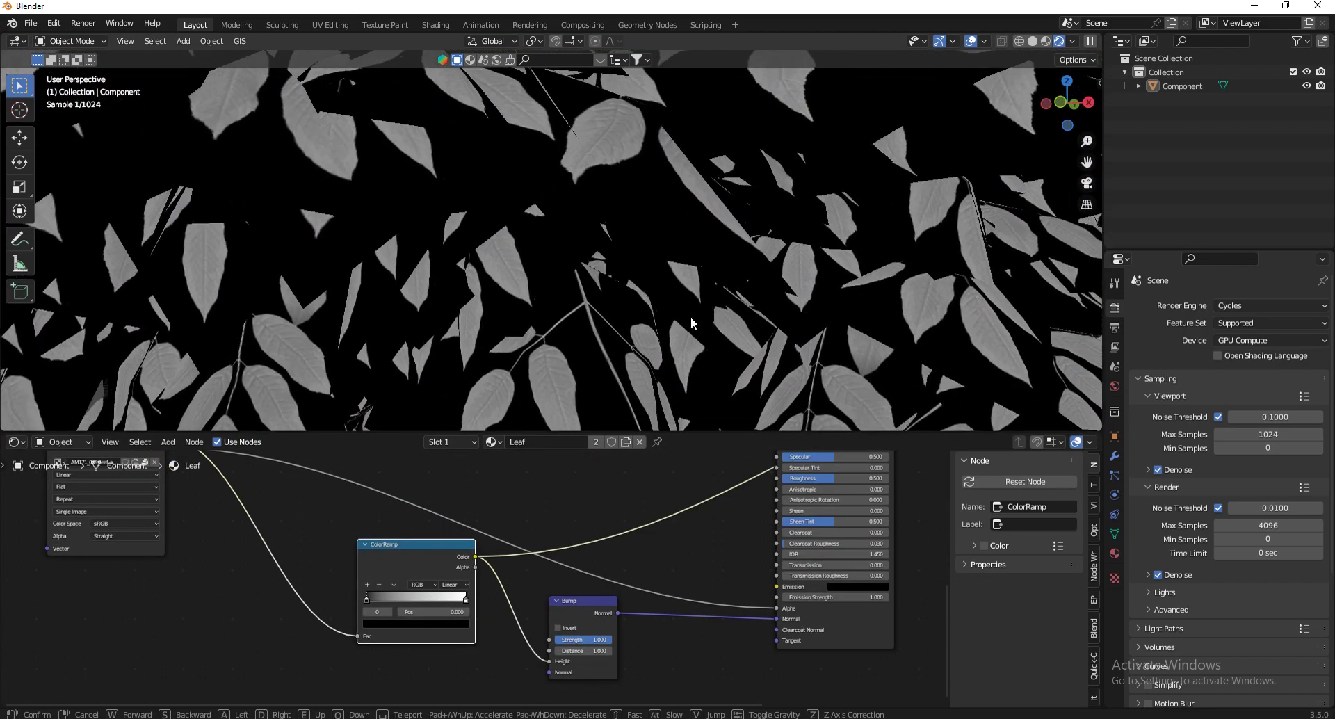
pyautogui.press('w')
pyautogui.press('w')
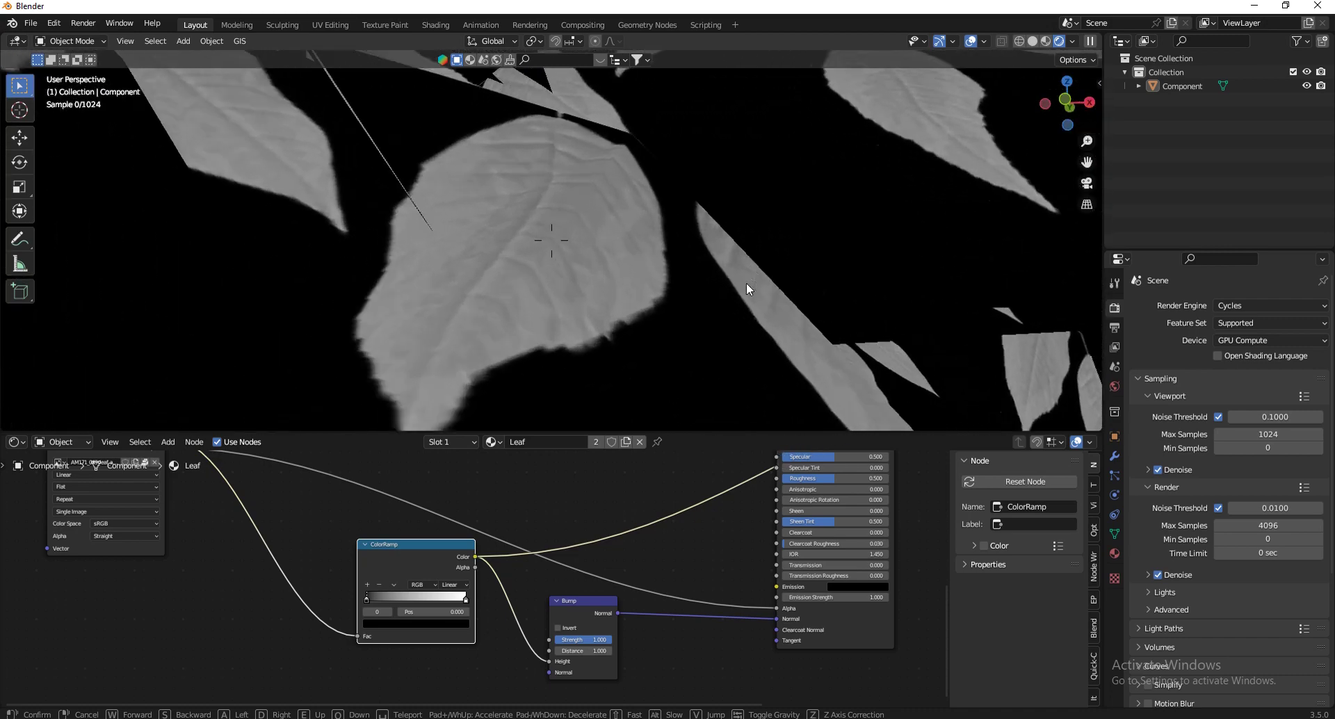
pyautogui.click(746, 283)
# Try moving the ColorRamp's black stop to 0.150 and shifting its white stop inward, cancelling the white stop change
pyautogui.scroll(5, 411, 602)
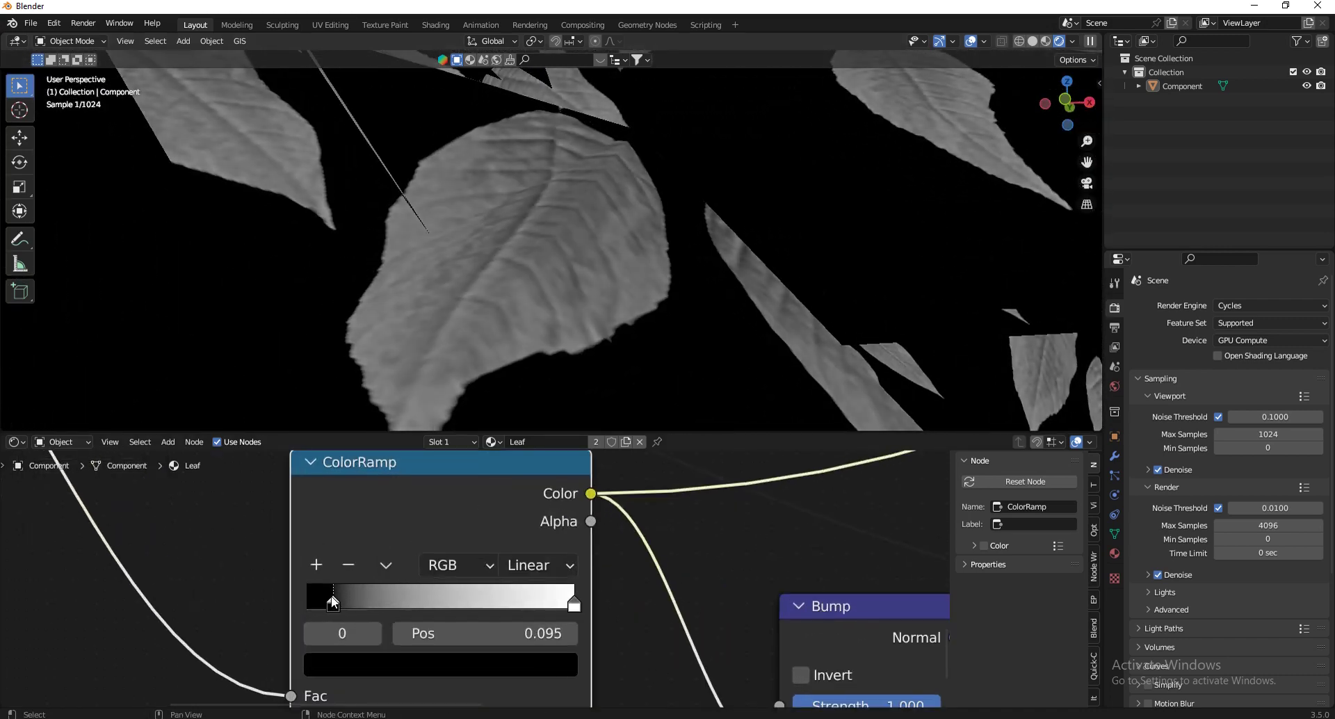
pyautogui.moveTo(306, 602); pyautogui.dragTo(319, 602)
pyautogui.moveTo(575, 604)
pyautogui.mouseDown()
pyautogui.moveTo(530, 605)
pyautogui.moveTo(553, 605)
pyautogui.mouseUp()
pyautogui.press('Escape')
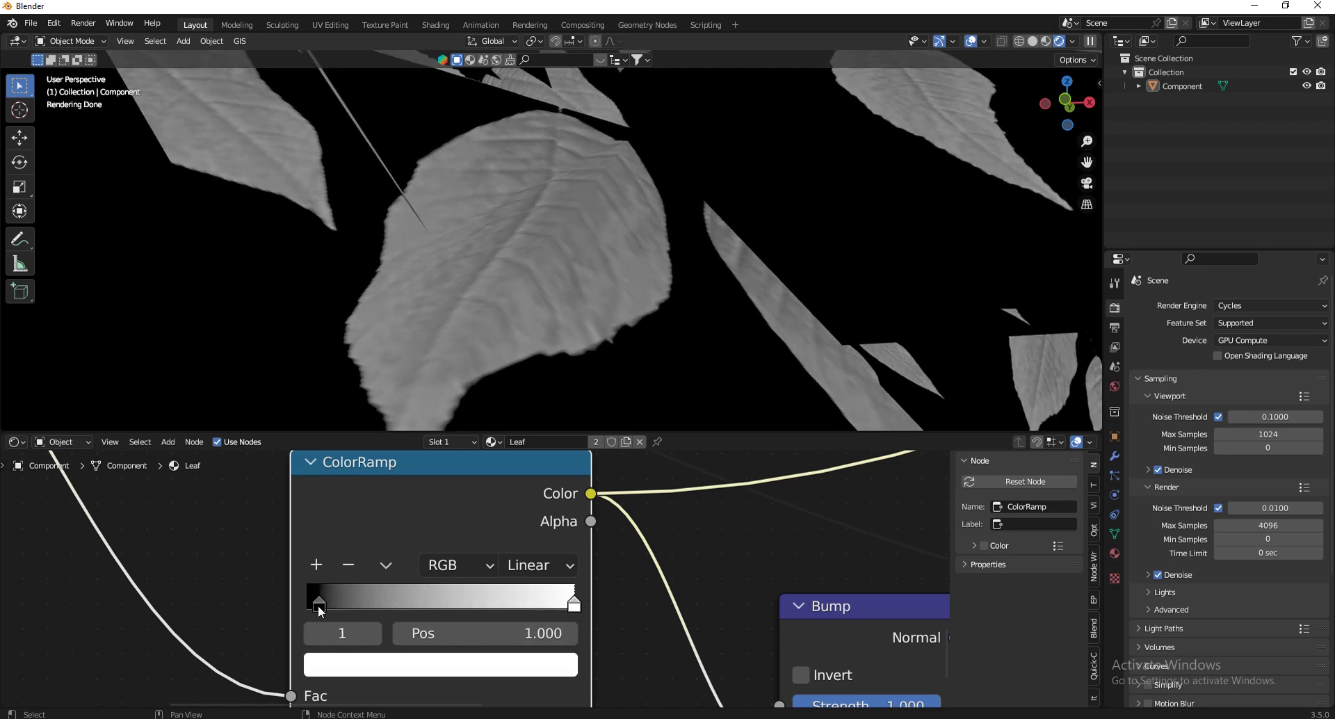
pyautogui.moveTo(318, 603); pyautogui.dragTo(346, 594)
pyautogui.scroll(-5, 326, 587)
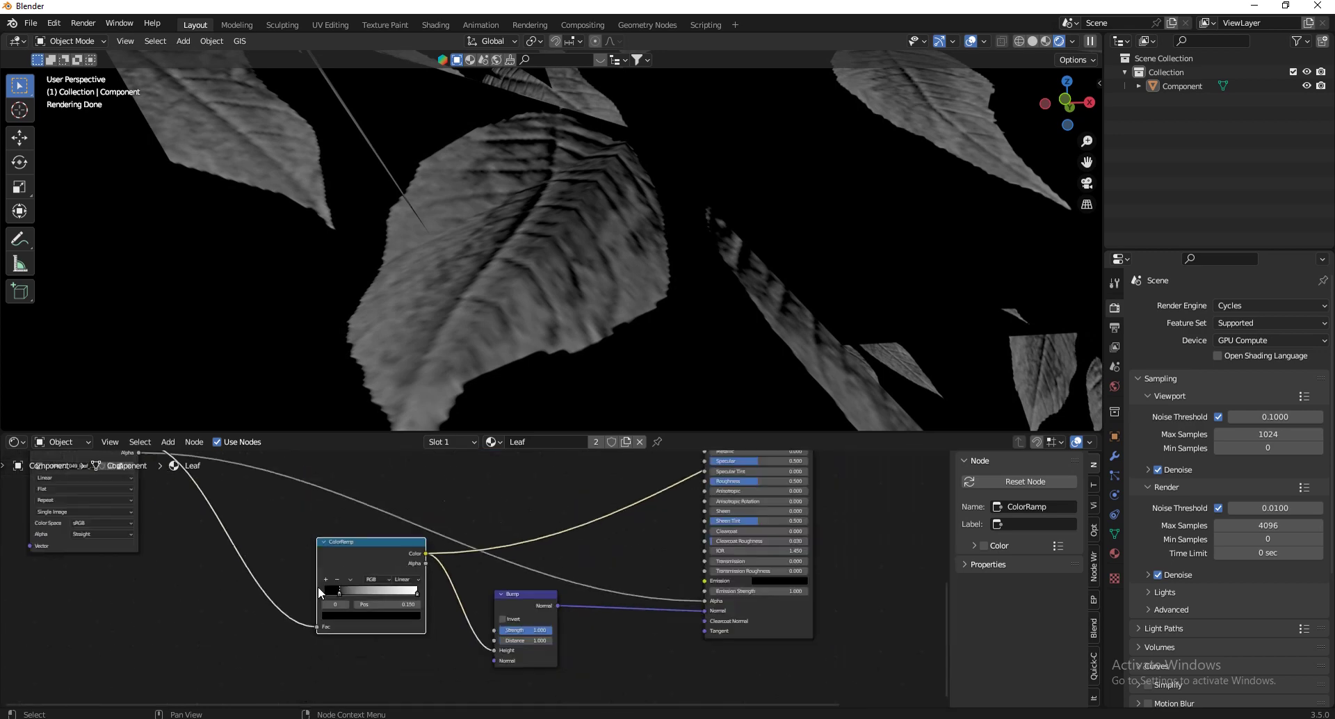
# Display the full leaf shader through the Add Shader node and return the ColorRamp's black stop to 0
pyautogui.scroll(-4, 318, 586)
pyautogui.keyDown('ctrl'); pyautogui.keyDown('shift'); pyautogui.click(646, 545); pyautogui.keyUp('shift'); pyautogui.keyUp('ctrl')
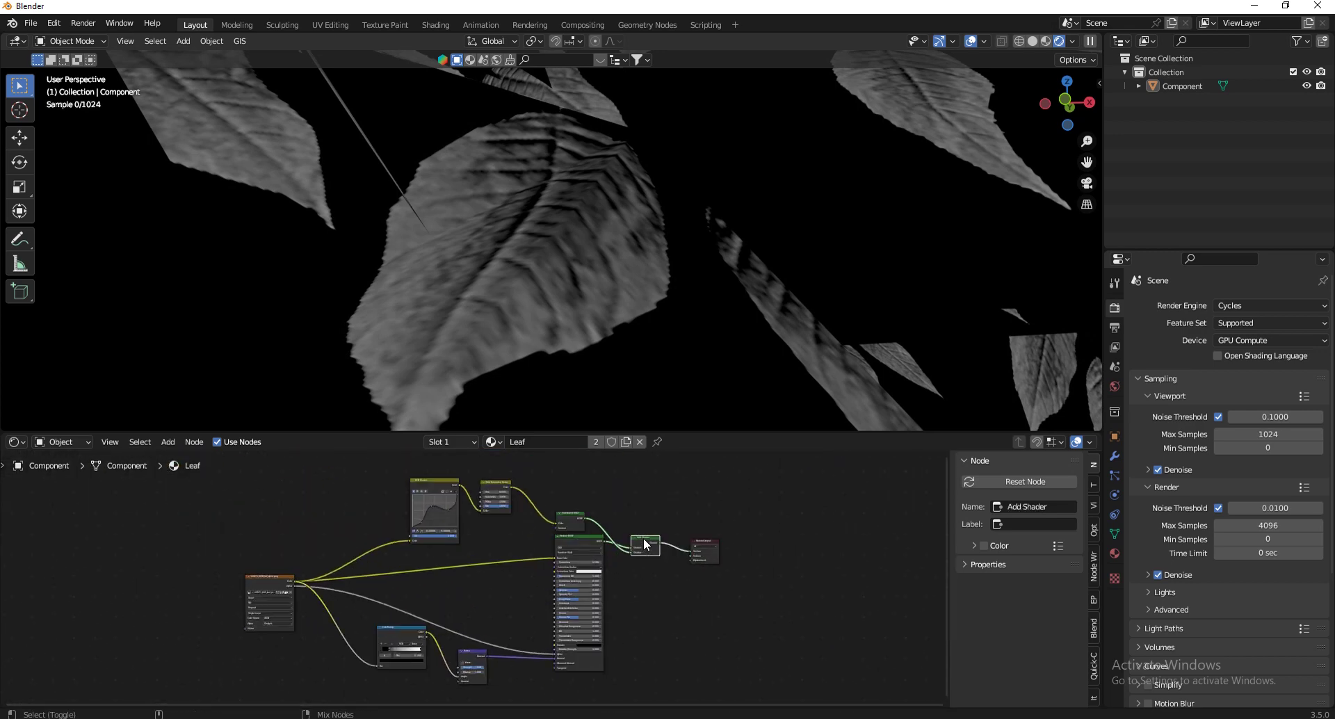
pyautogui.scroll(4, 373, 686)
pyautogui.scroll(2, 393, 606)
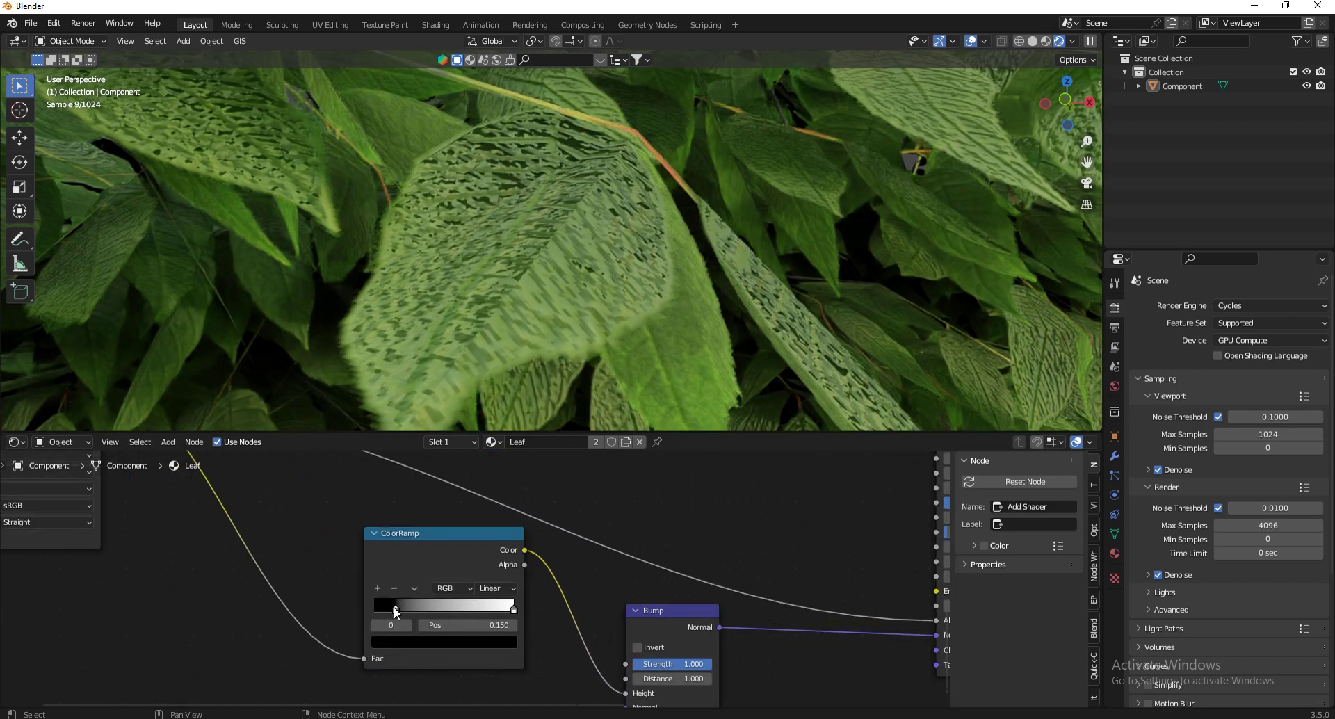
pyautogui.scroll(2, 394, 606)
pyautogui.moveTo(395, 608); pyautogui.dragTo(339, 612)
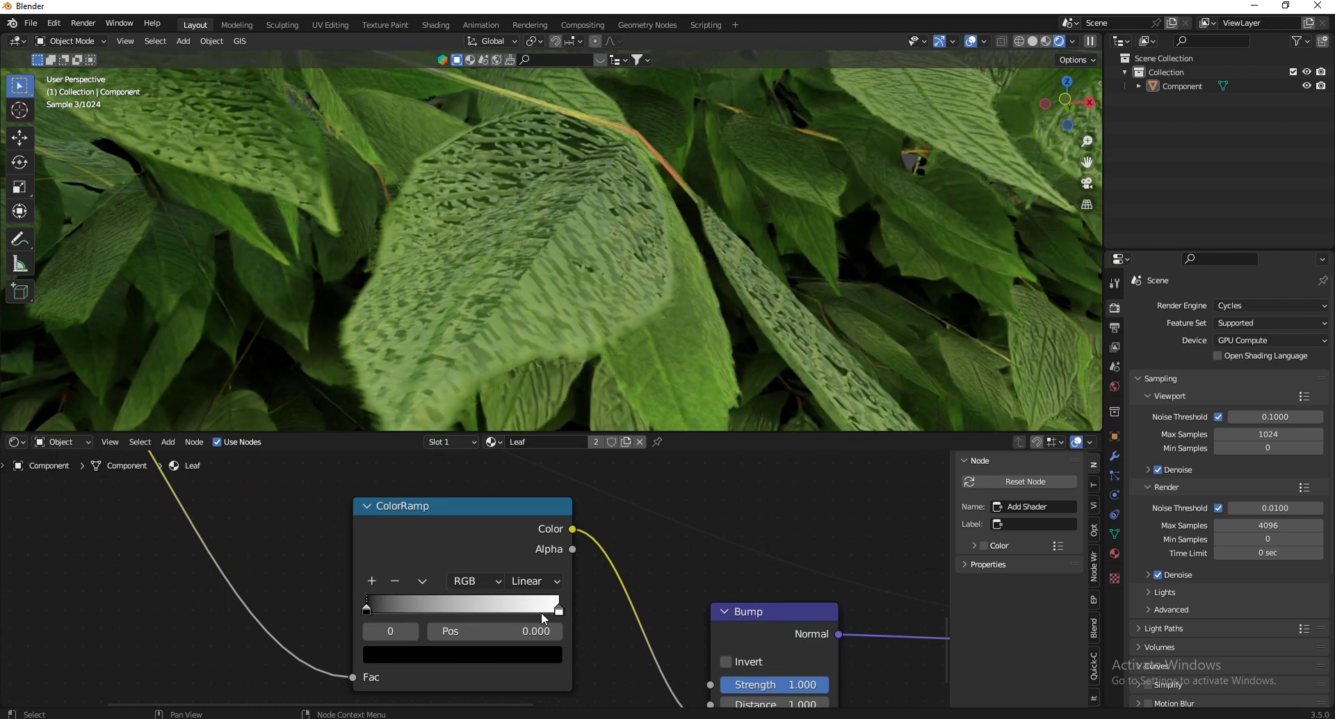
pyautogui.moveTo(559, 610); pyautogui.dragTo(590, 599)
pyautogui.scroll(-2, 374, 554)
# Preview the ColorRamp output and set its black stop to 0.100 and its white stop to 0.414
pyautogui.keyDown('ctrl'); pyautogui.keyDown('shift'); pyautogui.click(410, 590); pyautogui.keyUp('shift'); pyautogui.keyUp('ctrl')
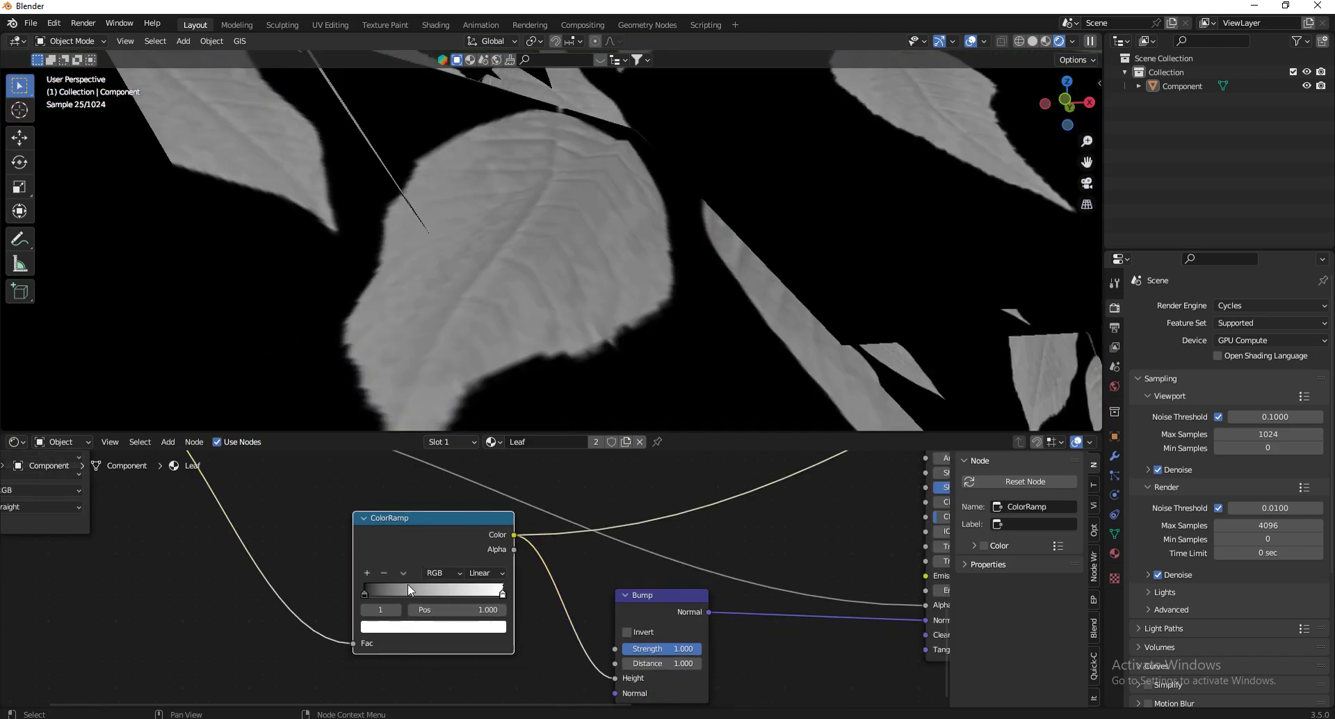
pyautogui.scroll(3, 410, 589)
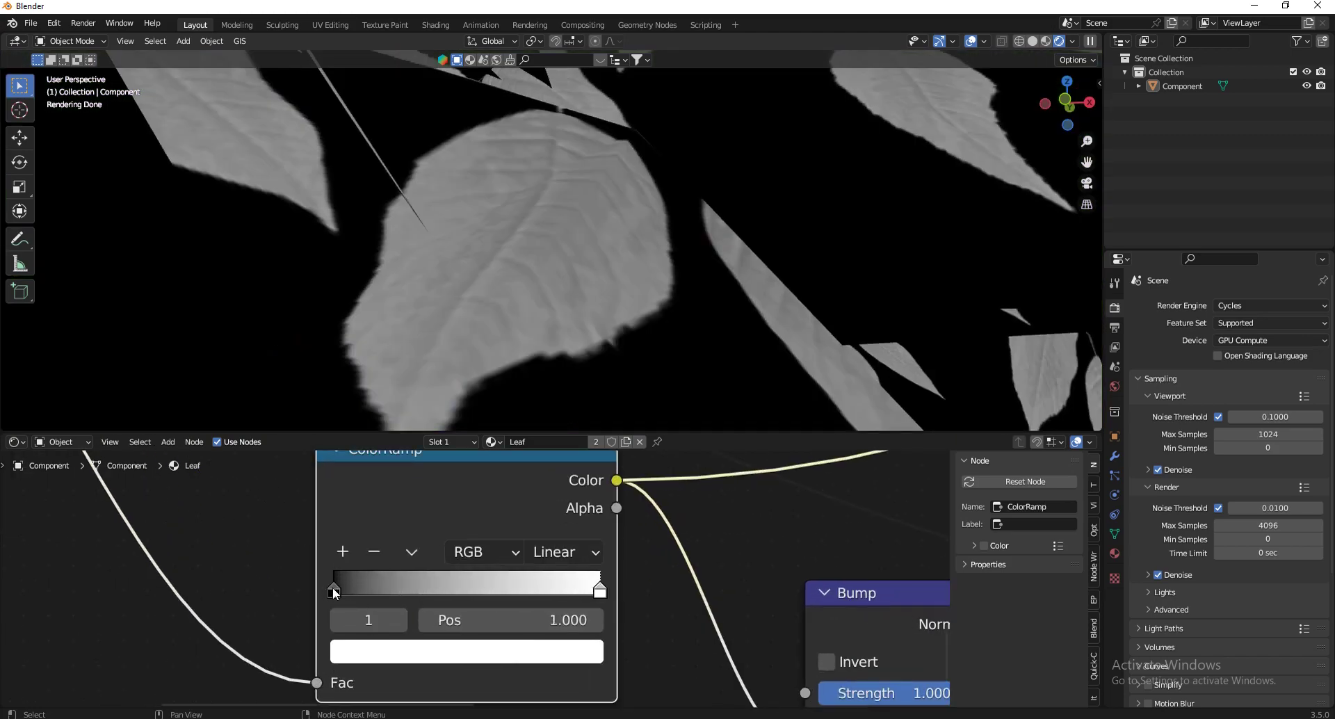
pyautogui.moveTo(334, 587)
pyautogui.mouseDown()
pyautogui.moveTo(400, 583)
pyautogui.moveTo(324, 595)
pyautogui.mouseUp()
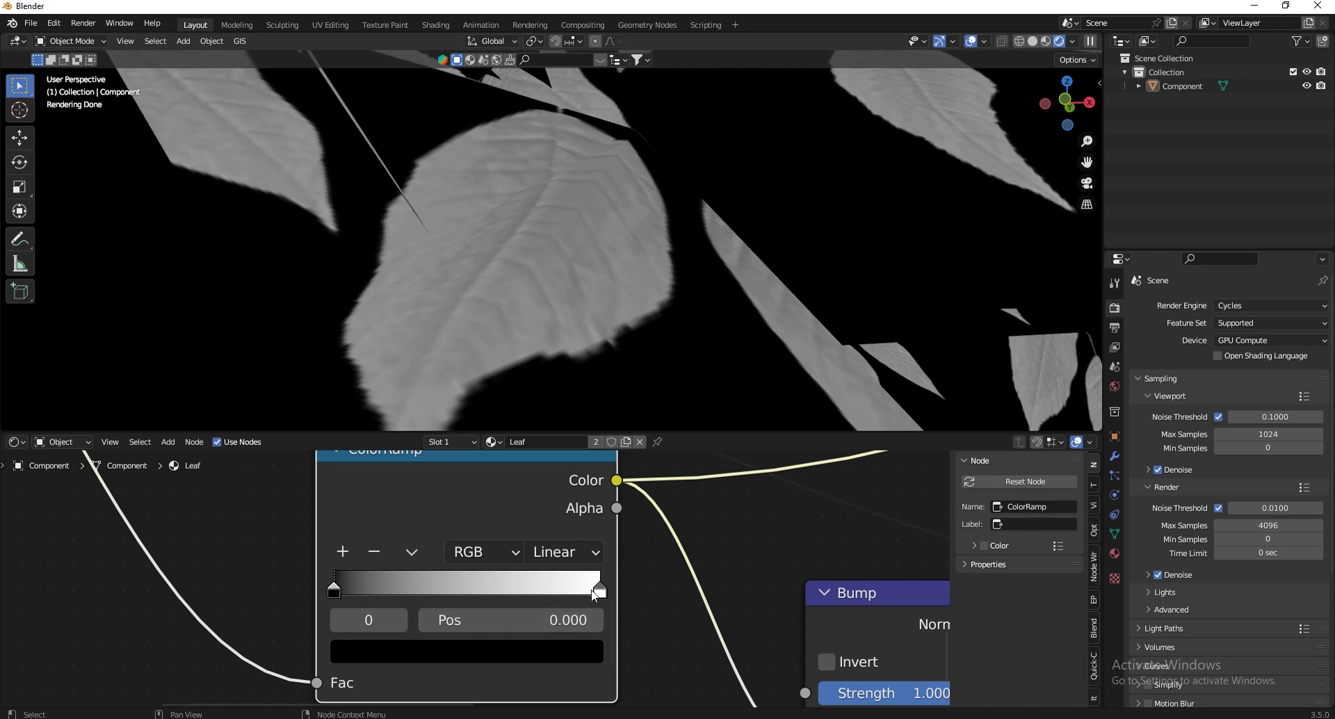
pyautogui.moveTo(600, 591); pyautogui.dragTo(519, 589)
pyautogui.moveTo(332, 597); pyautogui.dragTo(333, 610, button='middle')
pyautogui.moveTo(333, 610)
pyautogui.mouseDown()
pyautogui.moveTo(385, 599)
pyautogui.moveTo(355, 607)
pyautogui.mouseUp()
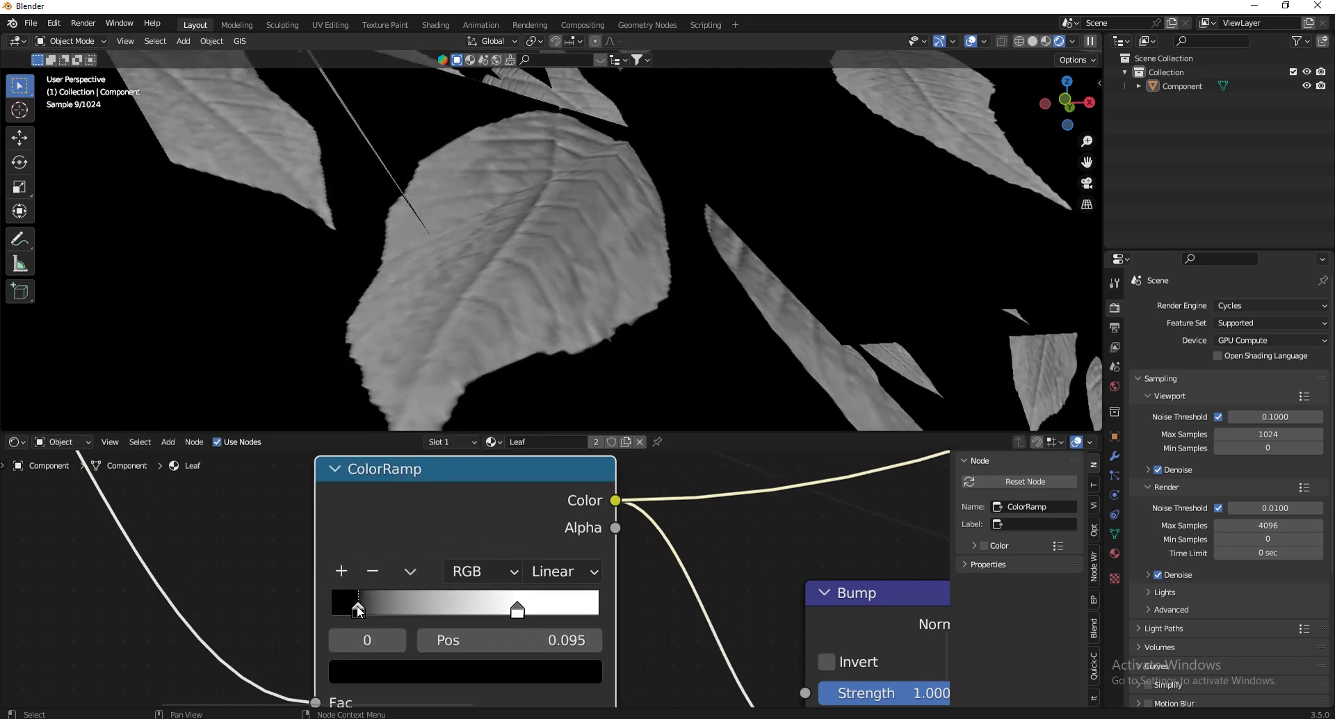
pyautogui.moveTo(519, 607); pyautogui.dragTo(491, 619)
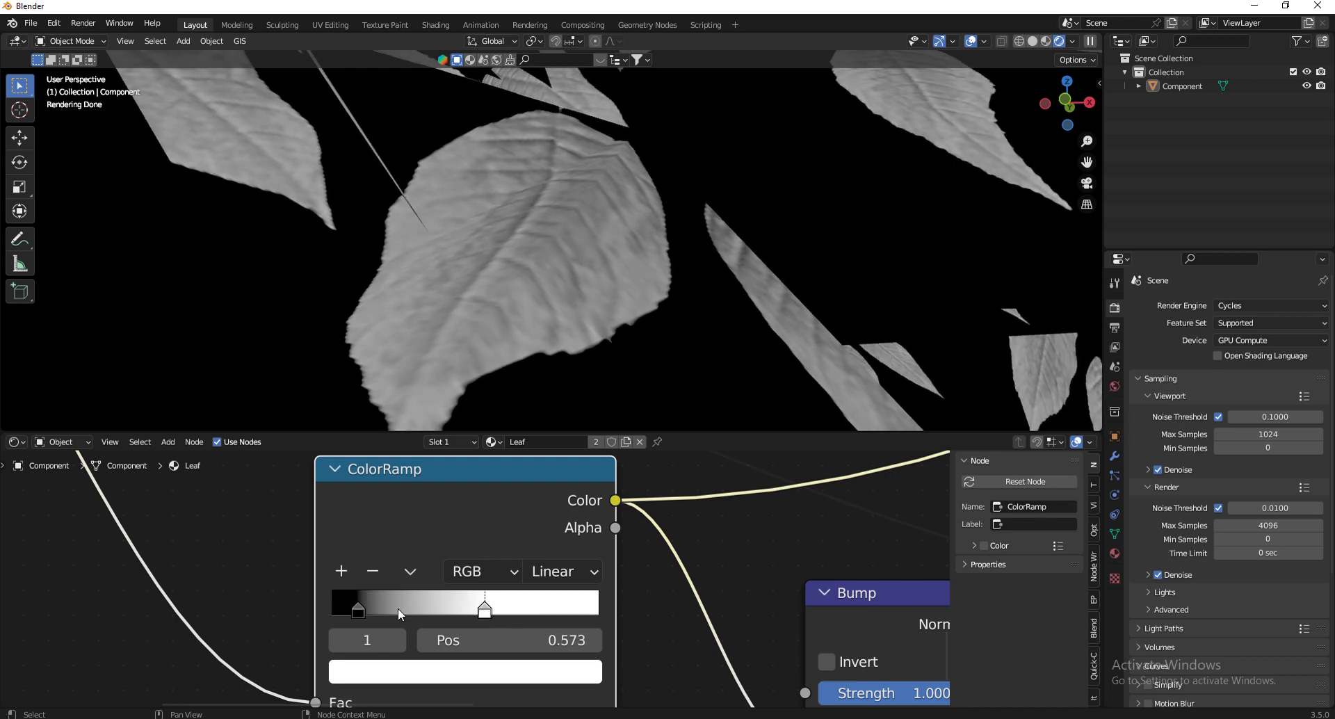
pyautogui.moveTo(358, 610); pyautogui.dragTo(359, 605)
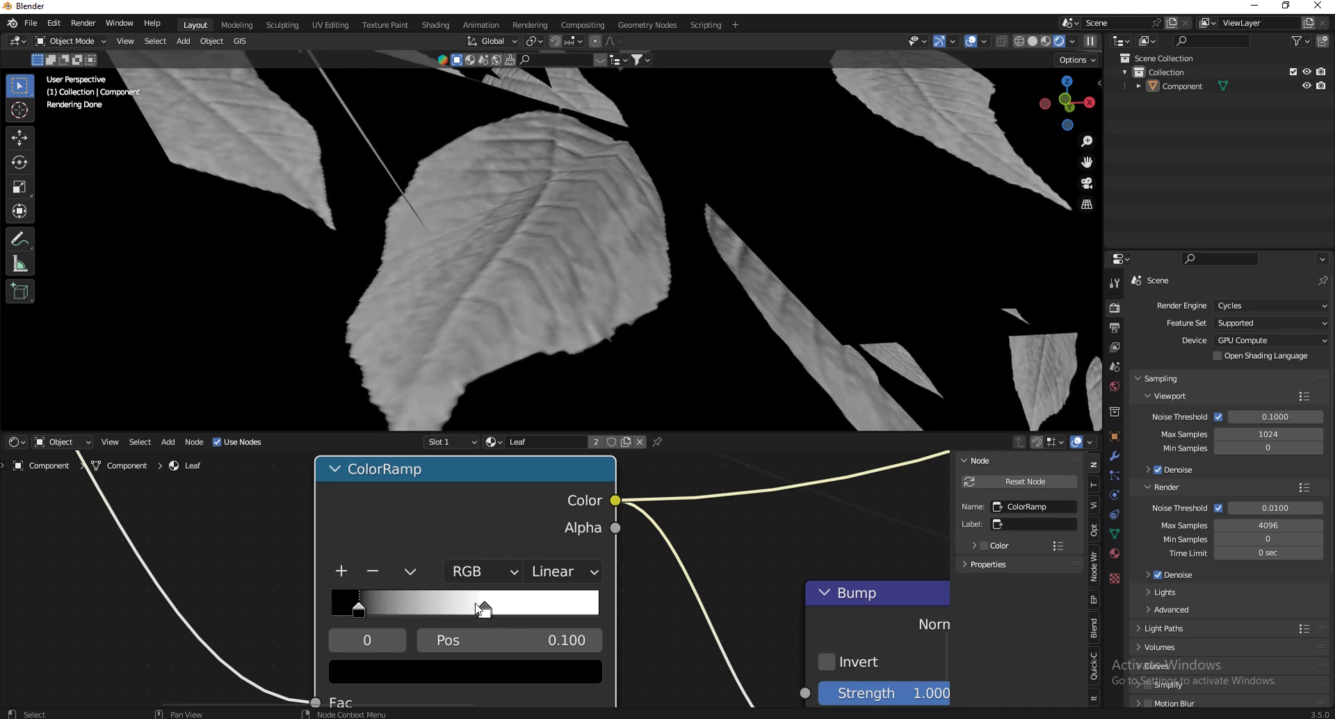
pyautogui.moveTo(485, 609); pyautogui.dragTo(442, 621)
# Display the full leaf shader through the Add Shader node and reduce the Bump node's Distance, trying 0.05 before settling on 0.02
pyautogui.scroll(-7, 267, 638)
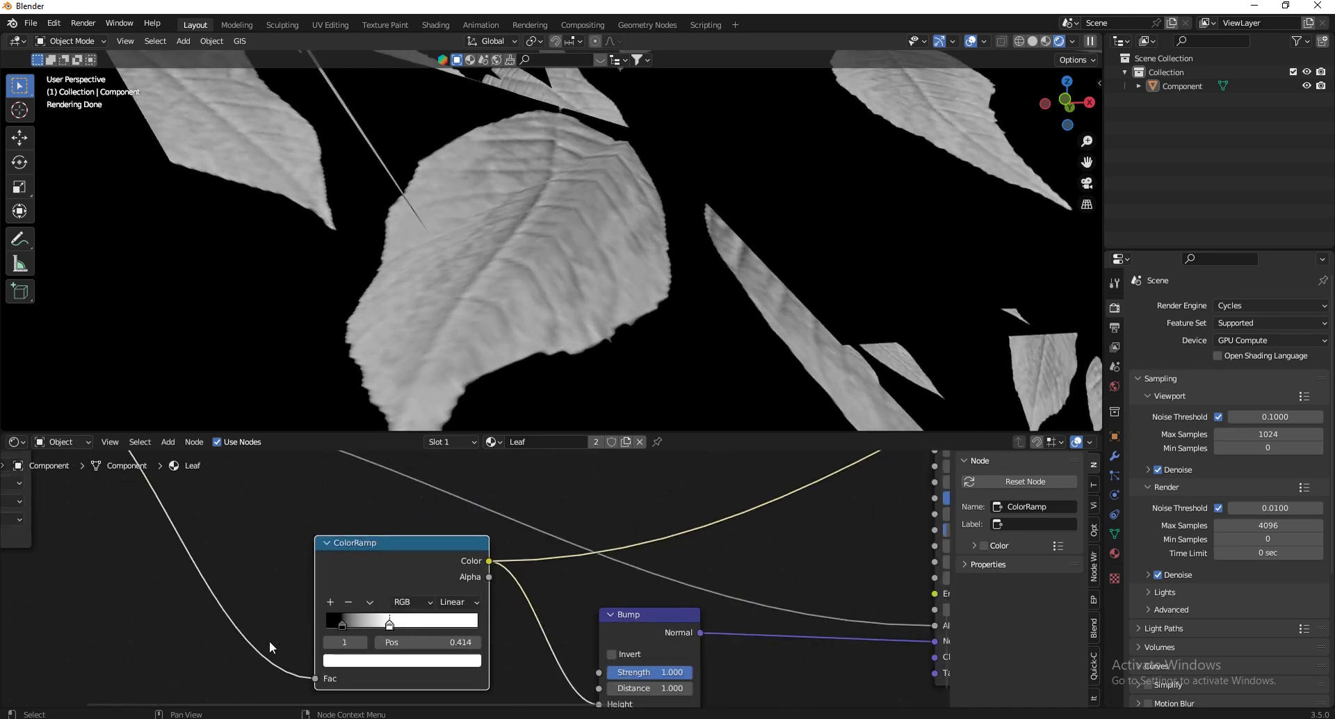
pyautogui.keyDown('ctrl'); pyautogui.keyDown('shift'); pyautogui.click(643, 509); pyautogui.keyUp('shift'); pyautogui.keyUp('ctrl')
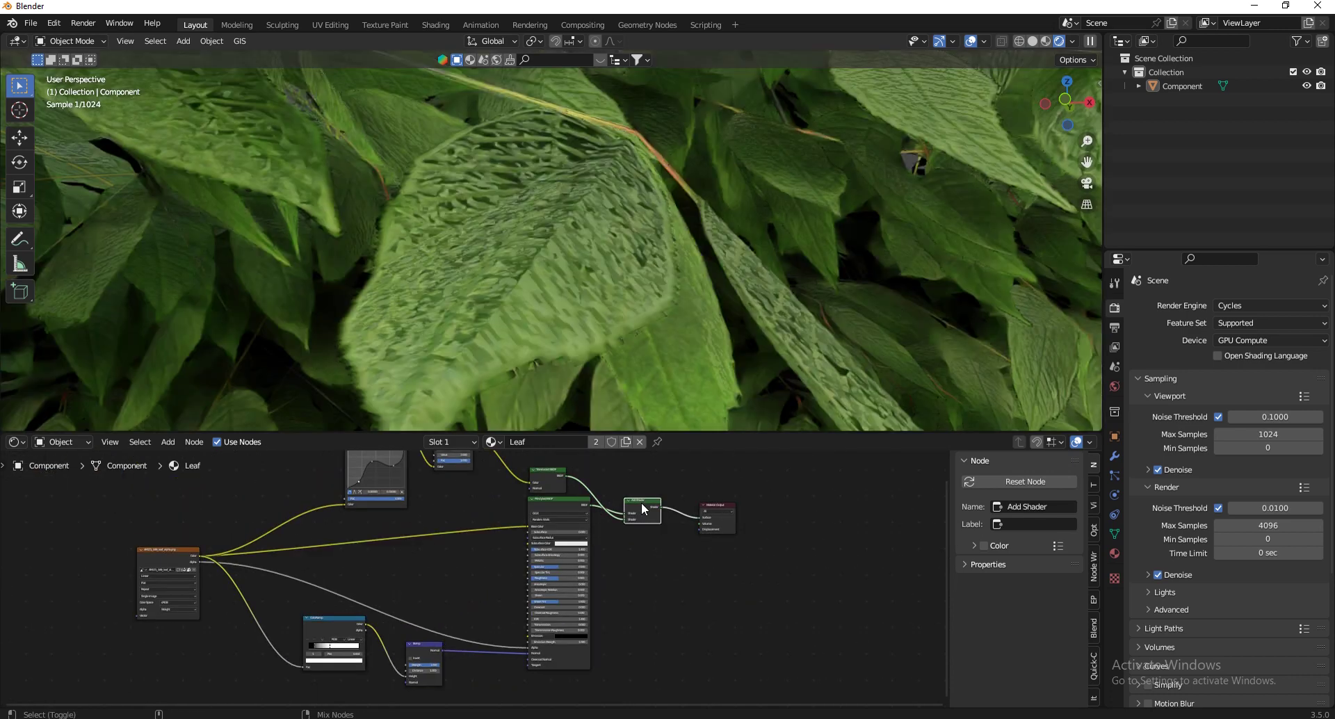
pyautogui.scroll(3, 564, 657)
pyautogui.scroll(5, 322, 704)
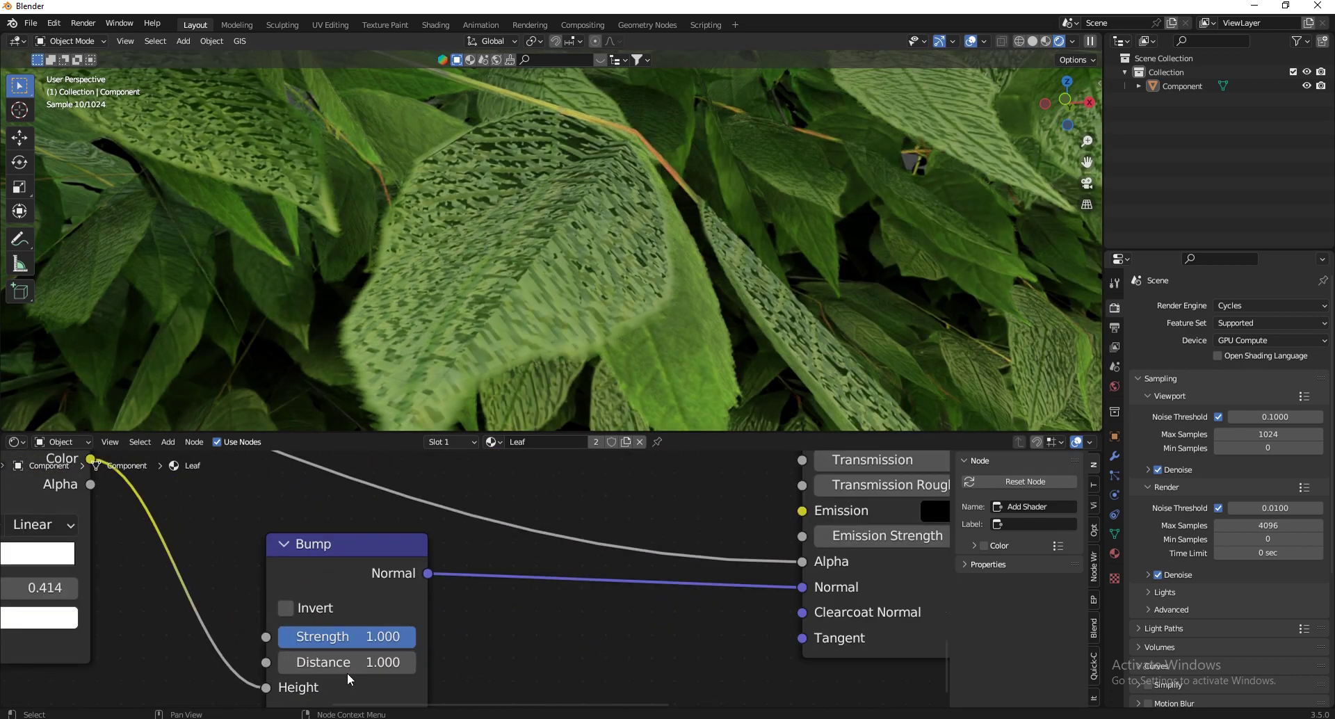
pyautogui.click(343, 659)
pyautogui.write('0.05')
pyautogui.press('Return')
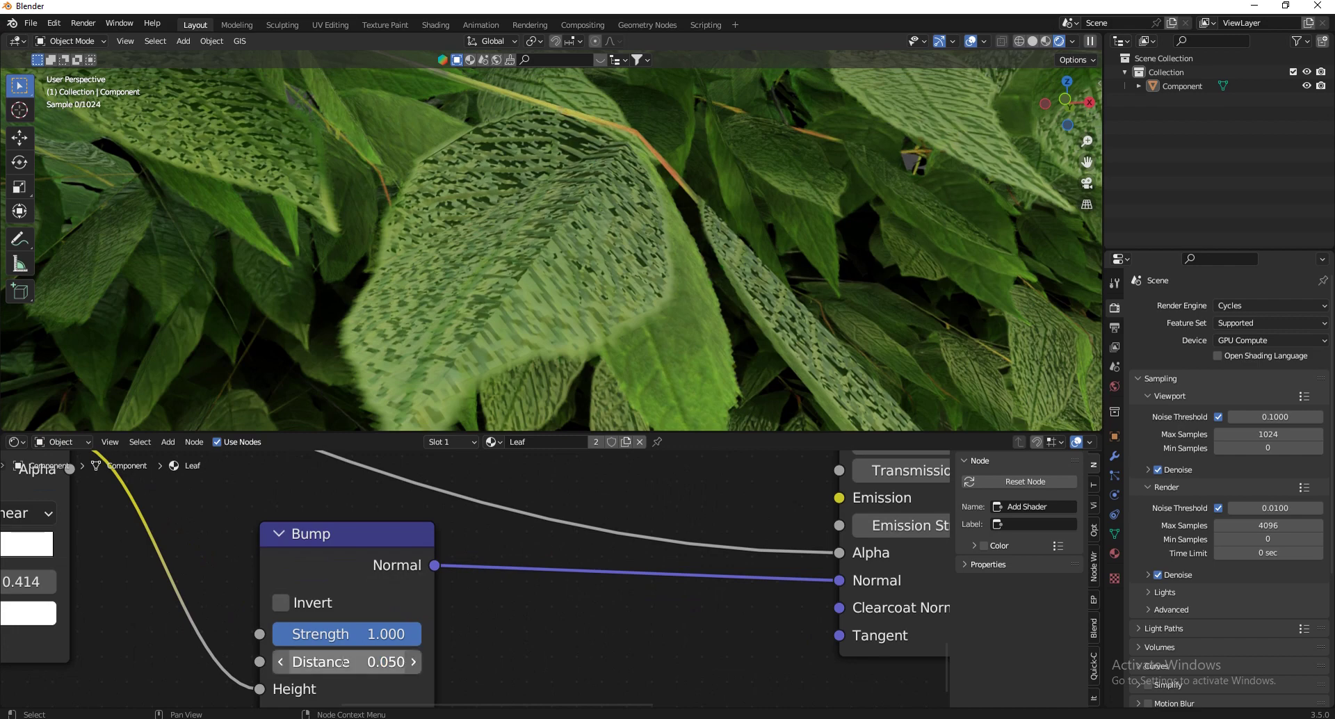
pyautogui.click(347, 664)
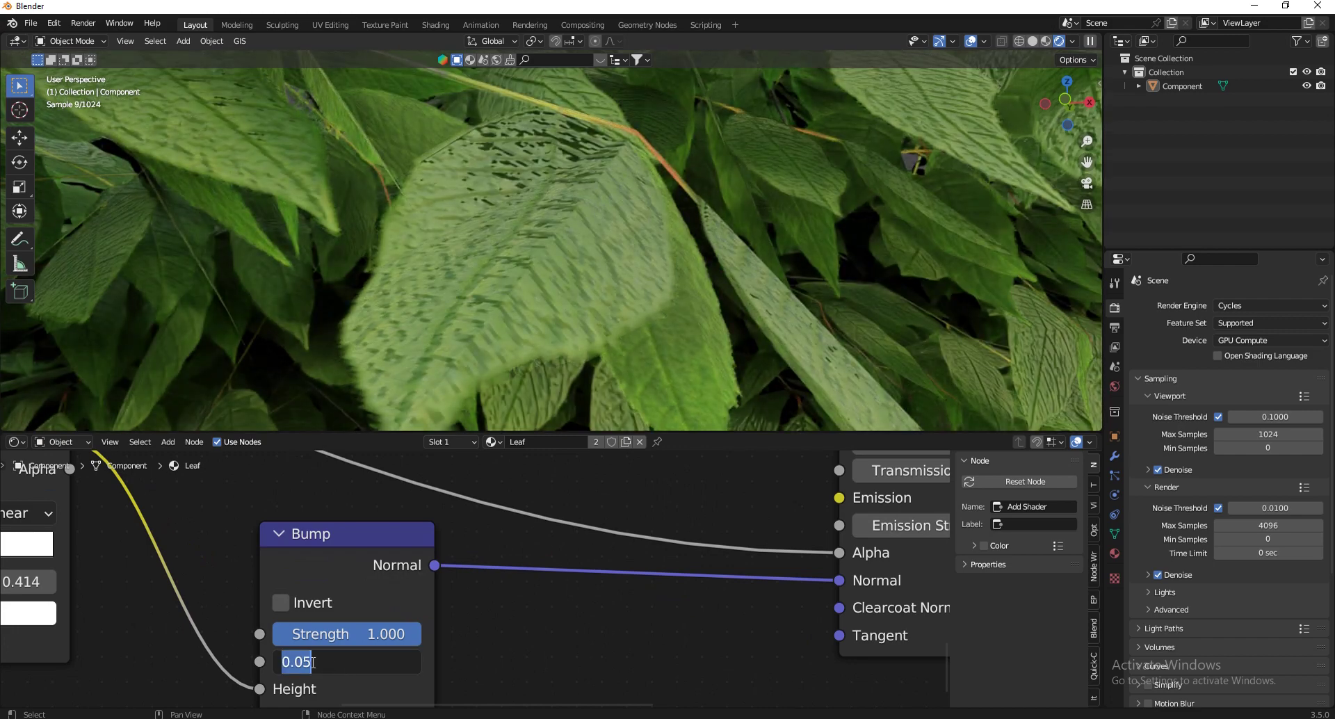
pyautogui.write('2')
pyautogui.press('Return')
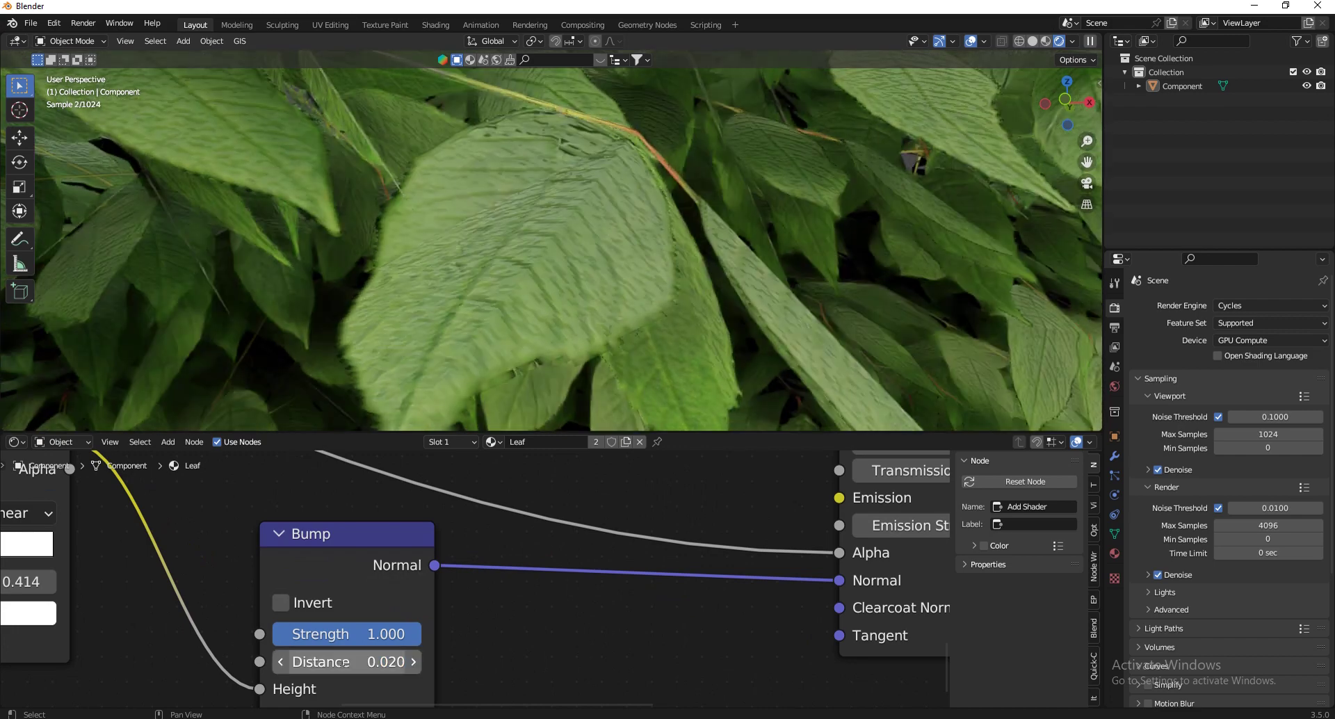
# Set the Bump node's Strength to 0.675 and connect the ColorRamp's Color output to the Principled BSDF's Roughness input
pyautogui.scroll(-10, 677, 262)
pyautogui.scroll(10, 678, 261)
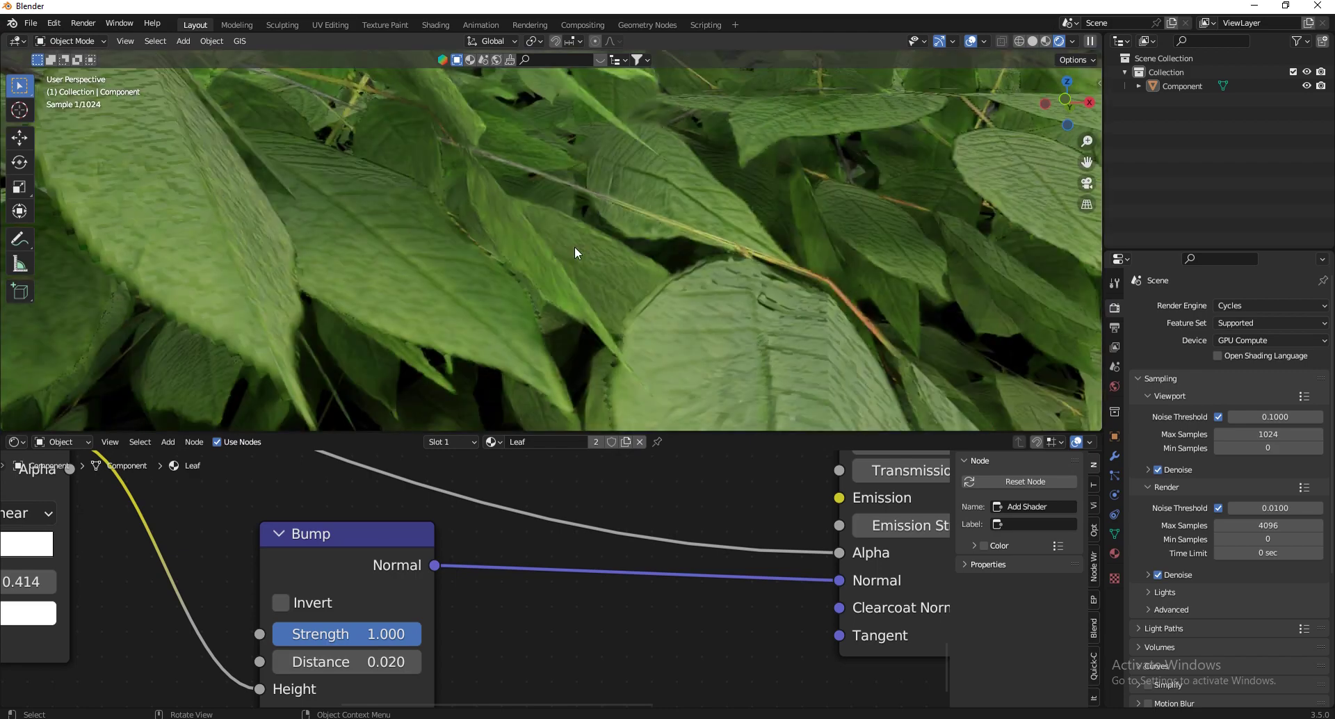
pyautogui.moveTo(313, 631); pyautogui.dragTo(274, 632)
pyautogui.moveTo(641, 294)
pyautogui.mouseDown()
pyautogui.moveTo(620, 297)
pyautogui.moveTo(644, 295)
pyautogui.mouseUp()
pyautogui.scroll(-5, 556, 657)
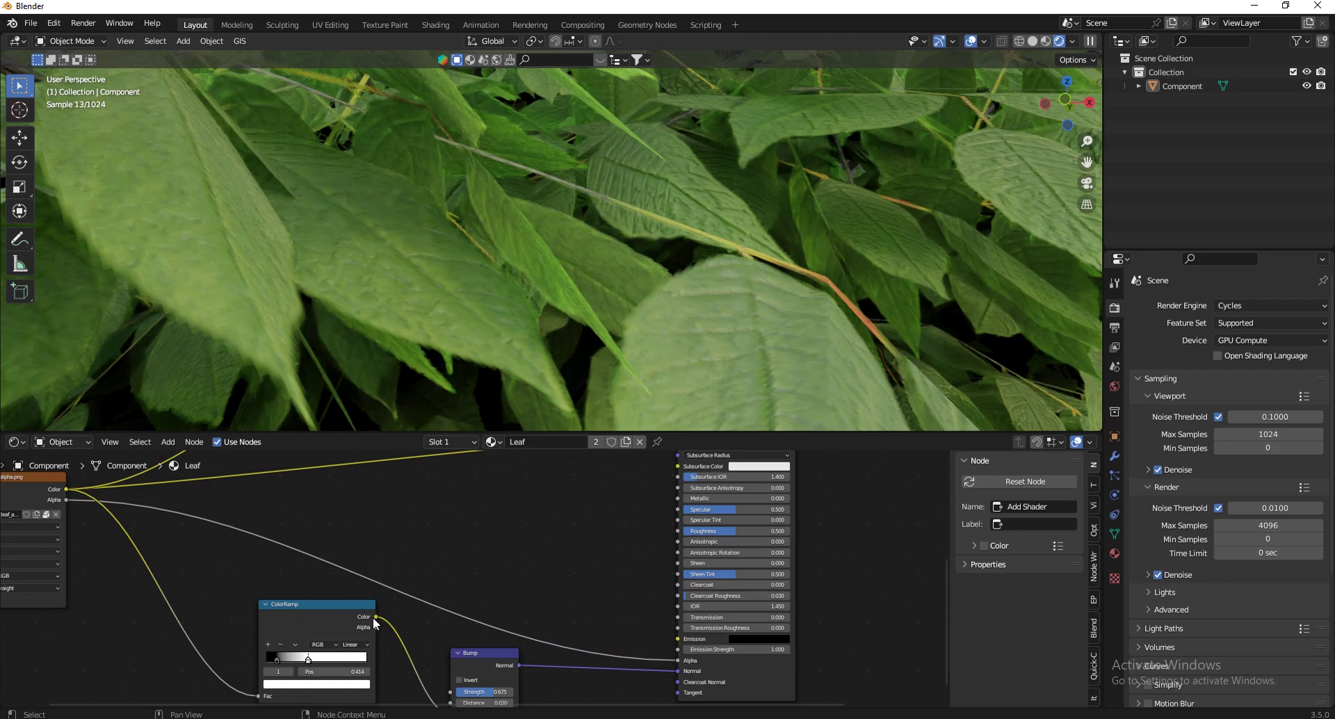
pyautogui.moveTo(374, 616); pyautogui.dragTo(678, 528)
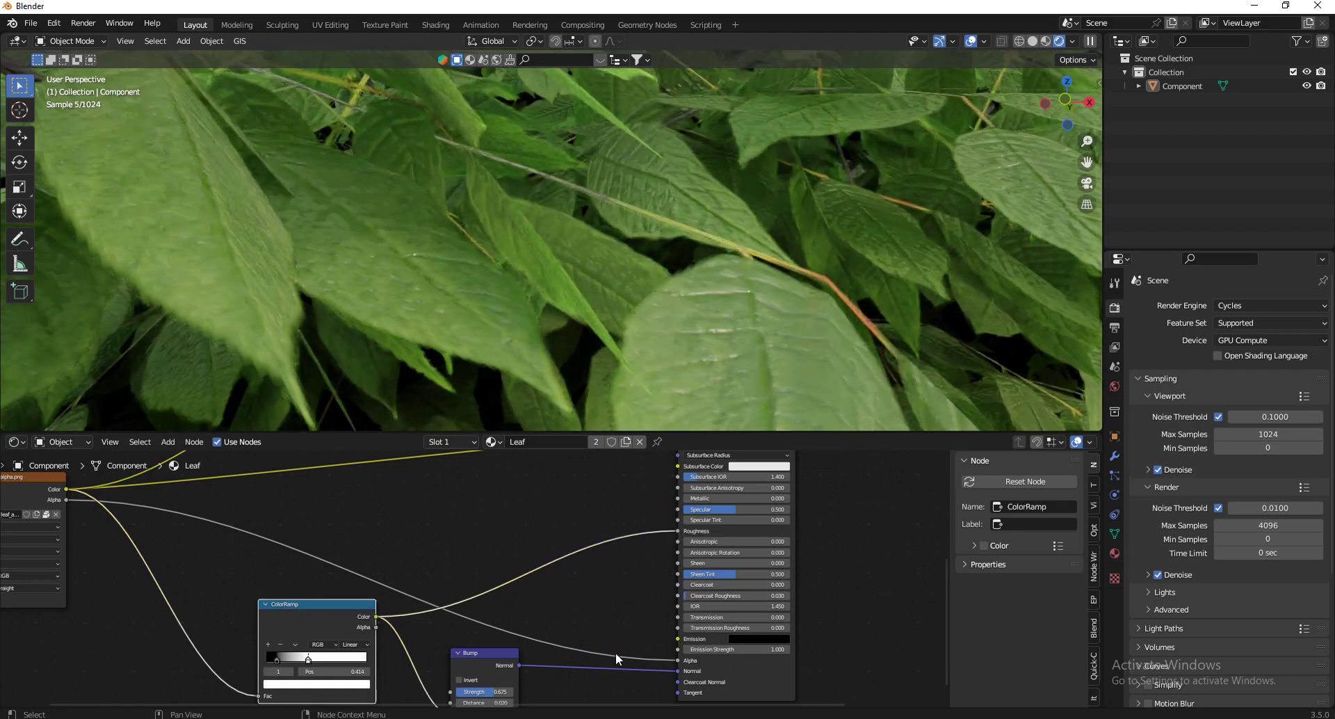
# Try a Bump Distance of 0 and settle on 0.040
pyautogui.scroll(4, 524, 664)
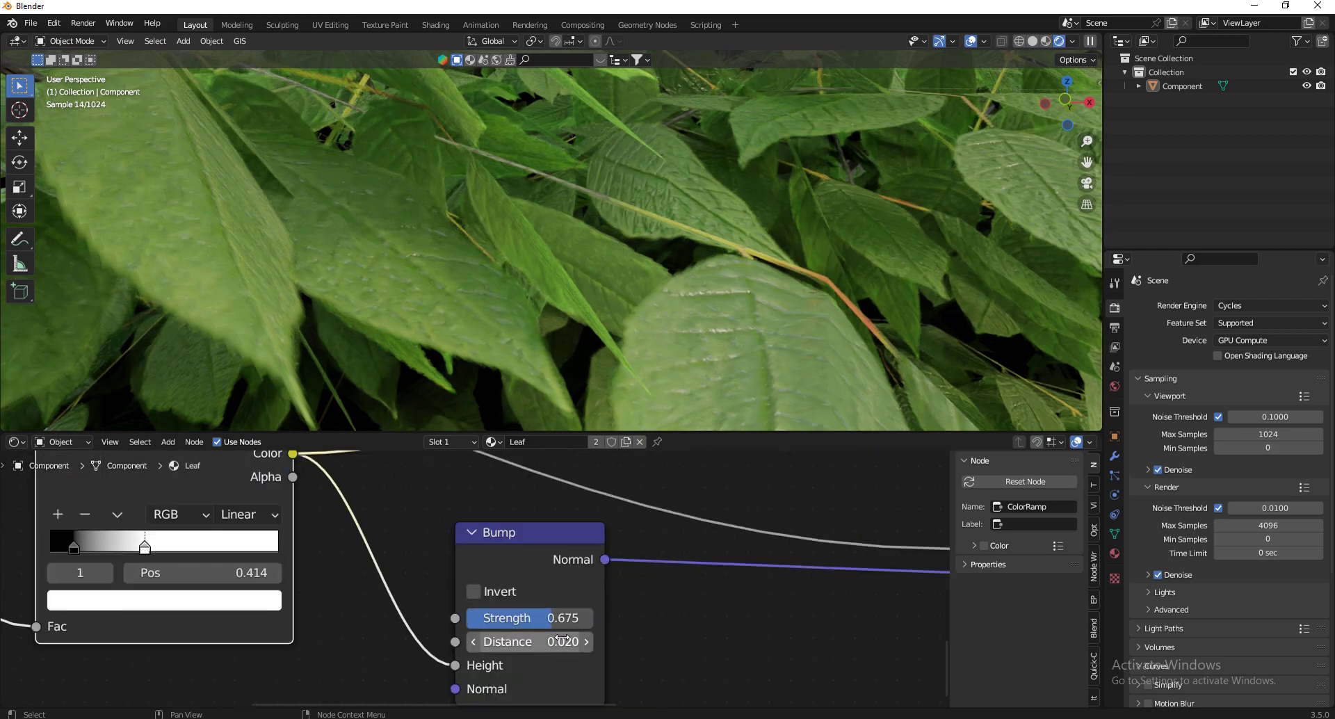
pyautogui.moveTo(562, 639); pyautogui.dragTo(540, 287)
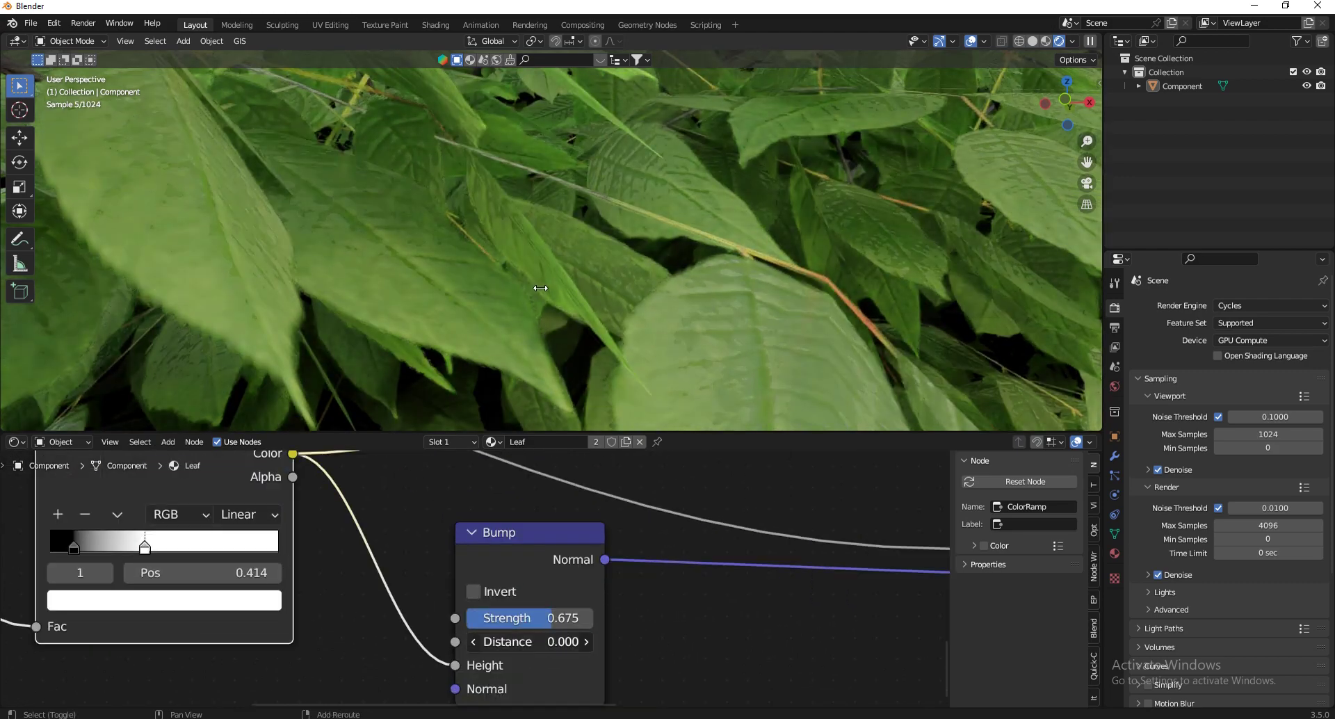
pyautogui.moveTo(540, 287); pyautogui.dragTo(545, 288)
pyautogui.scroll(-3, 634, 695)
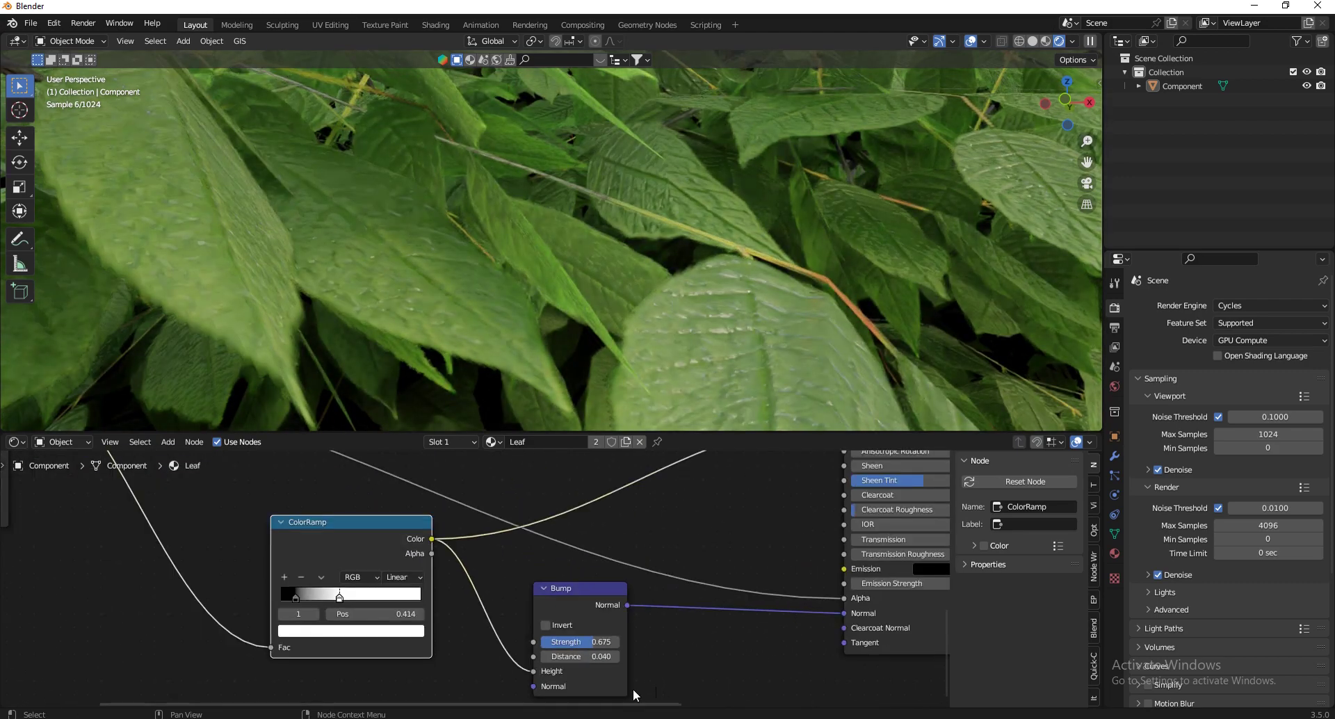
# Duplicate the ColorRamp node and place the copy above the original, between the leaf image and the Principled BSDF
pyautogui.scroll(-2, 634, 695)
pyautogui.scroll(-5, 623, 283)
pyautogui.scroll(5, 623, 282)
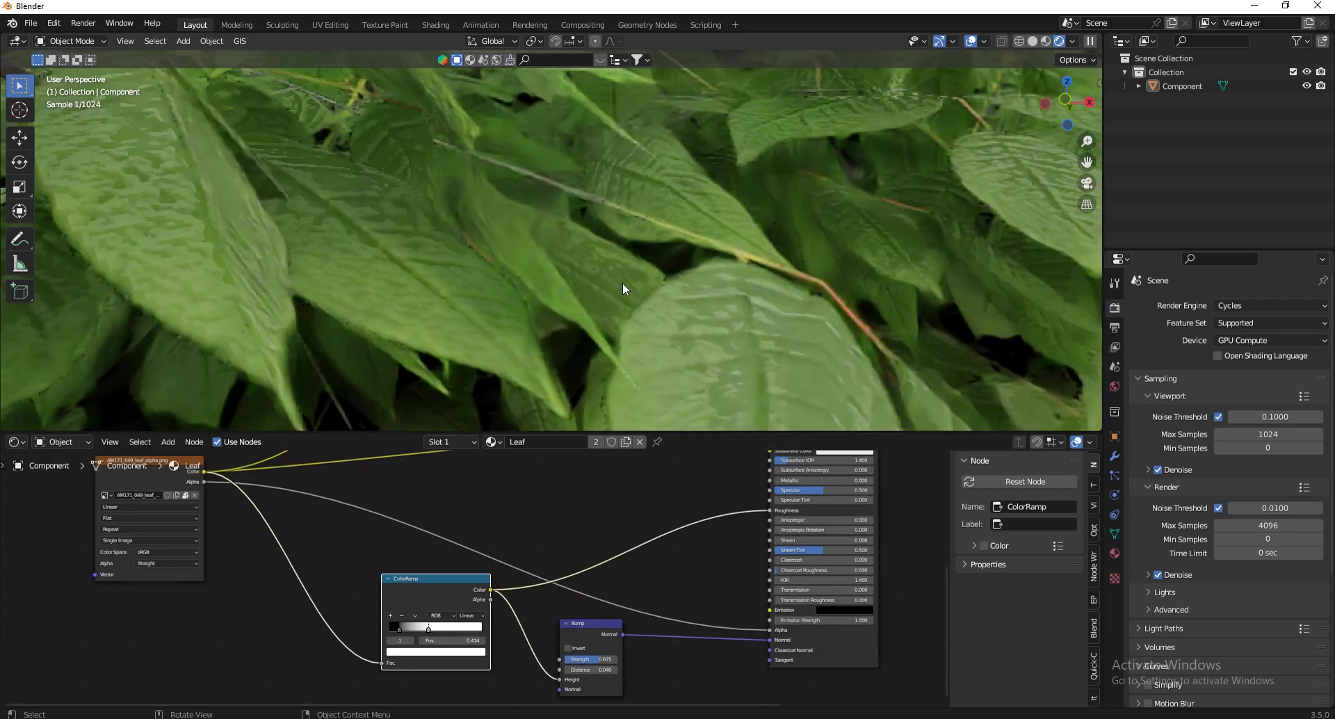
pyautogui.hotkey('shift', '`')
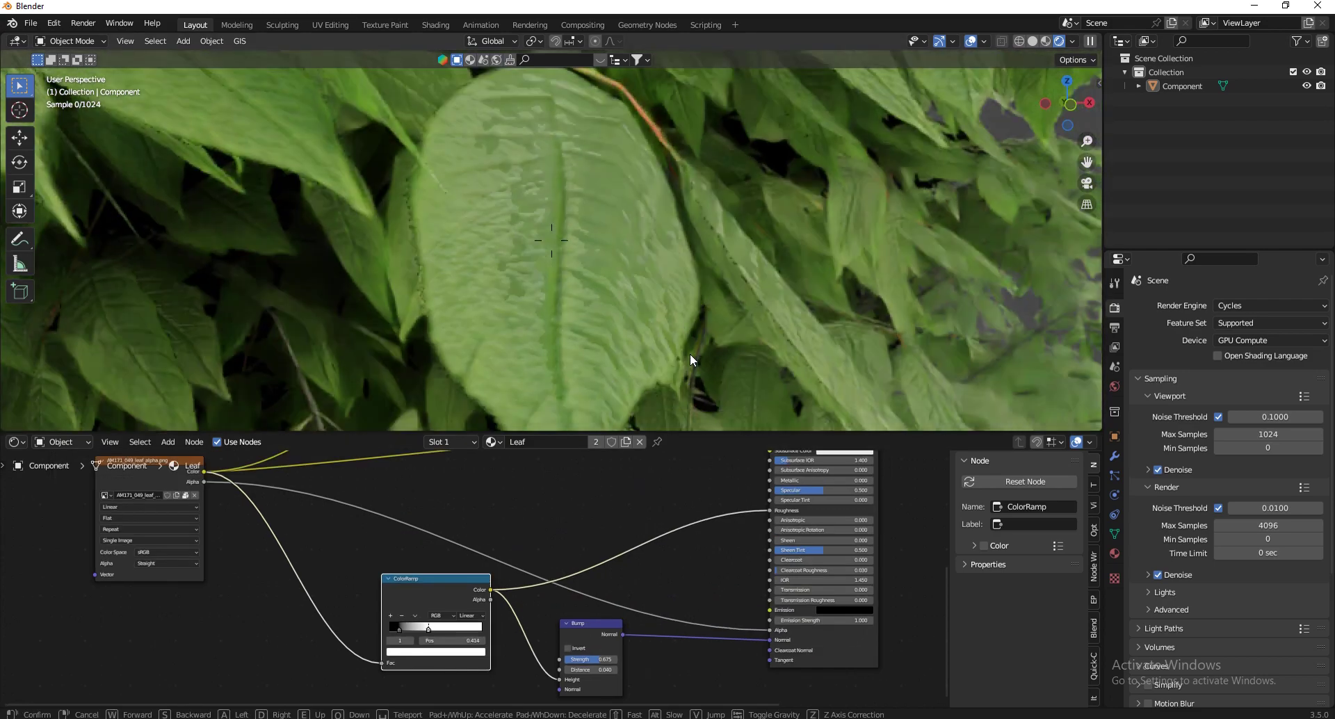
pyautogui.click(690, 353)
pyautogui.scroll(-3, 553, 637)
pyautogui.scroll(3, 521, 573)
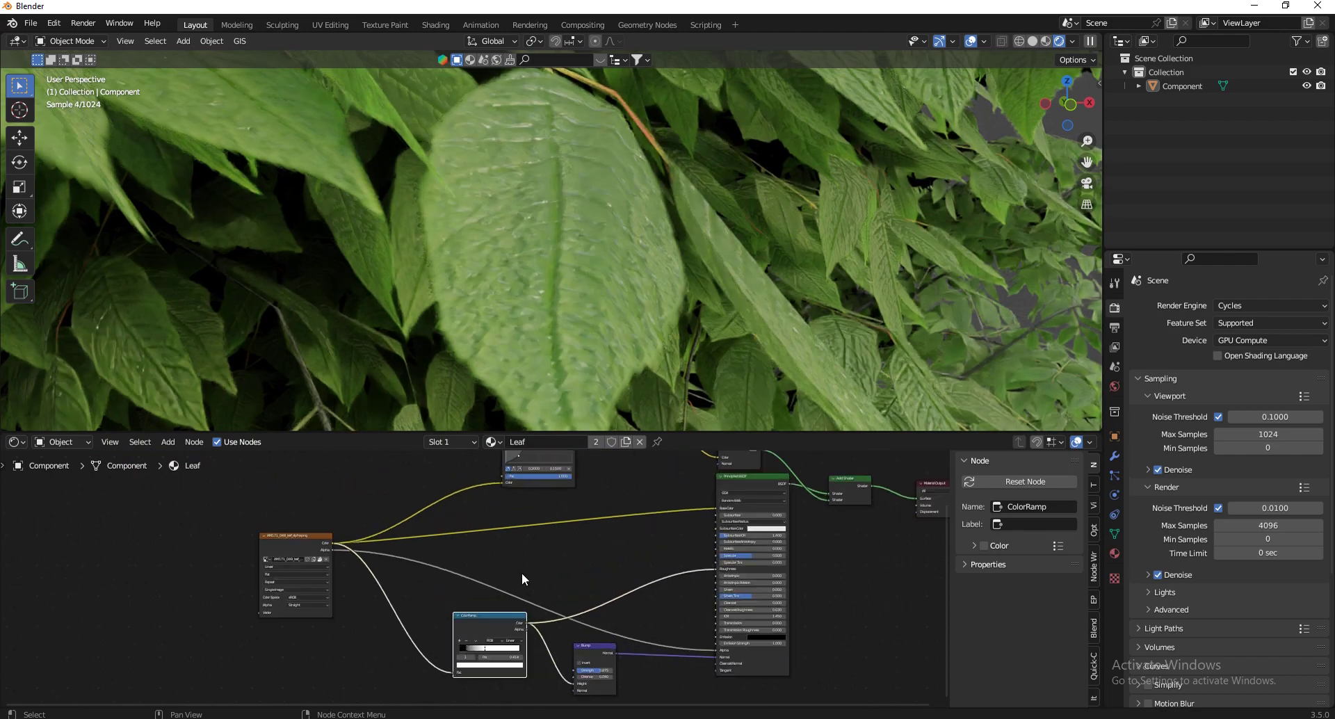
pyautogui.hotkey('shift', 'd')
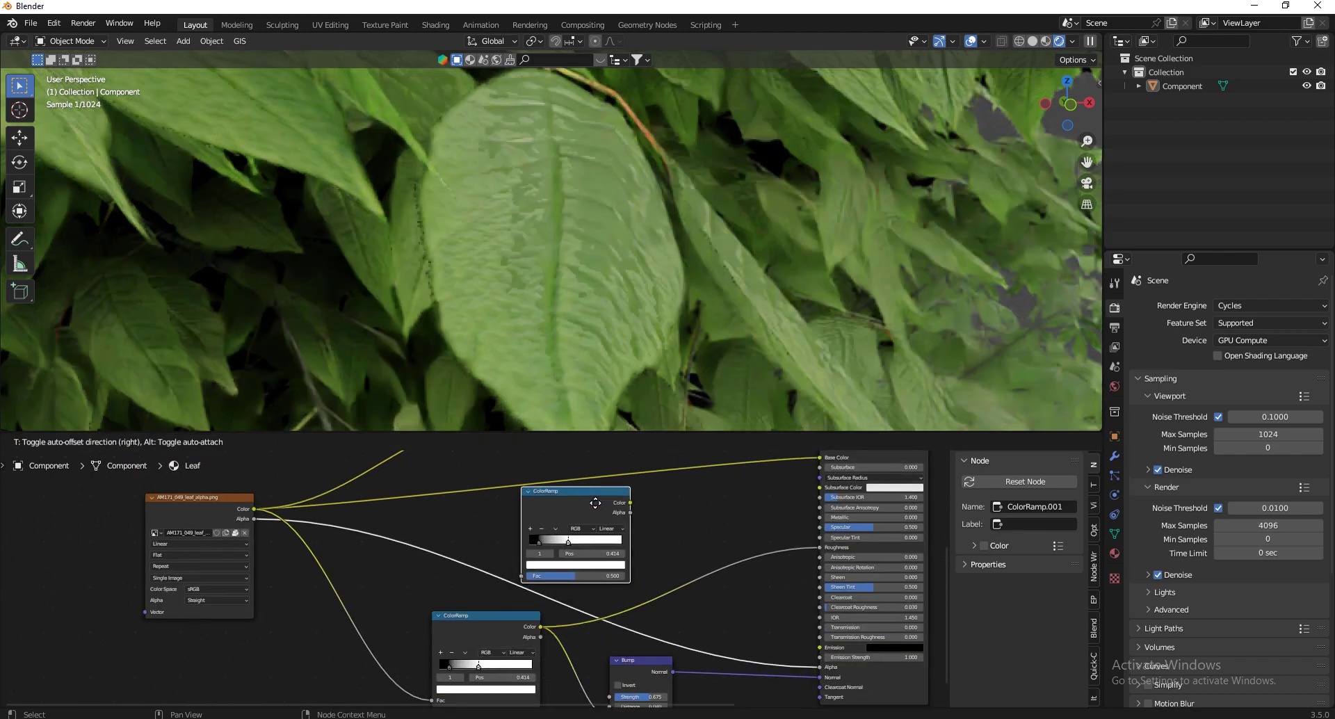
pyautogui.click(620, 514)
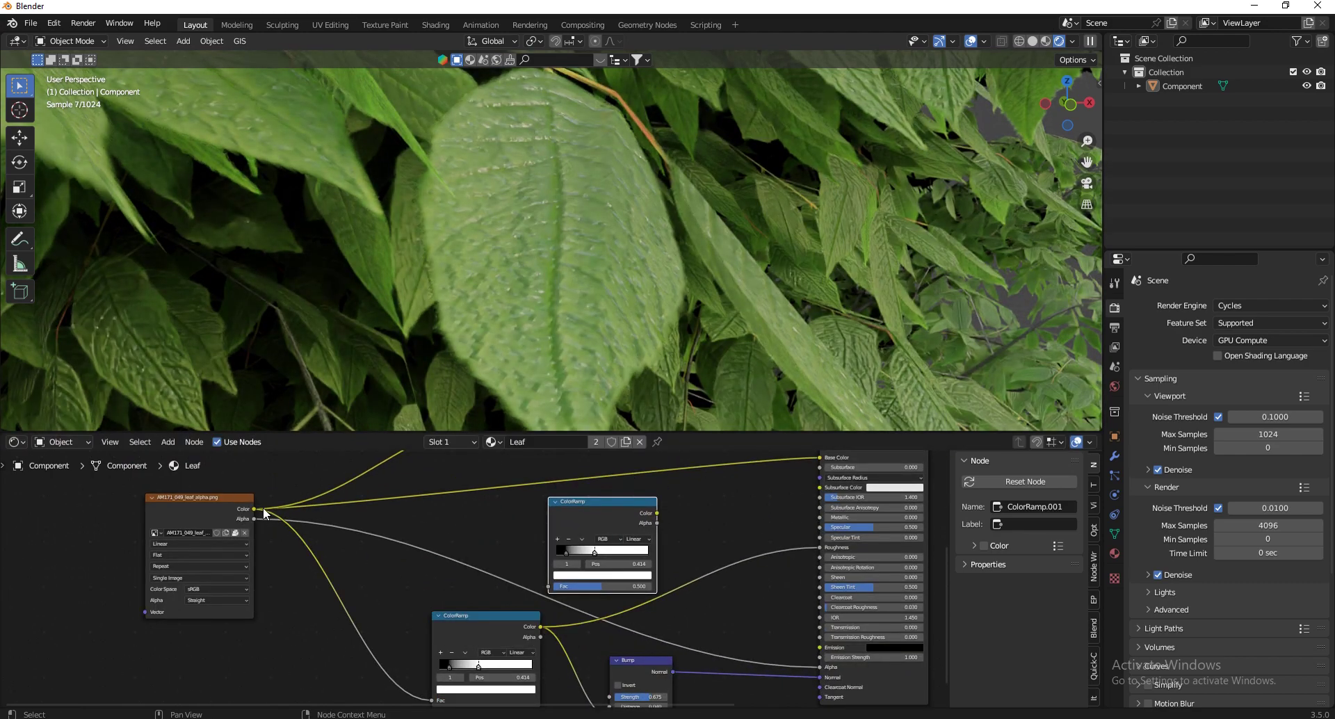
# Connect the leaf image's Color to the duplicated ColorRamp's Fac and that ramp's Color output to the Principled BSDF's Roughness
pyautogui.moveTo(254, 509); pyautogui.dragTo(550, 586)
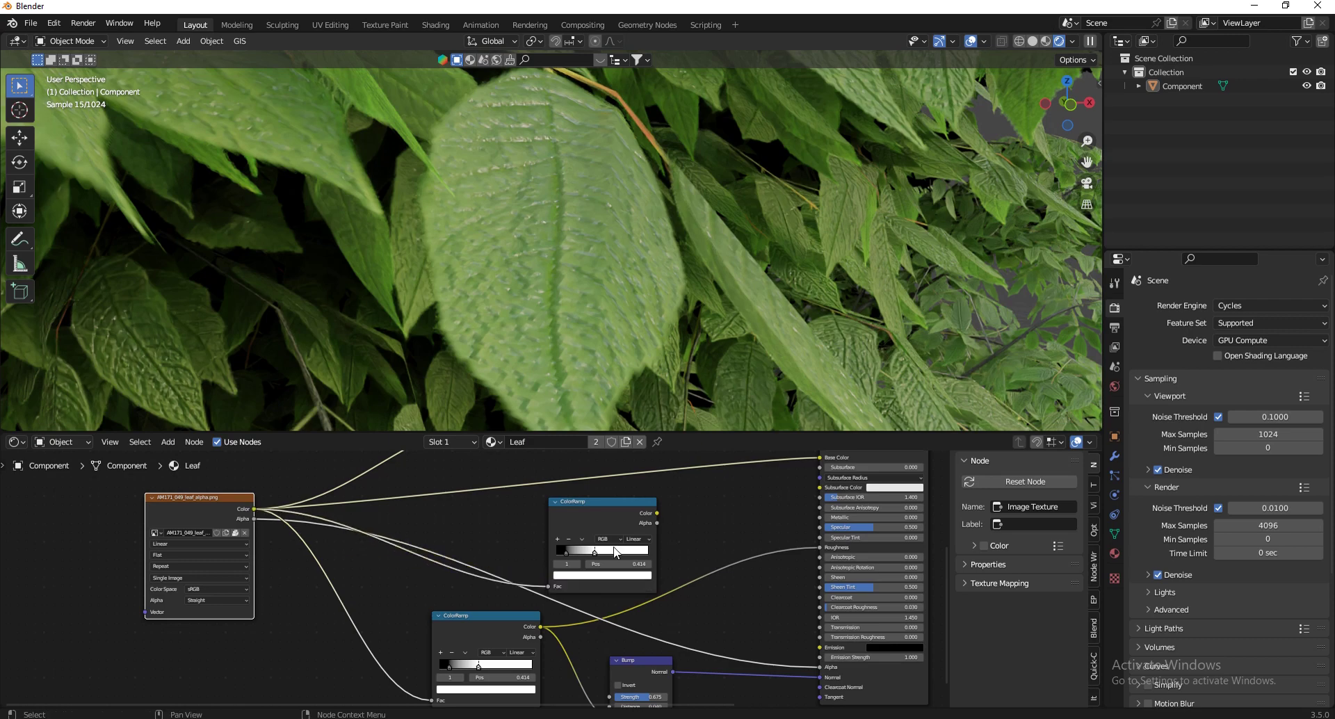
pyautogui.moveTo(660, 516); pyautogui.dragTo(819, 548)
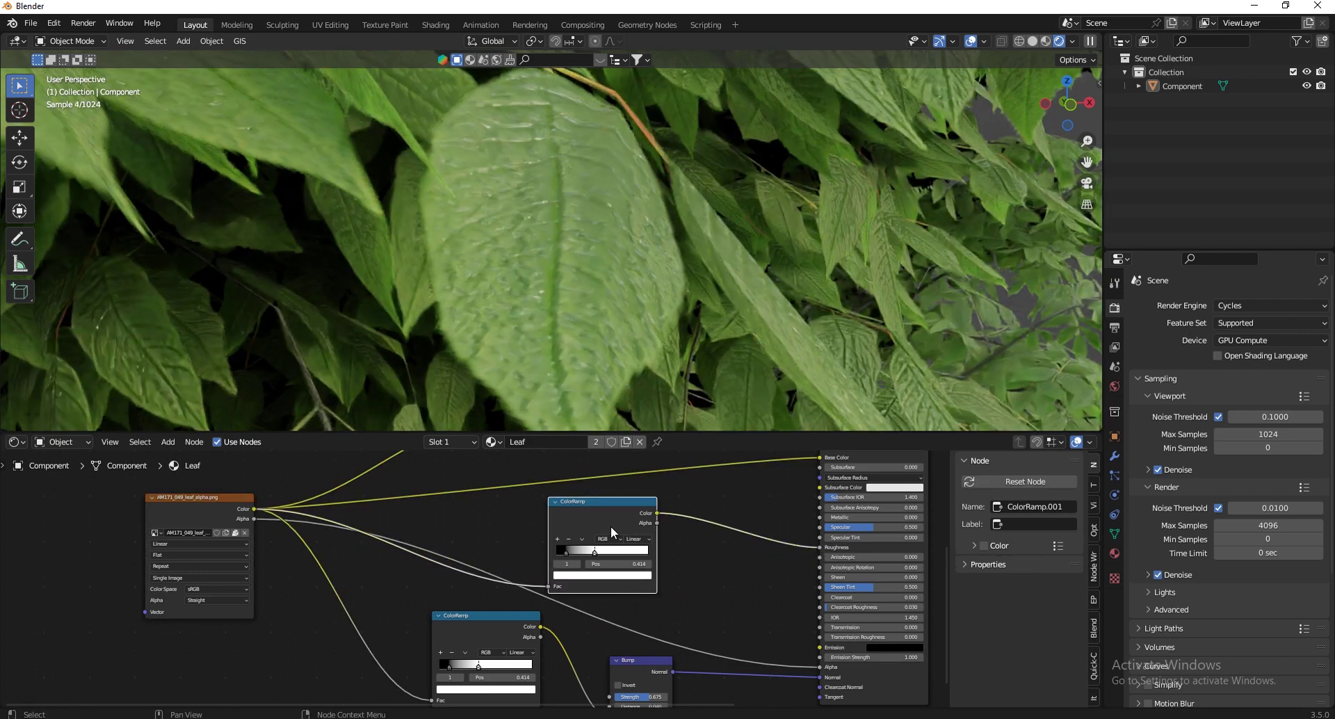
pyautogui.scroll(1, 614, 505)
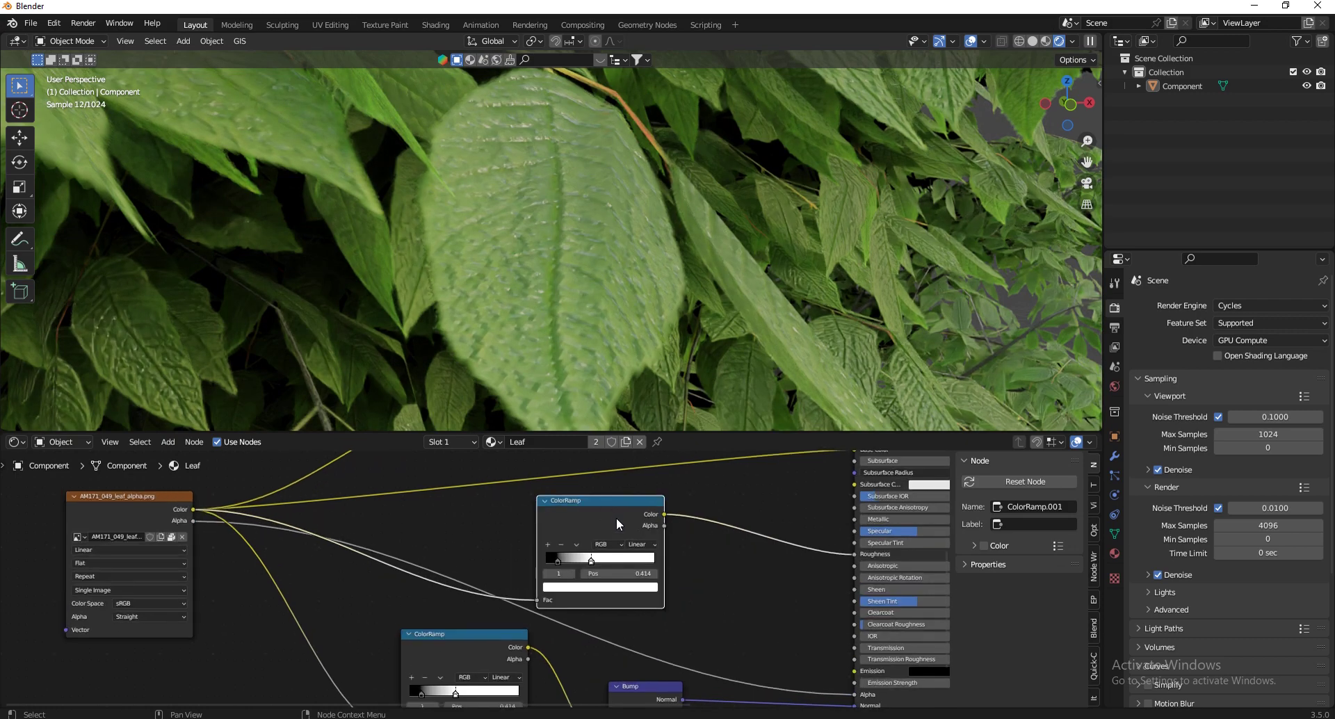
# Preview the roughness ColorRamp alone, set its black stop to position 0.050, and display the full leaf shader through the Add Shader node
pyautogui.keyDown('ctrl'); pyautogui.keyDown('shift'); pyautogui.click(614, 516); pyautogui.keyUp('shift'); pyautogui.keyUp('ctrl')
pyautogui.scroll(3, 595, 561)
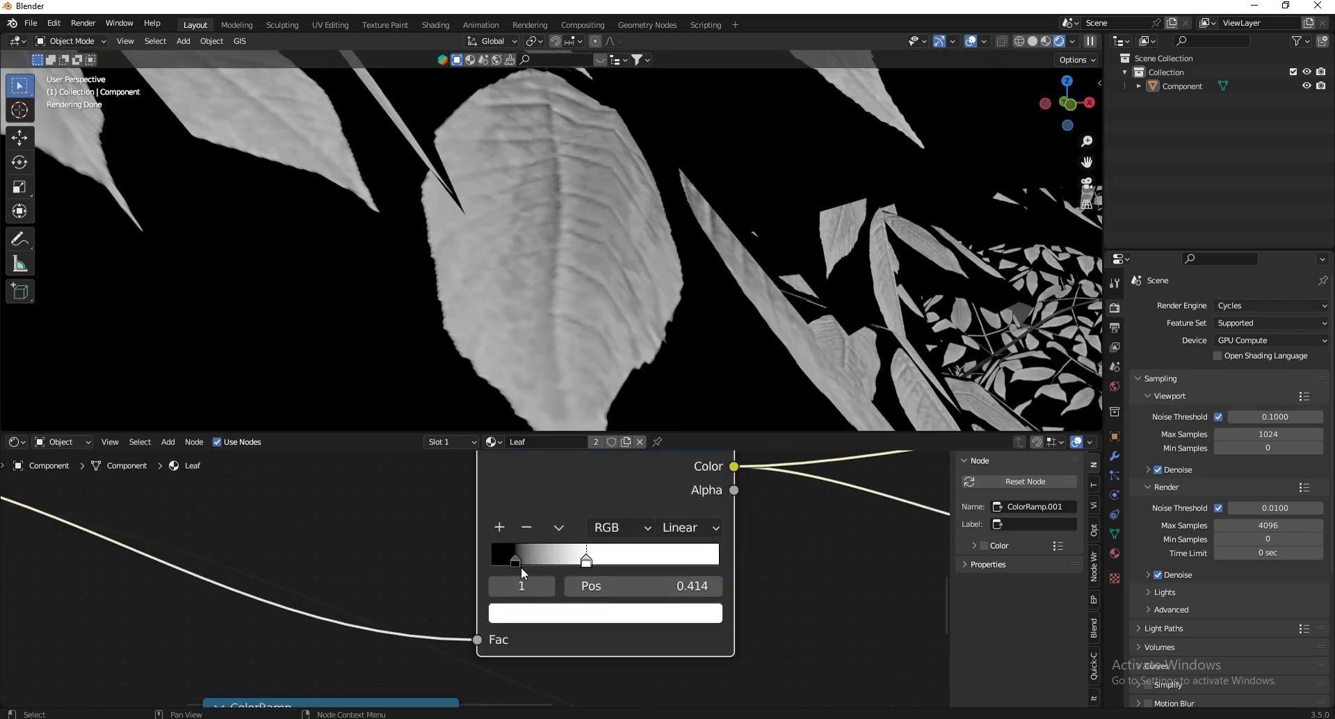
pyautogui.moveTo(518, 563)
pyautogui.mouseDown()
pyautogui.moveTo(467, 569)
pyautogui.moveTo(503, 557)
pyautogui.mouseUp()
pyautogui.scroll(-5, 556, 612)
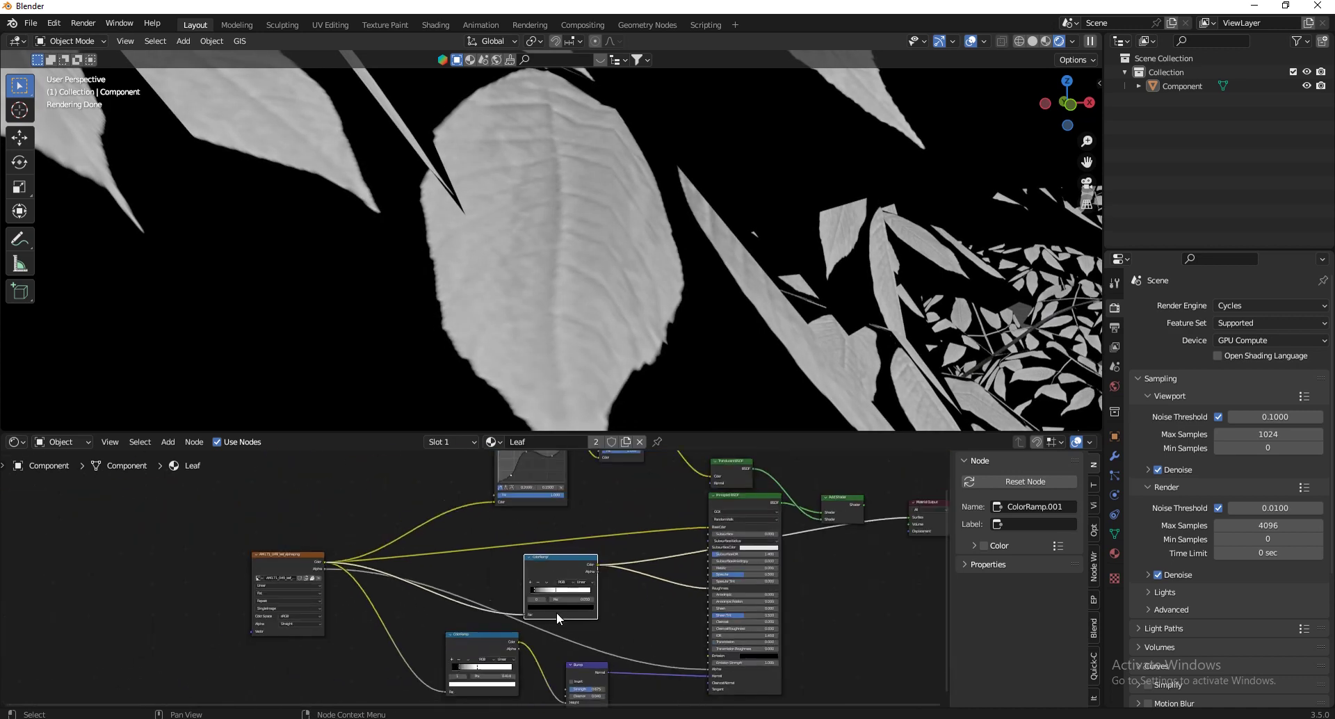
pyautogui.scroll(-1, 557, 612)
pyautogui.keyDown('ctrl'); pyautogui.keyDown('shift'); pyautogui.click(810, 527); pyautogui.keyUp('shift'); pyautogui.keyUp('ctrl')
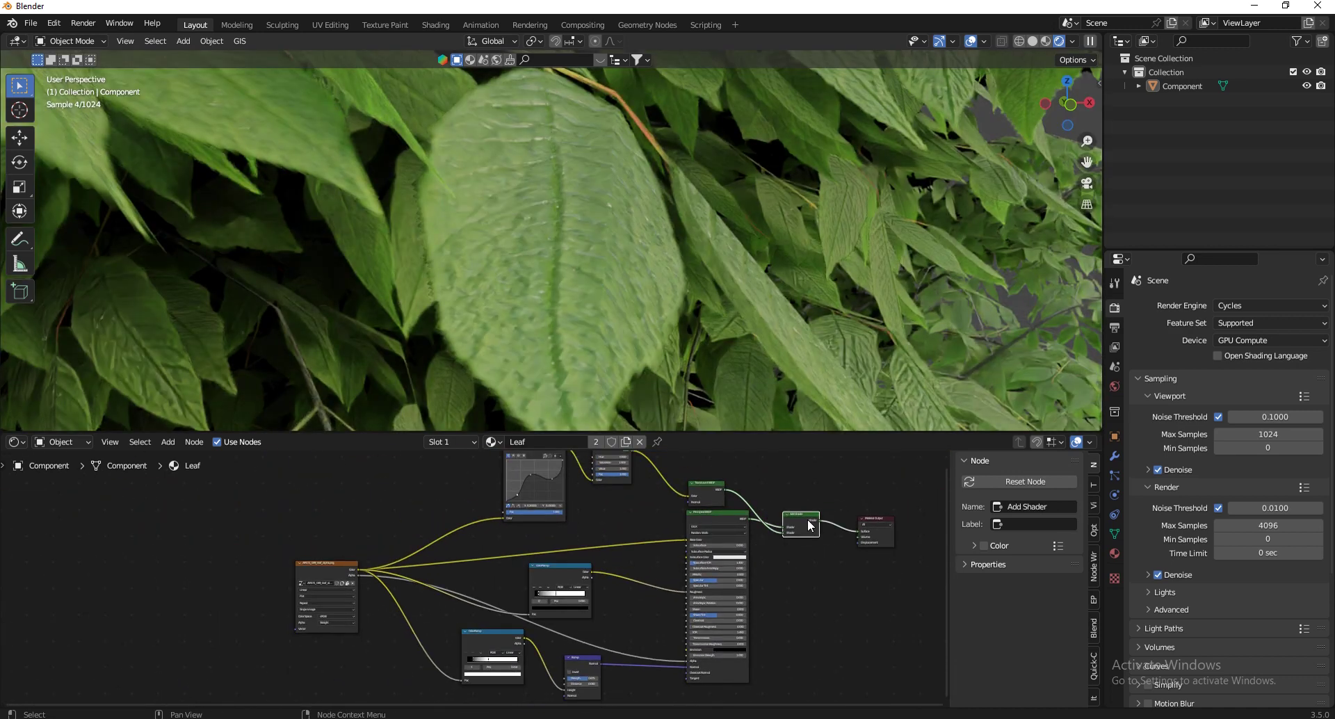
# Set the Bump node's Distance to 0.01
pyautogui.scroll(3, 583, 676)
pyautogui.scroll(4, 583, 676)
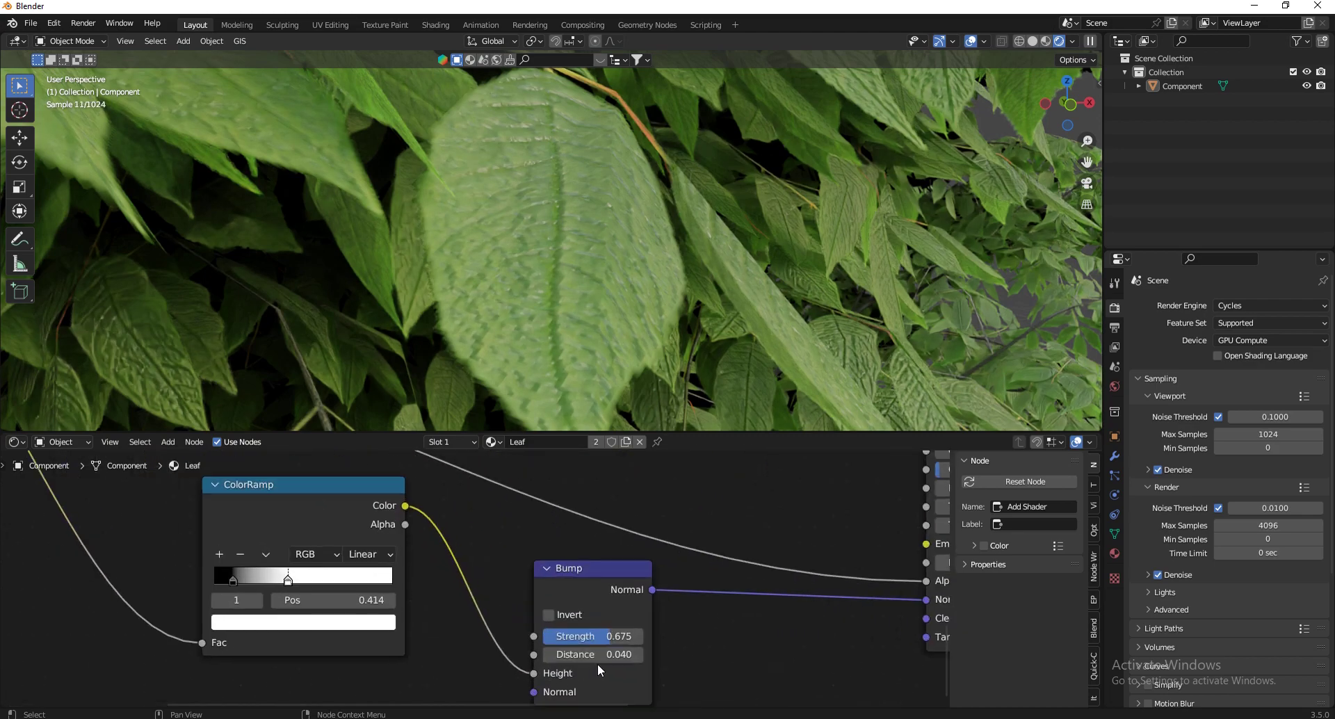
pyautogui.doubleClick(582, 649)
pyautogui.write('1')
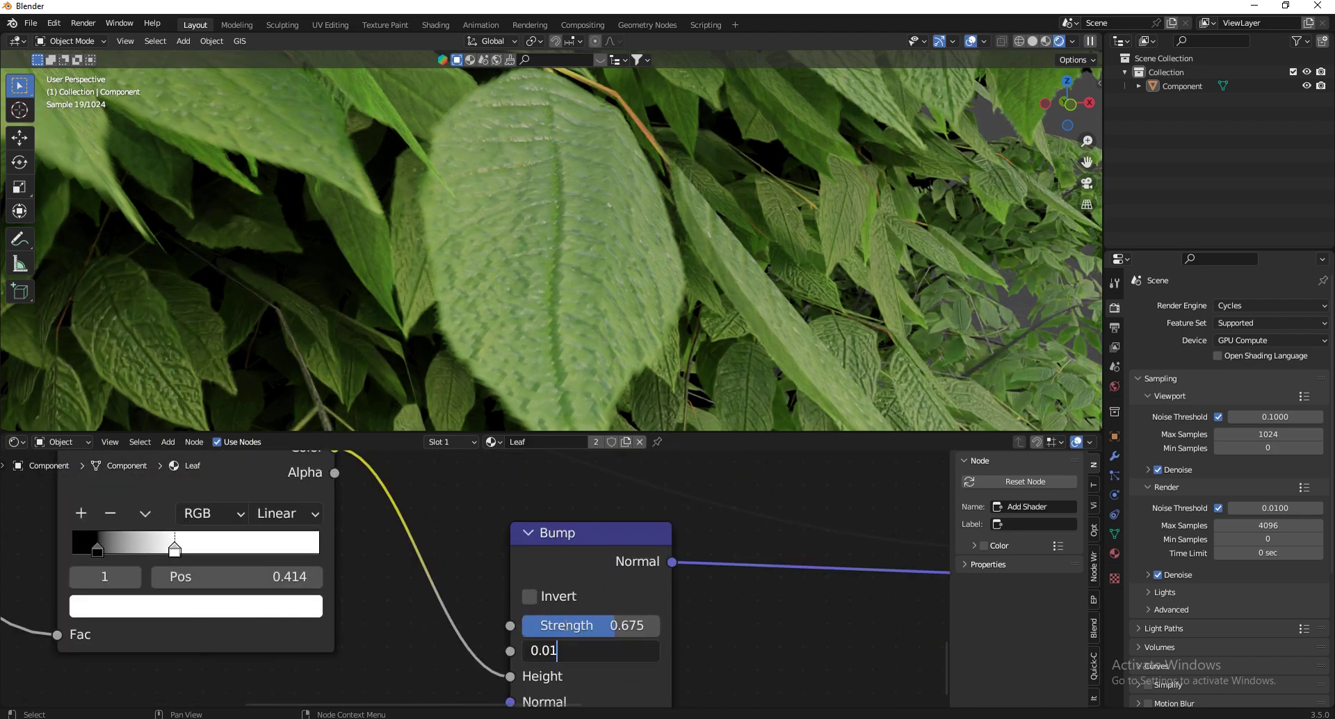
pyautogui.press('Return')
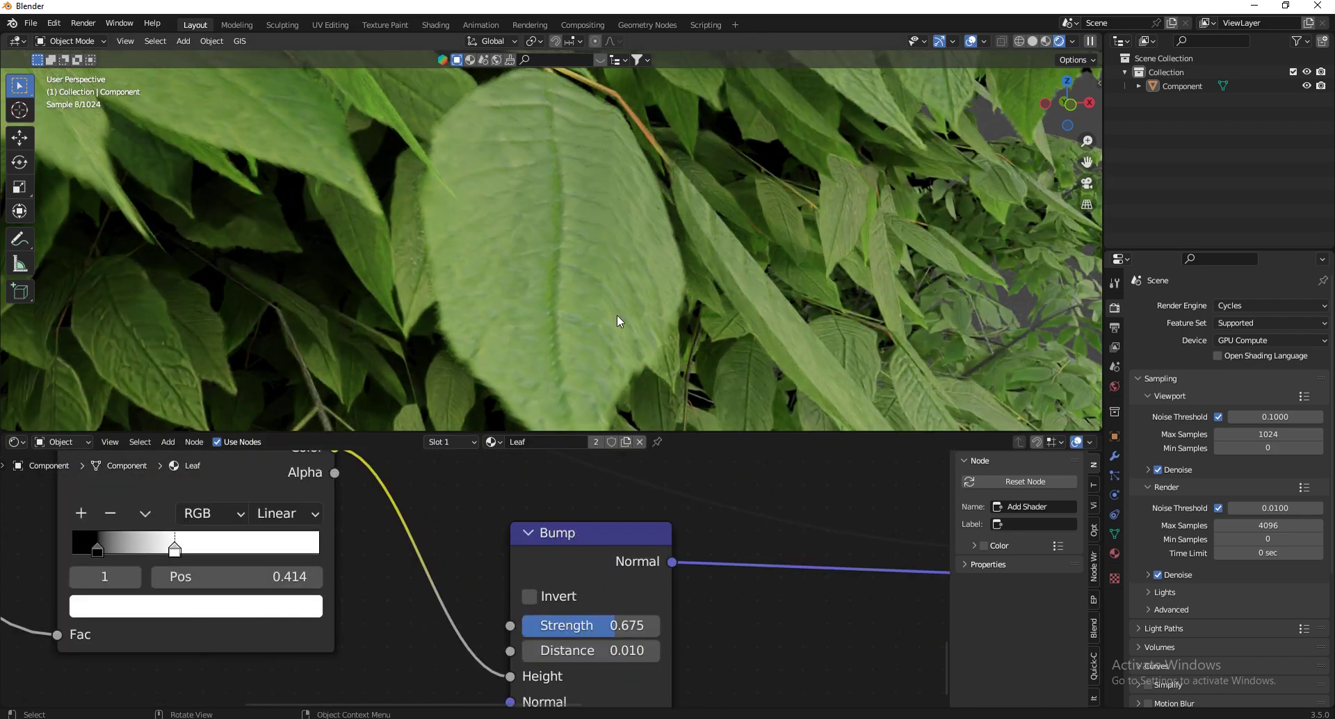
# Try moving the black stop of the roughness ColorRamp closer to the white stop
pyautogui.scroll(-6, 608, 271)
pyautogui.hotkey('shift', '`')
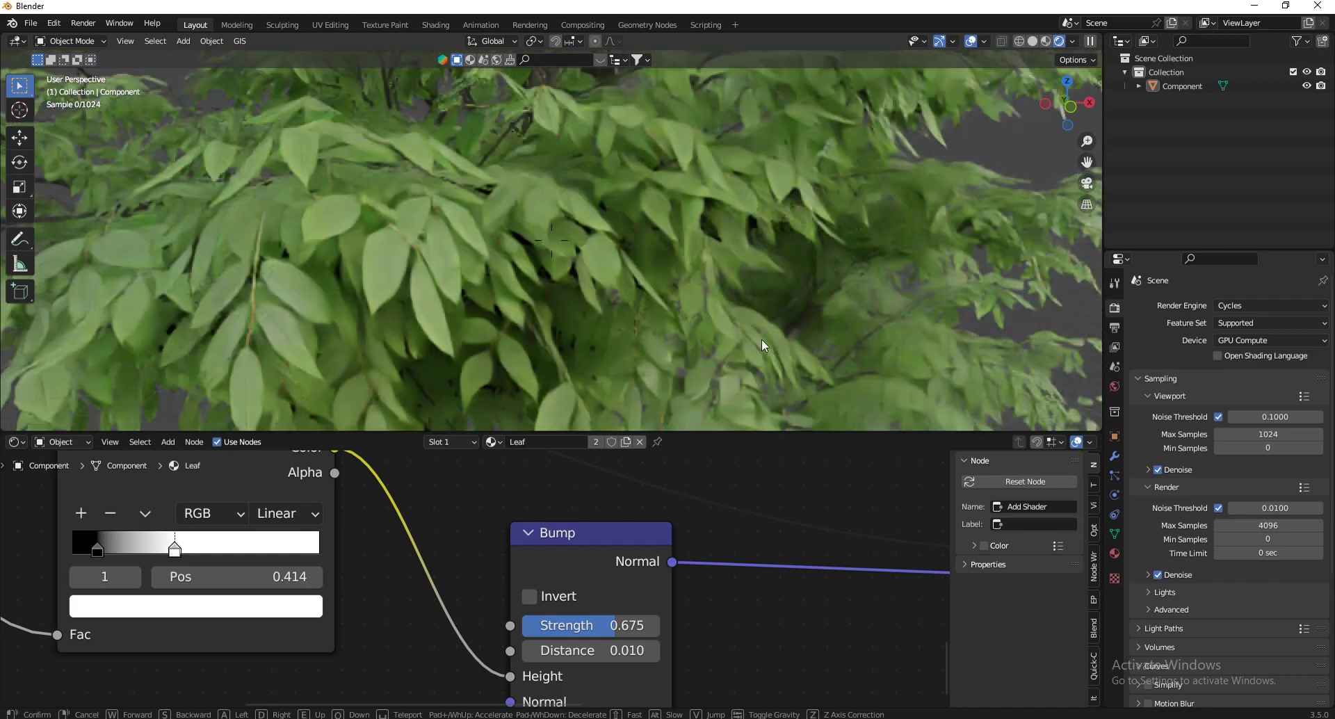
pyautogui.press('w')
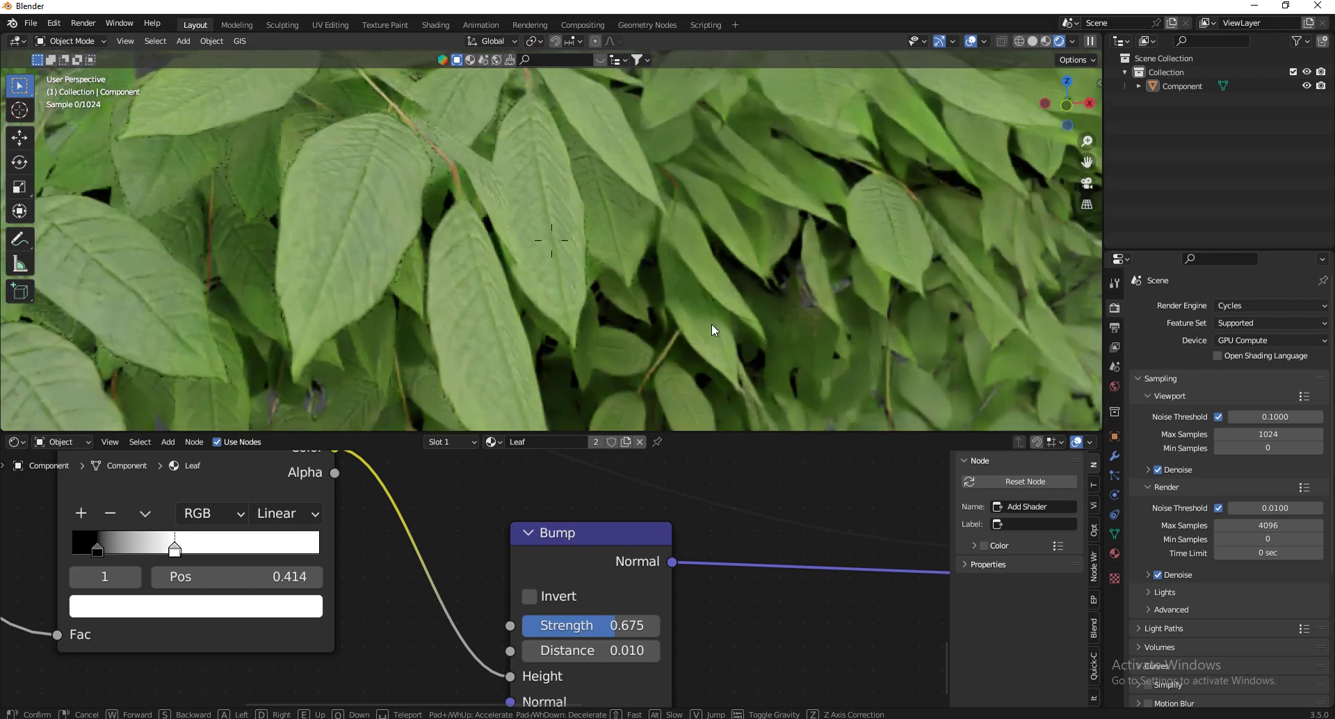
pyautogui.click(427, 314)
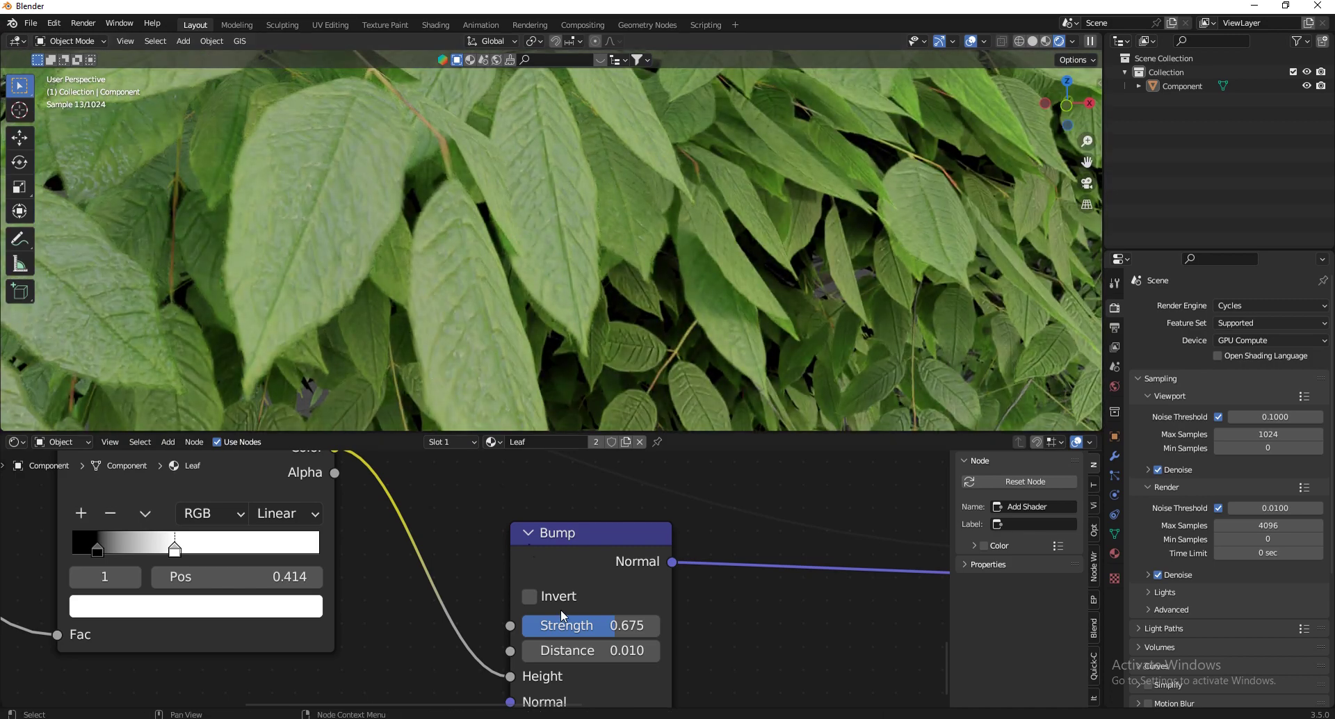
pyautogui.scroll(-5, 560, 609)
pyautogui.scroll(6, 469, 480)
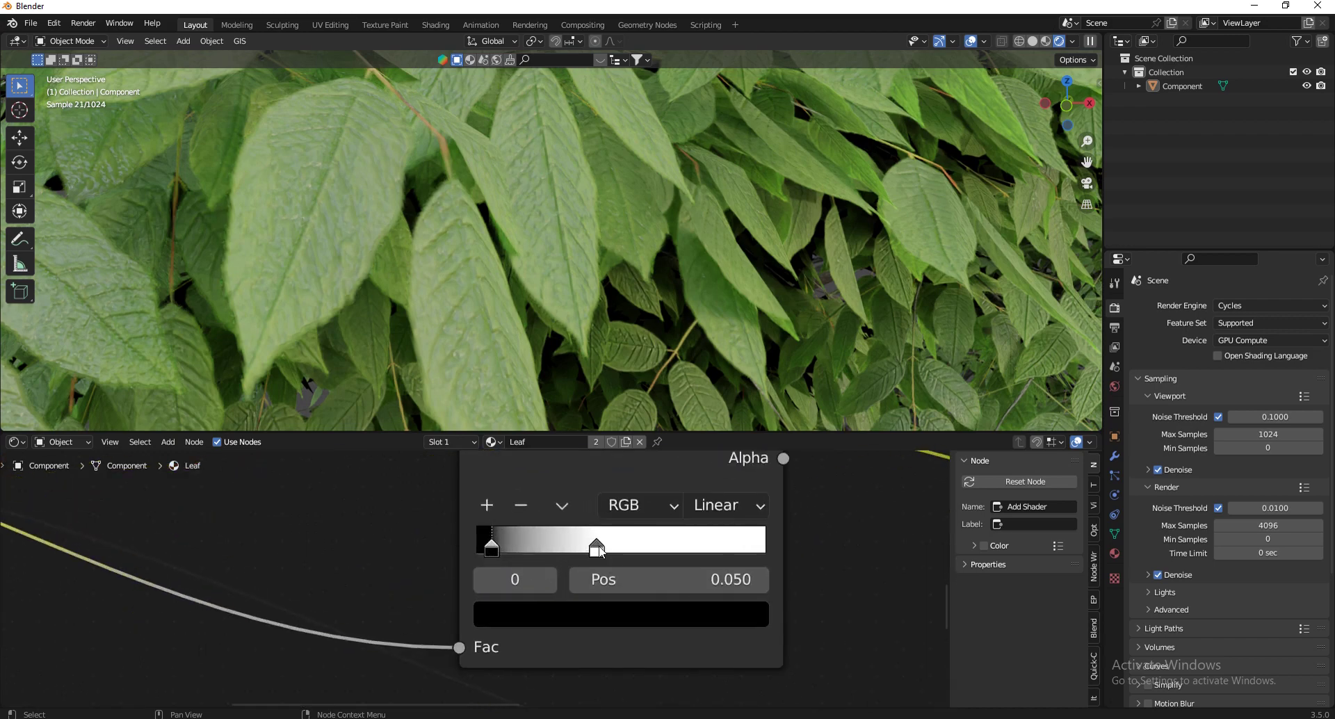
pyautogui.moveTo(492, 547); pyautogui.dragTo(530, 542)
# Reduce the Bump node's Strength to 0.317
pyautogui.press('Home')
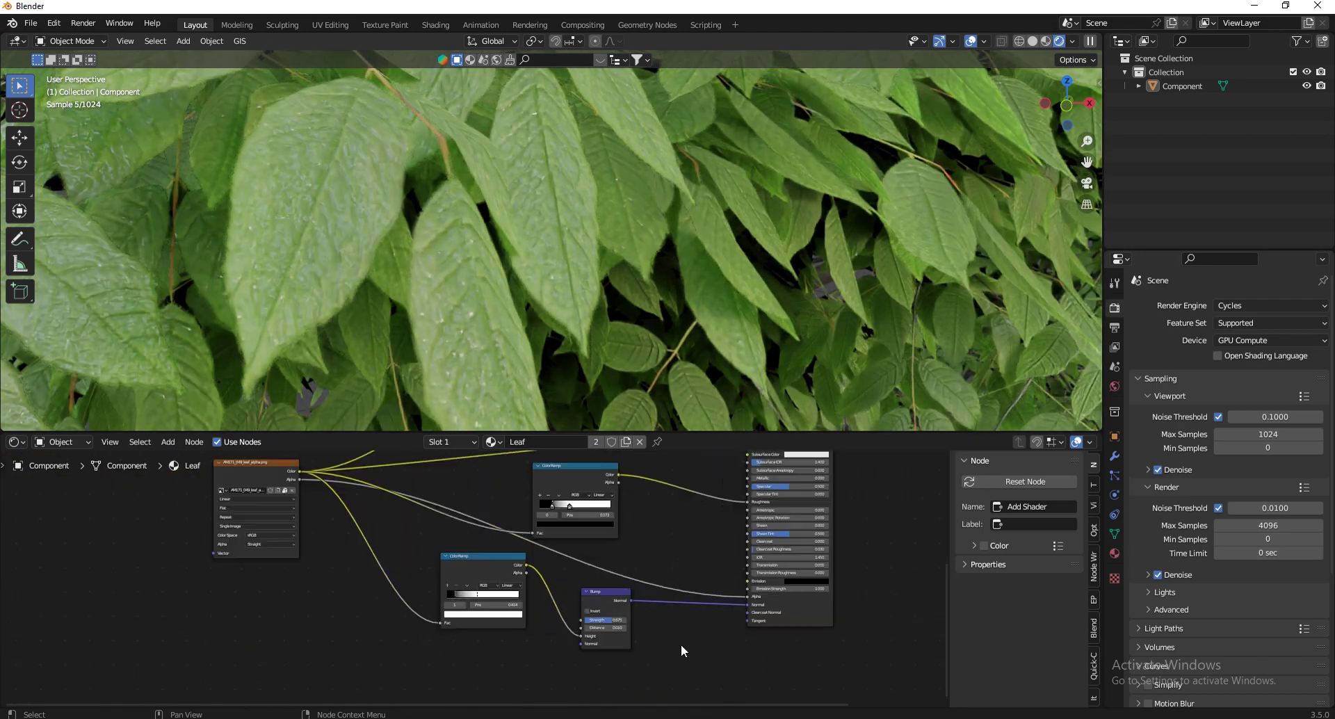
pyautogui.scroll(6, 613, 616)
pyautogui.moveTo(650, 625); pyautogui.dragTo(536, 280)
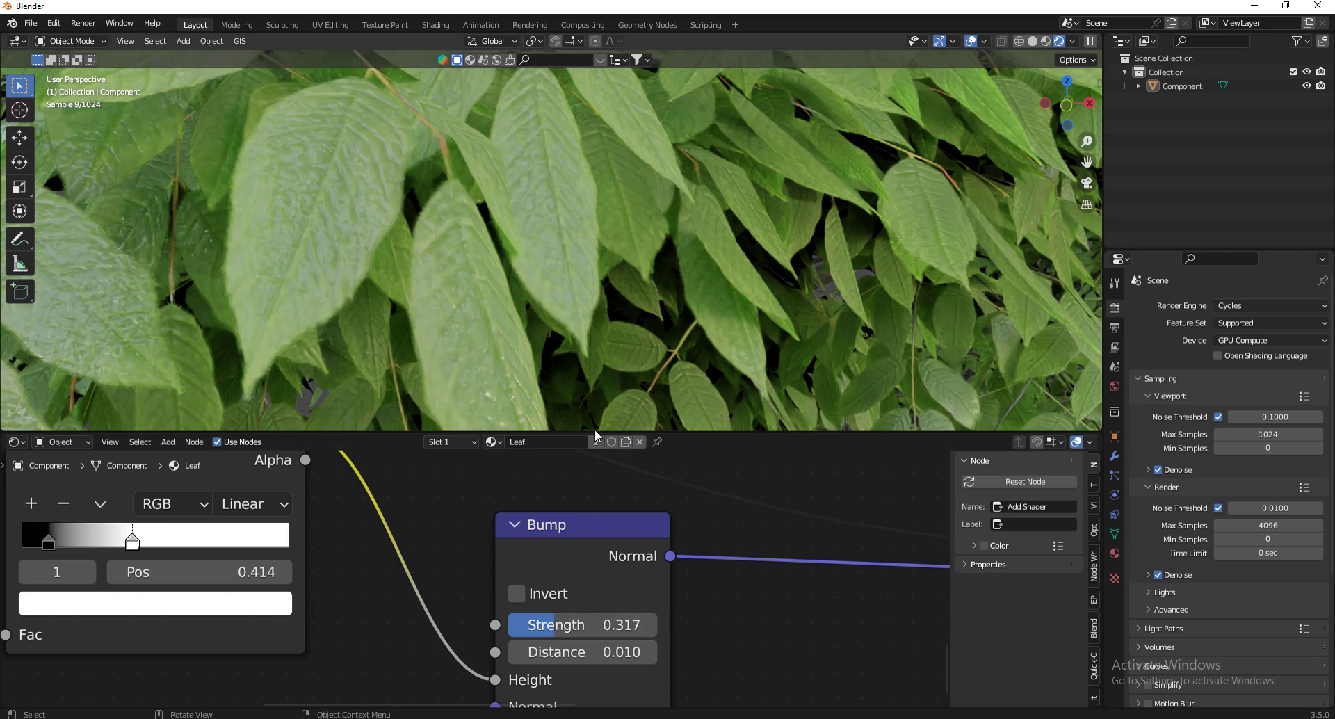
# Set the black stop of the roughness ColorRamp to position 0
pyautogui.moveTo(619, 313); pyautogui.dragTo(449, 334, button='middle')
pyautogui.scroll(4, 449, 334)
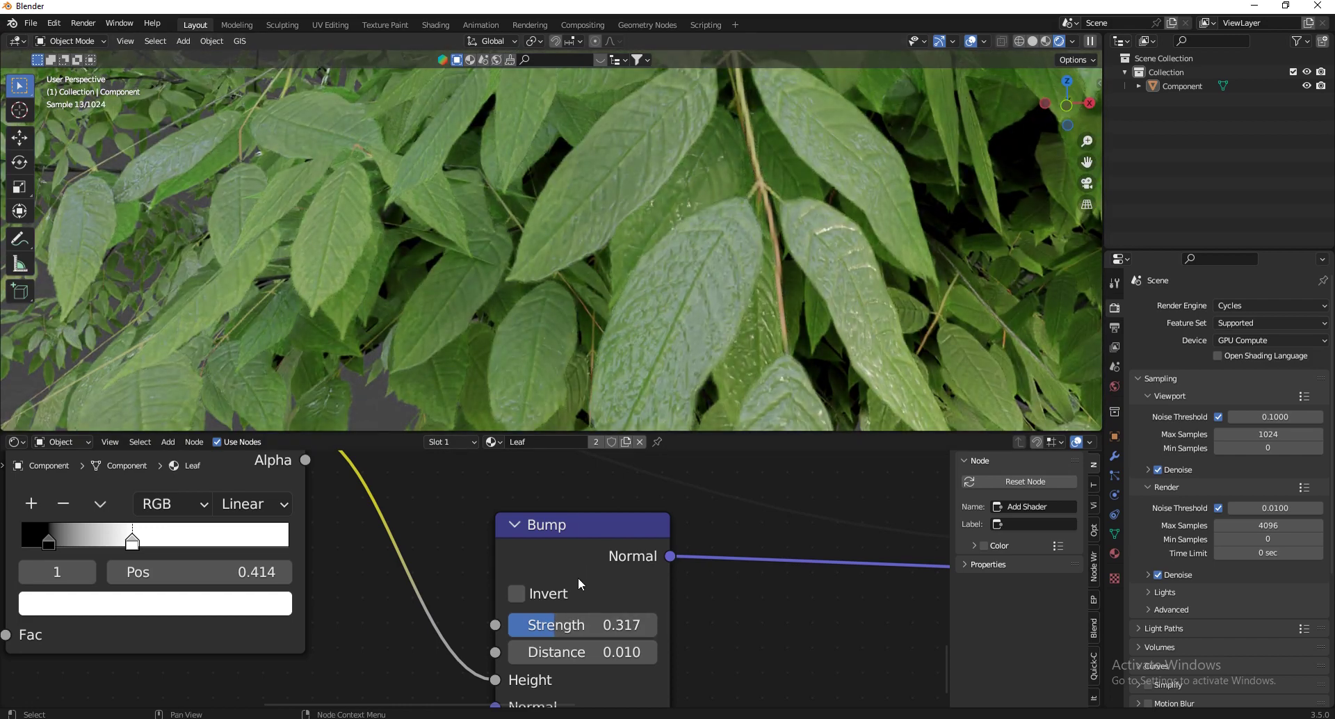
pyautogui.scroll(-7, 574, 597)
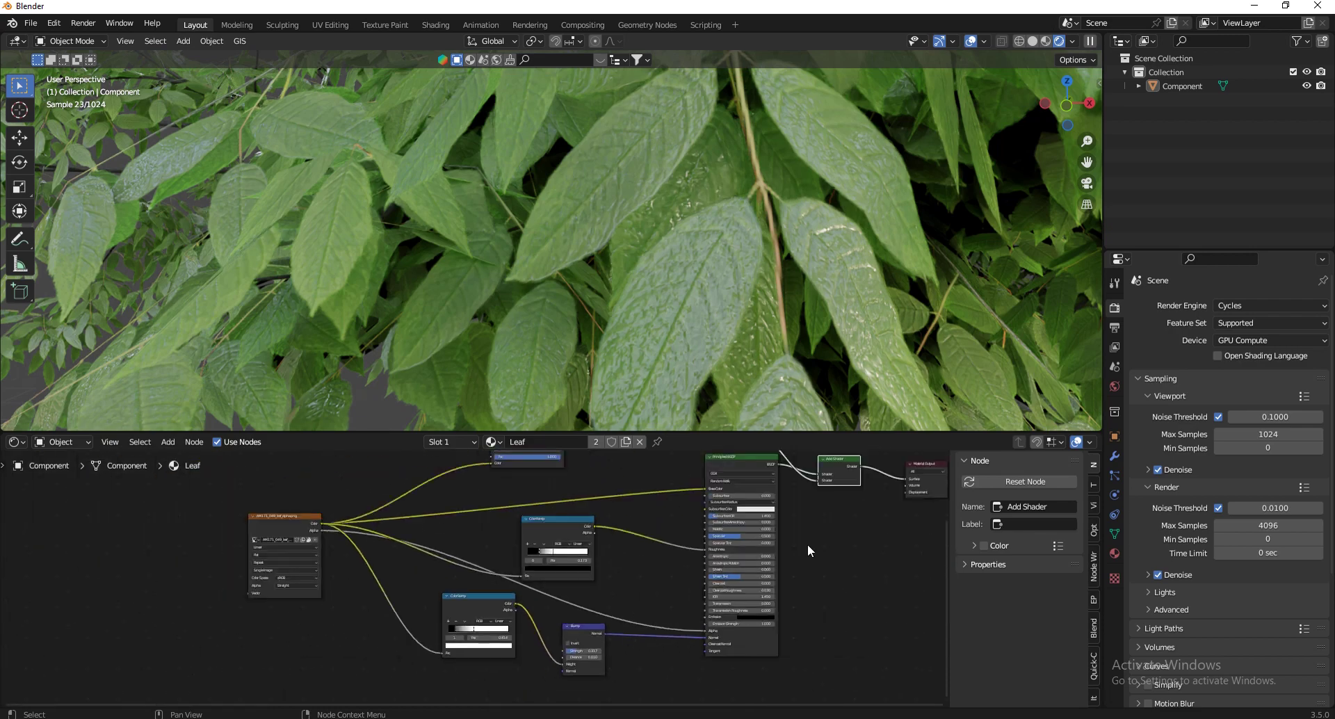
pyautogui.scroll(8, 802, 543)
pyautogui.moveTo(370, 572); pyautogui.dragTo(313, 583)
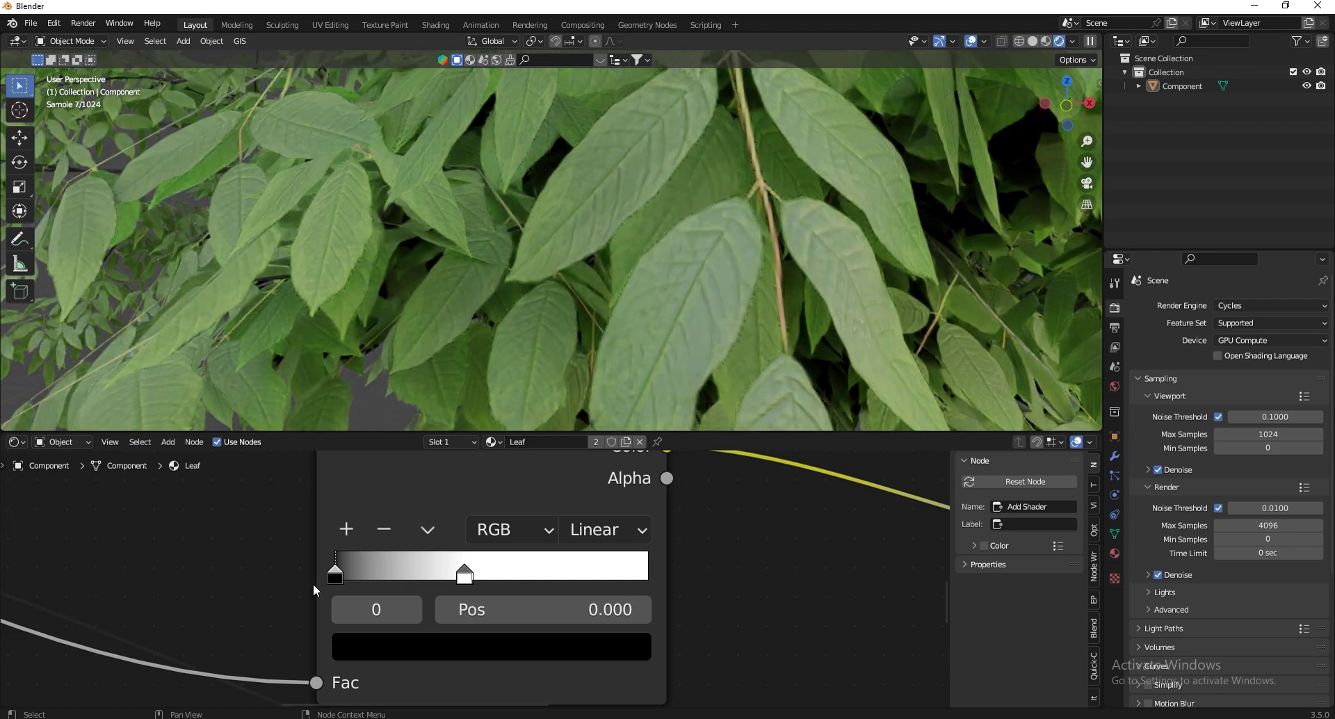
# Examine the leaf material's bump and roughness on close-up leaves and on the whole tree from a distance
pyautogui.hotkey('shift', '`')
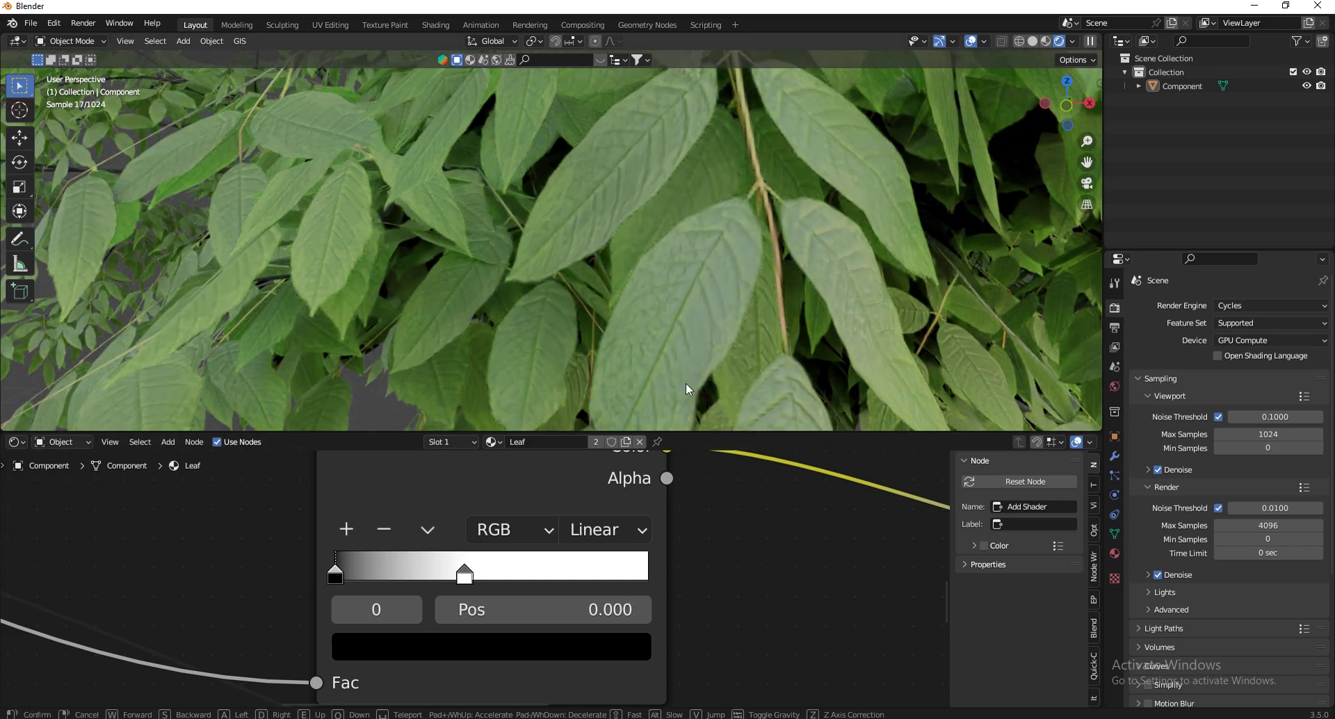
pyautogui.press('w')
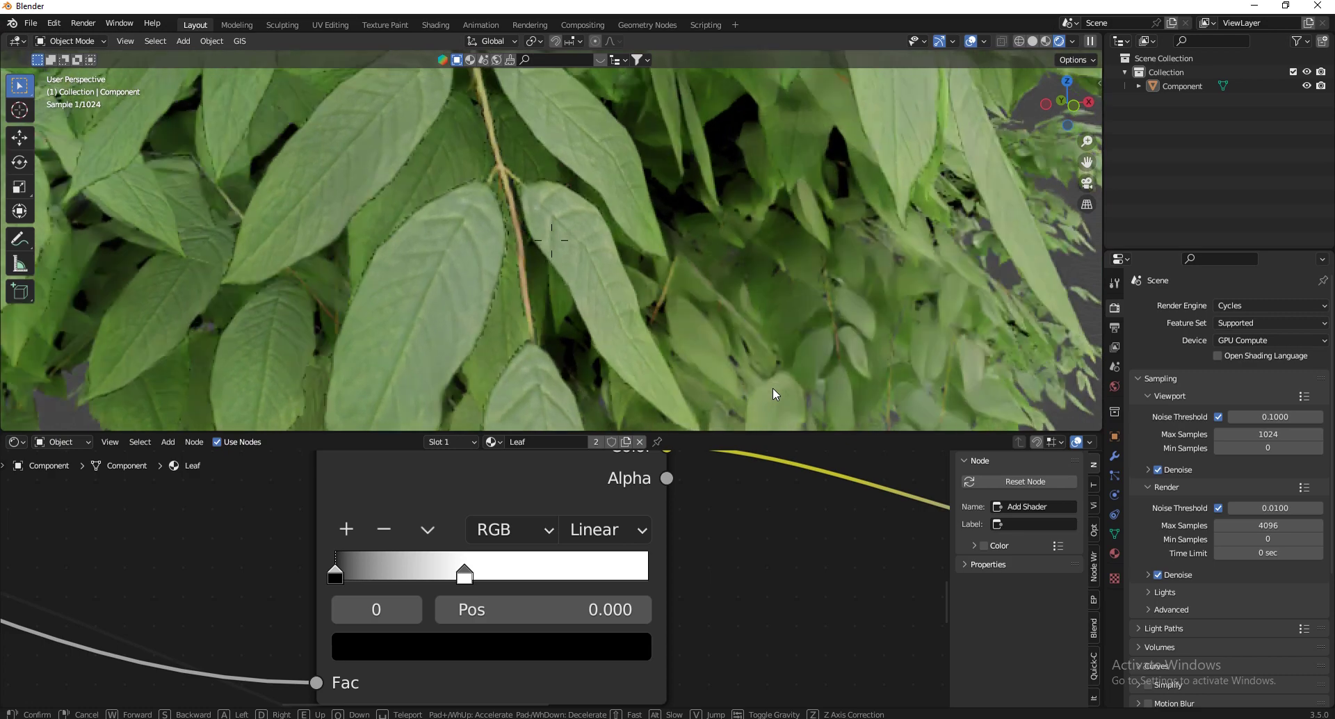
pyautogui.press('Escape')
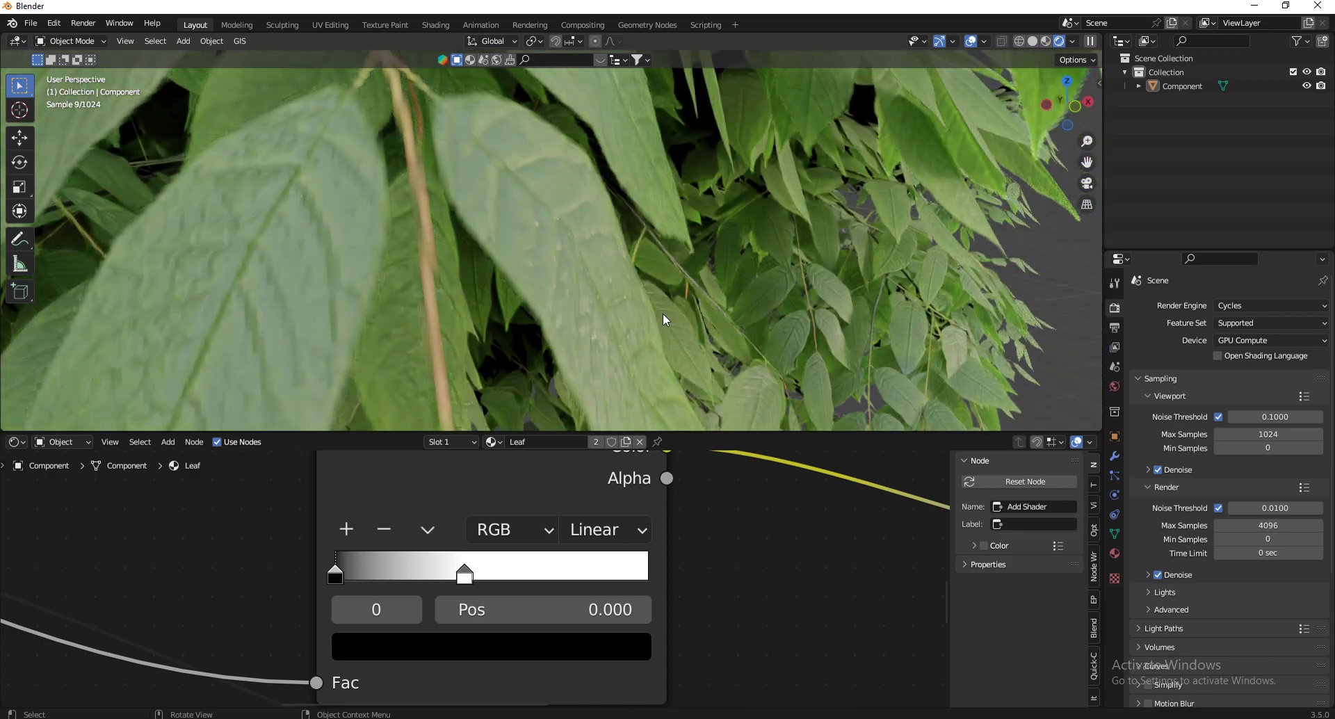
pyautogui.hotkey('shift', '`')
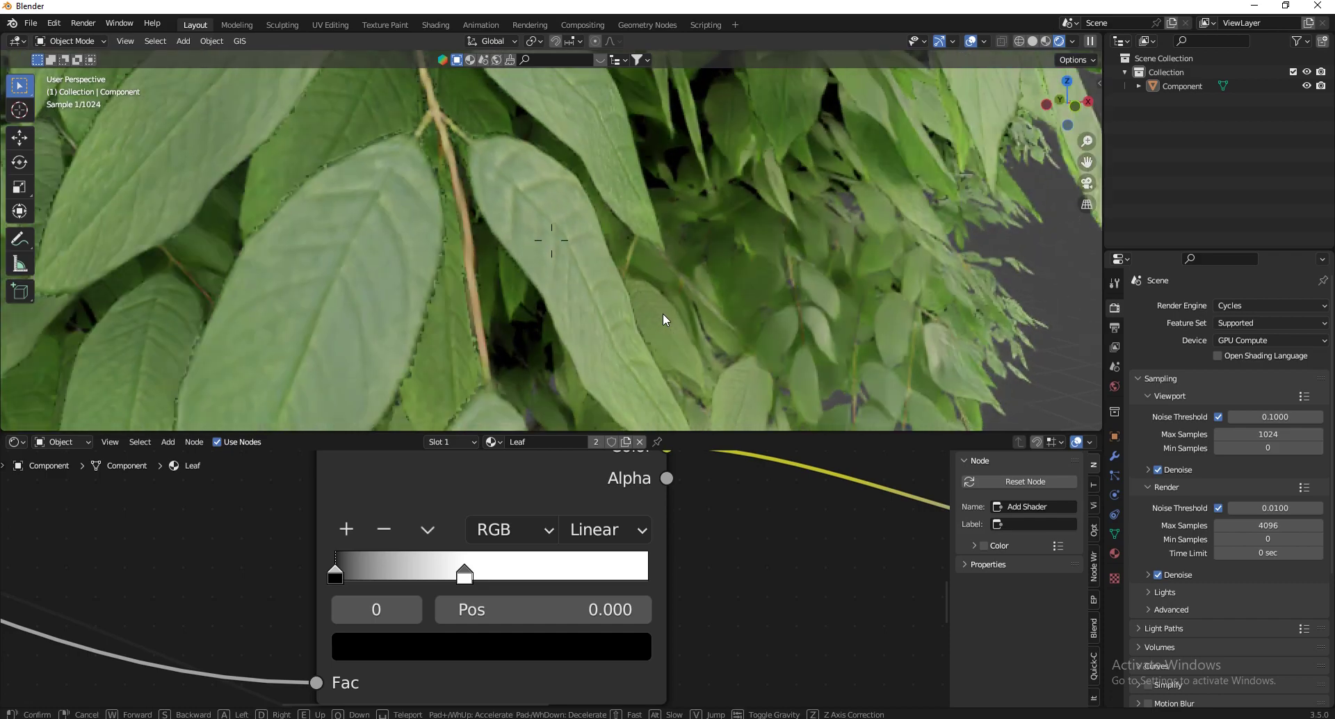
pyautogui.press('s')
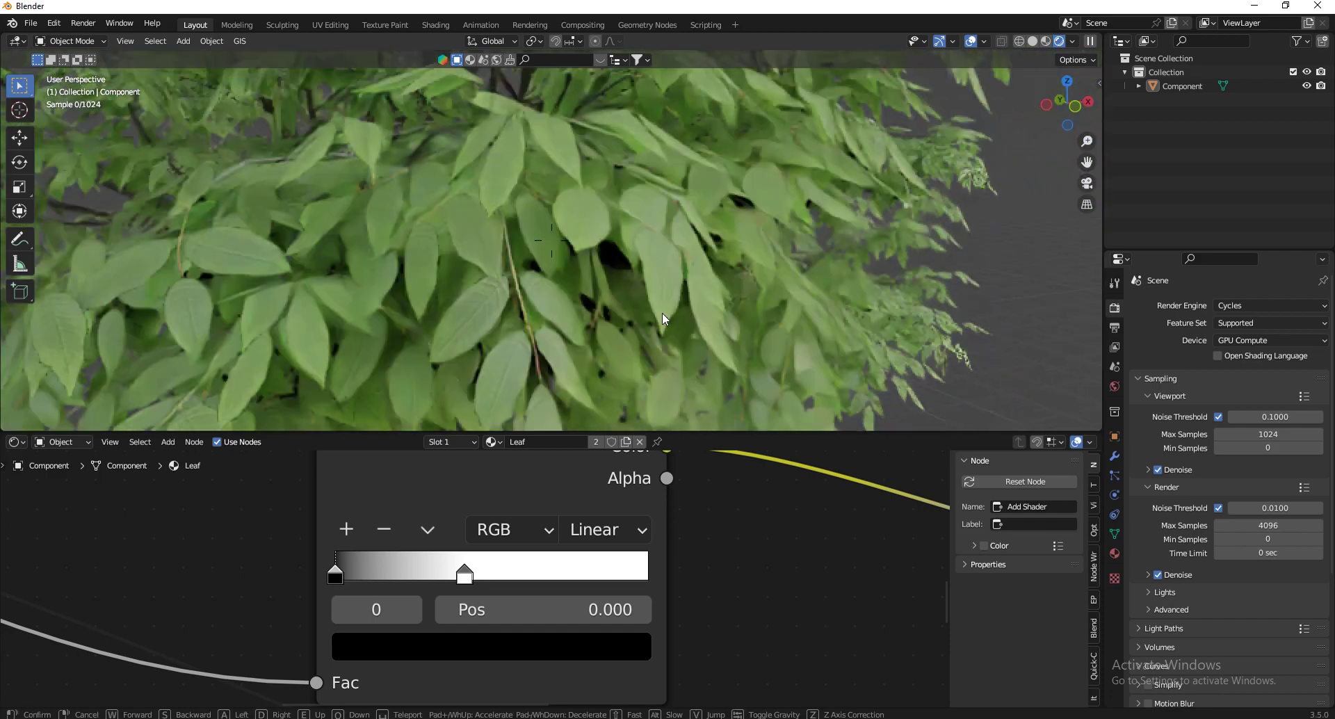
pyautogui.press('s')
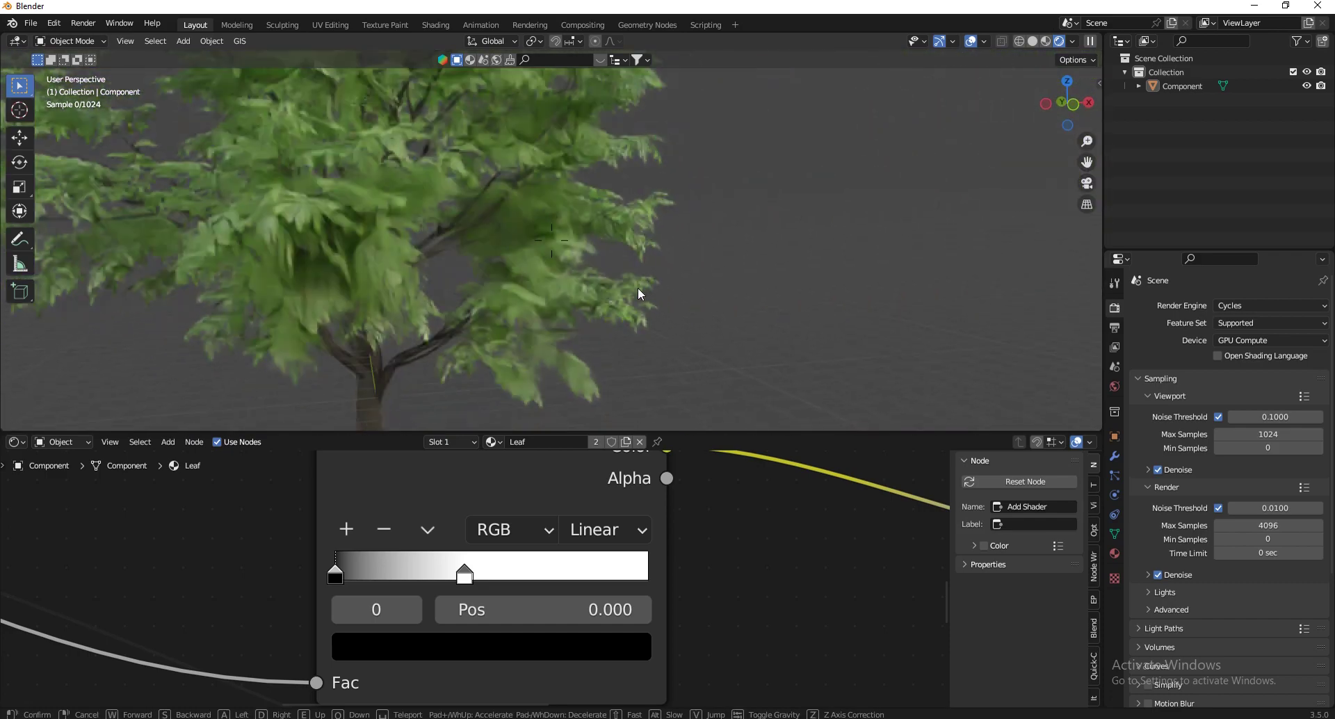
pyautogui.press('w')
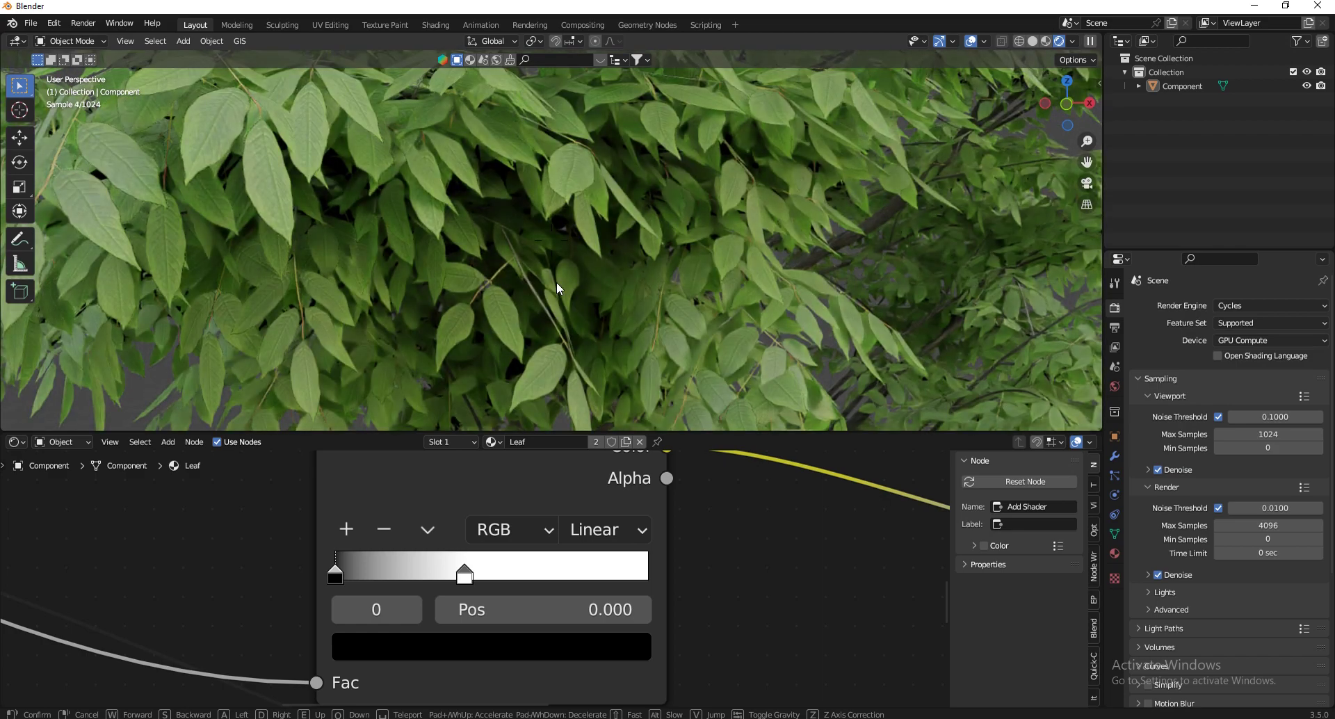
pyautogui.press('s')
pyautogui.press('s')
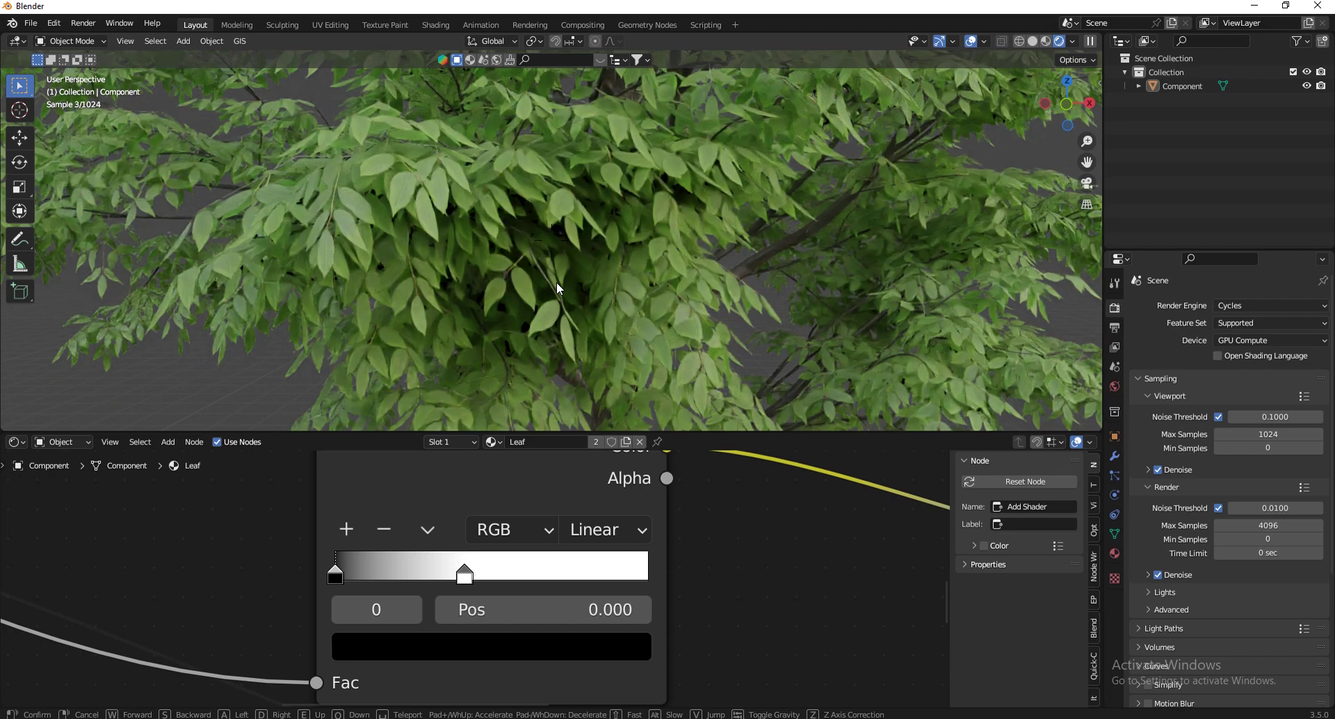
pyautogui.press('s')
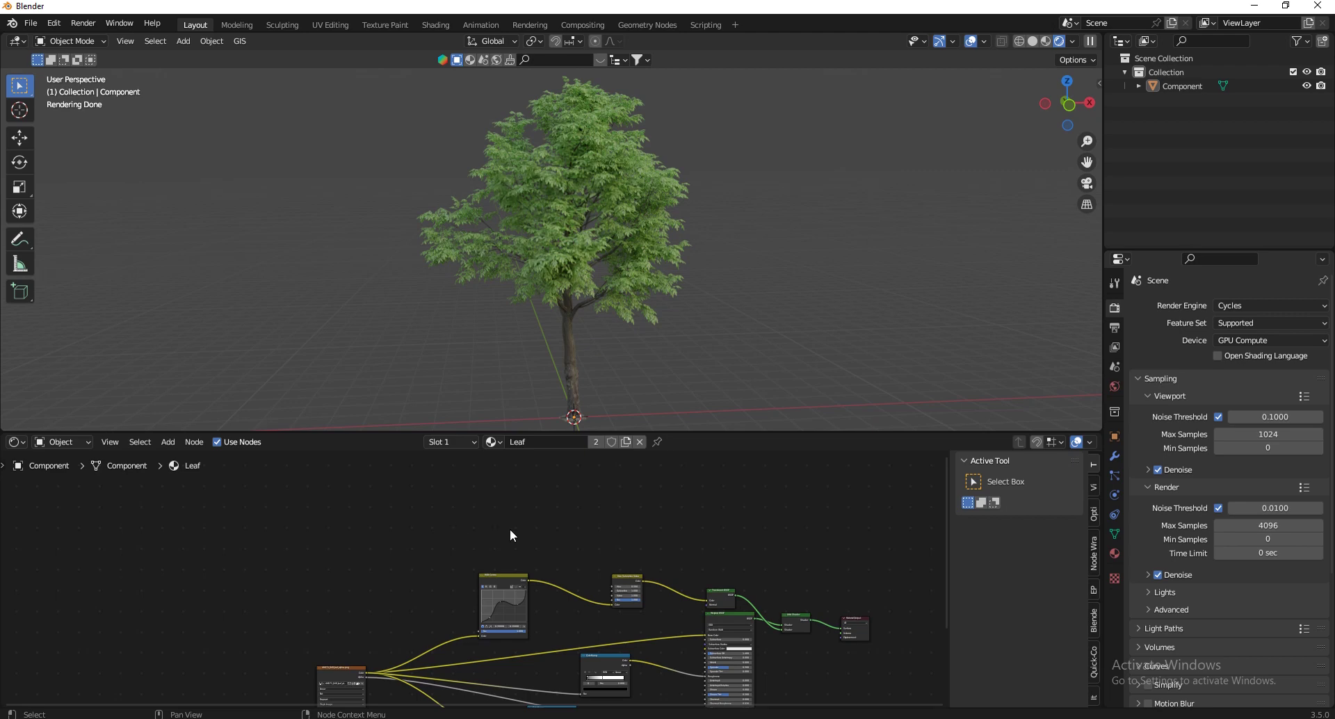
# Create a linked duplicate of the tree and place it beside the original on the negative X side
pyautogui.click(598, 192)
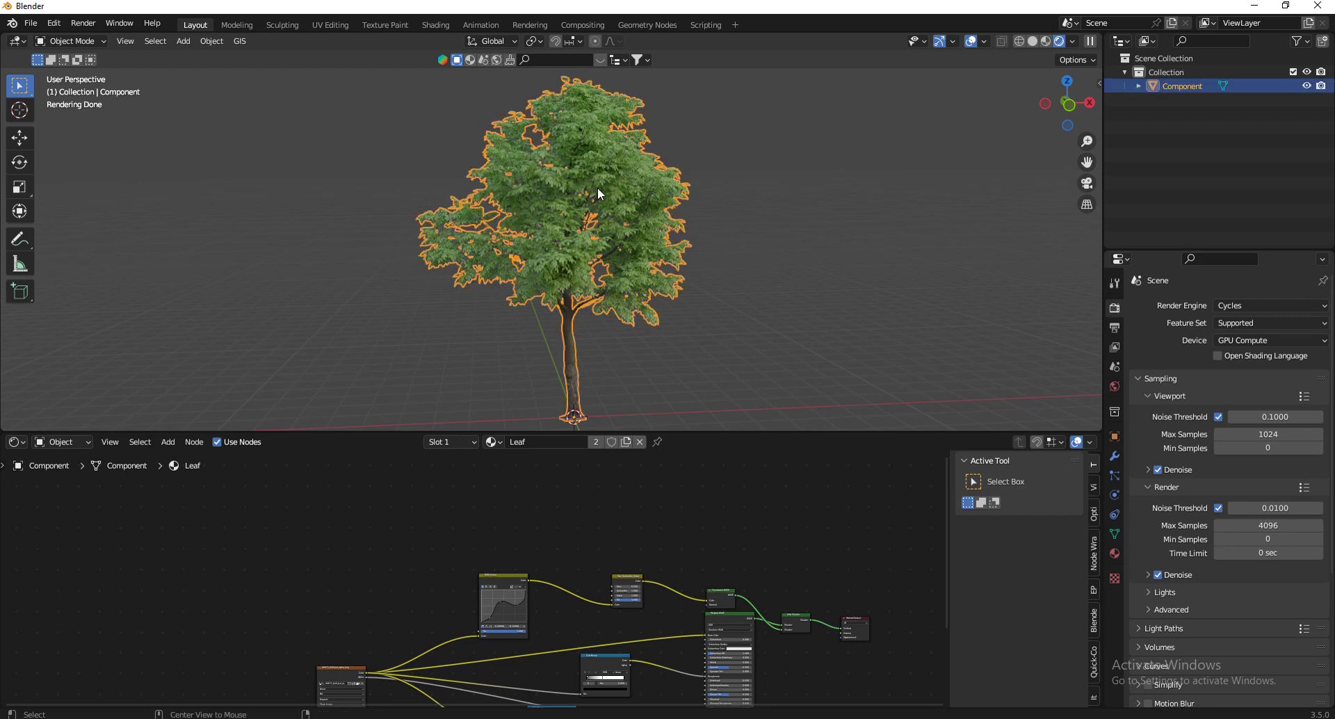
pyautogui.hotkey('alt', 'd')
pyautogui.click(350, 202)
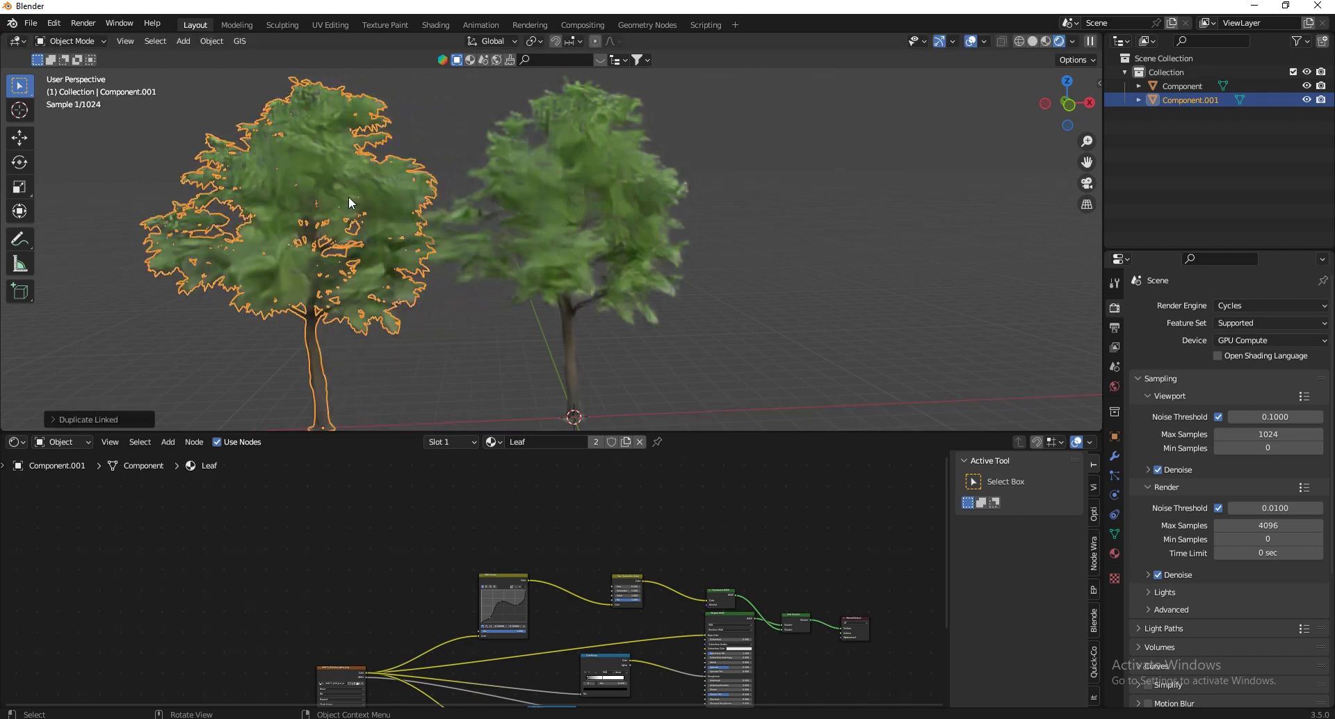
# Make another linked duplicate of the original tree about 7.4 m away along the global X axis and deselect it
pyautogui.click(616, 191)
pyautogui.hotkey('alt', 'd')
pyautogui.press('x')
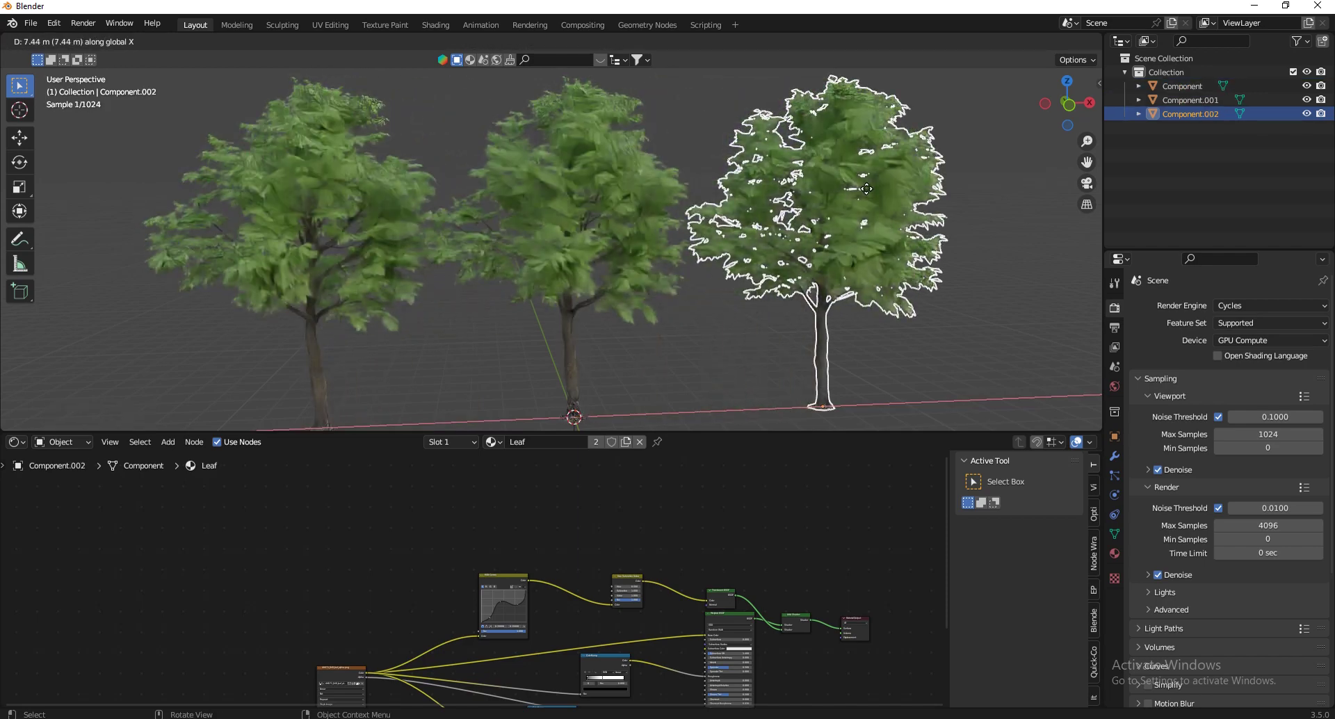
pyautogui.click(869, 189)
pyautogui.click(984, 178)
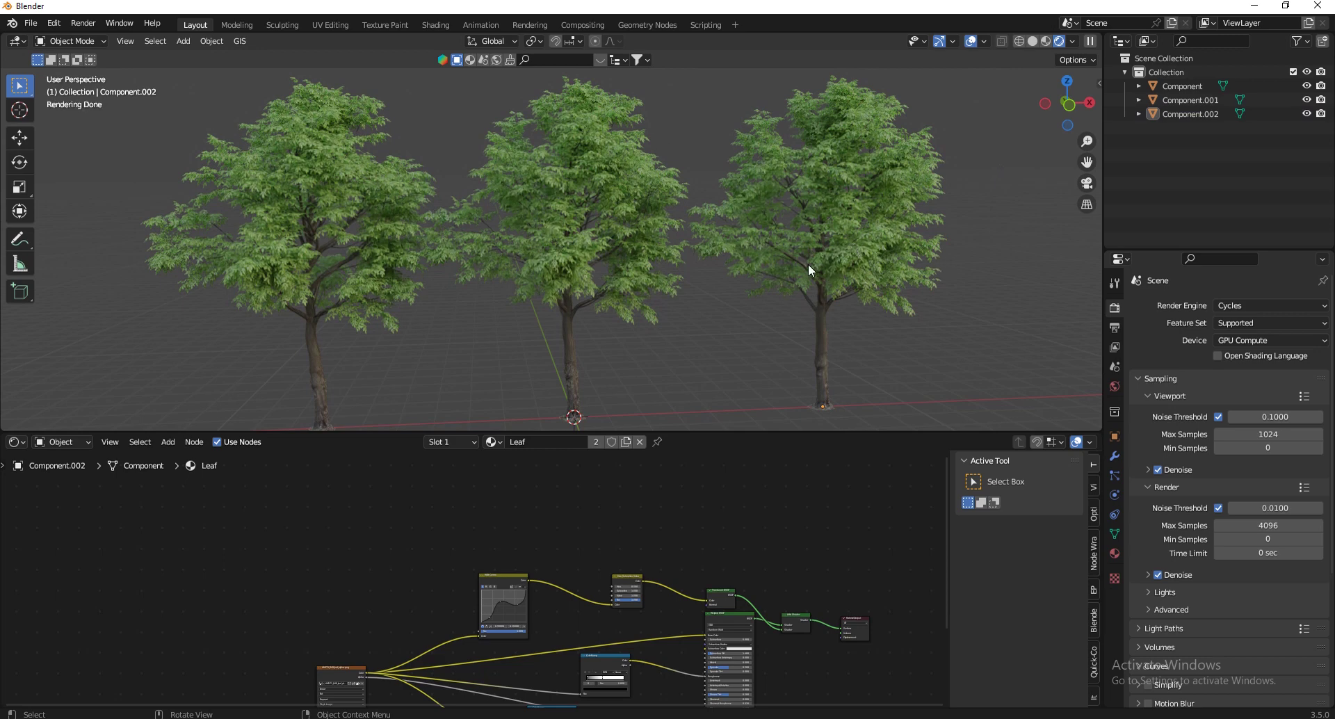
# Add an Object Info node to the Leaf material above the image texture node
pyautogui.scroll(2, 566, 641)
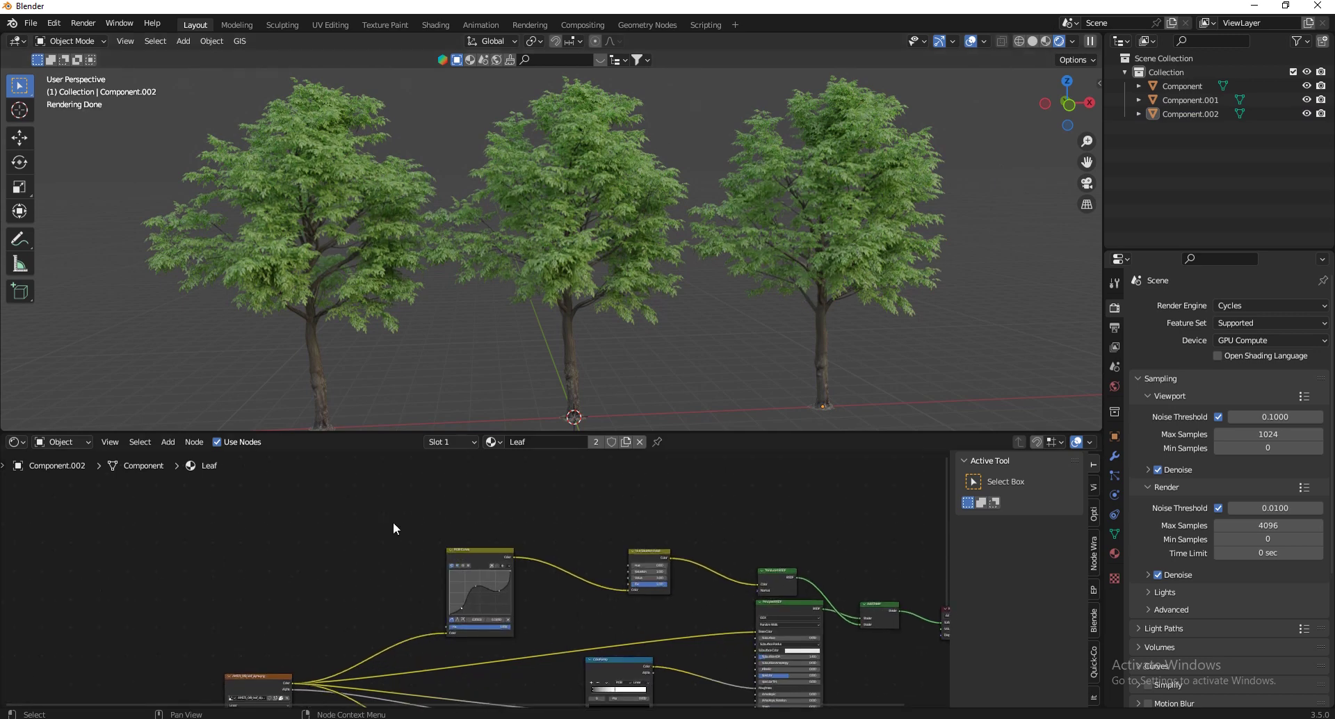
pyautogui.scroll(-1, 358, 540)
pyautogui.scroll(1, 416, 523)
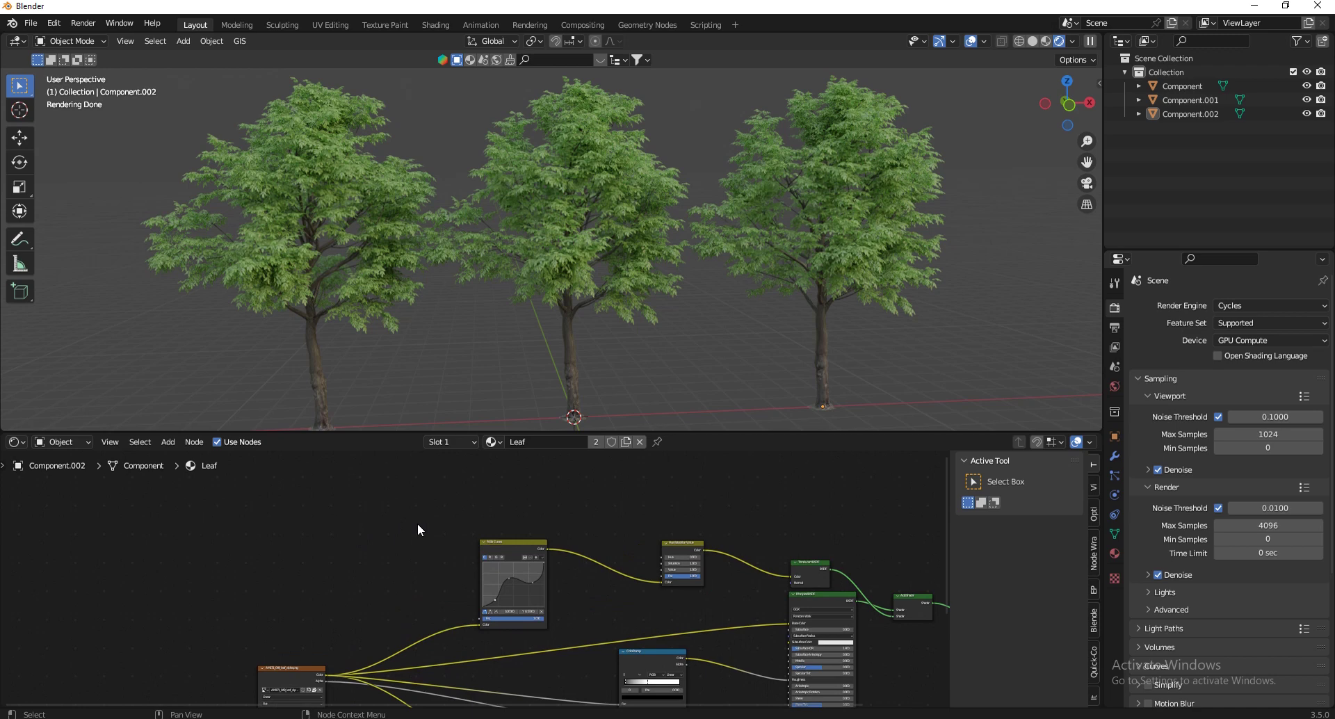
pyautogui.hotkey('shift', 'a')
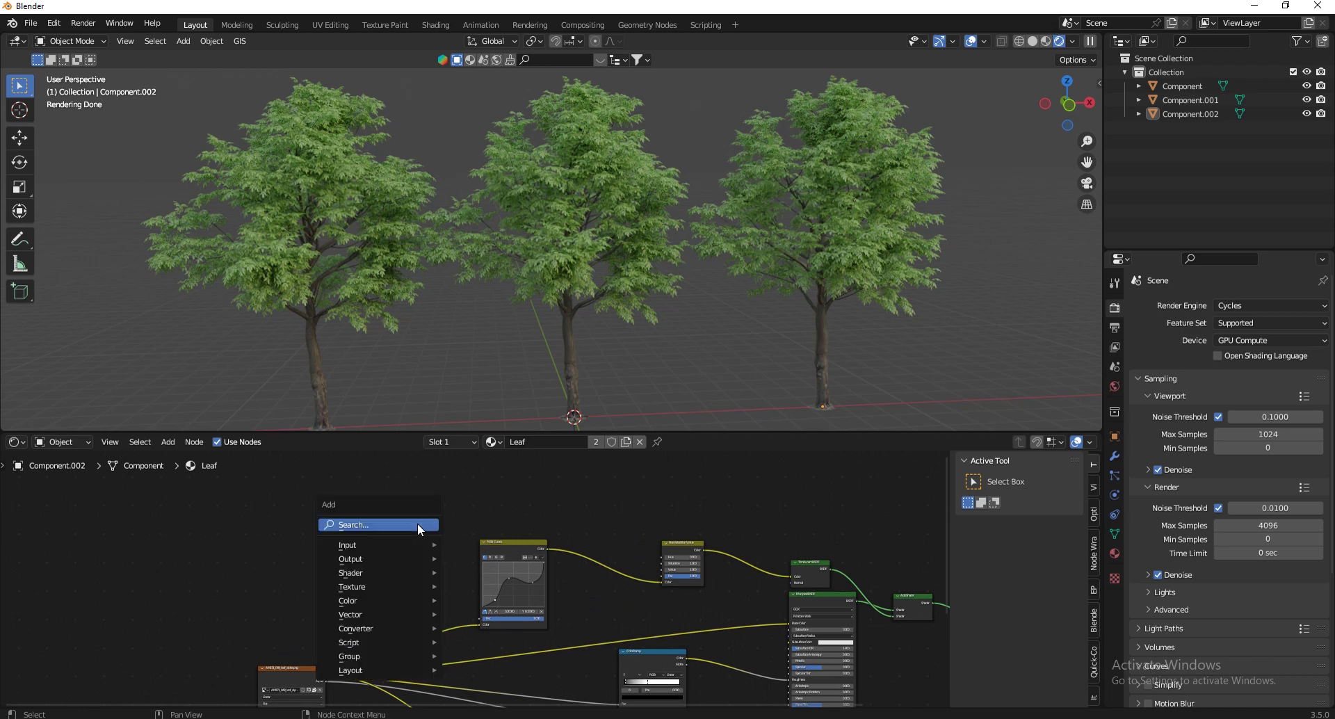
pyautogui.click(417, 523)
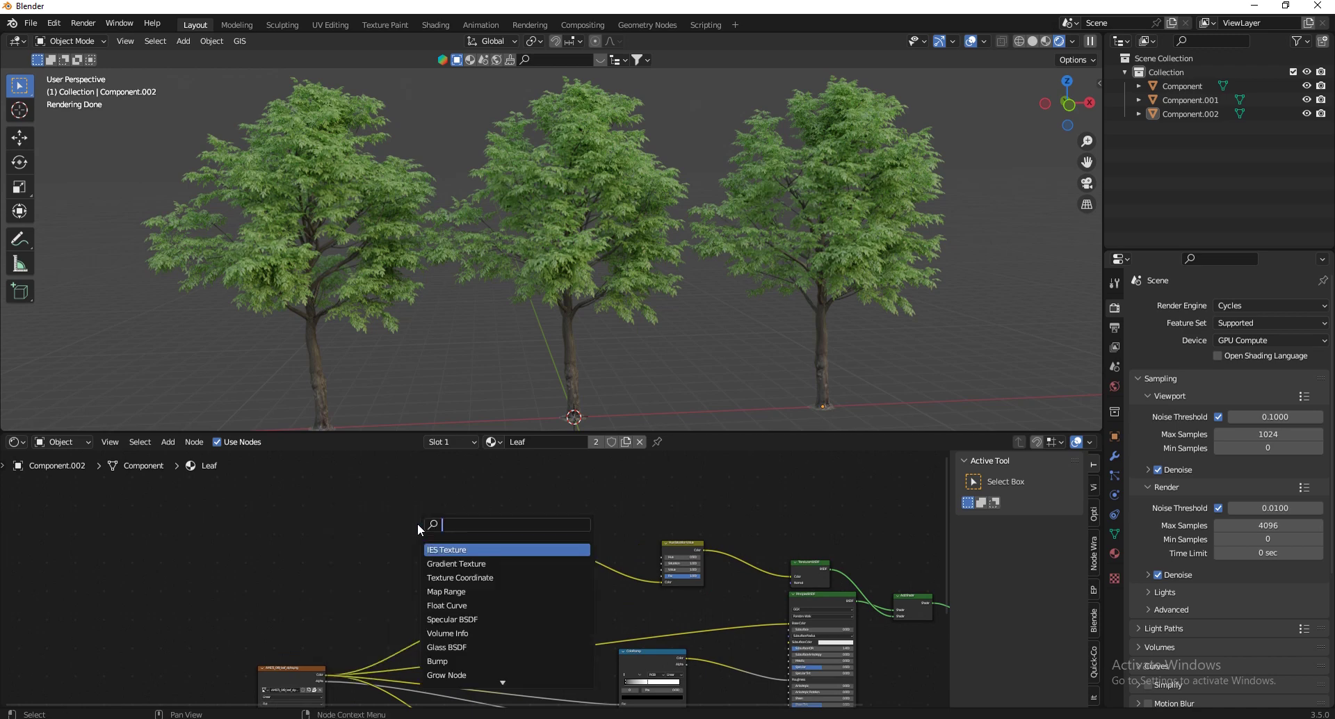
pyautogui.write('ob')
pyautogui.press('Return')
pyautogui.click(327, 545)
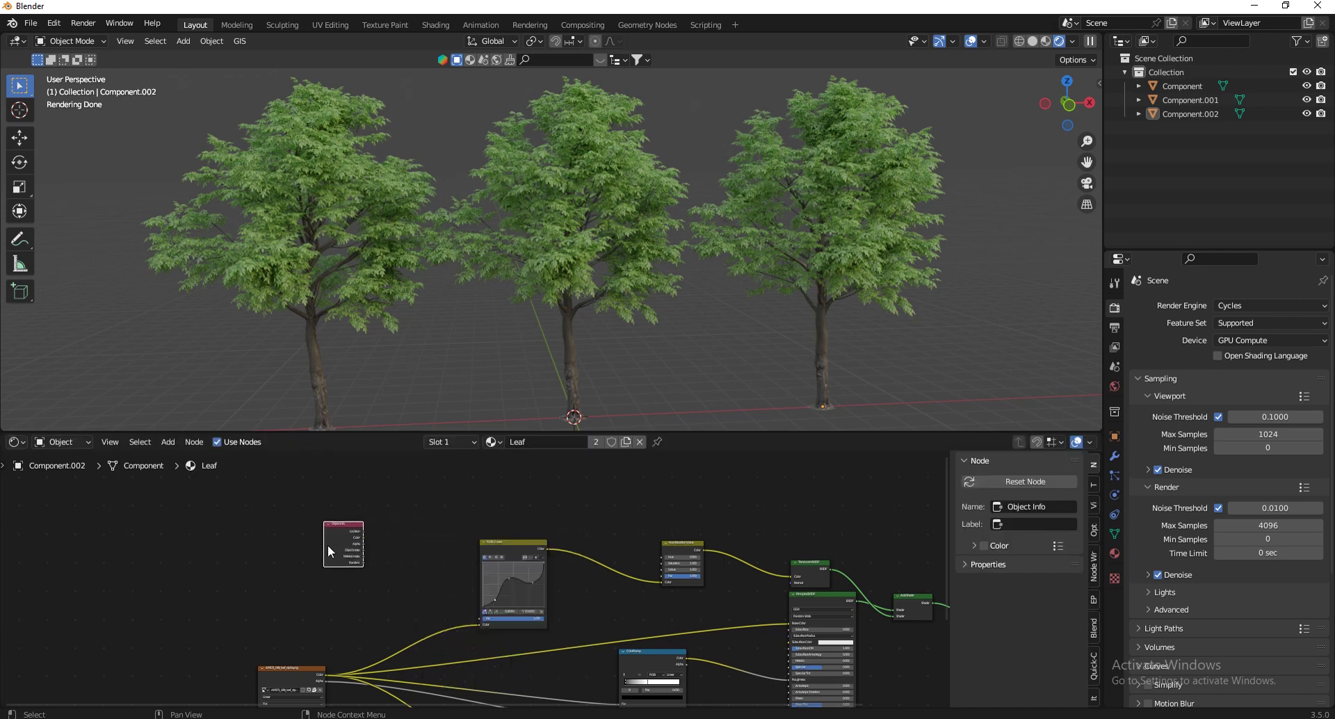
# Move the RGB Curves and Hue Saturation Value nodes farther from the Object Info node to make room between them
pyautogui.click(503, 557)
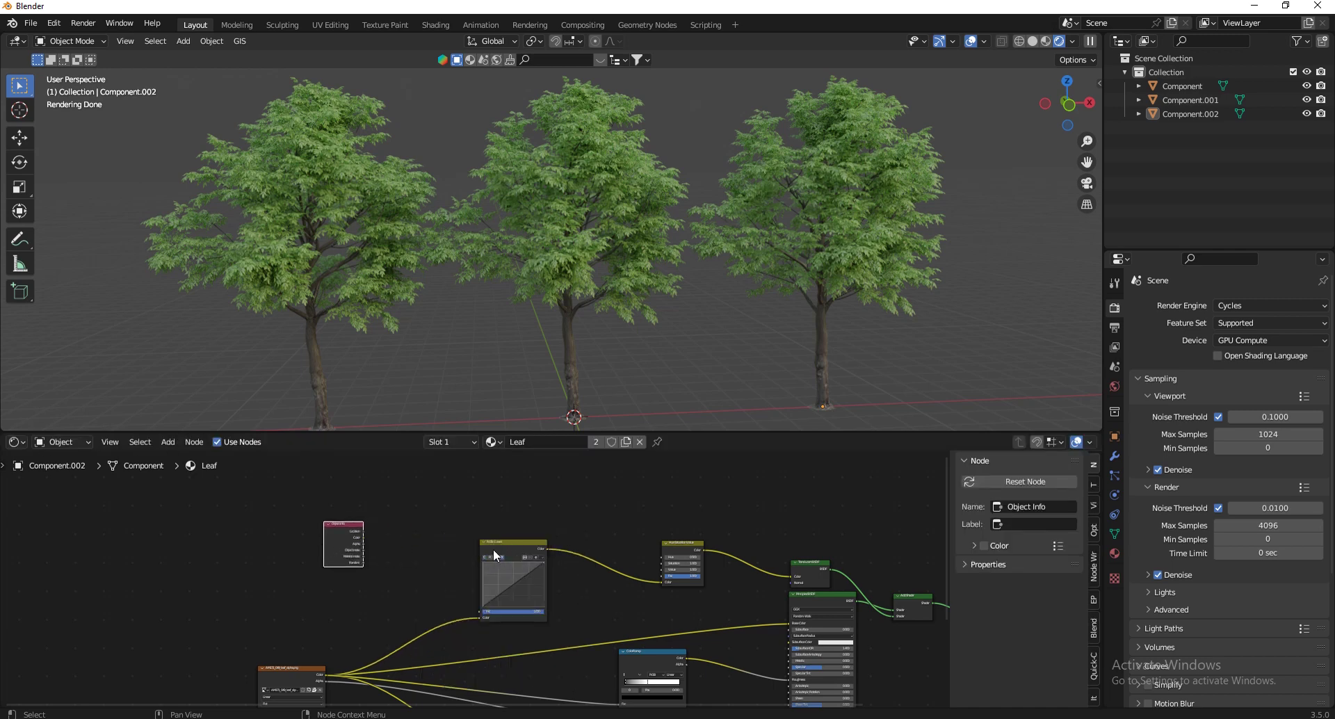
pyautogui.scroll(4, 495, 552)
pyautogui.click(469, 566)
pyautogui.scroll(-3, 473, 566)
pyautogui.moveTo(482, 564); pyautogui.dragTo(640, 477)
pyautogui.moveTo(712, 573); pyautogui.dragTo(796, 500)
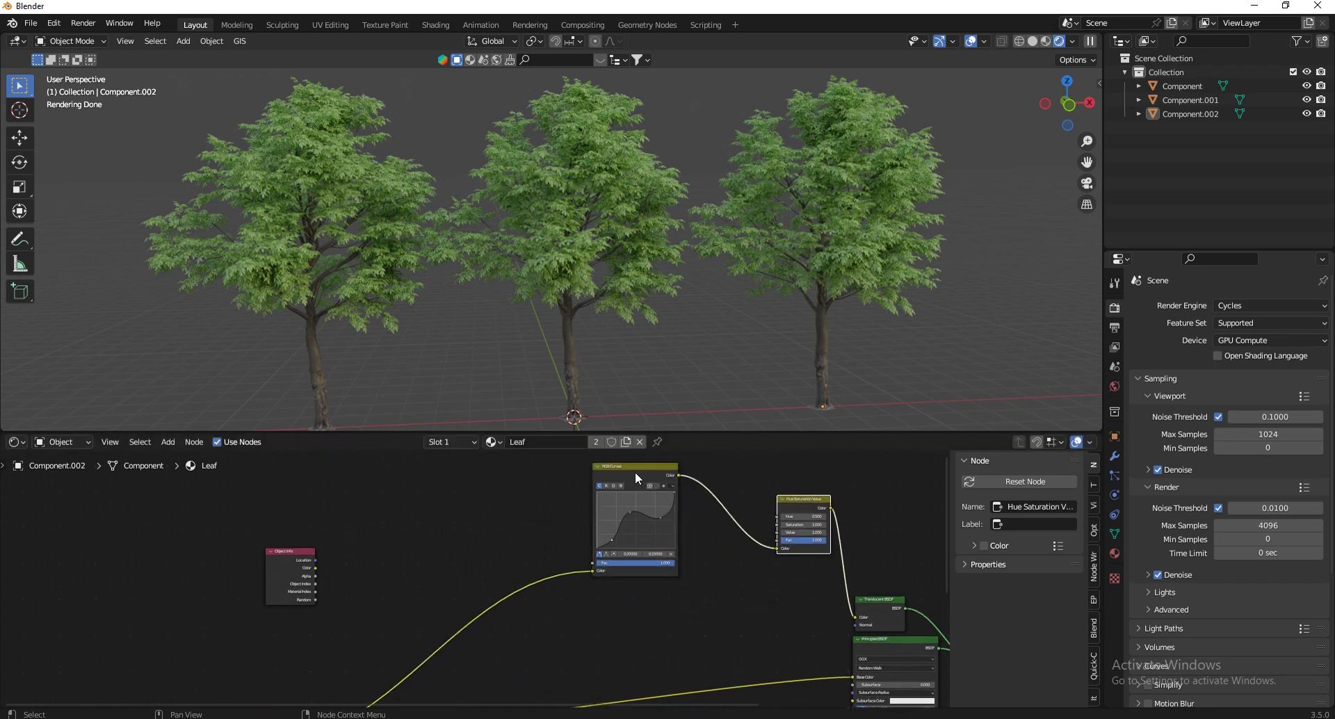
pyautogui.moveTo(635, 471); pyautogui.dragTo(709, 471)
pyautogui.scroll(-3, 708, 472)
pyautogui.scroll(1, 663, 548)
pyautogui.scroll(-2, 453, 578)
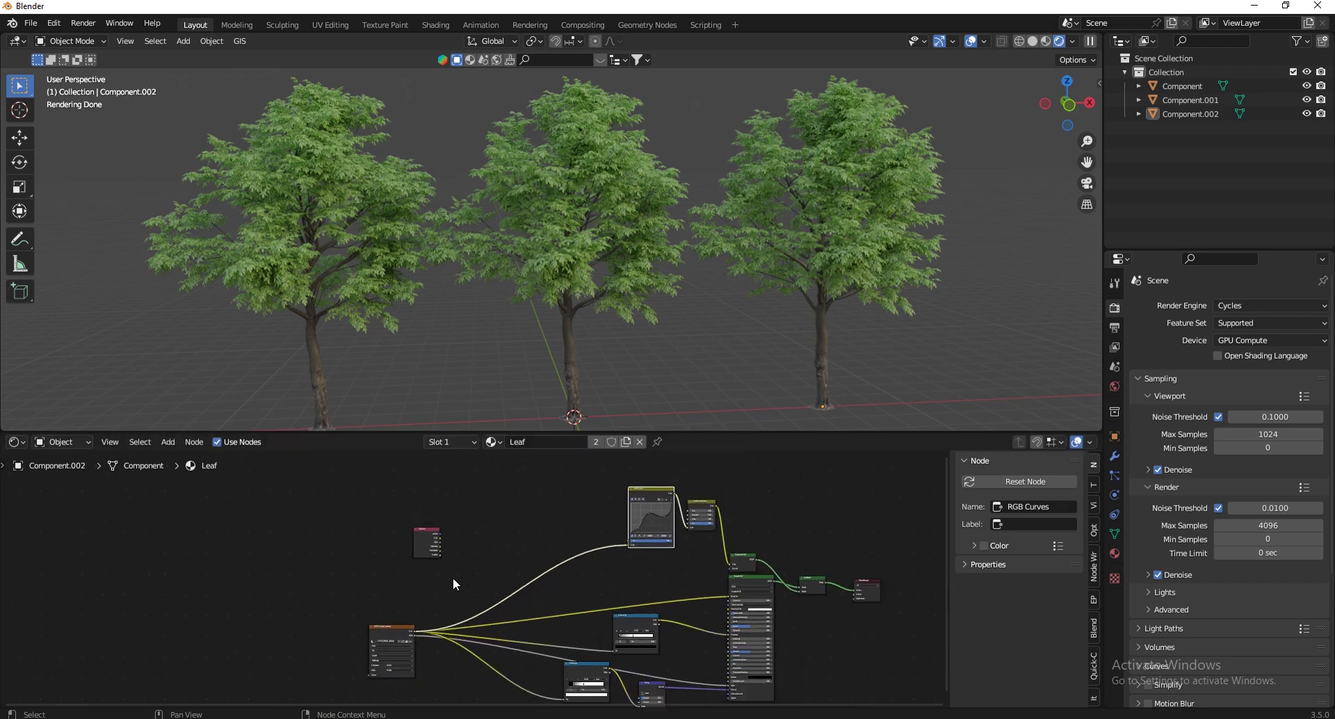
# Add a reroute to the link from the image texture to RGB Curves and route it above the Object Info node
pyautogui.scroll(3, 487, 607)
pyautogui.keyDown('shift'); pyautogui.moveTo(501, 617); pyautogui.dragTo(458, 595, button='right'); pyautogui.keyUp('shift')
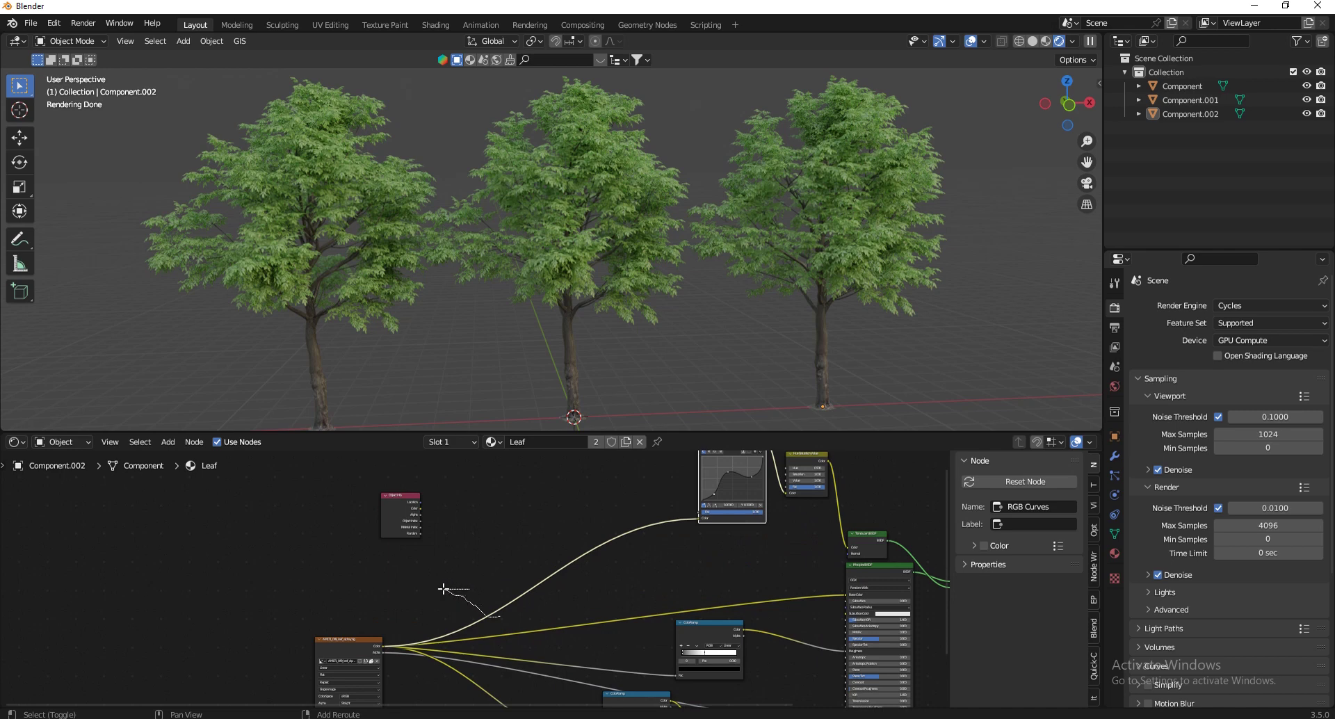
pyautogui.keyDown('shift'); pyautogui.moveTo(443, 589); pyautogui.dragTo(449, 593, button='right'); pyautogui.keyUp('shift')
pyautogui.scroll(1, 489, 604)
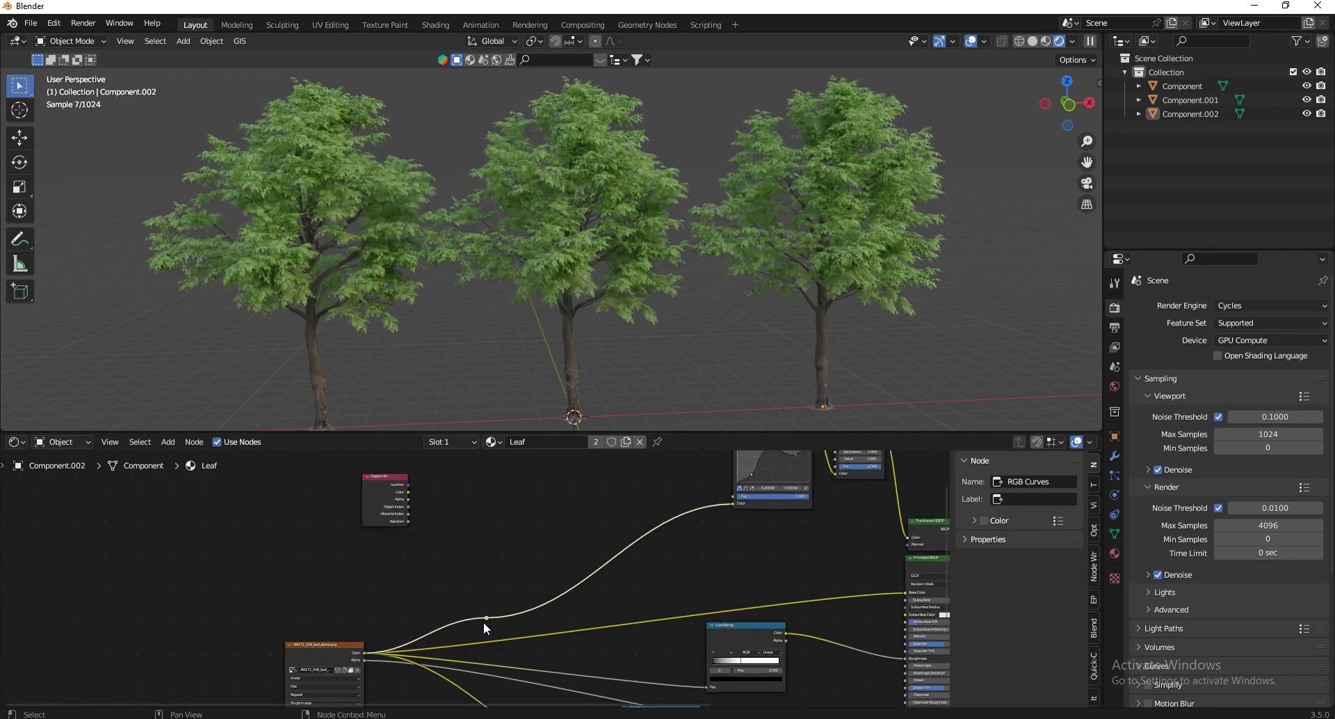
pyautogui.scroll(-1, 483, 626)
pyautogui.moveTo(486, 615); pyautogui.dragTo(514, 629)
pyautogui.scroll(-1, 515, 629)
pyautogui.press('g')
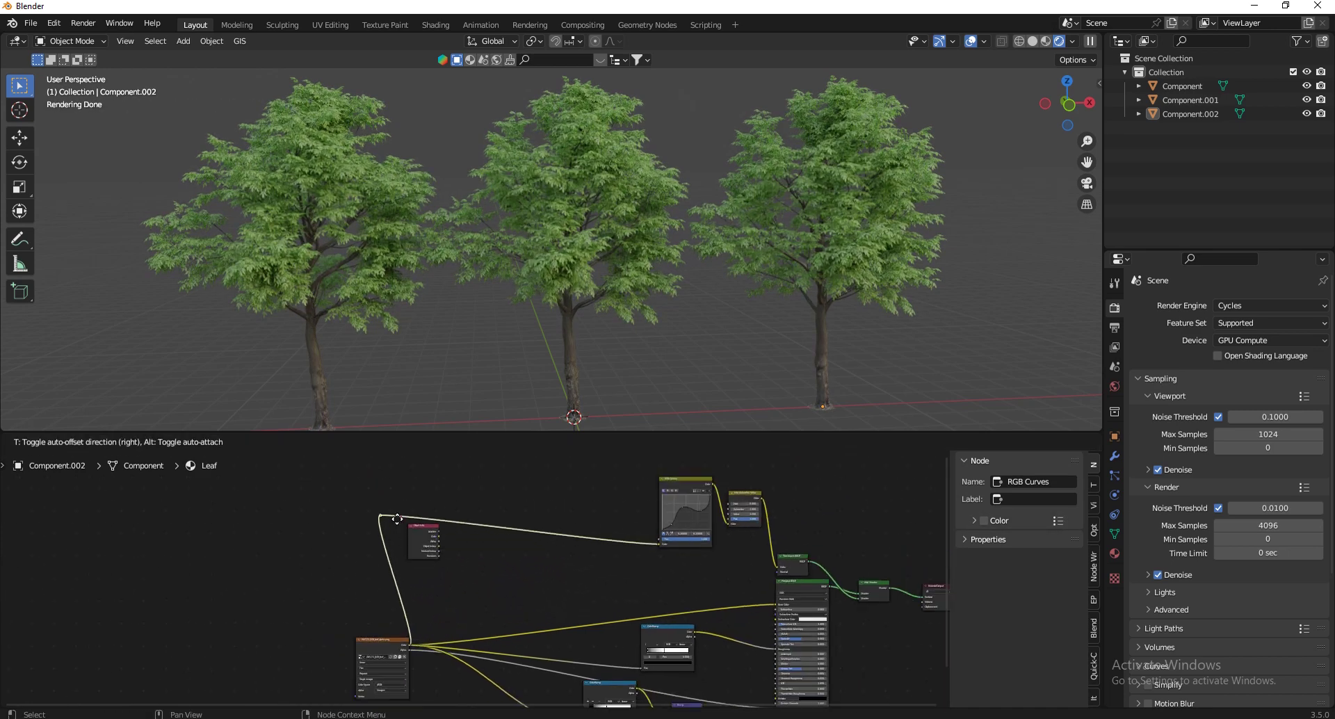
pyautogui.click(396, 479)
pyautogui.moveTo(679, 492); pyautogui.dragTo(657, 456)
pyautogui.moveTo(403, 532); pyautogui.dragTo(461, 532)
pyautogui.scroll(1, 530, 558)
pyautogui.moveTo(642, 571); pyautogui.dragTo(597, 602, button='middle')
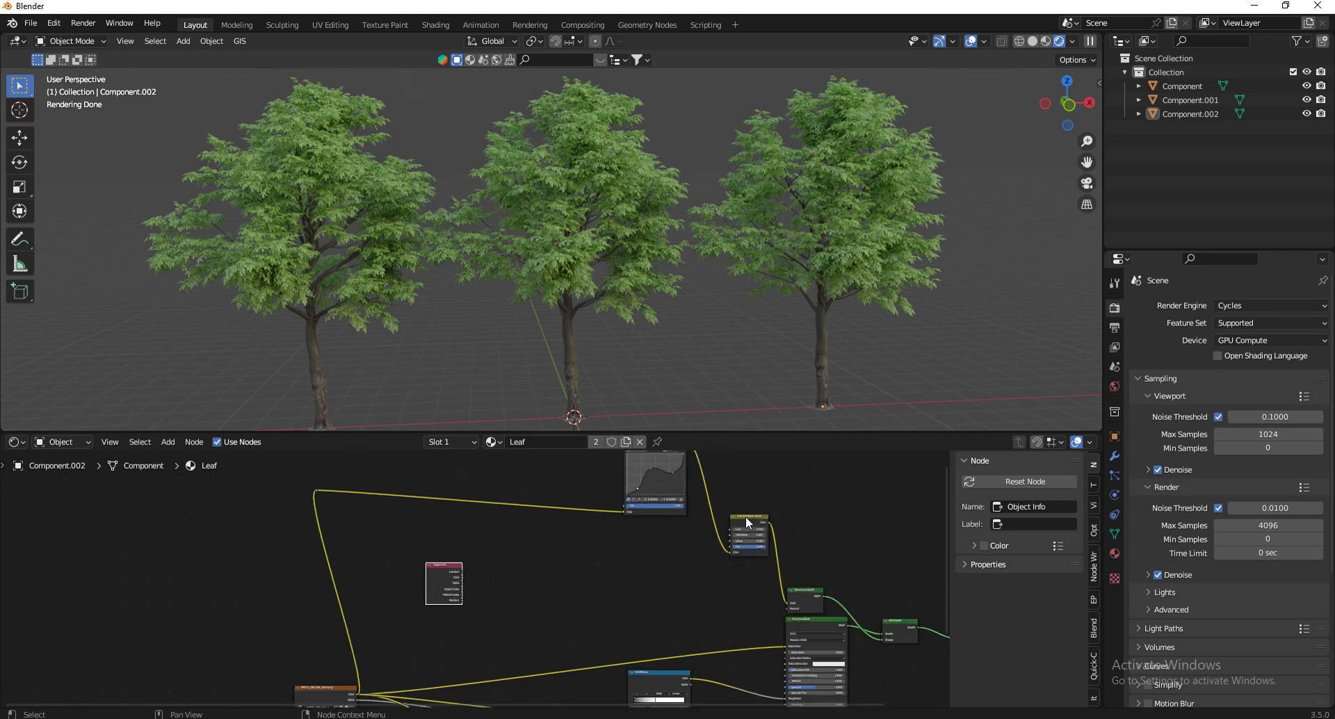
# Duplicate the Hue Saturation Value node beside Object Info and connect the Random output to its Hue input
pyautogui.click(746, 516)
pyautogui.hotkey('shift', 'd')
pyautogui.click(566, 585)
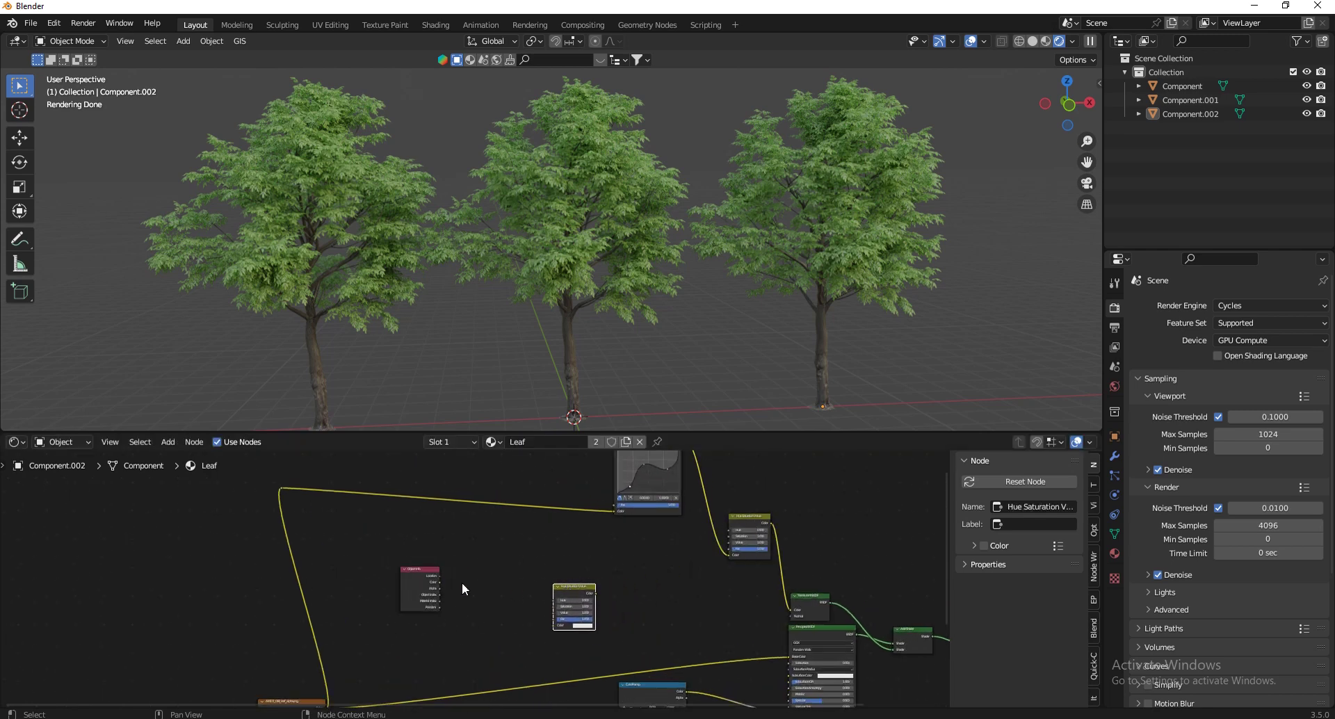
pyautogui.moveTo(431, 589); pyautogui.dragTo(601, 612)
pyautogui.scroll(2, 441, 556)
pyautogui.scroll(-2, 496, 564)
pyautogui.moveTo(448, 554); pyautogui.dragTo(448, 568)
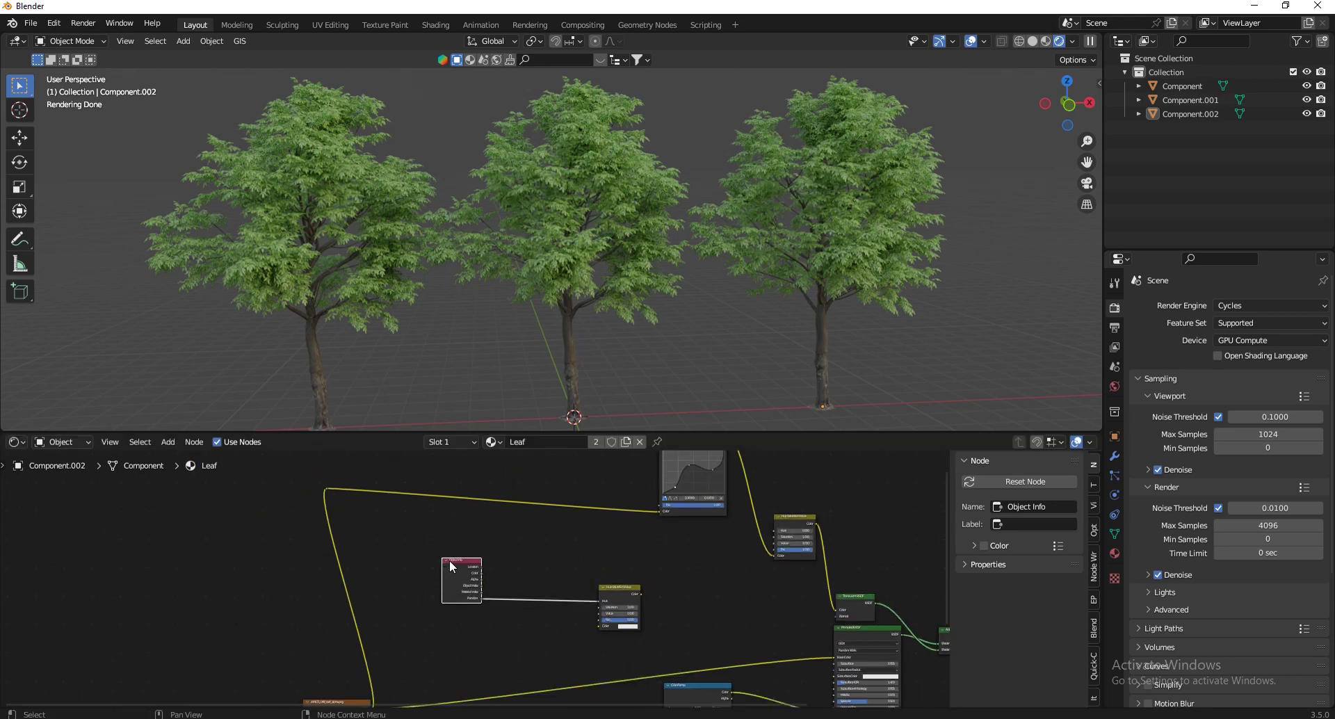
# Route the image texture's Color through the duplicated Hue Saturation Value node into the Principled BSDF's Base Color
pyautogui.keyDown('shift'); pyautogui.scroll(-2, 498, 598); pyautogui.keyUp('shift')
pyautogui.scroll(1, 432, 648)
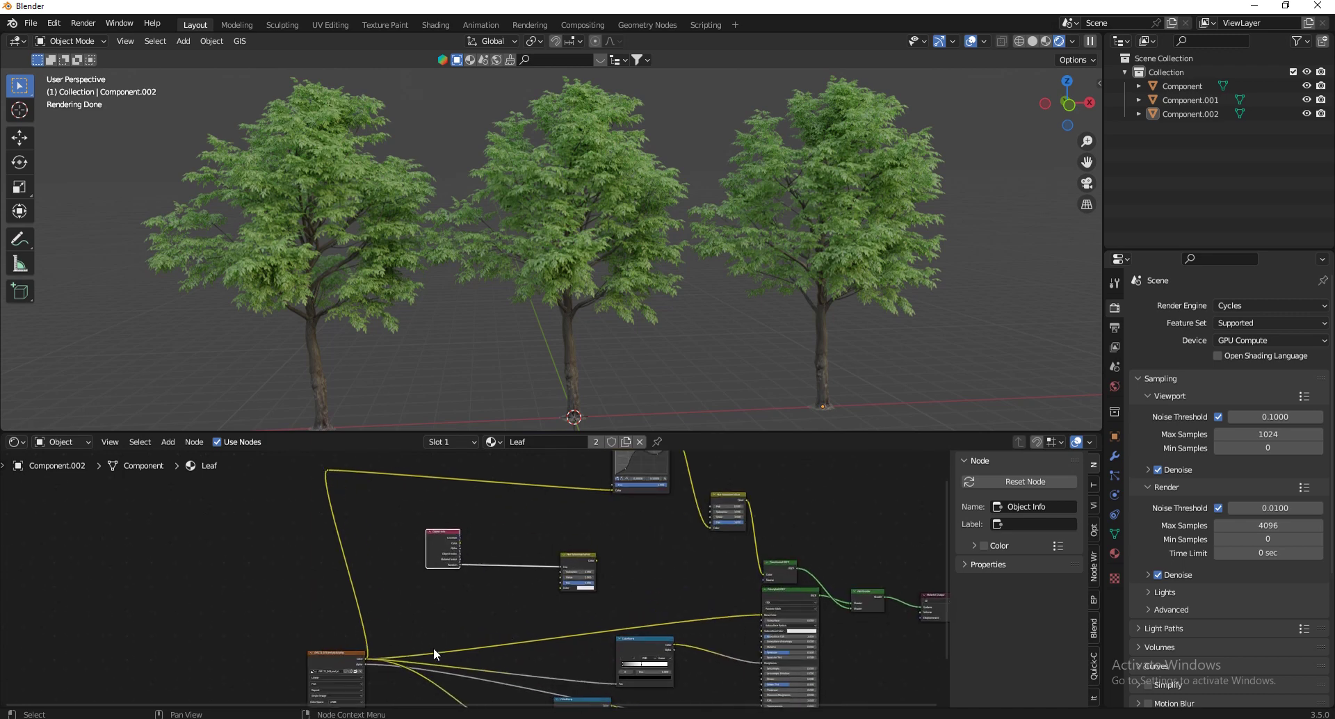
pyautogui.moveTo(356, 657); pyautogui.dragTo(620, 556)
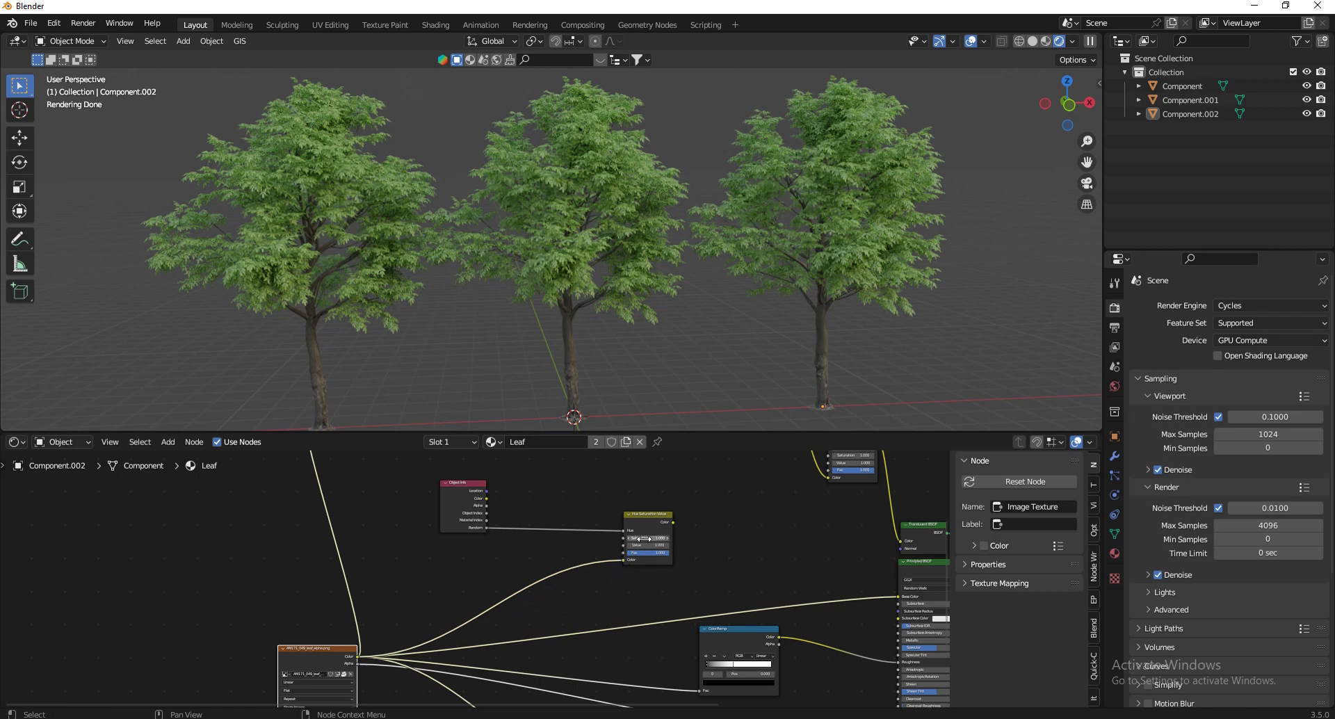
pyautogui.scroll(2, 643, 528)
pyautogui.scroll(-2, 686, 522)
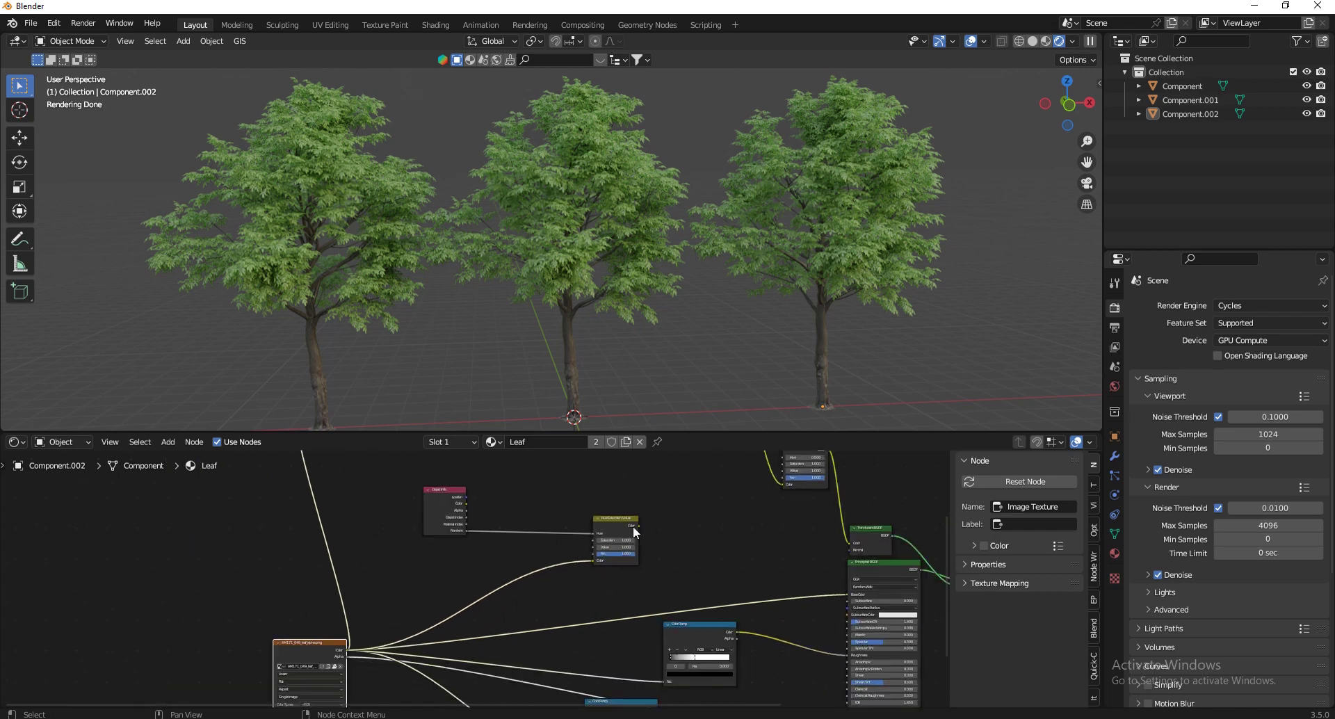
pyautogui.moveTo(640, 526); pyautogui.dragTo(852, 596)
pyautogui.scroll(-1, 736, 535)
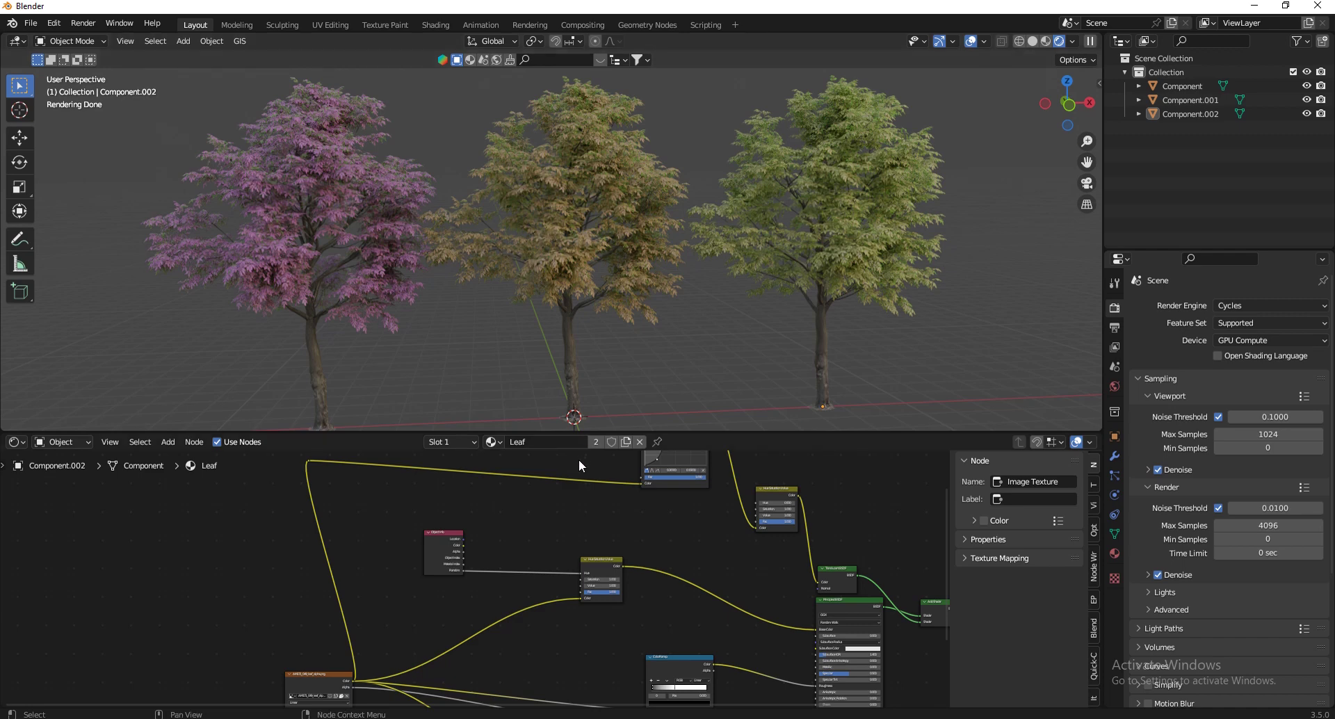
# Space out the nodes and insert a ColorRamp between Object Info's Random output and the duplicated node's Hue input
pyautogui.scroll(-7, 711, 584)
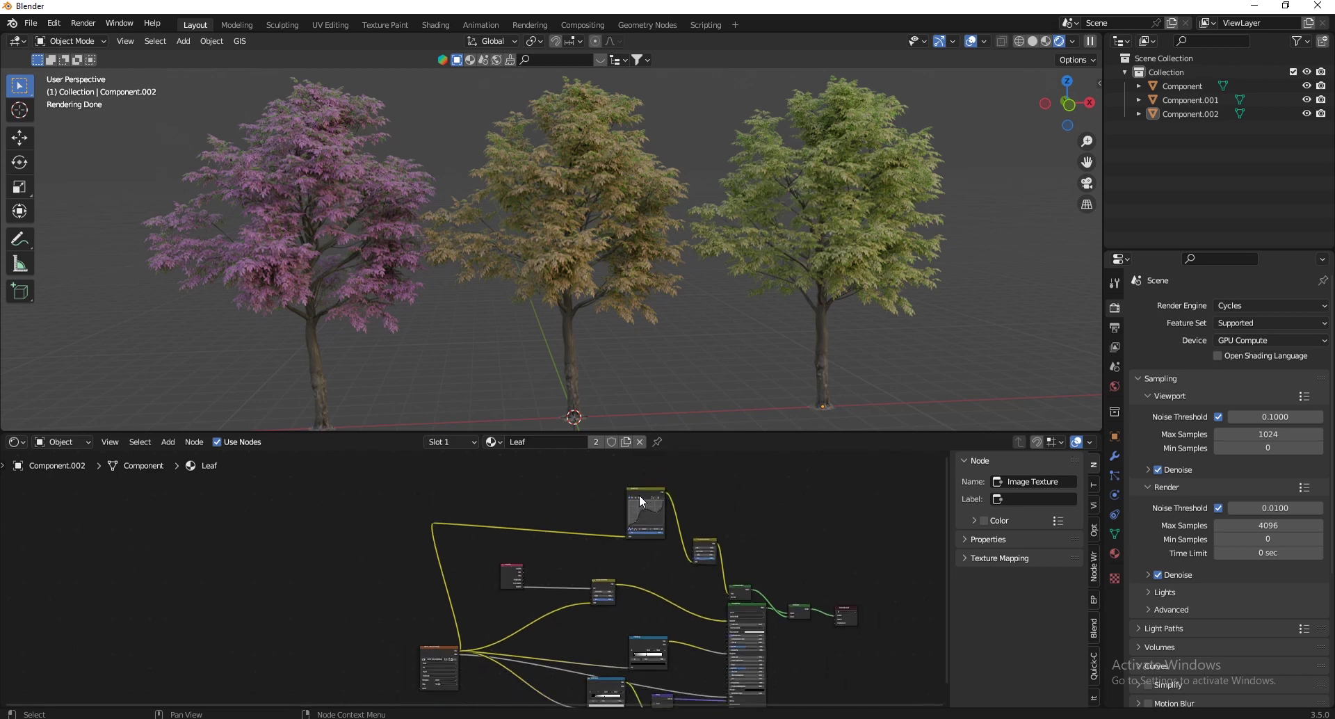
pyautogui.scroll(5, 639, 495)
pyautogui.moveTo(649, 490); pyautogui.dragTo(662, 527)
pyautogui.scroll(3, 598, 605)
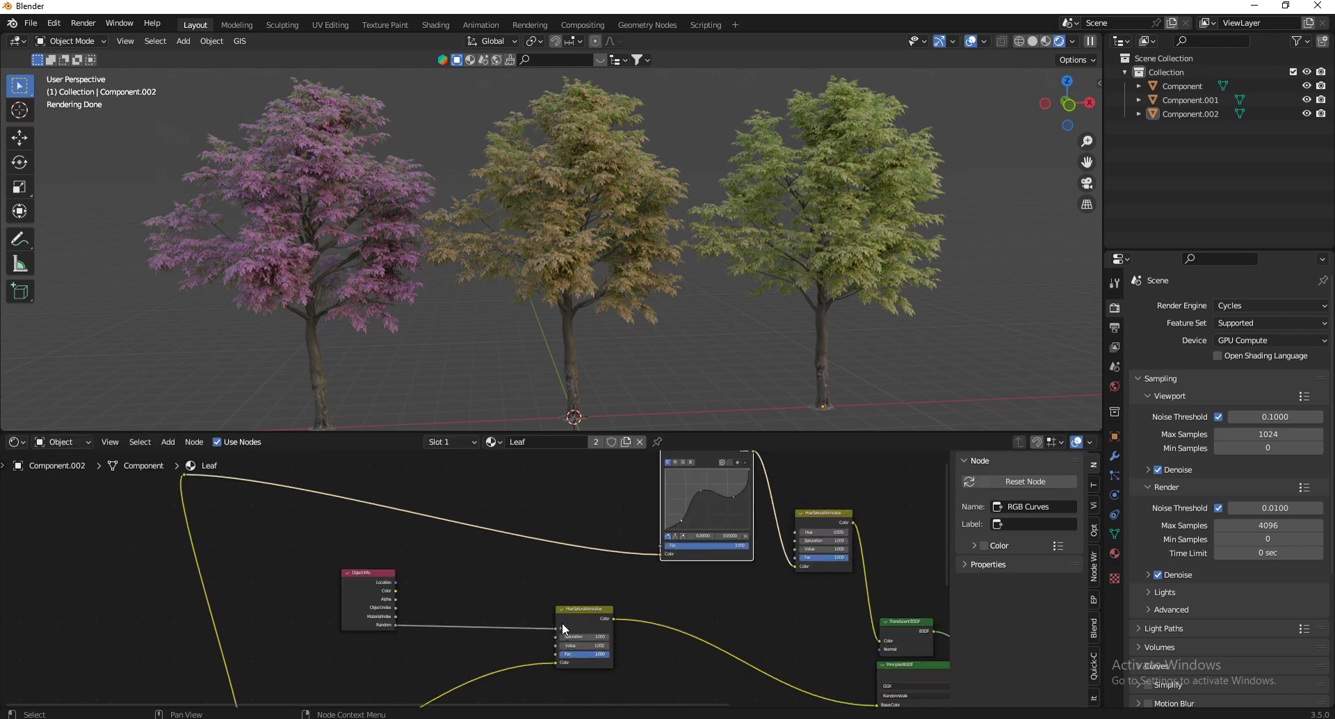
pyautogui.moveTo(562, 612); pyautogui.dragTo(550, 604)
pyautogui.moveTo(335, 587); pyautogui.dragTo(288, 588)
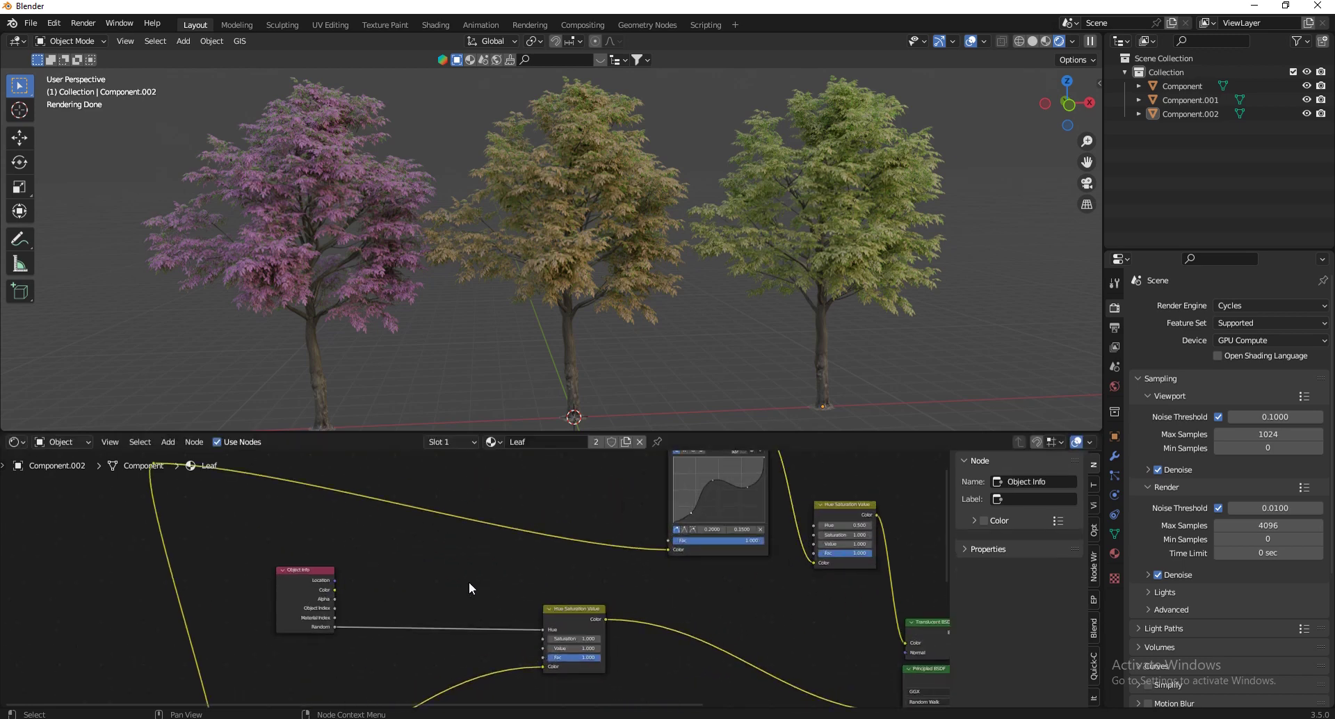
pyautogui.hotkey('shift', 'a')
pyautogui.write('colo')
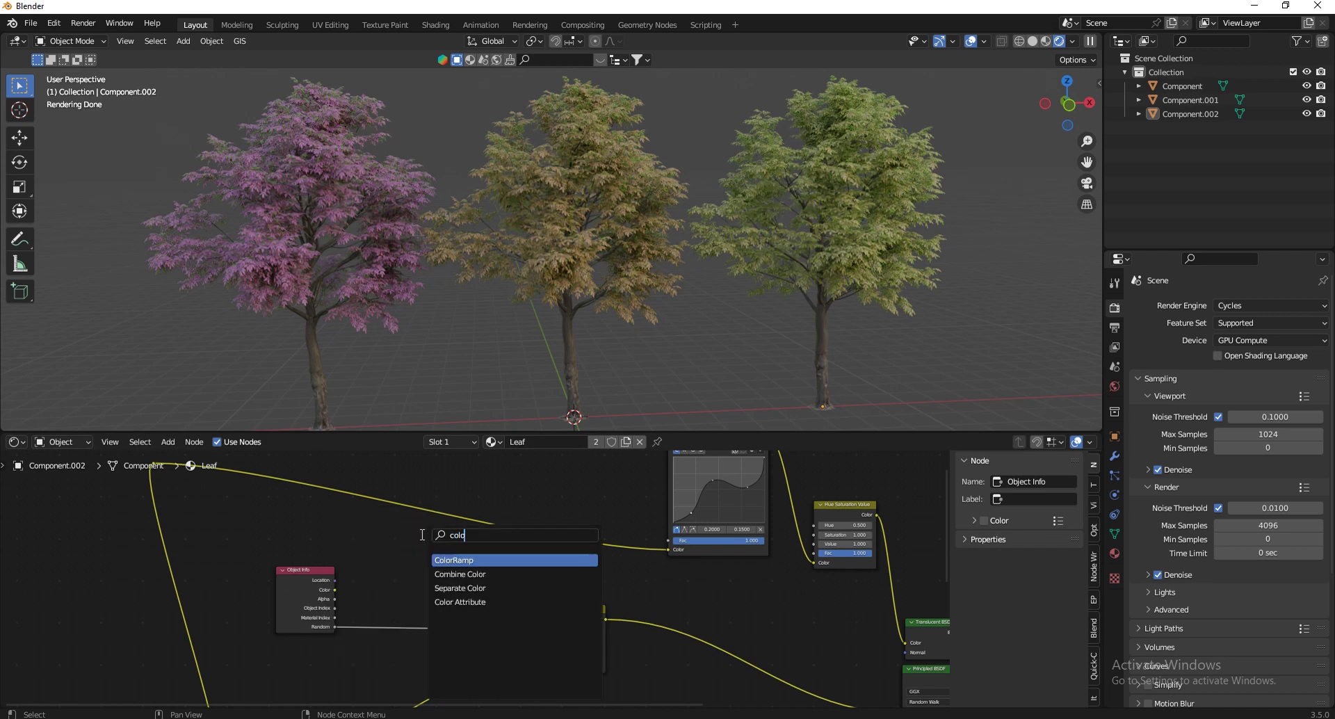
pyautogui.click(454, 561)
pyautogui.click(380, 593)
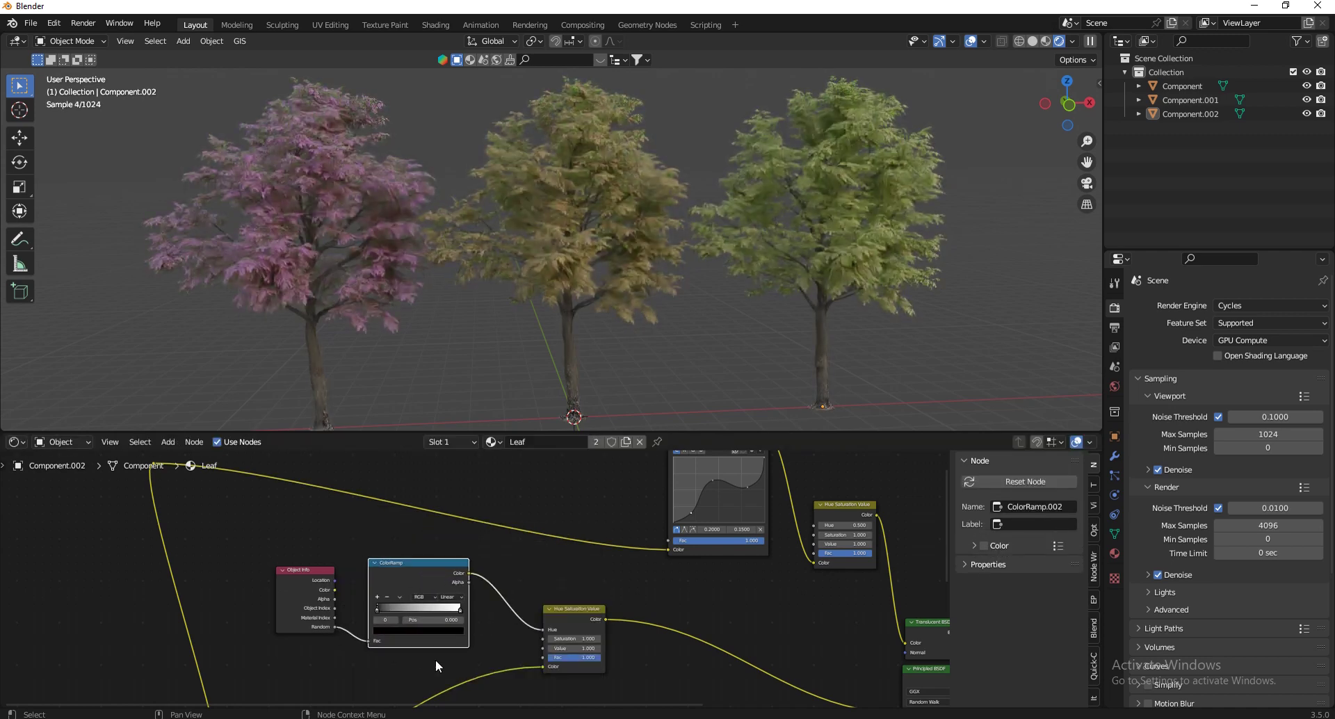
# Set the white stop of the new ColorRamp to black with a Value of 0
pyautogui.scroll(2, 511, 599)
pyautogui.scroll(2, 512, 600)
pyautogui.scroll(2, 465, 578)
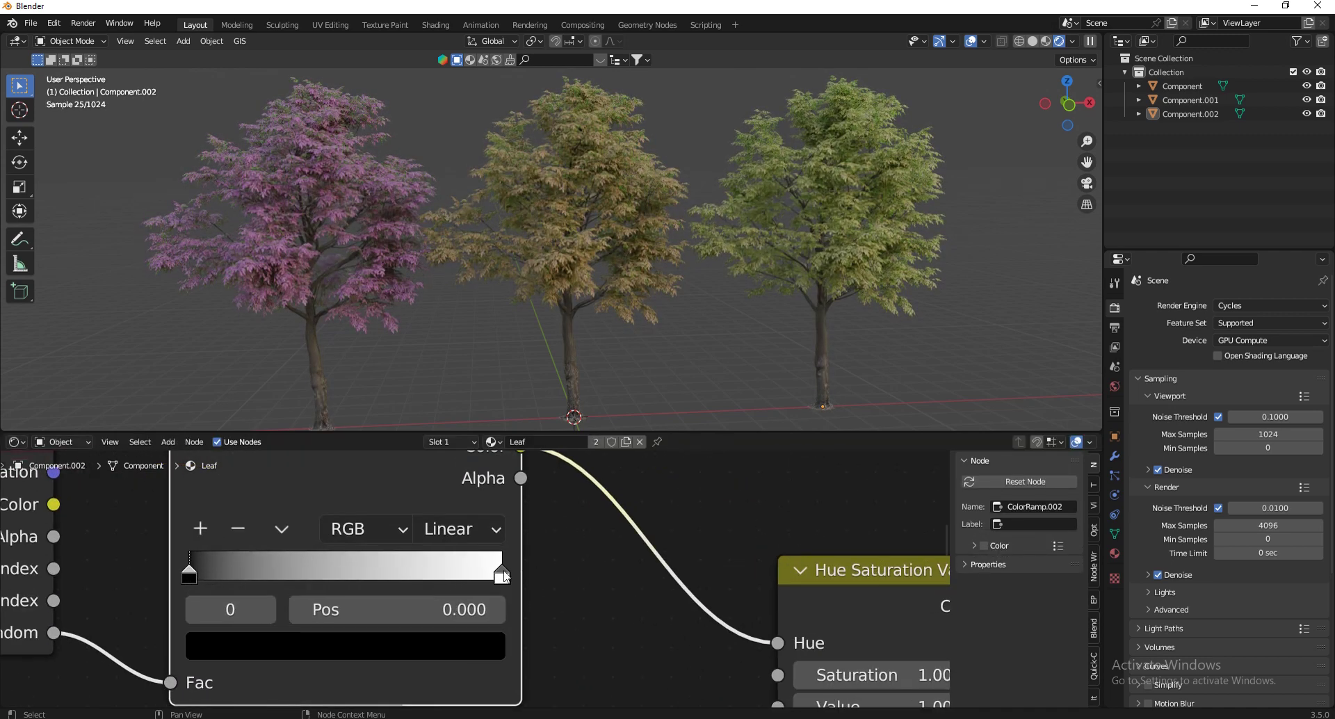
pyautogui.click(504, 577)
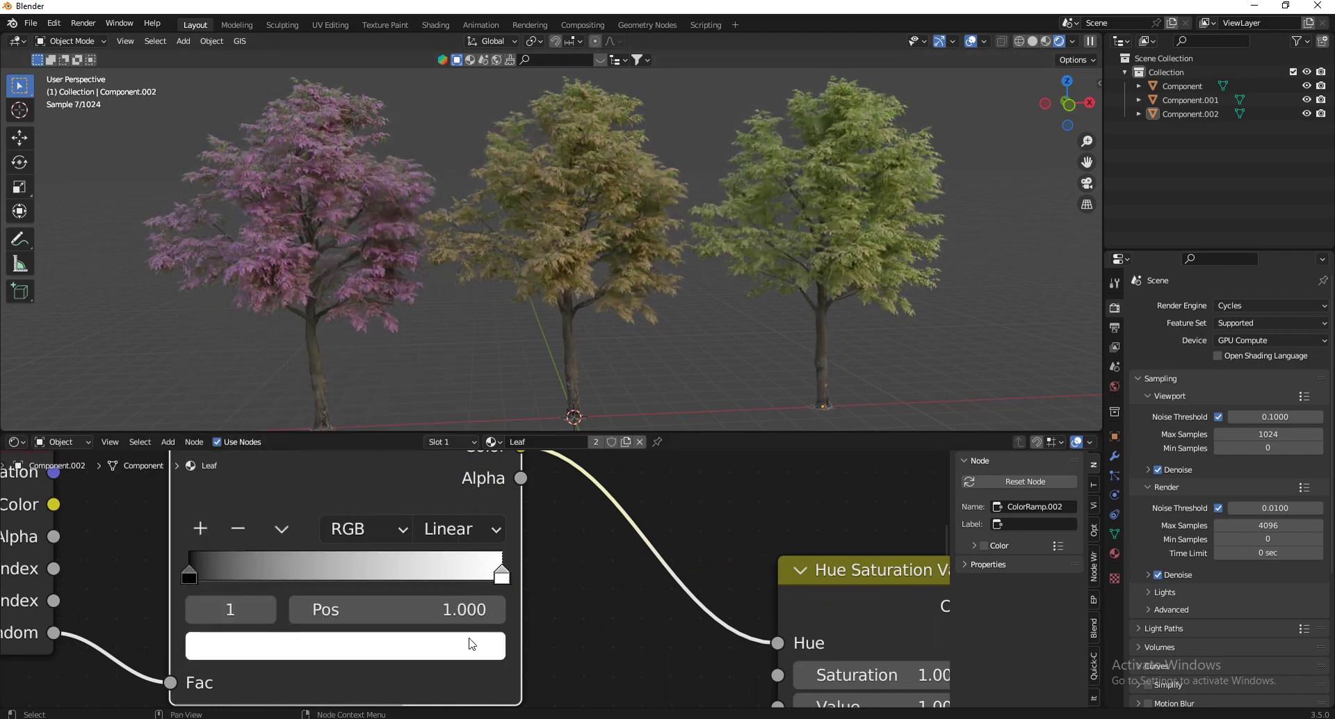
pyautogui.click(447, 647)
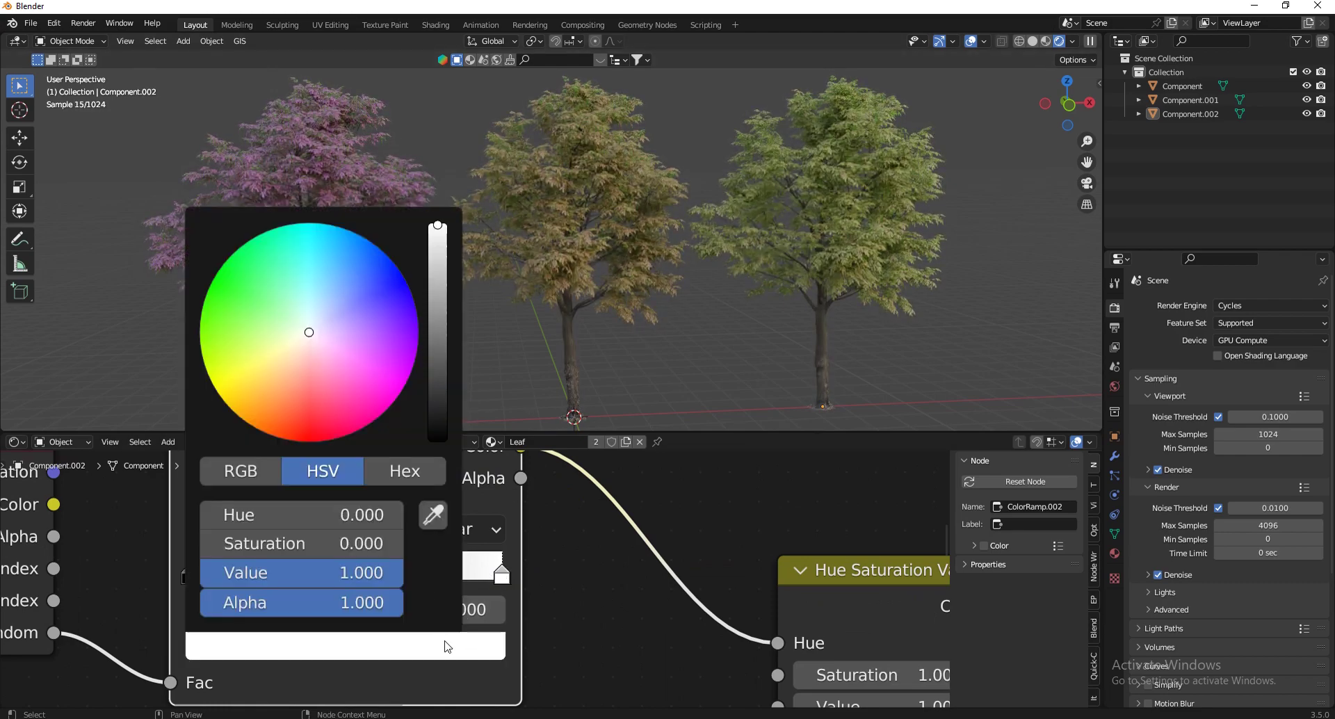
pyautogui.moveTo(427, 378); pyautogui.dragTo(782, 409)
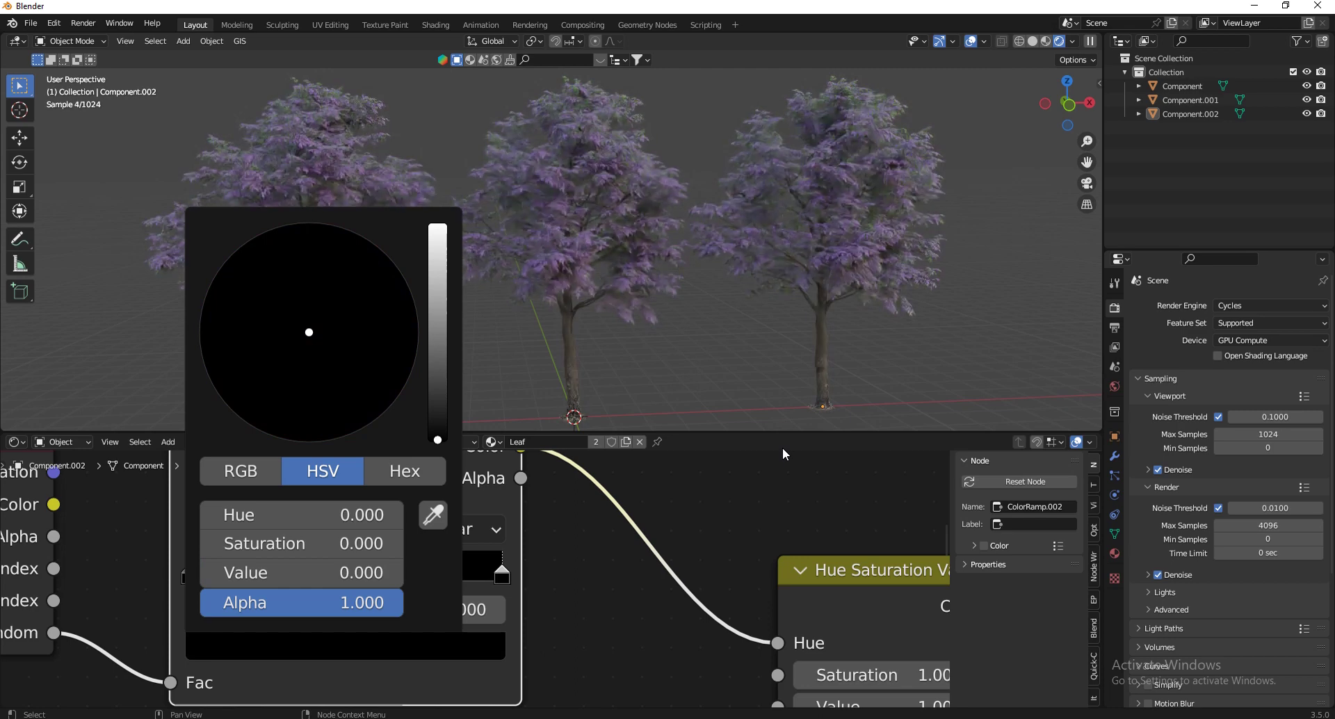
pyautogui.scroll(-2, 611, 570)
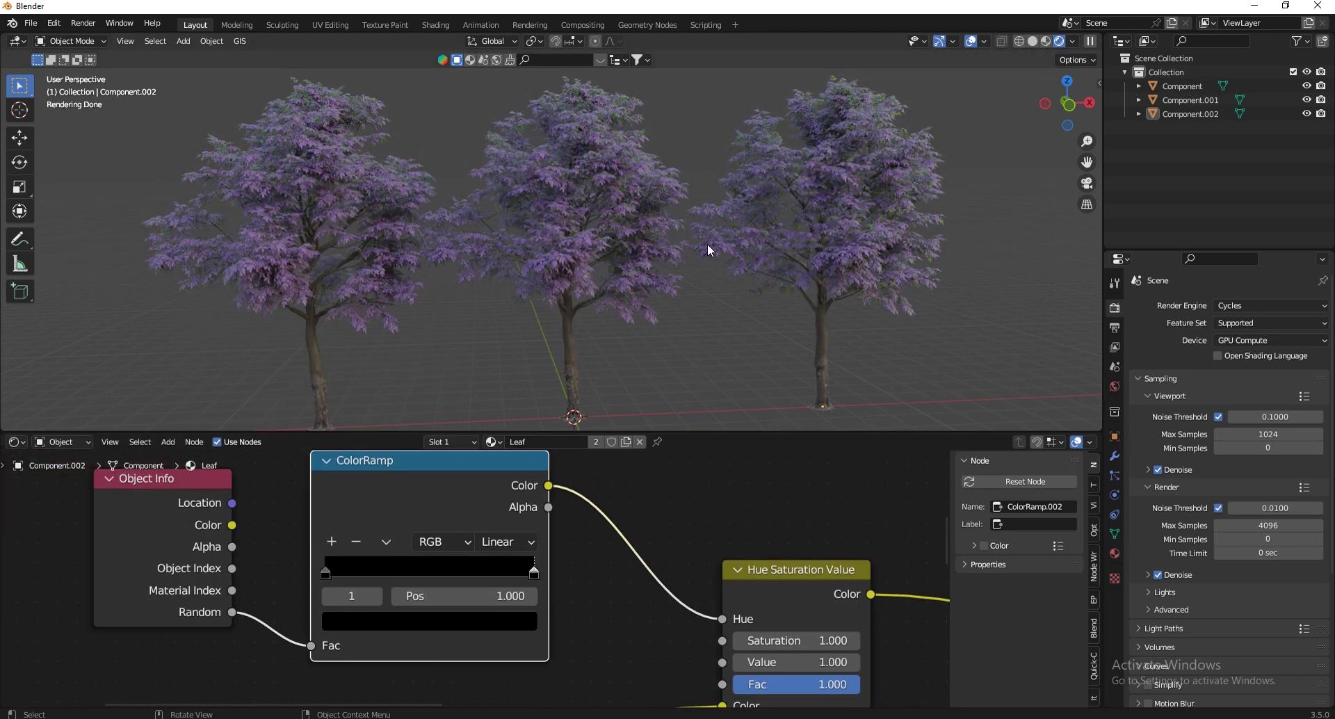
# Set the Value of the new ColorRamp's stop at position 1.000 to 0.052
pyautogui.scroll(2, 535, 568)
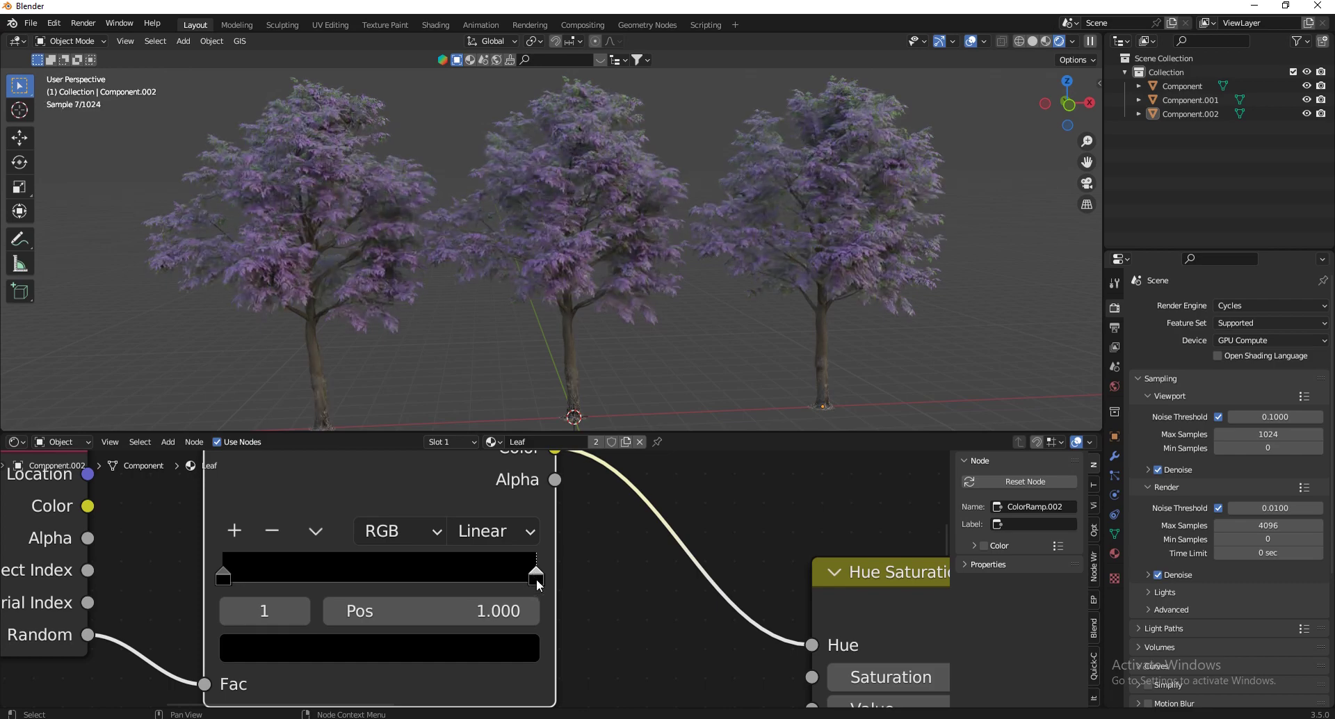
pyautogui.click(502, 657)
pyautogui.click(496, 661)
pyautogui.moveTo(467, 420); pyautogui.dragTo(785, 386)
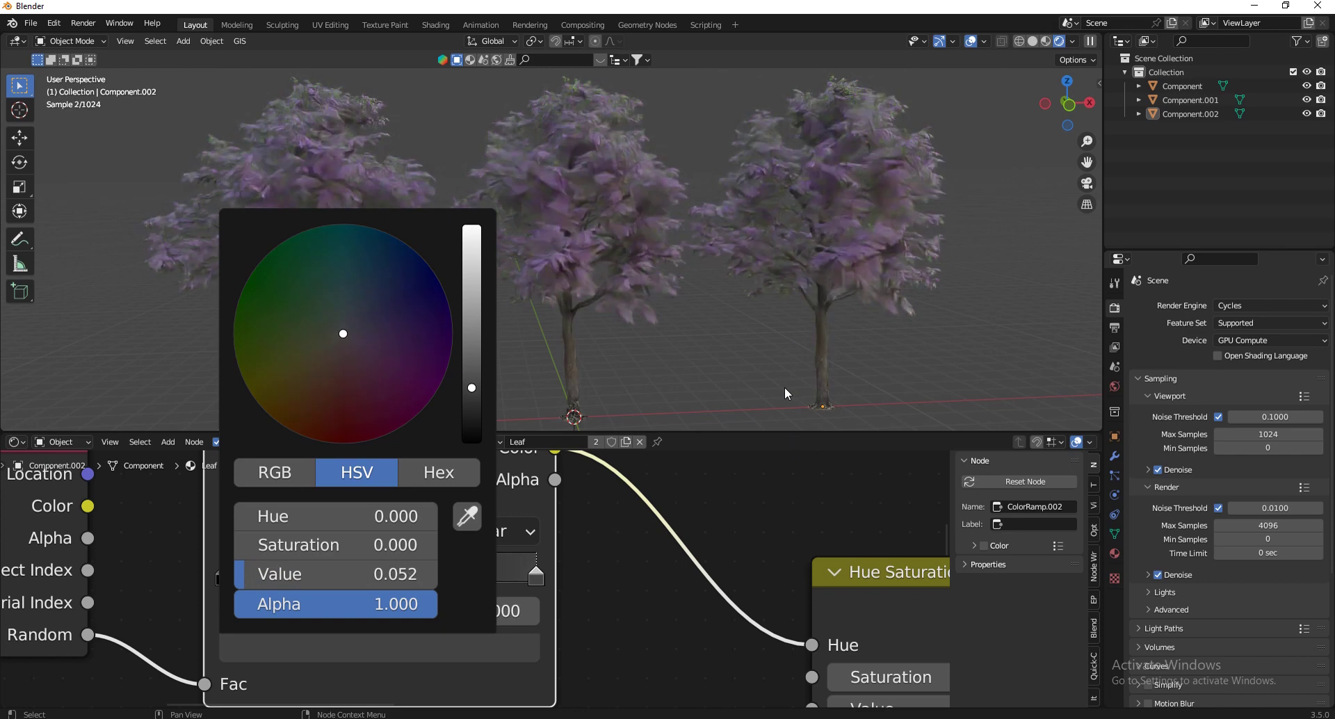
pyautogui.scroll(-4, 625, 570)
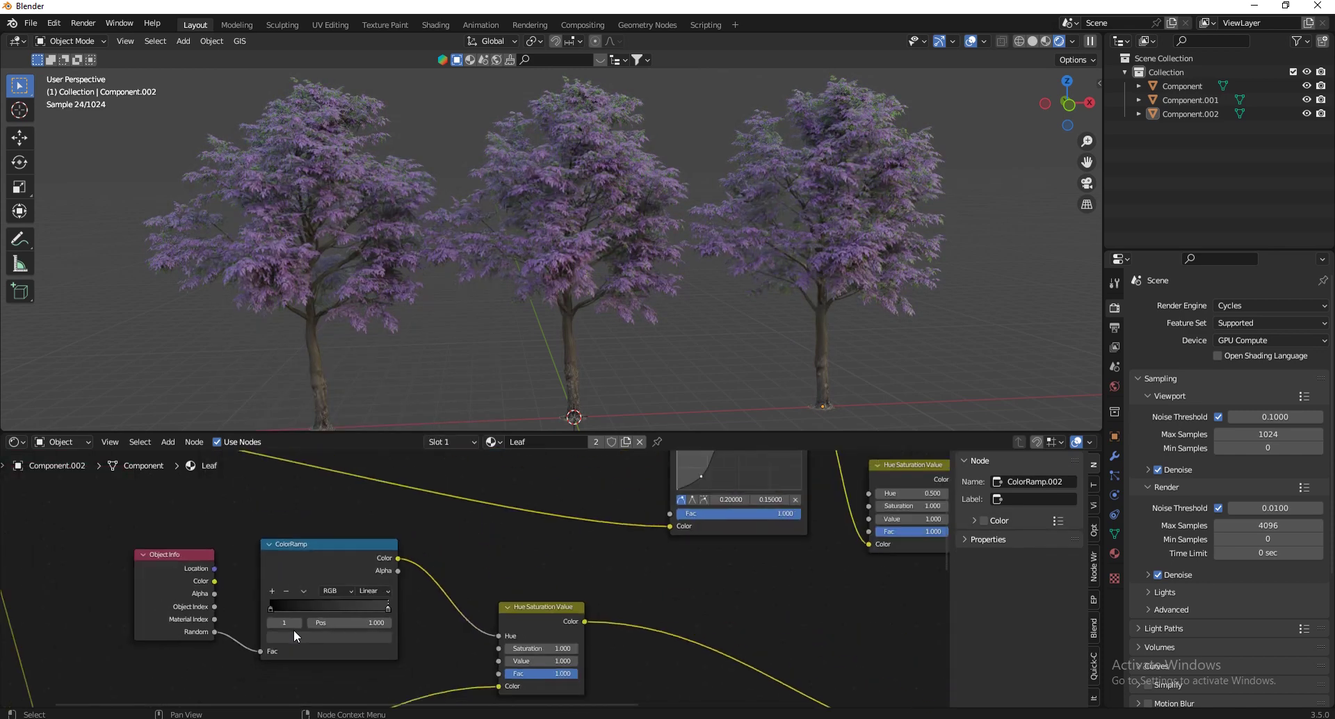
# Connect the duplicated Hue Saturation Value node's Color output to the RGB Curves node's Color input as well
pyautogui.scroll(-3, 608, 611)
pyautogui.scroll(2, 562, 591)
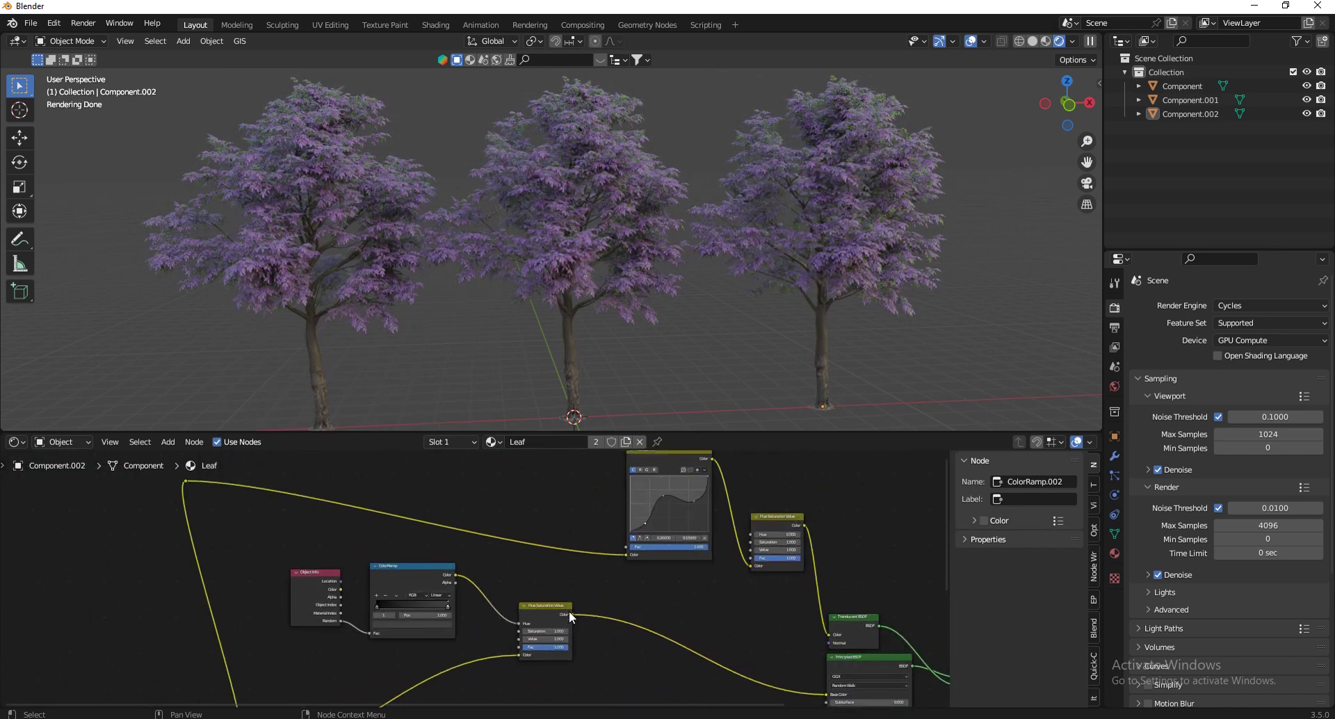
pyautogui.moveTo(569, 610); pyautogui.dragTo(626, 556)
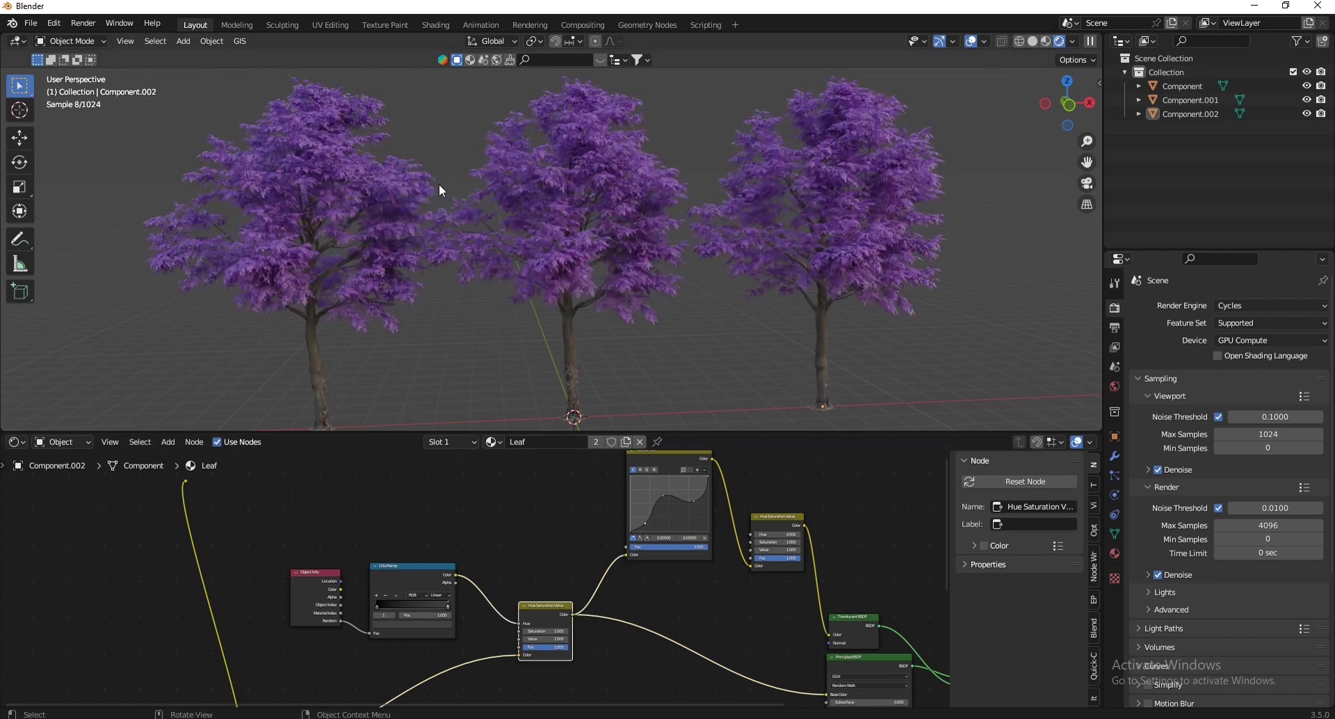
pyautogui.scroll(-2, 556, 638)
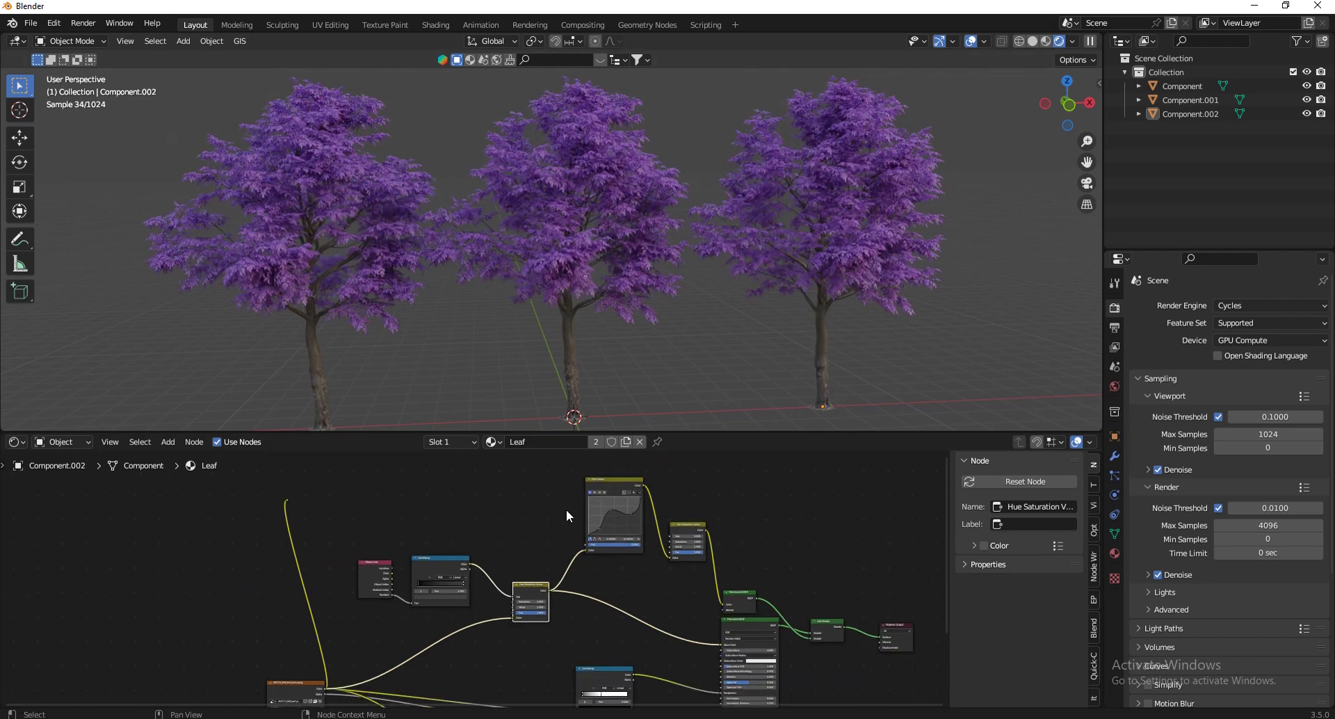
pyautogui.scroll(2, 736, 577)
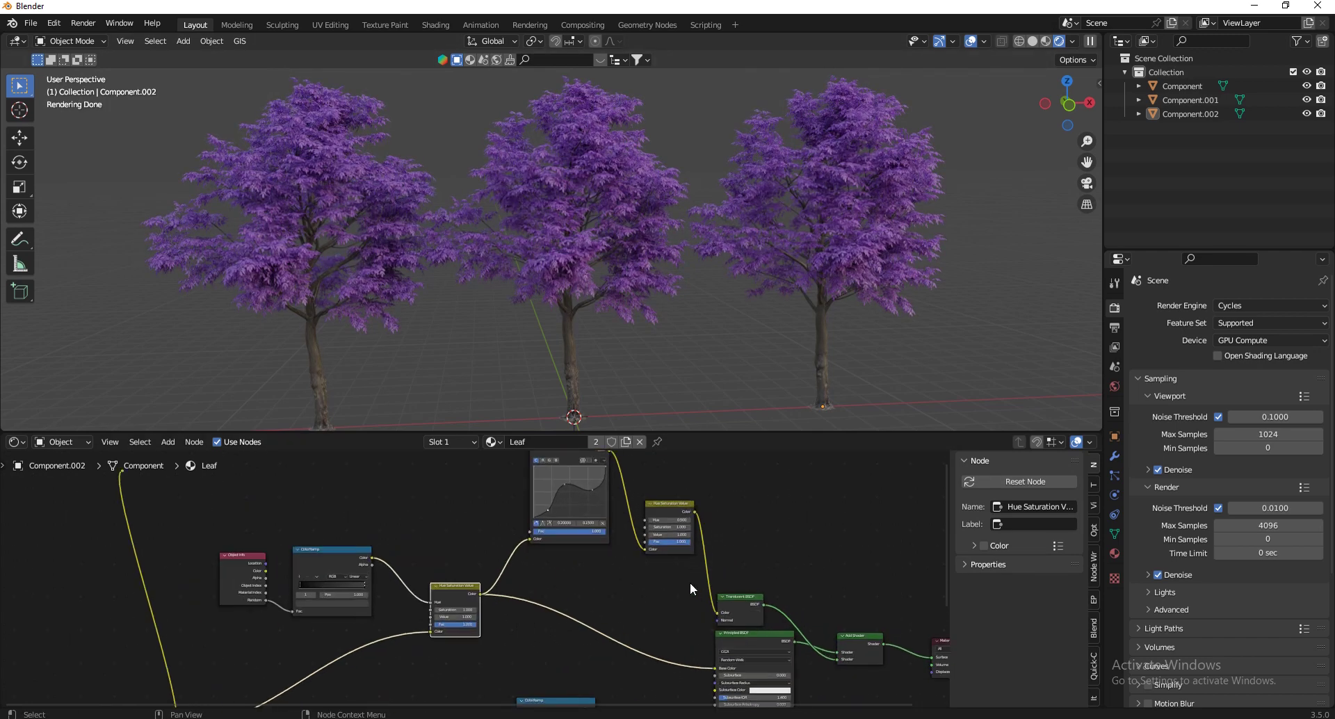
# Brighten the stop at position 1.000 of the ColorRamp fed by Object Info's Random output to a mid grey
pyautogui.scroll(2, 590, 631)
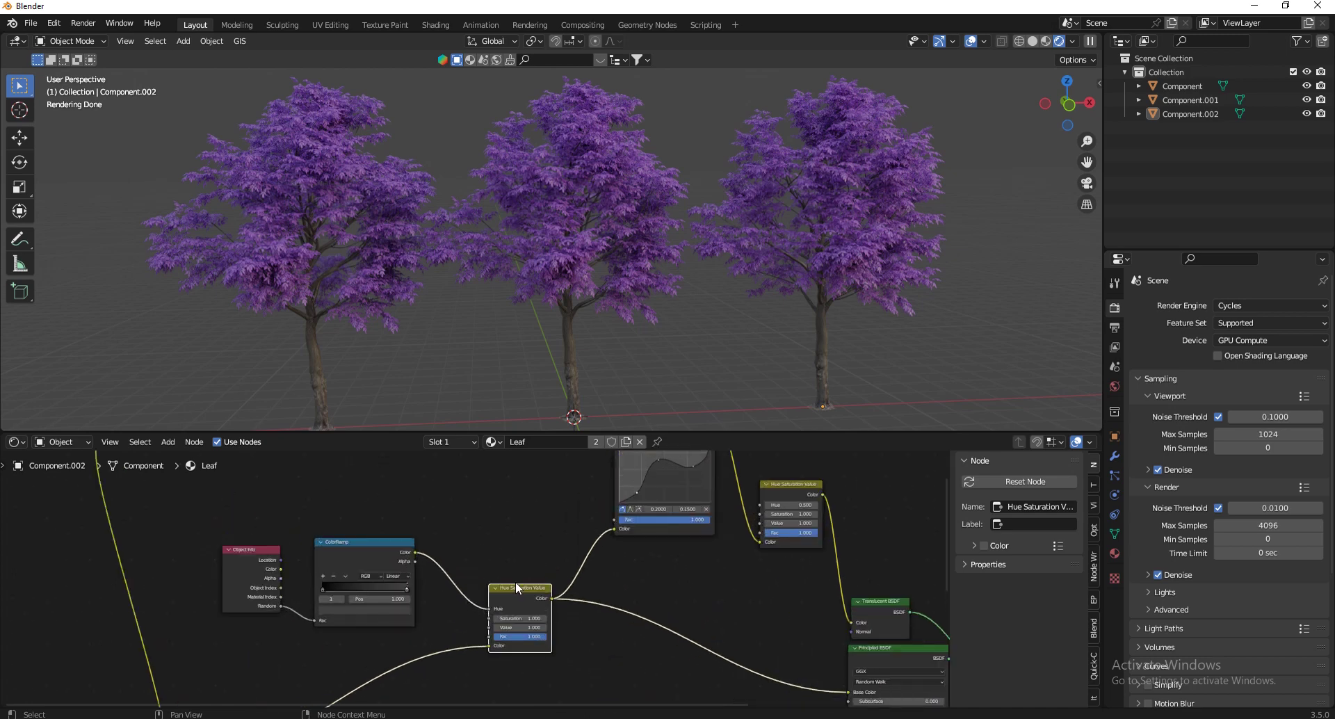
pyautogui.scroll(6, 332, 589)
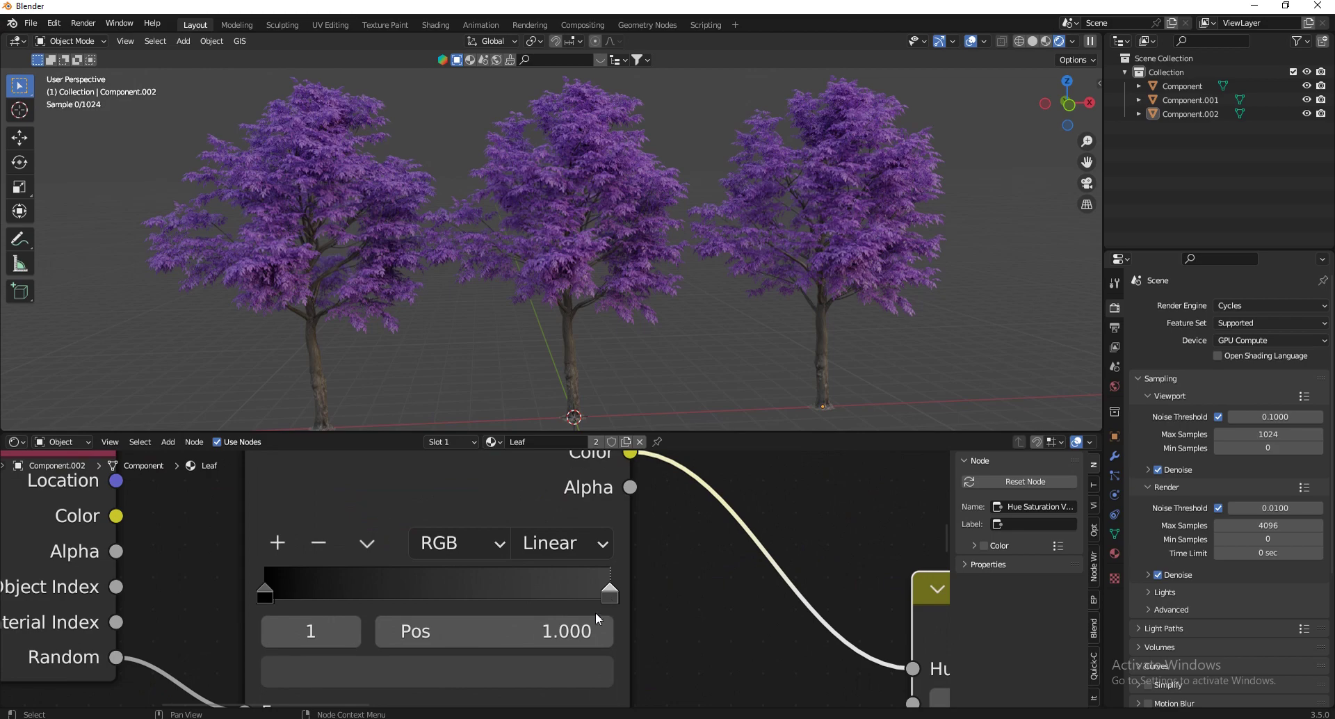
pyautogui.click(589, 673)
pyautogui.moveTo(539, 387); pyautogui.dragTo(539, 372)
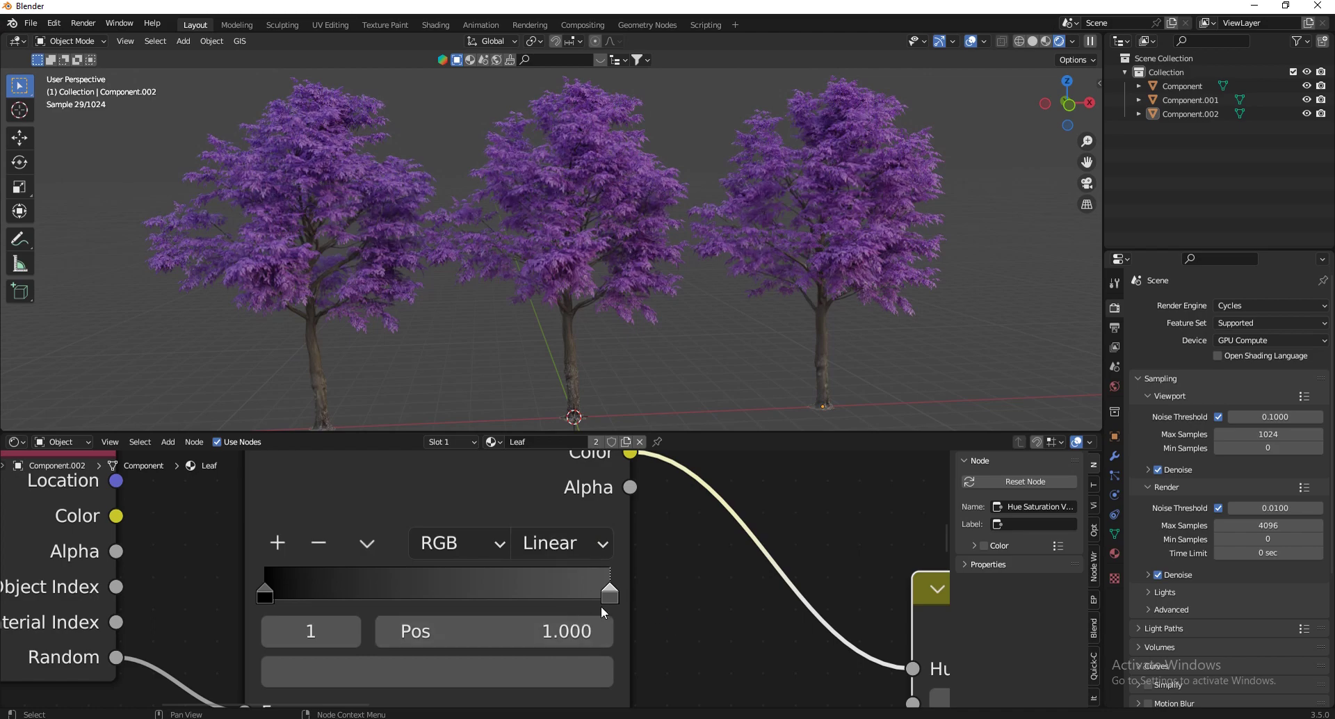
pyautogui.click(615, 513)
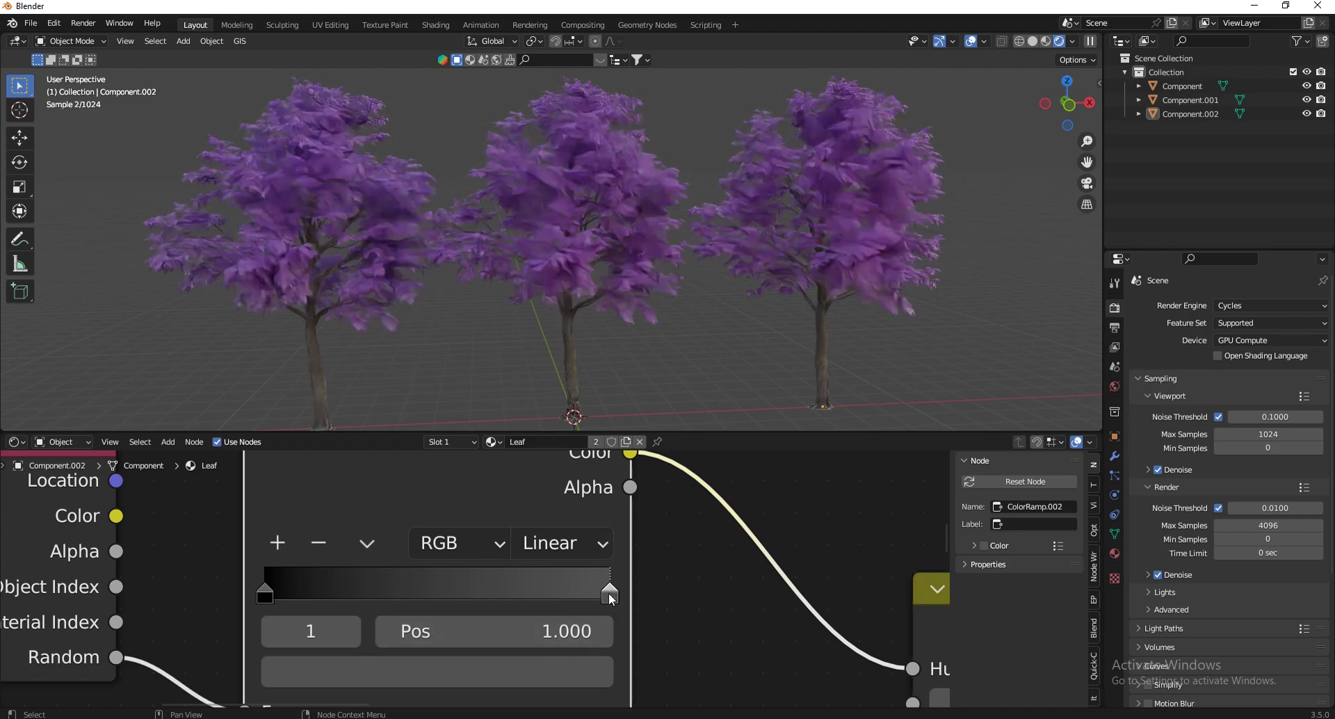
pyautogui.click(565, 671)
pyautogui.click(540, 356)
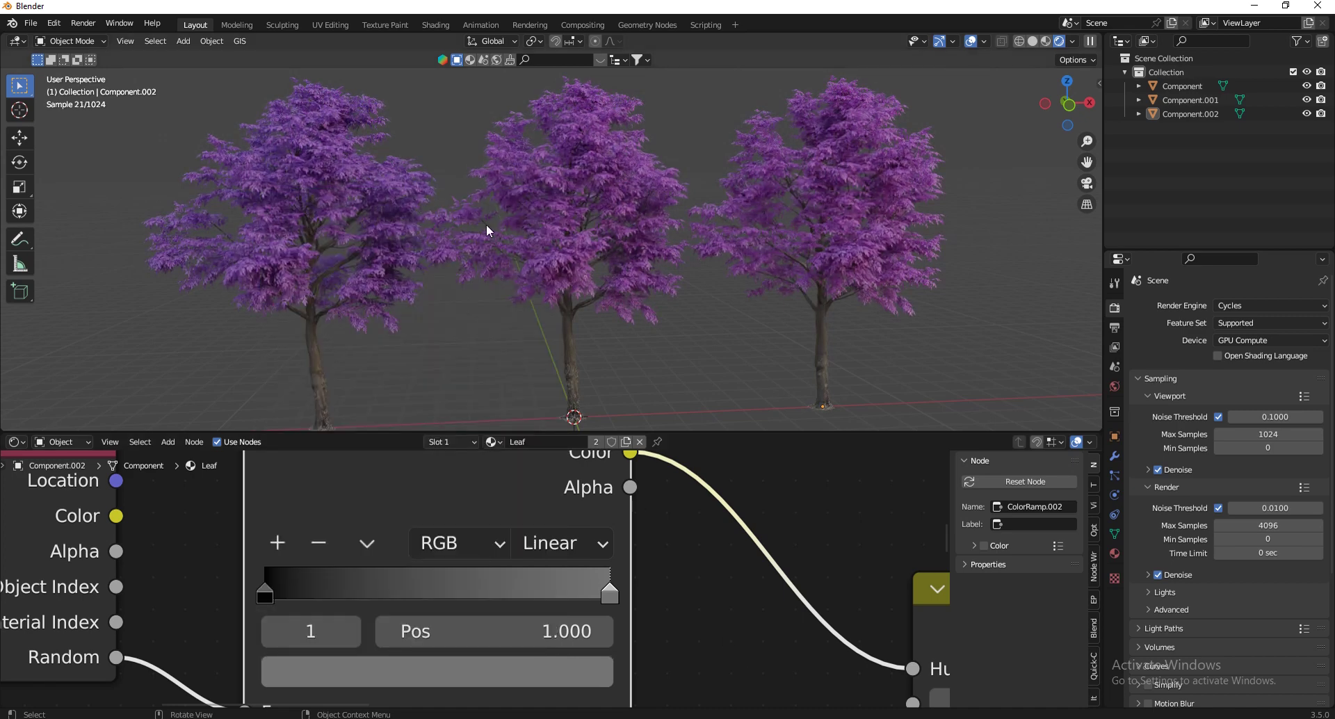
# Move the Object Info and ColorRamp nodes aside and insert a Math node set to Add between the ColorRamp's Color output and the Hue input
pyautogui.scroll(-5, 331, 645)
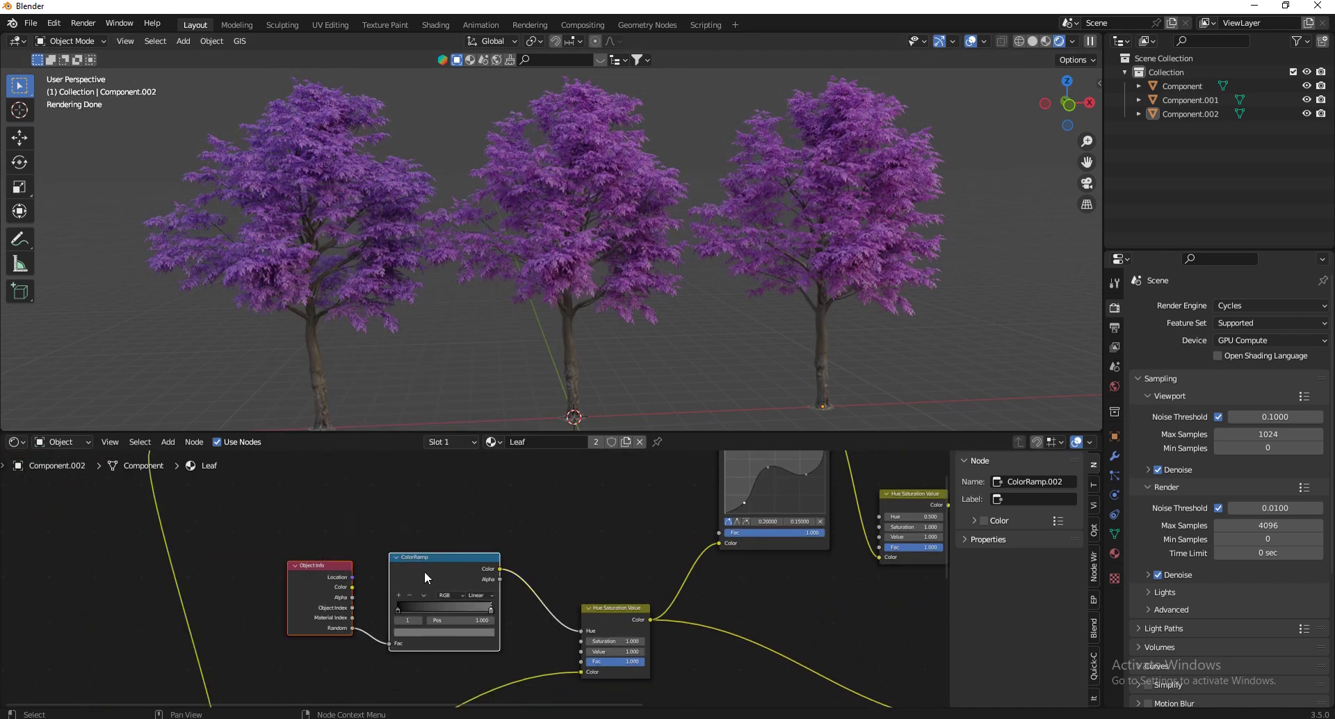
pyautogui.moveTo(428, 569); pyautogui.dragTo(311, 555)
pyautogui.hotkey('shift', 'a')
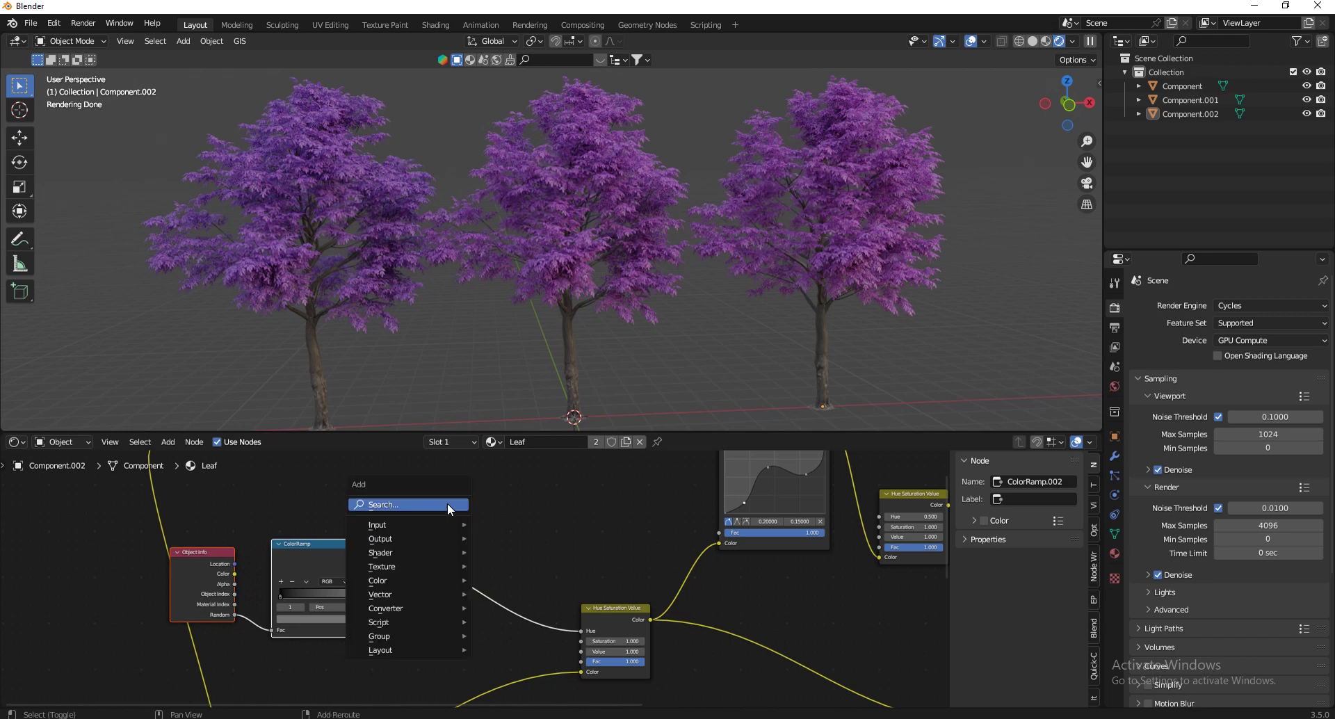
pyautogui.click(448, 503)
pyautogui.write('mat')
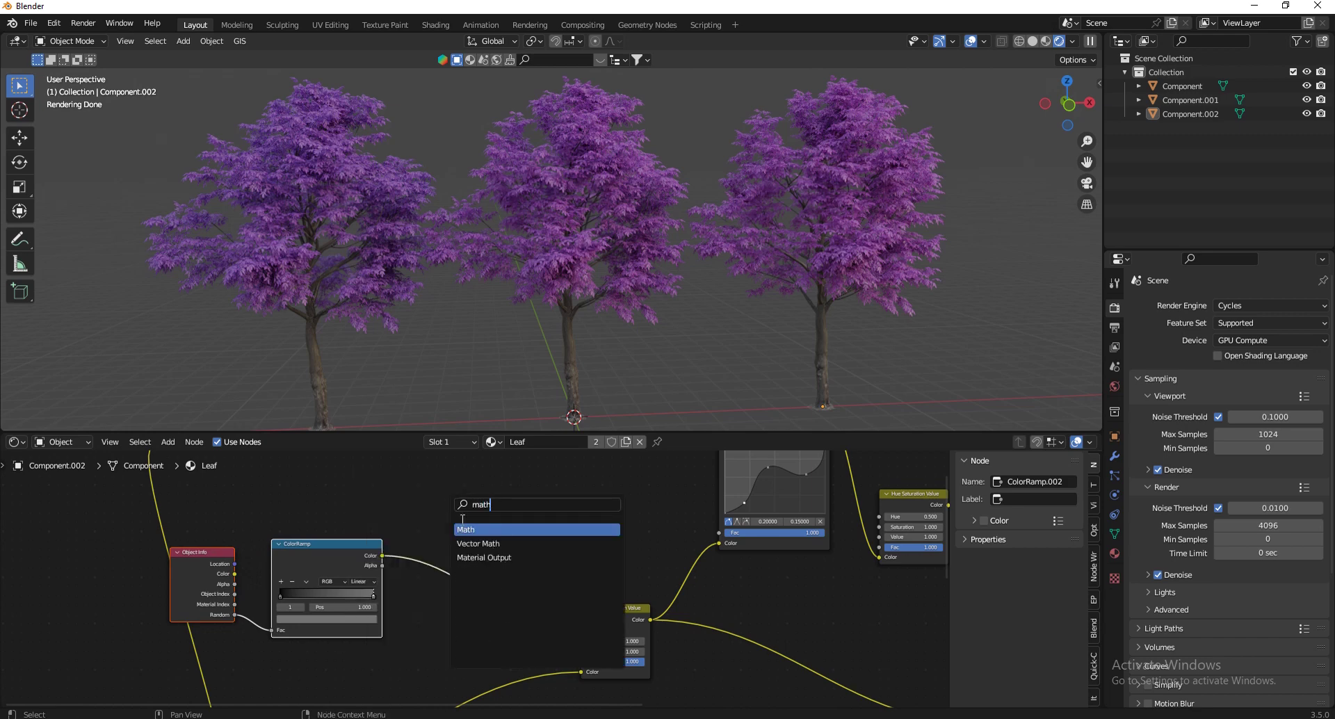
pyautogui.write('h')
pyautogui.press('Return')
pyautogui.click(464, 549)
# Set the second Value of the Add math node to 0.410
pyautogui.scroll(3, 464, 549)
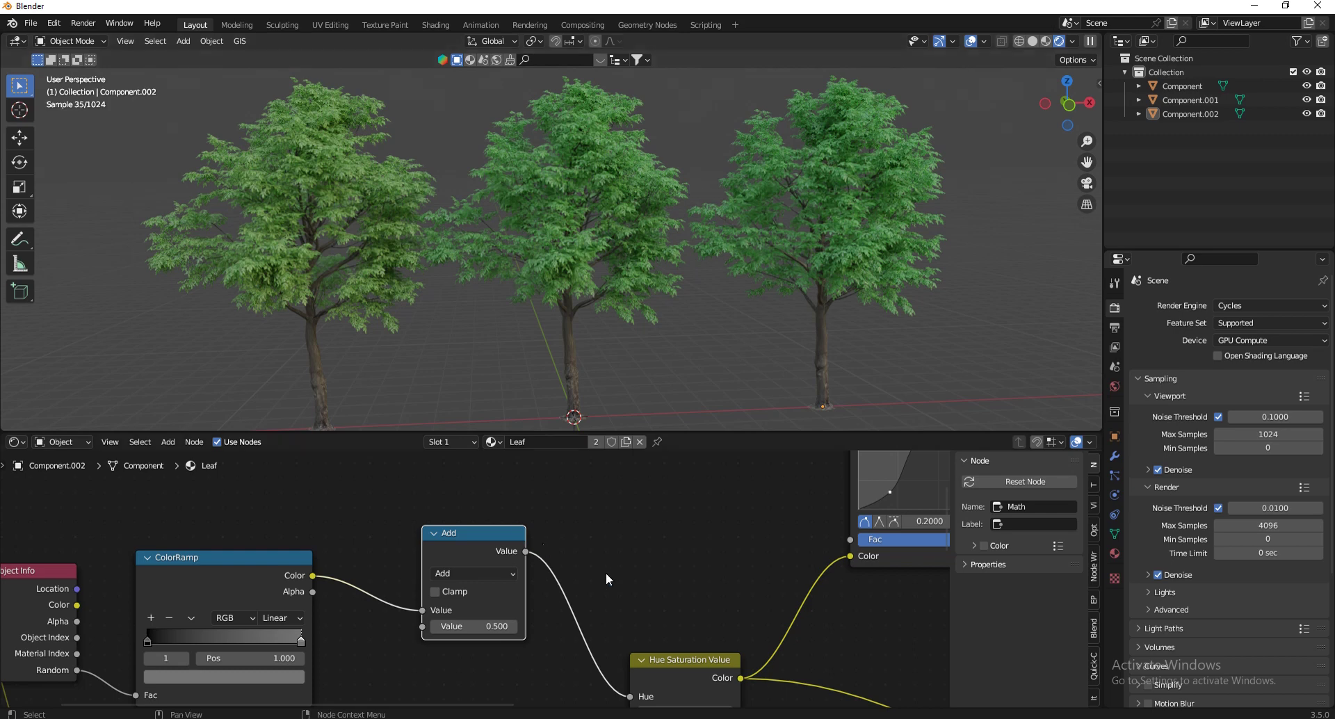
pyautogui.scroll(3, 530, 537)
pyautogui.scroll(-4, 520, 545)
pyautogui.scroll(2, 532, 566)
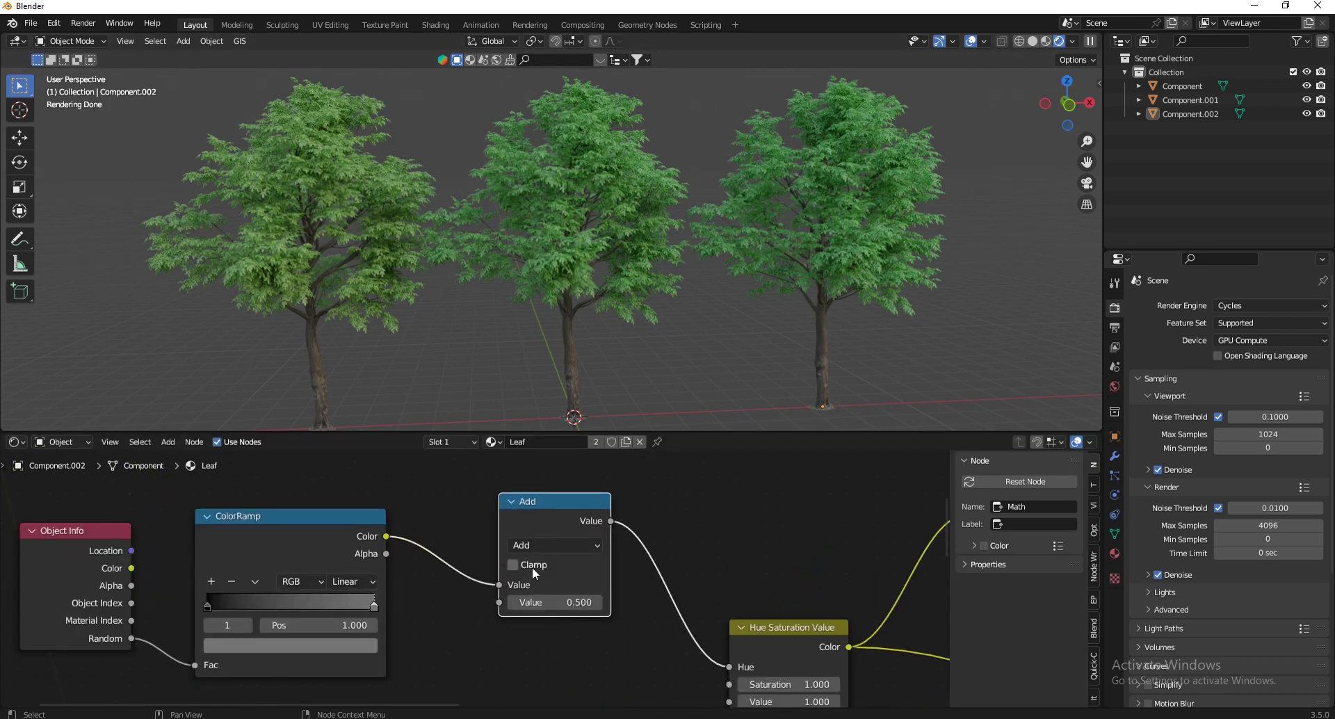
pyautogui.scroll(-1, 556, 565)
pyautogui.scroll(3, 581, 584)
pyautogui.moveTo(574, 617); pyautogui.dragTo(555, 444)
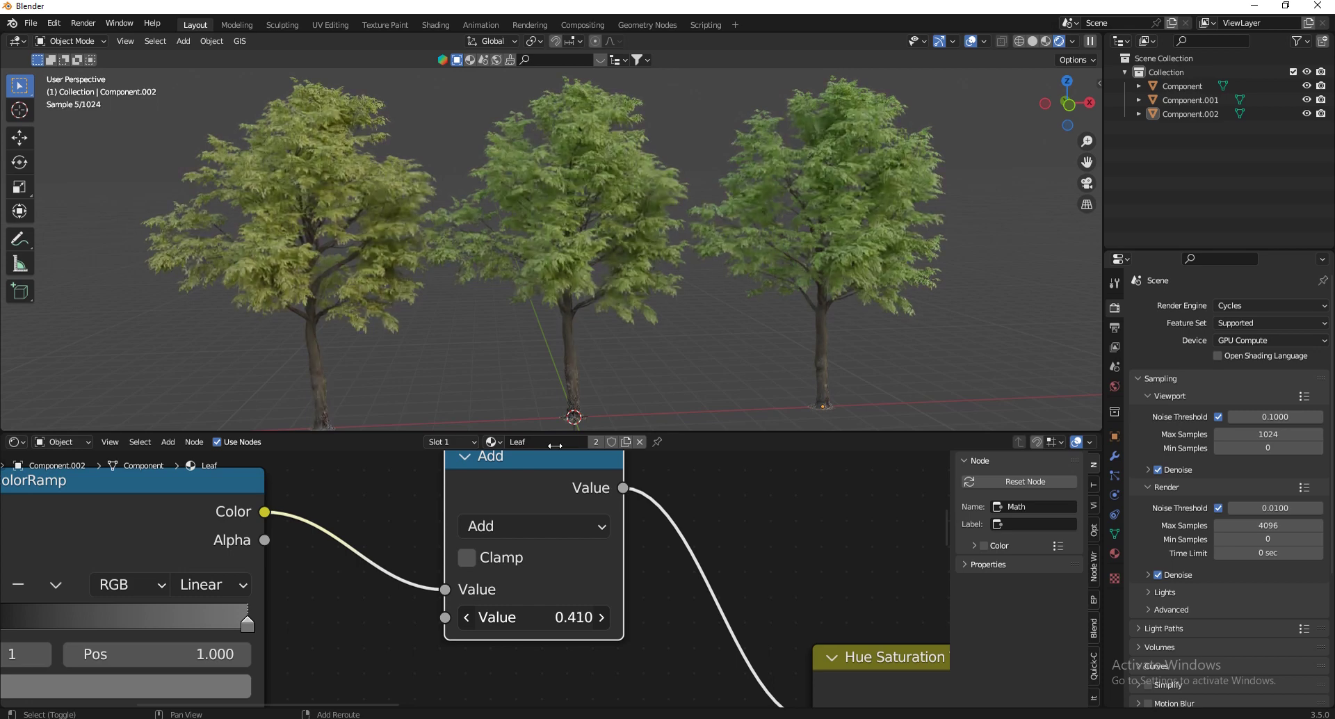
# Try lowering the Value of the Hue Saturation Value node fed by the leaf texture to 0.700, and cancel it
pyautogui.scroll(-3, 517, 515)
pyautogui.scroll(-5, 517, 515)
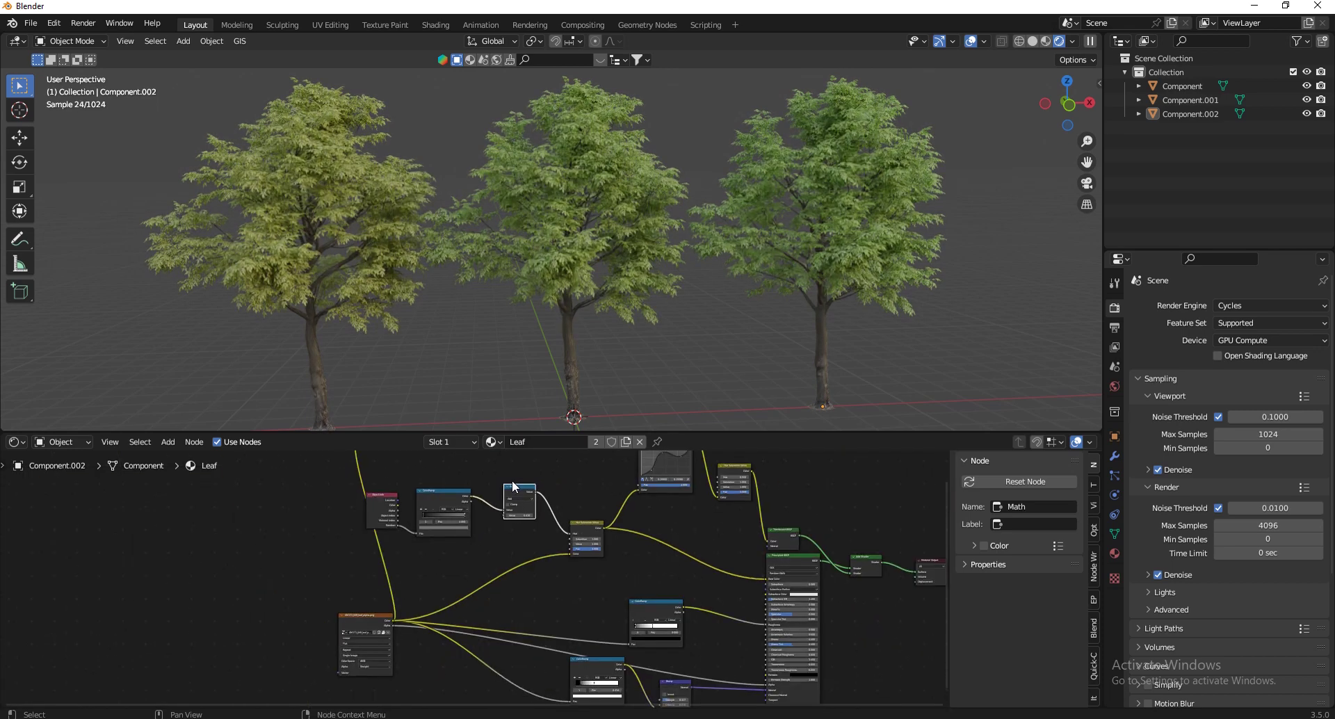
pyautogui.scroll(4, 547, 561)
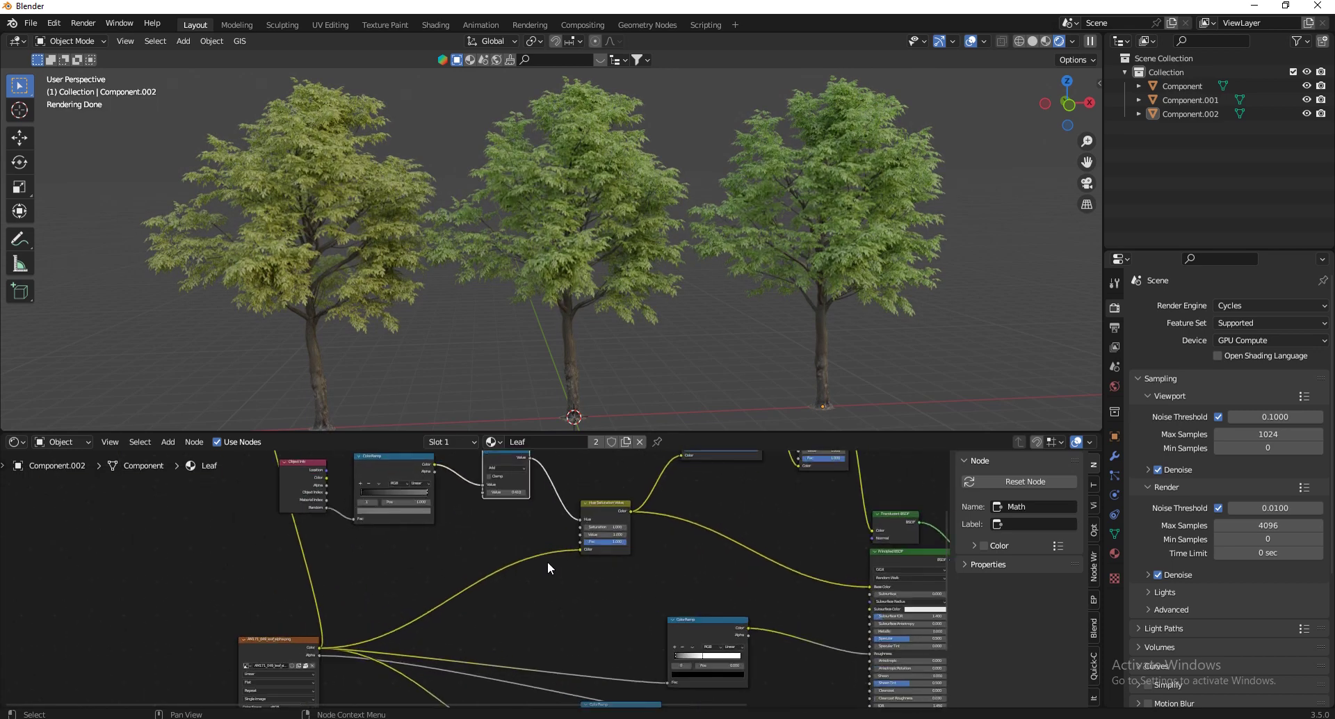
pyautogui.scroll(-3, 499, 595)
pyautogui.scroll(3, 543, 576)
pyautogui.scroll(5, 543, 576)
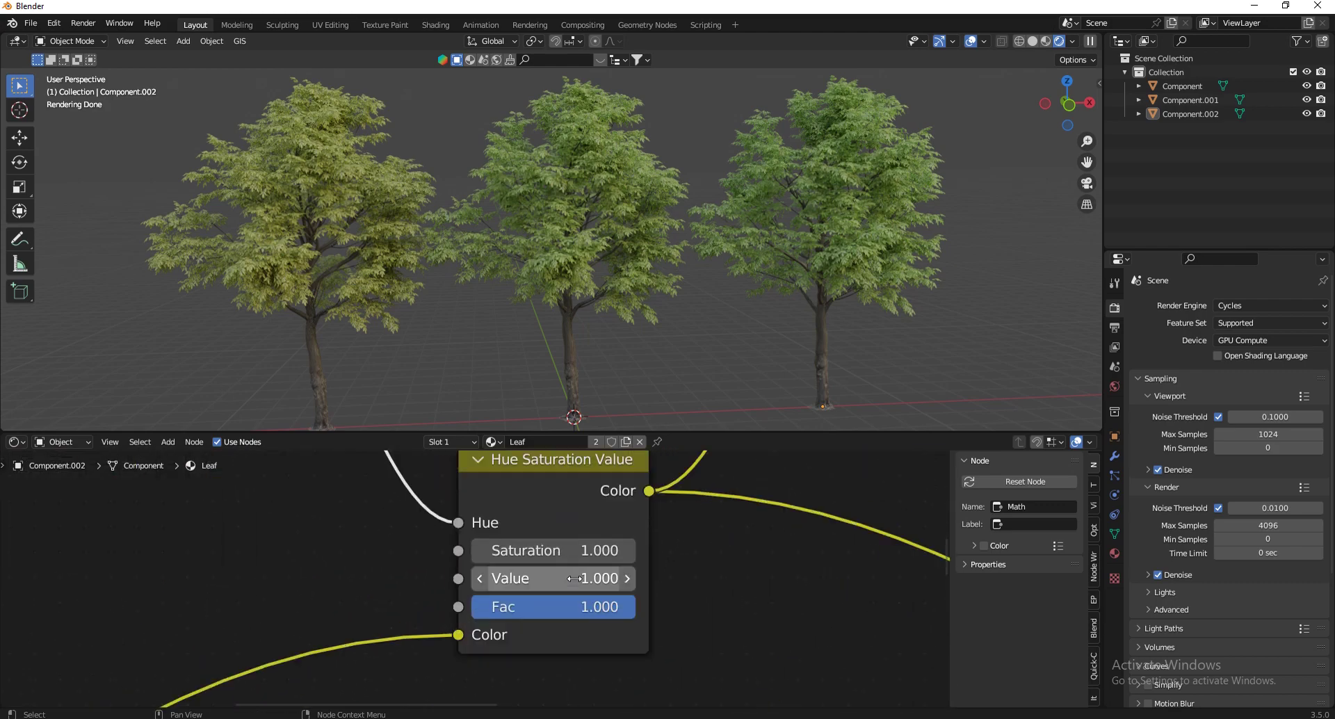
pyautogui.moveTo(549, 578); pyautogui.dragTo(559, 411)
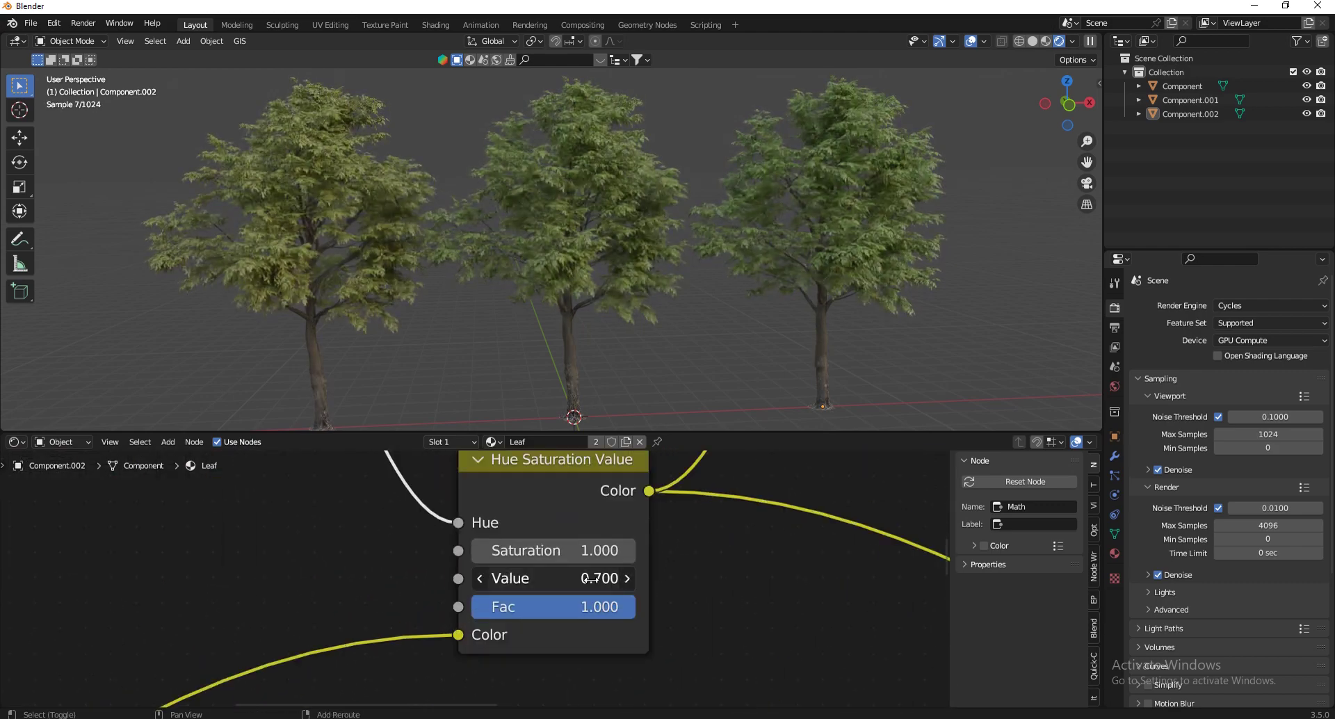
pyautogui.press('Escape')
# Move the hue ColorRamp closer to its Add node, and duplicate both nodes just below the originals
pyautogui.scroll(-6, 645, 607)
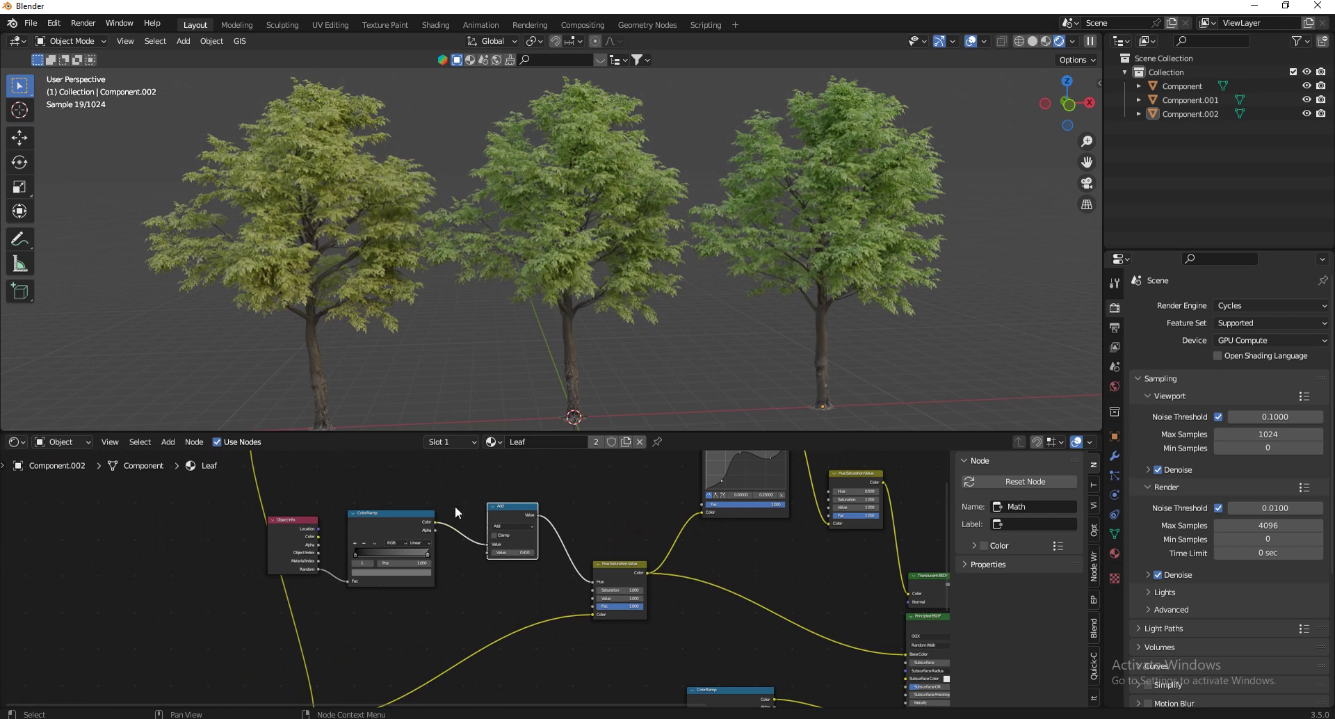
pyautogui.moveTo(368, 525); pyautogui.dragTo(386, 507)
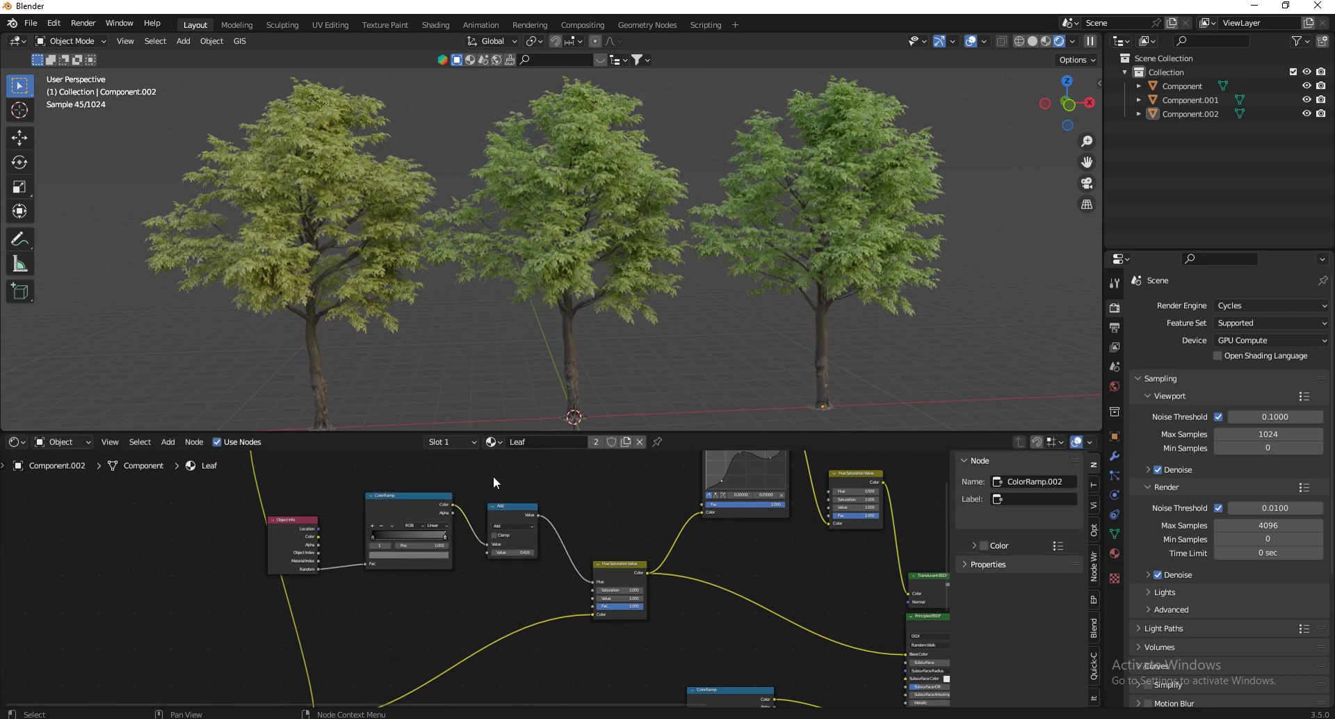
pyautogui.hotkey('shift', 'd')
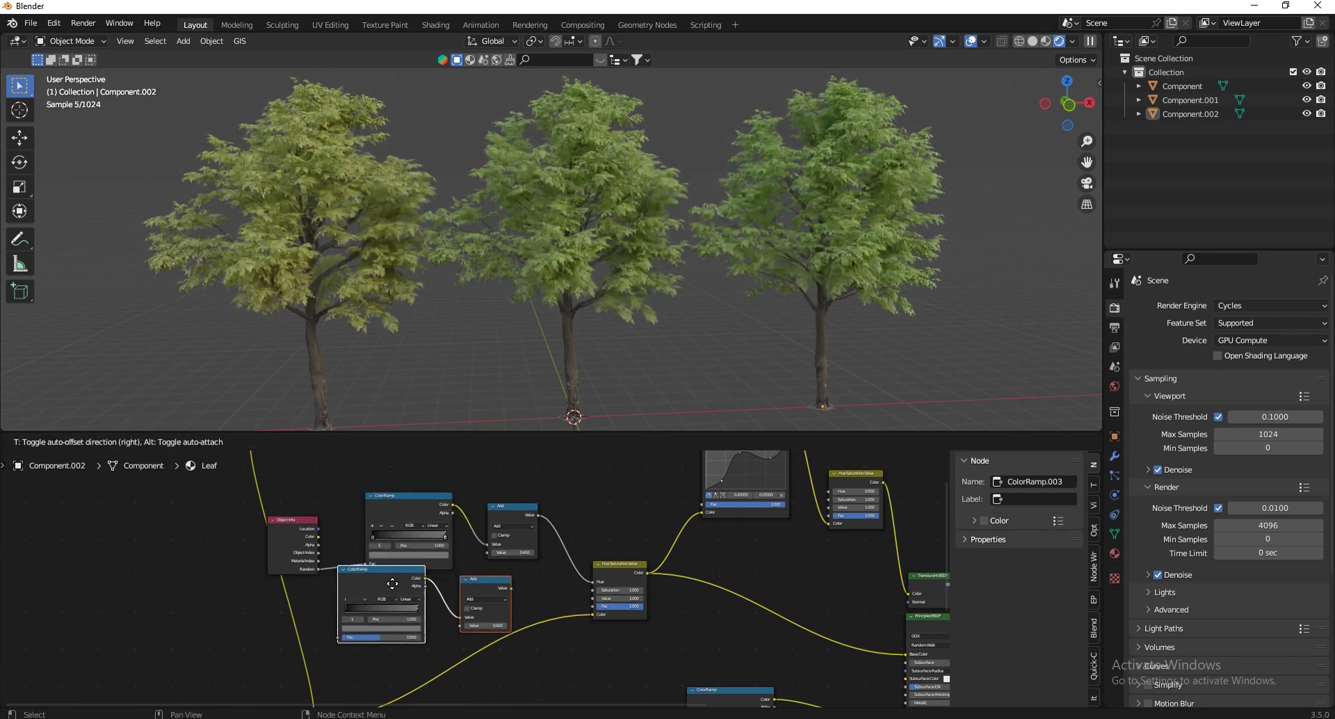
pyautogui.click(406, 588)
# Connect the duplicated Add node to the Hue Saturation node's Value input, and Object Info's Random output to the duplicated ColorRamp's Fac
pyautogui.scroll(3, 508, 590)
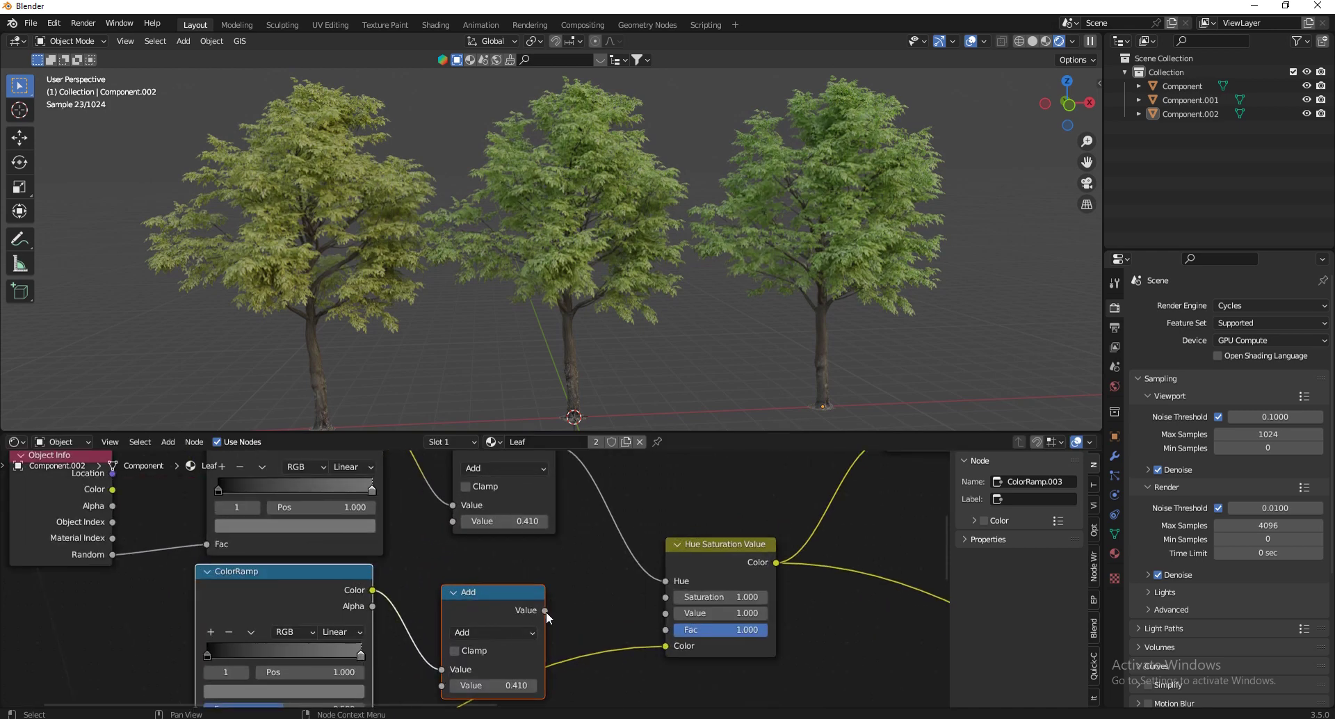
pyautogui.moveTo(545, 611); pyautogui.dragTo(665, 613)
pyautogui.scroll(-2, 759, 559)
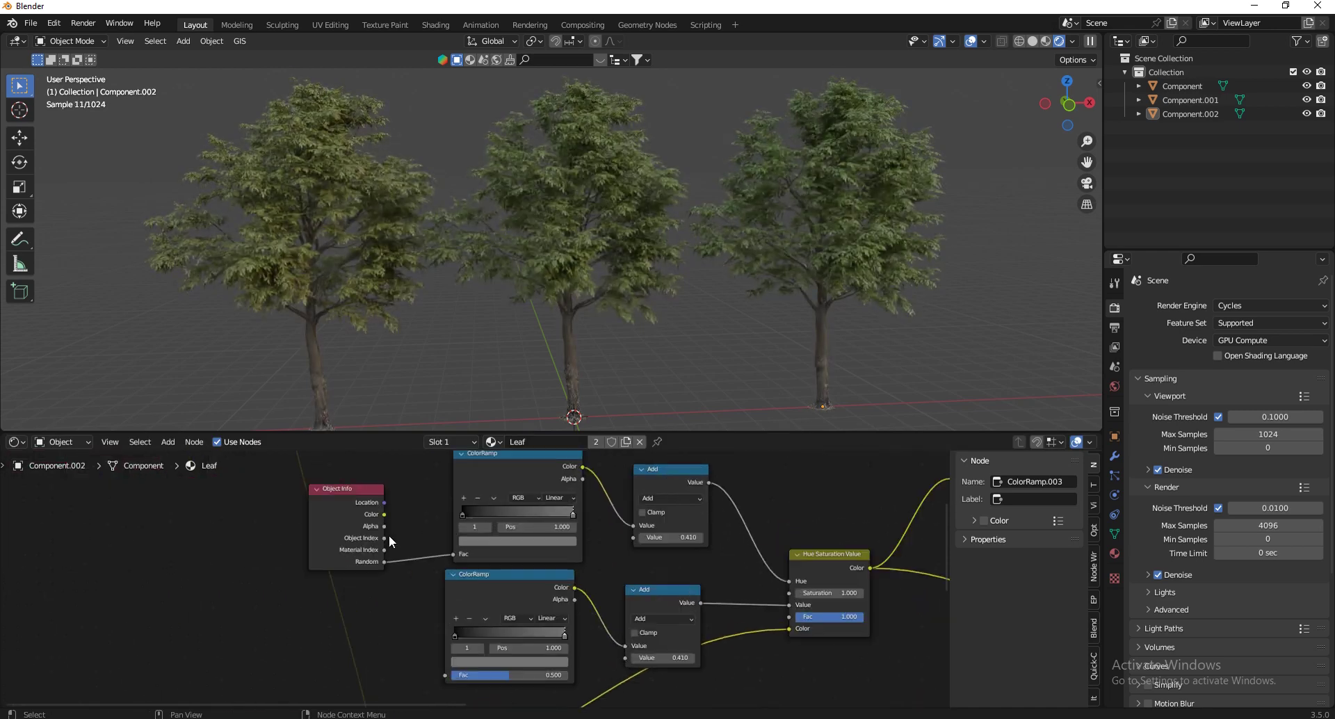
pyautogui.moveTo(385, 561); pyautogui.dragTo(445, 675)
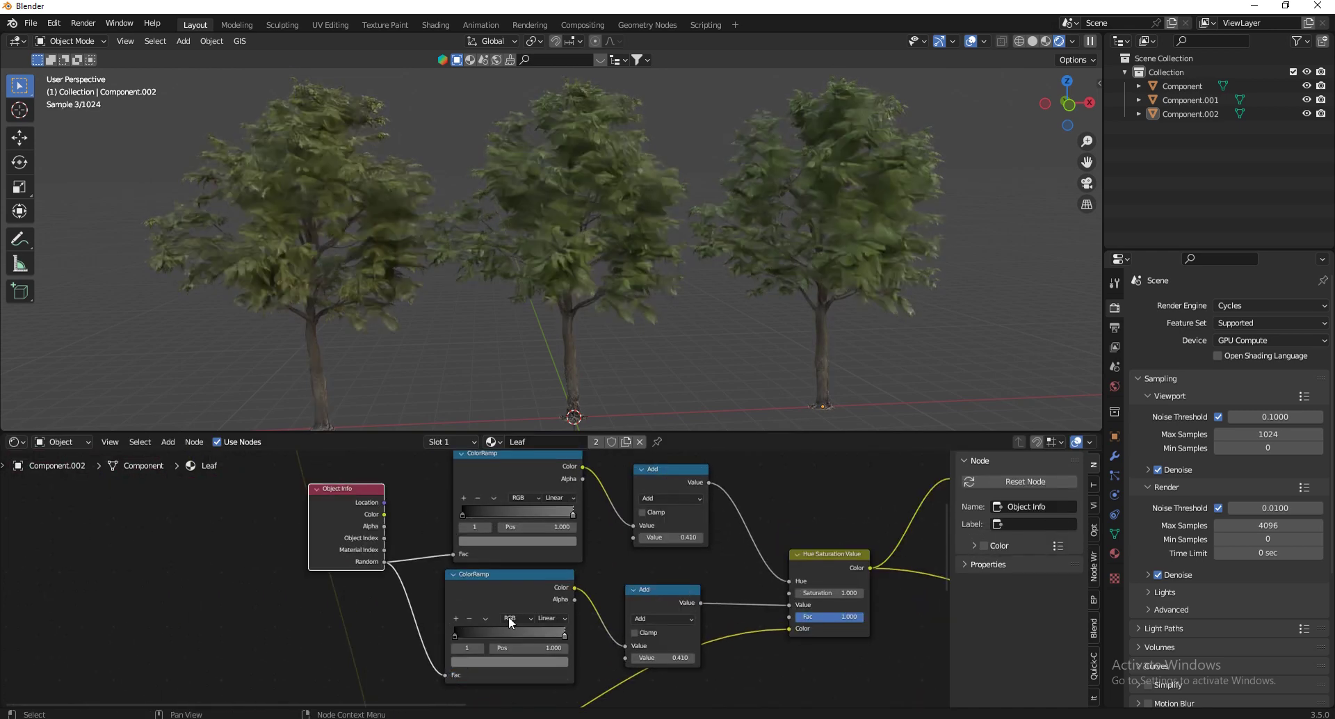
# Set the duplicated Add node's value to 0, and raise it to 1.040
pyautogui.scroll(3, 708, 692)
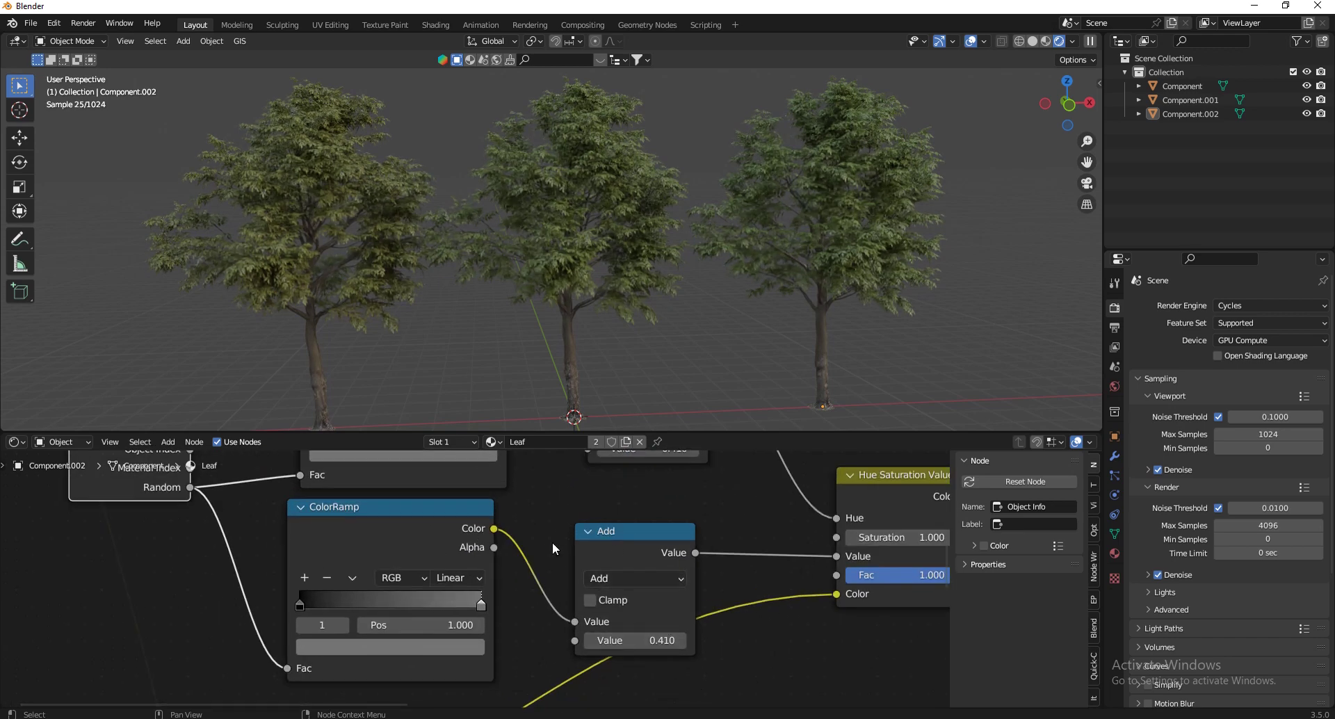
pyautogui.scroll(3, 653, 669)
pyautogui.moveTo(630, 627)
pyautogui.keyDown('shift'); pyautogui.mouseDown()
pyautogui.moveTo(611, 283)
pyautogui.moveTo(593, 286)
pyautogui.moveTo(637, 286)
pyautogui.moveTo(561, 289)
pyautogui.mouseUp(); pyautogui.keyUp('shift')
pyautogui.click(643, 628)
pyautogui.write('0')
pyautogui.press('Return')
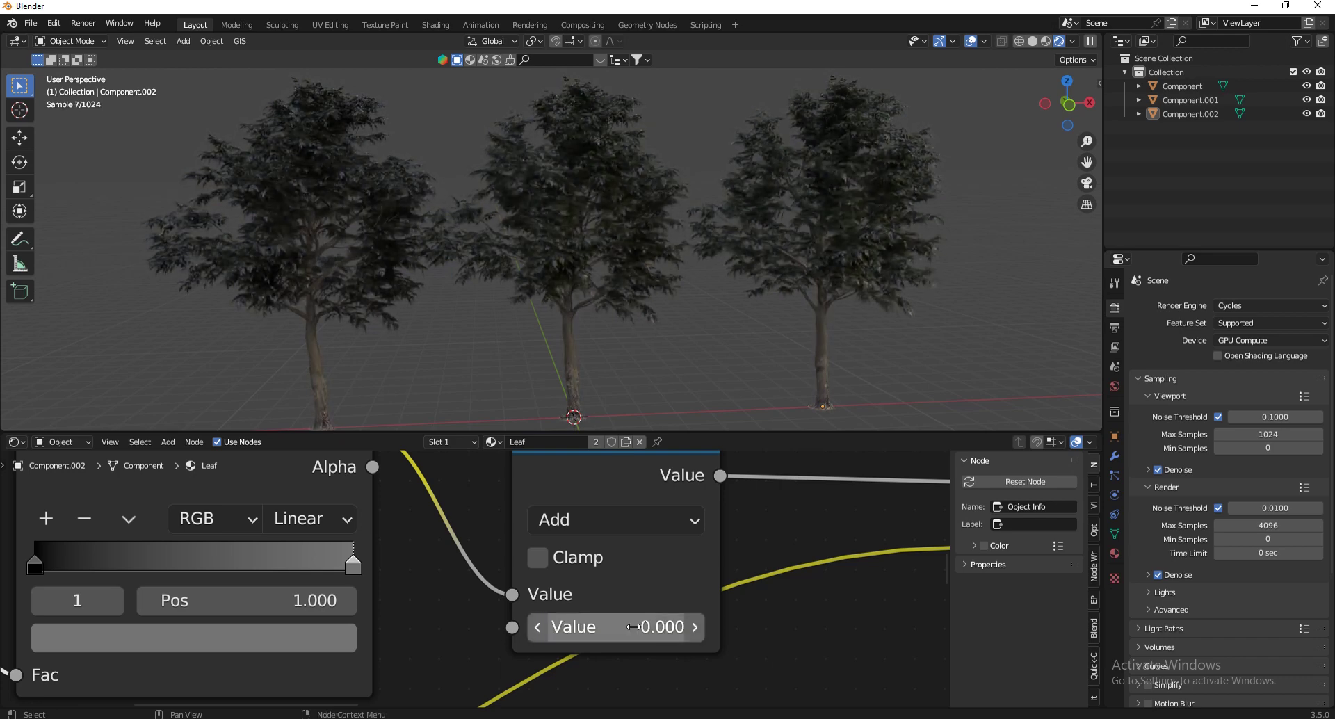
pyautogui.keyDown('shift'); pyautogui.moveTo(633, 627); pyautogui.dragTo(741, 423); pyautogui.keyUp('shift')
# Disconnect the upper Add node from the Hue input, and set the duplicated Add node's value to 1.000
pyautogui.scroll(-3, 593, 632)
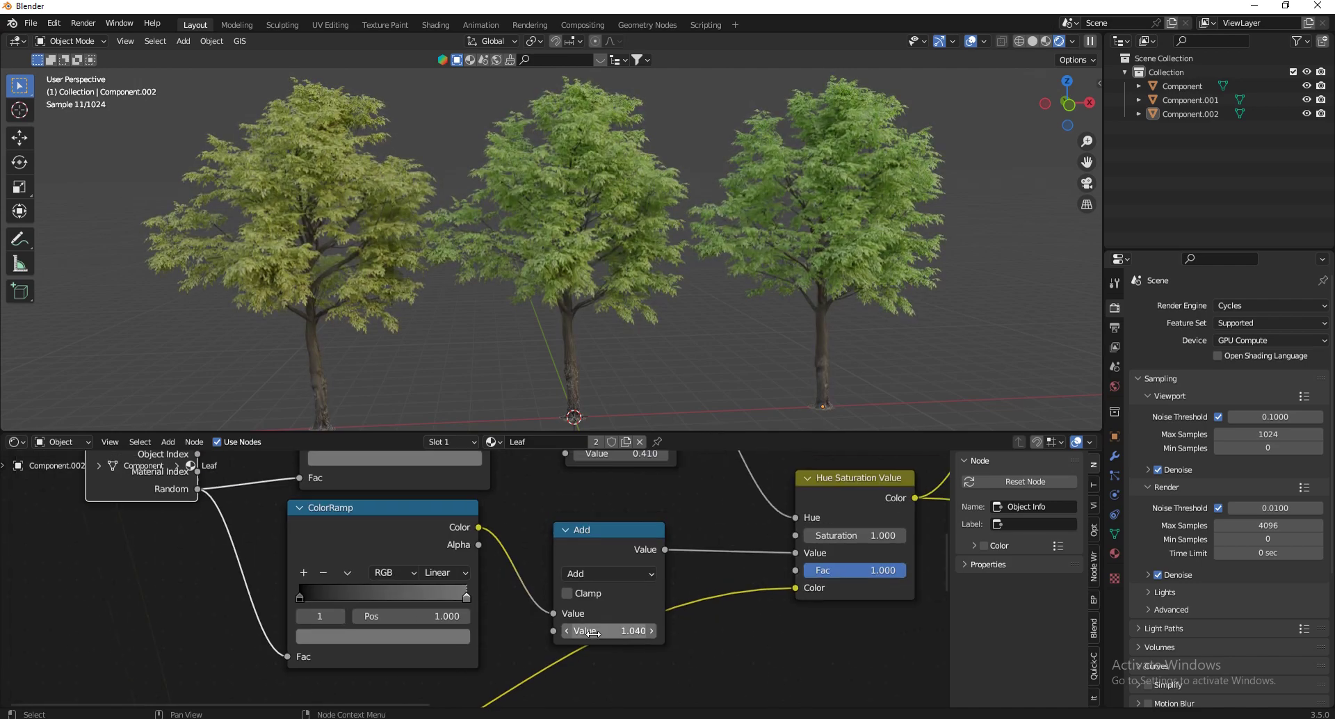
pyautogui.scroll(-2, 776, 582)
pyautogui.moveTo(687, 551); pyautogui.dragTo(656, 516)
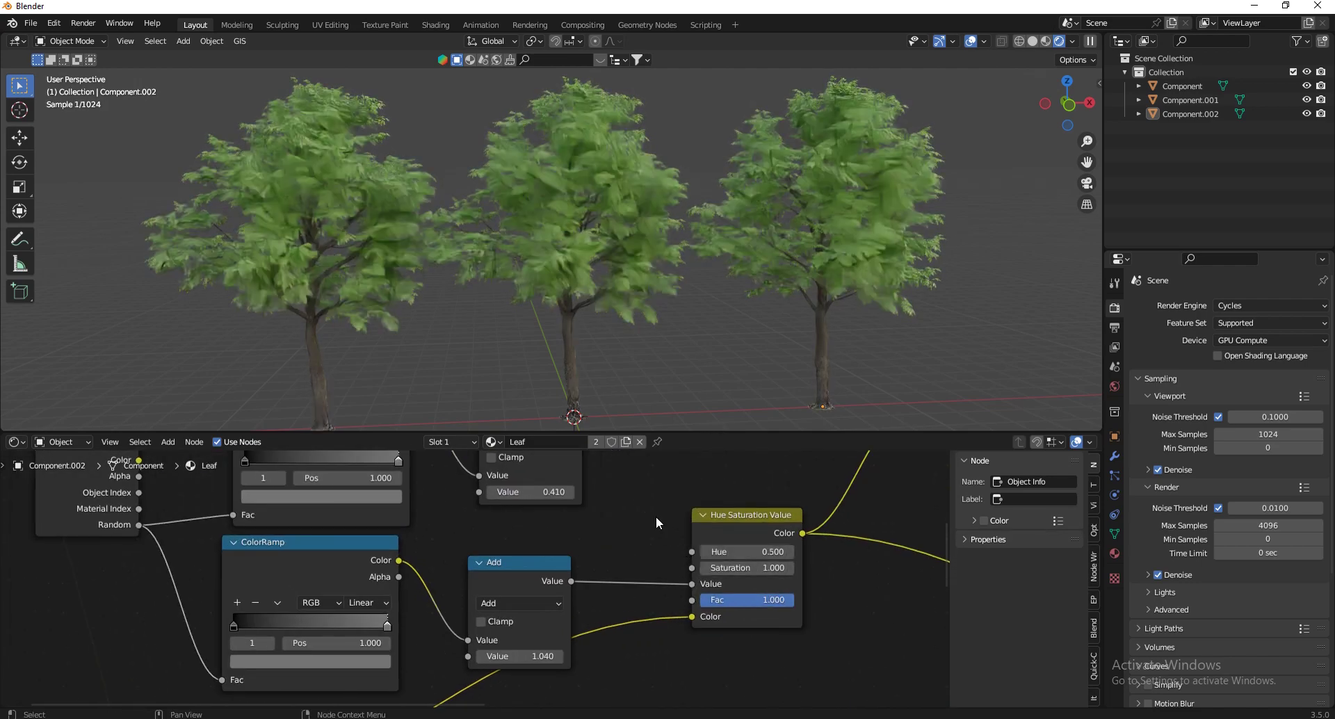
pyautogui.scroll(2, 523, 648)
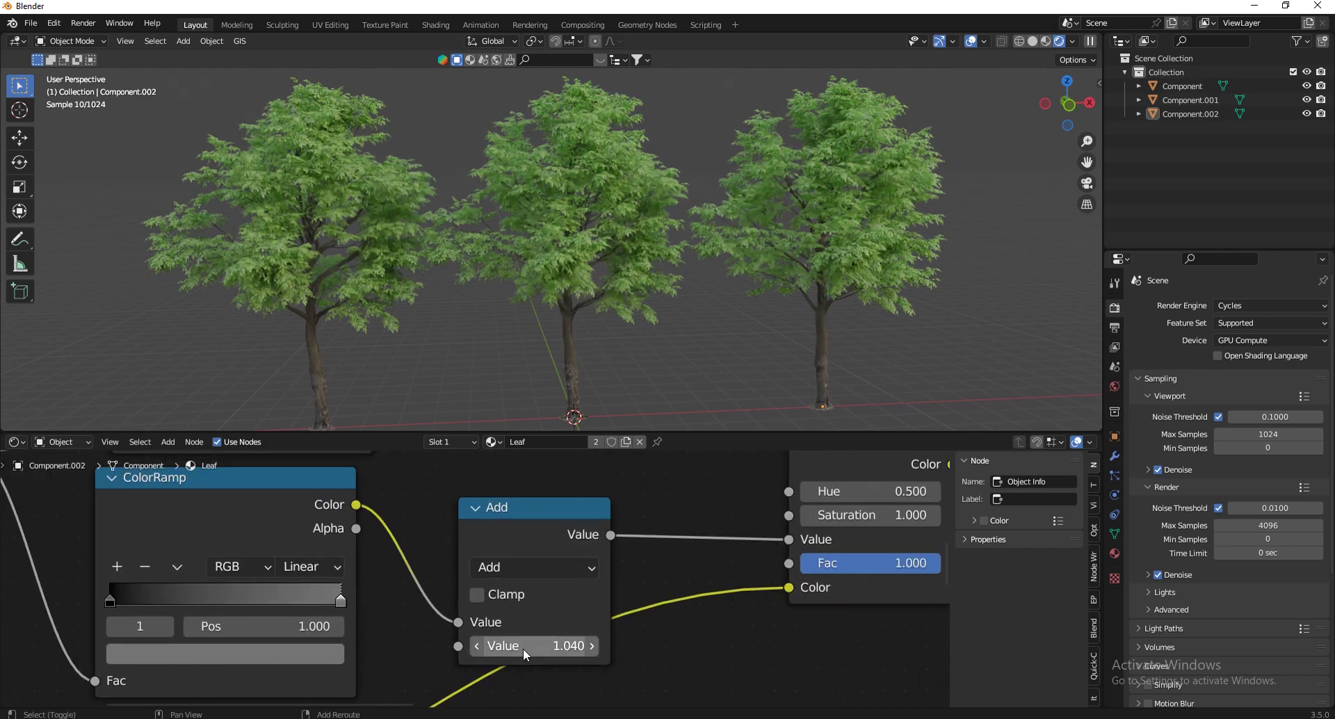
pyautogui.click(561, 645)
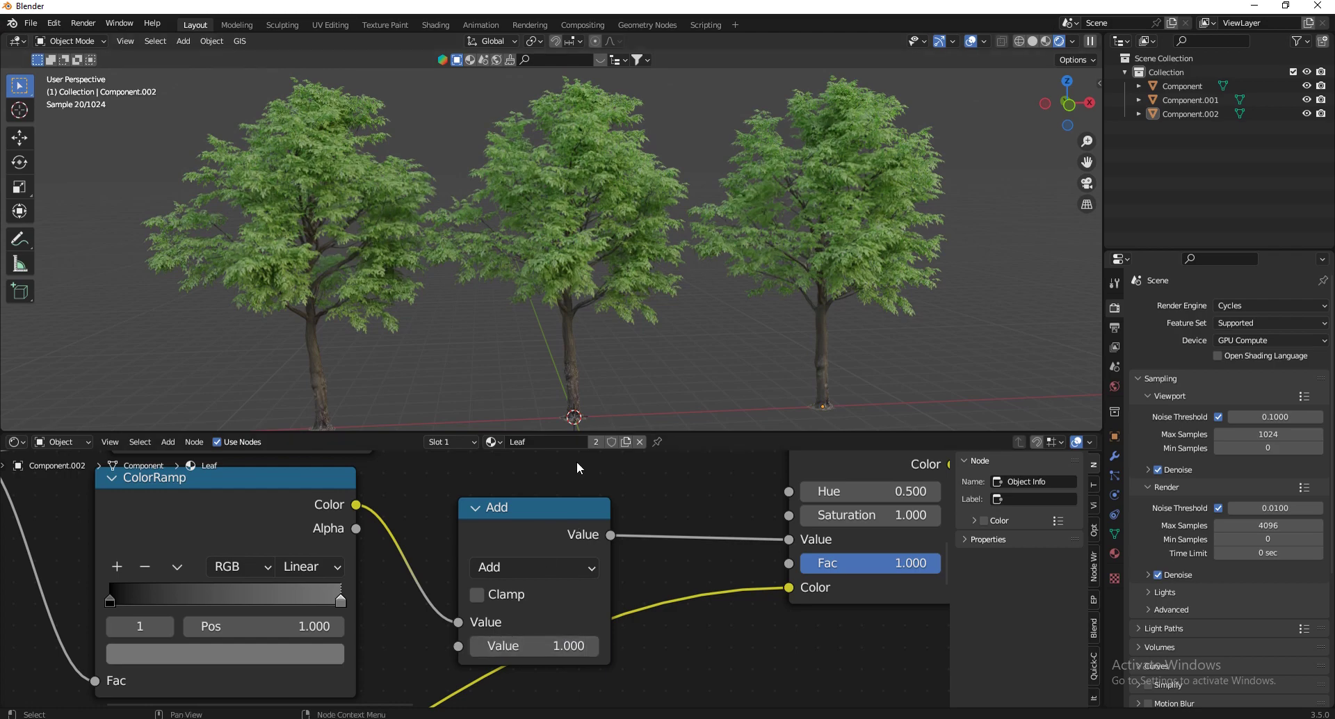
# Try the duplicated Add node at 9.500 with Clamp on and at 9.600 with Clamp off, undoing both tests
pyautogui.click(477, 595)
pyautogui.moveTo(563, 646); pyautogui.dragTo(610, 290)
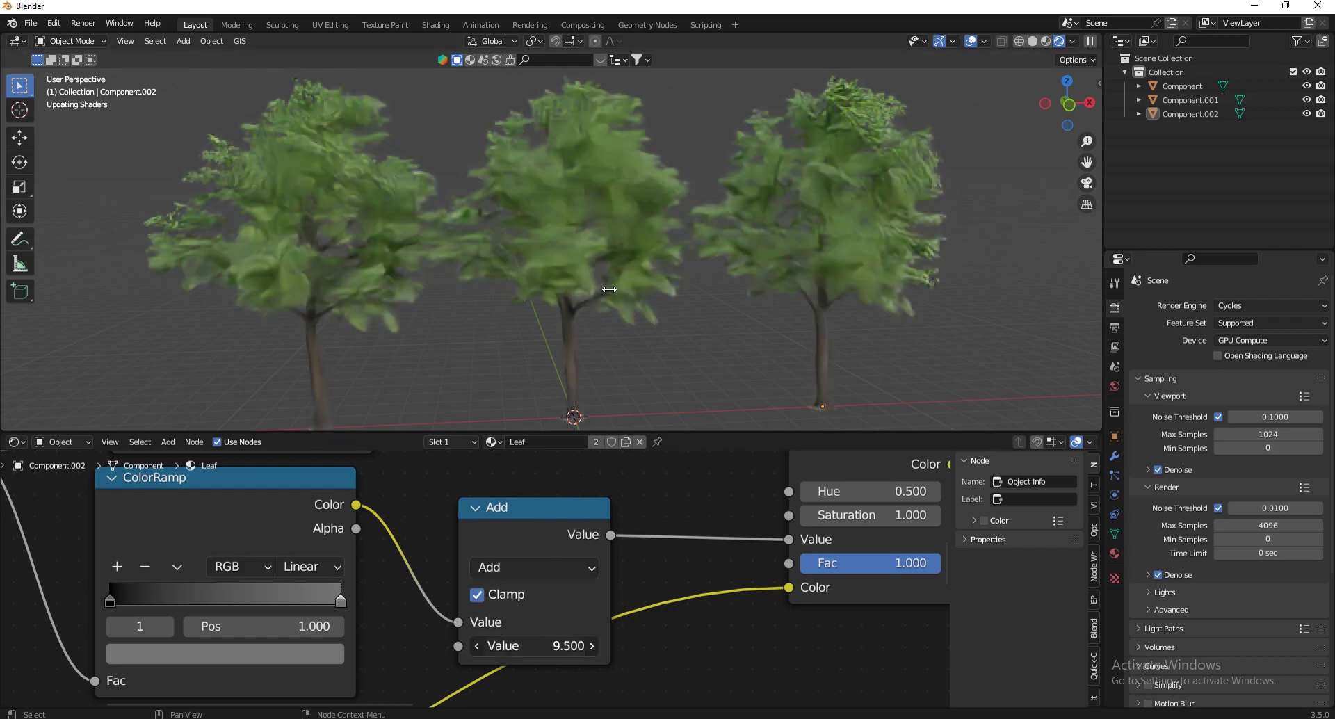
pyautogui.hotkey('ctrl', 'z')
pyautogui.hotkey('ctrl', 'z')
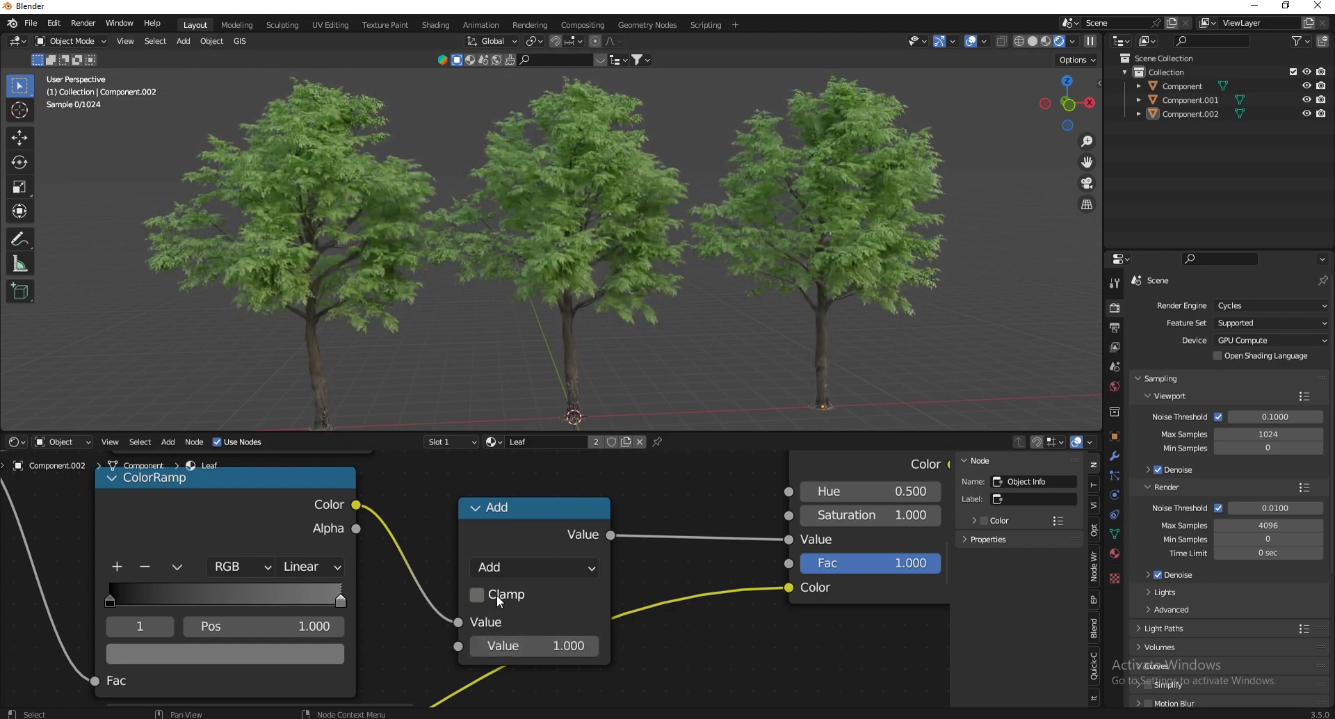
pyautogui.moveTo(511, 649); pyautogui.dragTo(513, 651)
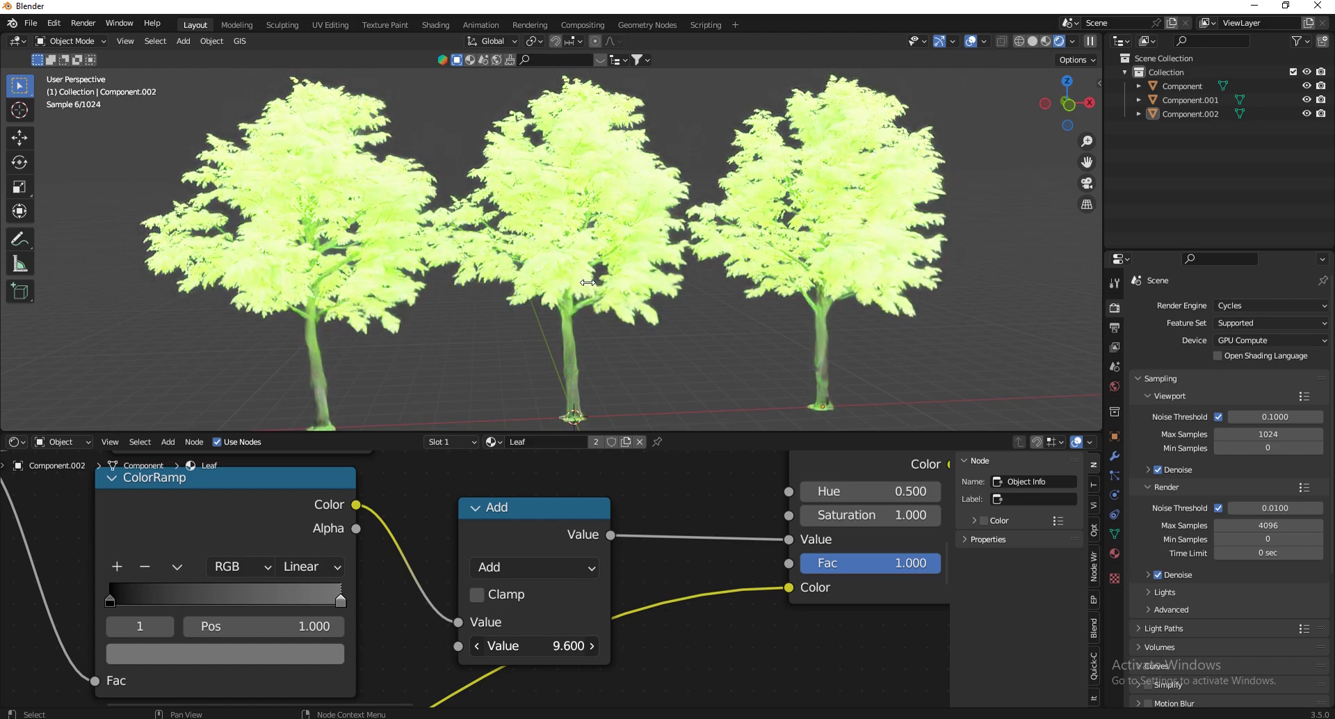
pyautogui.hotkey('ctrl', 'z')
# Enable Clamp on the duplicated Add node and set its value to 0.890
pyautogui.click(477, 594)
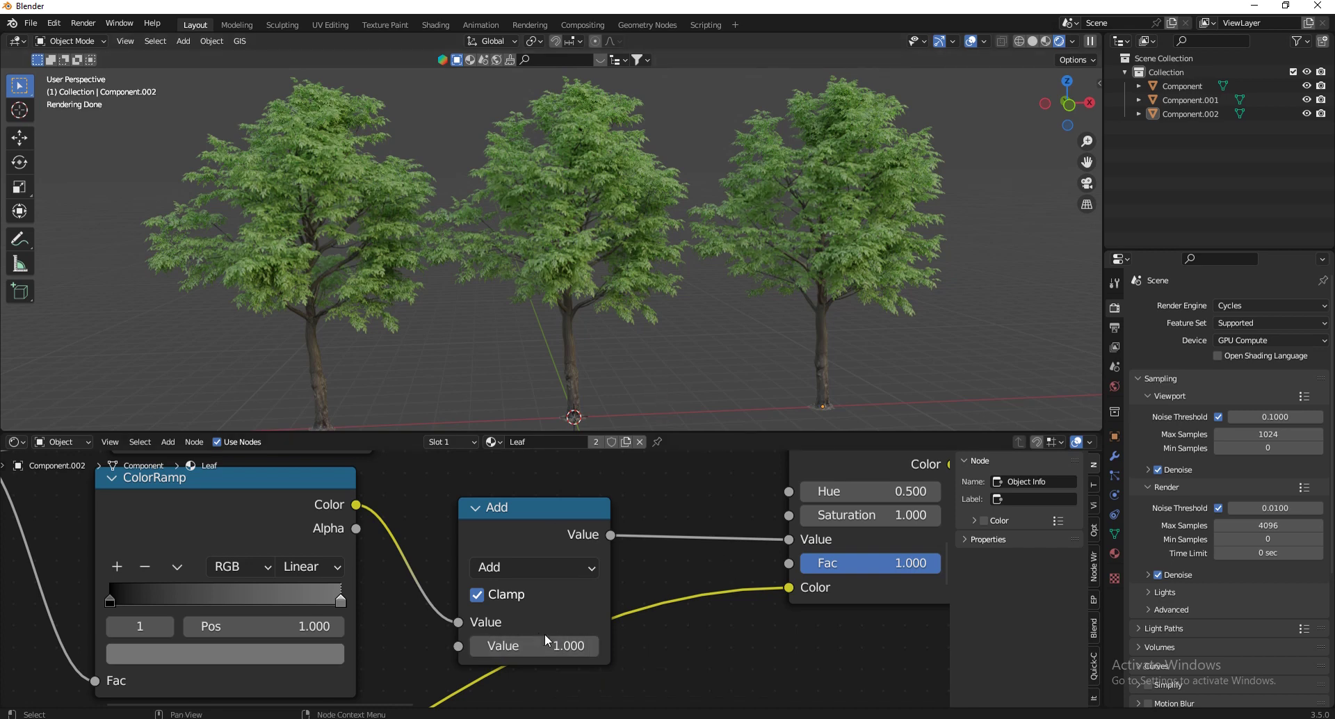
pyautogui.scroll(3, 545, 640)
pyautogui.moveTo(538, 647)
pyautogui.mouseDown()
pyautogui.moveTo(542, 300)
pyautogui.moveTo(501, 306)
pyautogui.moveTo(1008, 308)
pyautogui.moveTo(546, 648)
pyautogui.mouseUp()
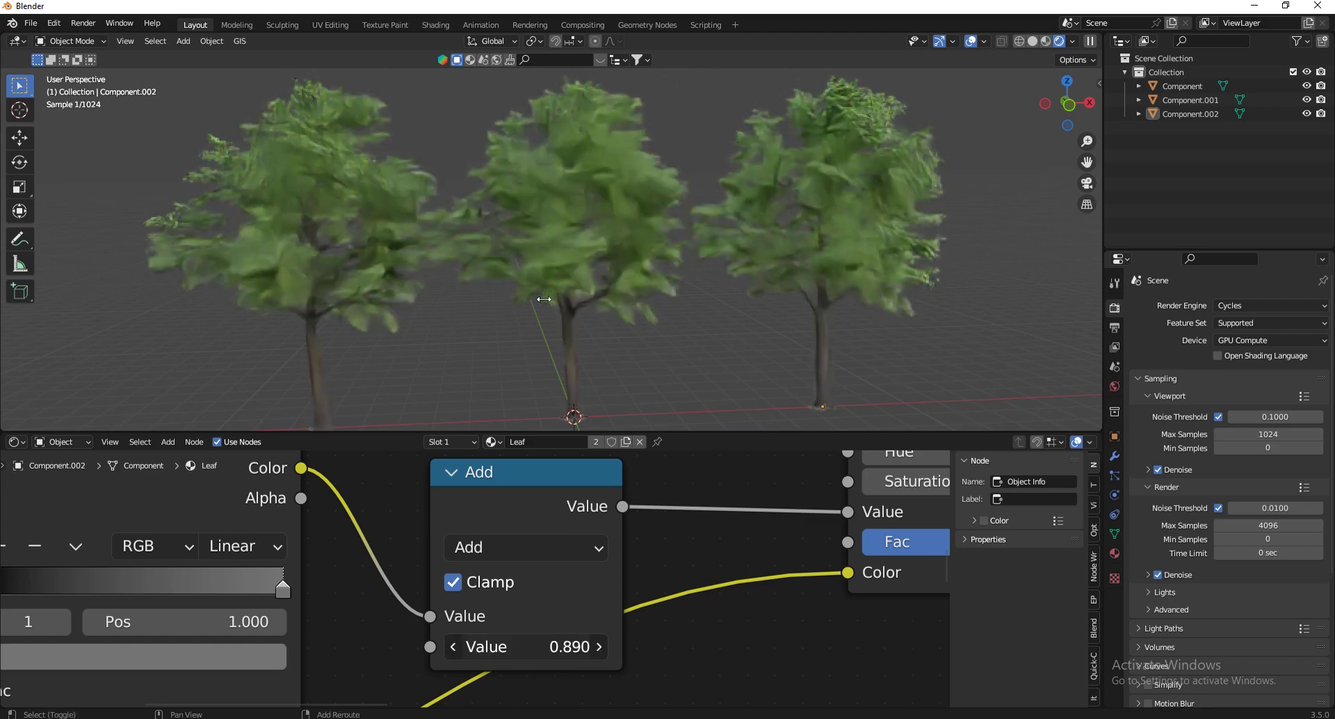
# Change the duplicated ColorRamp's end stop color to white
pyautogui.click(280, 600)
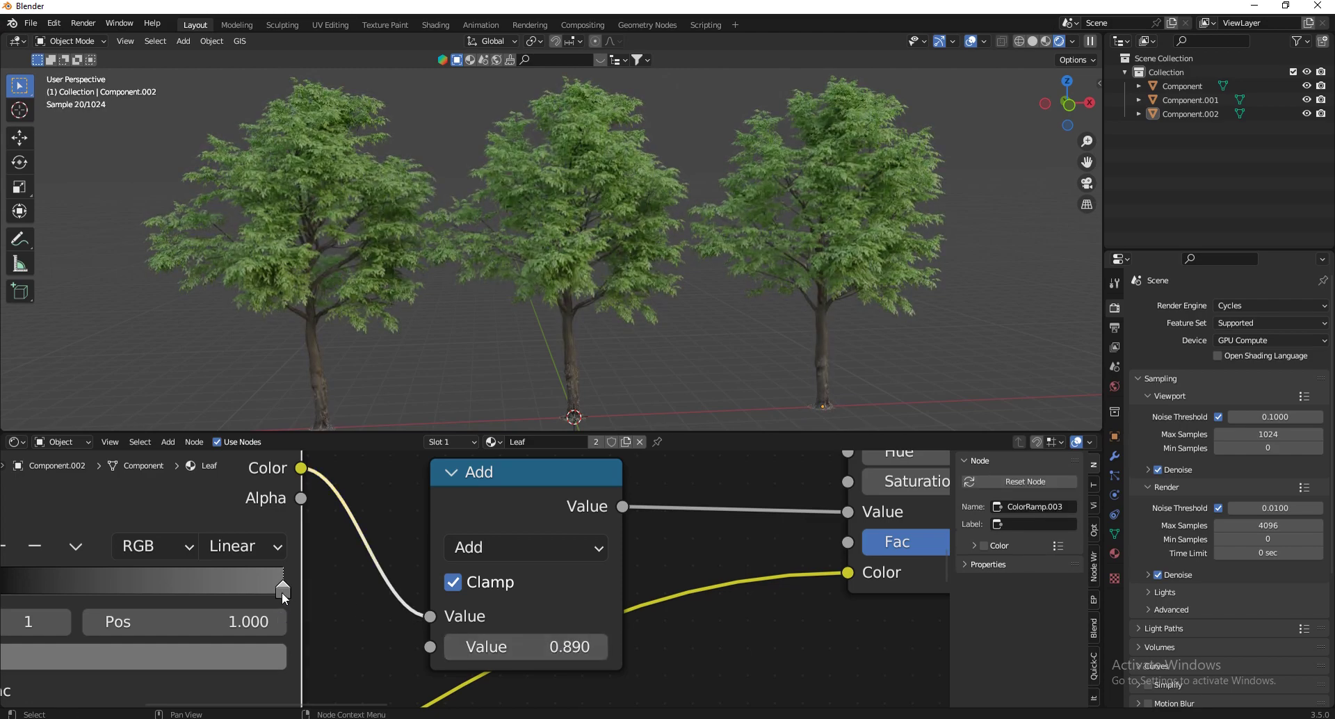
pyautogui.click(264, 651)
pyautogui.moveTo(238, 351); pyautogui.dragTo(240, 259)
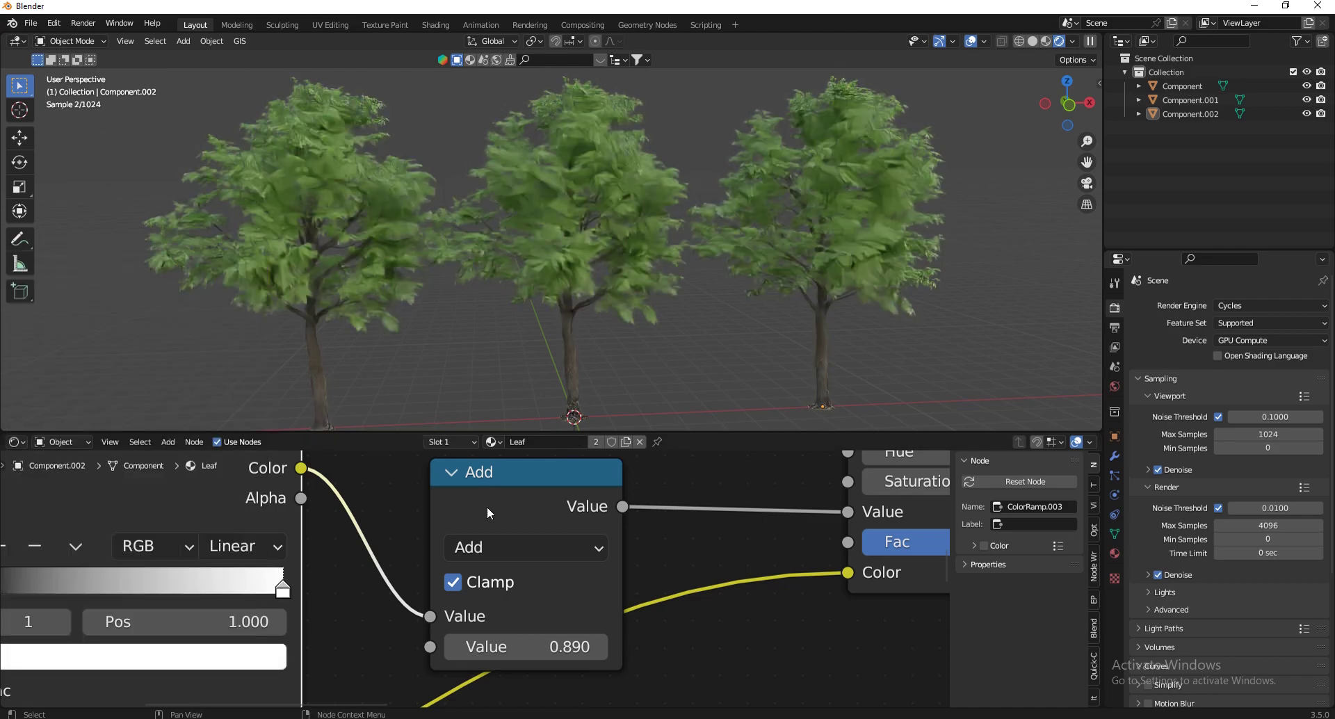
# Reset the clamped Add node's value, and adjust it to 0.170 and on to 0.460
pyautogui.scroll(-1, 348, 518)
pyautogui.scroll(2, 387, 637)
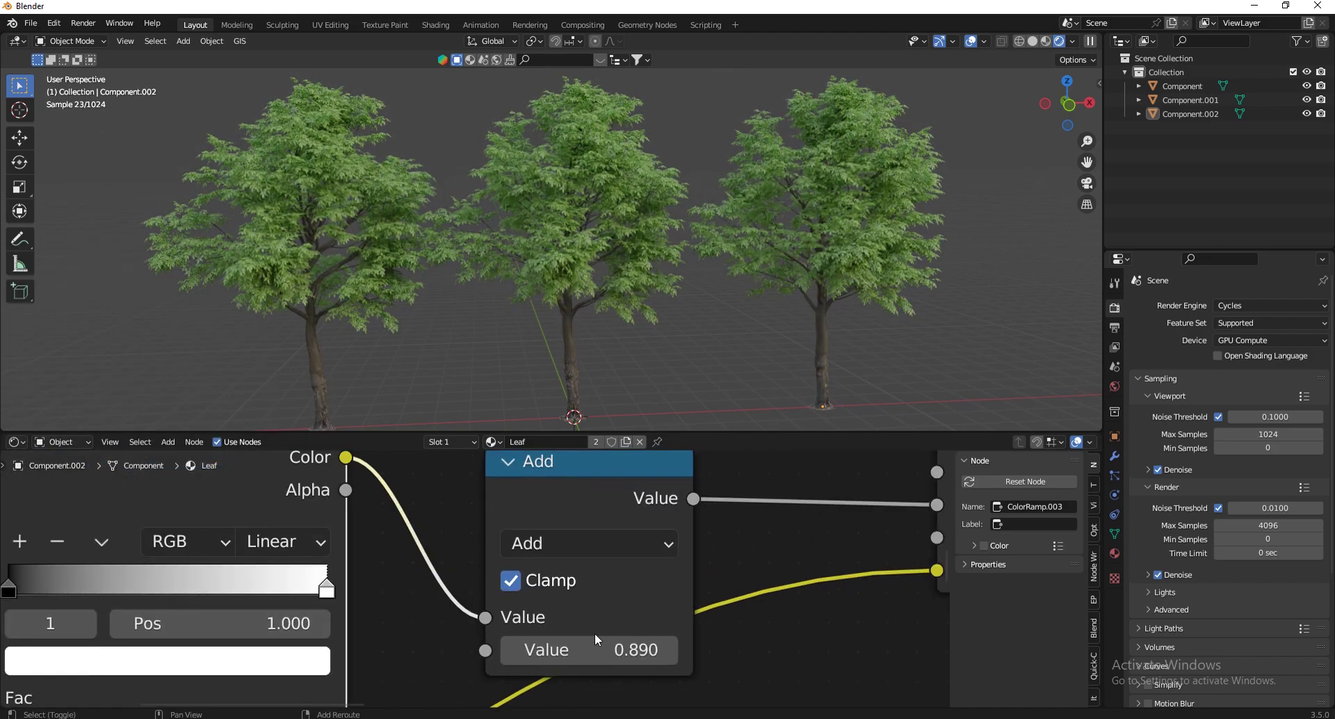
pyautogui.press('BackSpace')
pyautogui.moveTo(564, 297); pyautogui.dragTo(556, 298)
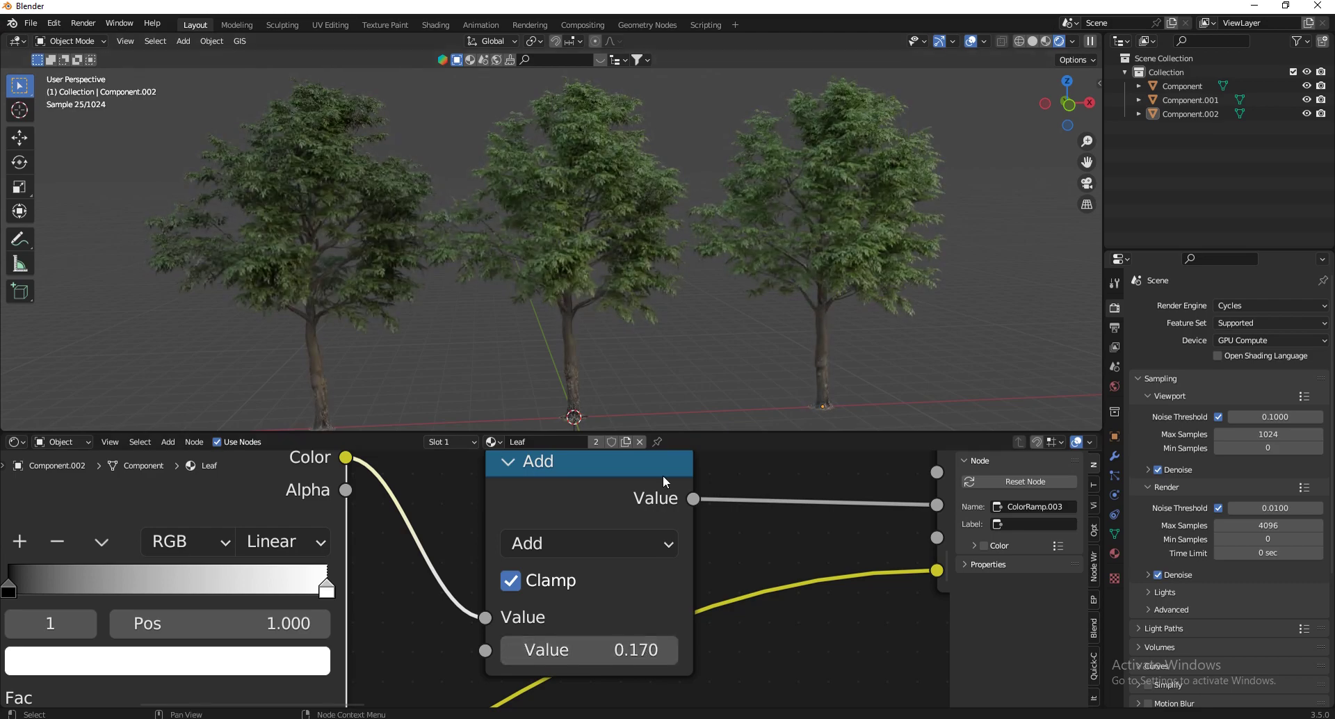
pyautogui.moveTo(591, 649); pyautogui.dragTo(636, 290)
# Open the colors of the duplicated ColorRamp's white end stop and black start stop to check them
pyautogui.scroll(-2, 386, 591)
pyautogui.scroll(1, 153, 595)
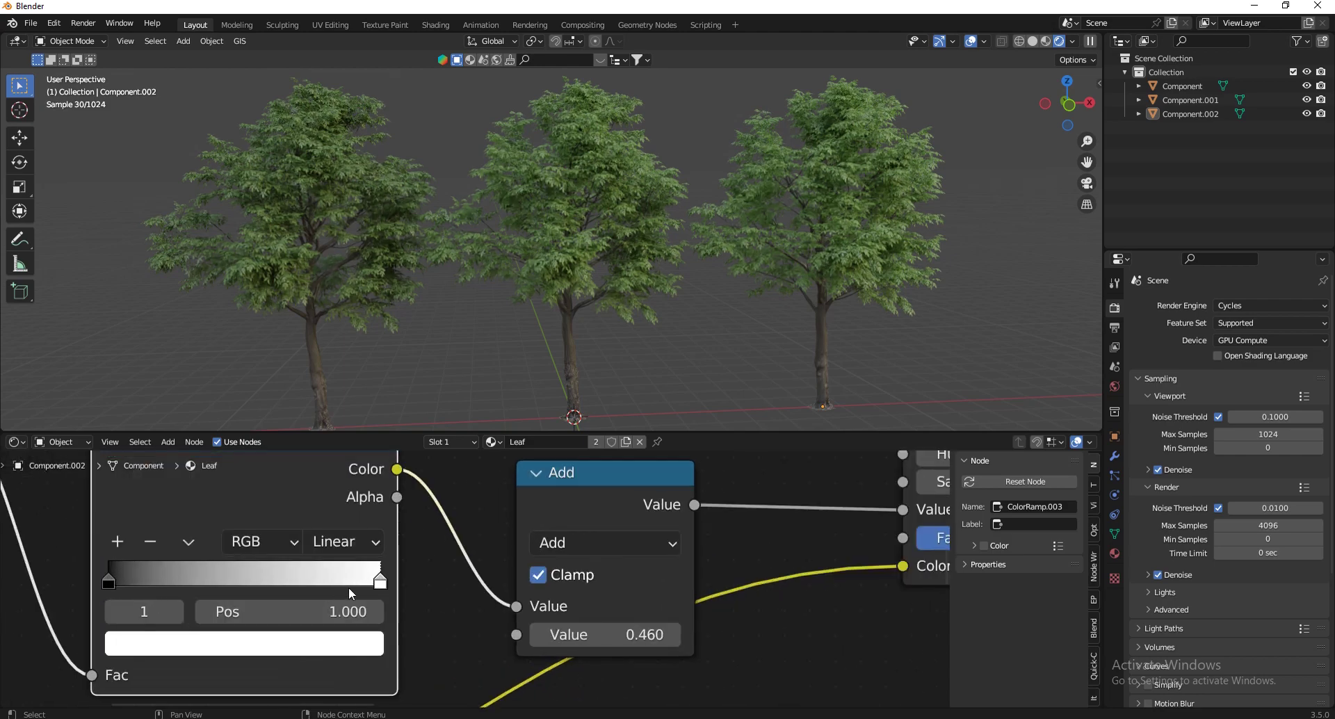
pyautogui.click(351, 641)
pyautogui.click(109, 579)
pyautogui.click(204, 636)
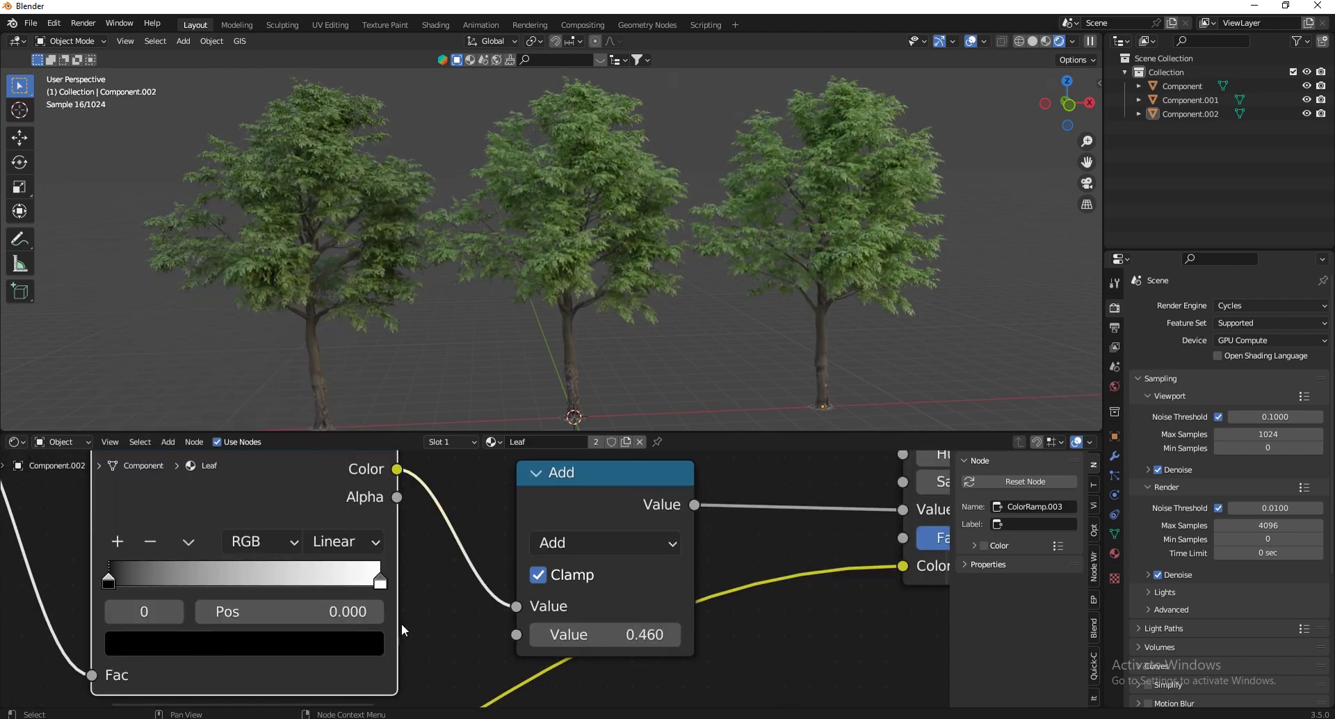
# Mute the clamped Add node and unmute it to compare its effect on the leaf brightness
pyautogui.scroll(-3, 260, 524)
pyautogui.scroll(2, 540, 578)
pyautogui.scroll(-2, 497, 535)
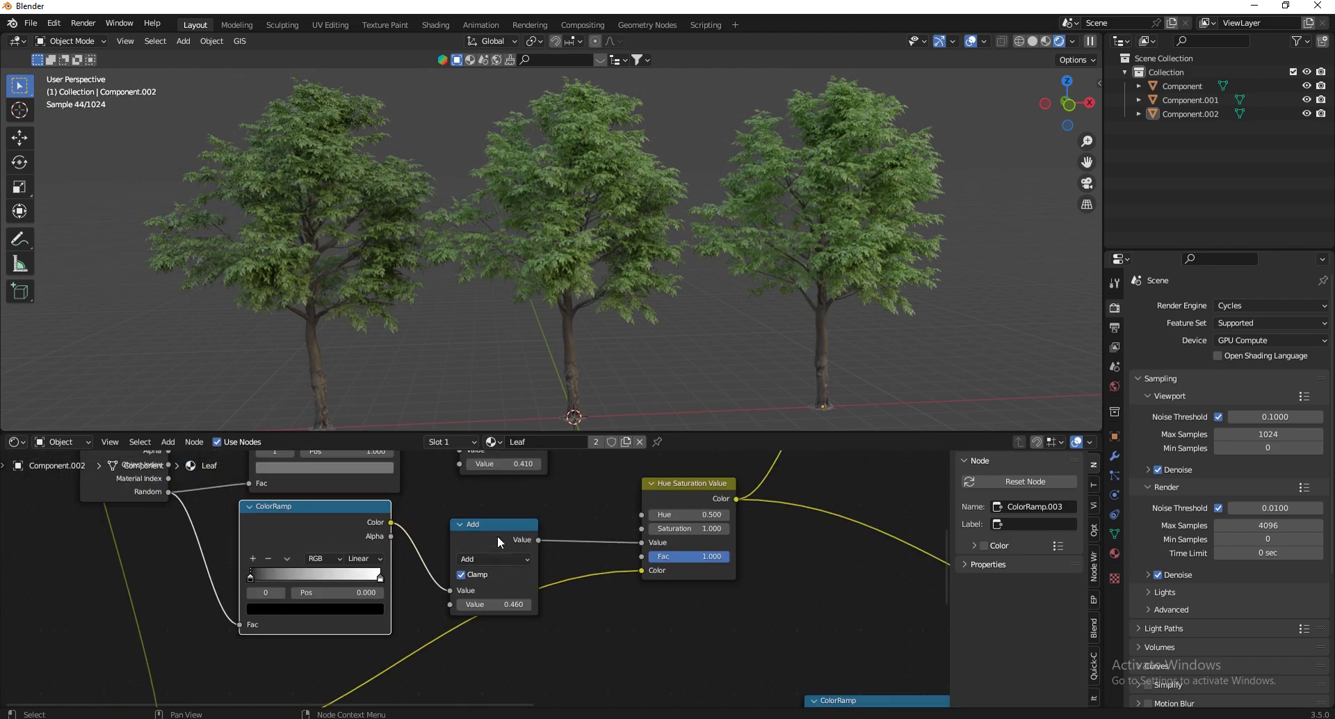
pyautogui.click(498, 535)
pyautogui.scroll(2, 497, 536)
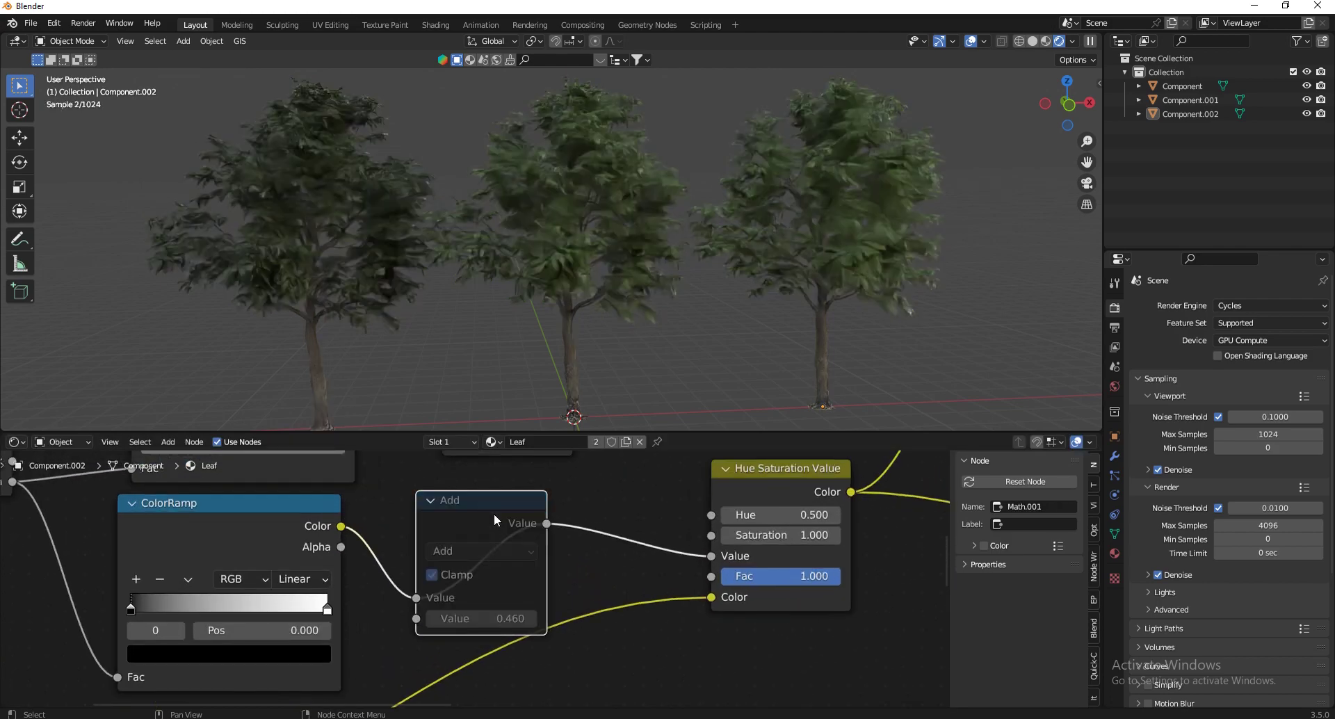
# Set the clamped Add node's value to 0.490, and reconnect the upper Add node to the Hue Saturation node's Hue input
pyautogui.scroll(2, 487, 607)
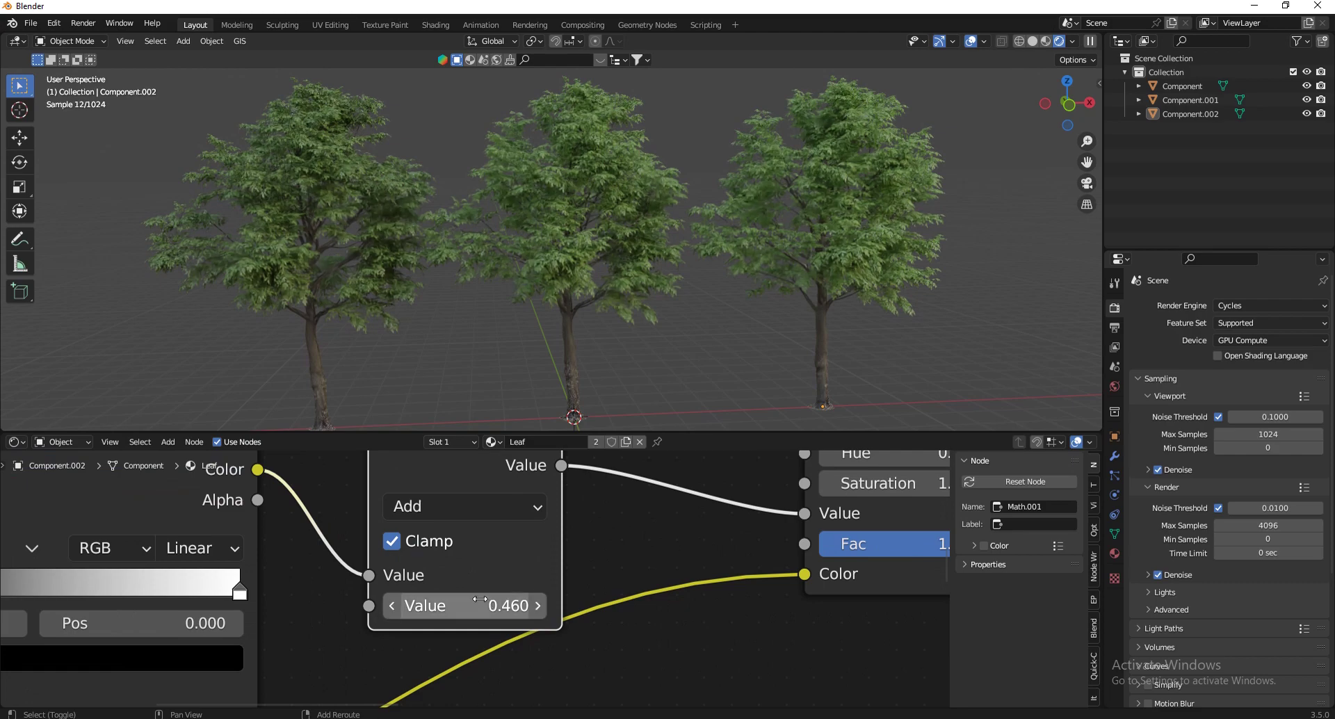
pyautogui.moveTo(487, 606); pyautogui.dragTo(504, 607)
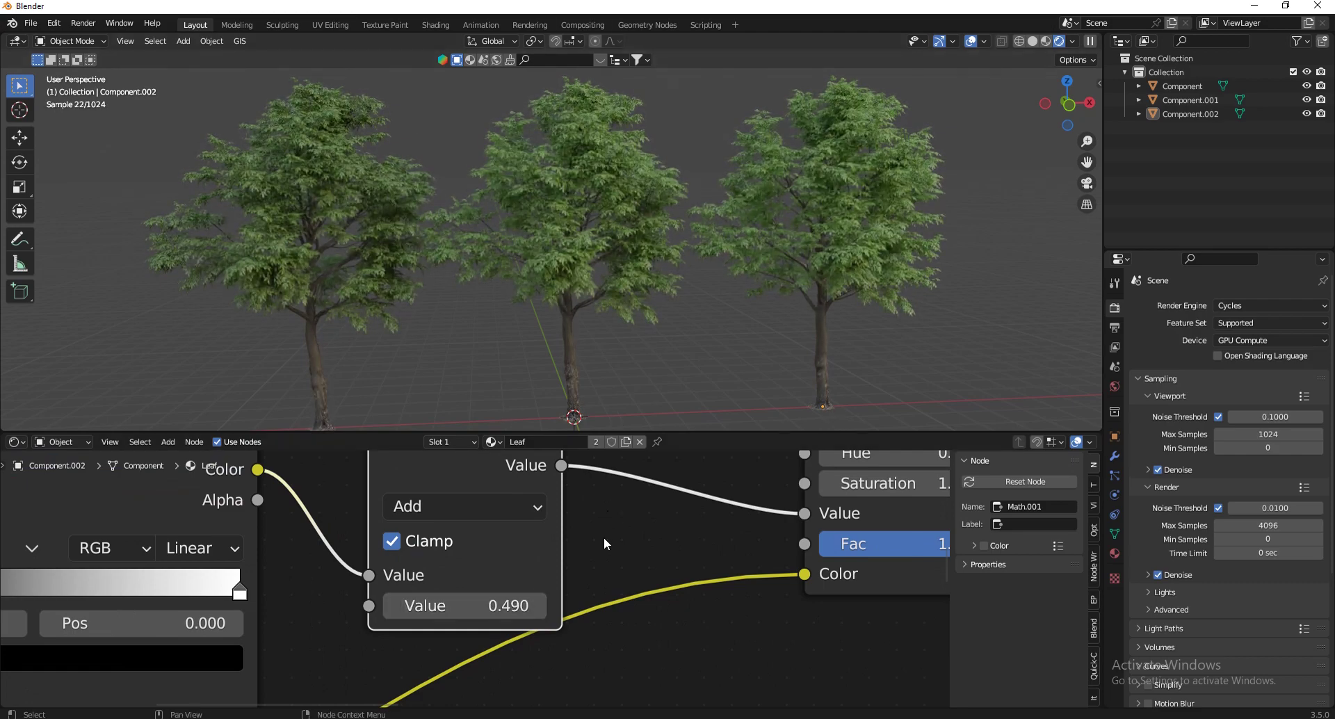
pyautogui.scroll(-4, 604, 537)
pyautogui.moveTo(565, 484); pyautogui.dragTo(649, 582)
pyautogui.scroll(-2, 473, 637)
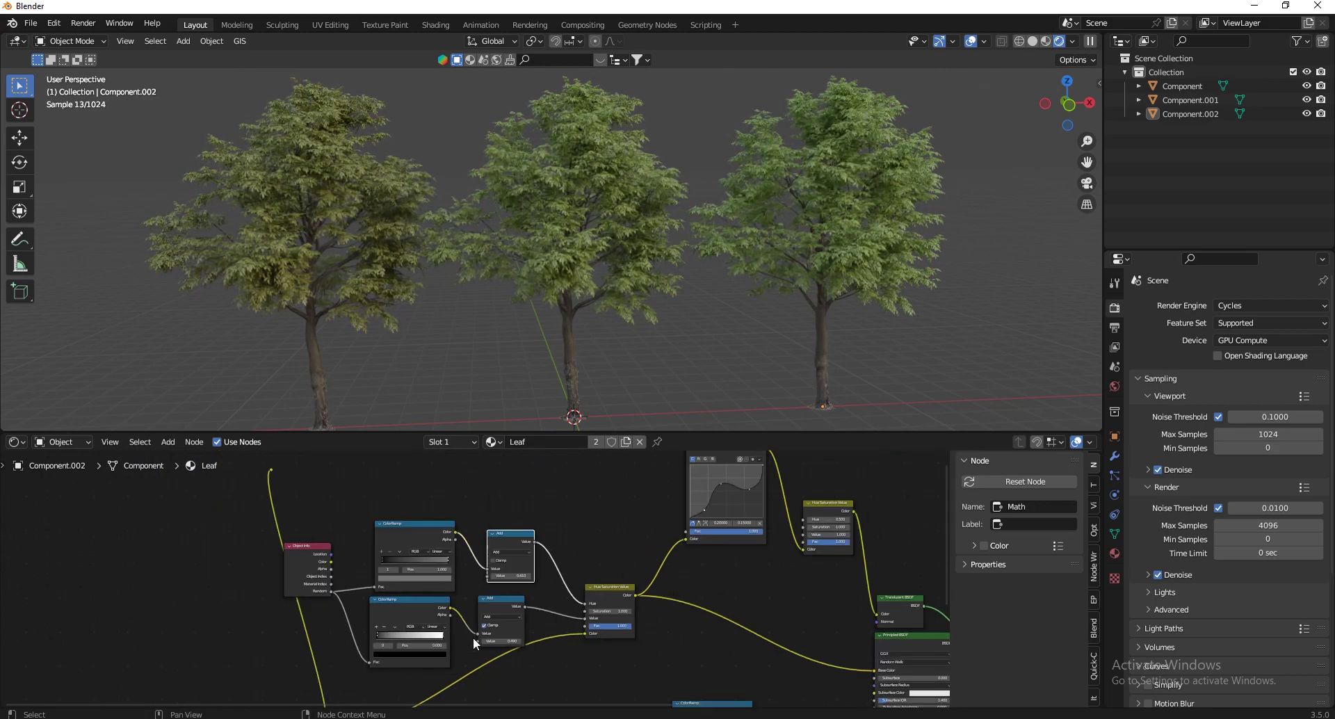
# Disconnect the upper Add node from the Hue input and reconnect it to compare the leaf colors
pyautogui.scroll(7, 562, 566)
pyautogui.scroll(-5, 548, 564)
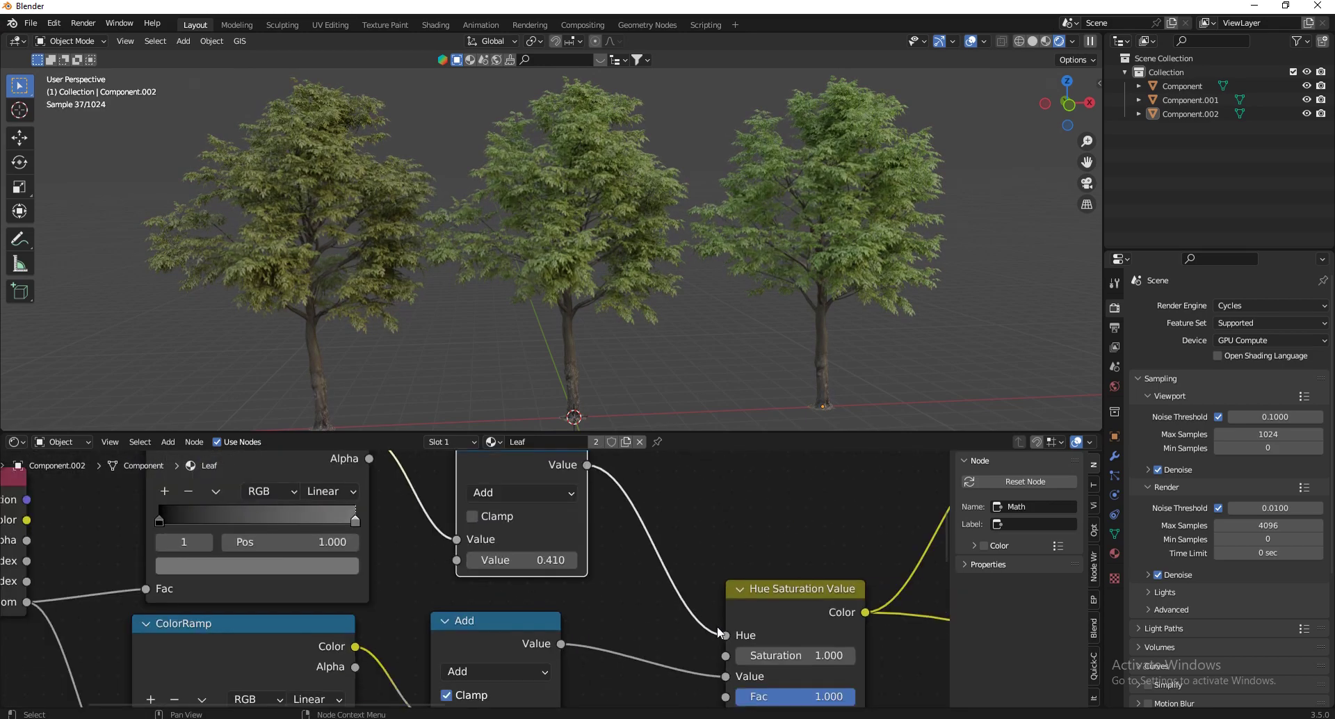
pyautogui.moveTo(725, 635); pyautogui.dragTo(697, 568)
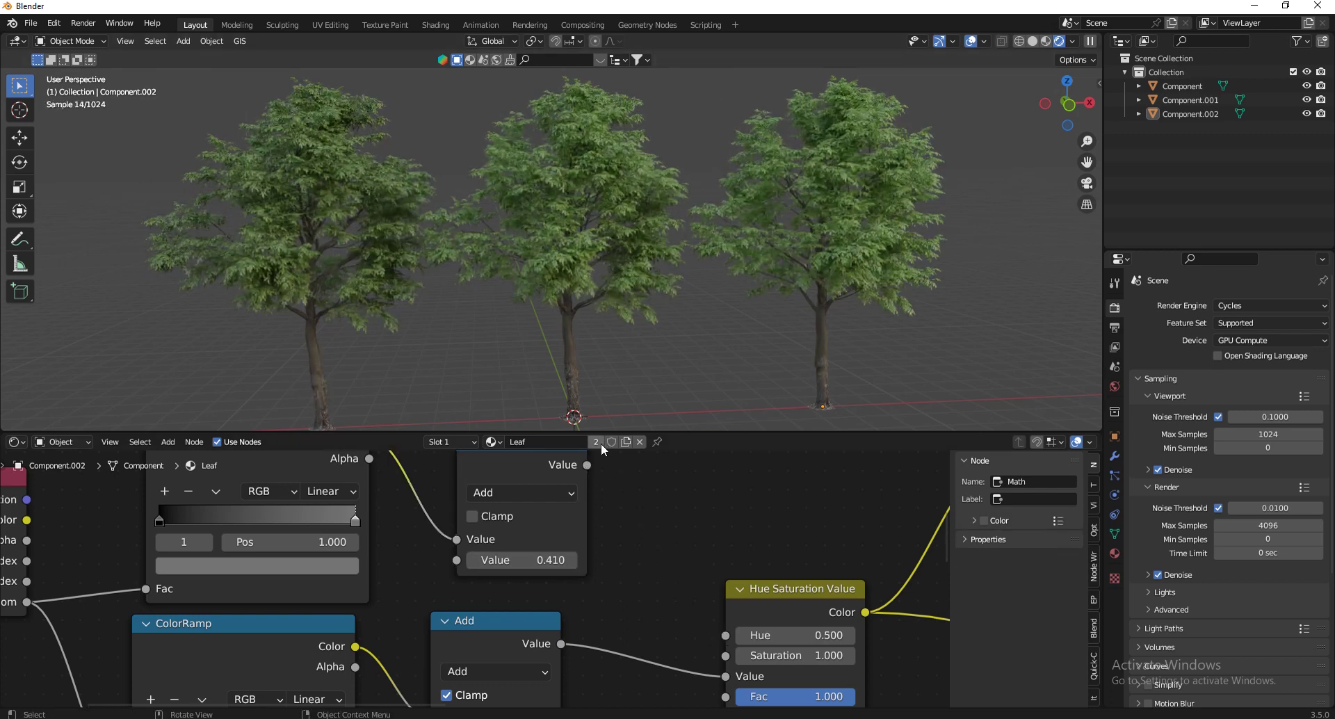
pyautogui.moveTo(591, 465); pyautogui.dragTo(723, 635)
pyautogui.scroll(2, 561, 508)
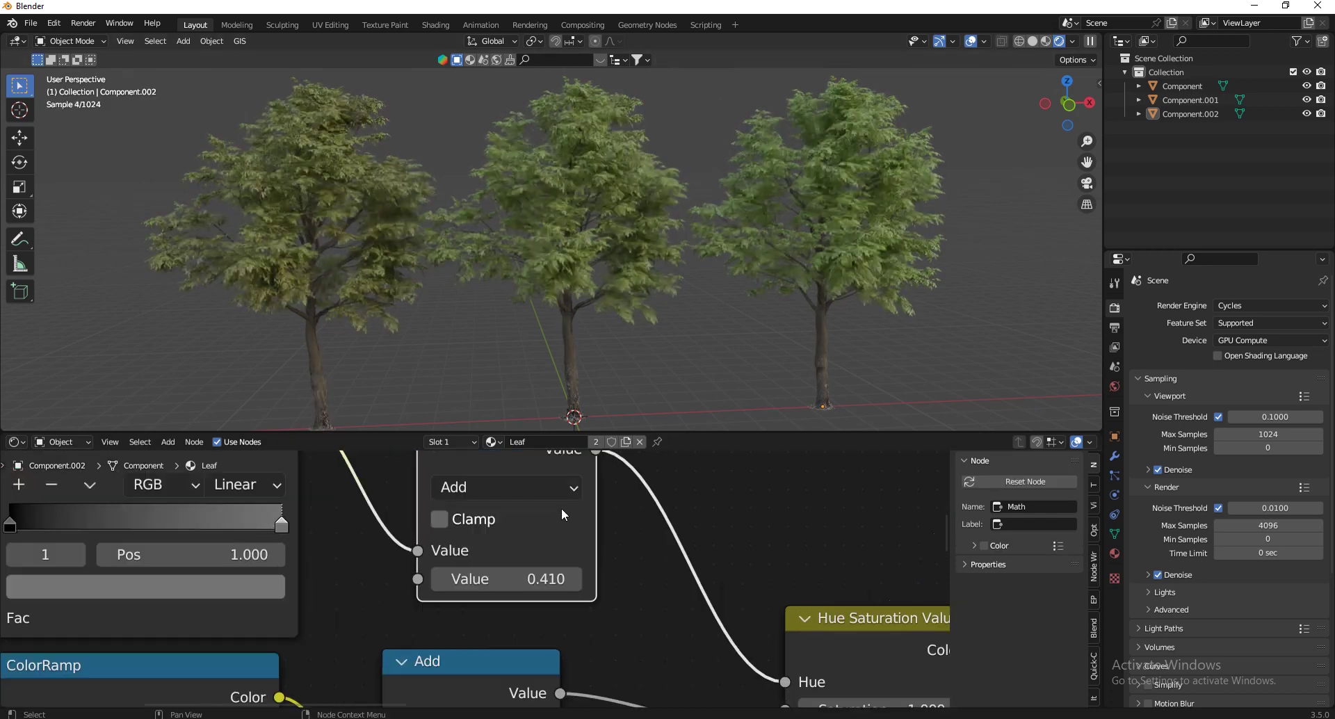
# Set the upper Add node's value to 0.430 and compare the leaf colors of the three trees
pyautogui.scroll(1, 561, 508)
pyautogui.moveTo(528, 584); pyautogui.dragTo(523, 415)
pyautogui.scroll(-4, 533, 202)
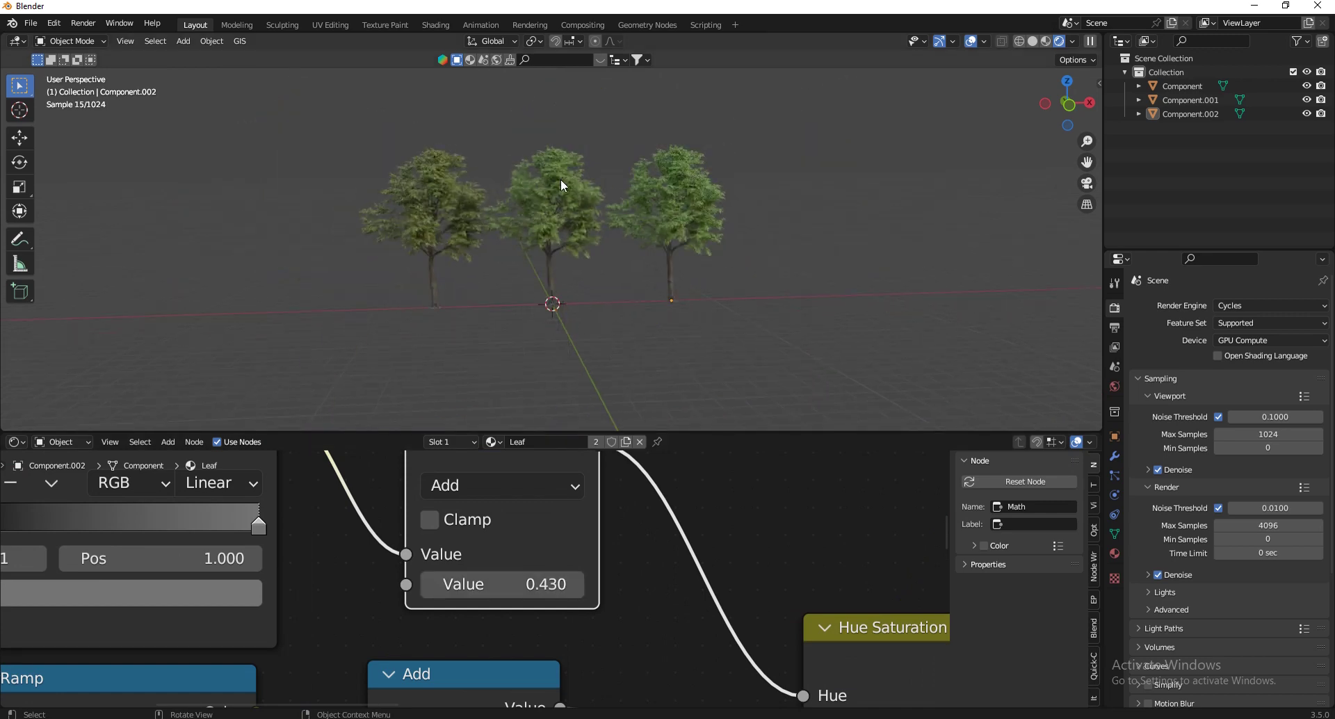
pyautogui.scroll(2, 564, 174)
pyautogui.scroll(-3, 591, 554)
pyautogui.scroll(-7, 591, 554)
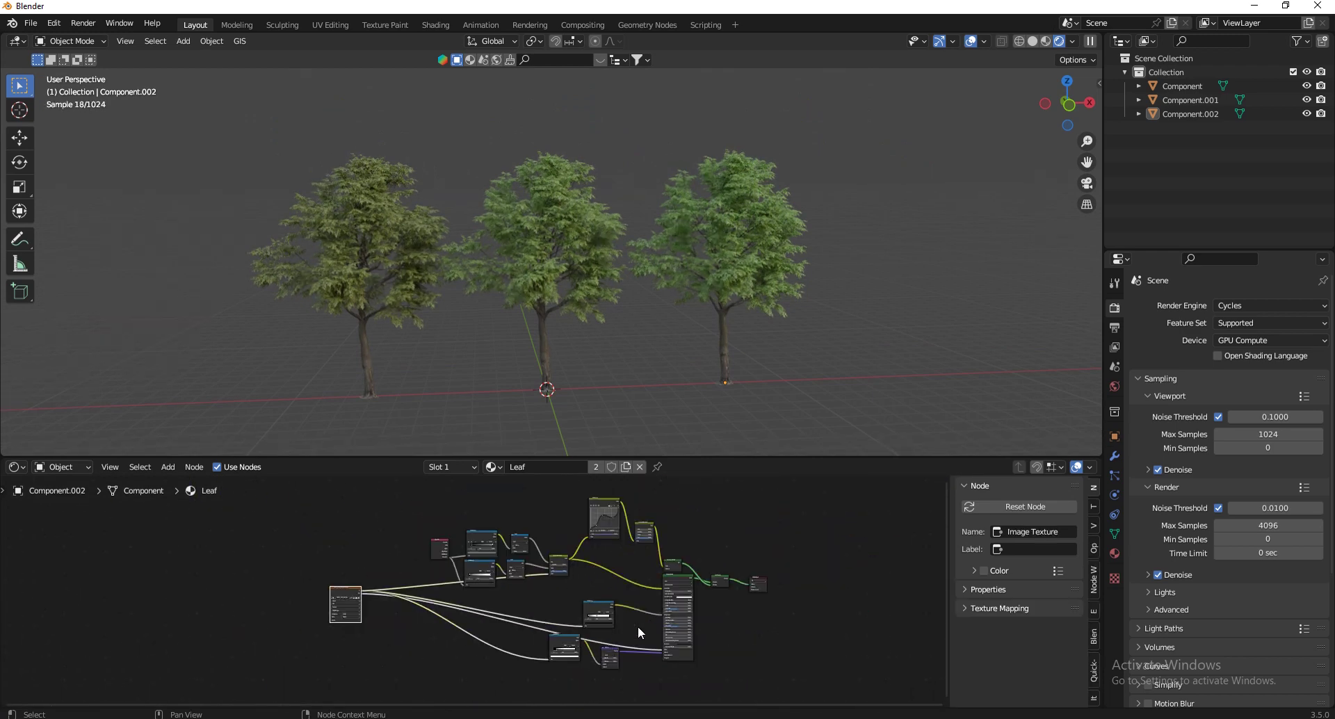
# Move the ColorRamp that feeds the Bump node's Height farther away from the Bump node
pyautogui.scroll(5, 587, 657)
pyautogui.moveTo(549, 622); pyautogui.dragTo(452, 649)
pyautogui.scroll(-8, 662, 625)
pyautogui.scroll(9, 608, 683)
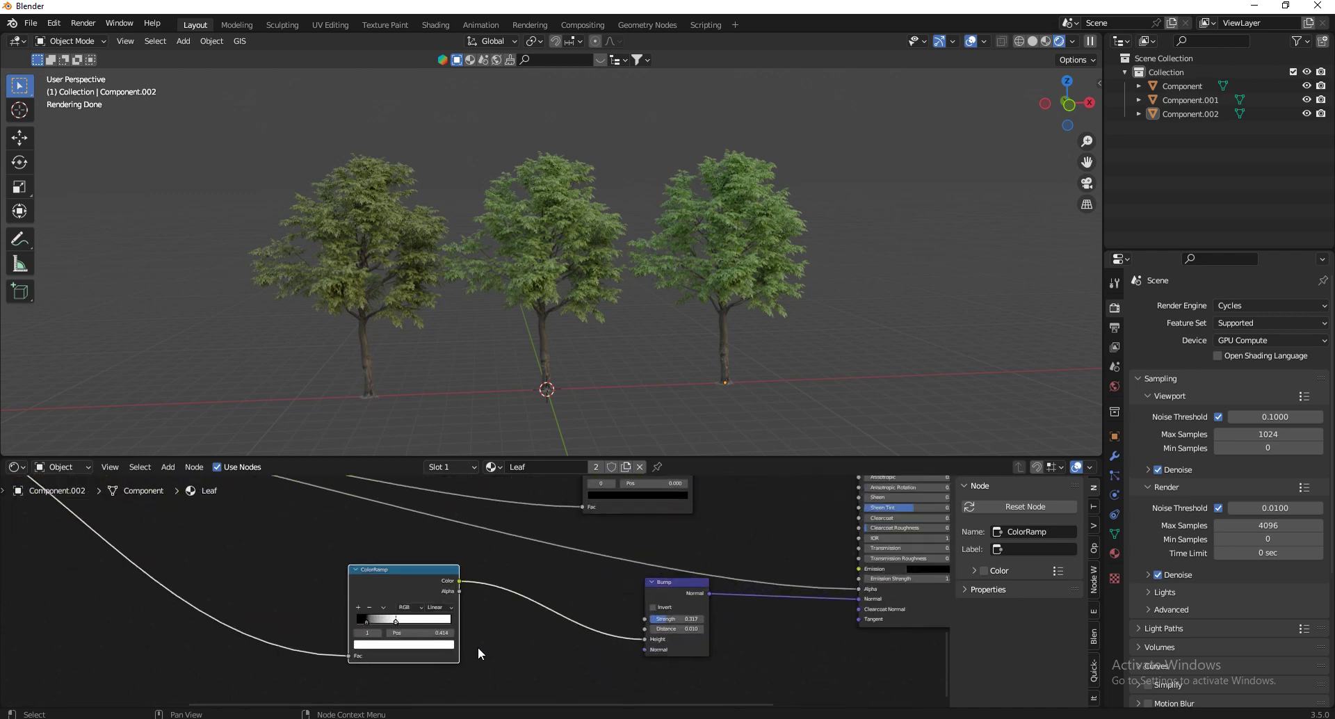
# Add a Math node and insert it between the ColorRamp and the Principled BSDF's Roughness input
pyautogui.scroll(-4, 401, 578)
pyautogui.scroll(3, 833, 544)
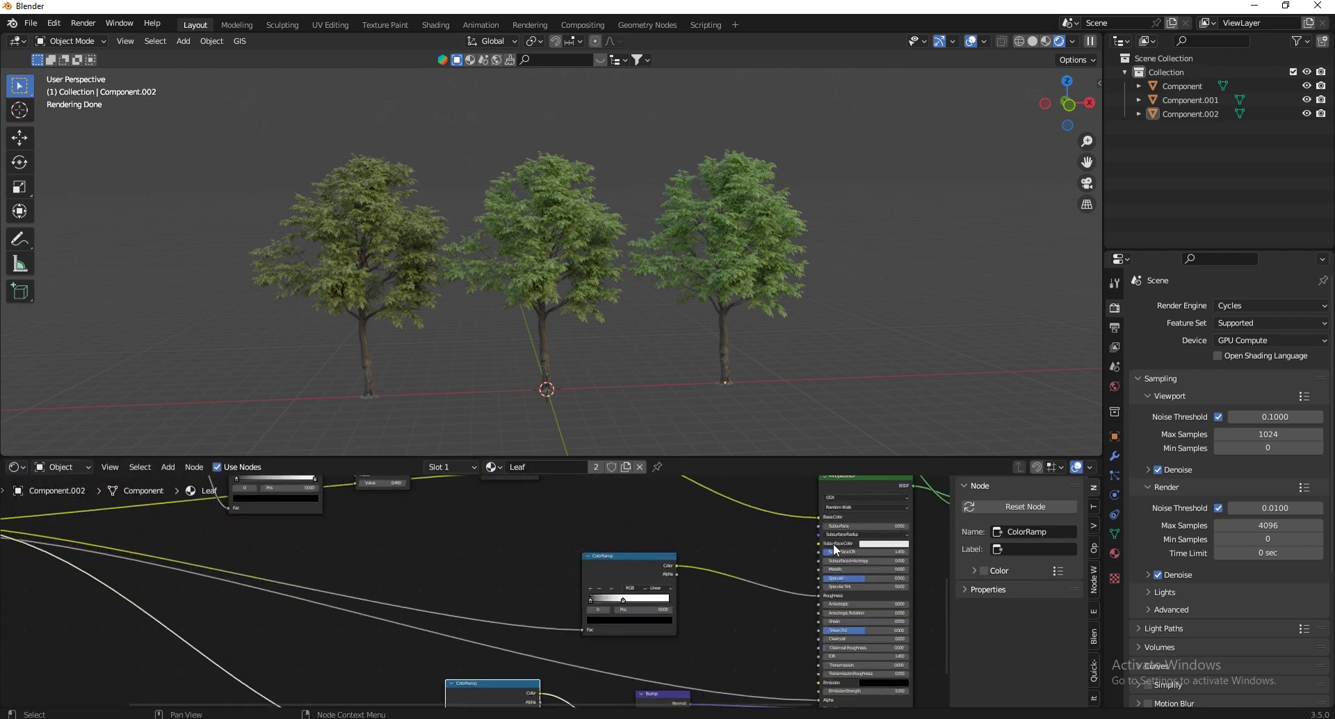
pyautogui.scroll(3, 765, 587)
pyautogui.scroll(2, 427, 599)
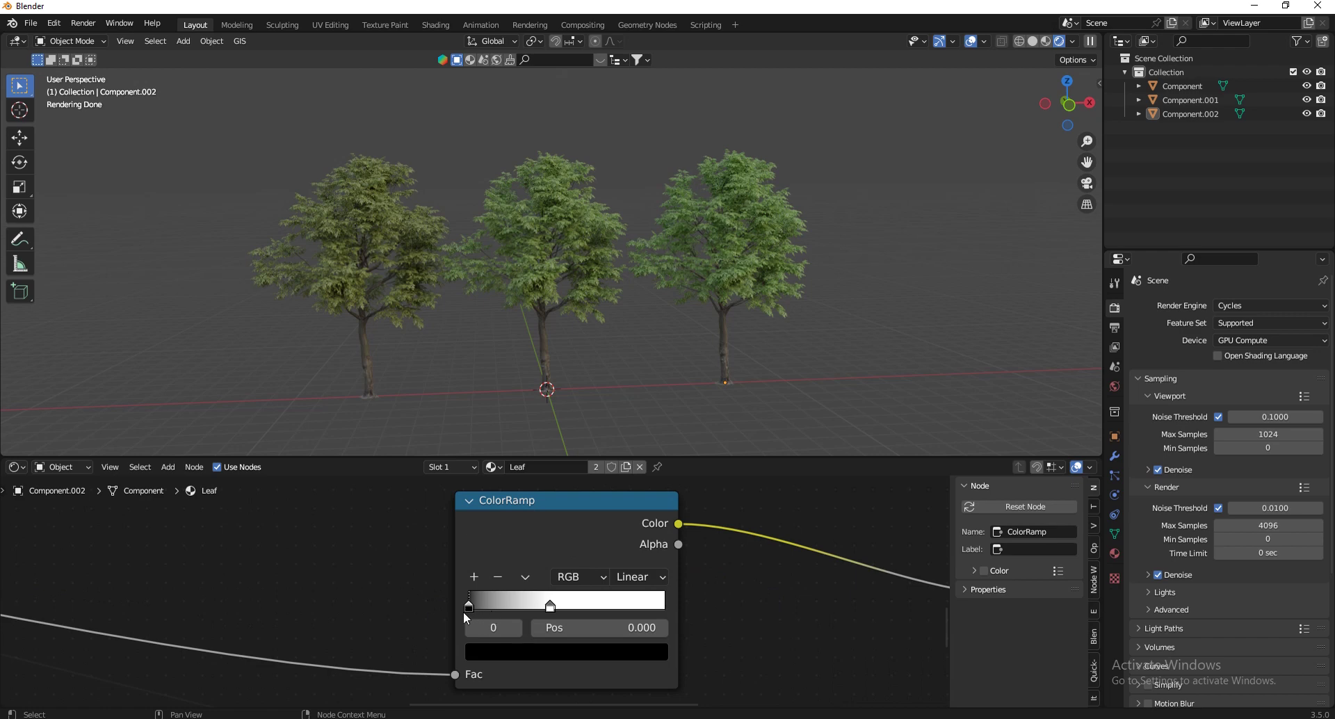
pyautogui.scroll(-2, 396, 614)
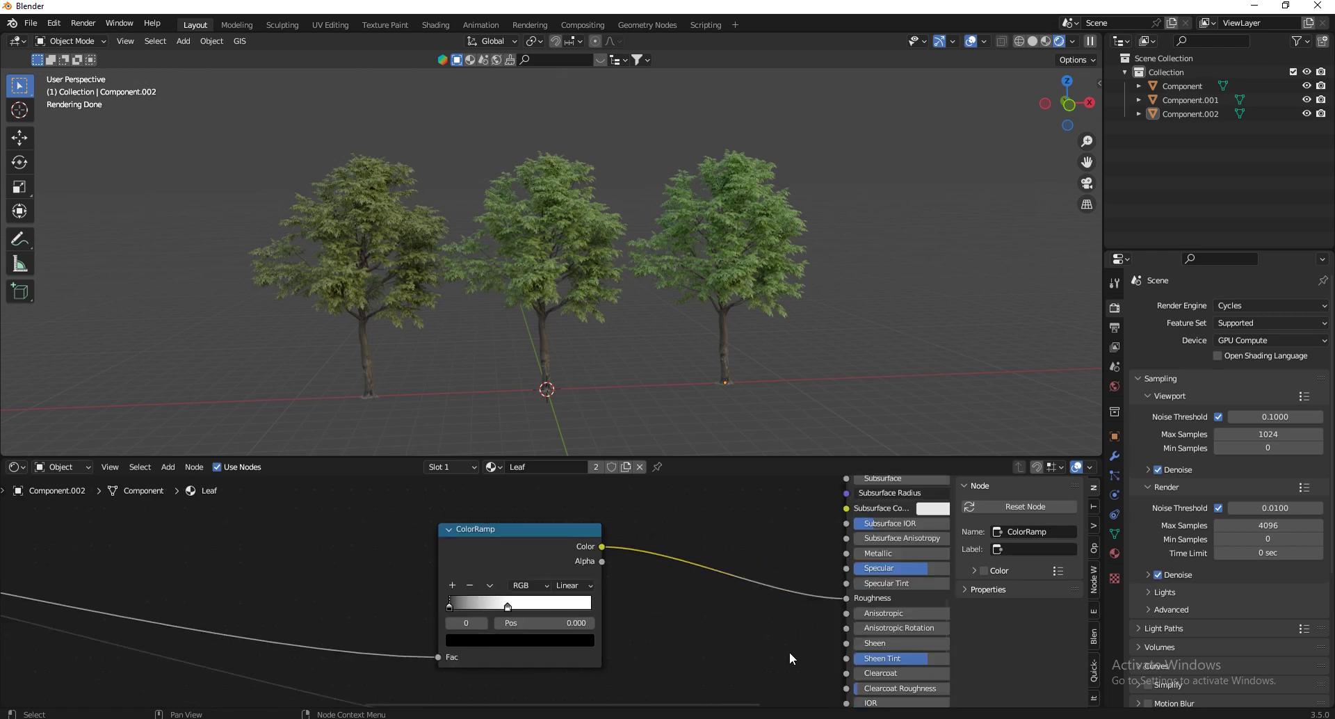
pyautogui.moveTo(458, 667); pyautogui.dragTo(410, 702, button='middle')
pyautogui.hotkey('shift', 'a')
pyautogui.click(598, 559)
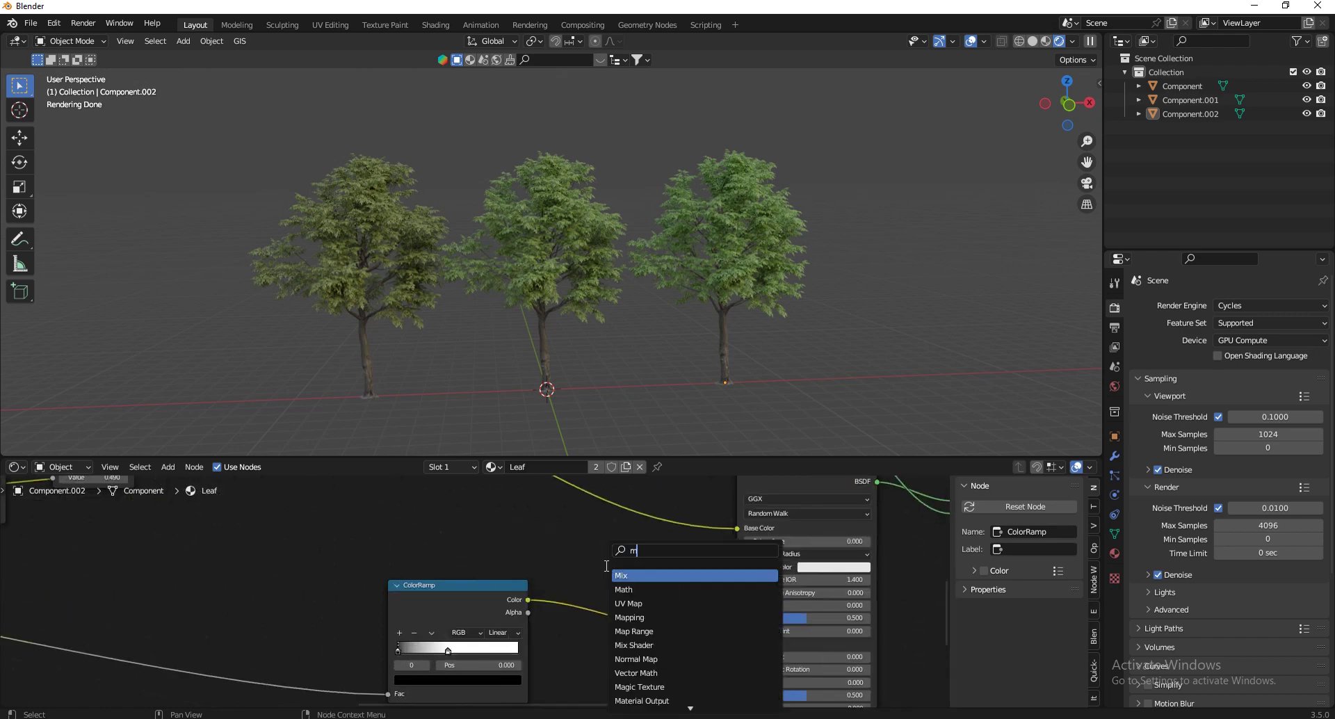
pyautogui.write('math')
pyautogui.press('Return')
pyautogui.click(610, 590)
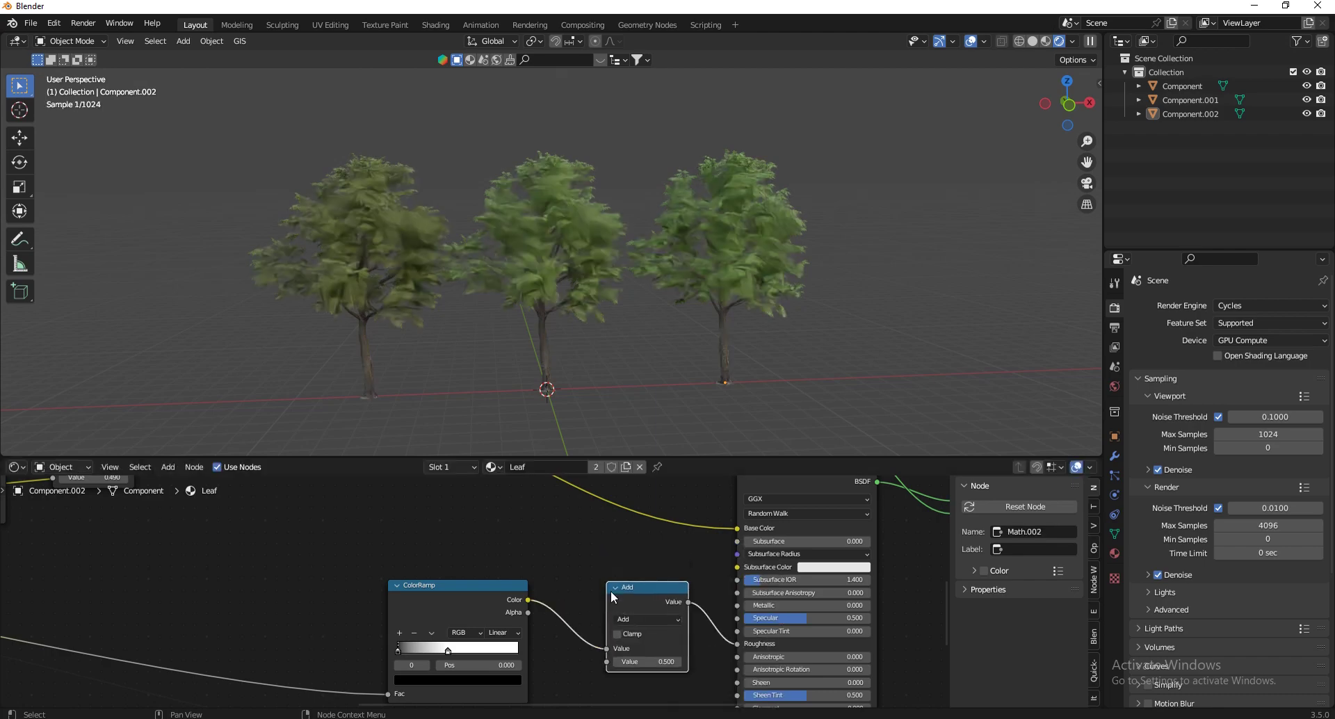
# Switch the new Math node's operation to Multiply and move it closer to its ColorRamp, with the leaves viewed up close
pyautogui.scroll(4, 582, 306)
pyautogui.hotkey('shift', '`')
pyautogui.press('w')
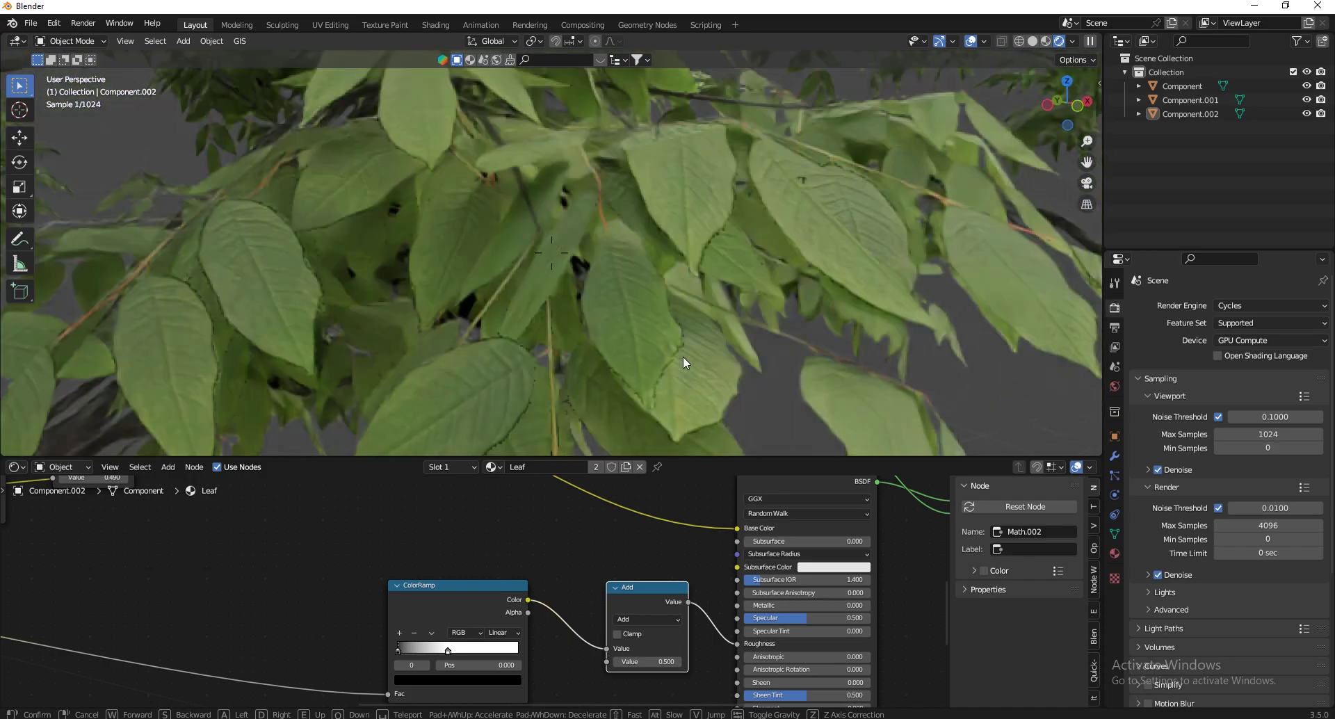
pyautogui.click(683, 356)
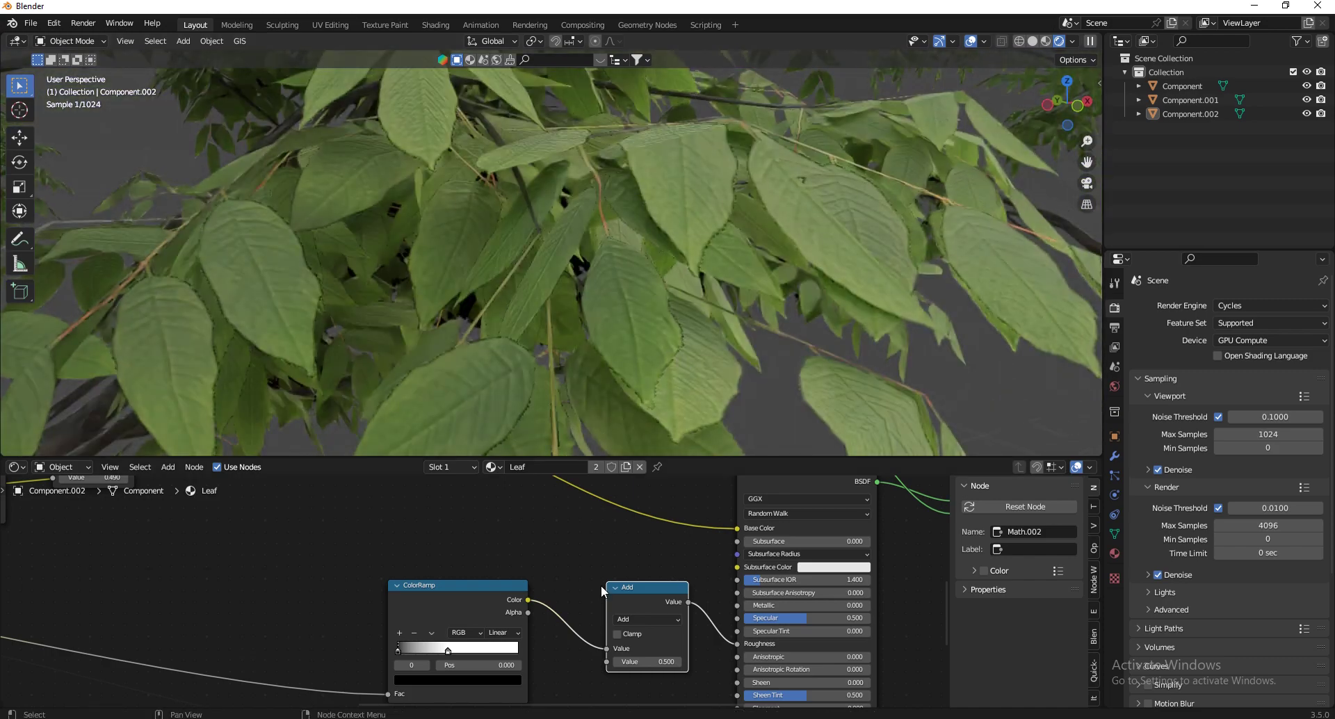
pyautogui.scroll(-3, 618, 604)
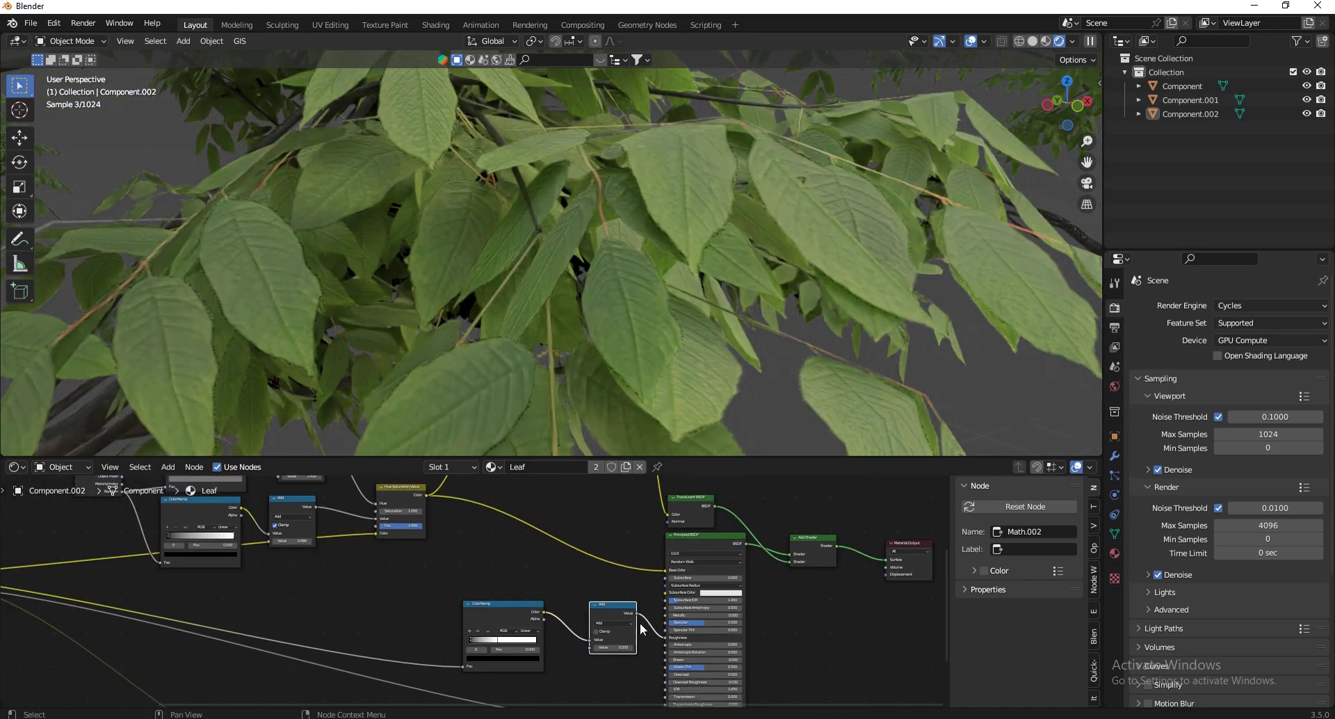
pyautogui.scroll(5, 616, 612)
pyautogui.click(602, 599)
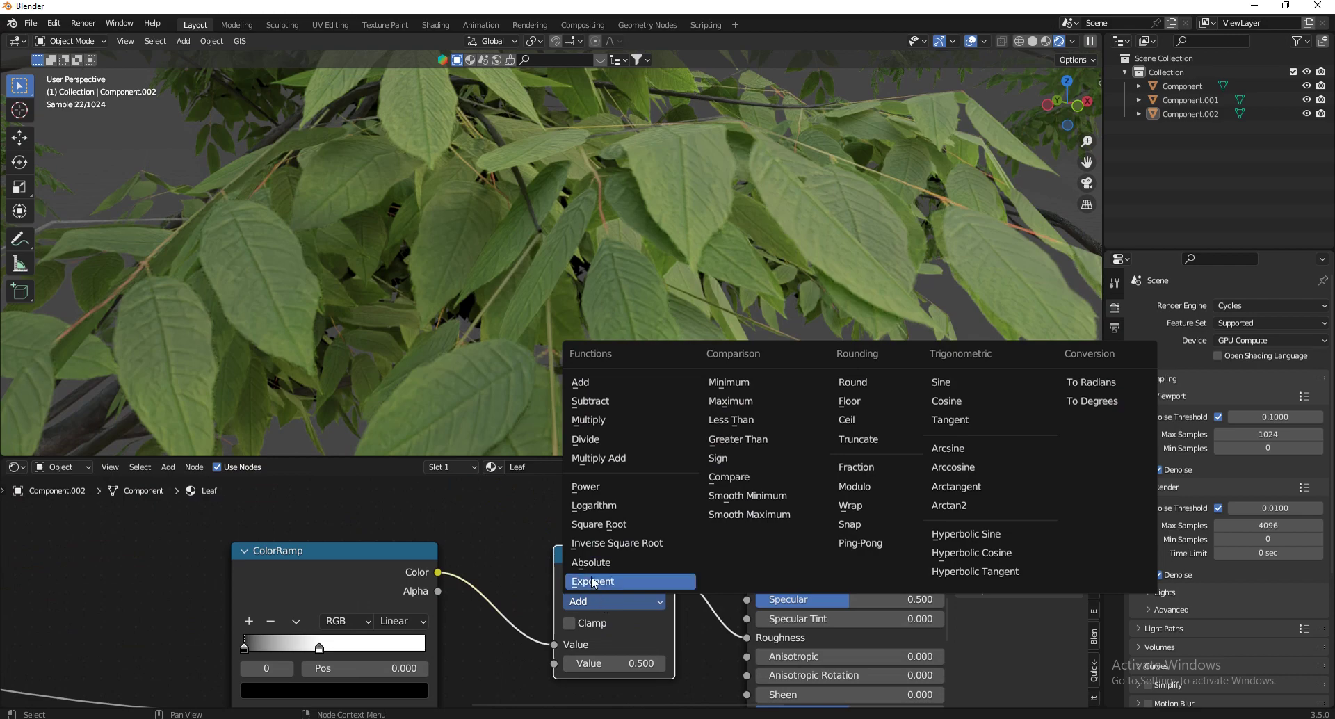
pyautogui.click(587, 420)
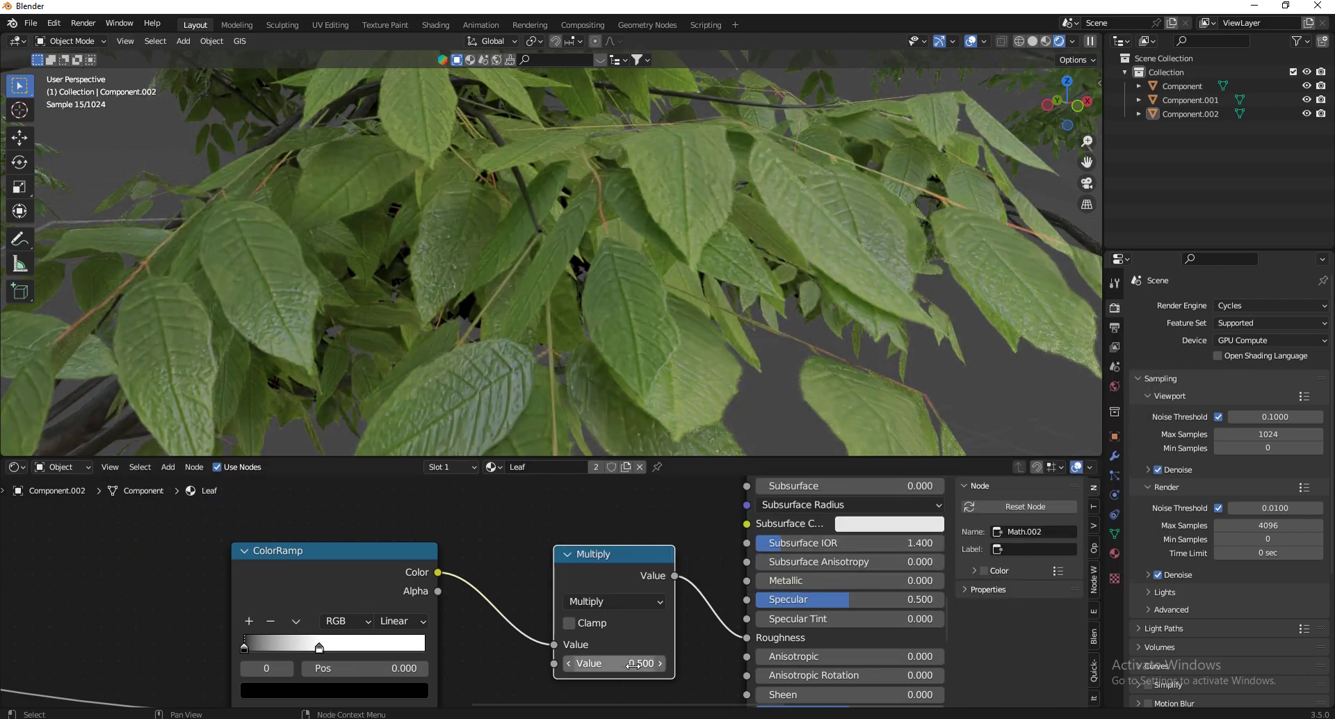
pyautogui.moveTo(623, 562); pyautogui.dragTo(575, 565)
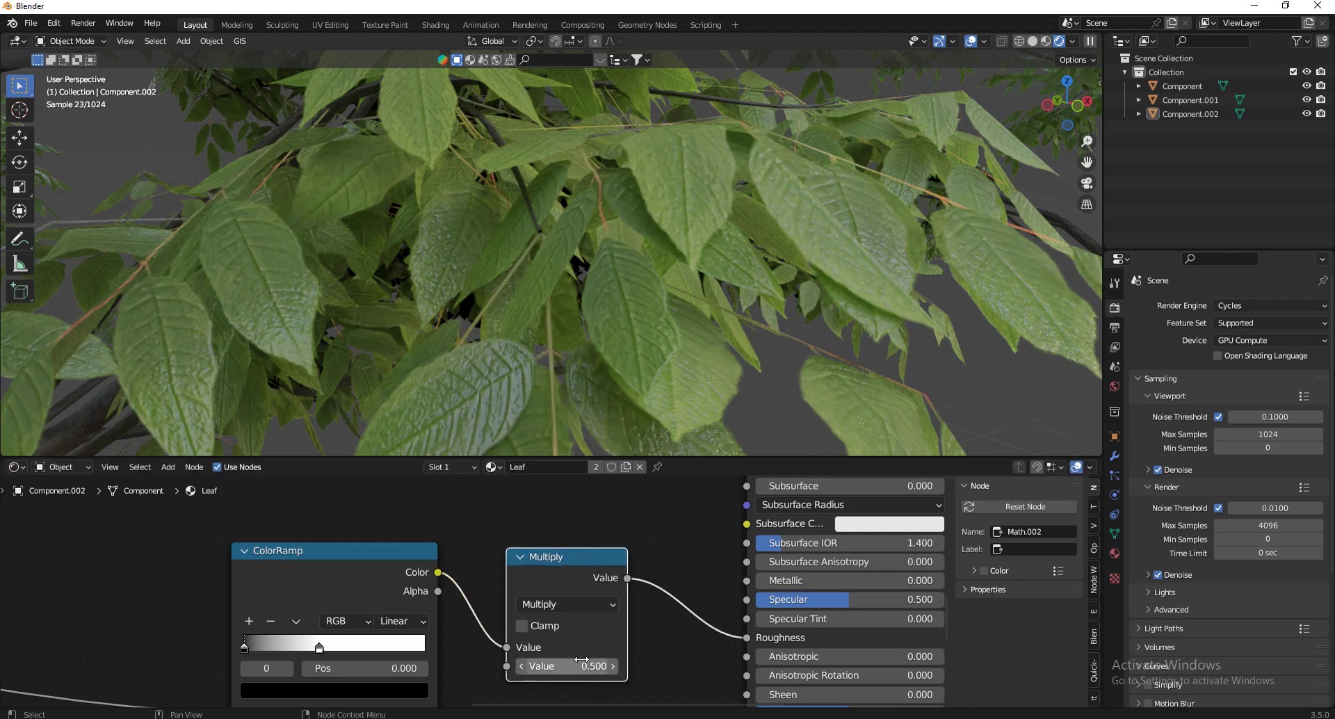
# Try the Multiply node's value at 0 and at 1 to compare the leaf glossiness
pyautogui.click(582, 659)
pyautogui.write('0')
pyautogui.press('Return')
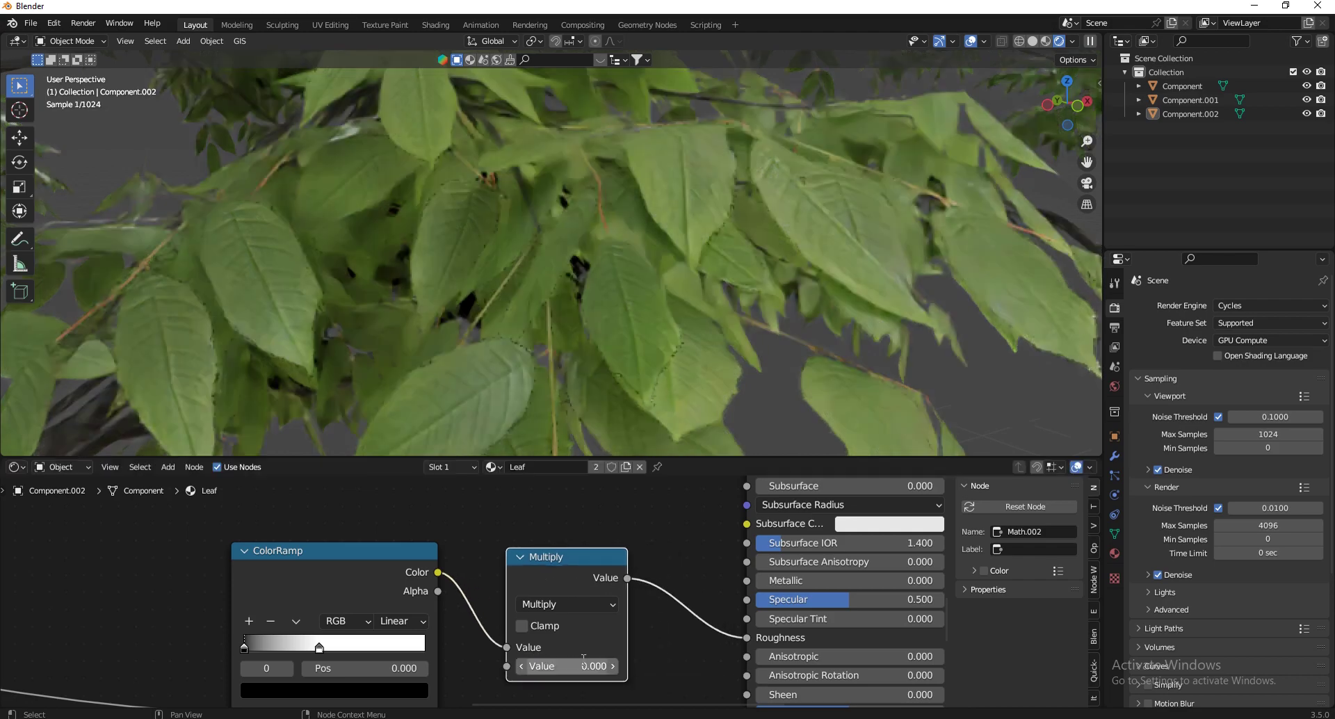
pyautogui.click(581, 659)
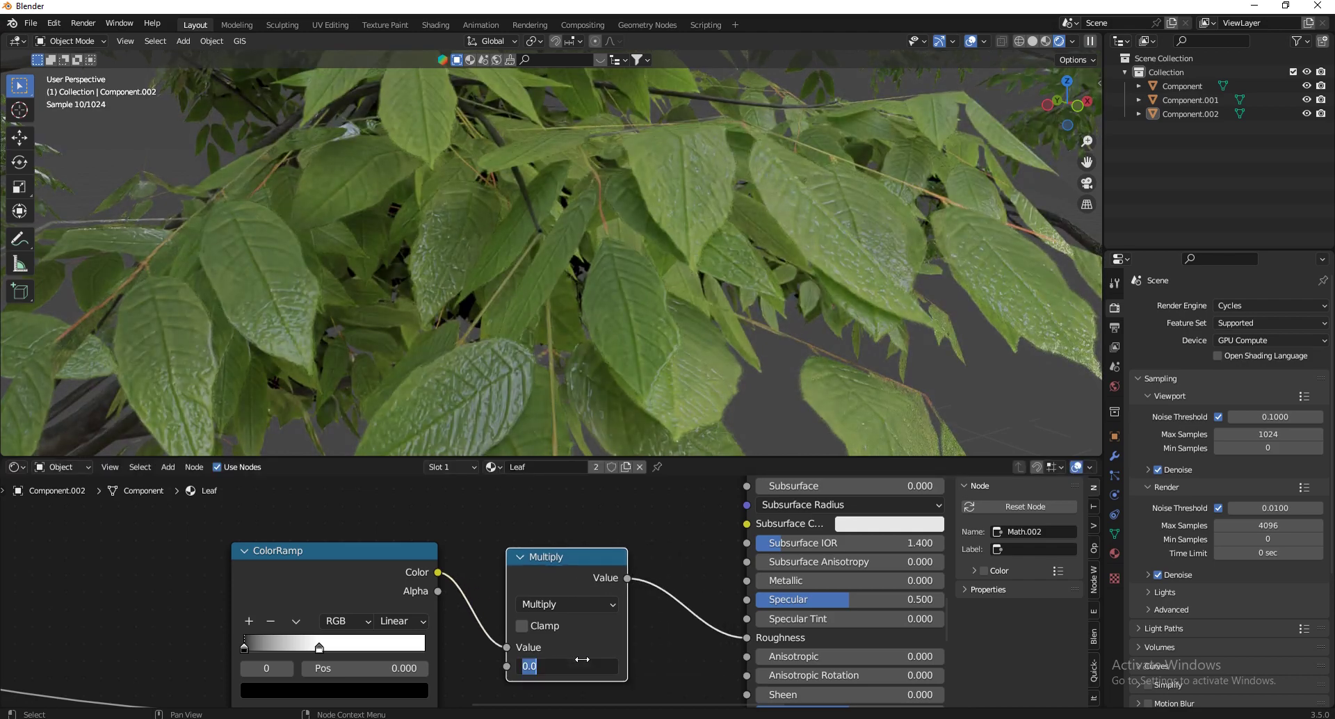
pyautogui.write('1')
pyautogui.press('Return')
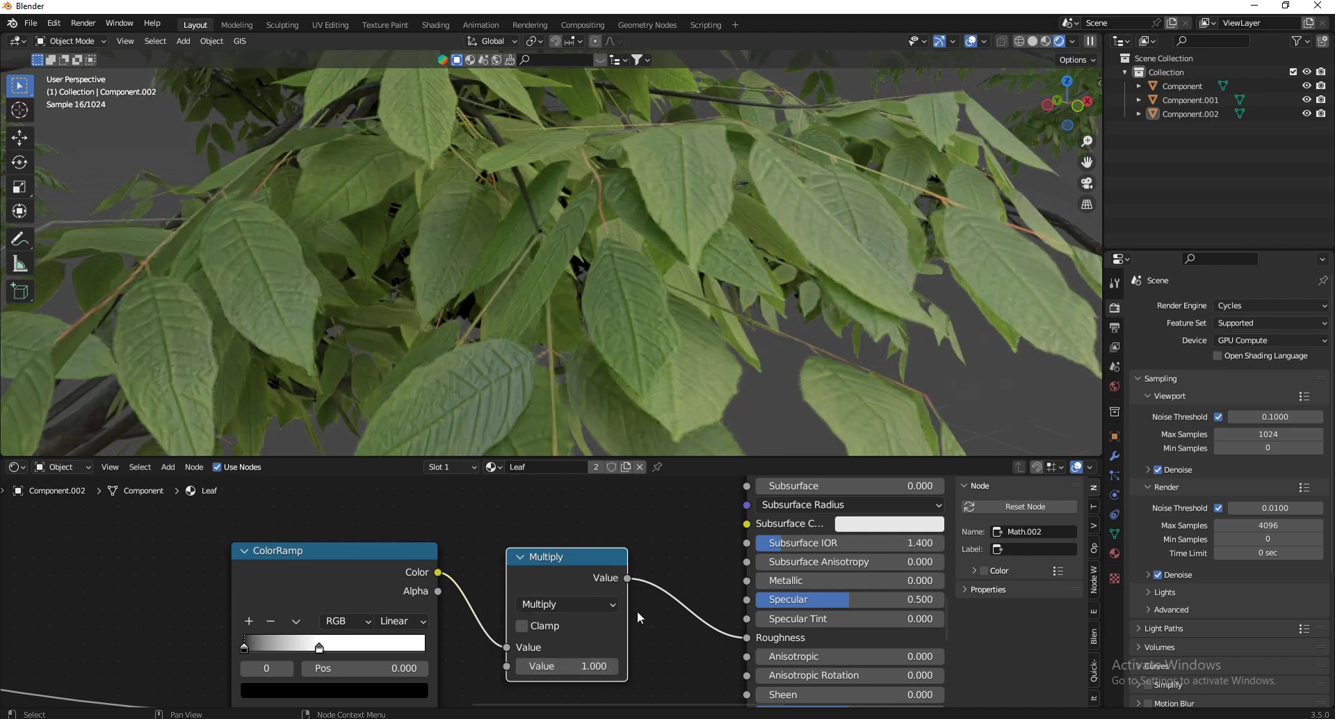
# Preview the Multiply node's output with its value at 0 and at 1, and restore the Add Shader to the Material Output
pyautogui.keyDown('ctrl'); pyautogui.keyDown('shift'); pyautogui.click(585, 563); pyautogui.keyUp('shift'); pyautogui.keyUp('ctrl')
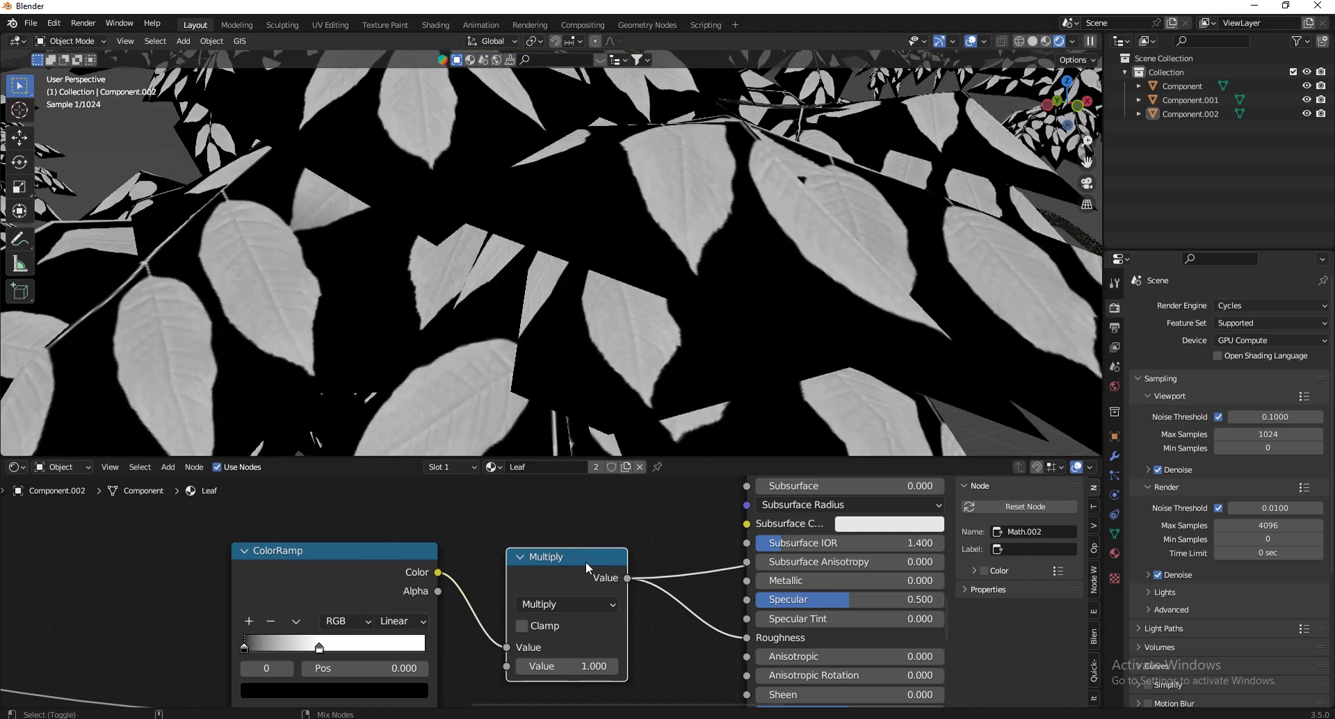
pyautogui.click(570, 660)
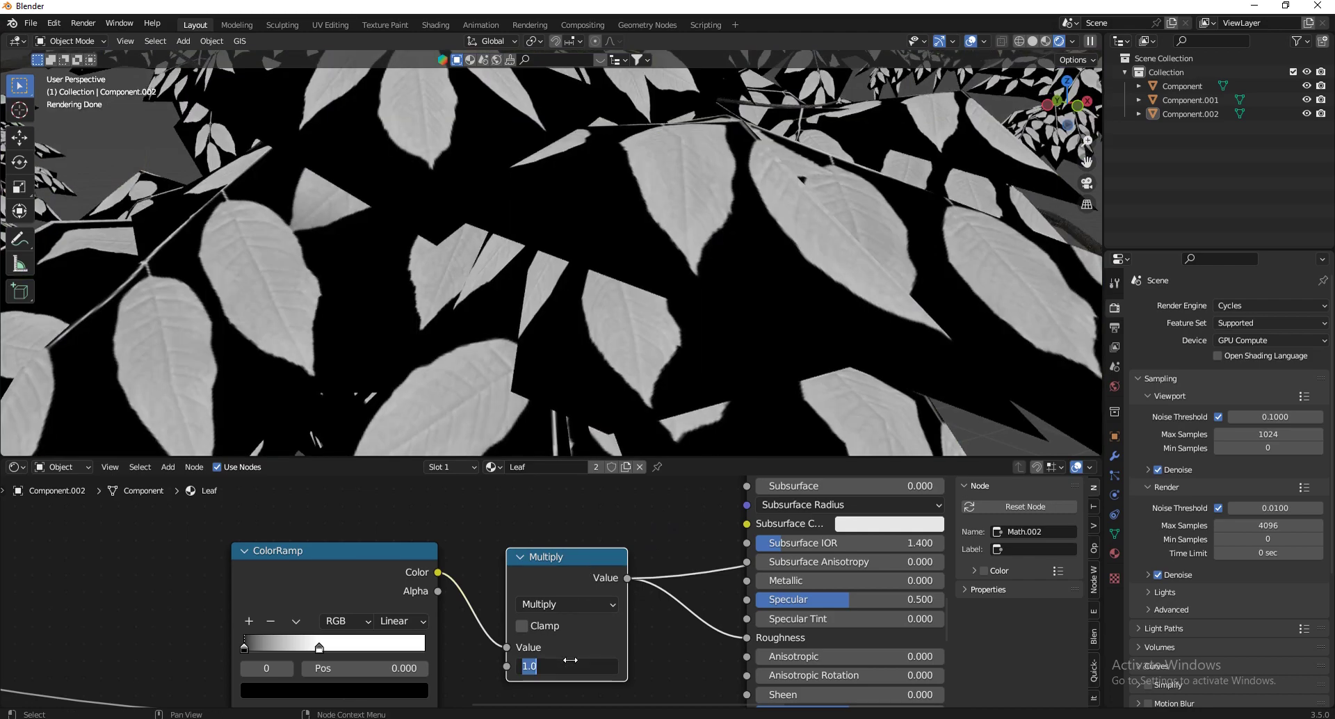
pyautogui.write('0')
pyautogui.press('Return')
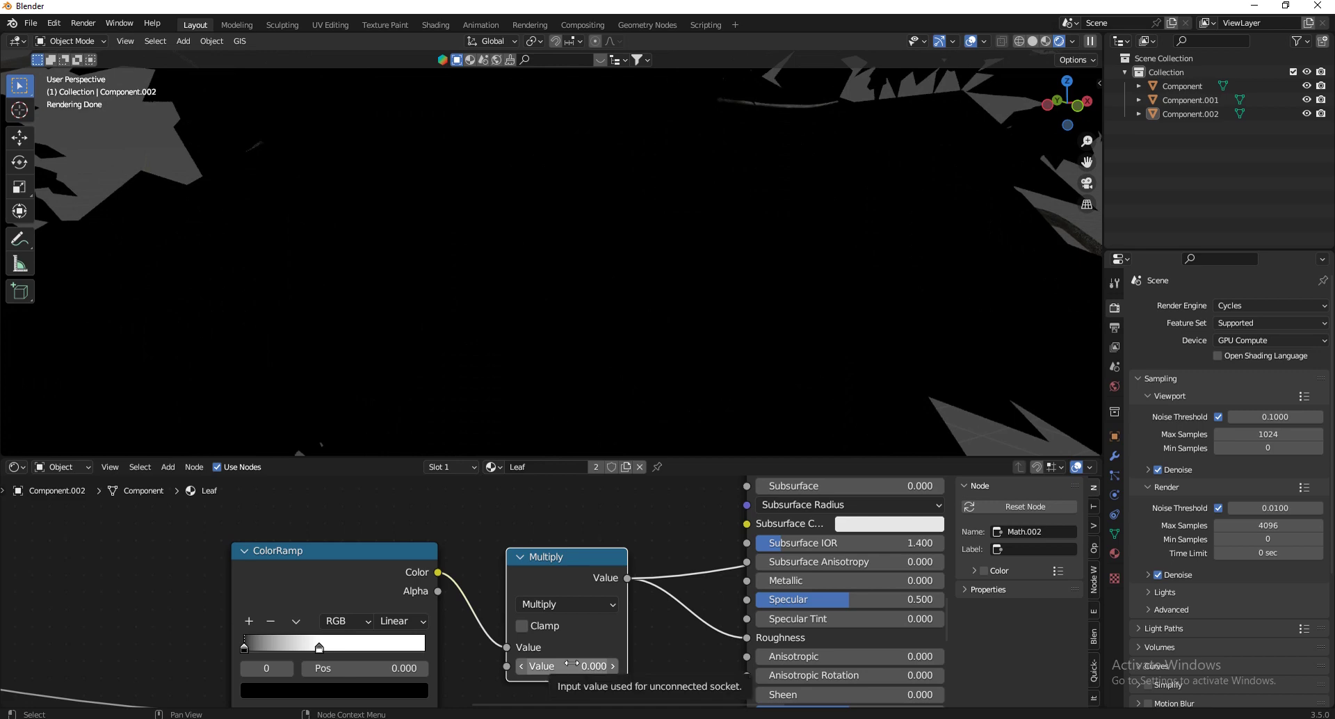
pyautogui.scroll(-3, 557, 652)
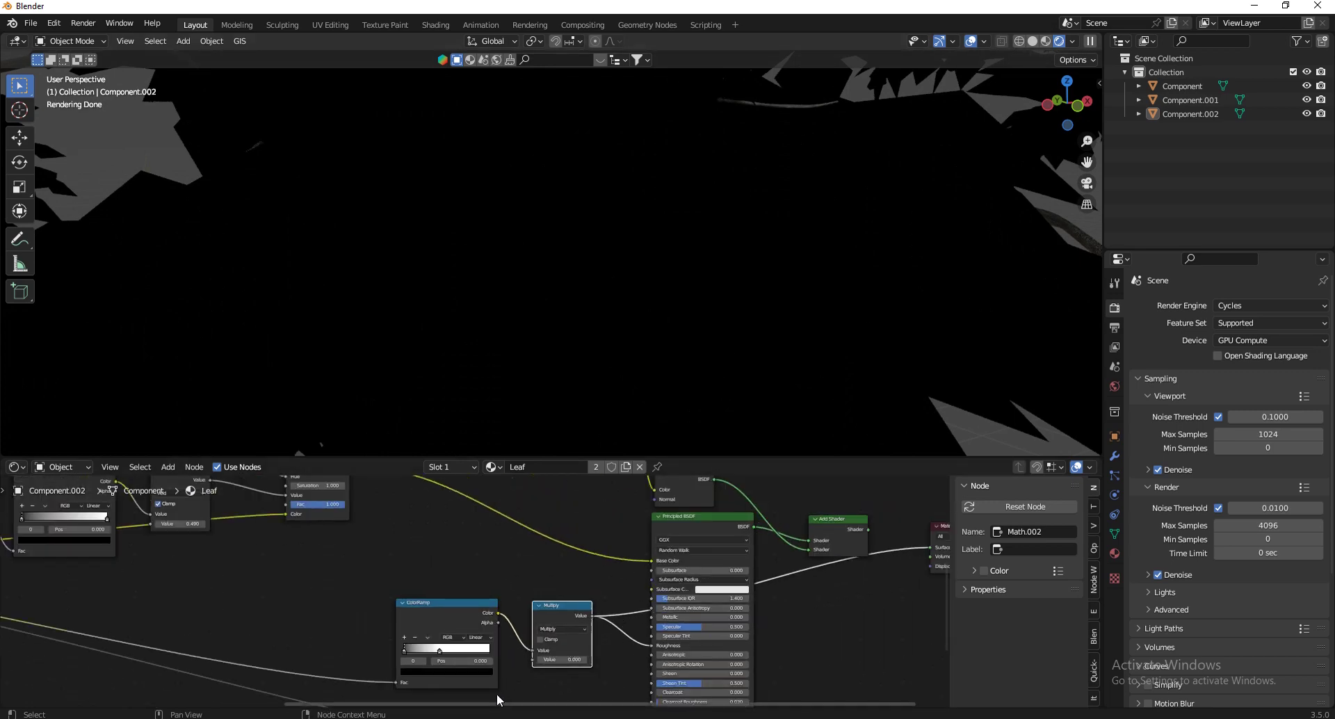
pyautogui.scroll(4, 549, 668)
pyautogui.click(609, 641)
pyautogui.write('1')
pyautogui.press('Return')
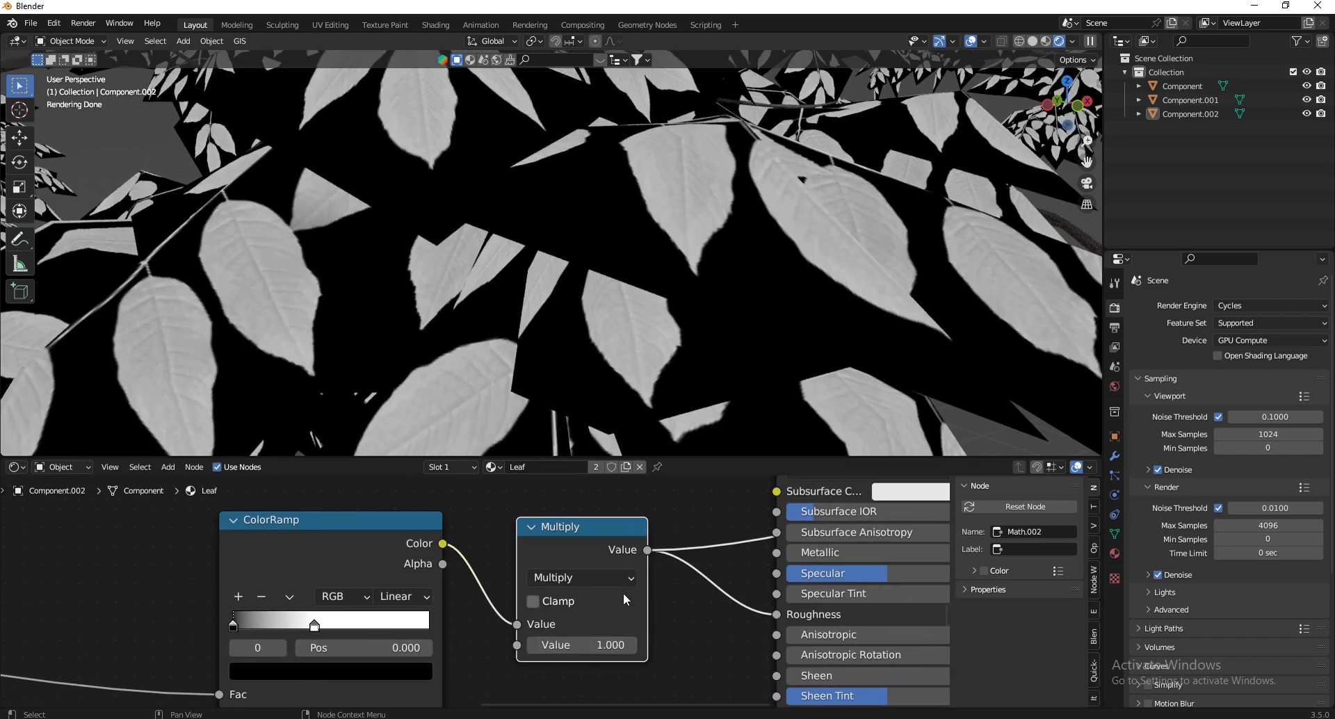
pyautogui.scroll(-4, 448, 625)
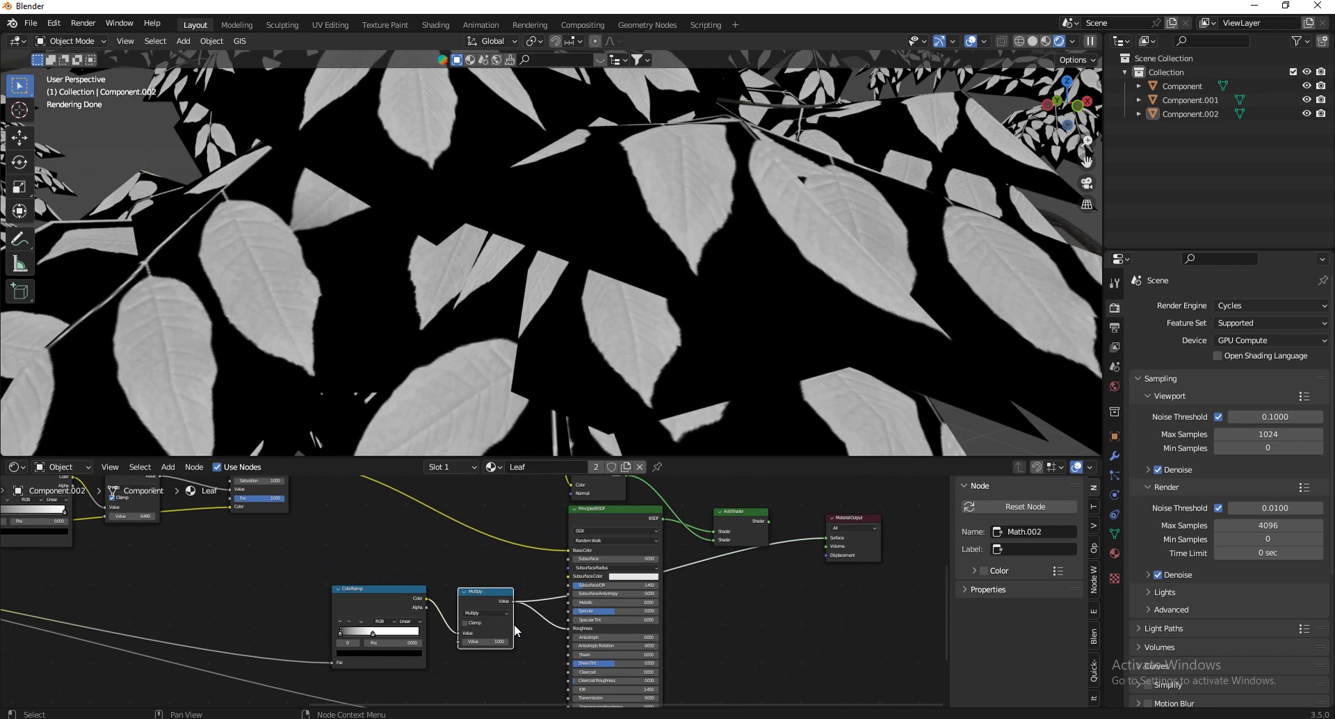
pyautogui.click(740, 516)
pyautogui.scroll(2, 479, 643)
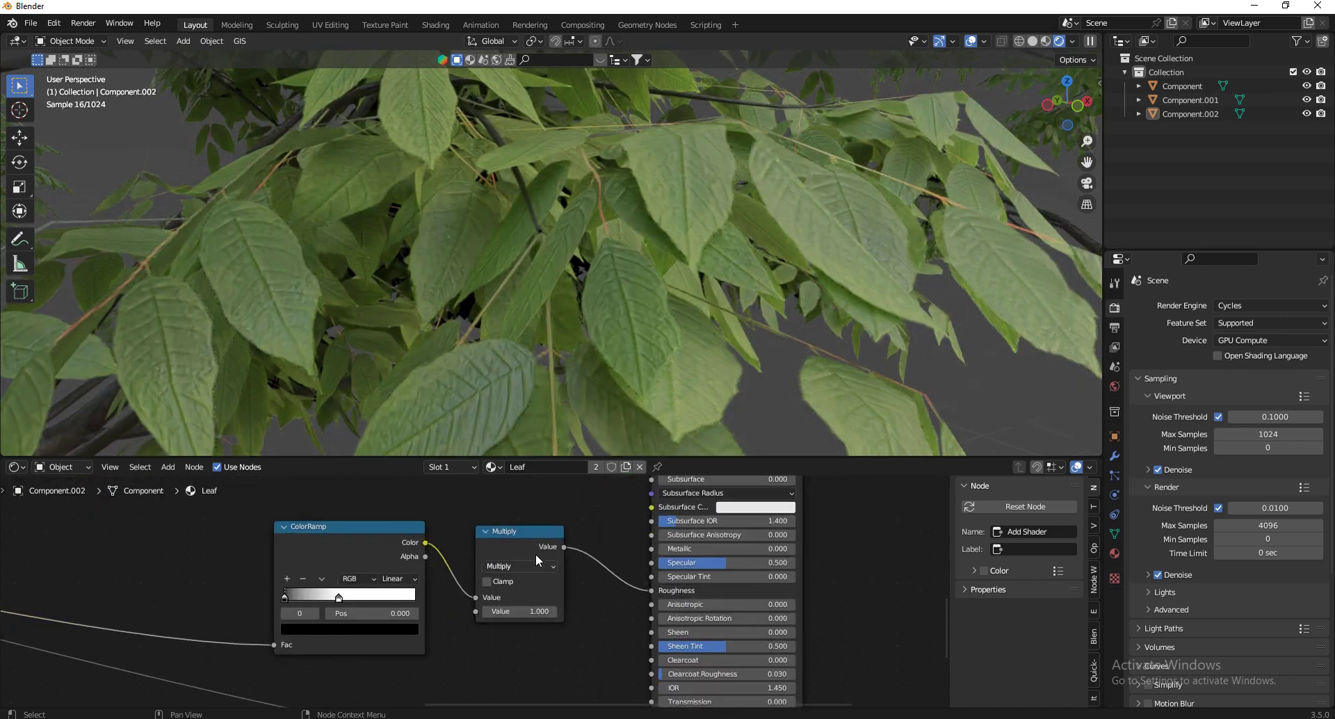
# While previewing the Multiply output, move the roughness ColorRamp's white stop to 0.255 and set Multiply to 0.680, and restore the Add Shader output
pyautogui.keyDown('ctrl'); pyautogui.keyDown('shift'); pyautogui.click(503, 533); pyautogui.keyUp('shift'); pyautogui.keyUp('ctrl')
pyautogui.scroll(4, 338, 603)
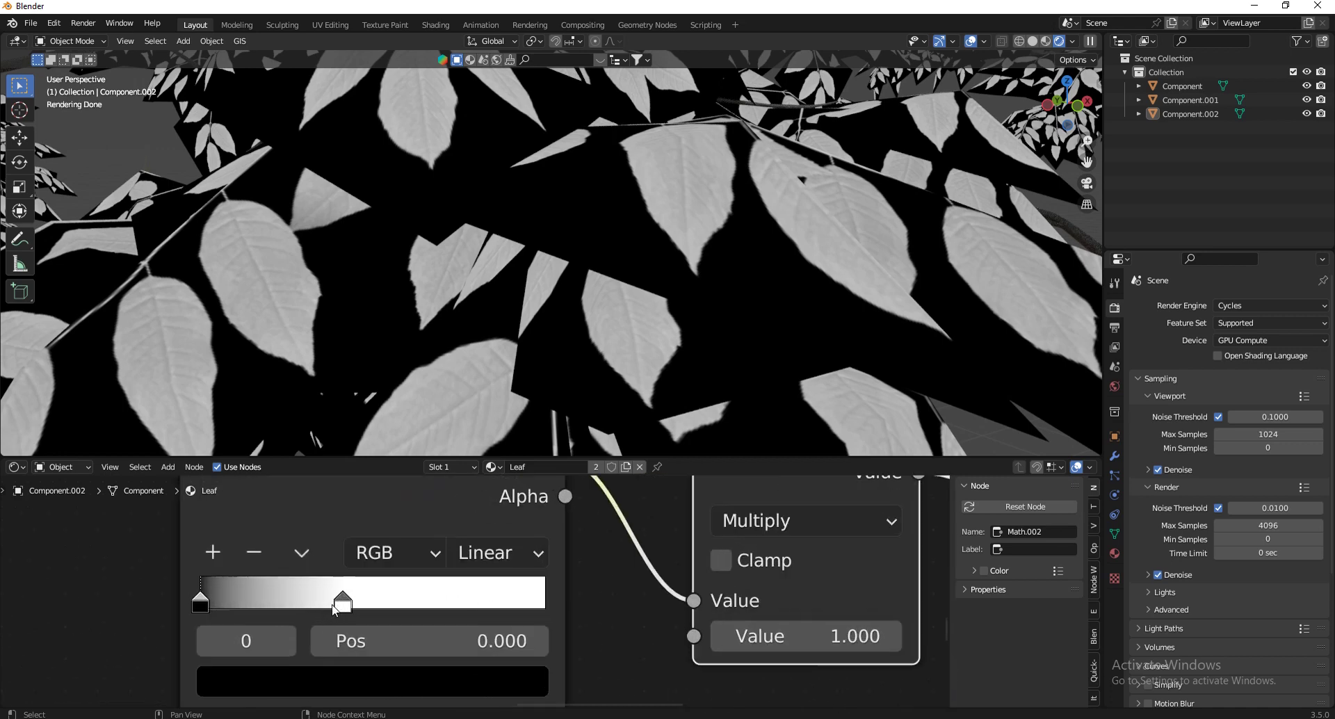
pyautogui.moveTo(347, 608); pyautogui.dragTo(289, 619)
pyautogui.moveTo(764, 636); pyautogui.dragTo(802, 286)
pyautogui.scroll(-6, 410, 593)
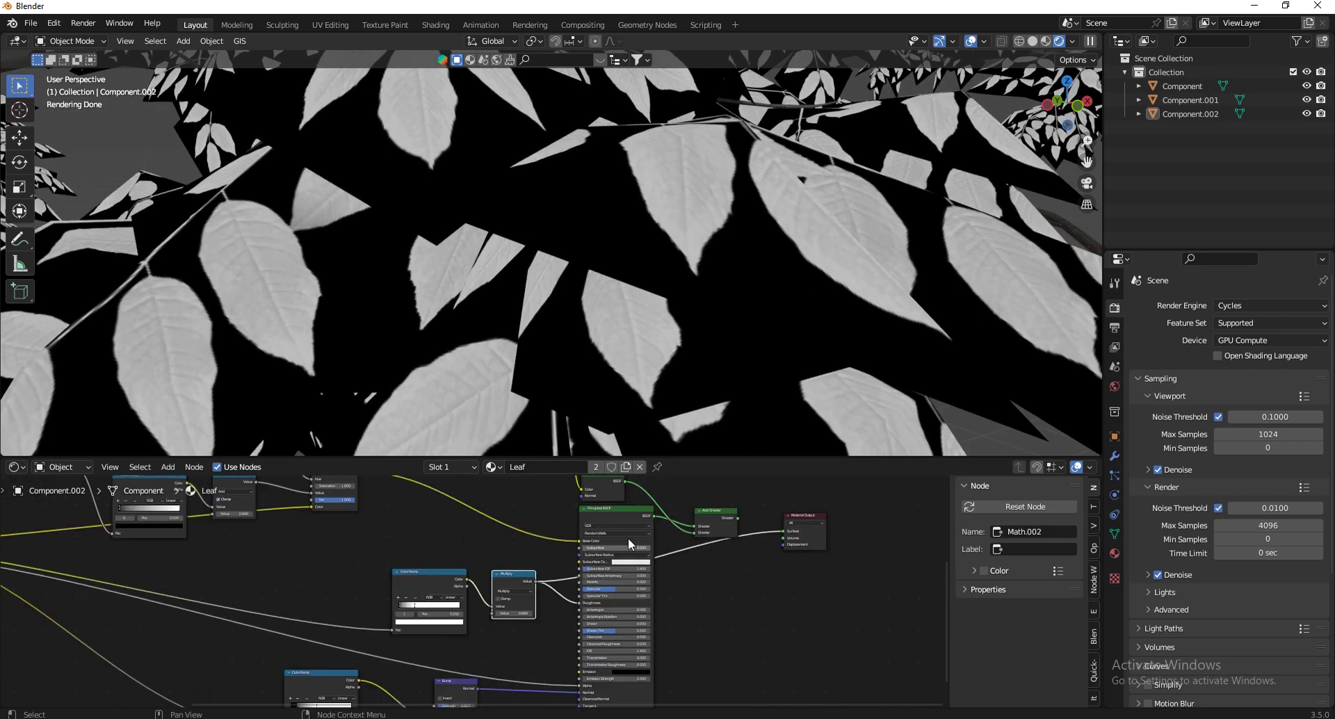
pyautogui.click(721, 514)
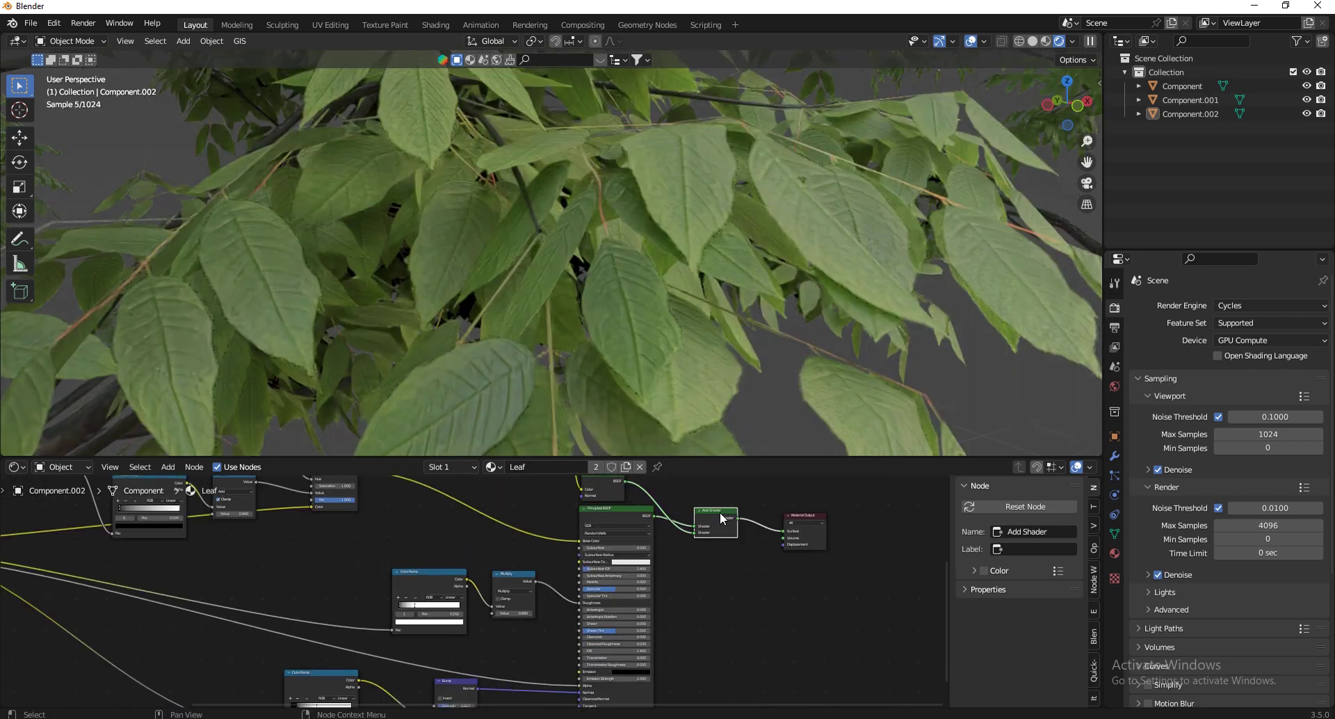
# Lower the Multiply node's value to about 0.290 to make the leaves glossier
pyautogui.scroll(6, 486, 619)
pyautogui.click(607, 591)
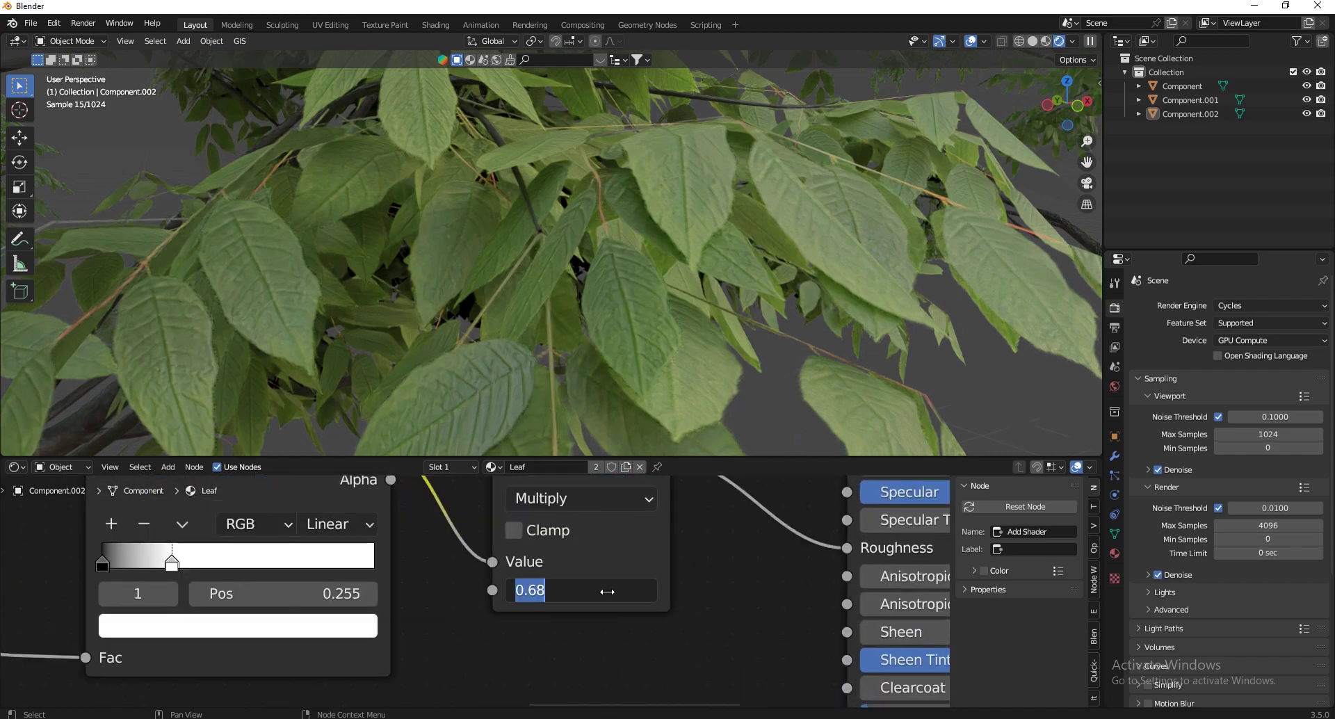
pyautogui.press('Return')
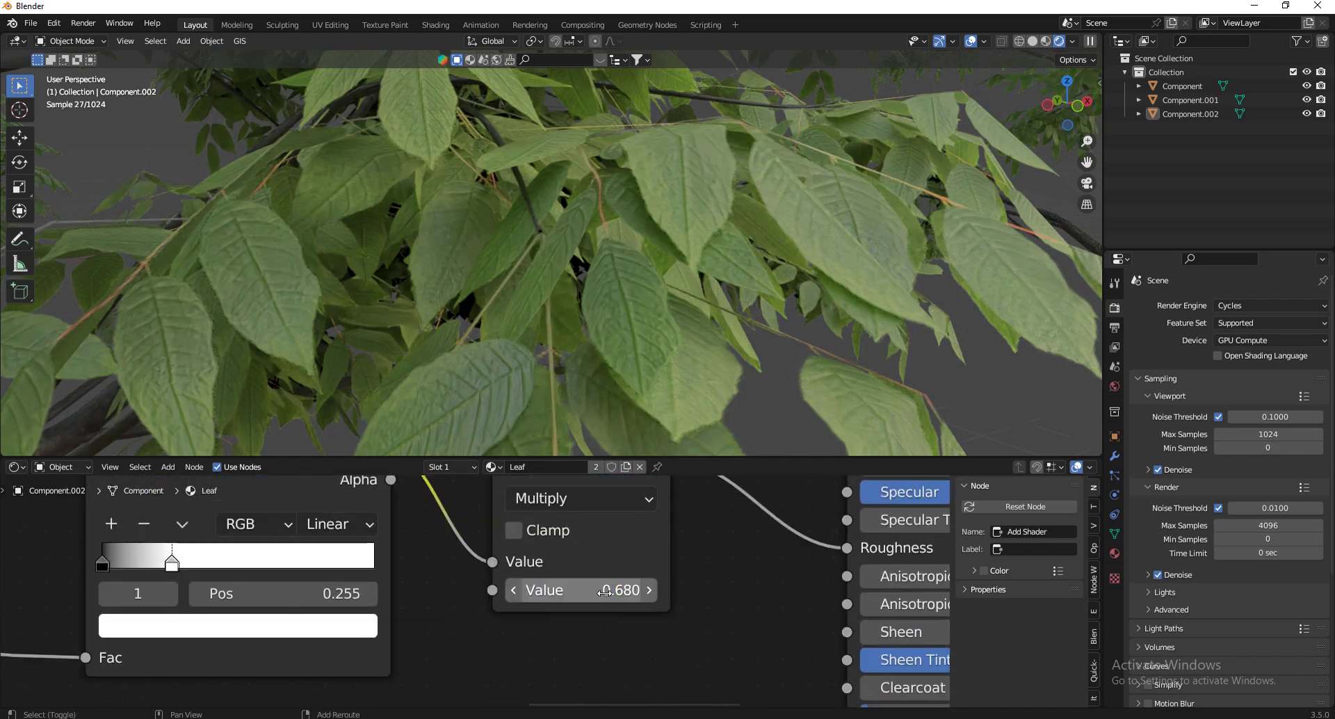
pyautogui.moveTo(605, 591); pyautogui.dragTo(566, 428)
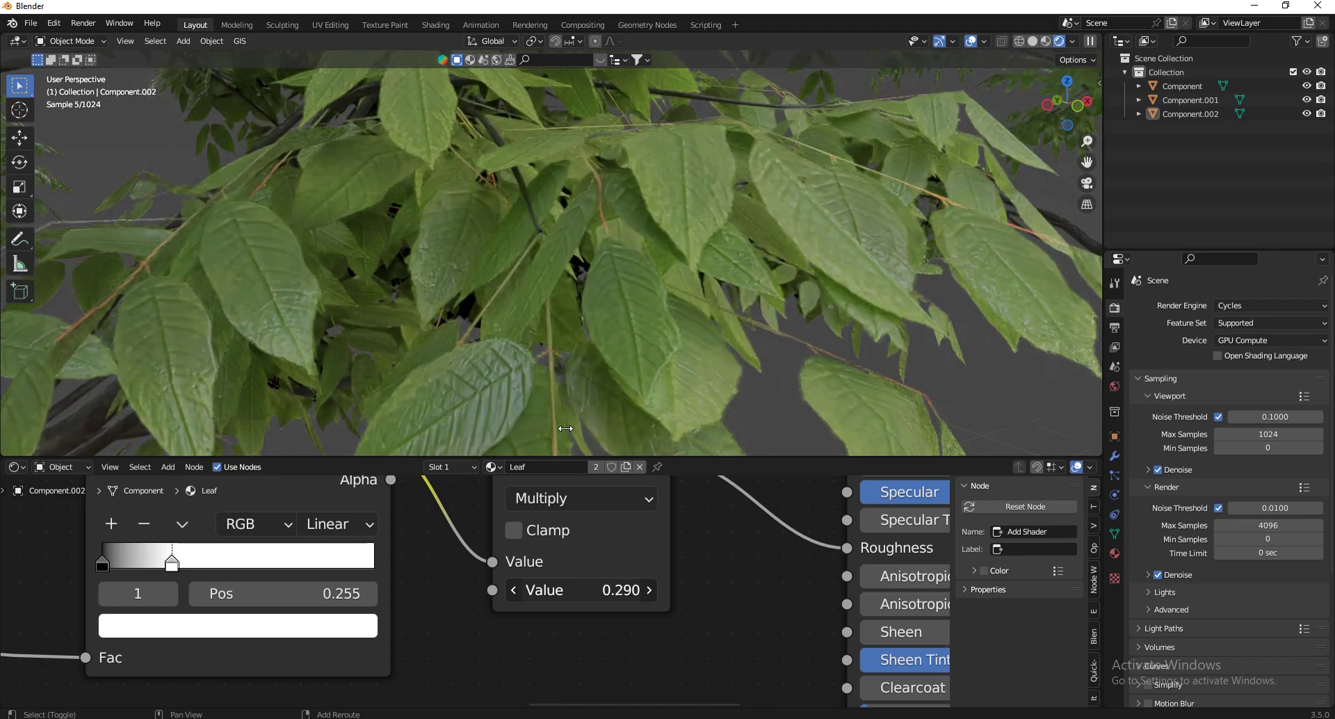
# Duplicate the Hue Saturation Value node and insert the copy on its link to the Principled BSDF's Base Color
pyautogui.scroll(-2, 591, 623)
pyautogui.scroll(-4, 596, 623)
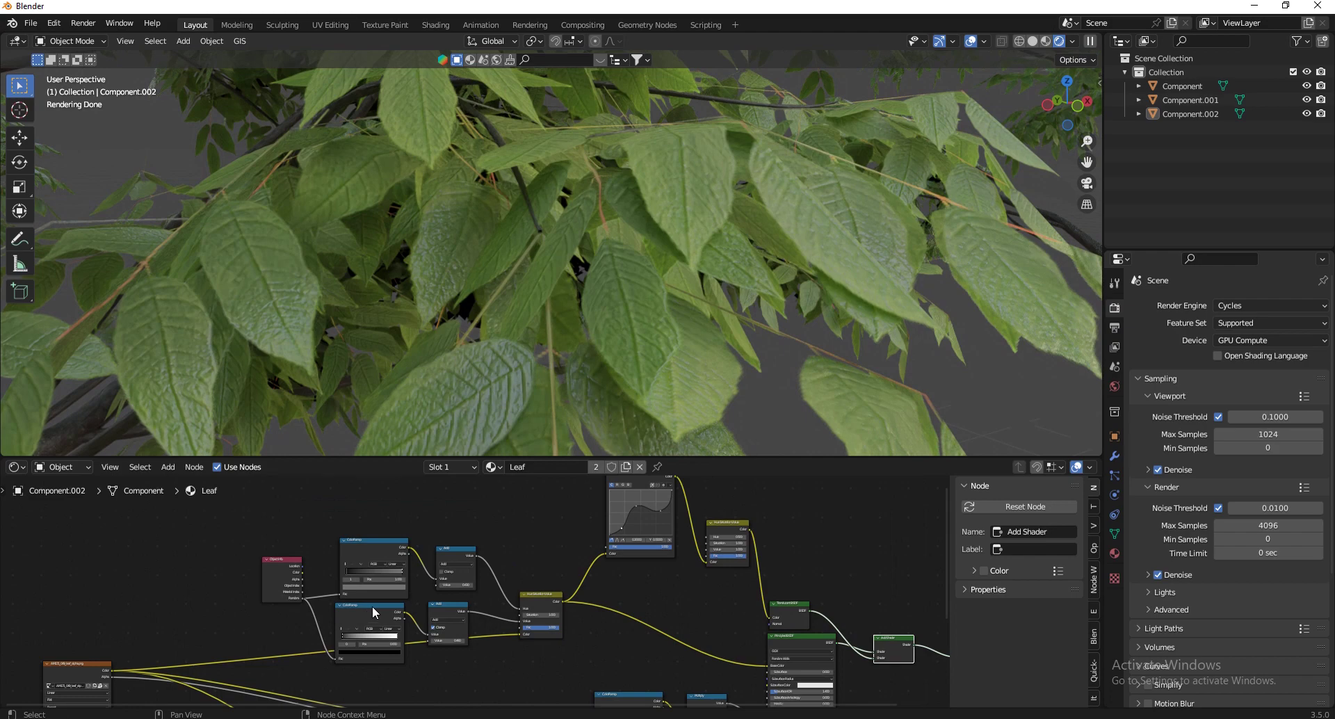
pyautogui.scroll(-2, 599, 561)
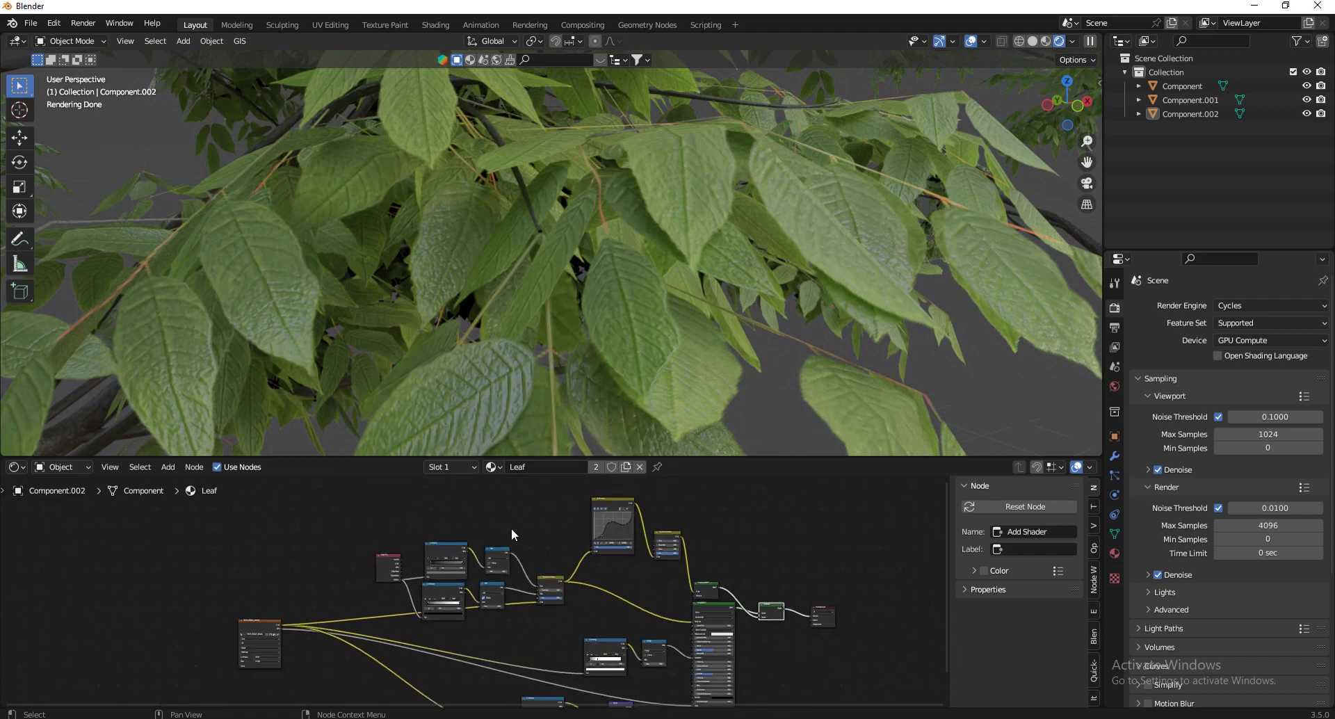
pyautogui.scroll(3, 540, 578)
pyautogui.click(523, 581)
pyautogui.hotkey('shift', 'd')
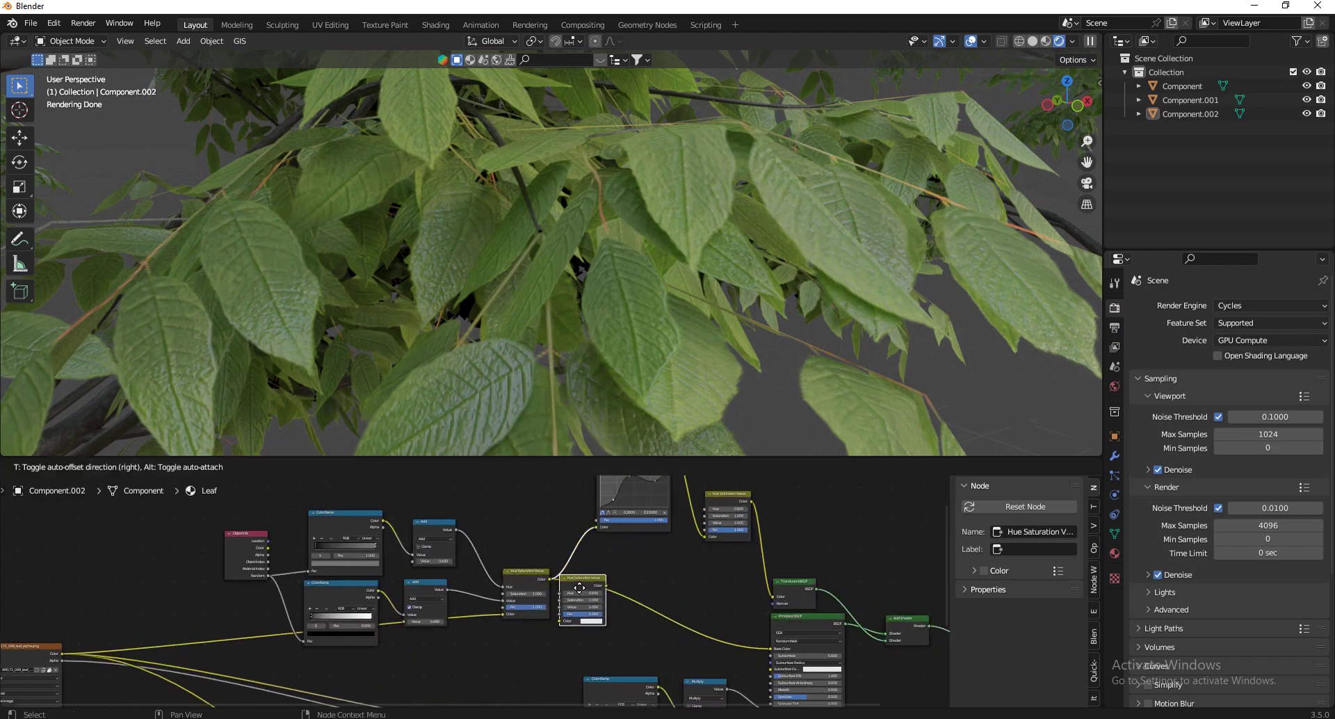
pyautogui.click(626, 590)
# Move the RGB Curves node and its following Hue Saturation Value node aside to make room, and select the duplicated node
pyautogui.scroll(-2, 630, 574)
pyautogui.moveTo(715, 522); pyautogui.dragTo(641, 540)
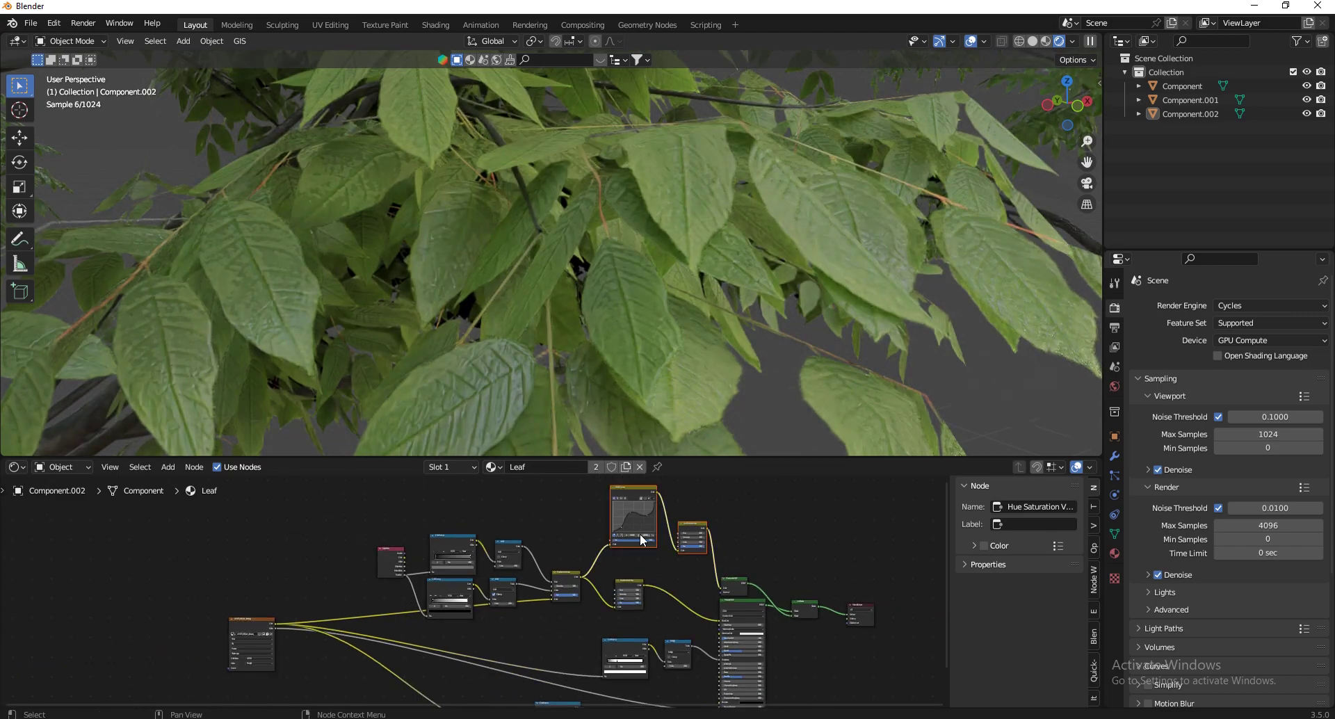
pyautogui.scroll(2, 647, 534)
pyautogui.click(628, 603)
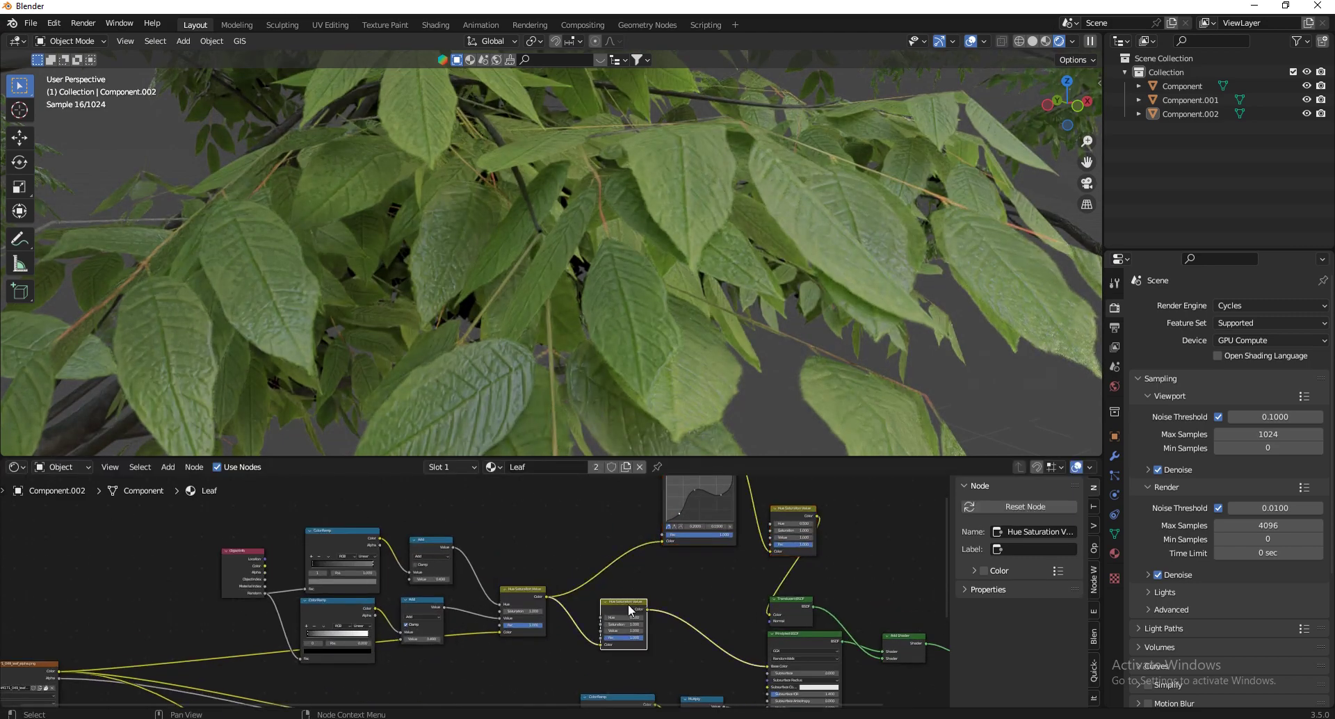
# Connect the duplicated Hue Saturation Value node's Color output to the RGB Curves node's Color input
pyautogui.scroll(1, 658, 612)
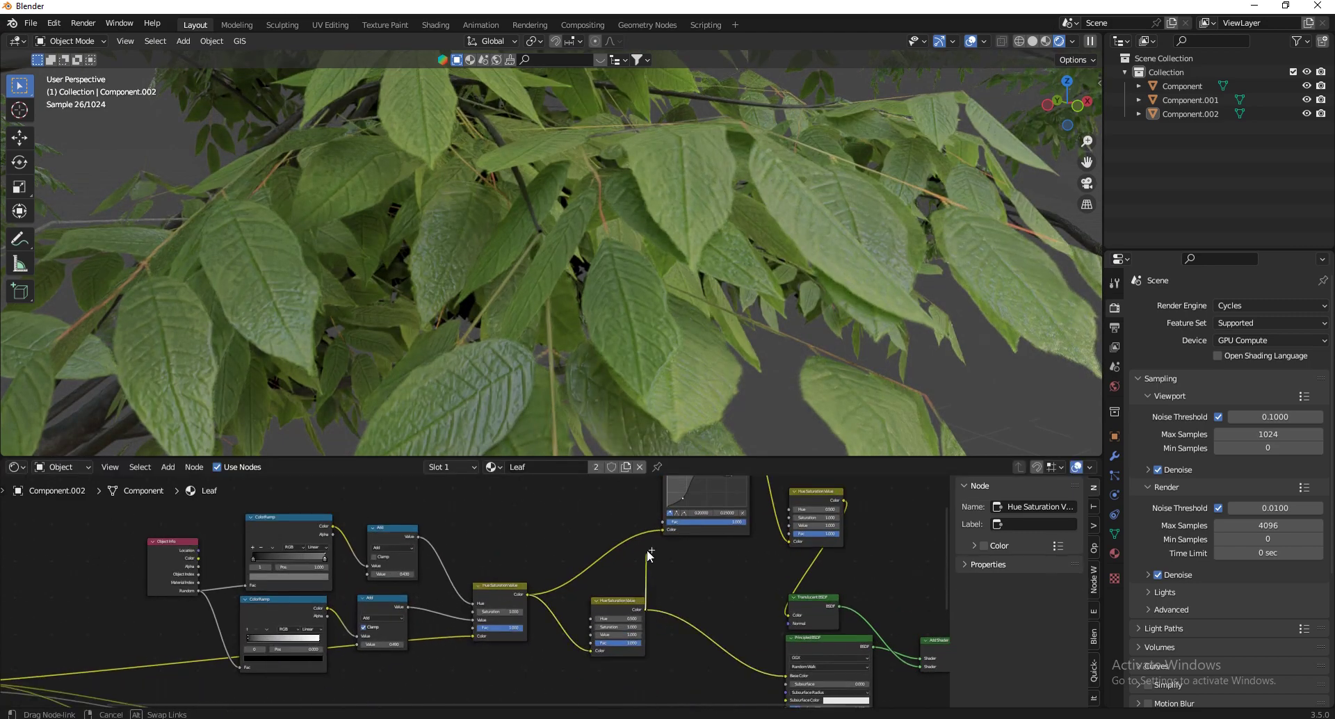
pyautogui.moveTo(645, 610); pyautogui.dragTo(664, 529)
# Try out different Value and Hue settings on the duplicated Hue Saturation Value node, discarding each change
pyautogui.scroll(5, 640, 543)
pyautogui.moveTo(612, 626); pyautogui.dragTo(507, 298)
pyautogui.hotkey('ctrl', 'z')
pyautogui.moveTo(594, 647); pyautogui.dragTo(803, 297)
pyautogui.press('Escape')
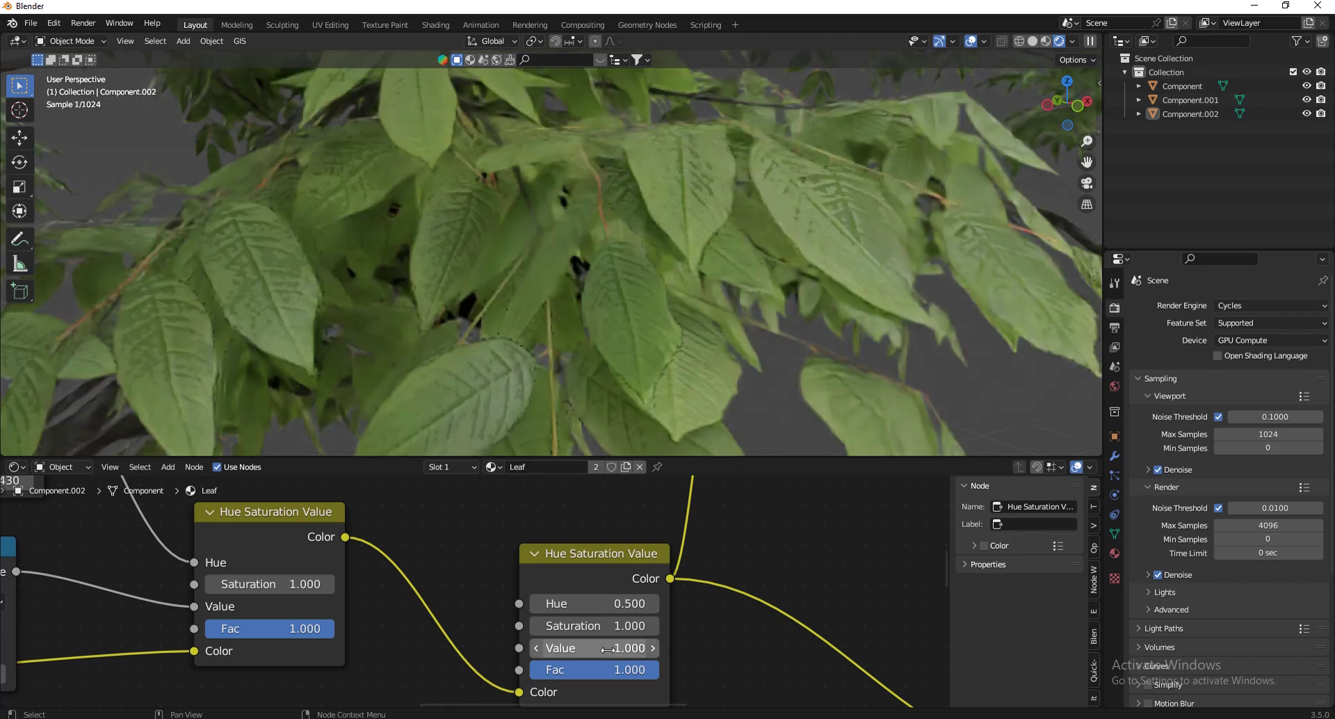
pyautogui.scroll(-5, 677, 267)
pyautogui.scroll(-3, 673, 265)
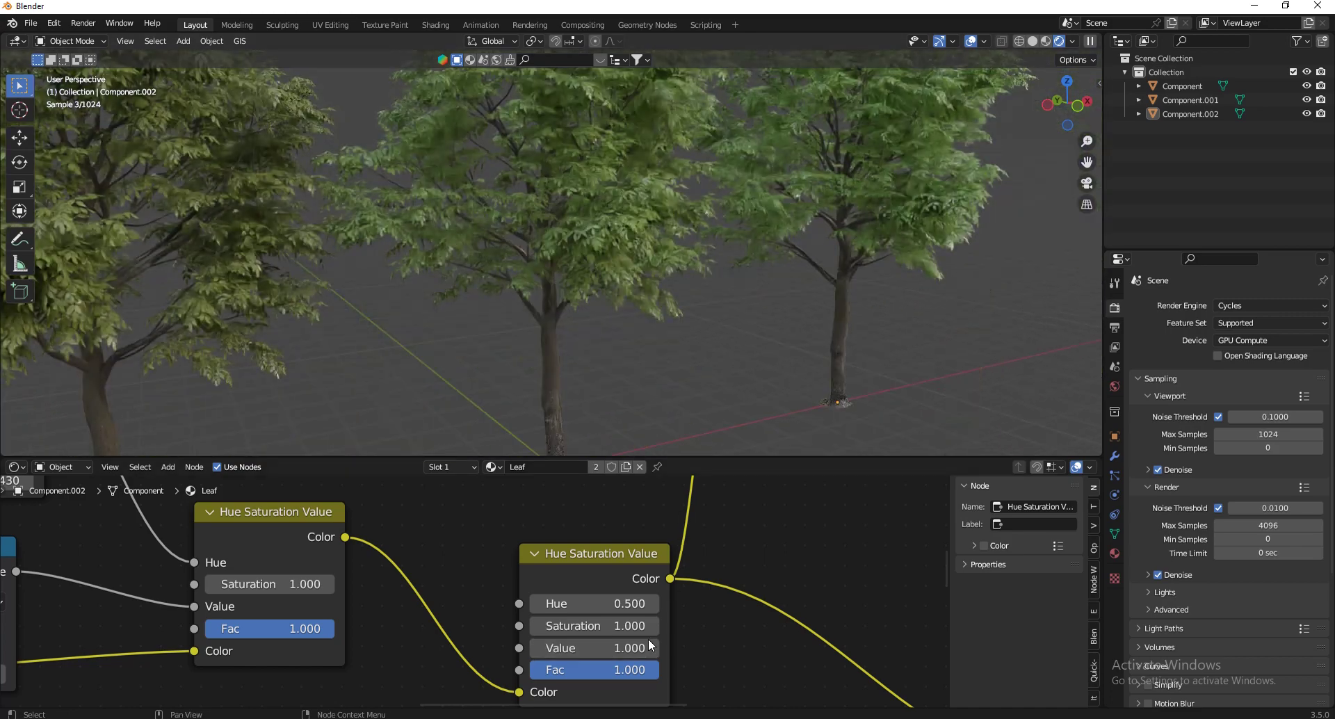
pyautogui.moveTo(595, 648); pyautogui.dragTo(512, 298)
pyautogui.press('Escape')
pyautogui.moveTo(620, 603); pyautogui.dragTo(734, 413)
pyautogui.press('Escape')
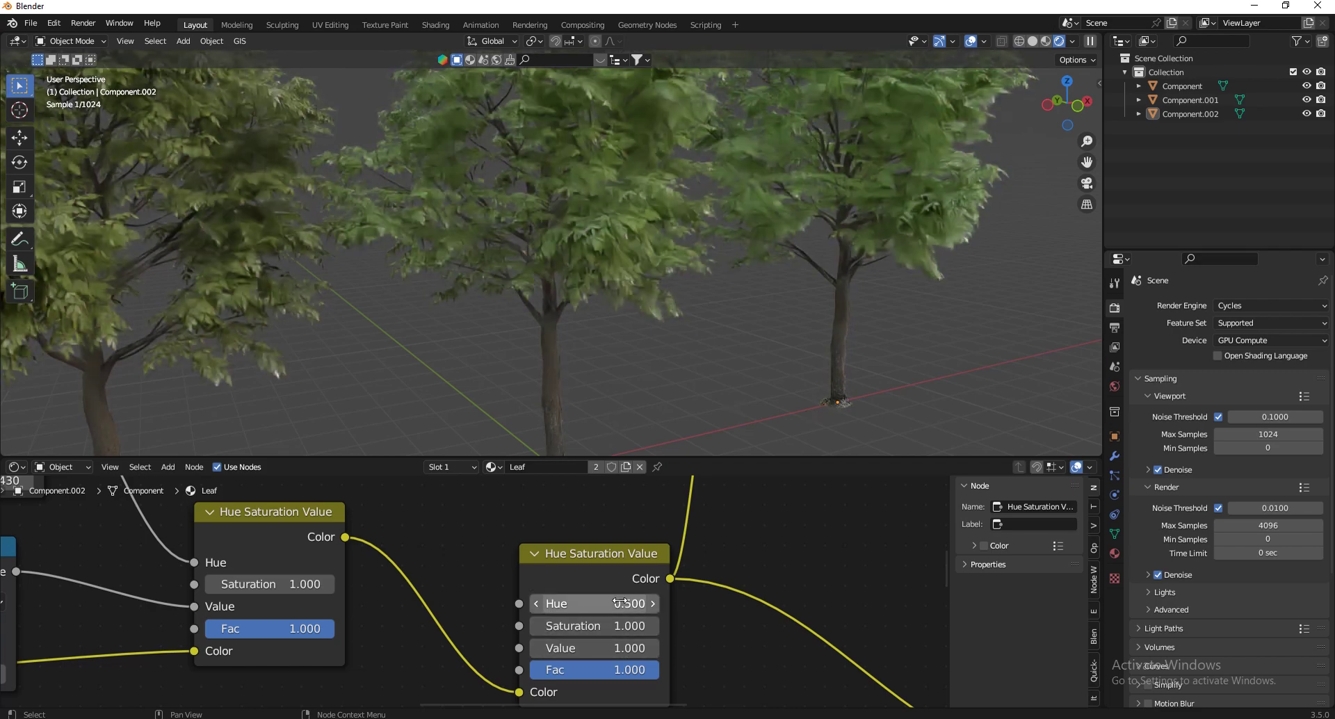
# Combine all nodes of the Leaf material into one node group, and exit to the material's top level
pyautogui.press('Home')
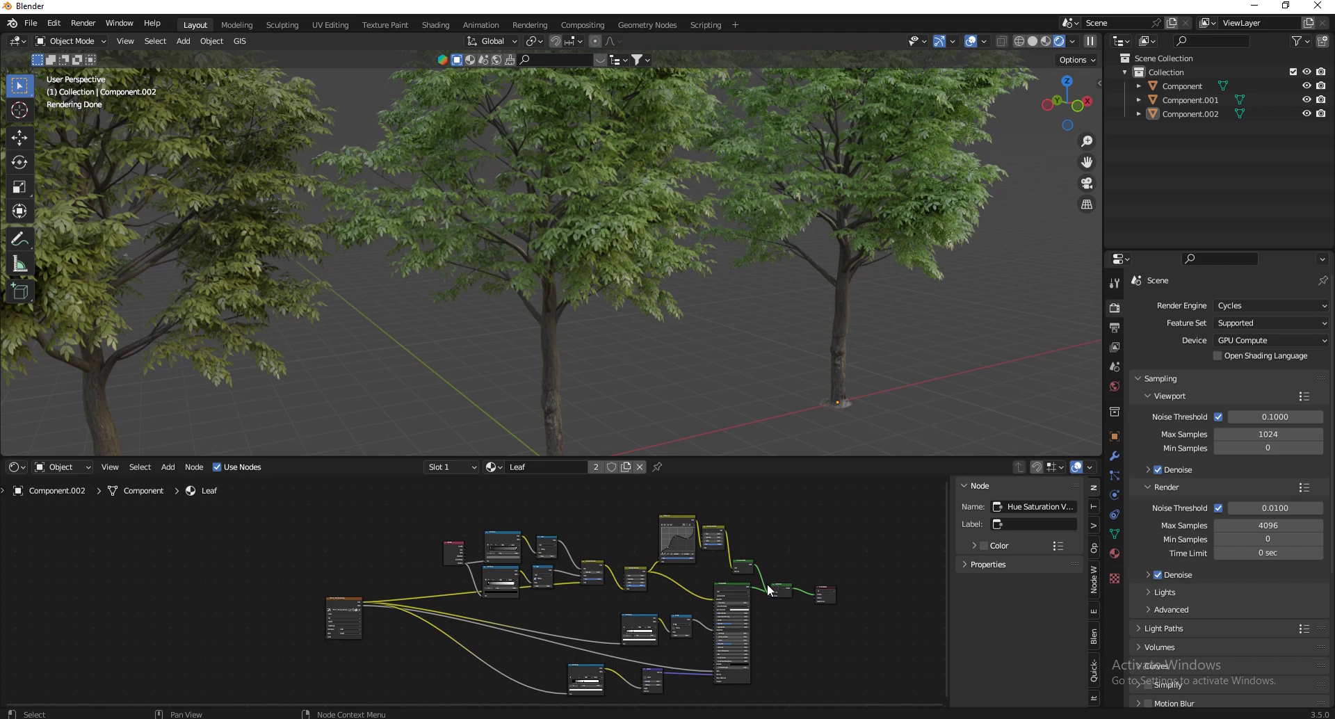
pyautogui.press('a')
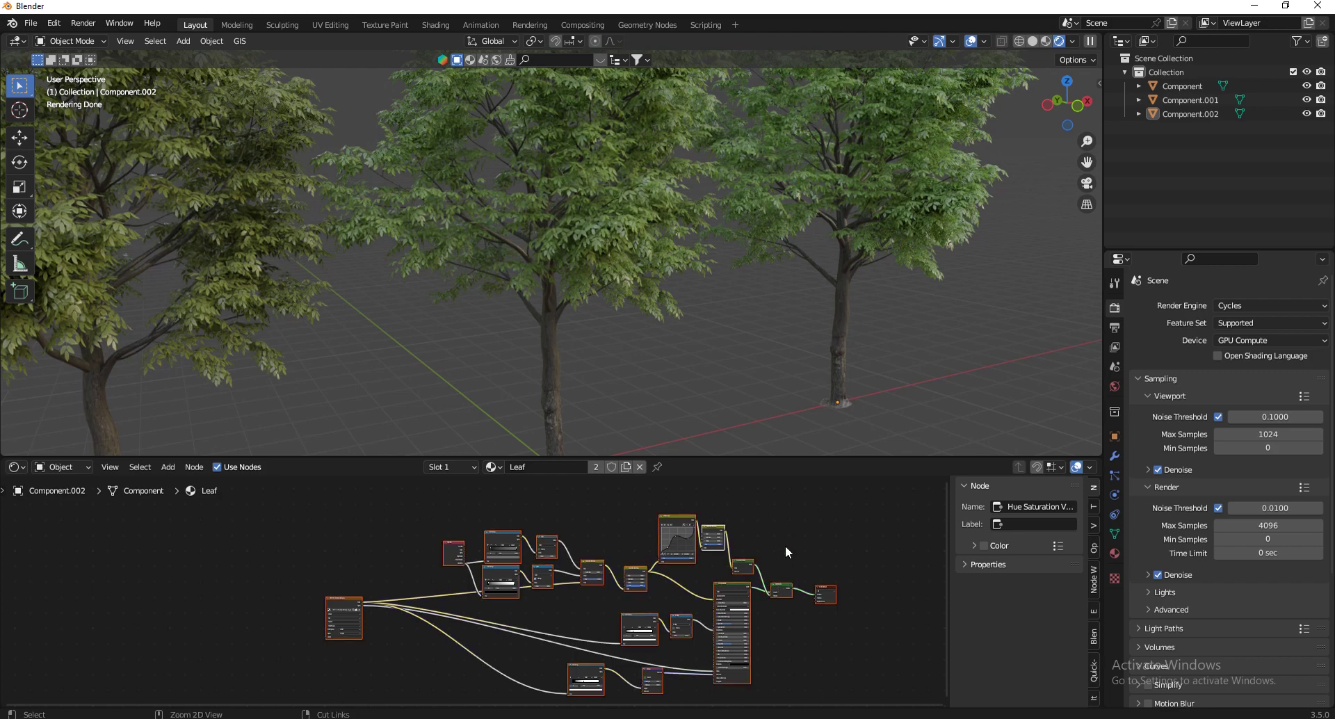
pyautogui.hotkey('ctrl', 'g')
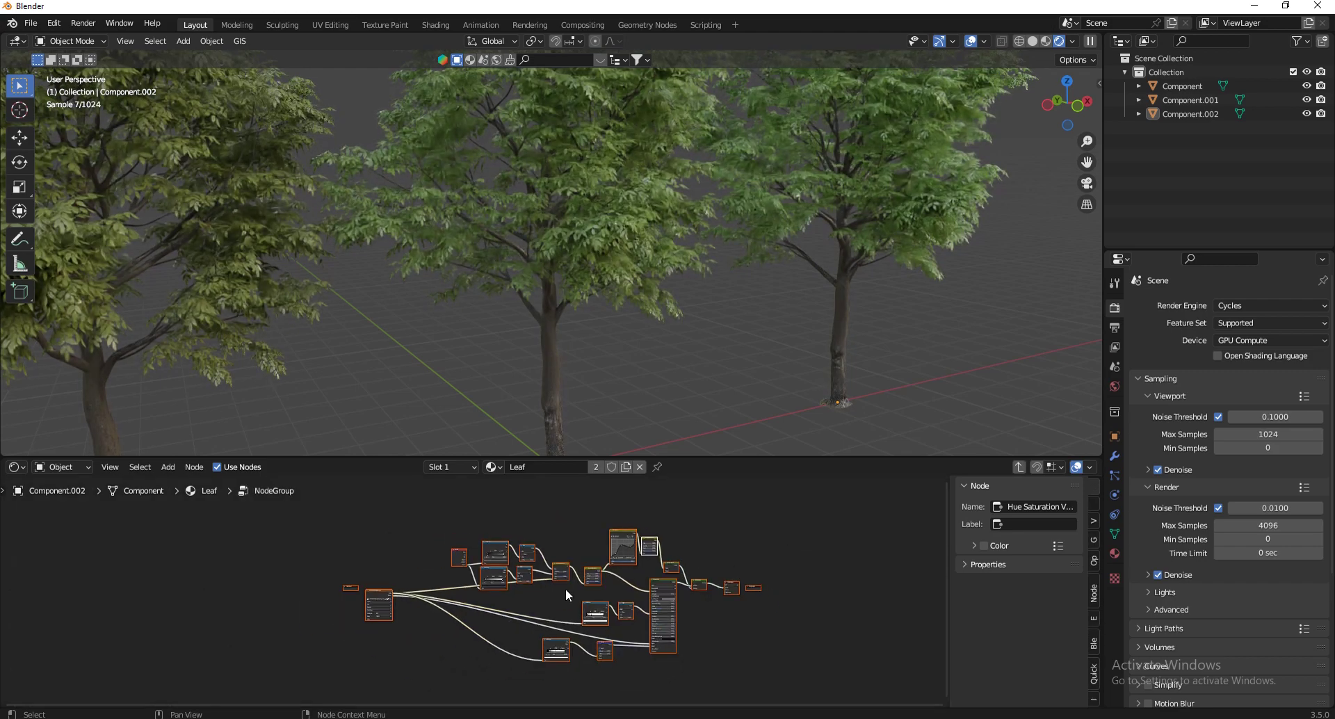
pyautogui.press('Tab')
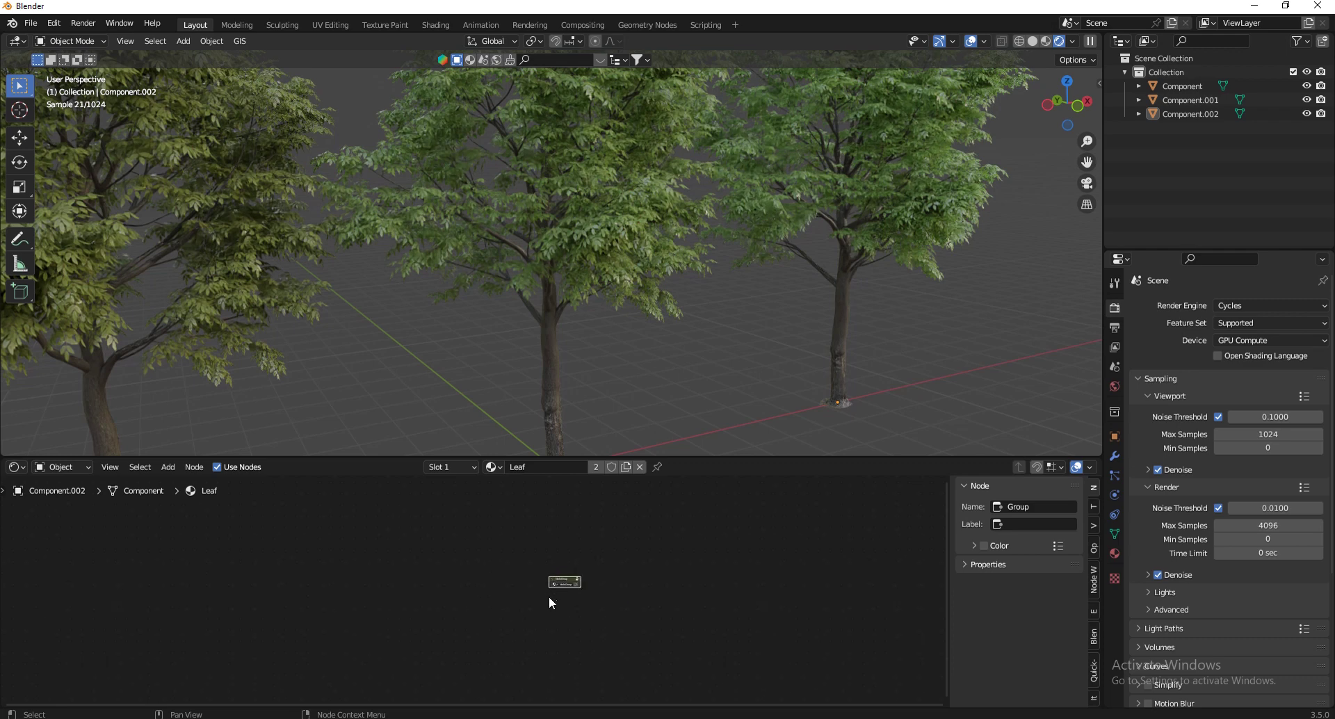
pyautogui.scroll(6, 548, 595)
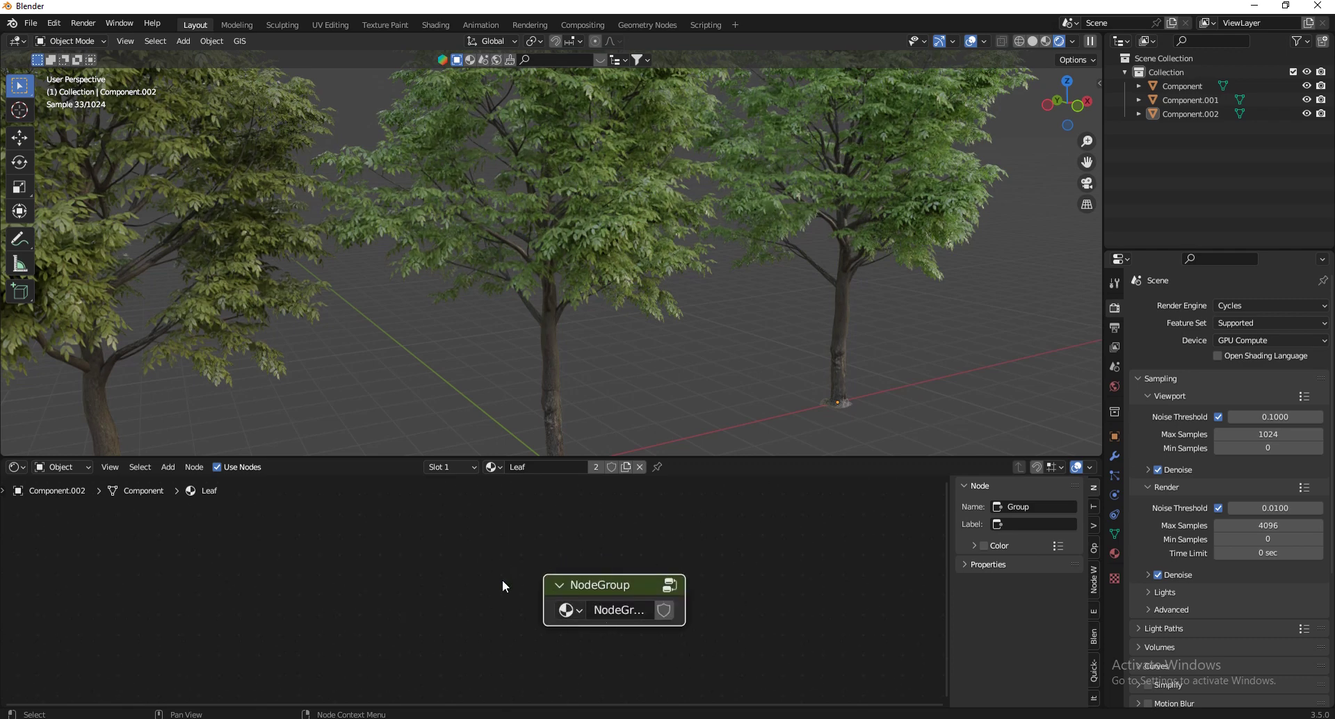
# Reopen the node group for editing, enlarge the node editor, and show the group's input and output settings
pyautogui.press('Tab')
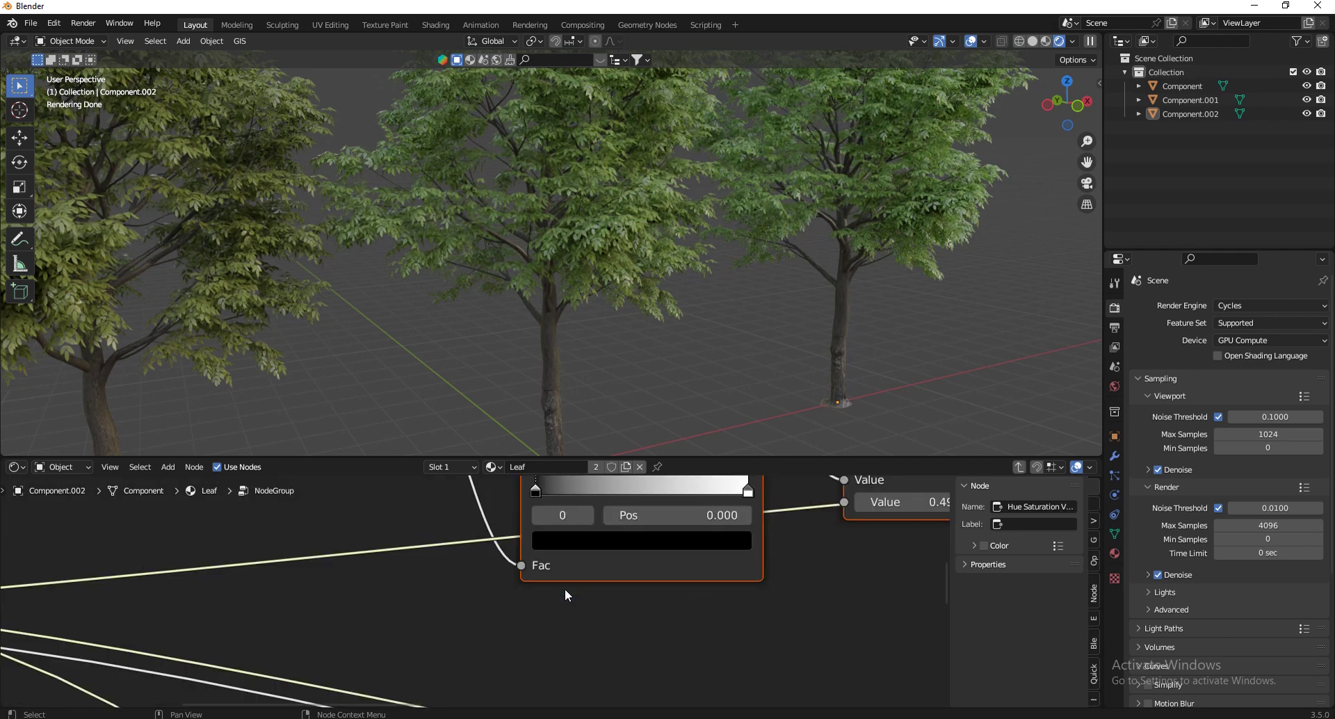
pyautogui.scroll(-5, 691, 600)
pyautogui.scroll(-2, 556, 605)
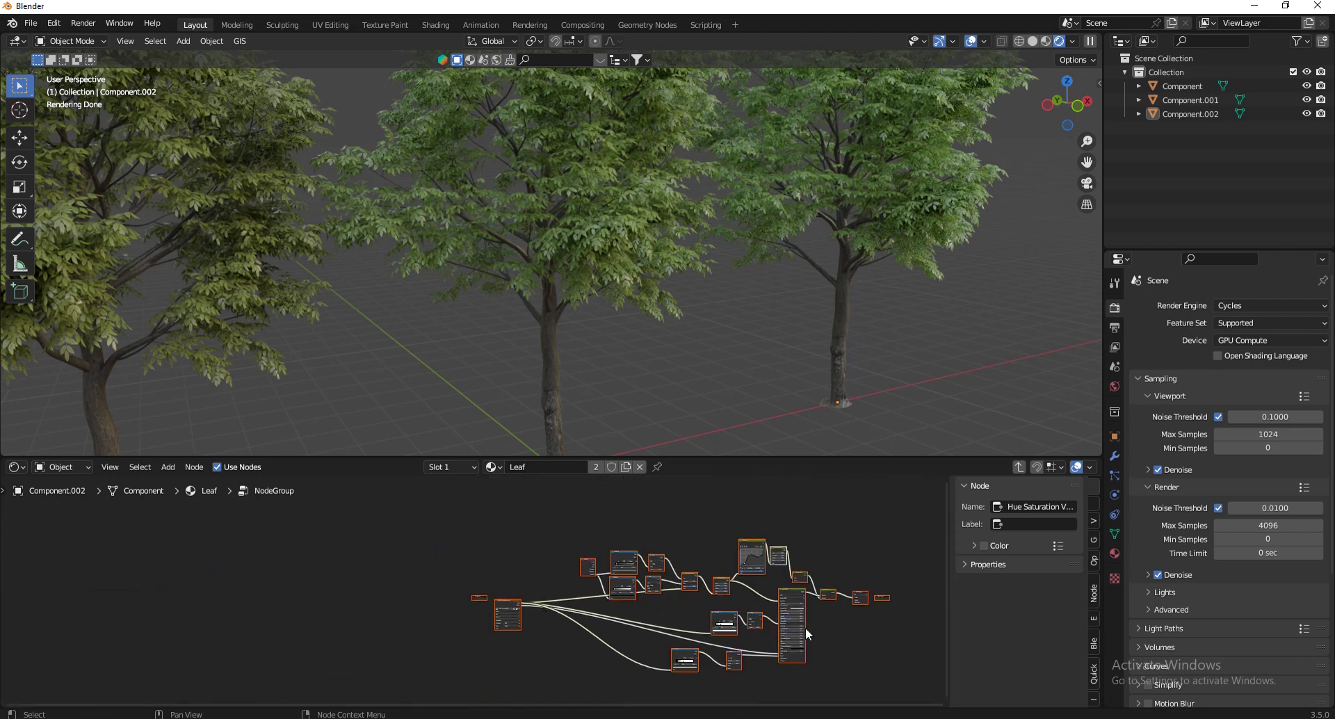
pyautogui.scroll(1, 908, 625)
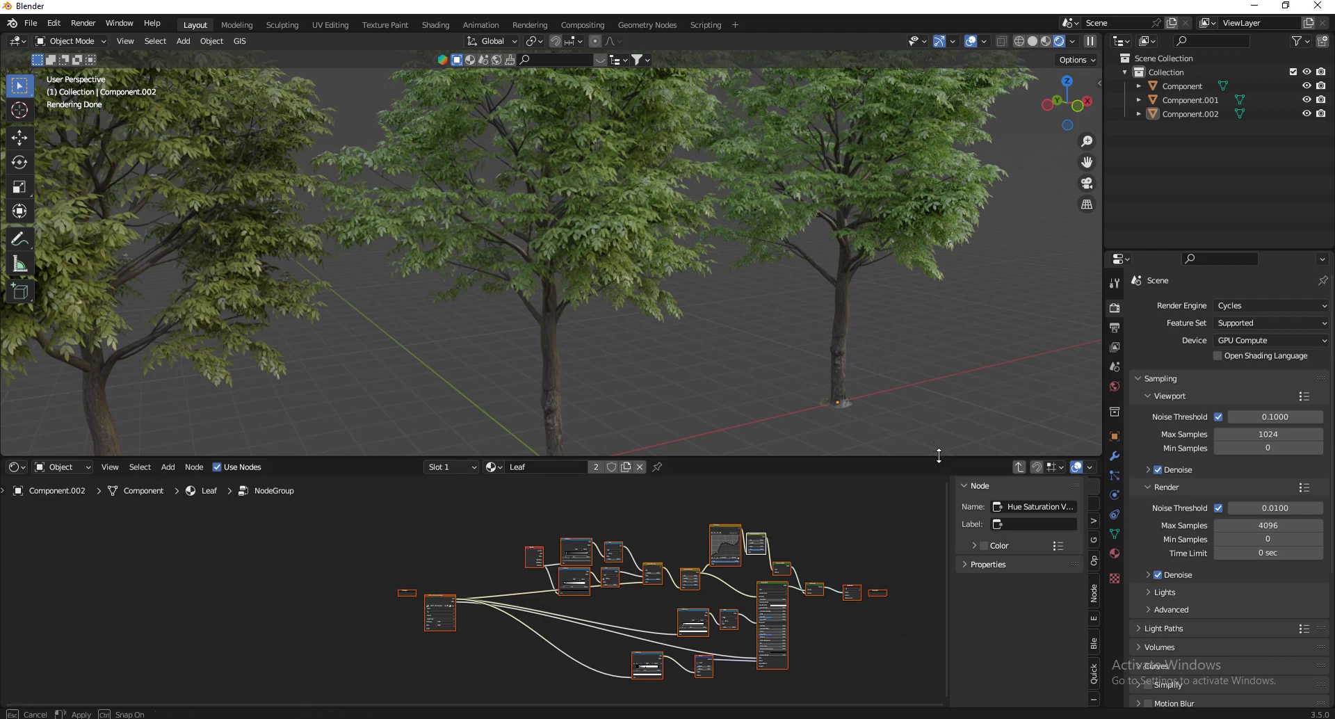
pyautogui.moveTo(940, 459); pyautogui.dragTo(949, 398)
pyautogui.click(1095, 494)
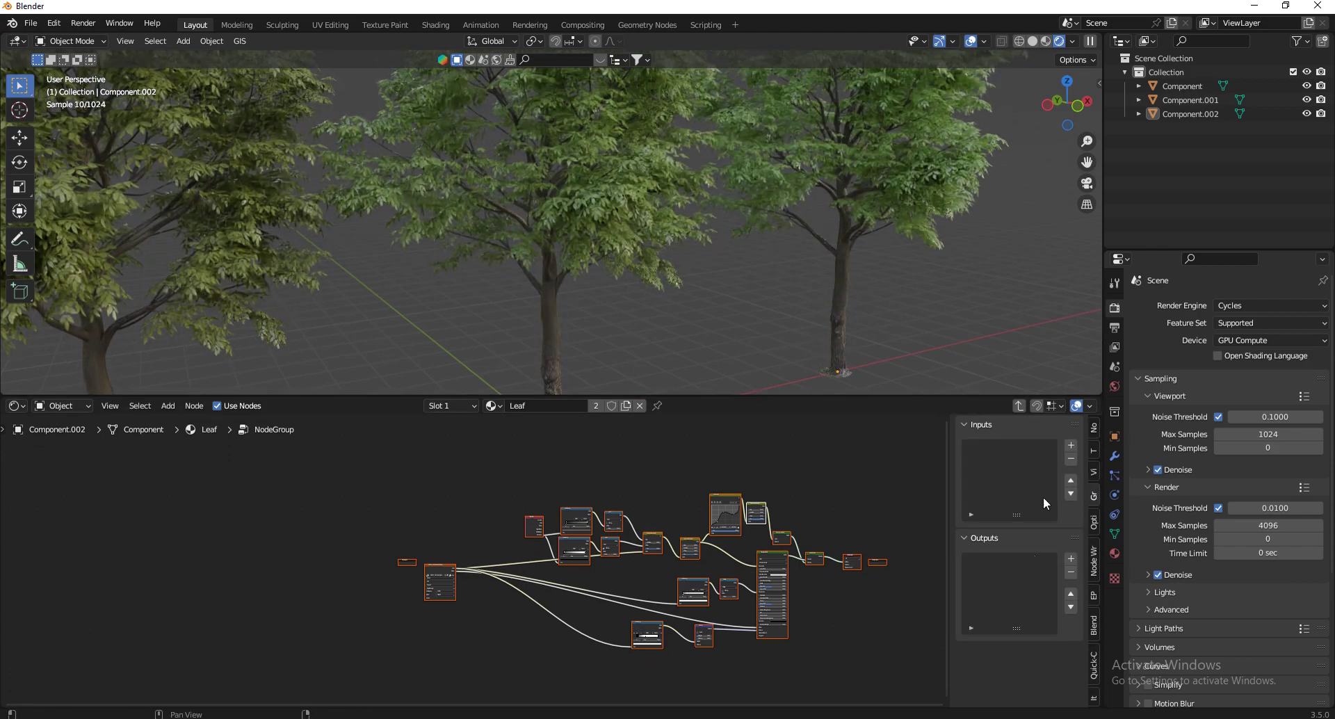
# Add a float input to the node group and name it Hue
pyautogui.scroll(1, 787, 557)
pyautogui.scroll(2, 874, 573)
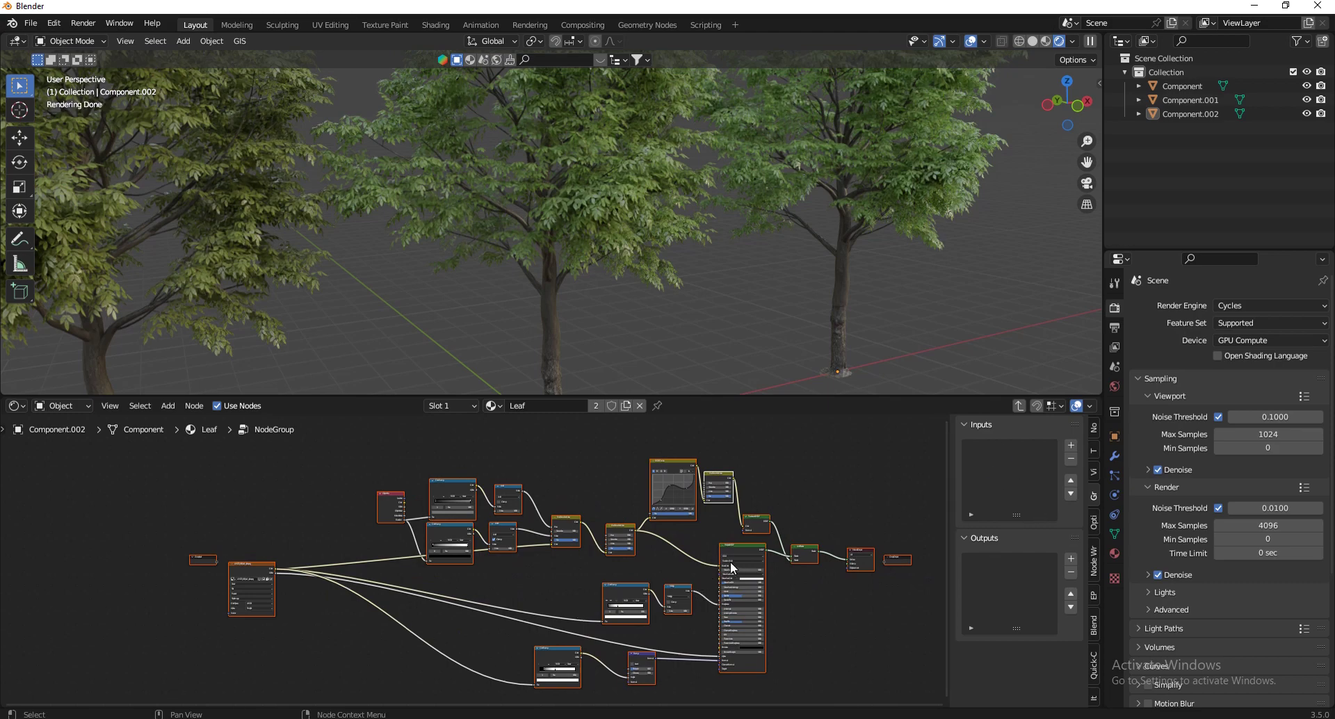
pyautogui.scroll(4, 459, 548)
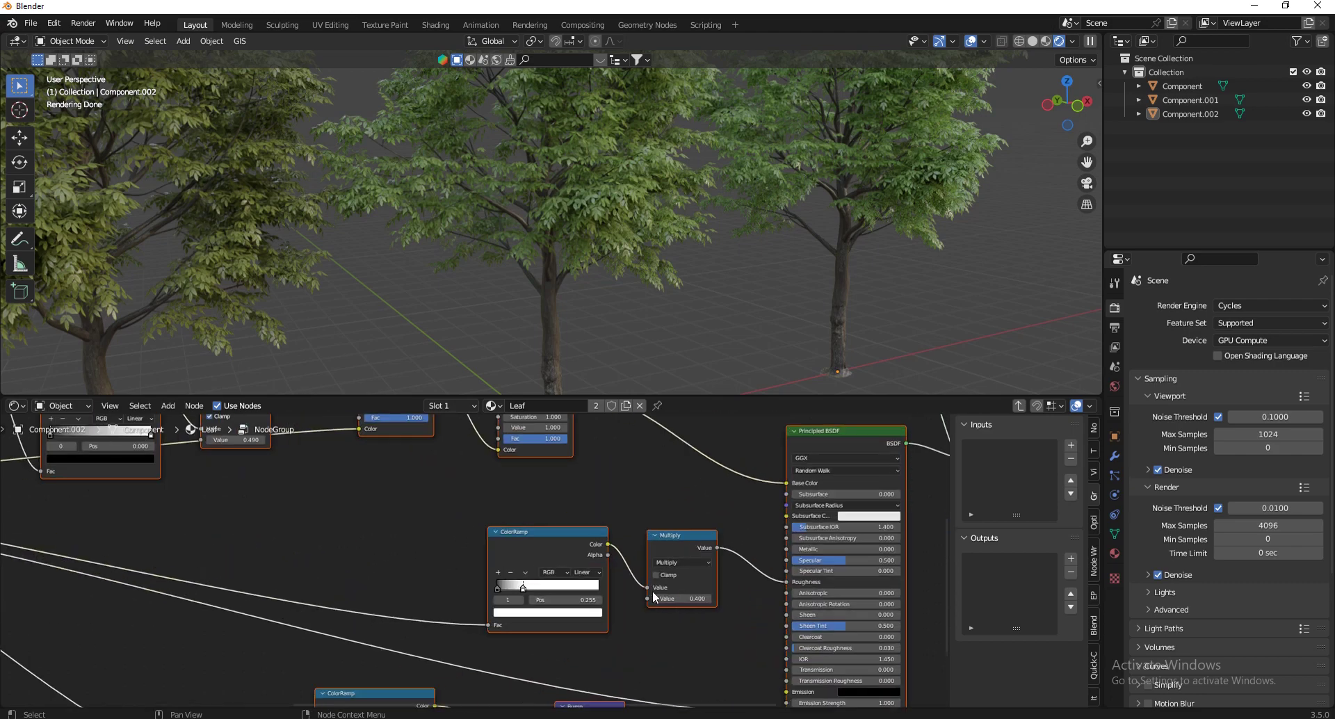
pyautogui.scroll(-2, 652, 590)
pyautogui.scroll(3, 508, 524)
pyautogui.scroll(-5, 600, 508)
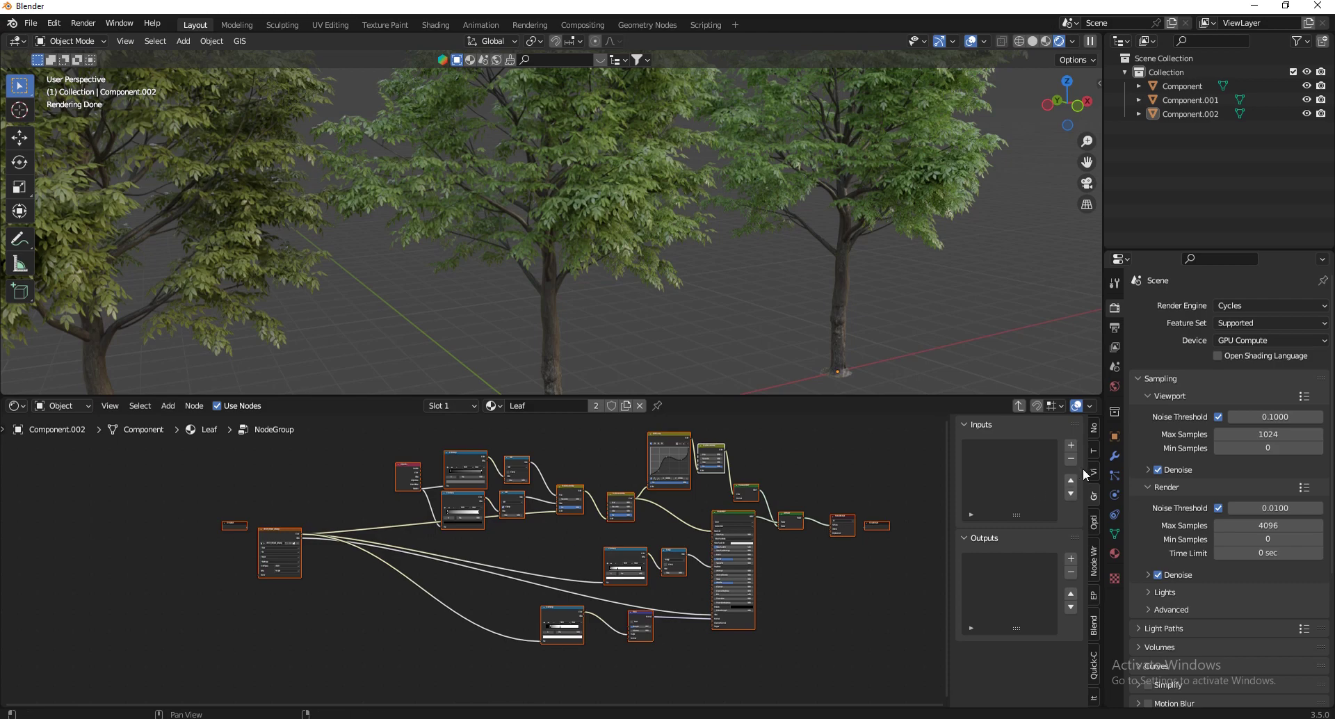
pyautogui.click(1070, 445)
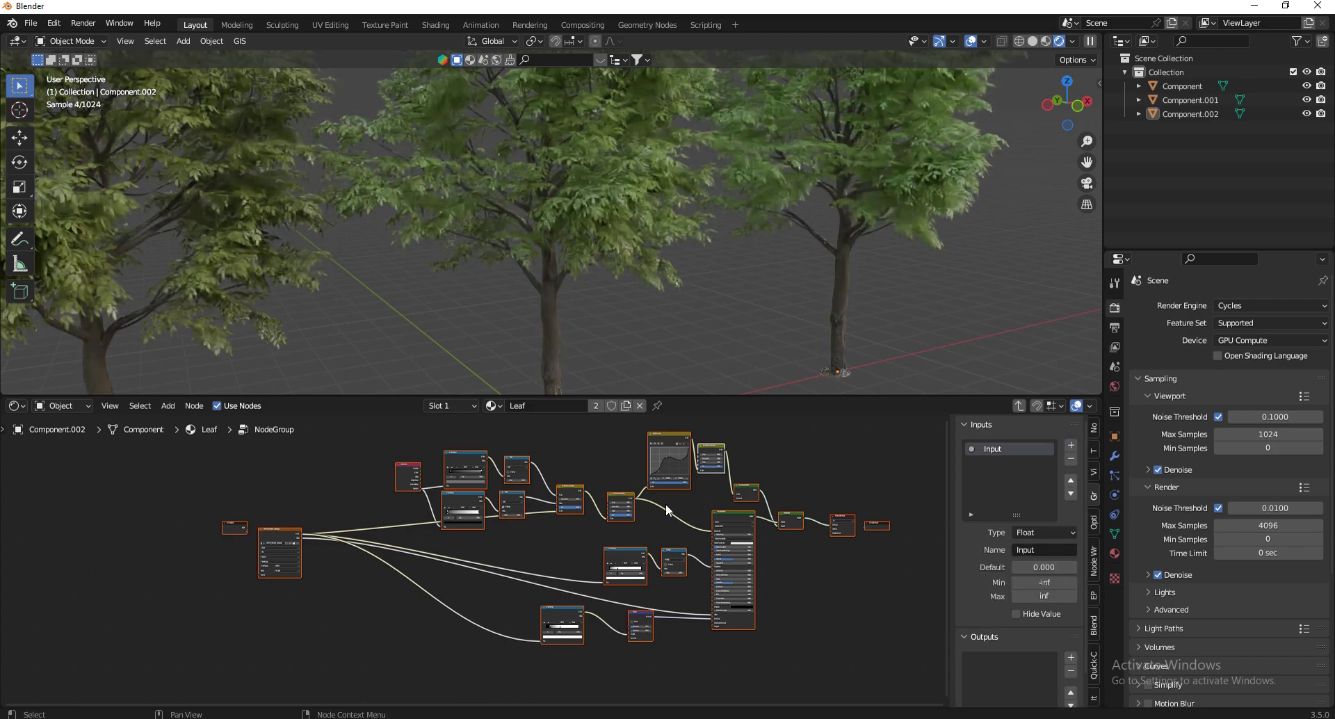
pyautogui.scroll(4, 664, 487)
pyautogui.scroll(4, 557, 520)
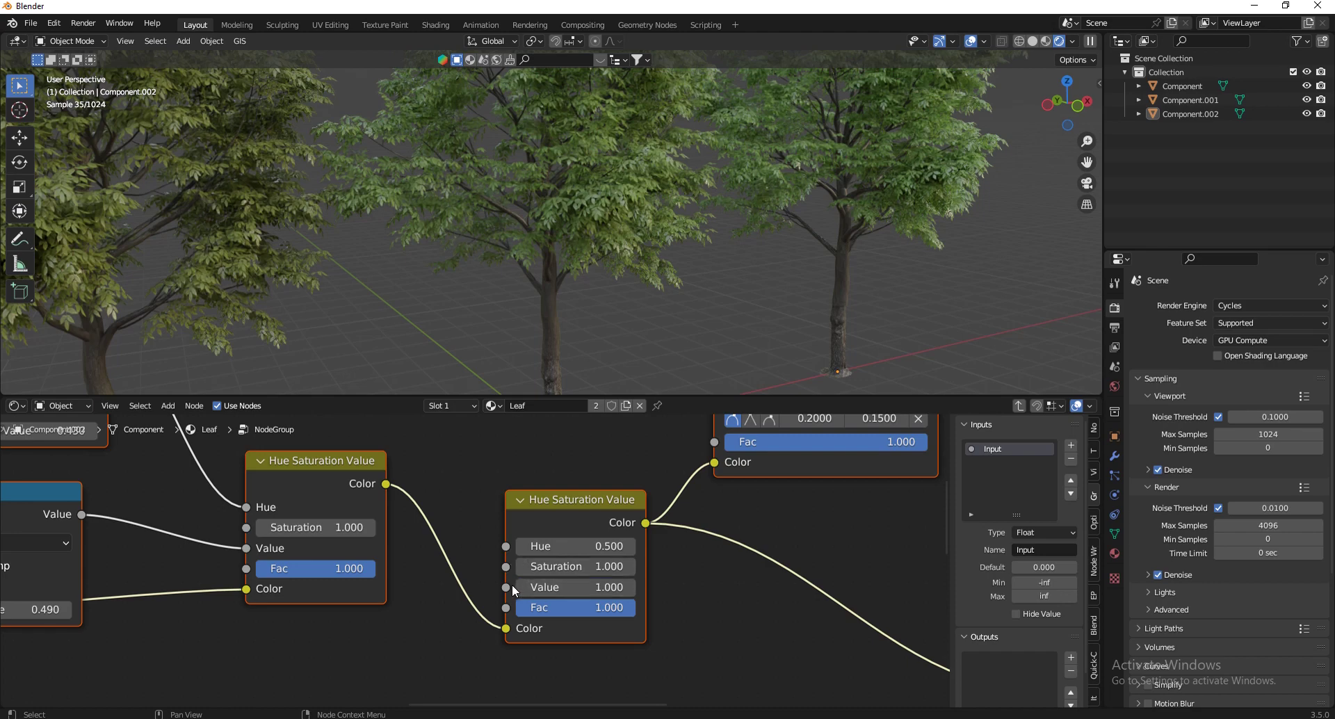
pyautogui.scroll(-4, 514, 584)
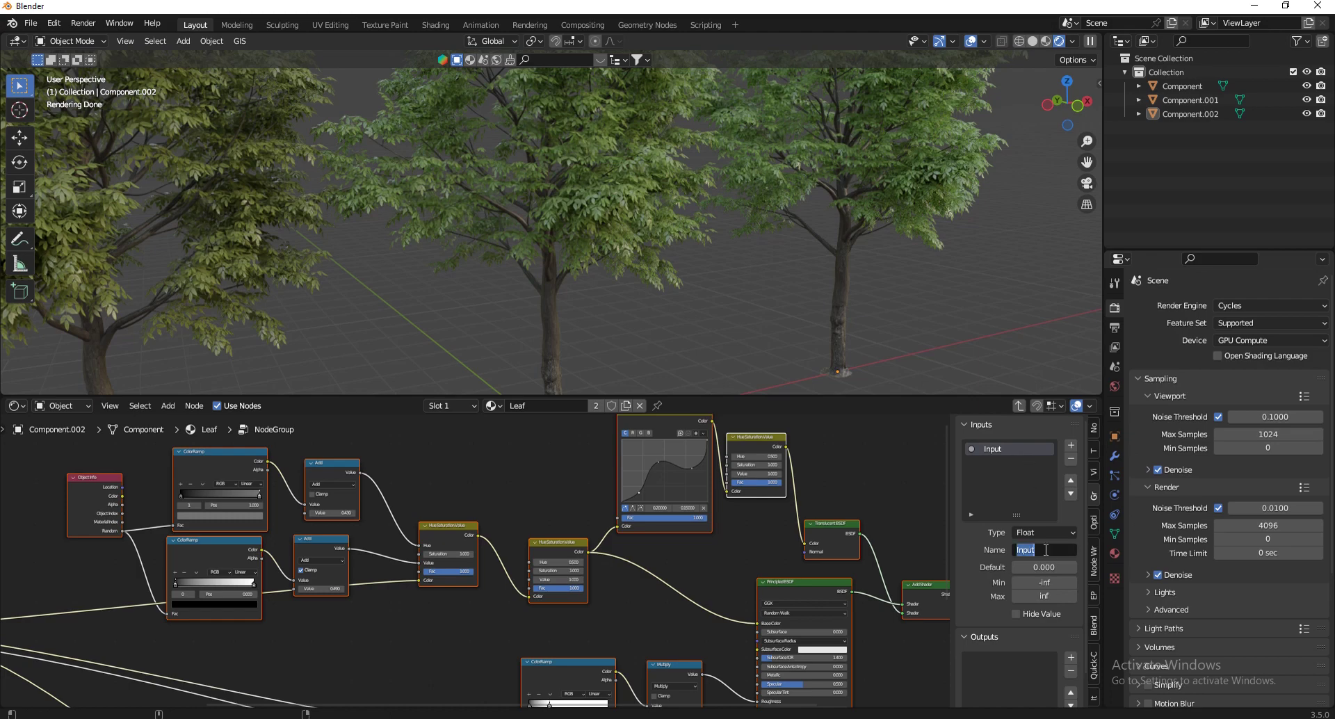
pyautogui.write('H')
pyautogui.write('Hue')
# Set the Hue group input's minimum to 0, maximum to 1 and default to 0.5
pyautogui.doubleClick(1034, 583)
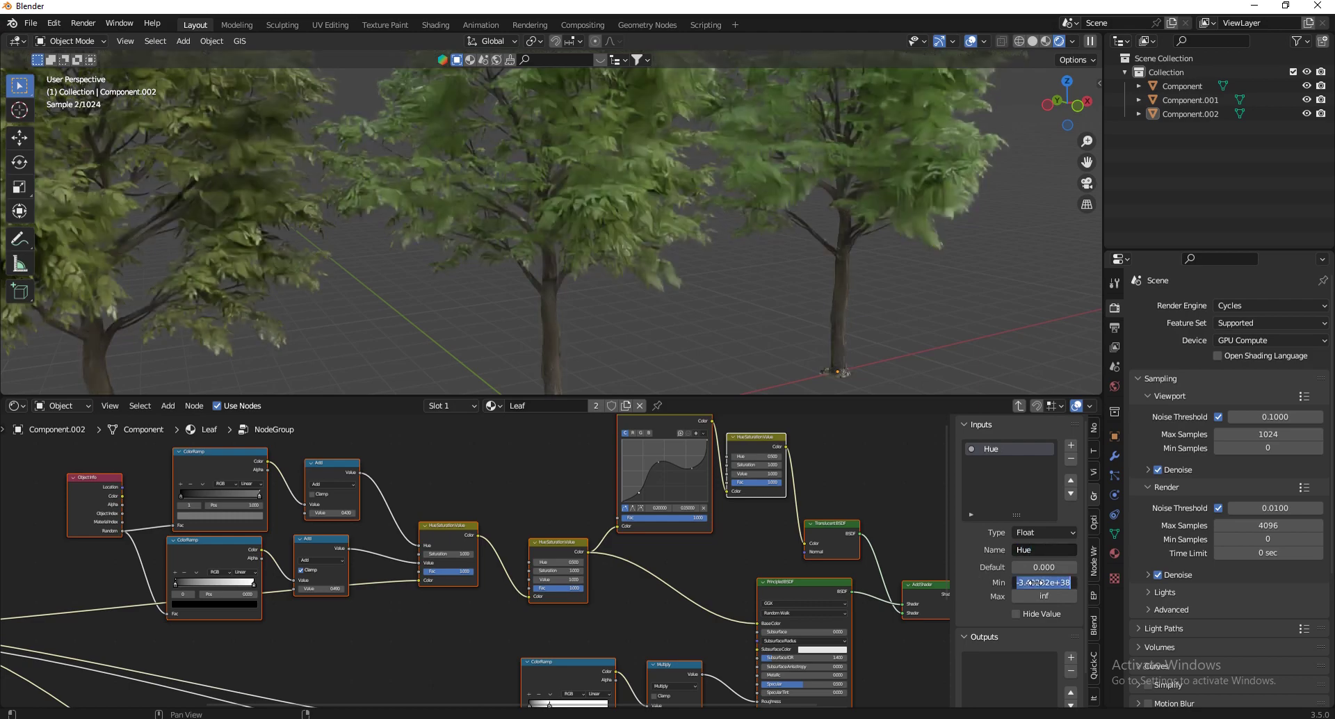
pyautogui.write('0')
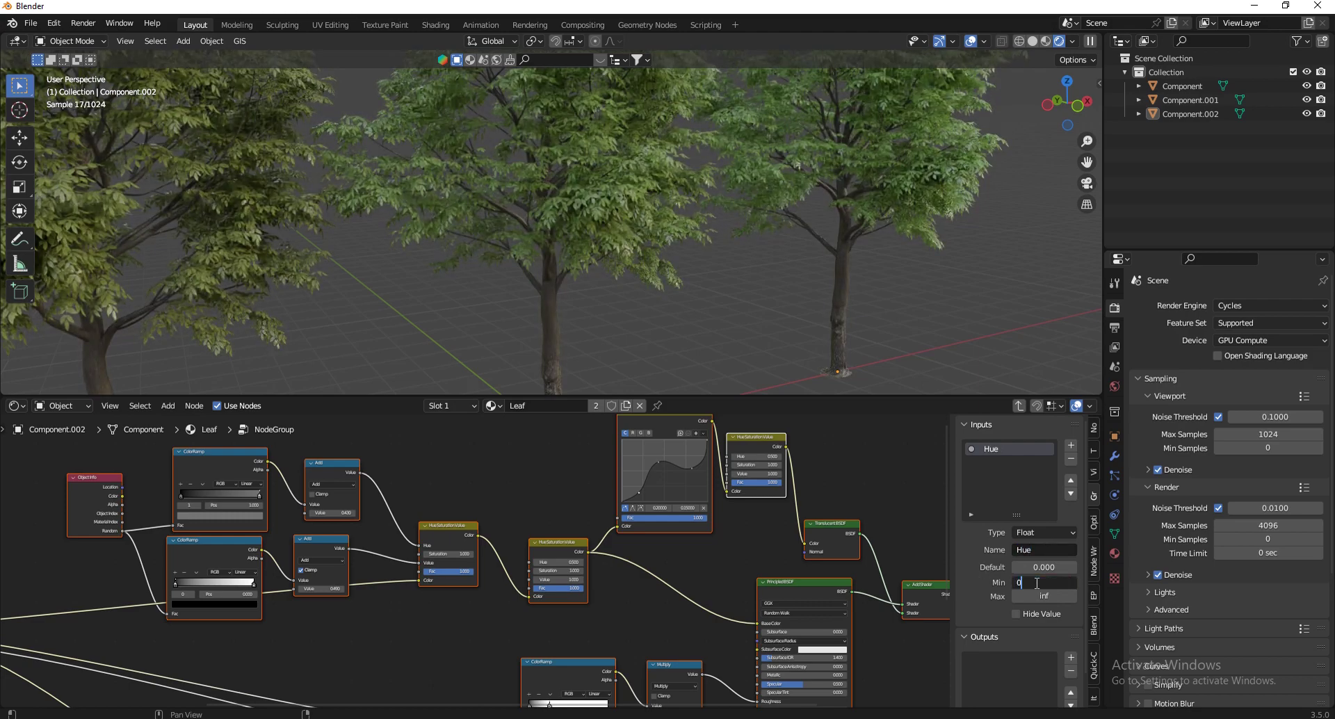
pyautogui.press('Return')
pyautogui.doubleClick(1035, 596)
pyautogui.write('1')
pyautogui.press('Return')
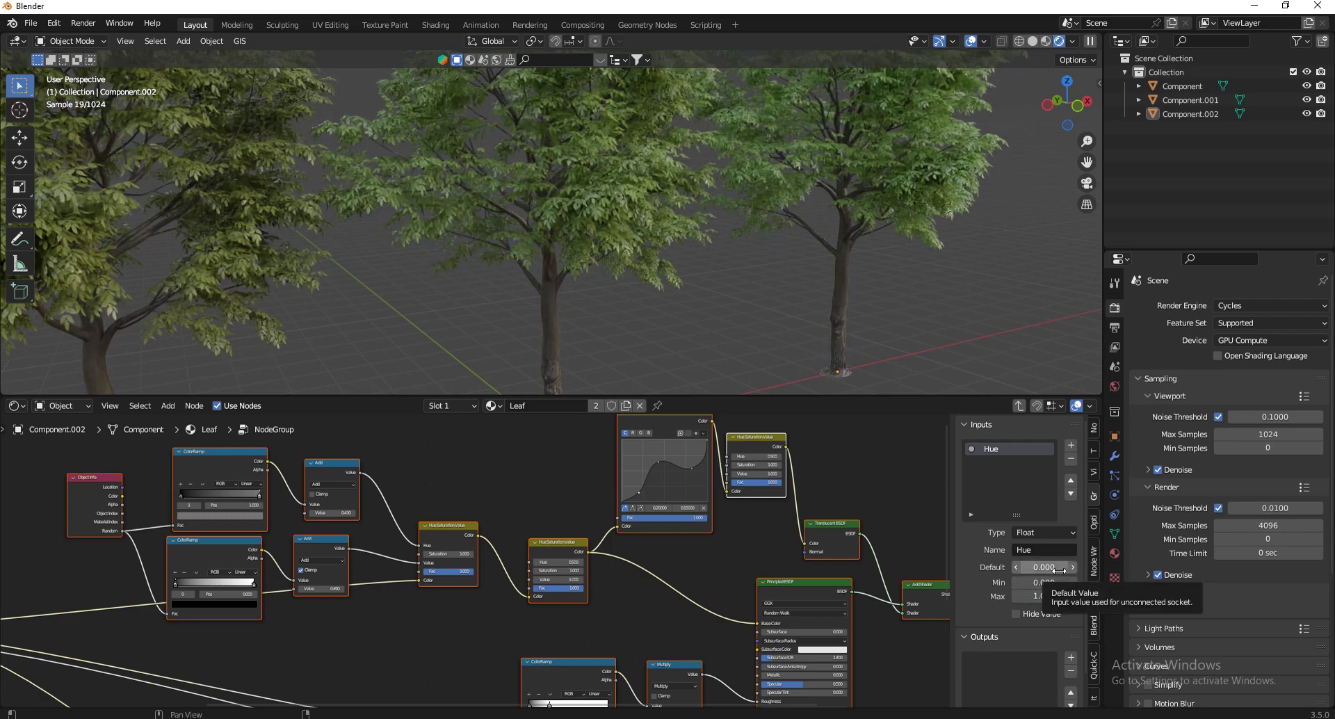
pyautogui.doubleClick(1043, 567)
pyautogui.write('0.5')
pyautogui.press('Return')
# Connect the Group Input's Hue socket to the Hue input of the duplicated Hue Saturation Value node
pyautogui.scroll(5, 564, 566)
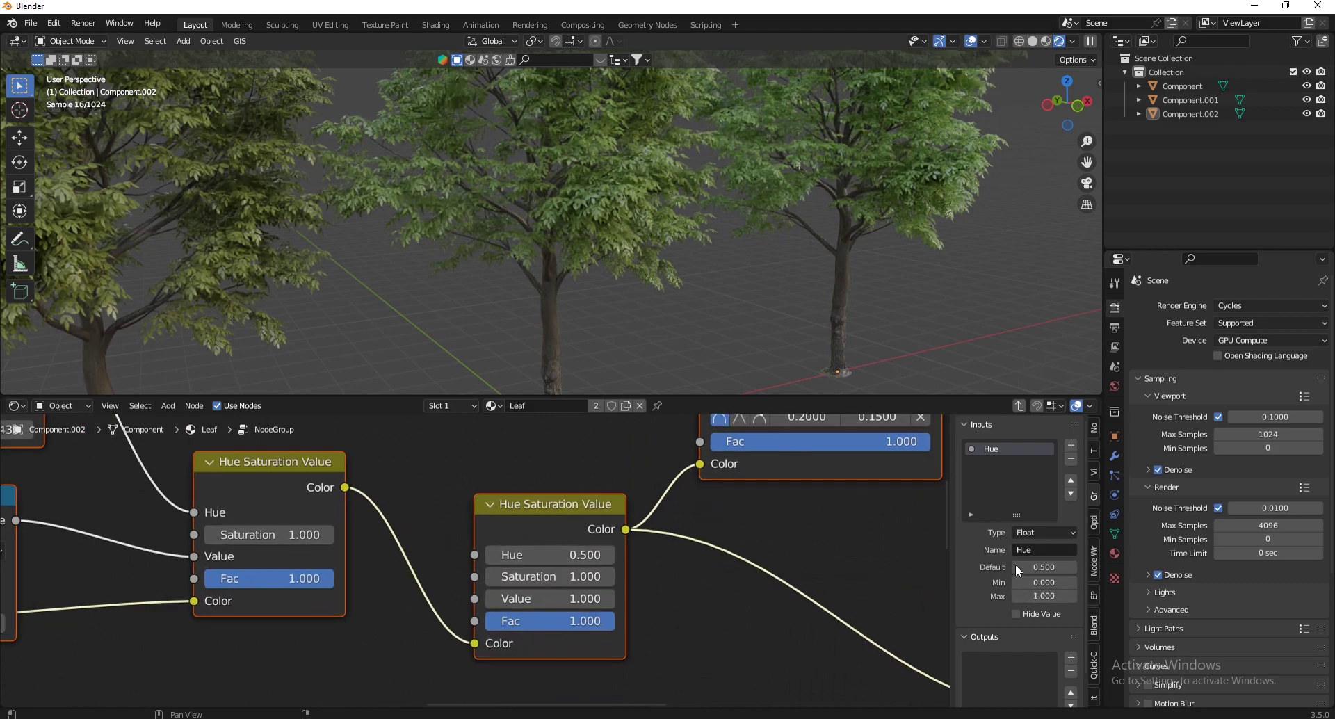
pyautogui.scroll(-2, 660, 520)
pyautogui.scroll(-3, 548, 545)
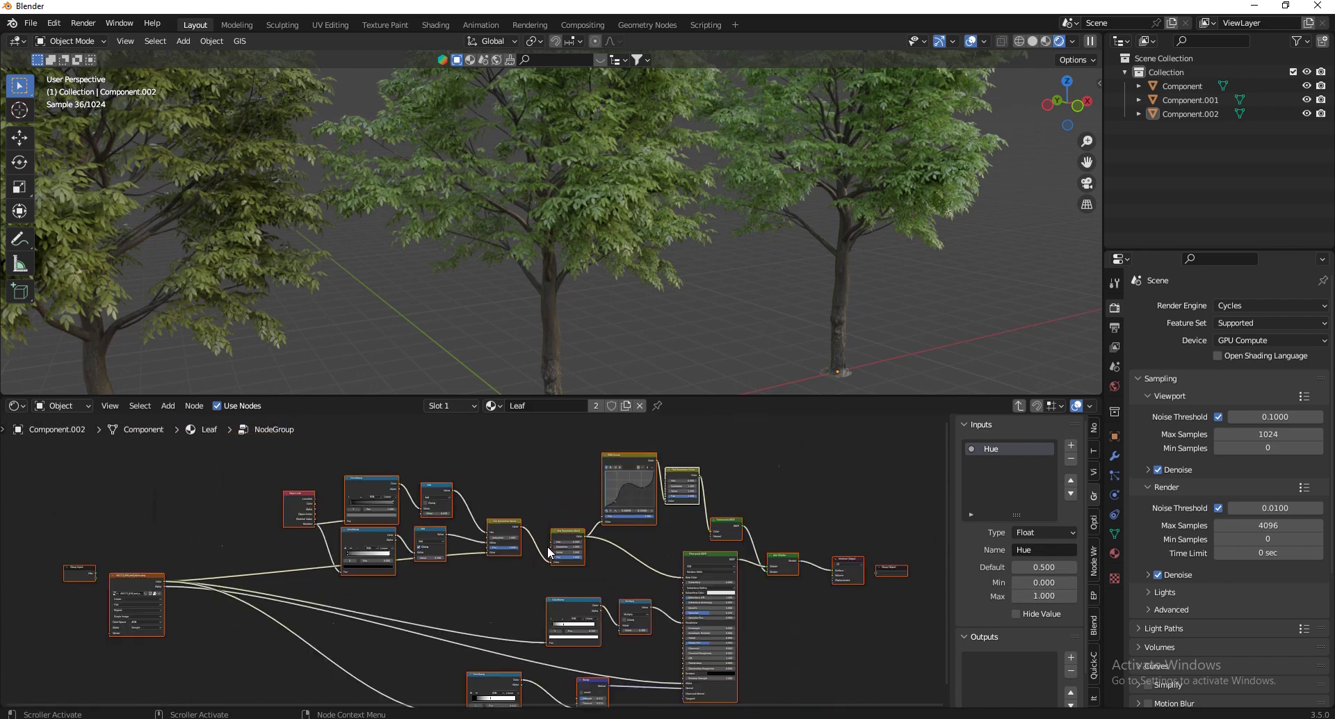
pyautogui.scroll(5, 124, 568)
pyautogui.scroll(5, 139, 576)
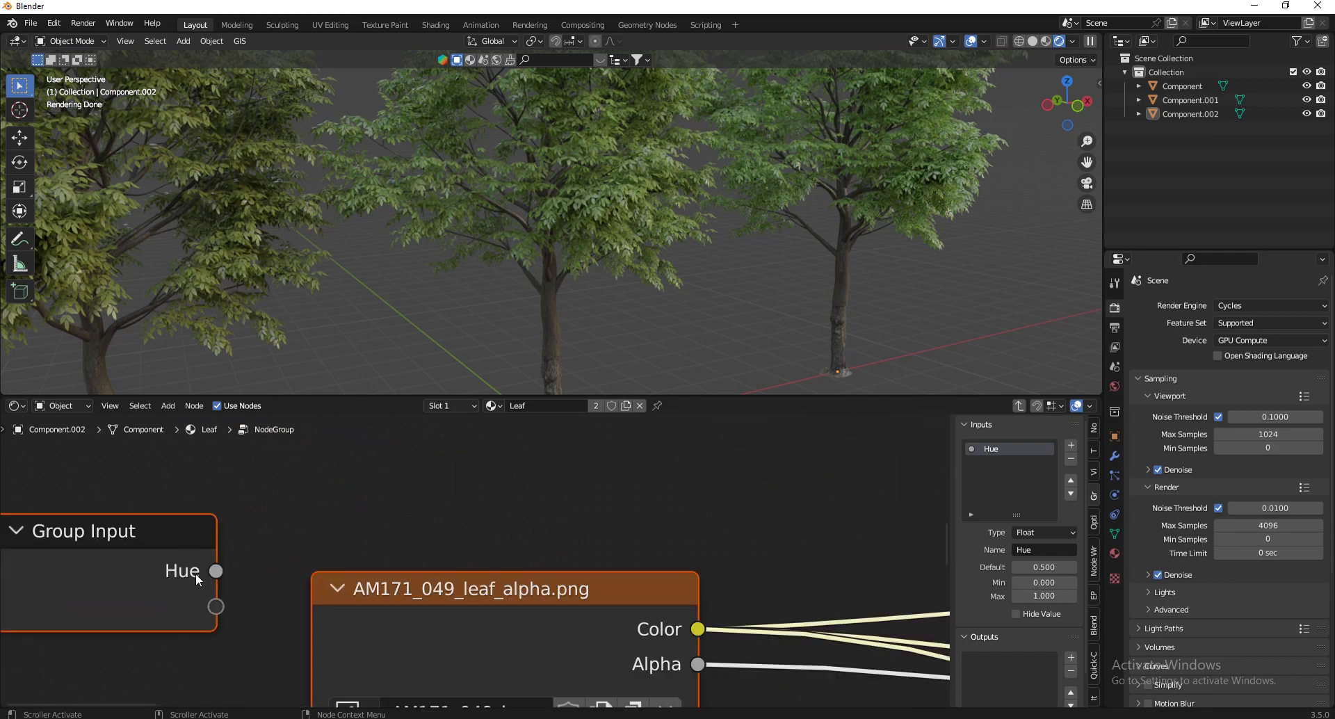
pyautogui.scroll(-2, 208, 566)
pyautogui.scroll(-5, 111, 583)
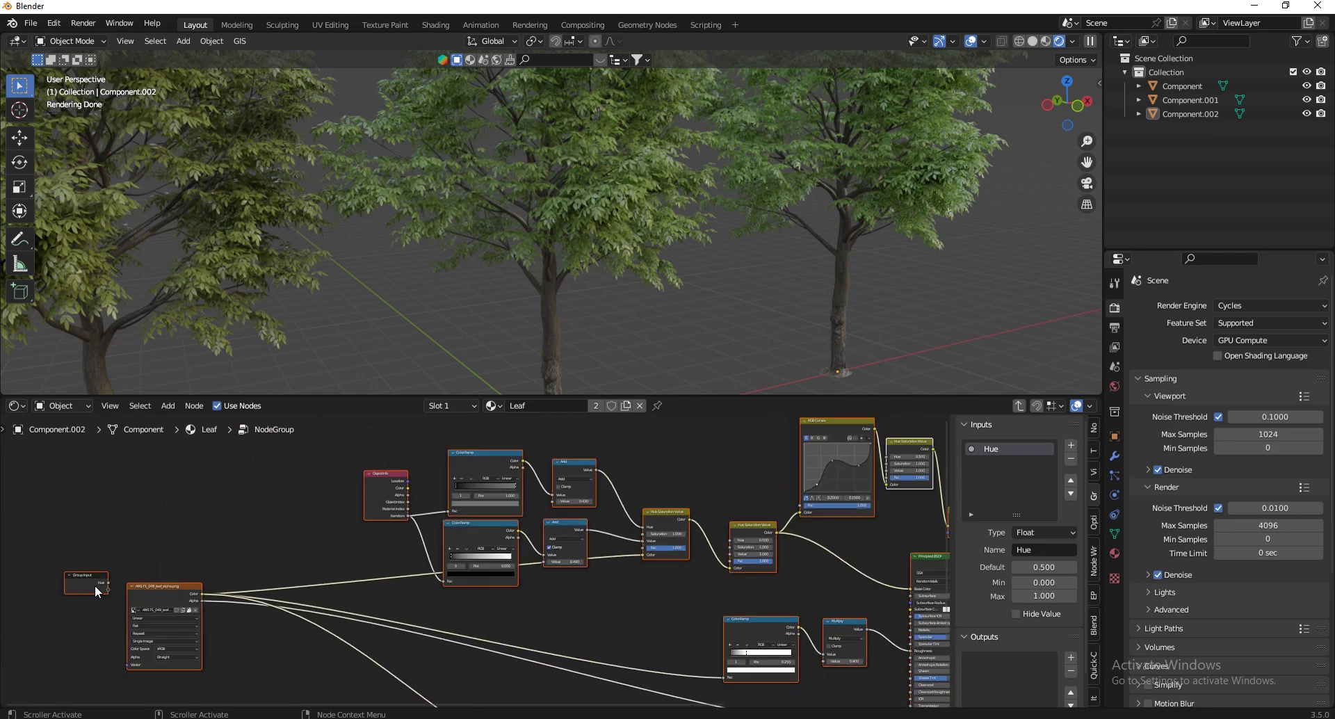
pyautogui.moveTo(106, 586); pyautogui.dragTo(733, 549)
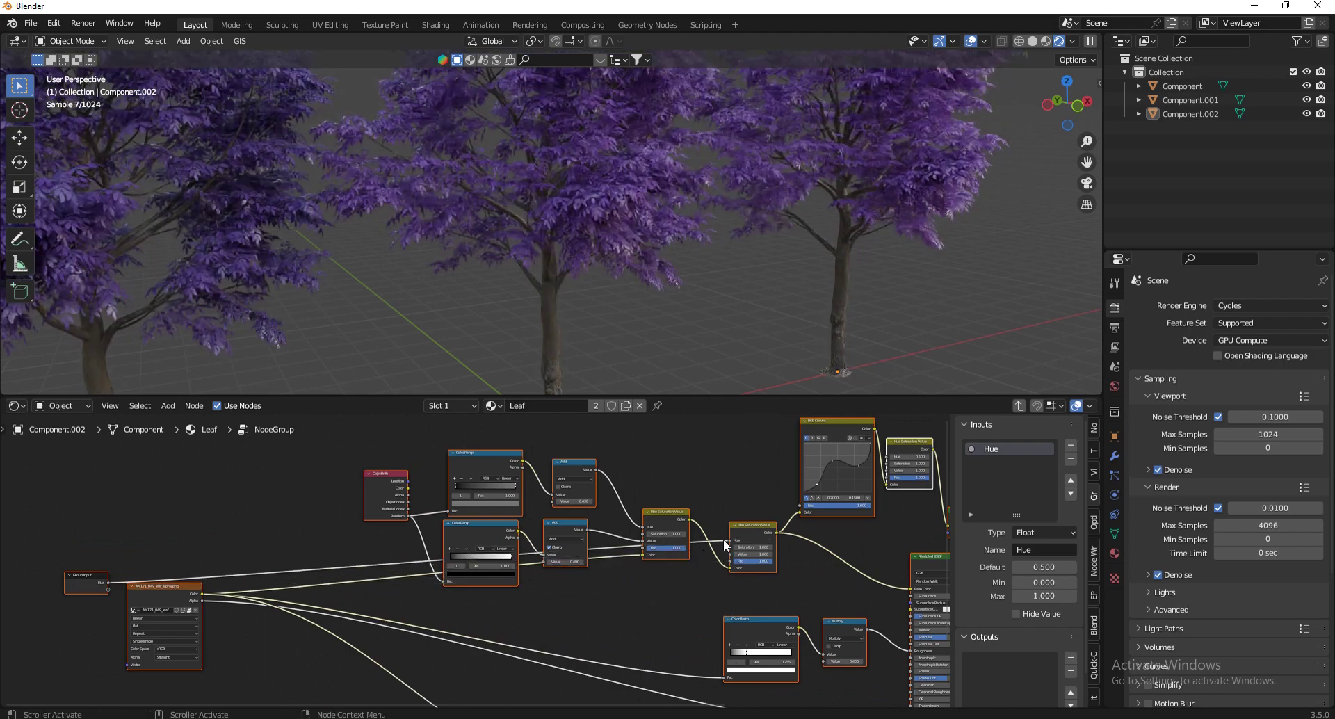
# Exit the node group and set the group node's Hue to 0.5
pyautogui.press('Tab')
pyautogui.scroll(7, 575, 582)
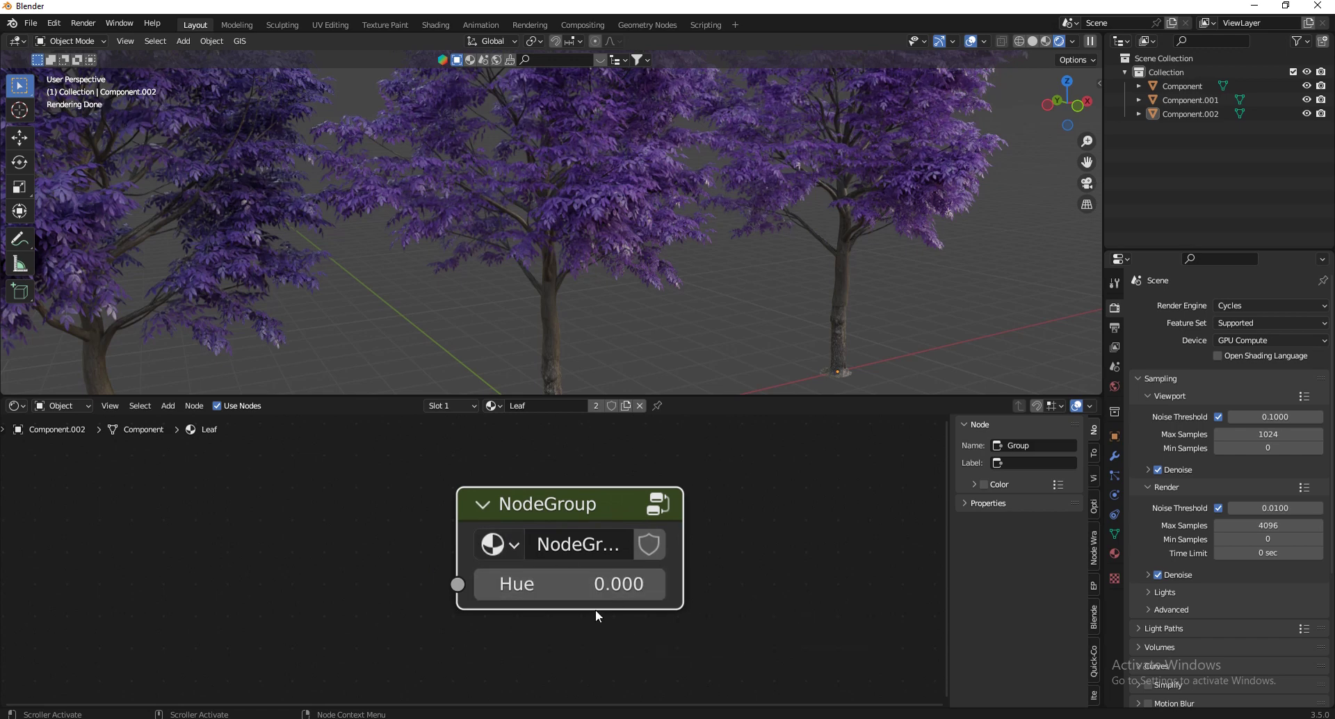
pyautogui.click(566, 574)
pyautogui.write('.5')
pyautogui.press('Return')
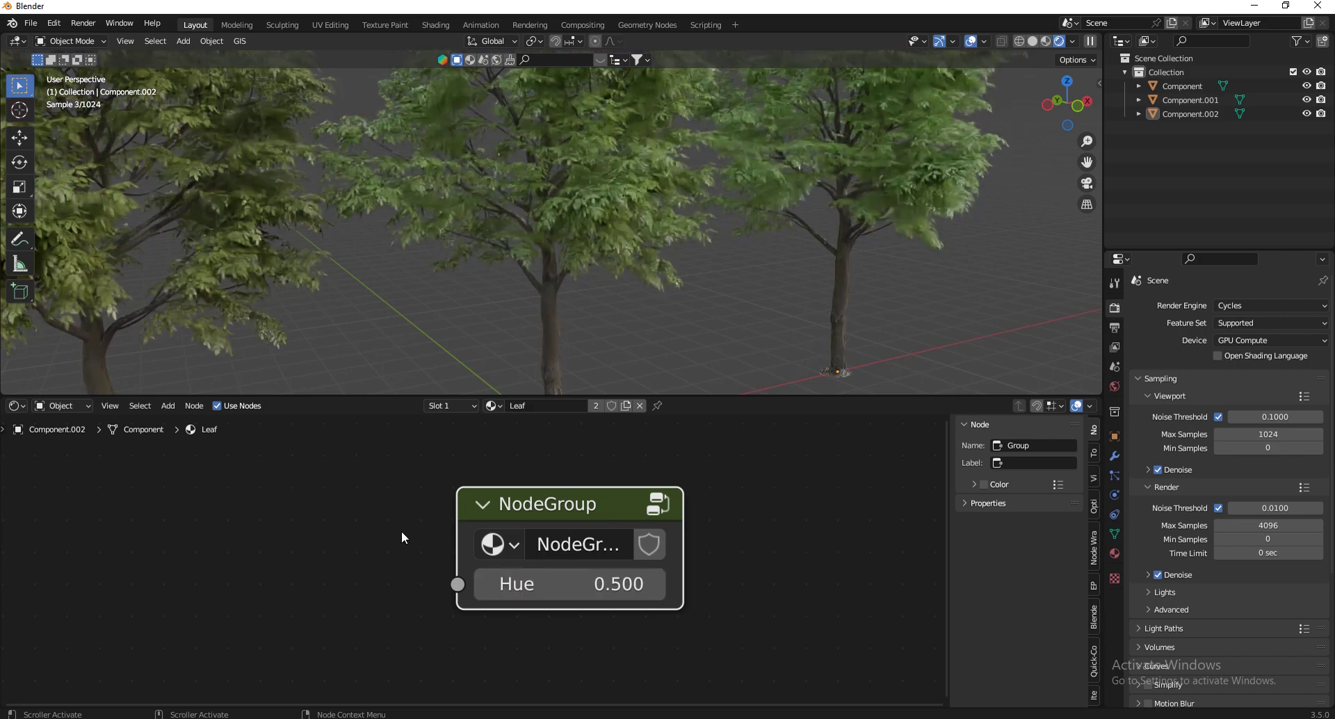
# Reopen the node group for editing and add a second input named Saturation
pyautogui.press('Tab')
pyautogui.scroll(-5, 579, 511)
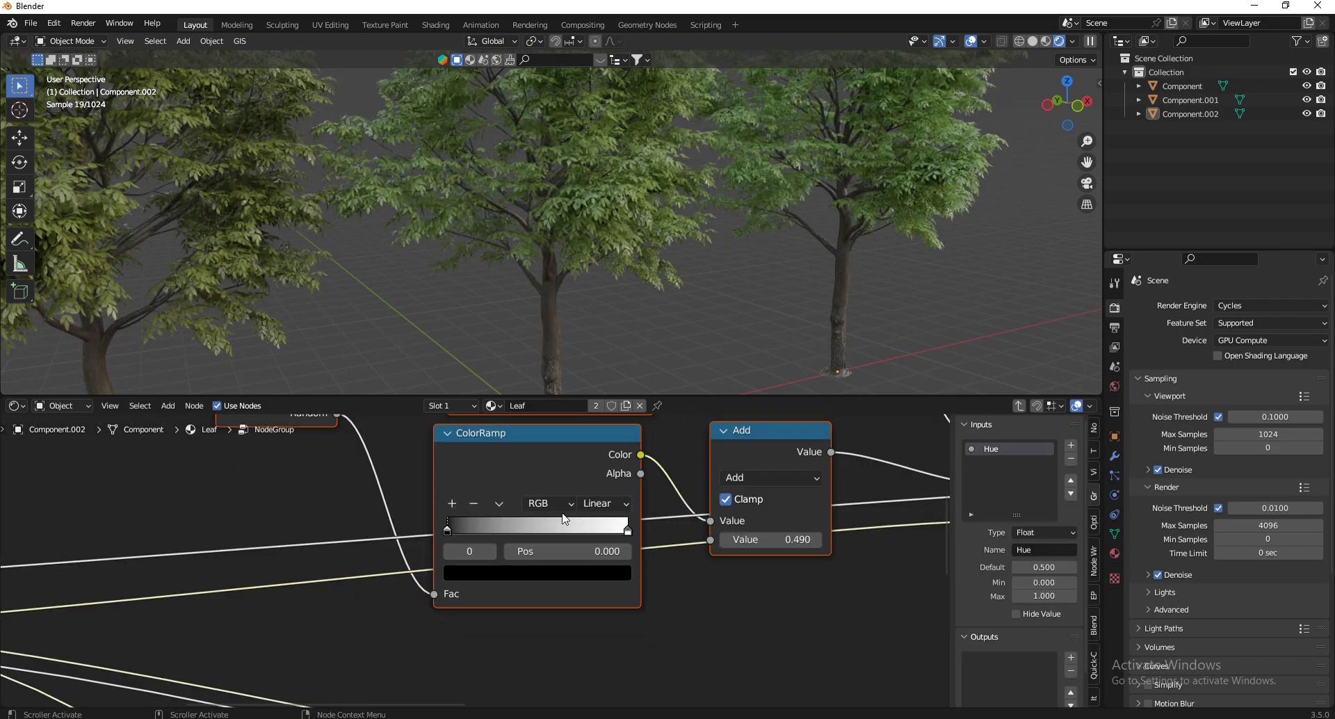
pyautogui.scroll(-2, 949, 486)
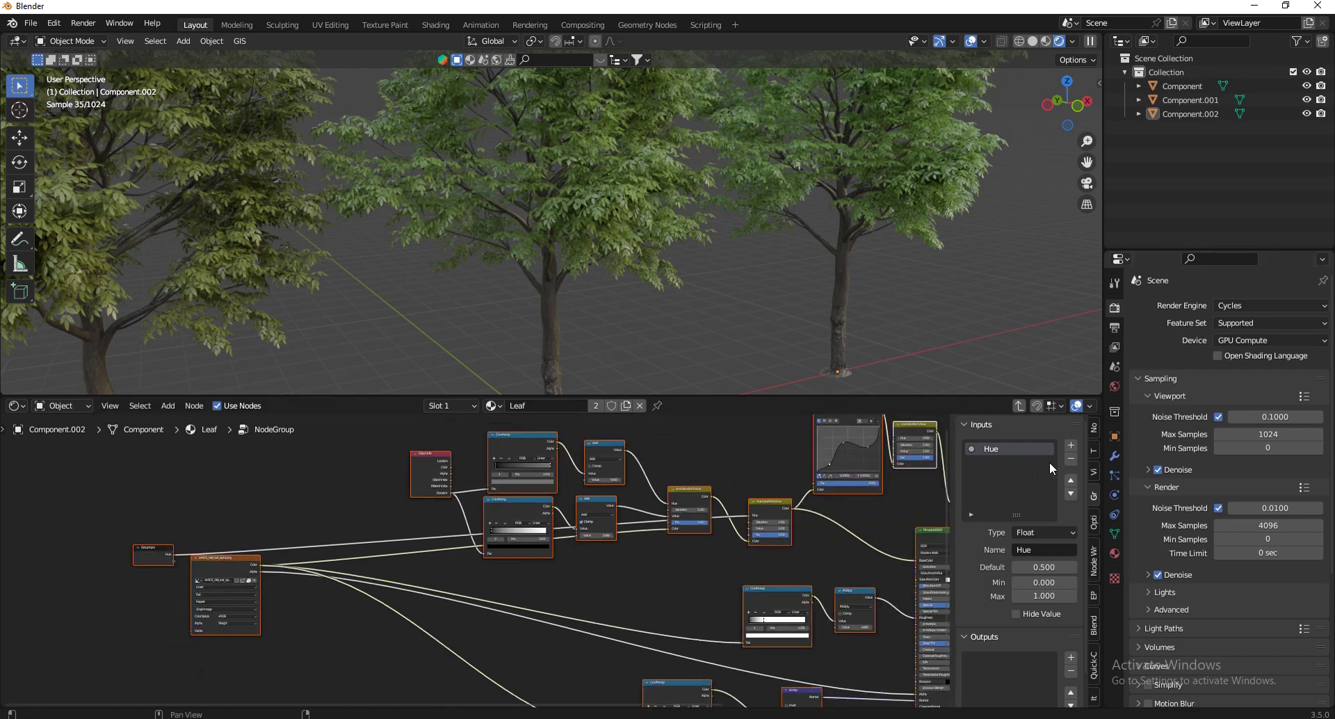
pyautogui.click(1071, 445)
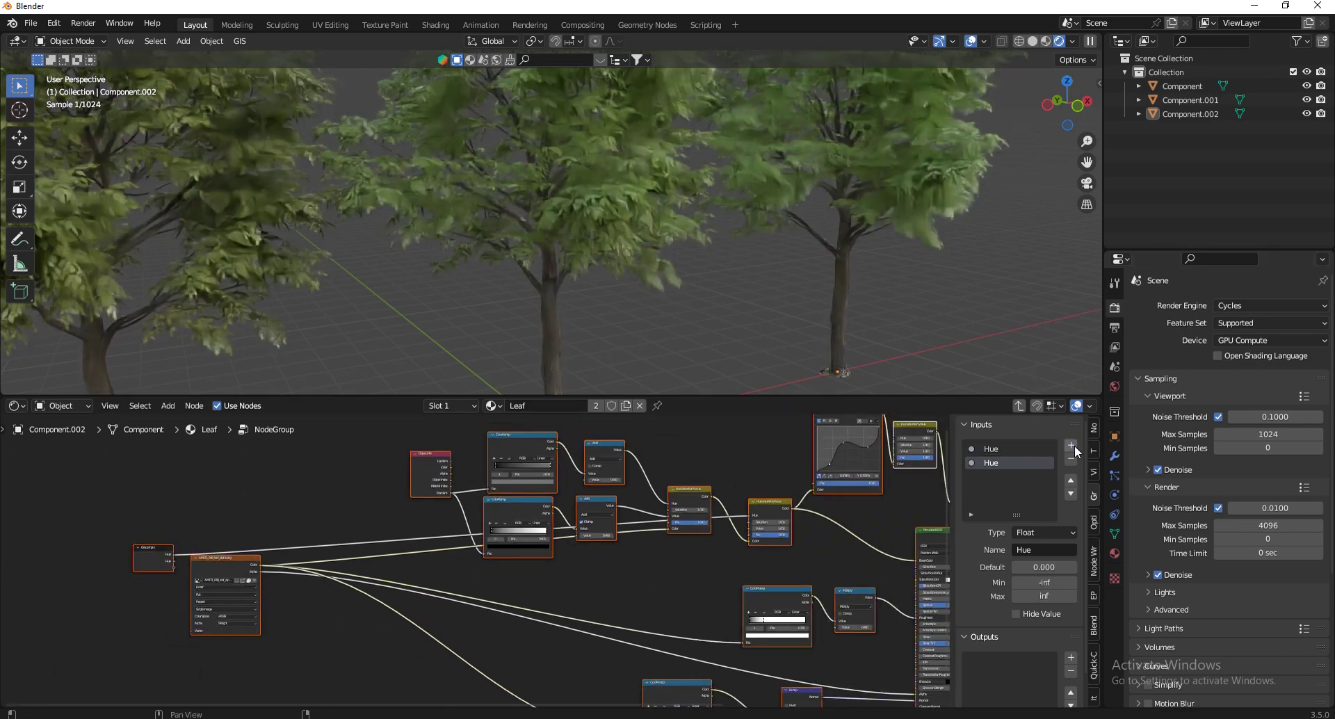
pyautogui.doubleClick(1019, 463)
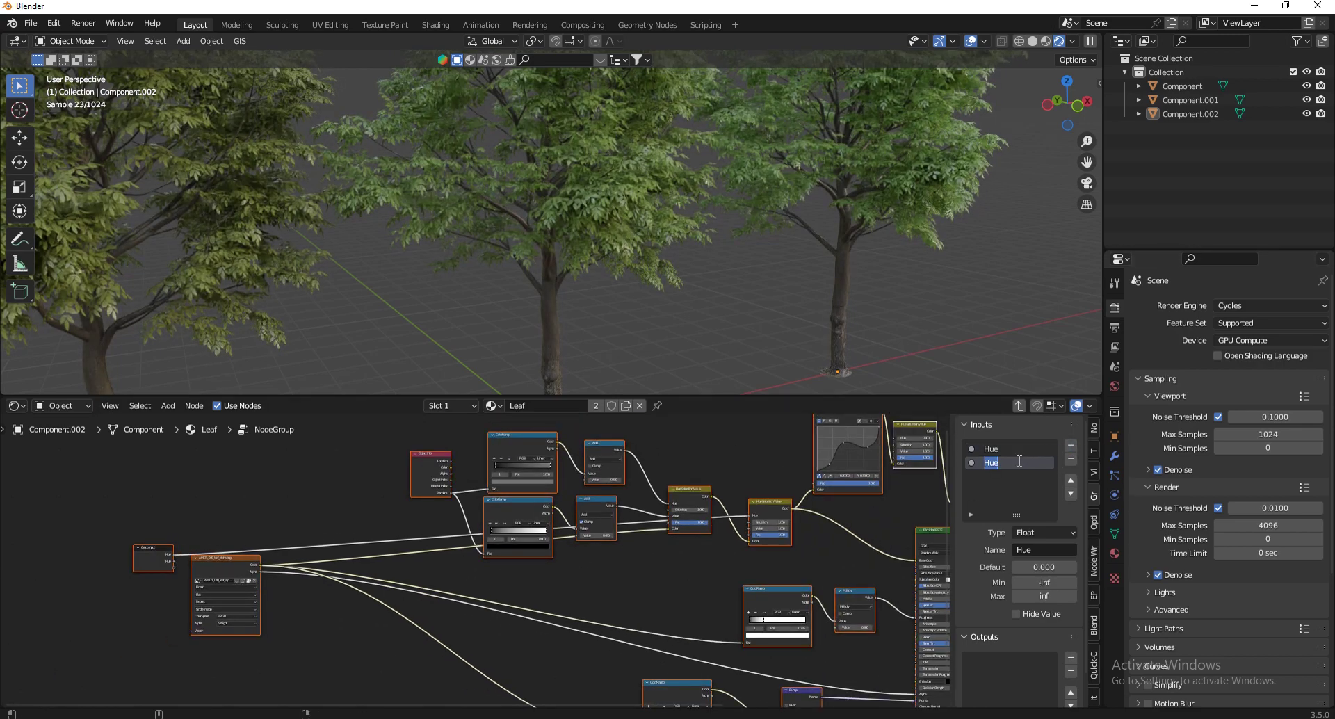
pyautogui.write('Saturartion')
pyautogui.press('BackSpace')
pyautogui.press('BackSpace')
pyautogui.press('Return')
# Set the Saturation group input's minimum to 0, maximum to 1 and default to 1, and connect it to the duplicated Hue Saturation Value node's Saturation
pyautogui.click(1048, 582)
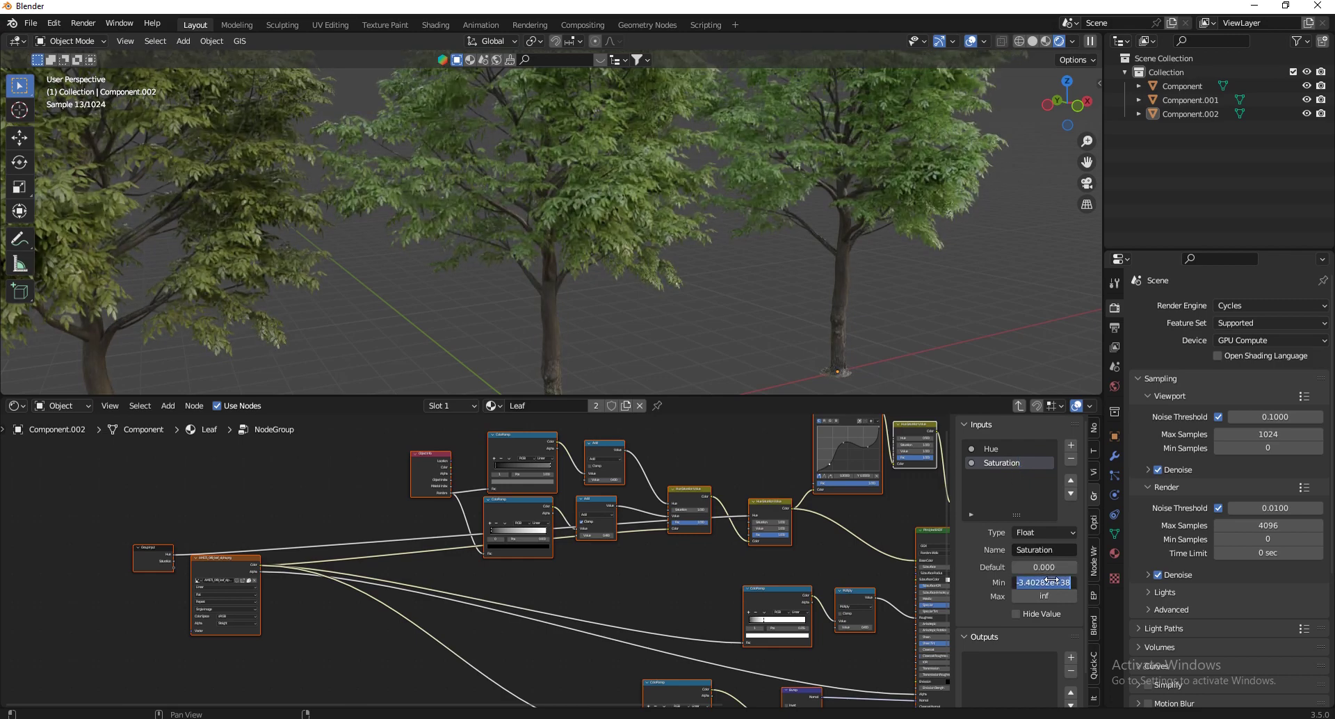
pyautogui.write('inf')
pyautogui.click(1051, 595)
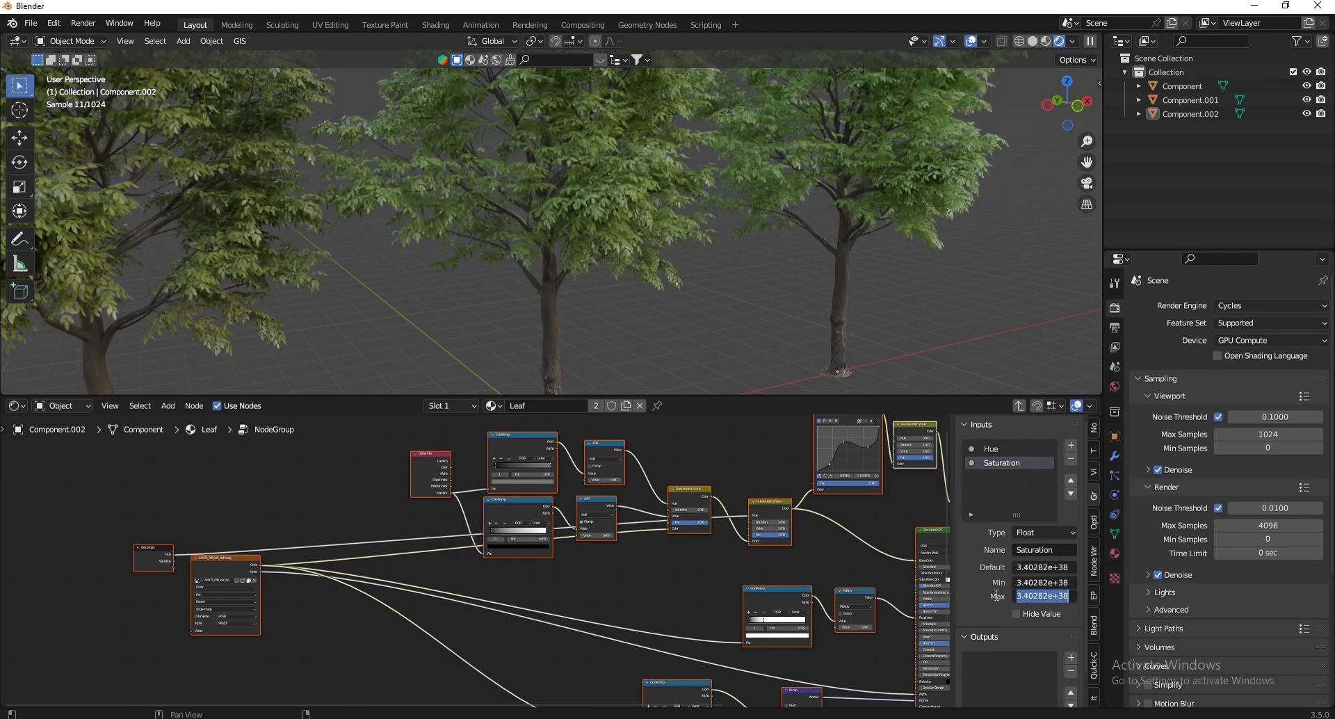
pyautogui.press('Escape')
pyautogui.click(1036, 598)
pyautogui.write('1')
pyautogui.press('Return')
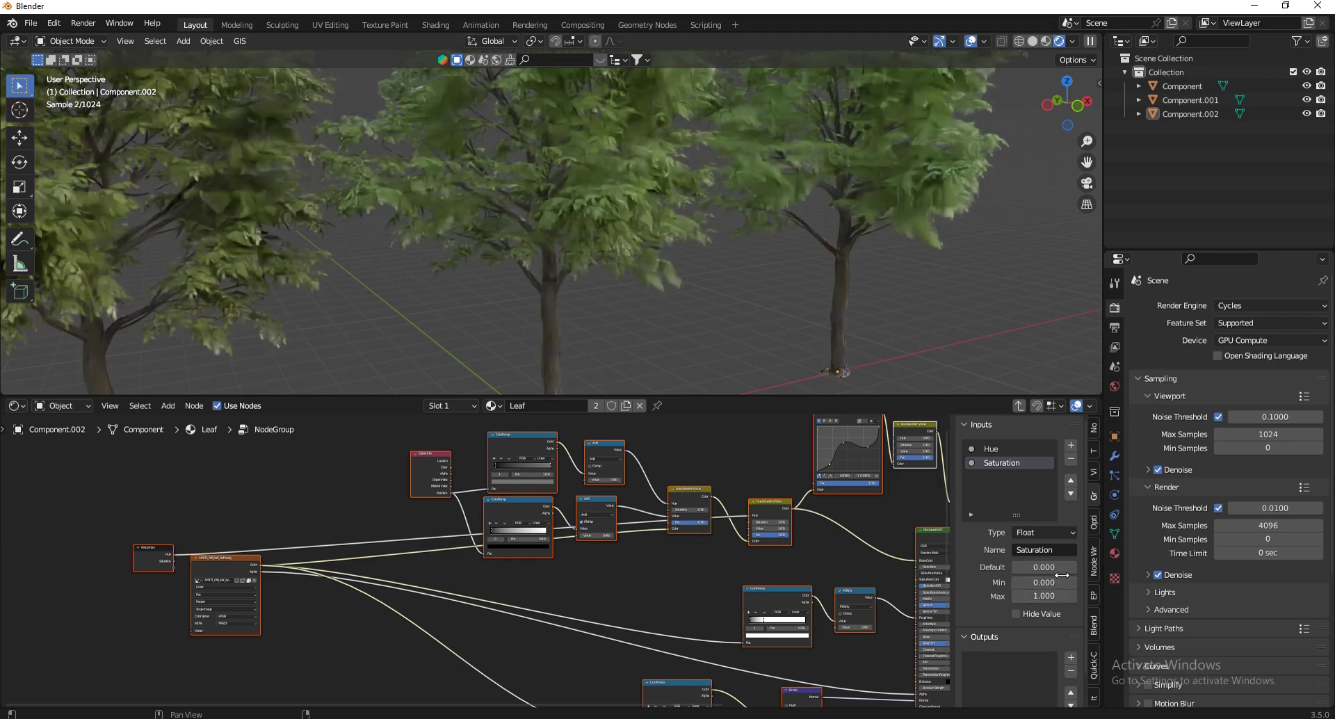
pyautogui.click(1057, 565)
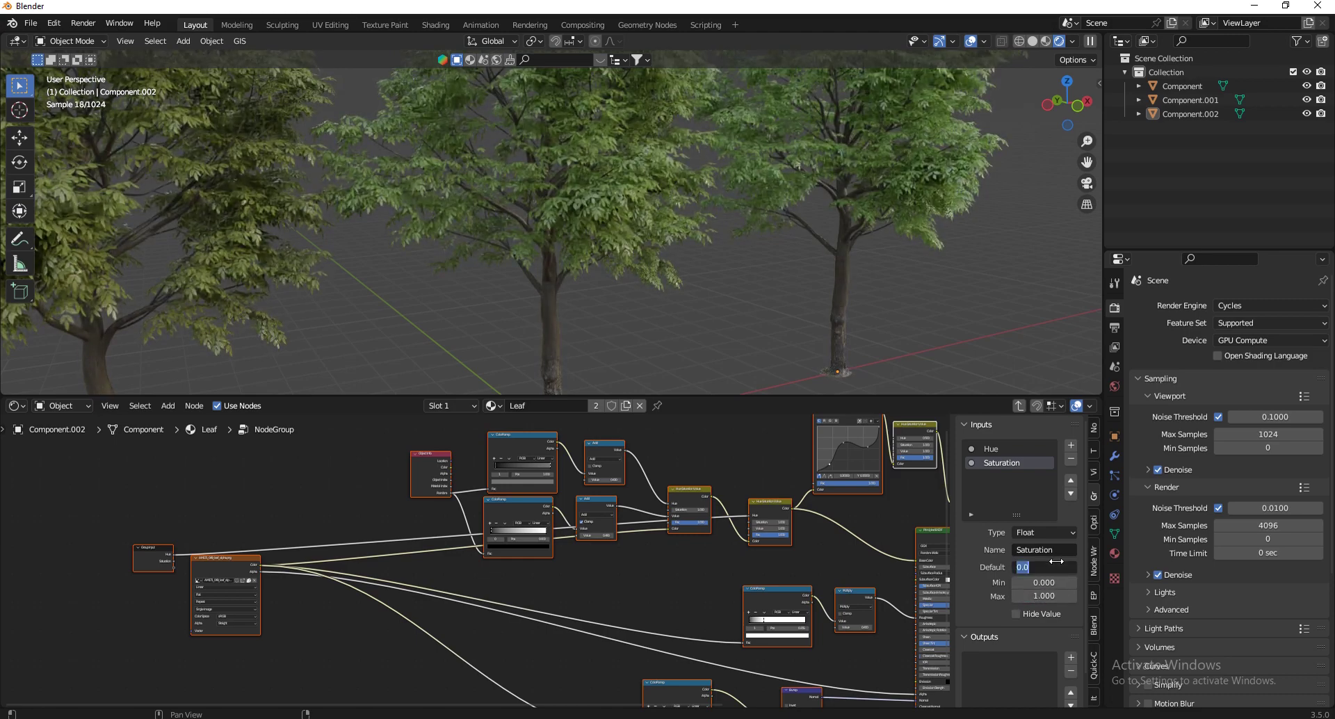
pyautogui.write('1')
pyautogui.press('Return')
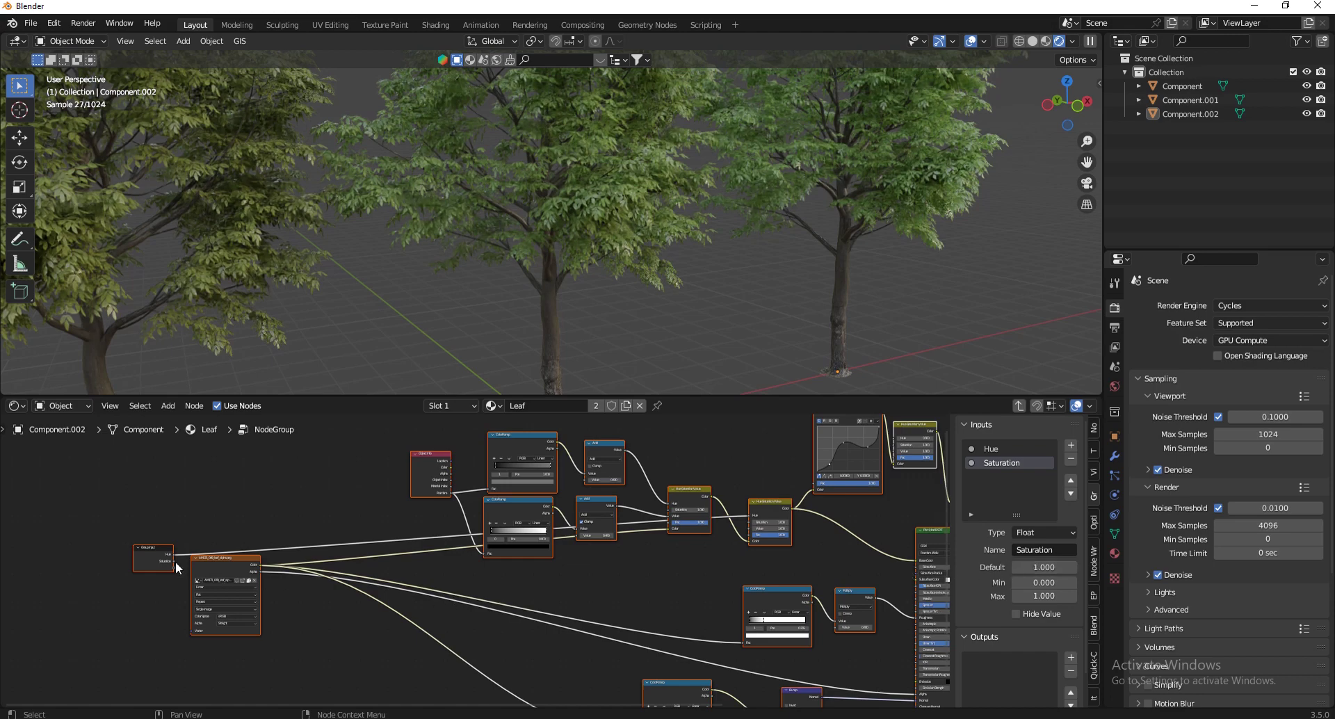
pyautogui.moveTo(174, 561); pyautogui.dragTo(752, 523)
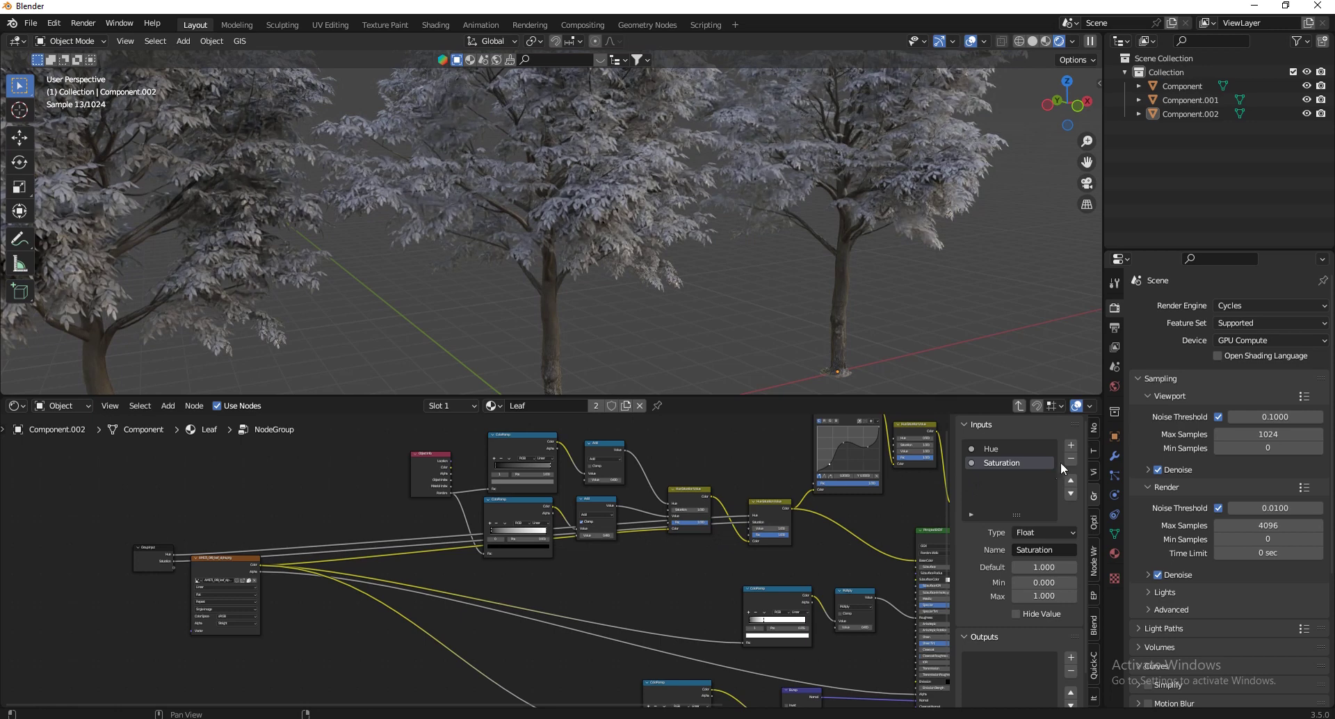
# Add a third input named Value to the node group
pyautogui.click(1071, 445)
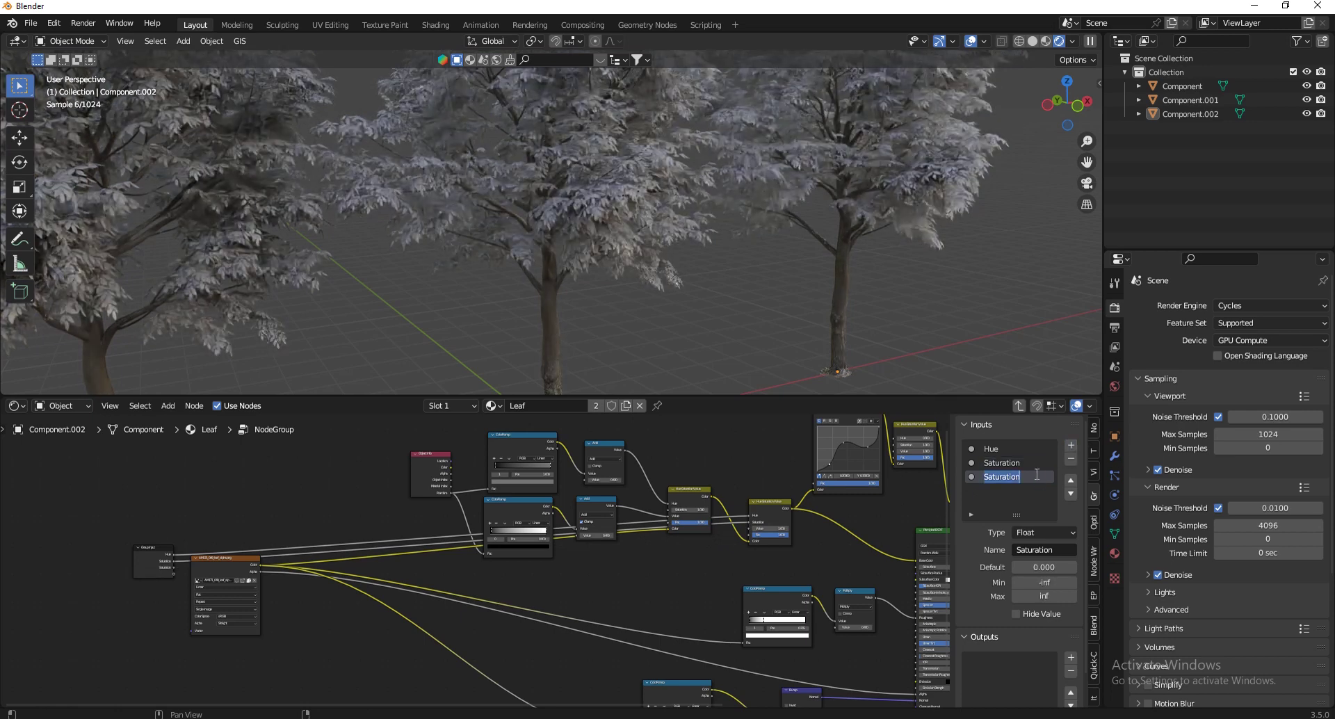
pyautogui.write('Value')
pyautogui.press('Return')
# Set the Value group input's minimum to 0 and maximum to 2, and connect it to the duplicated Hue Saturation Value node's Value
pyautogui.click(1048, 591)
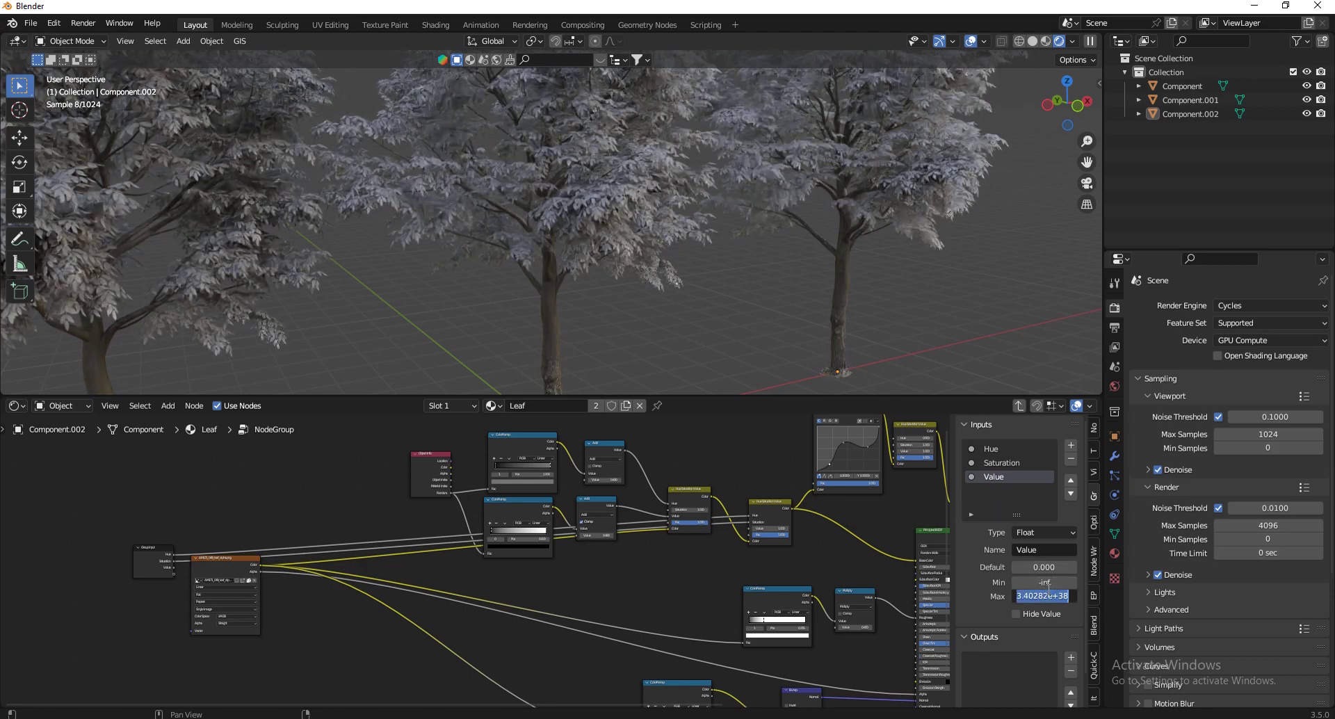
pyautogui.write('1')
pyautogui.press('Return')
pyautogui.click(1039, 582)
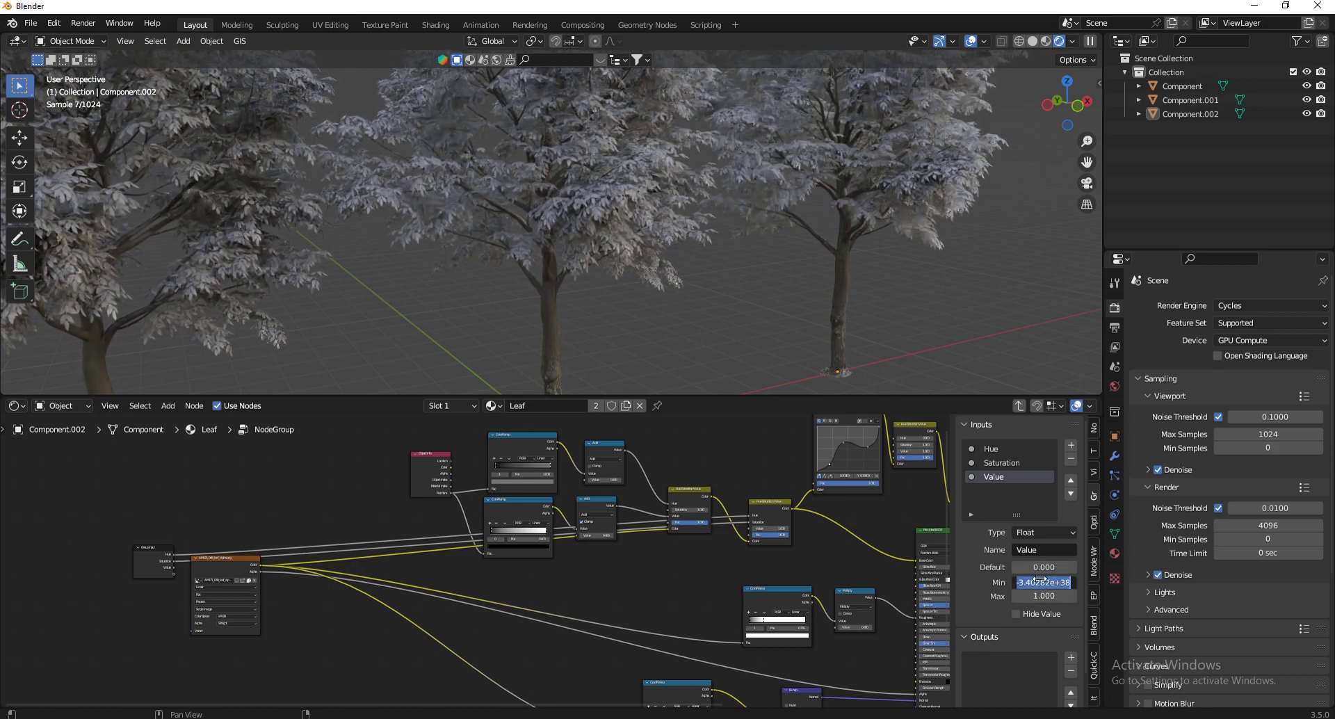
pyautogui.write('0')
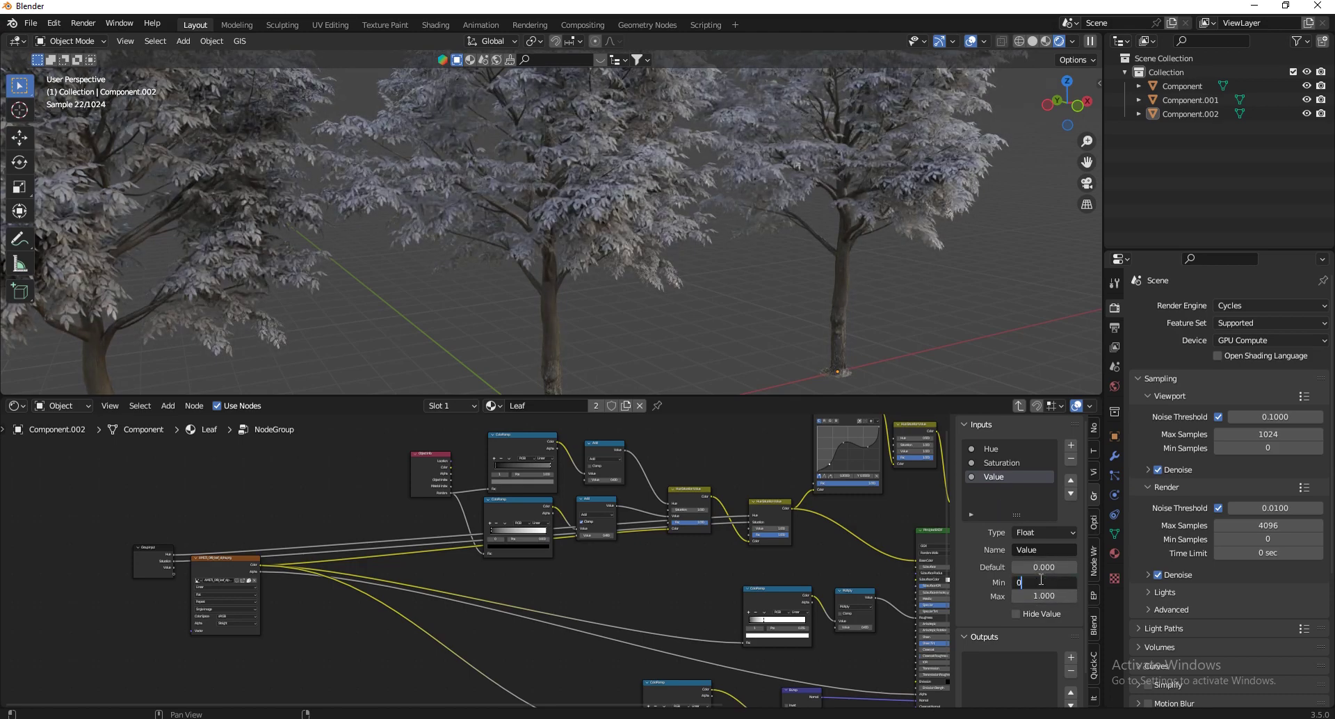
pyautogui.press('Return')
pyautogui.click(1036, 594)
pyautogui.write('2')
pyautogui.press('Return')
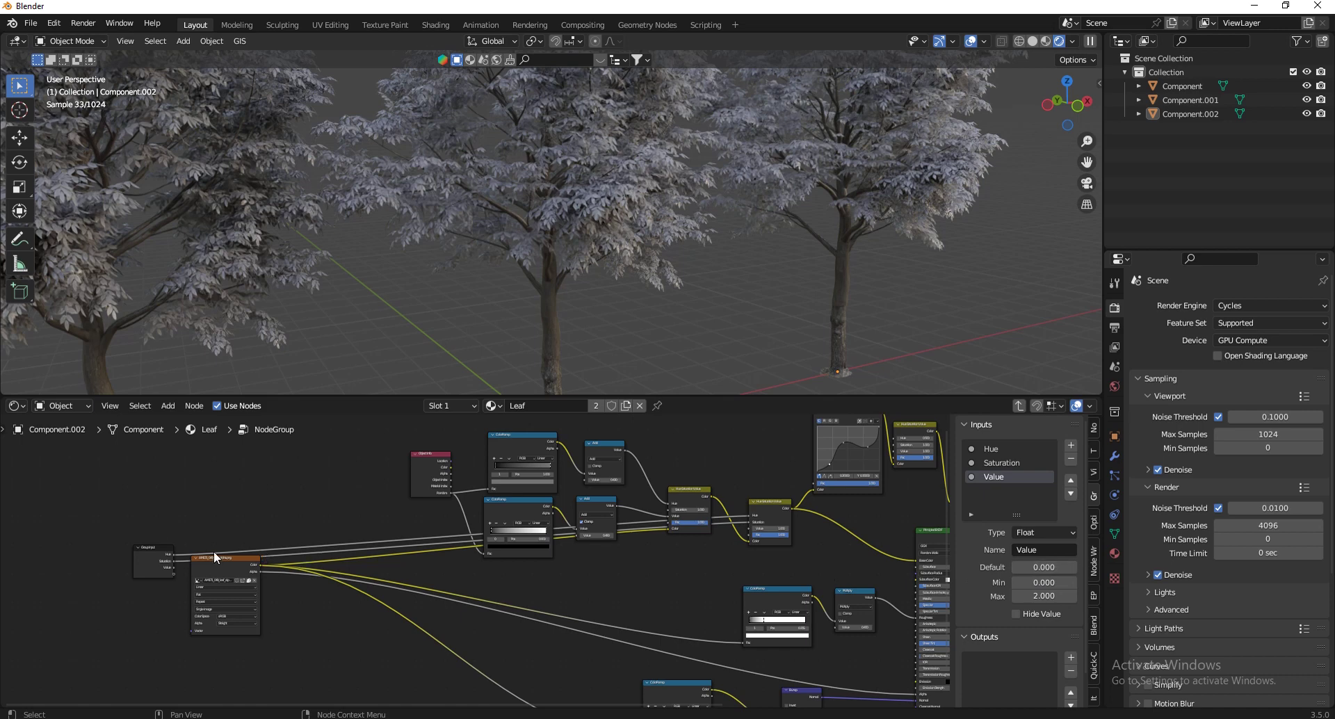
pyautogui.moveTo(172, 568); pyautogui.dragTo(747, 529)
# Exit the node group to return to the Leaf material's main node tree
pyautogui.press('Tab')
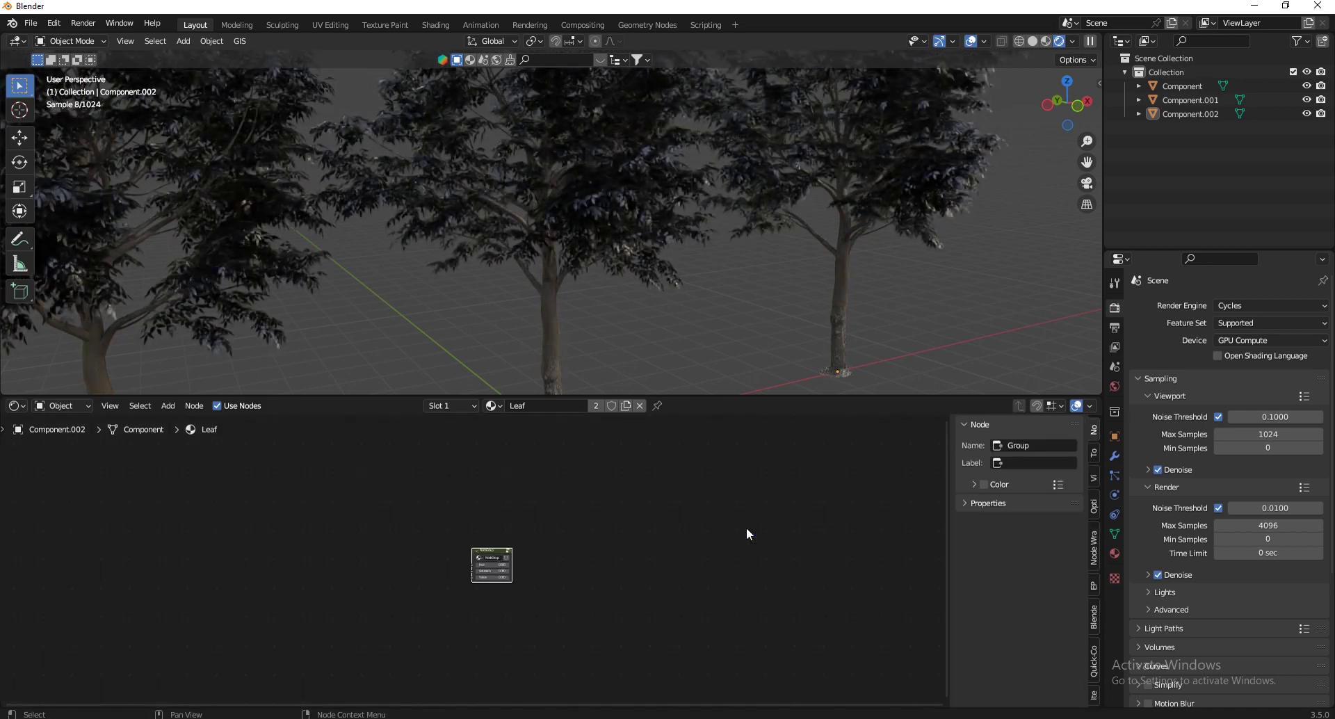
pyautogui.scroll(5, 481, 578)
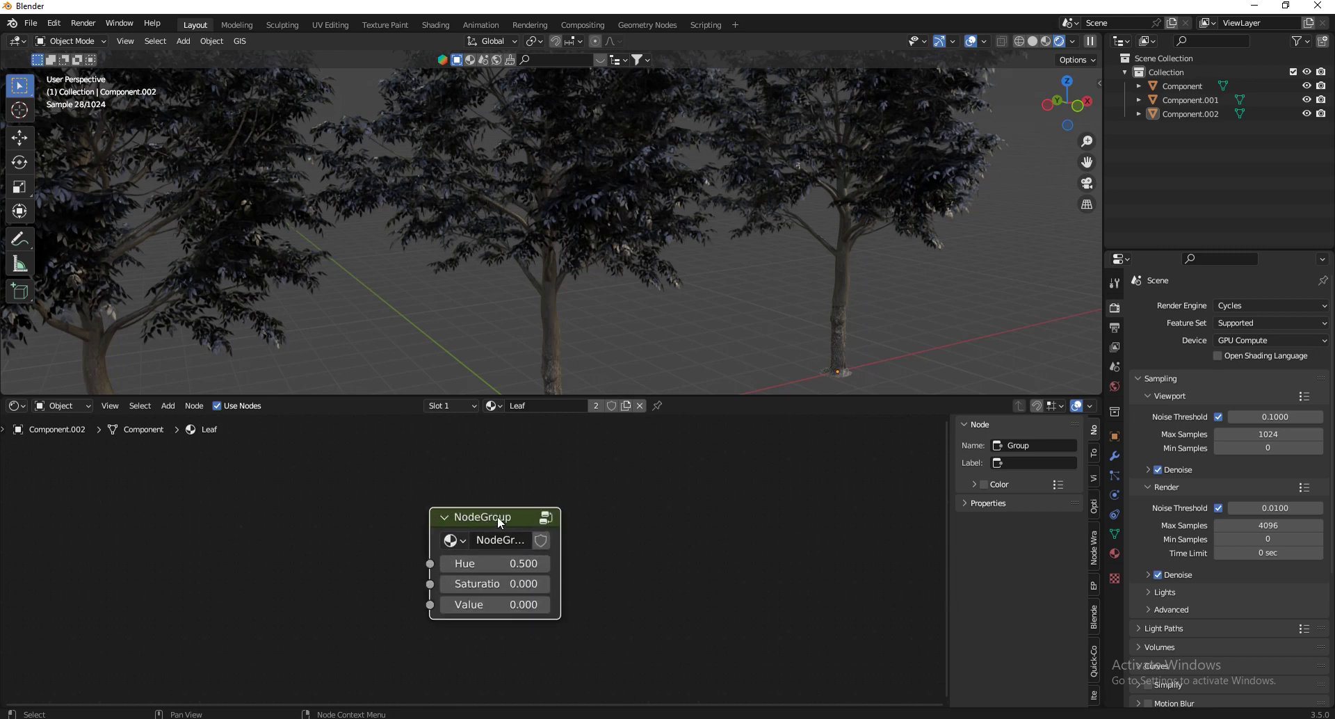
pyautogui.scroll(3, 498, 516)
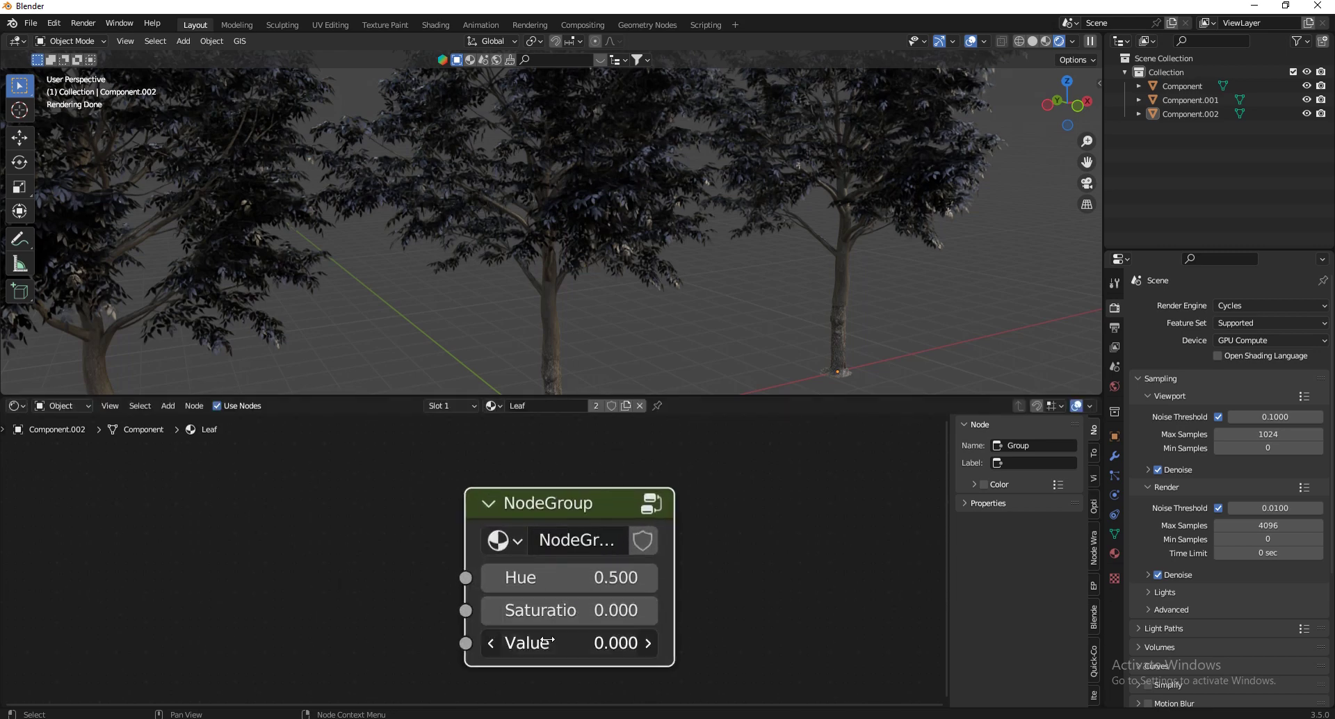
# Try a Value of 2 on the group node and undo the change
pyautogui.moveTo(545, 641); pyautogui.dragTo(626, 641)
pyautogui.hotkey('ctrl', 'z')
pyautogui.hotkey('ctrl', 'shift', 'z')
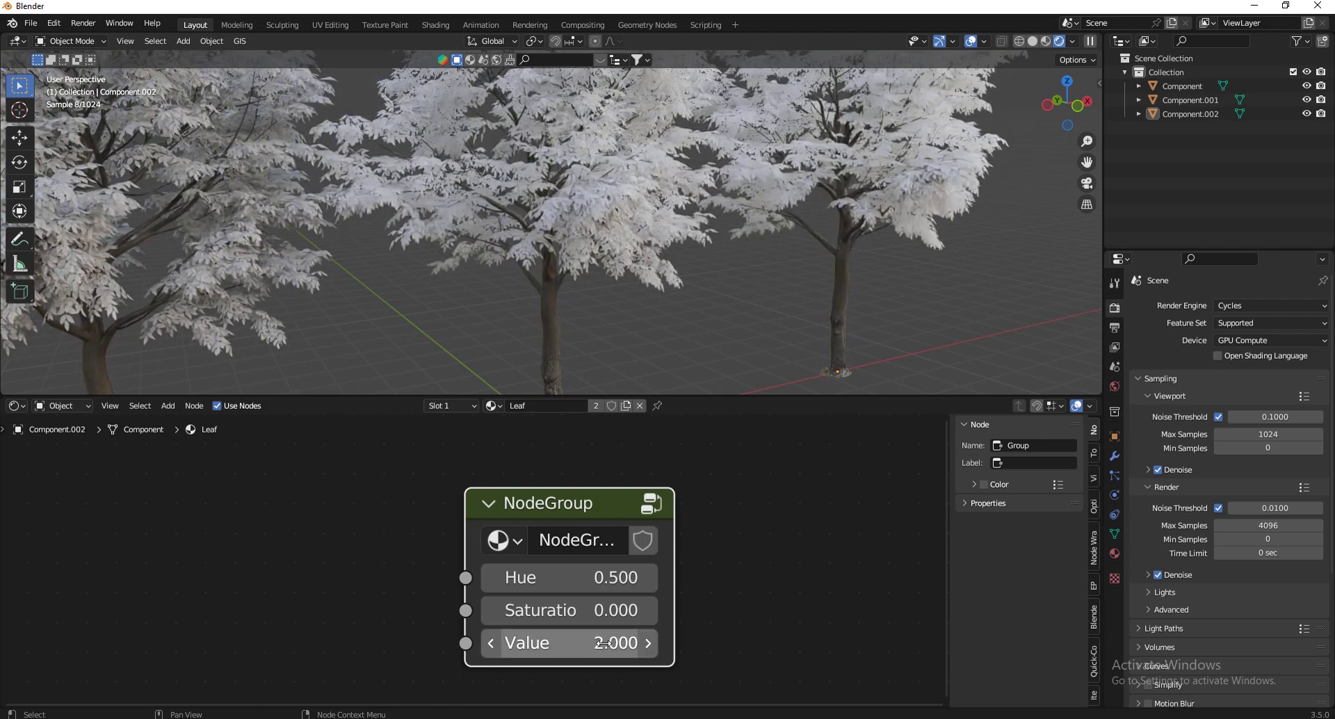
pyautogui.hotkey('ctrl', 'z')
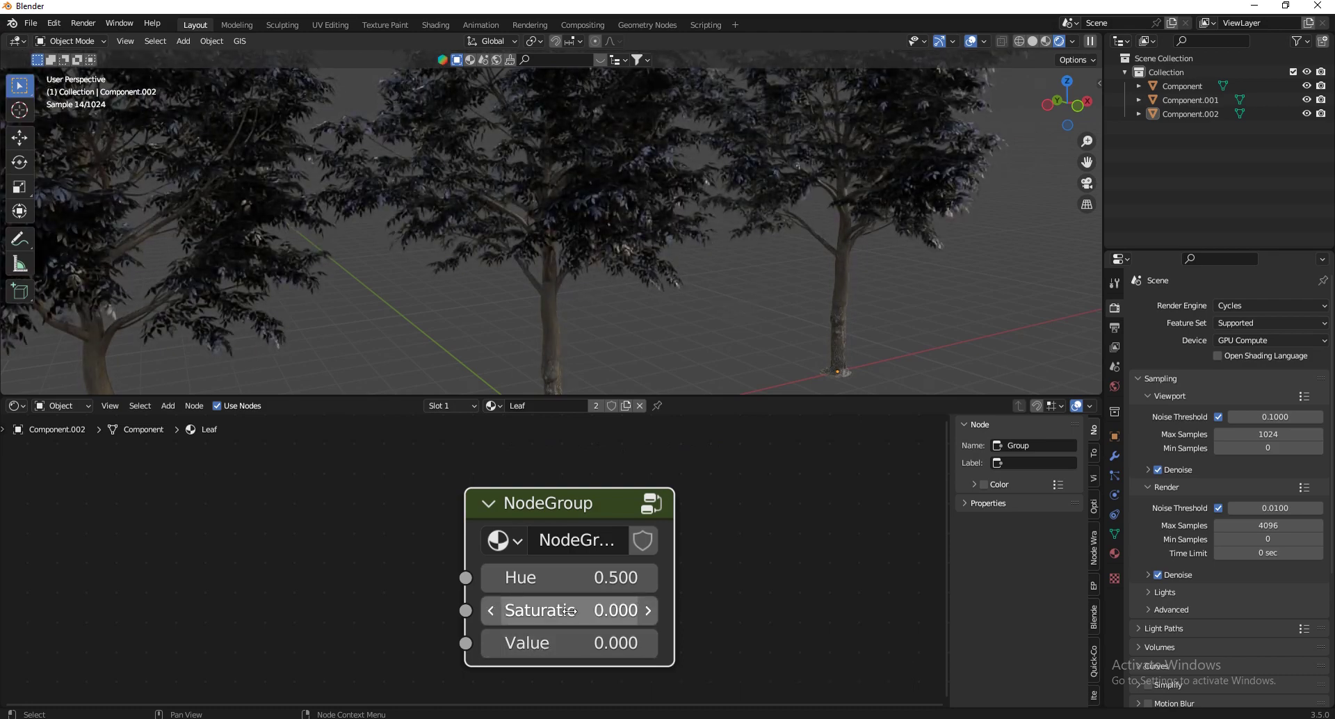
# Try a Saturation of 10 and a Value of 20 on the group node
pyautogui.moveTo(569, 611); pyautogui.dragTo(573, 611)
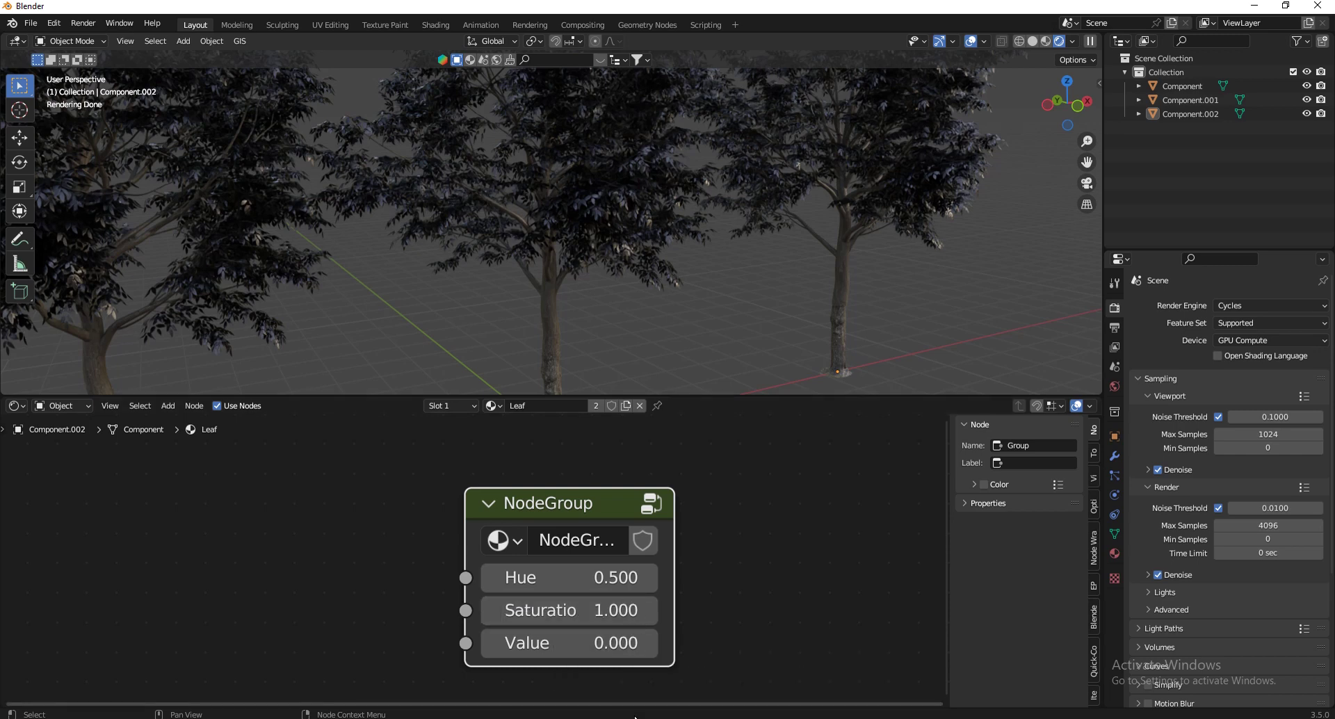
pyautogui.click(584, 609)
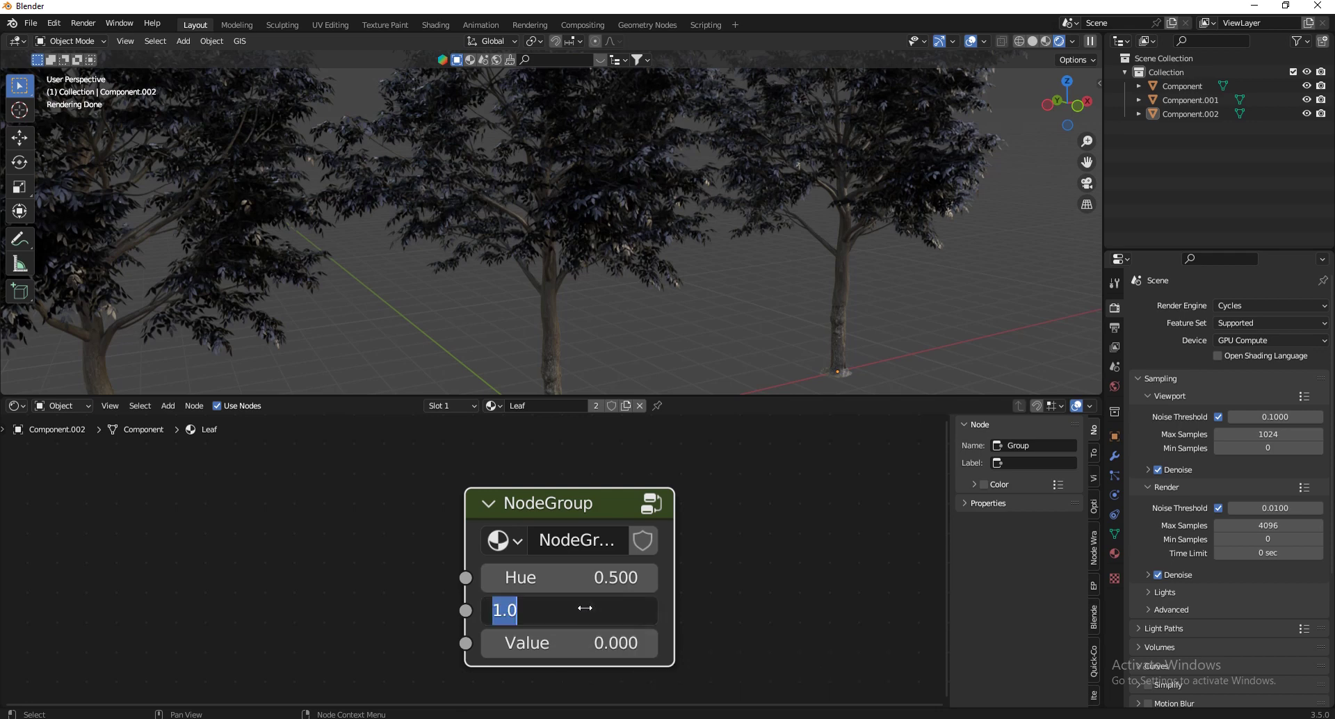
pyautogui.write('10')
pyautogui.press('Return')
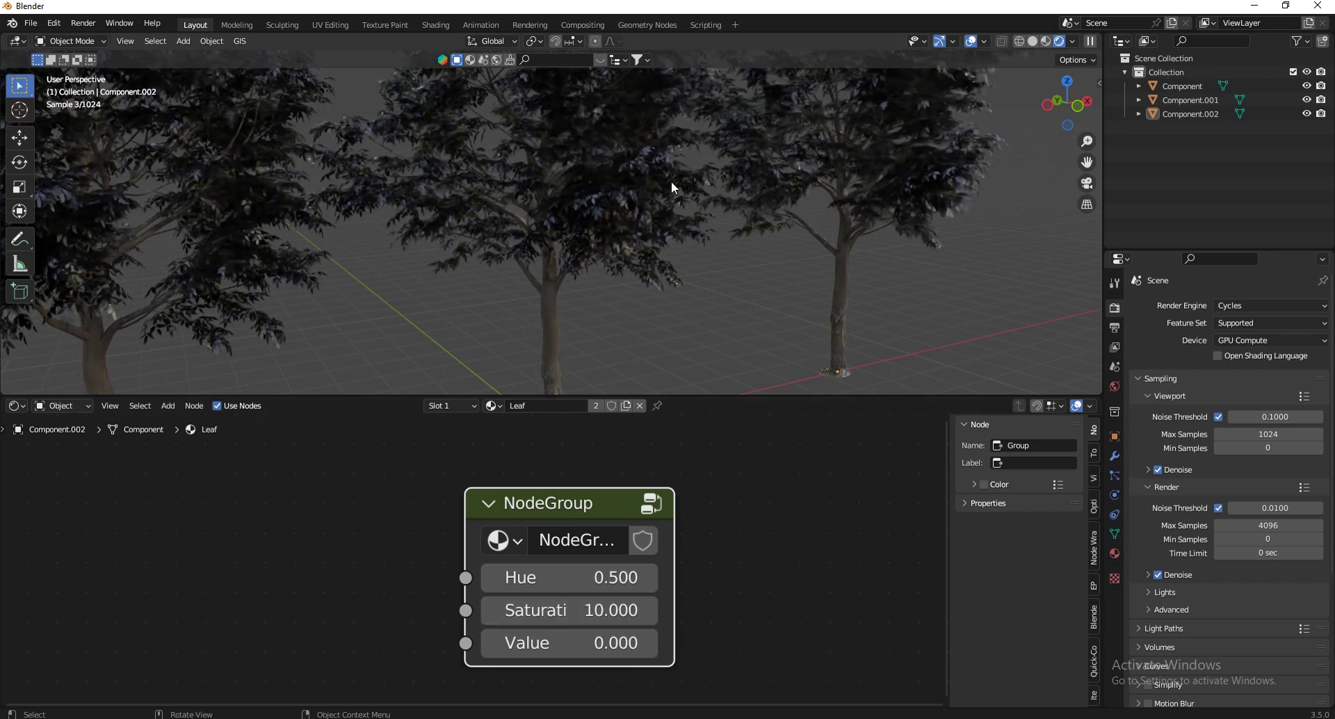
pyautogui.click(595, 637)
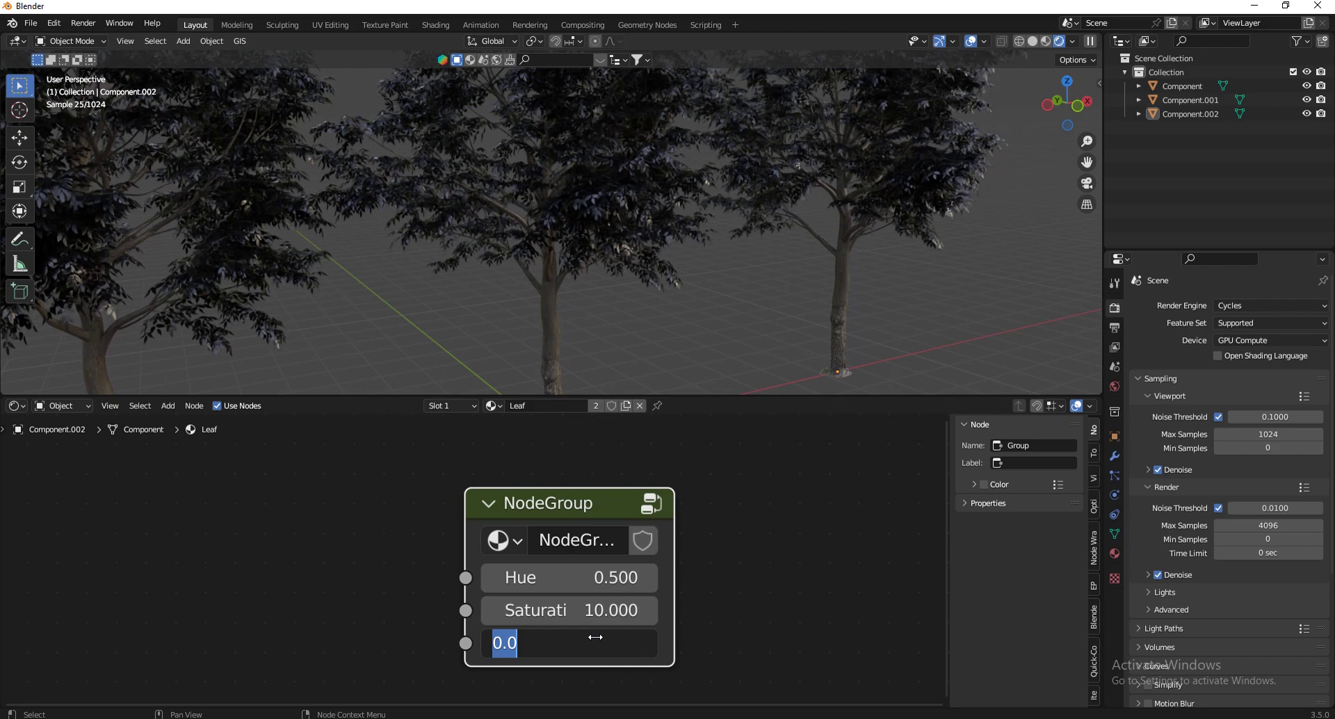
pyautogui.write('20')
pyautogui.press('Return')
# Set the group node's Value and Saturation both to 1
pyautogui.click(593, 640)
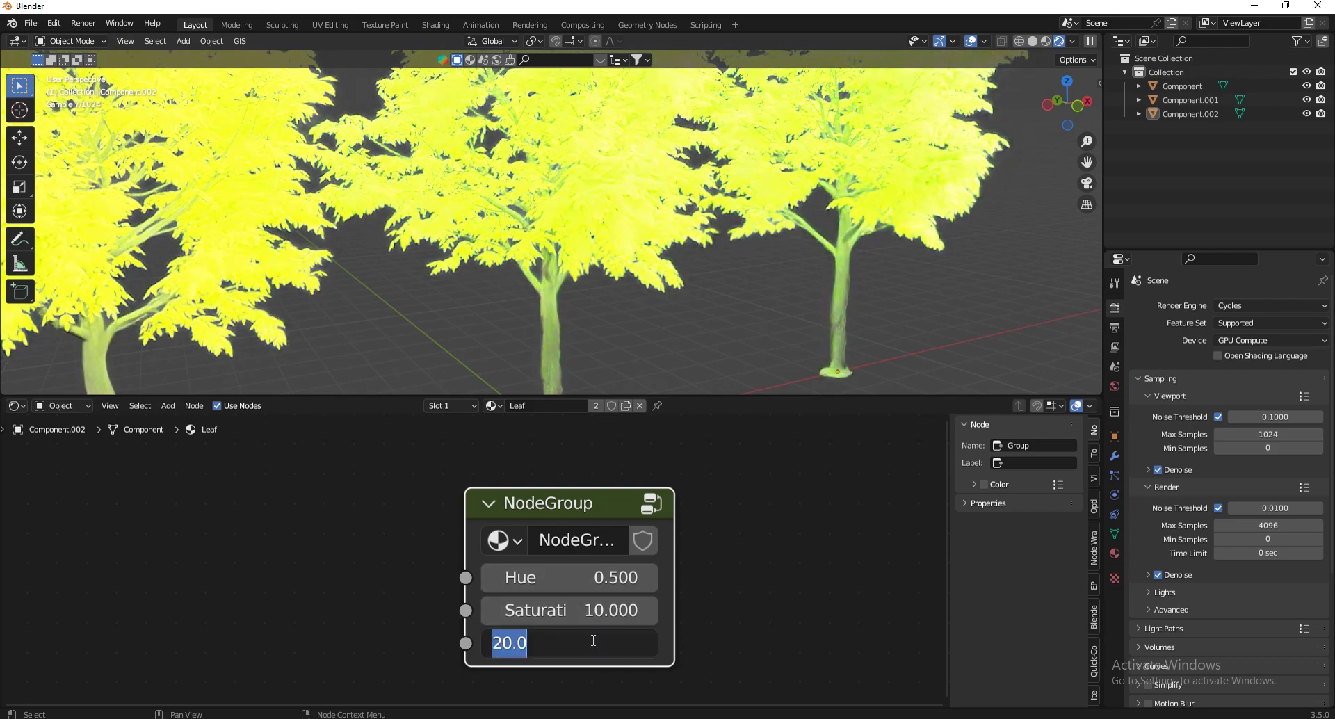
pyautogui.write('1')
pyautogui.press('Return')
pyautogui.click(606, 611)
pyautogui.write('1')
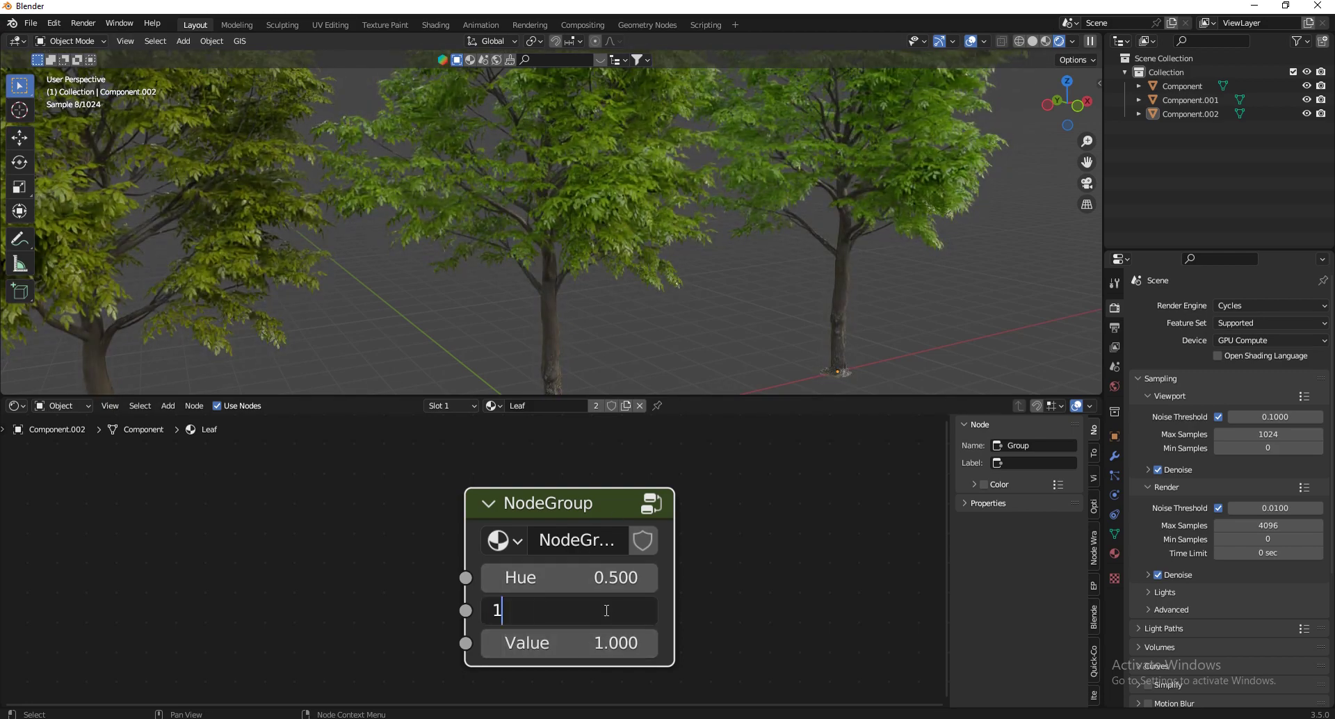
pyautogui.press('Return')
# Reopen the node group and move the Object Info, ColorRamp and Add nodes upward, clear of the Group Input links
pyautogui.press('Tab')
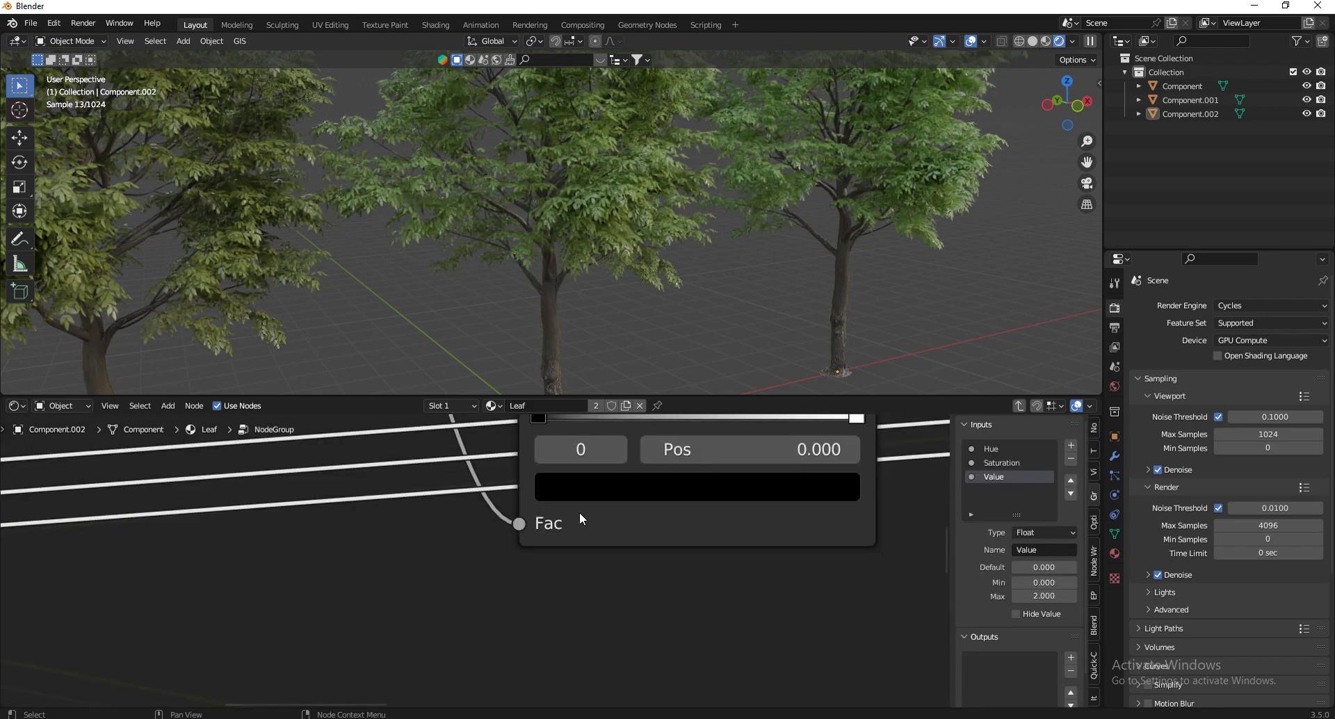
pyautogui.scroll(-10, 578, 511)
pyautogui.scroll(2, 693, 540)
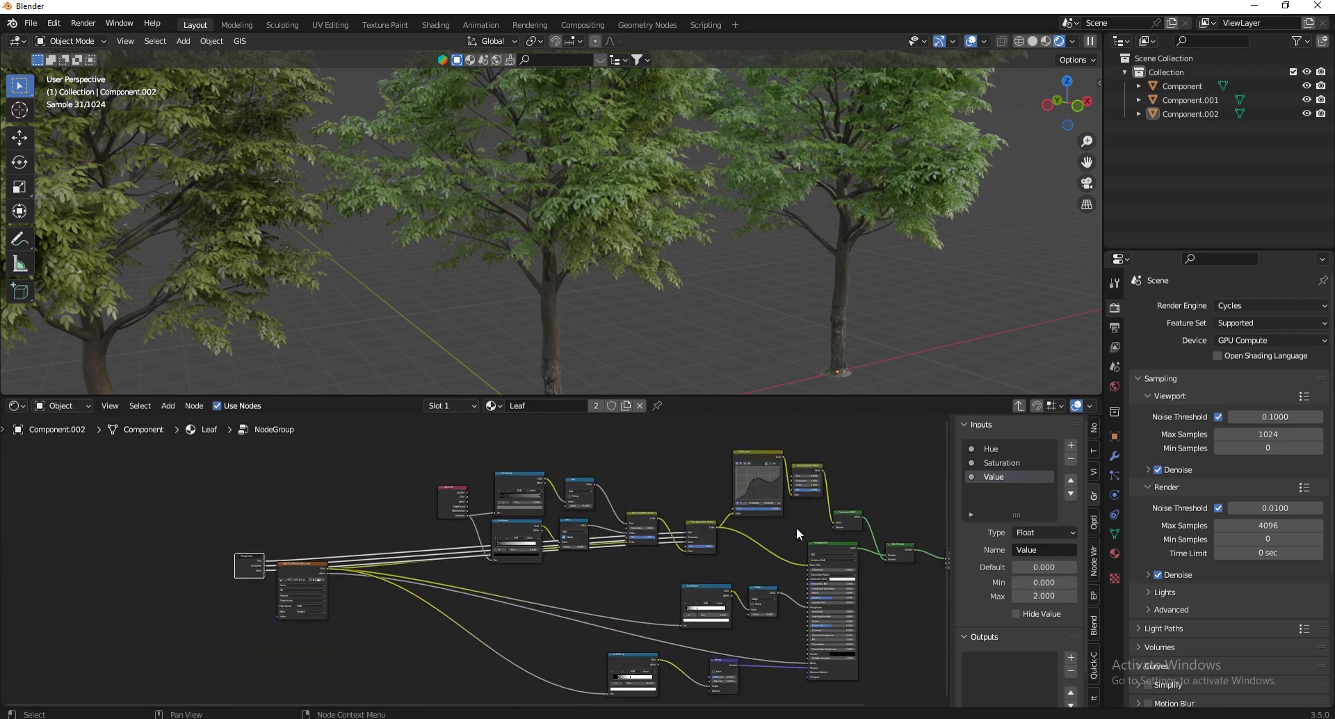
pyautogui.scroll(2, 580, 465)
pyautogui.moveTo(578, 465); pyautogui.dragTo(393, 549)
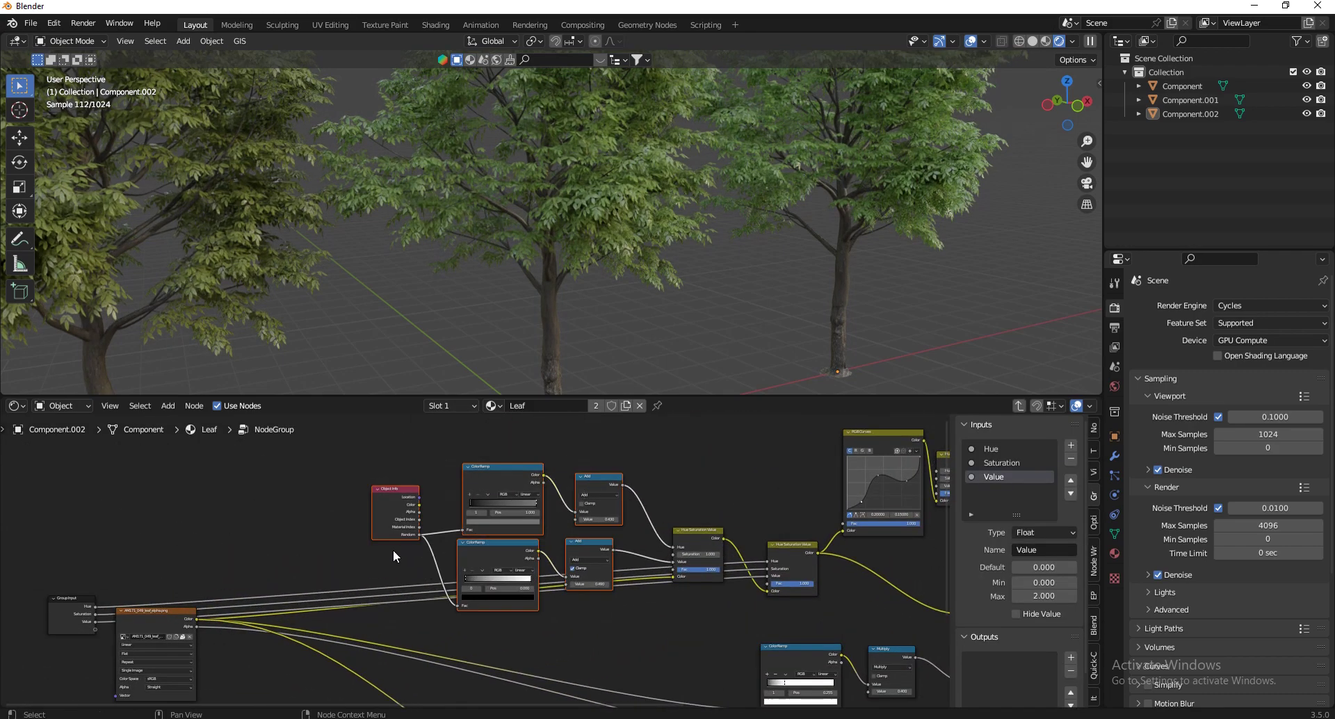
pyautogui.press('g')
pyautogui.click(377, 502)
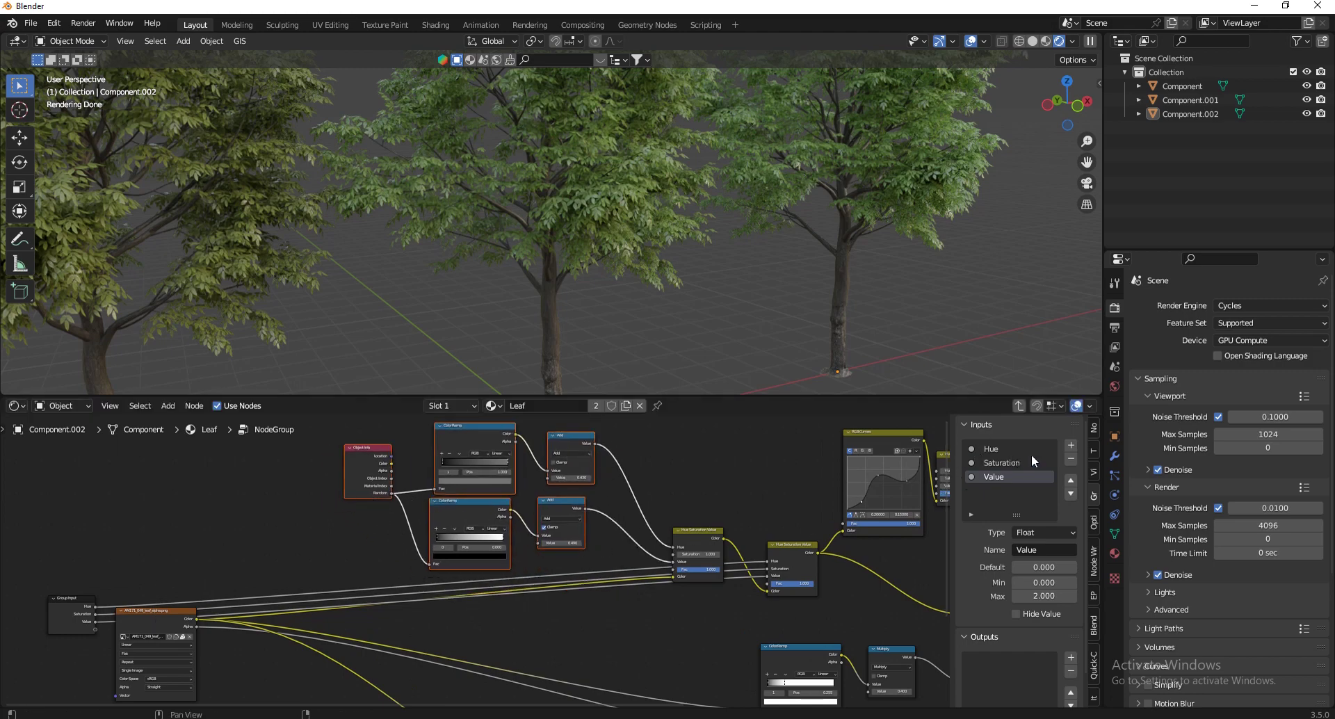
# Add a fourth group input and name it "Value varation"
pyautogui.scroll(5, 432, 439)
pyautogui.scroll(-3, 635, 508)
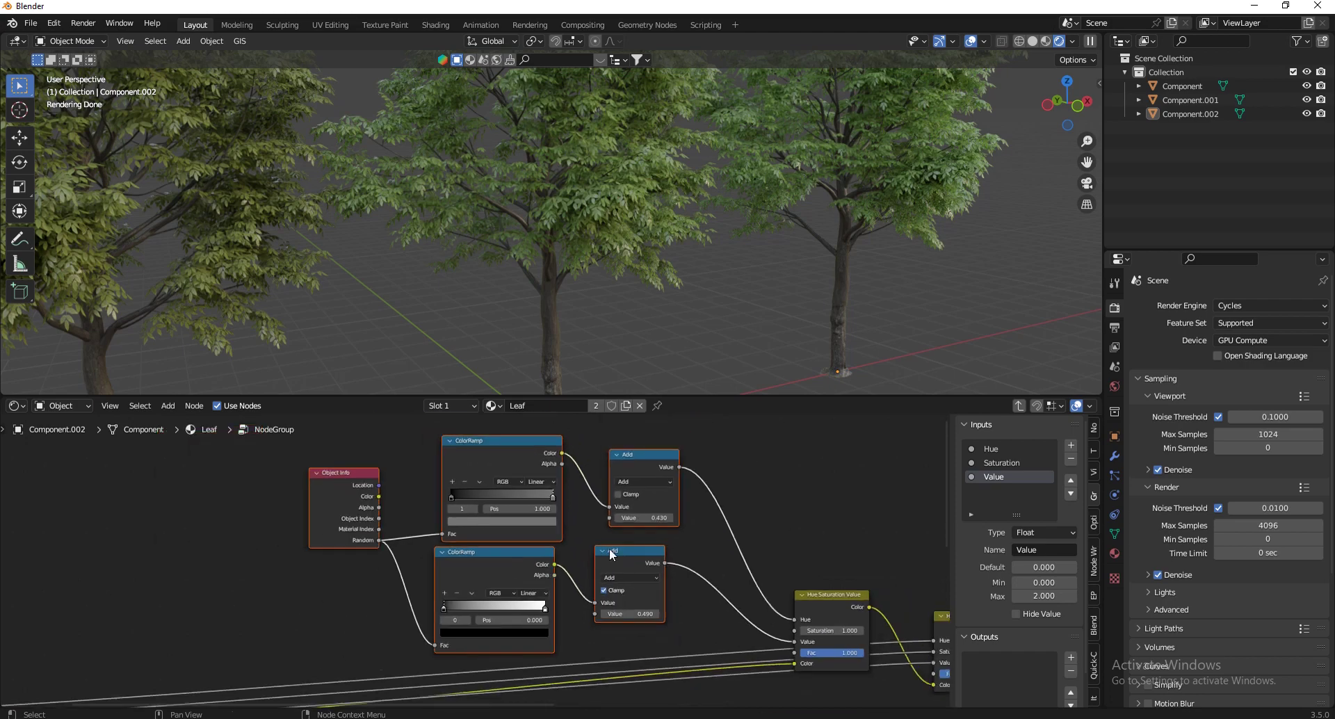
pyautogui.click(1072, 446)
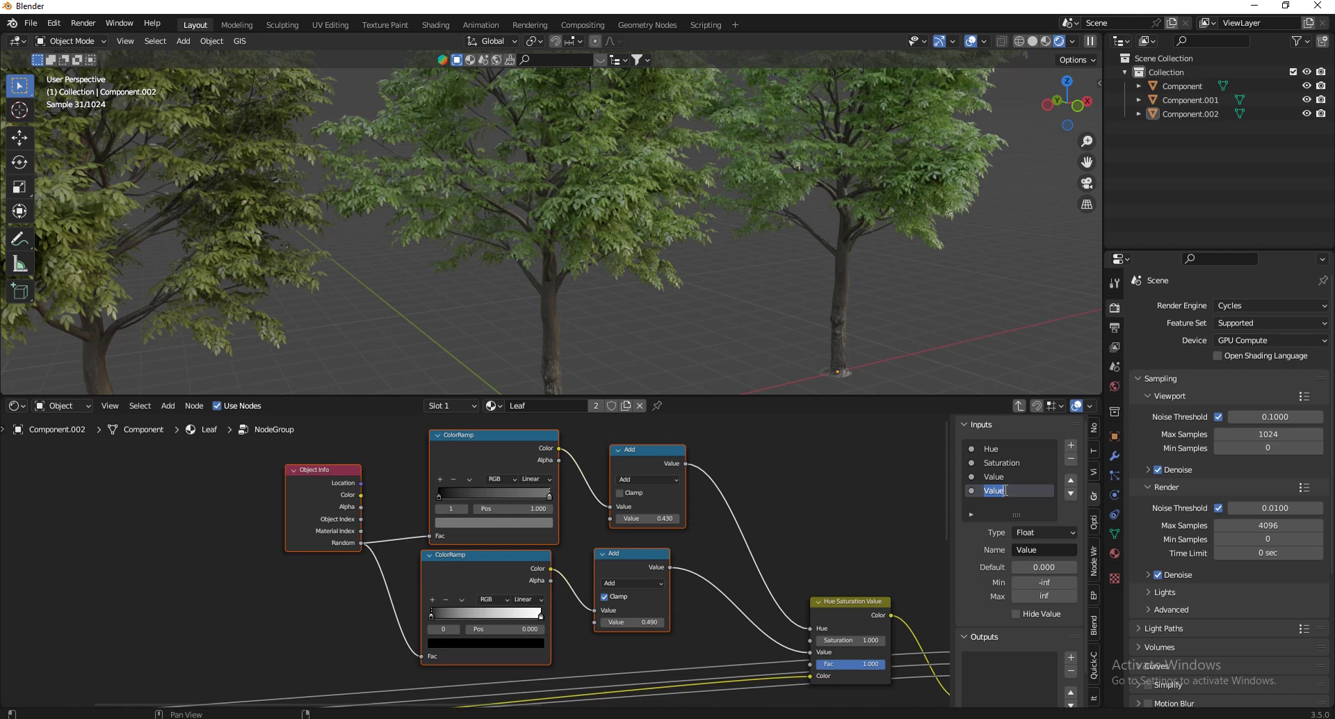
pyautogui.press('Return')
pyautogui.scroll(2, 650, 622)
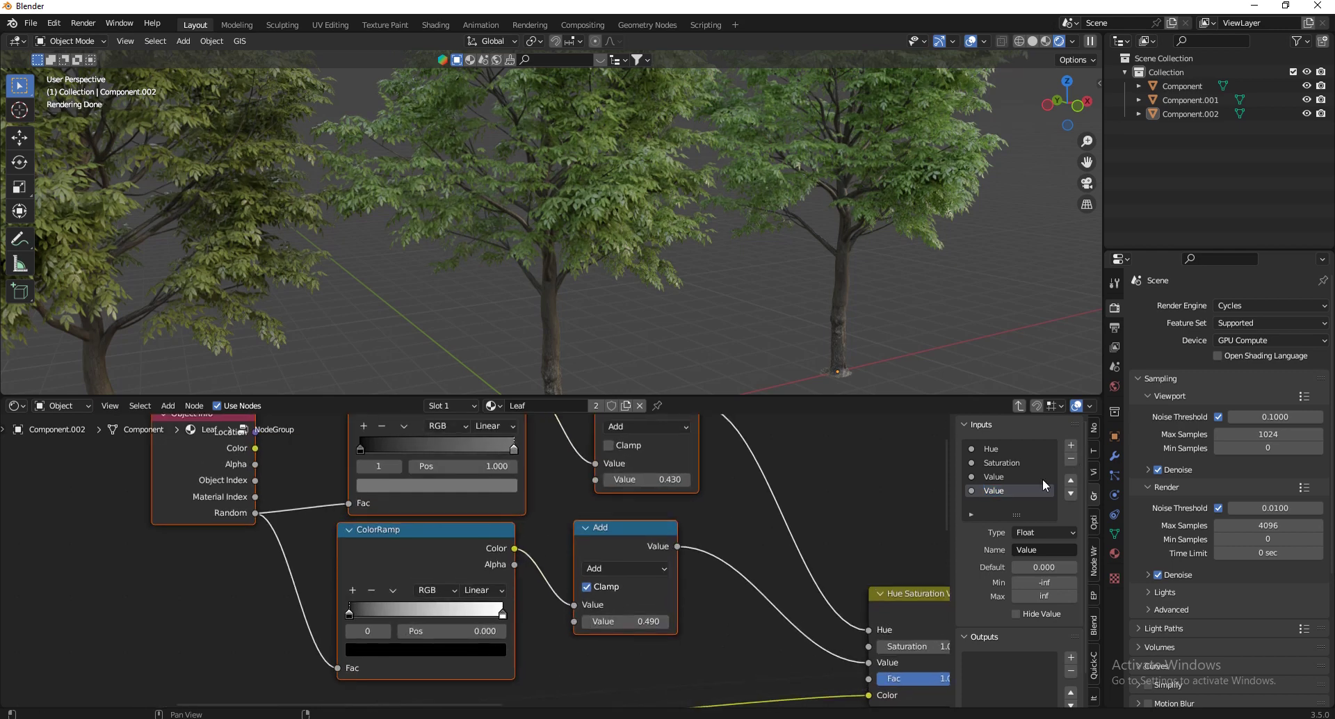
pyautogui.doubleClick(1010, 492)
pyautogui.click(1009, 490)
pyautogui.press('Return')
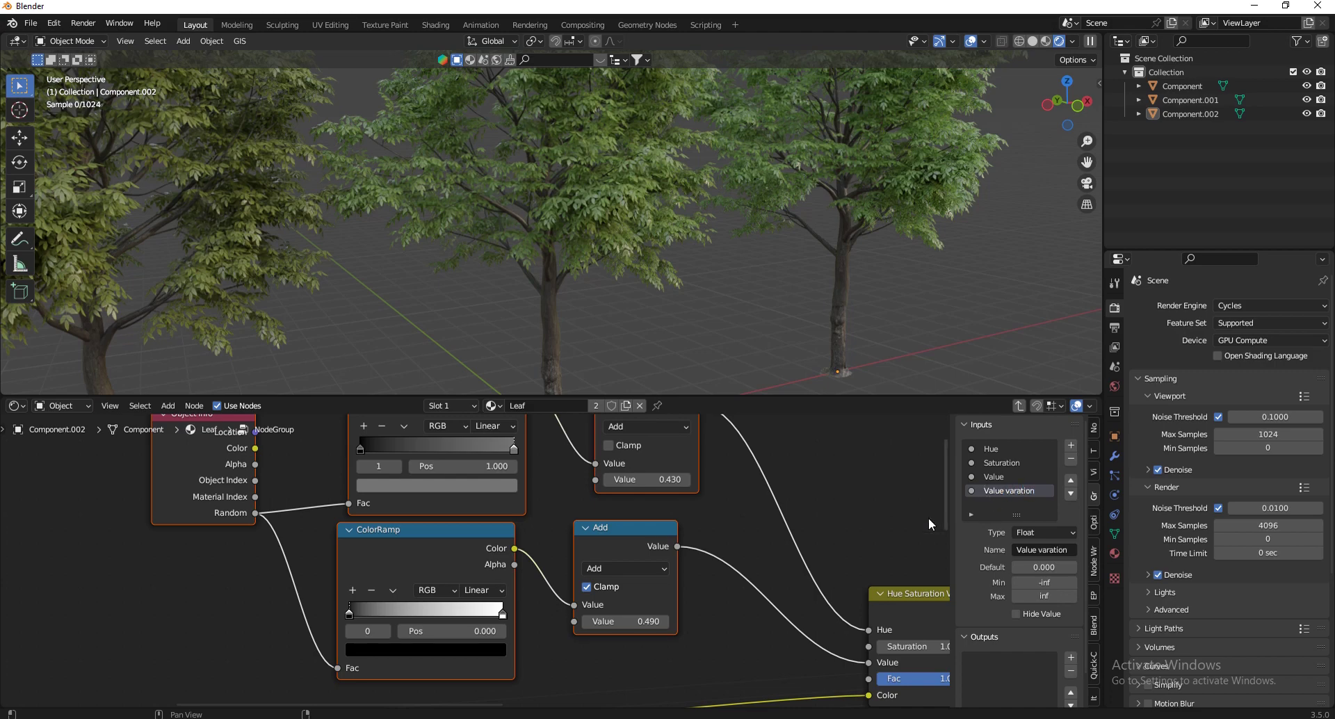
# Connect the Value varation socket to the second Value input of the clamped Add node and set the group input's minimum to 0
pyautogui.scroll(-3, 503, 533)
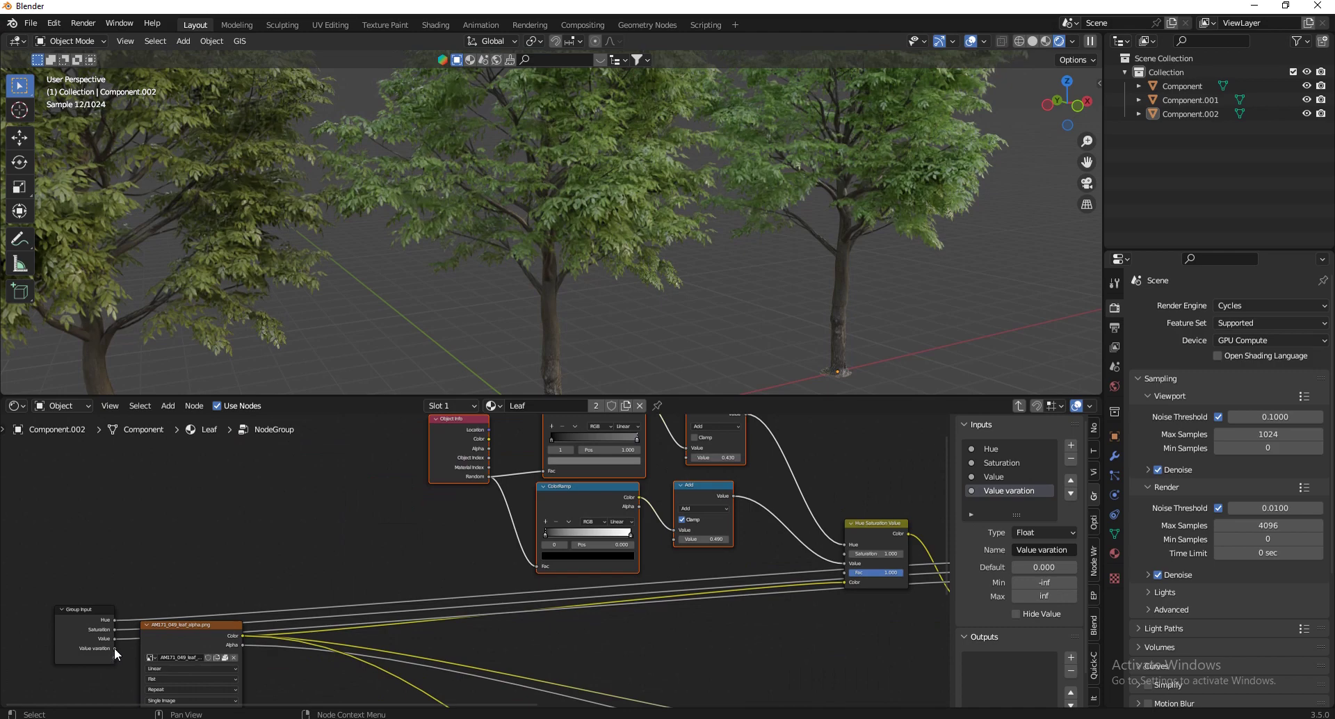
pyautogui.moveTo(114, 648); pyautogui.dragTo(674, 539)
pyautogui.scroll(4, 681, 535)
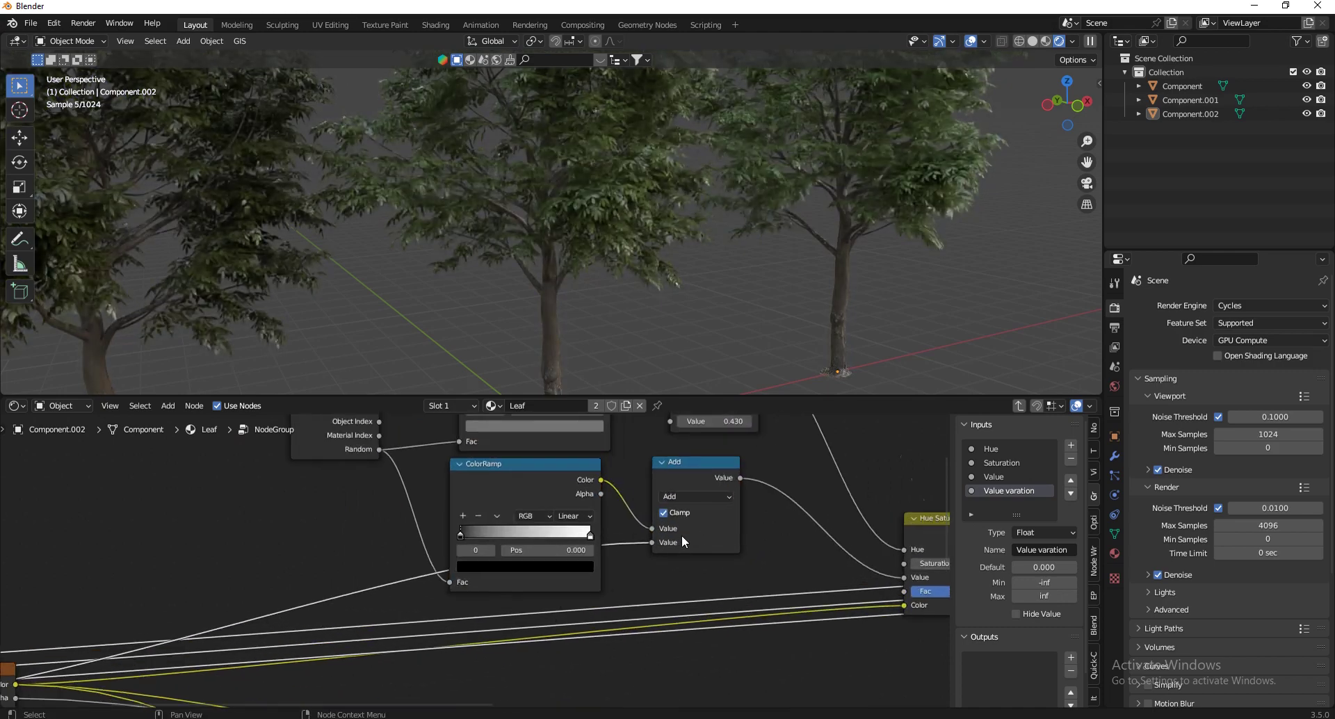
pyautogui.moveTo(1055, 579); pyautogui.dragTo(1030, 584)
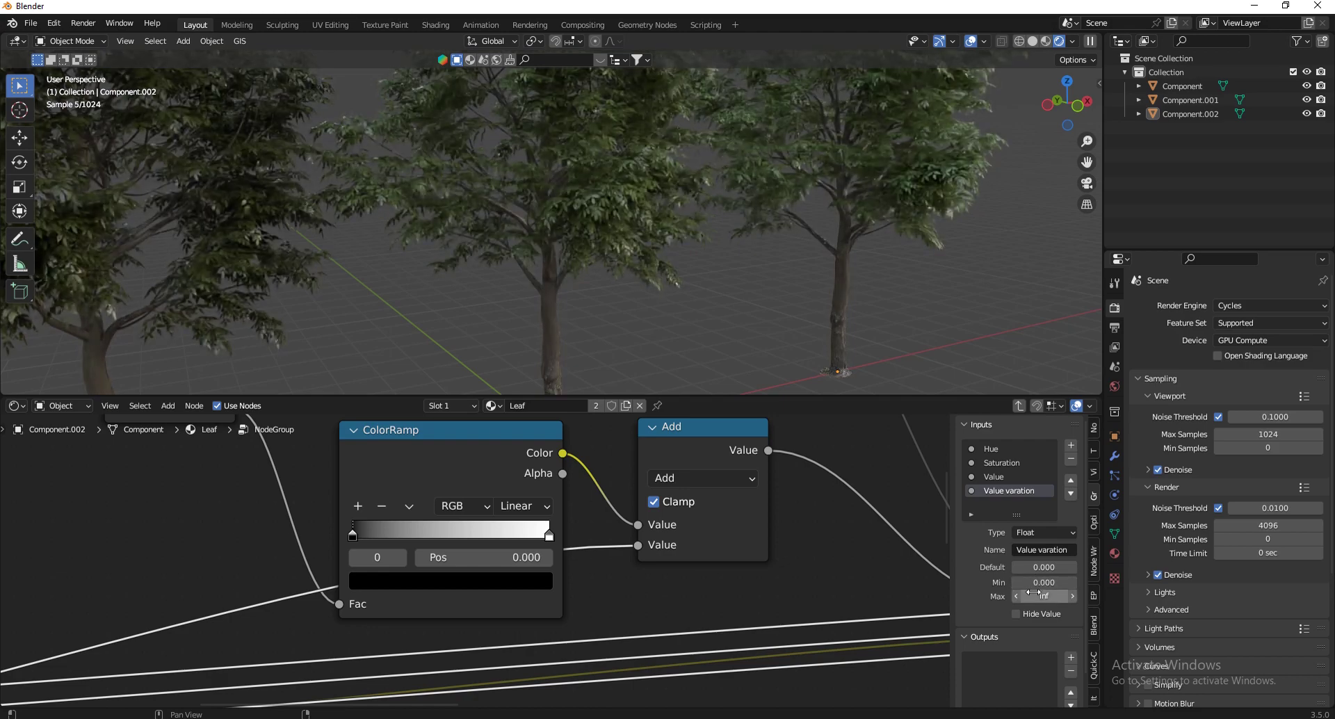
# Move the first Hue Saturation Value node down and farther away from the duplicated one
pyautogui.scroll(-6, 705, 502)
pyautogui.scroll(5, 705, 502)
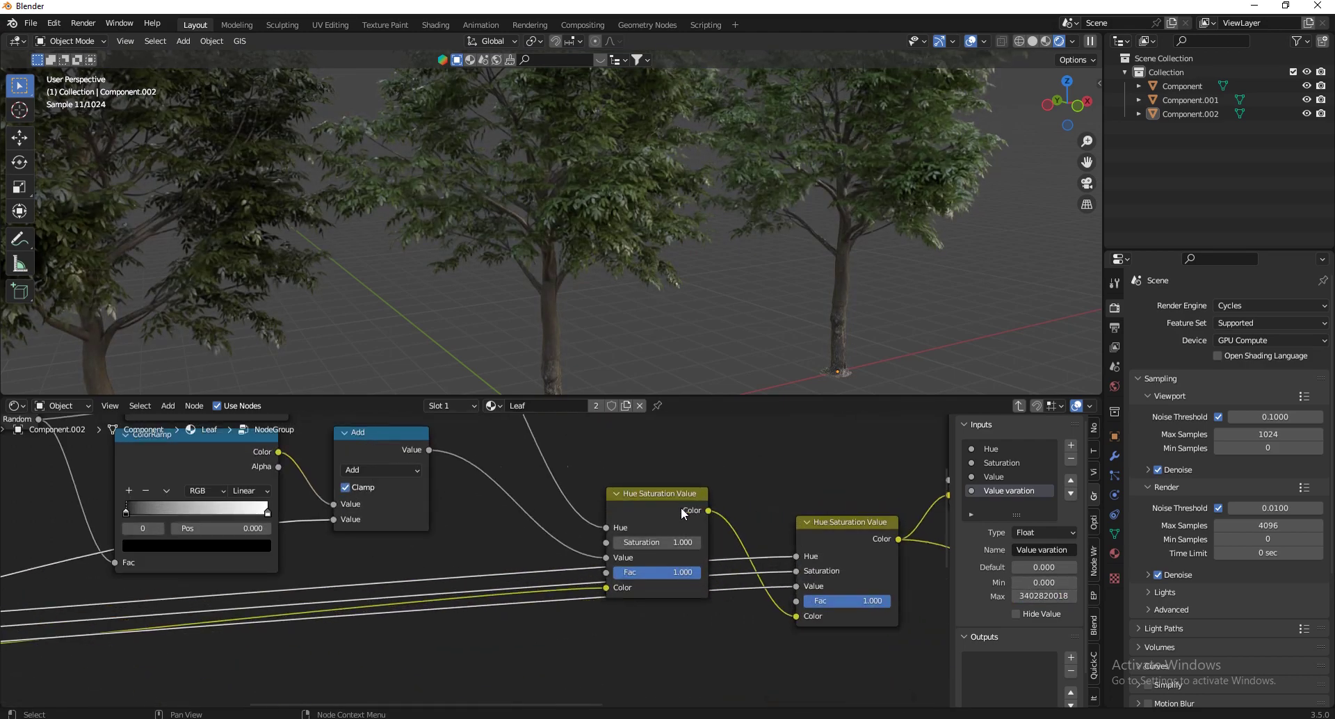
pyautogui.moveTo(682, 506)
pyautogui.mouseDown()
pyautogui.moveTo(656, 475)
pyautogui.moveTo(675, 493)
pyautogui.moveTo(668, 506)
pyautogui.mouseUp()
pyautogui.scroll(-3, 671, 514)
pyautogui.scroll(2, 681, 482)
pyautogui.scroll(-2, 719, 513)
pyautogui.scroll(3, 681, 556)
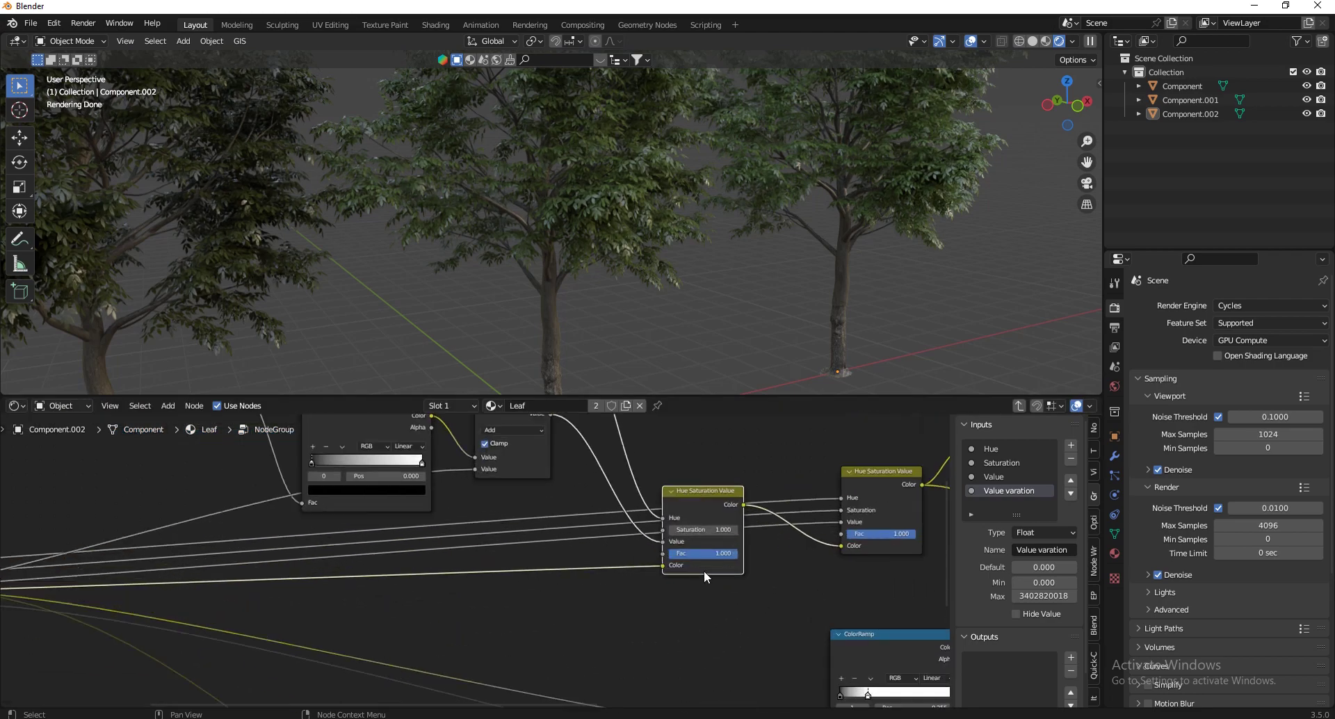
# Try the first Hue Saturation Value node's factor at 0, and undo the change
pyautogui.scroll(-1, 718, 558)
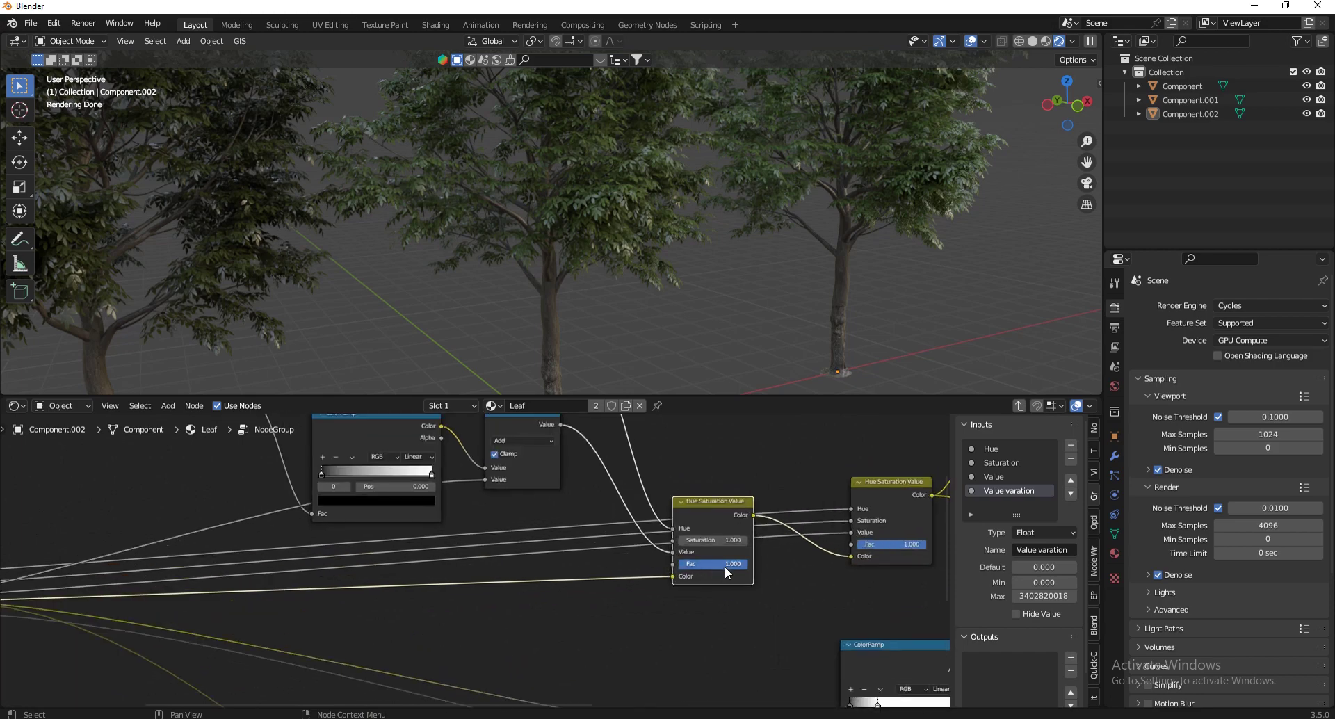
pyautogui.press('BackSpace')
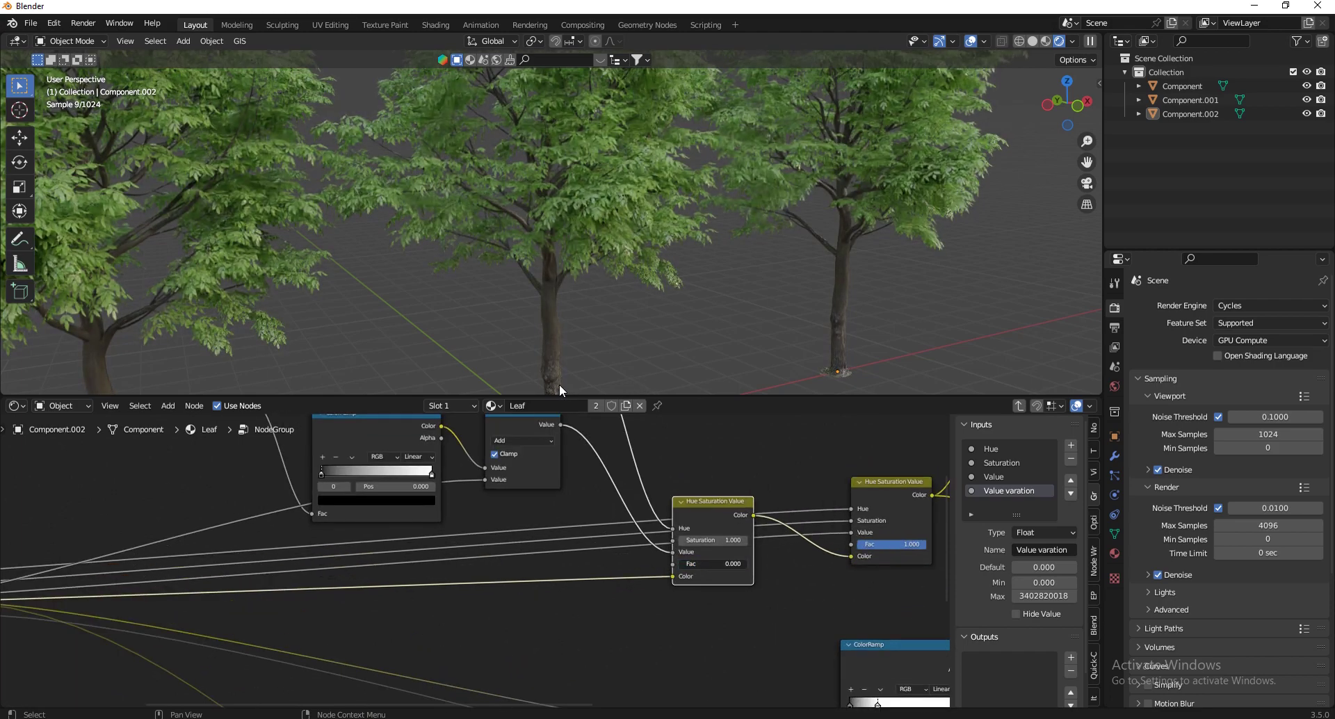
pyautogui.hotkey('ctrl', 'z')
# Add a fifth group input named "varation Factor" with a minimum of 0 and a maximum of 1
pyautogui.scroll(-3, 674, 573)
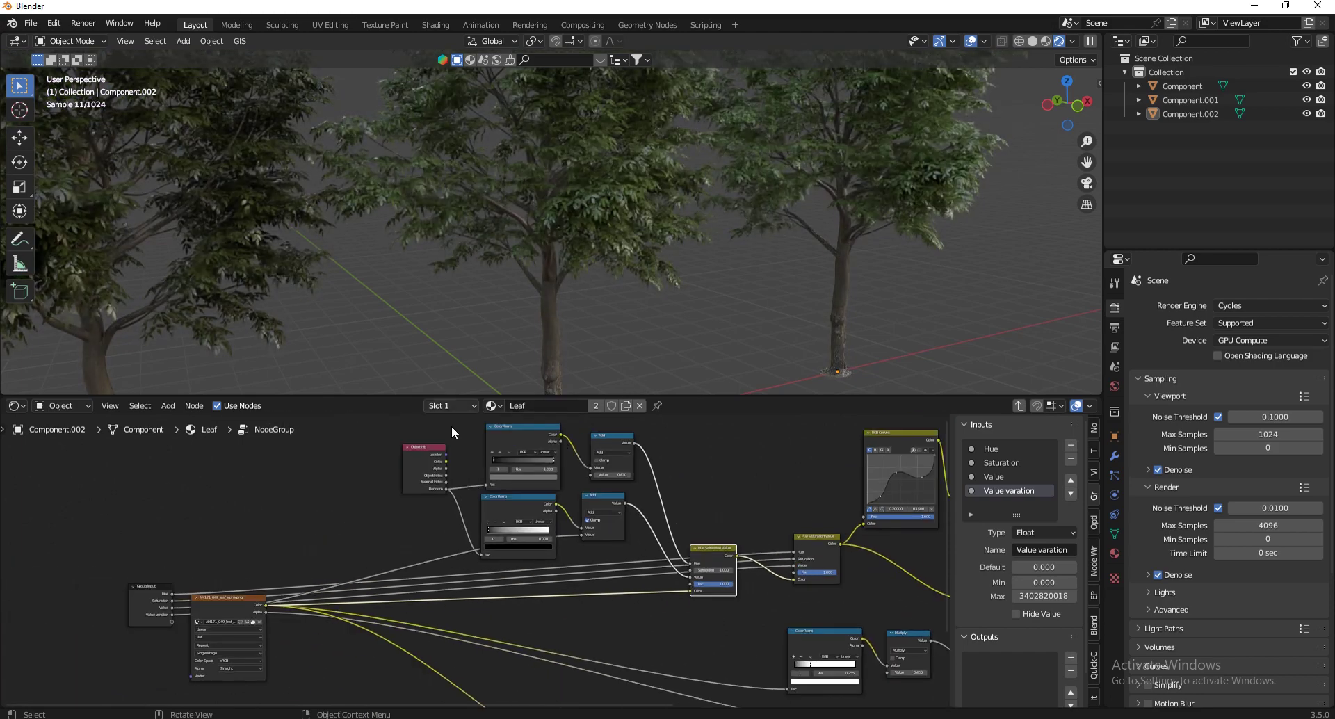
pyautogui.scroll(2, 146, 601)
pyautogui.moveTo(144, 601); pyautogui.dragTo(131, 590)
pyautogui.click(1071, 445)
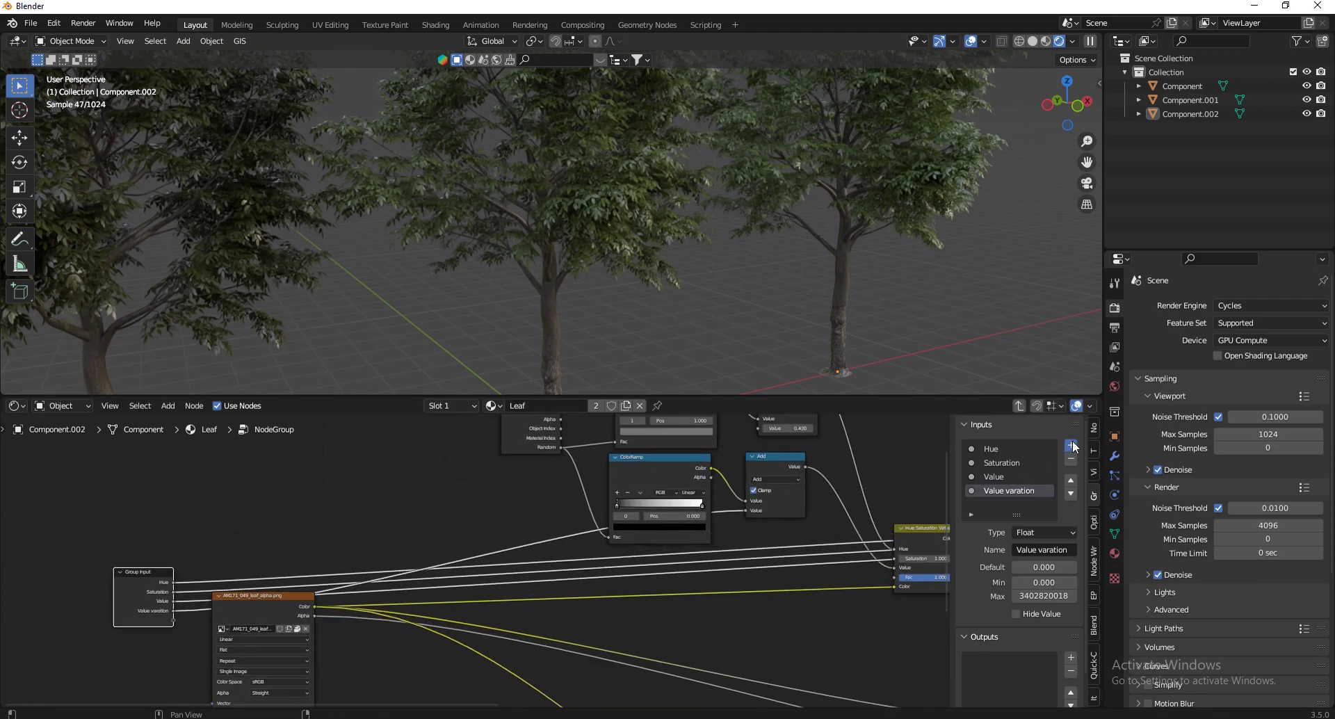
pyautogui.press('Home')
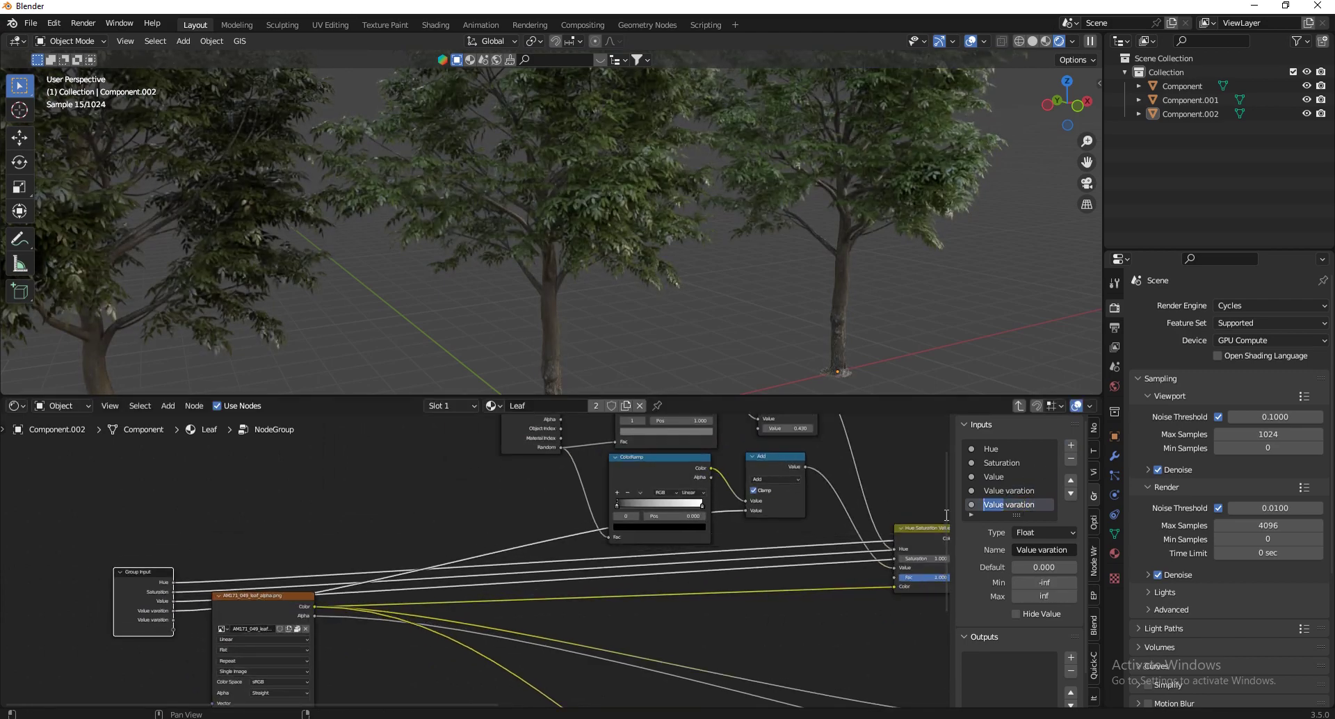
pyautogui.hotkey('ctrl', 'Delete')
pyautogui.write('Factor')
pyautogui.press('Return')
pyautogui.press('BackSpace')
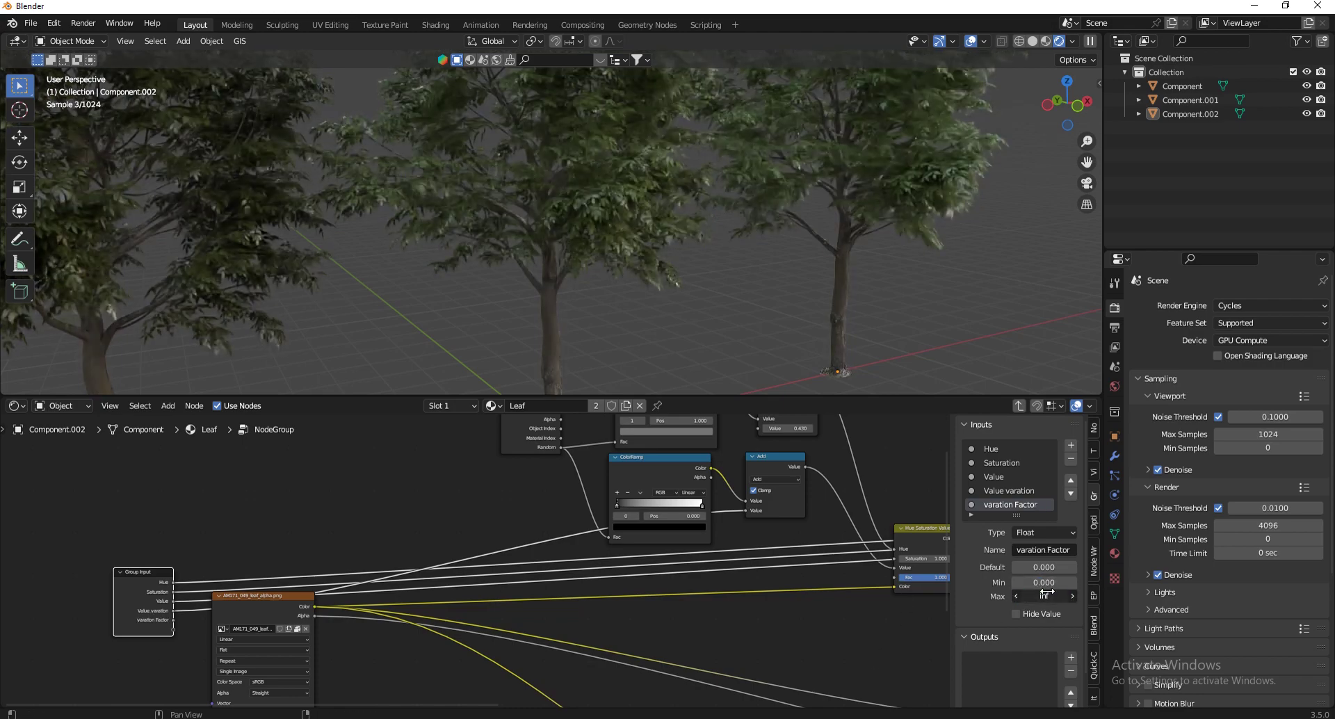
pyautogui.press('BackSpace')
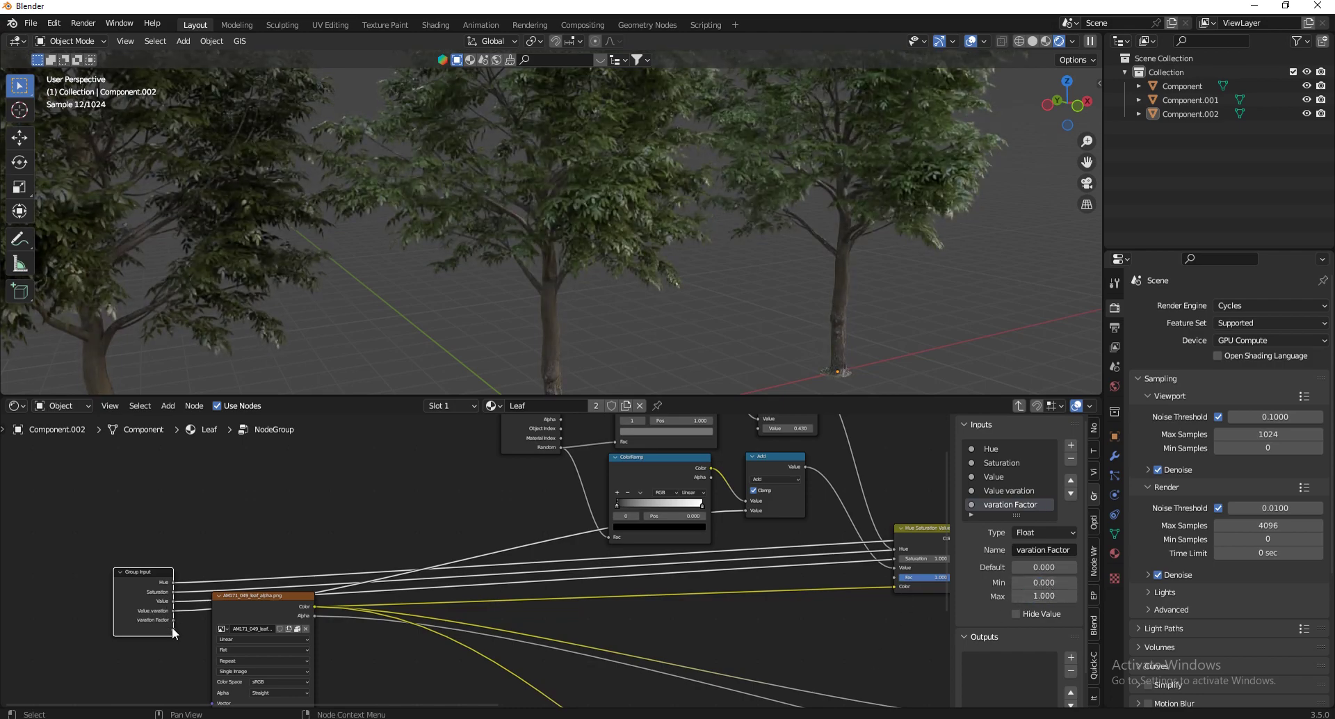
# Connect the varation Factor socket to the Fac input of the first Hue Saturation Value node
pyautogui.moveTo(172, 623); pyautogui.dragTo(900, 579)
pyautogui.scroll(-5, 800, 577)
pyautogui.scroll(6, 882, 576)
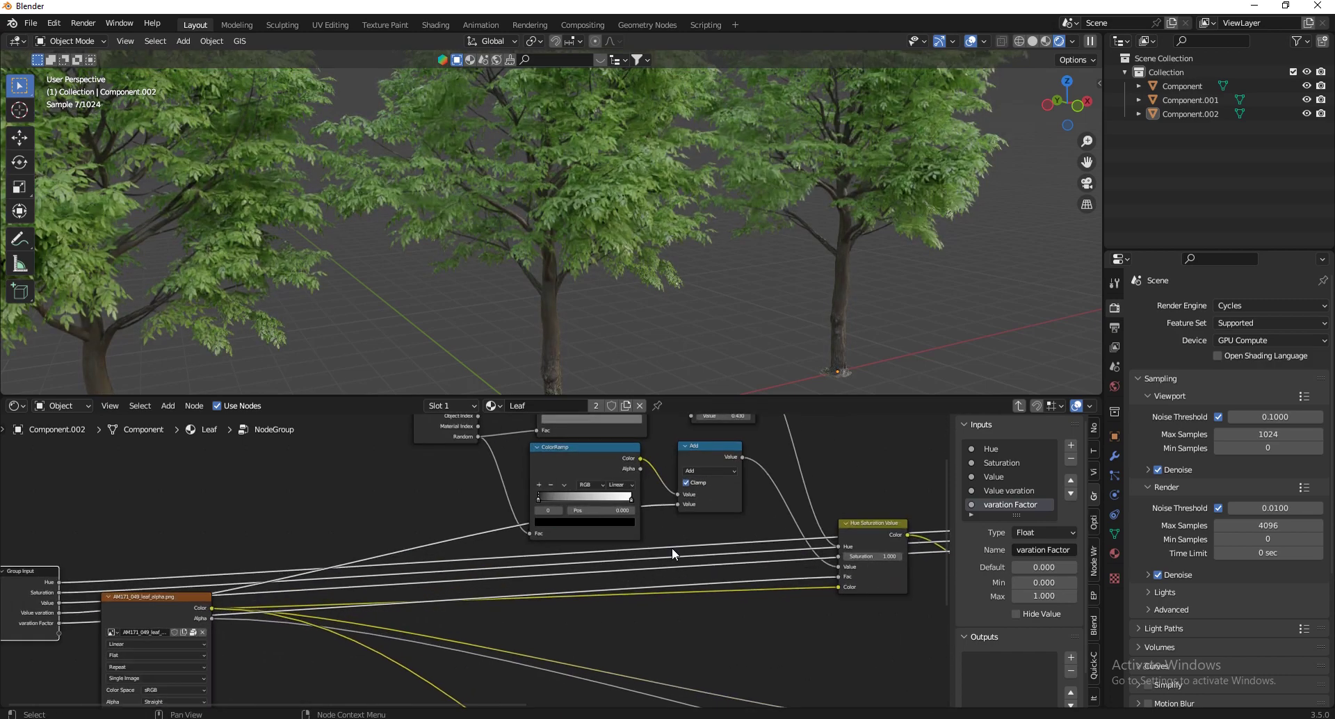
# Add a sixth group input and set its minimum to 0 and maximum to 1
pyautogui.scroll(-4, 445, 550)
pyautogui.scroll(-1, 604, 523)
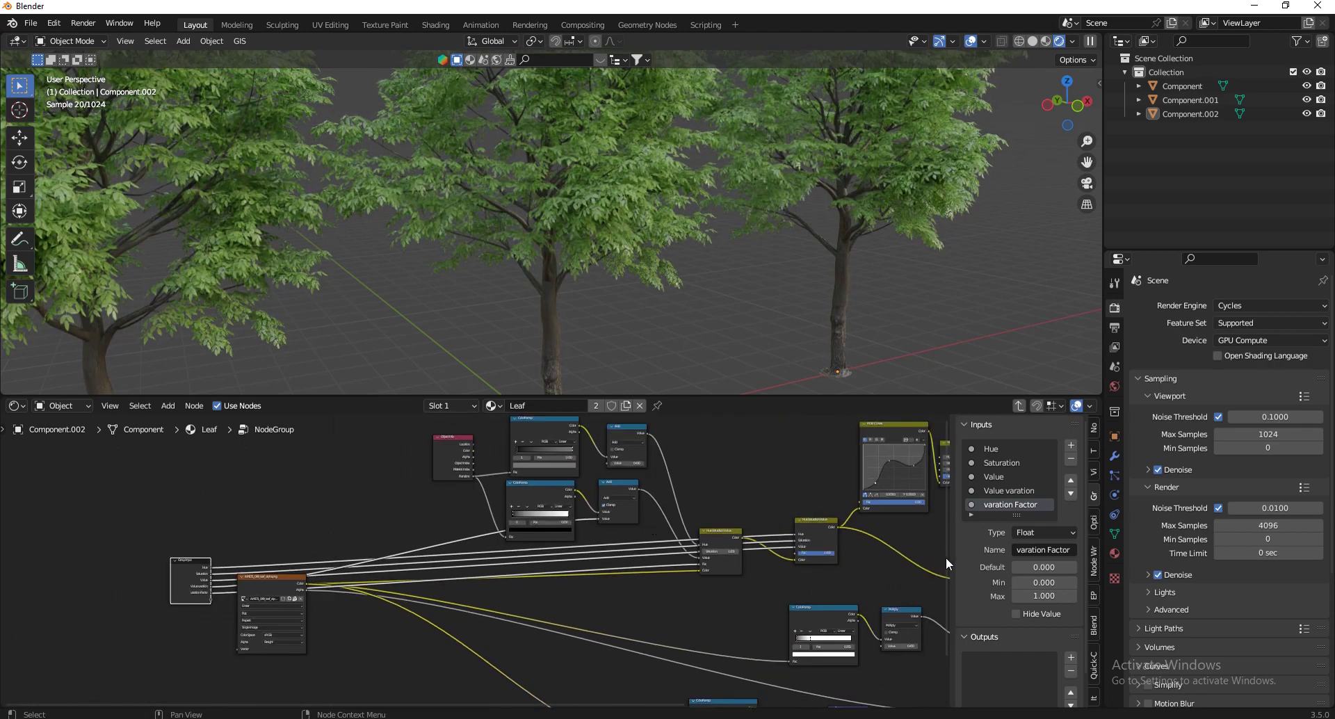
pyautogui.scroll(-3, 528, 574)
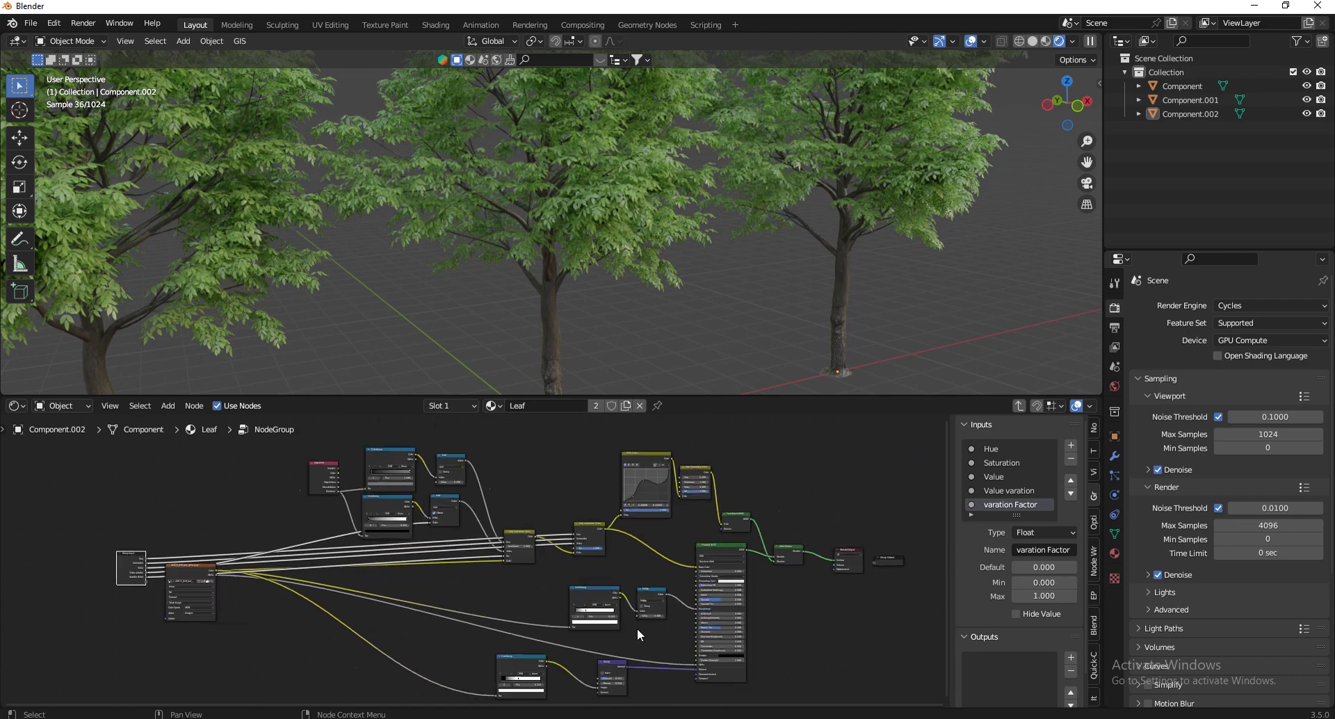
pyautogui.scroll(6, 652, 612)
pyautogui.scroll(-3, 733, 595)
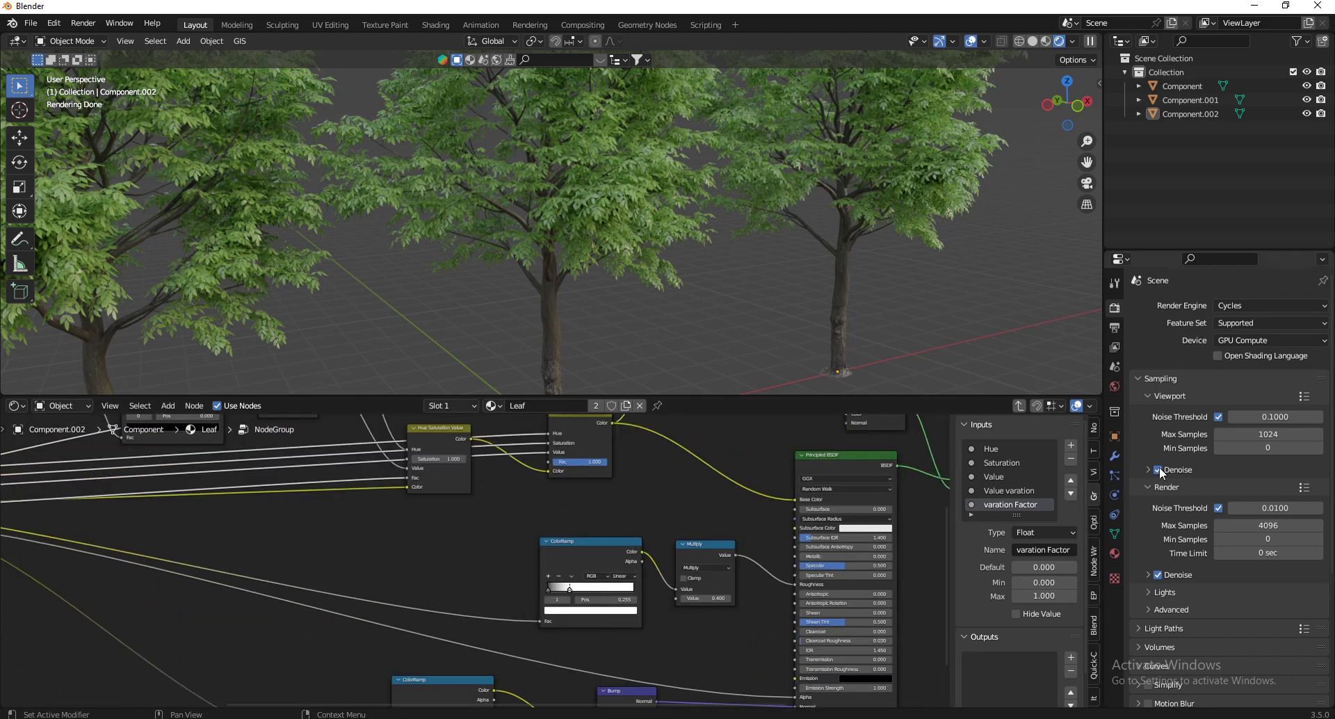
pyautogui.click(1071, 445)
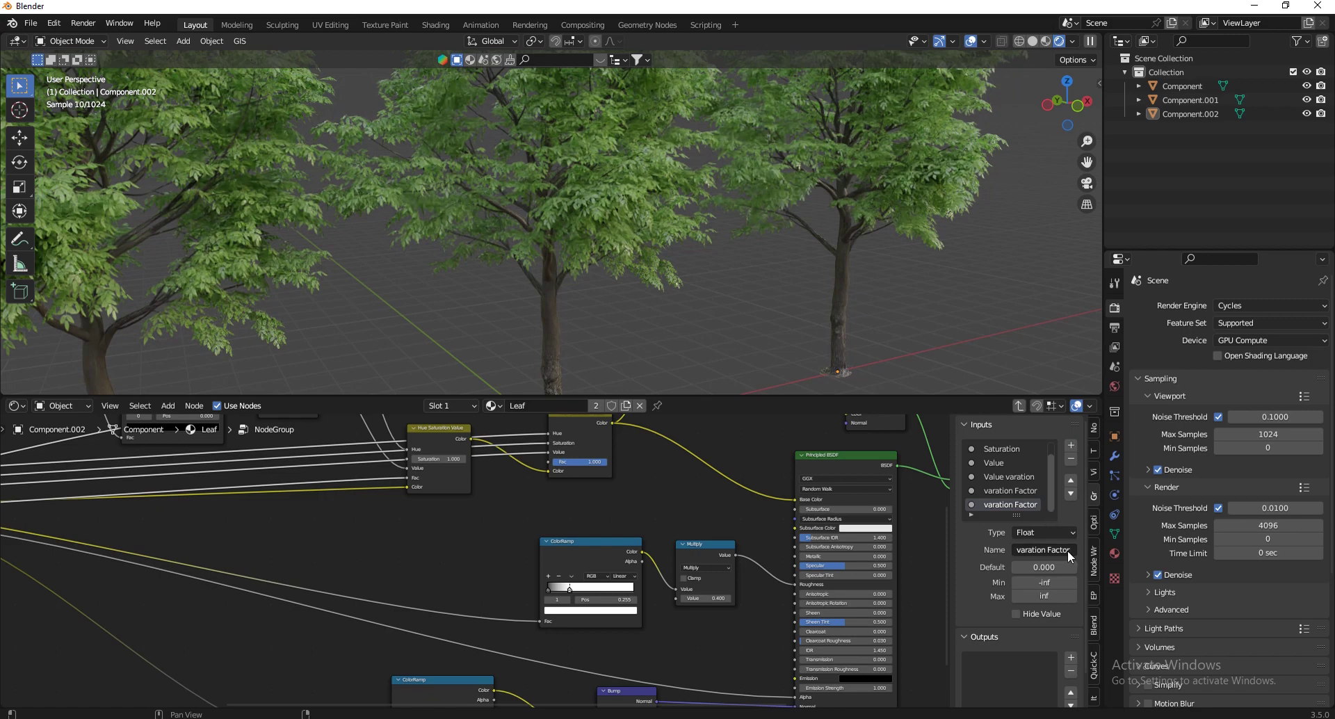
pyautogui.click(1057, 584)
pyautogui.write('0')
pyautogui.press('Return')
pyautogui.click(1050, 596)
pyautogui.write('2')
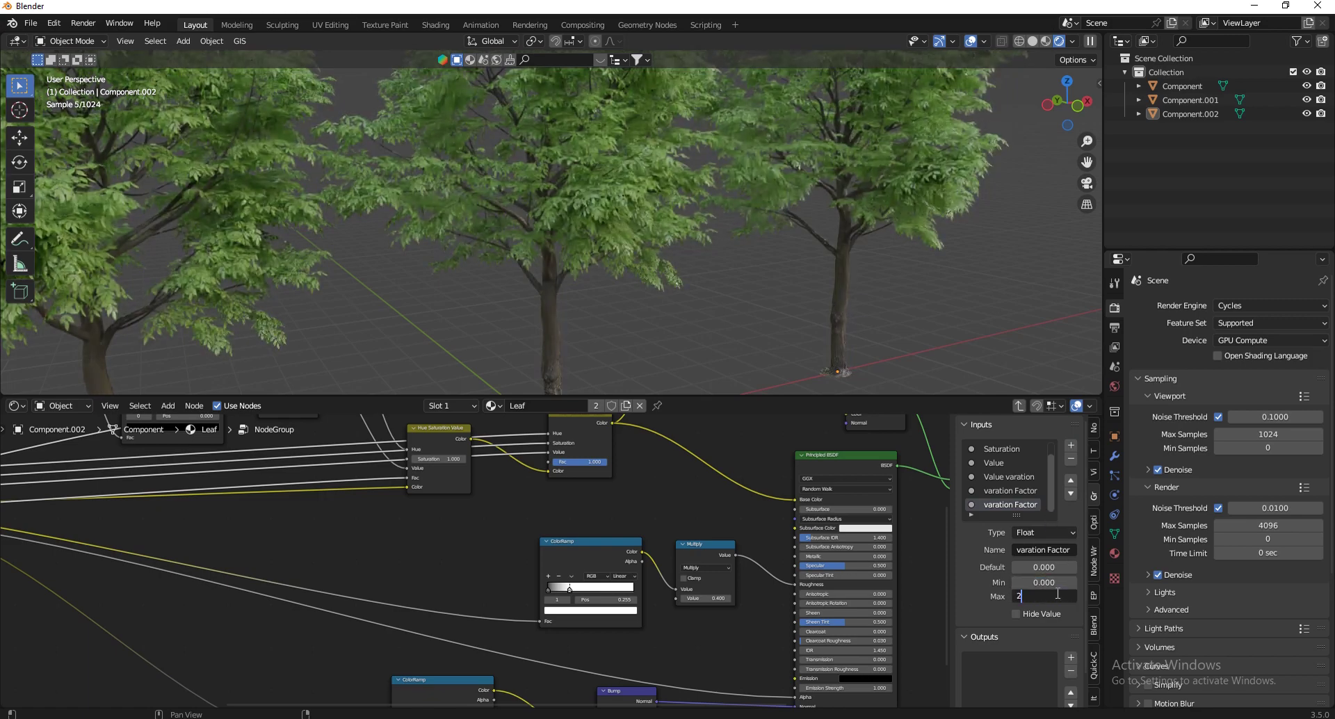
pyautogui.press('Return')
pyautogui.click(1054, 598)
pyautogui.write('1')
pyautogui.press('Return')
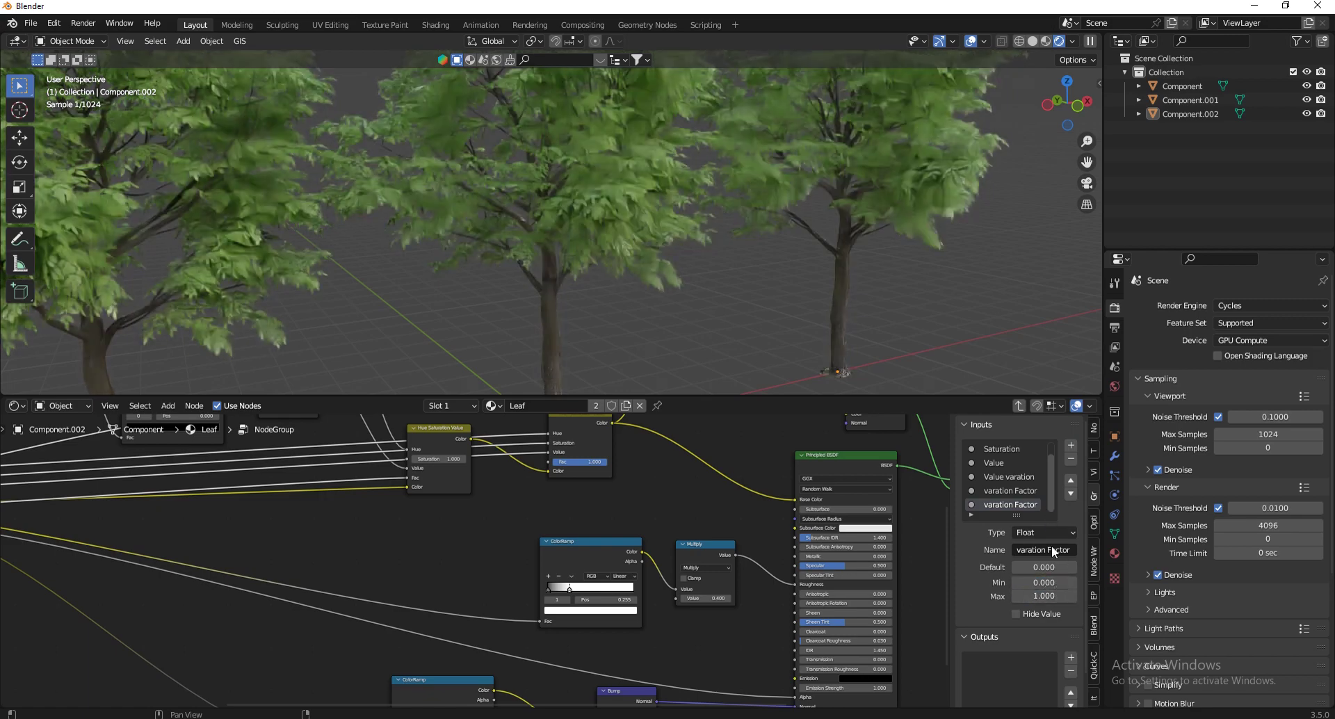
# Name the sixth group input "Roughness"
pyautogui.doubleClick(1026, 506)
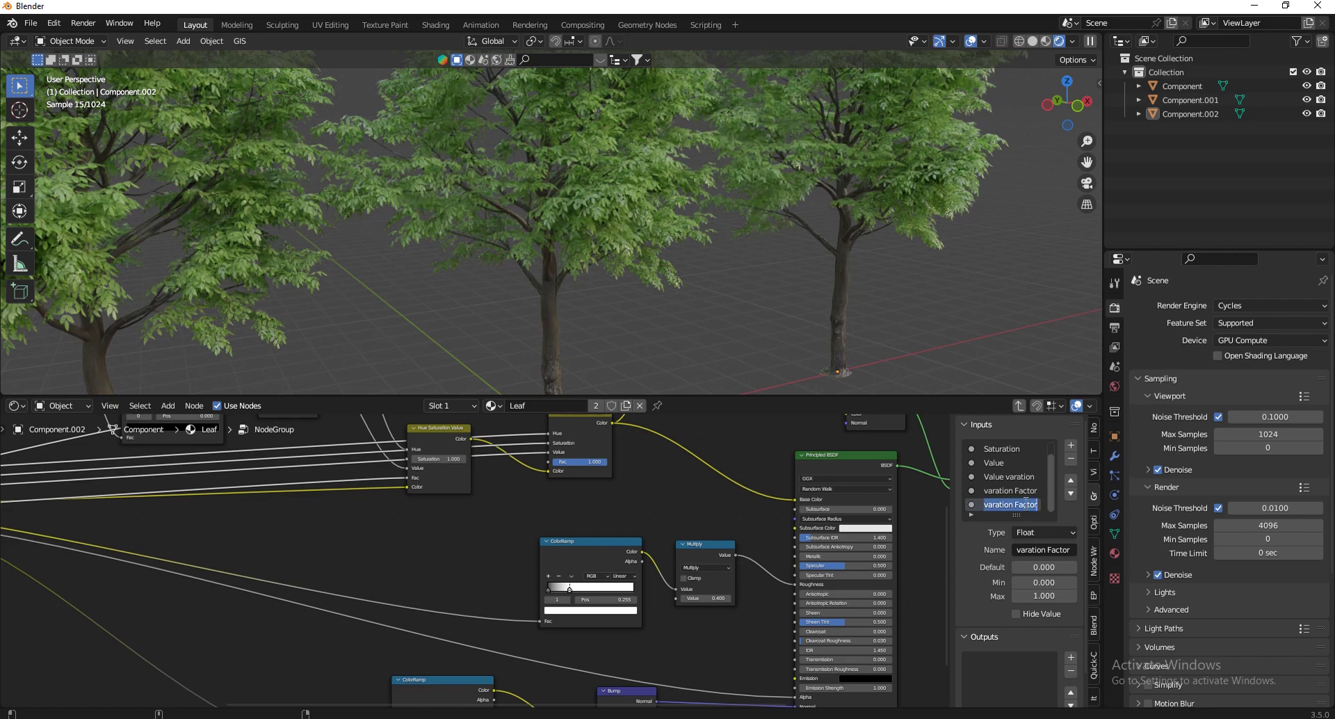
pyautogui.write('Roughness')
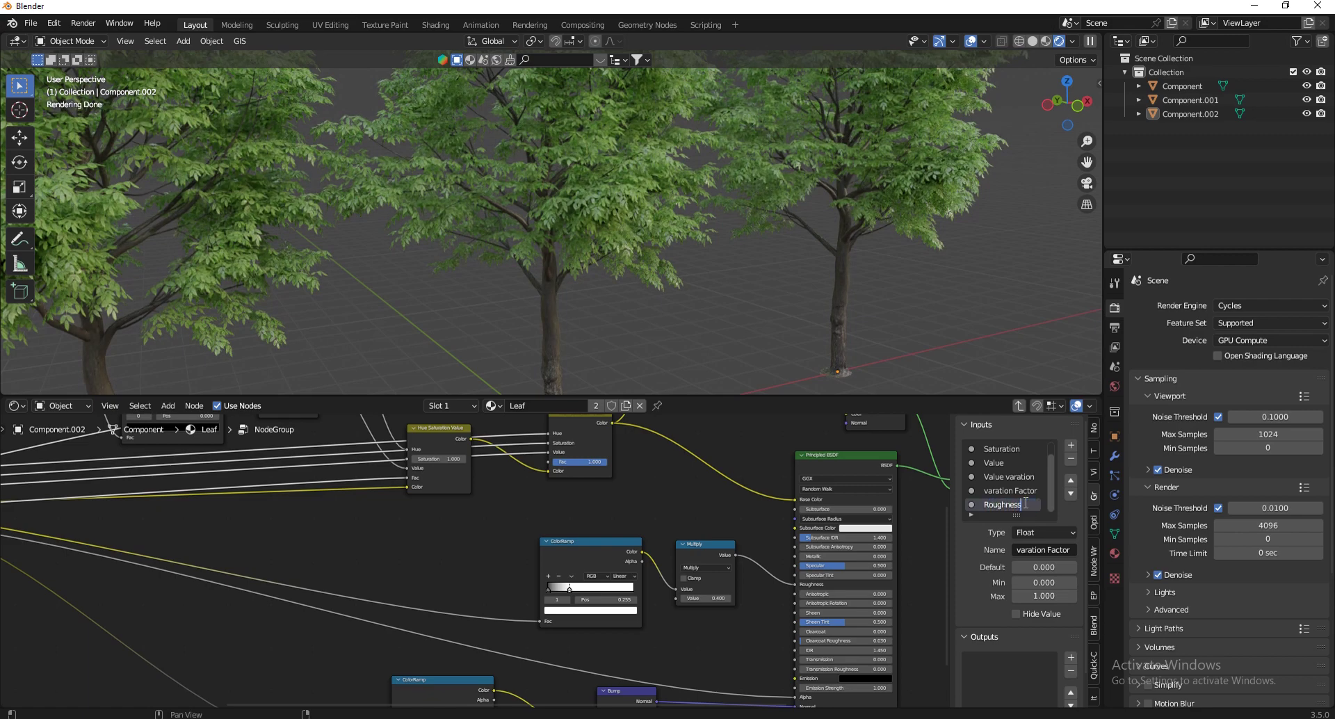
pyautogui.press('Return')
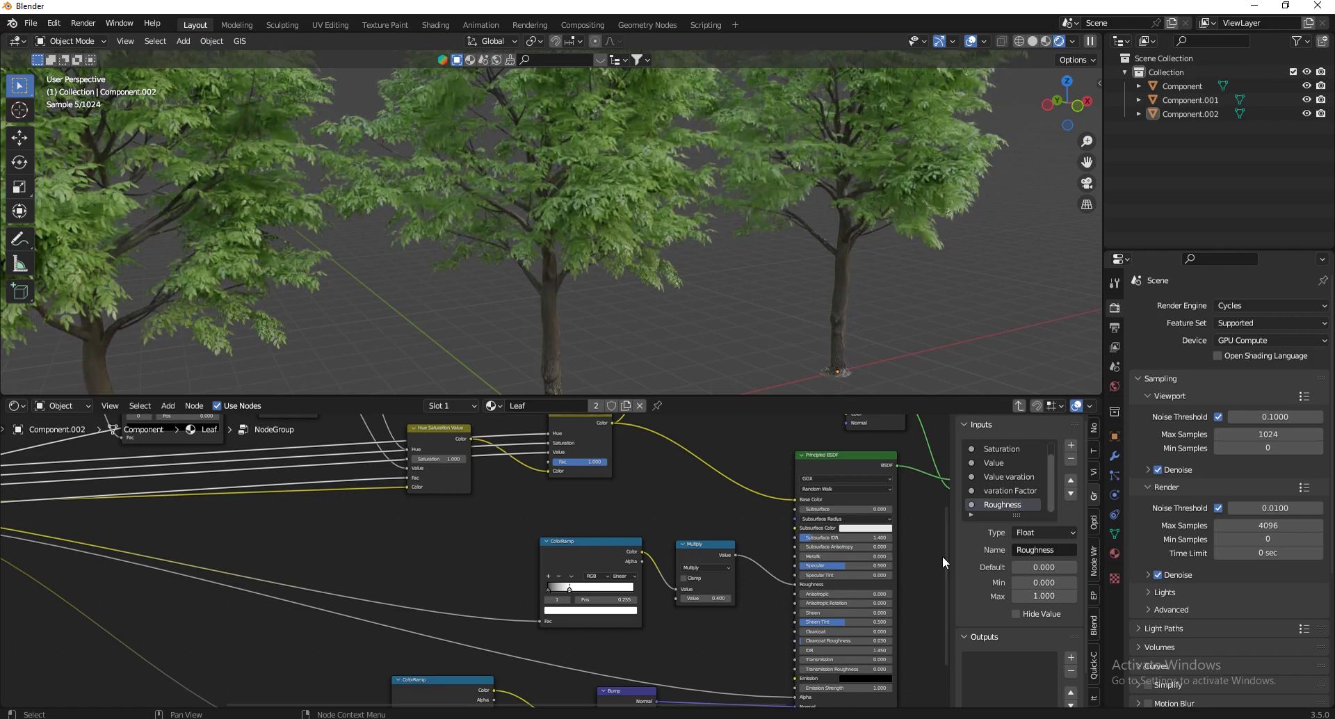
# Connect the Roughness socket to the second Value input of the Multiply node and set the group input's default to 0.5
pyautogui.scroll(-3, 639, 530)
pyautogui.scroll(5, 203, 523)
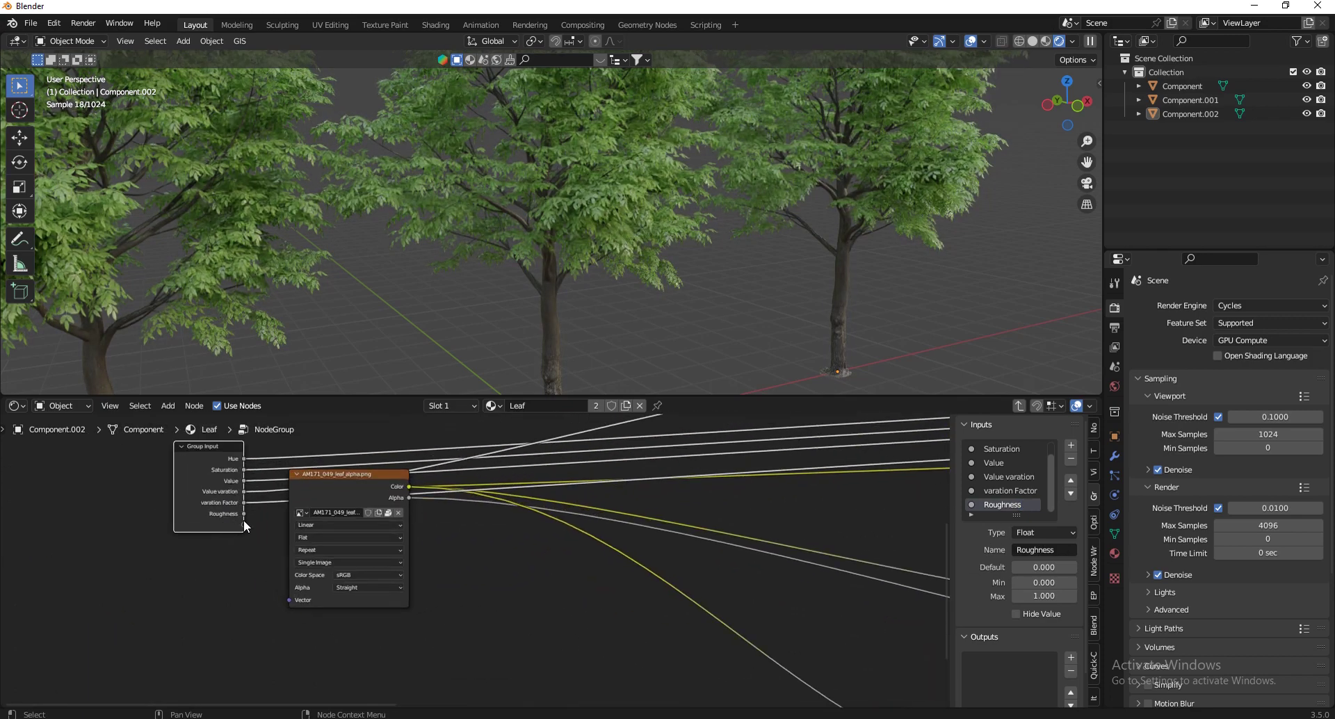
pyautogui.moveTo(244, 513); pyautogui.dragTo(736, 595)
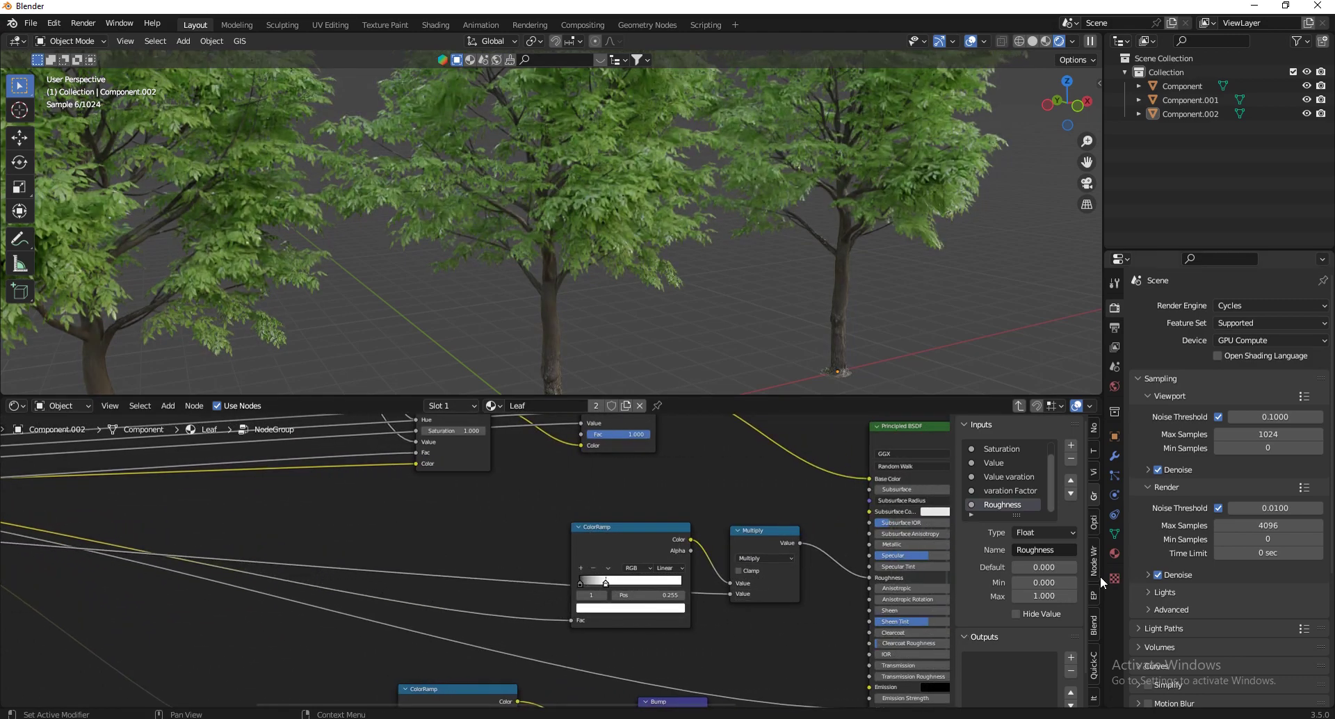
pyautogui.click(1038, 566)
pyautogui.write('0.5')
pyautogui.press('Return')
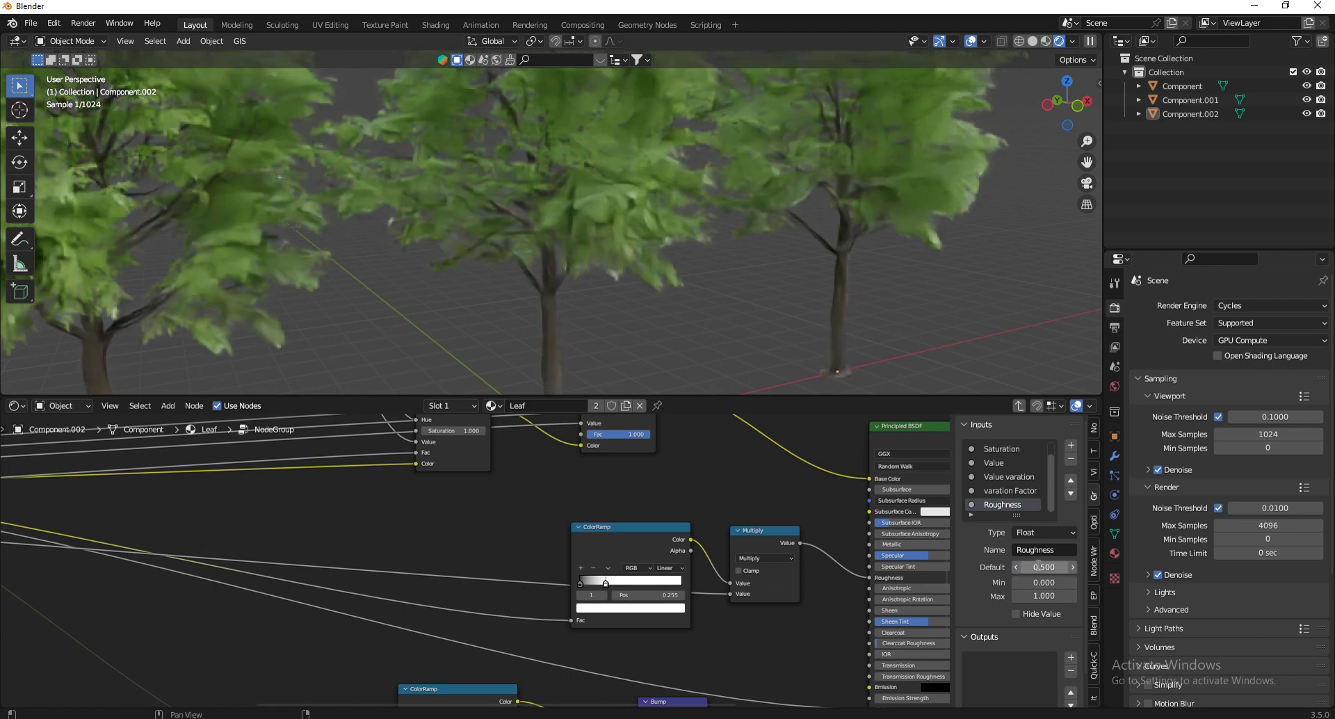
# Add a seventh group input and name it "Bump Strength"
pyautogui.scroll(-2, 675, 520)
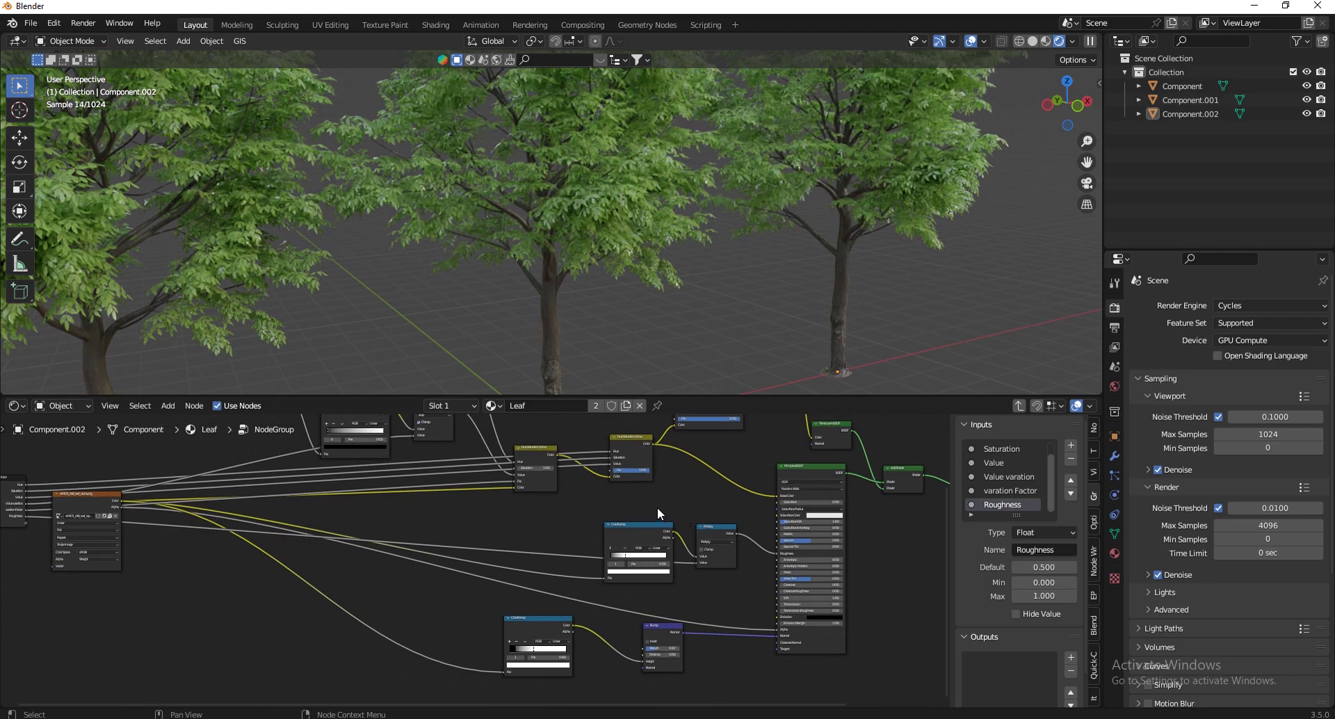
pyautogui.click(1024, 530)
pyautogui.scroll(3, 737, 661)
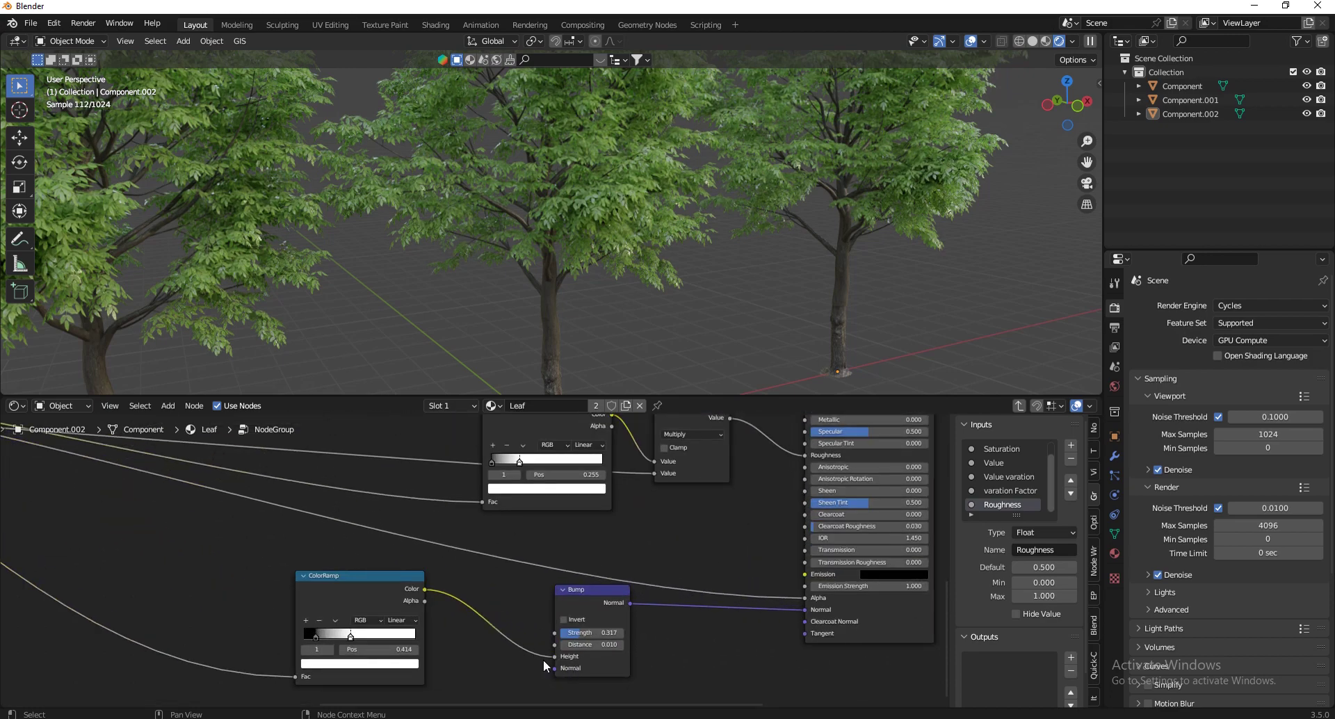
pyautogui.scroll(-4, 657, 636)
pyautogui.scroll(2, 682, 630)
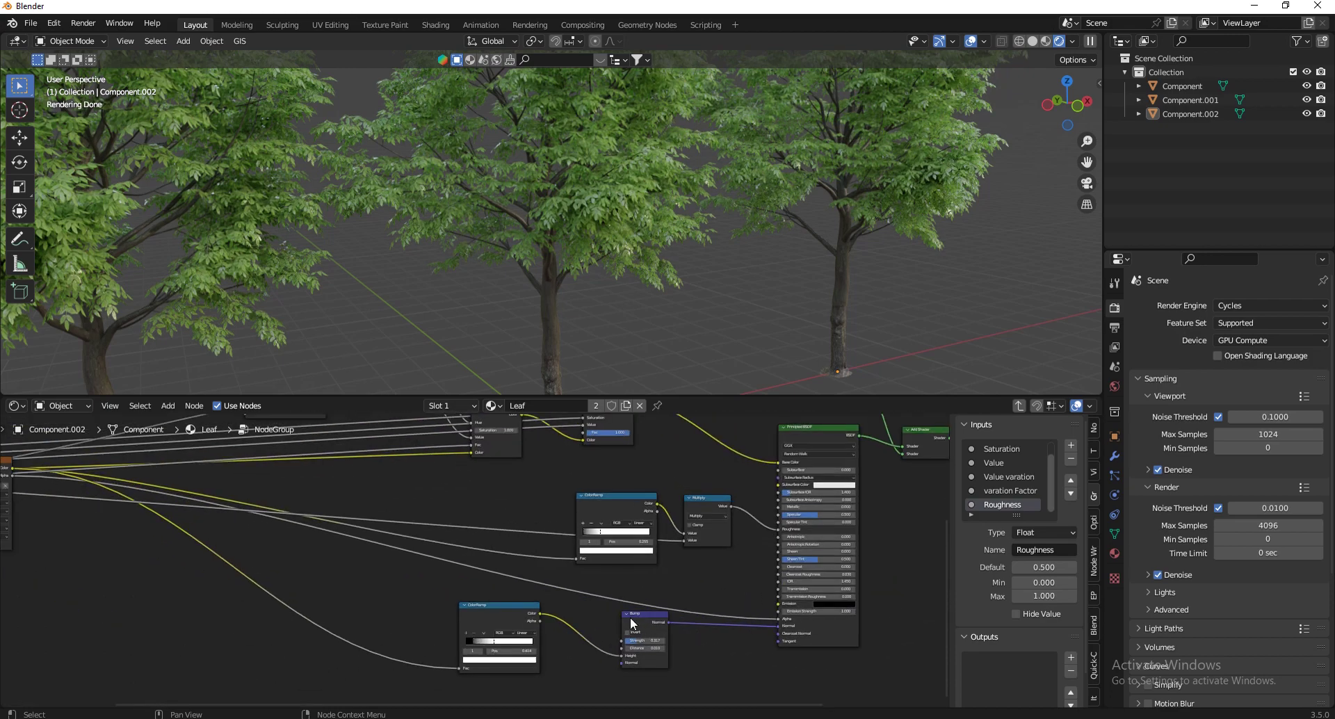
pyautogui.click(1070, 445)
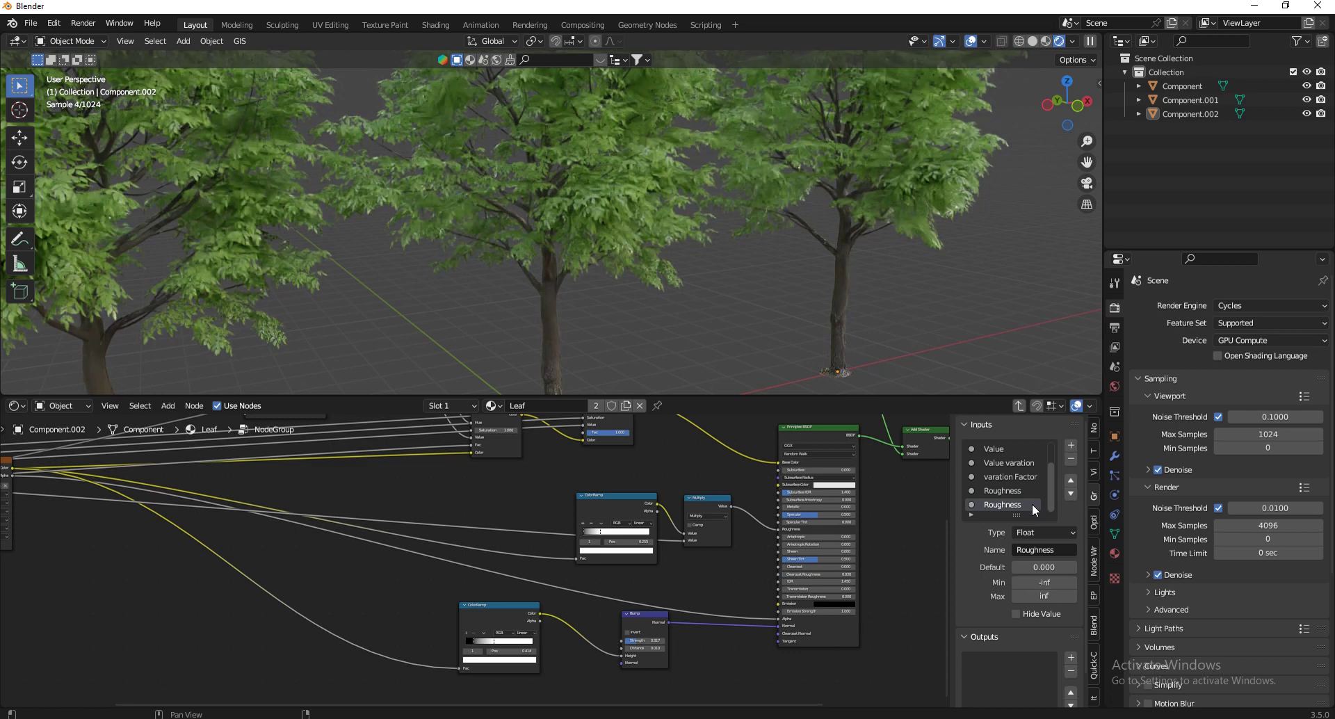
pyautogui.doubleClick(1032, 503)
pyautogui.write('bump S')
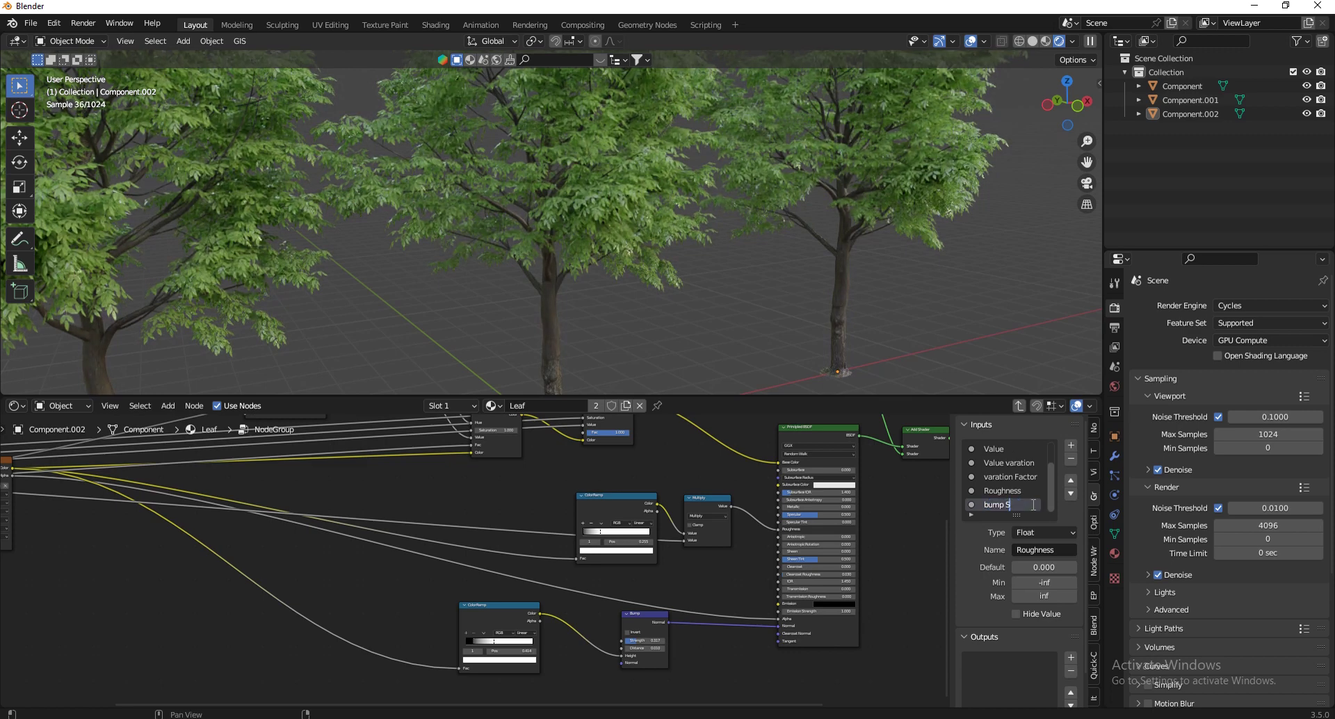
pyautogui.write('trngth')
pyautogui.press('Escape')
pyautogui.doubleClick(1034, 508)
pyautogui.write('bu')
pyautogui.press('BackSpace')
pyautogui.press('BackSpace')
pyautogui.write('Bump S')
pyautogui.press('Return')
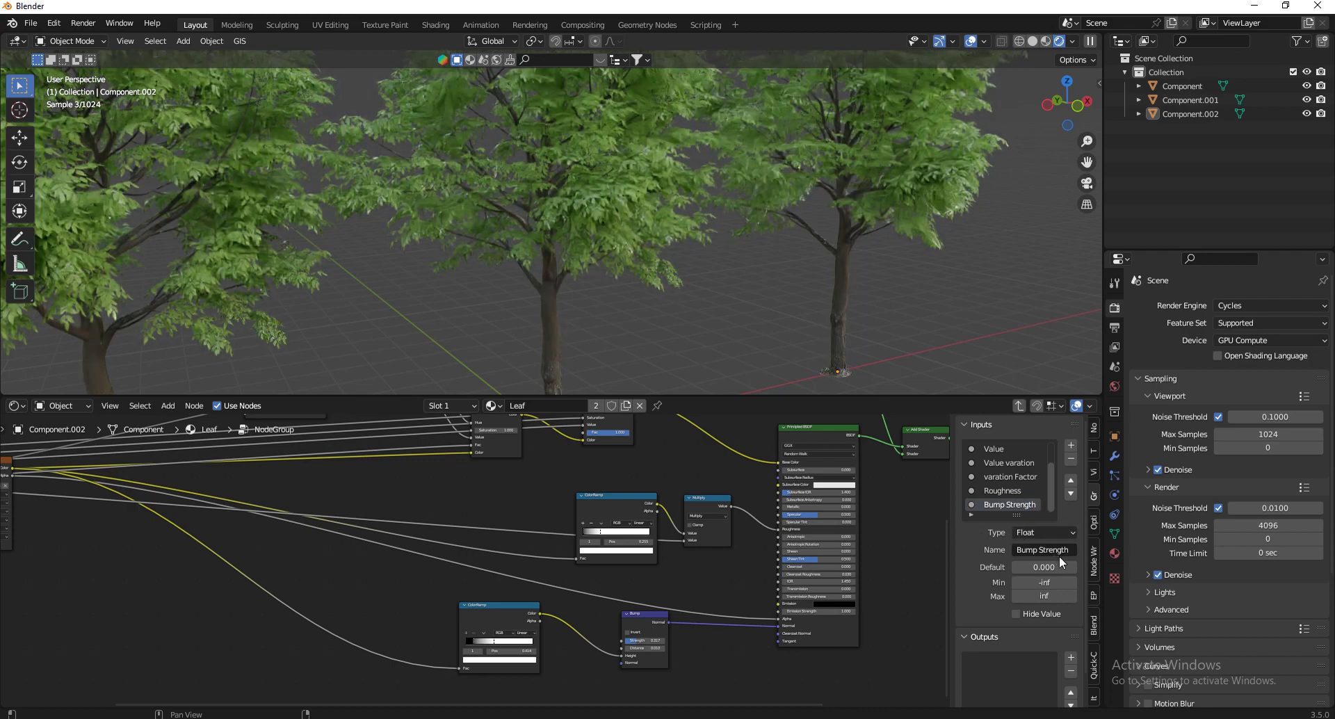
# Set the Bump Strength input's minimum to 0 and maximum to 1
pyautogui.click(1043, 582)
pyautogui.write('0')
pyautogui.press('Return')
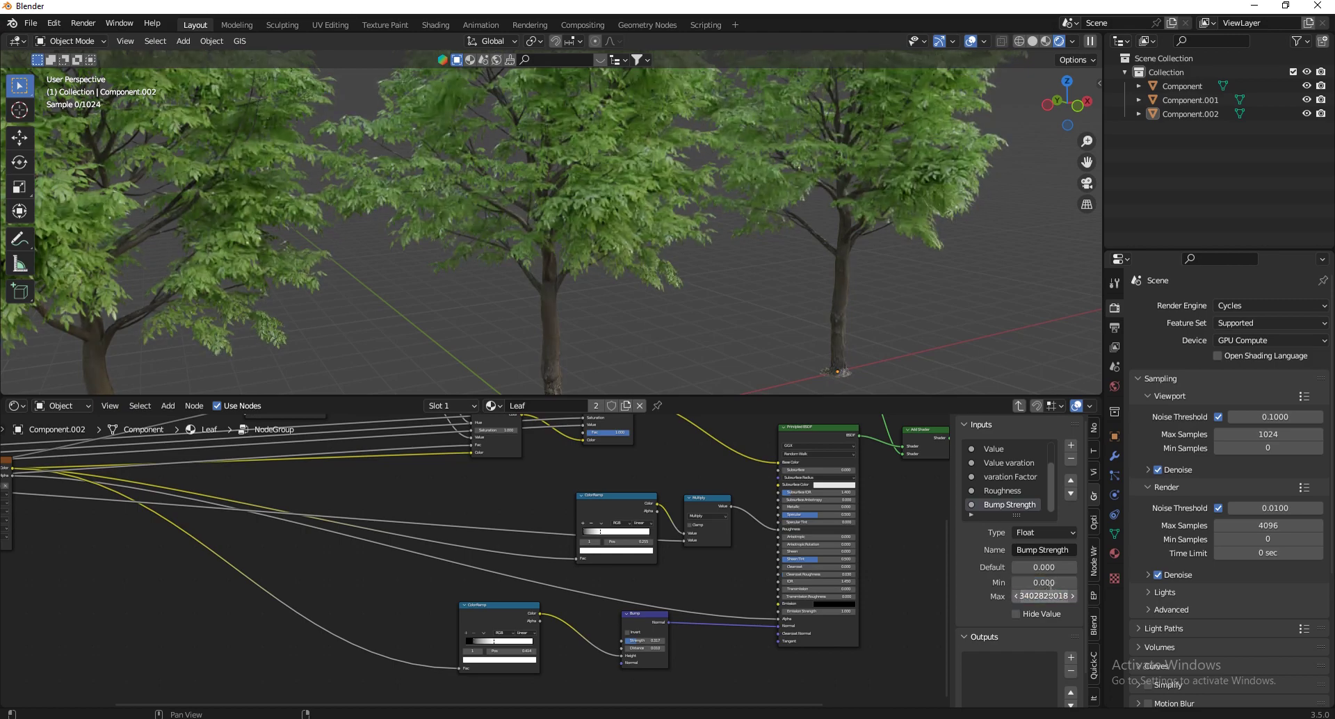
pyautogui.click(1049, 579)
pyautogui.click(1045, 595)
pyautogui.write('1')
pyautogui.press('Return')
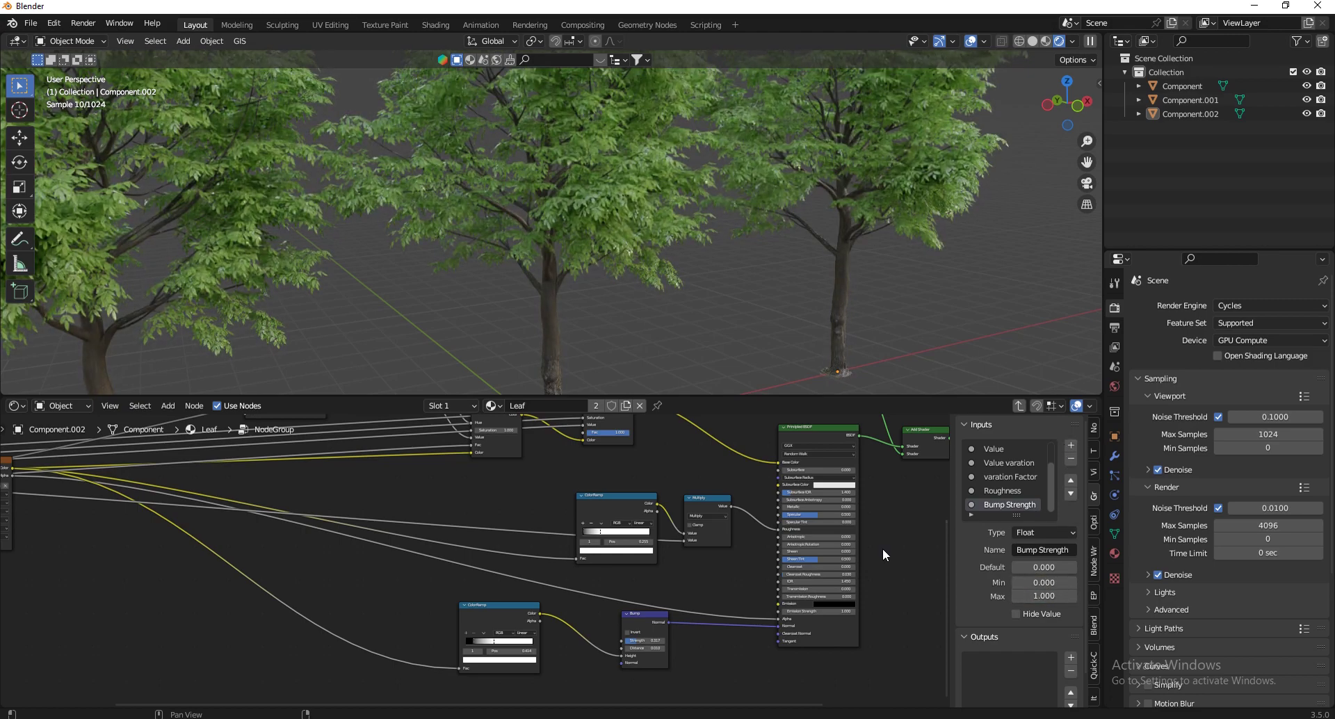
# Connect the Bump Strength socket of the Group Input to the Bump node's Strength input
pyautogui.press('Home')
pyautogui.moveTo(139, 527); pyautogui.dragTo(732, 642)
pyautogui.scroll(5, 732, 642)
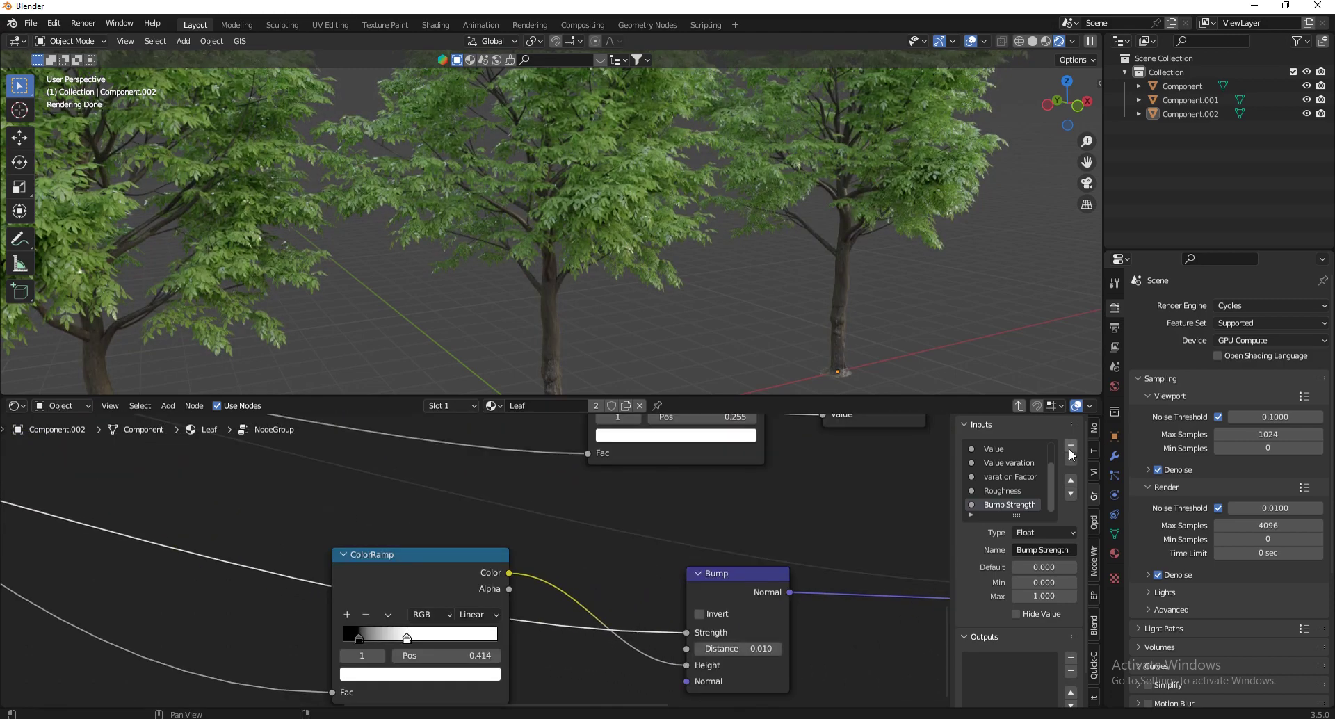
# Add an eighth group input named "Bump Distance" with a minimum of 0 and a maximum of 1
pyautogui.doubleClick(1015, 506)
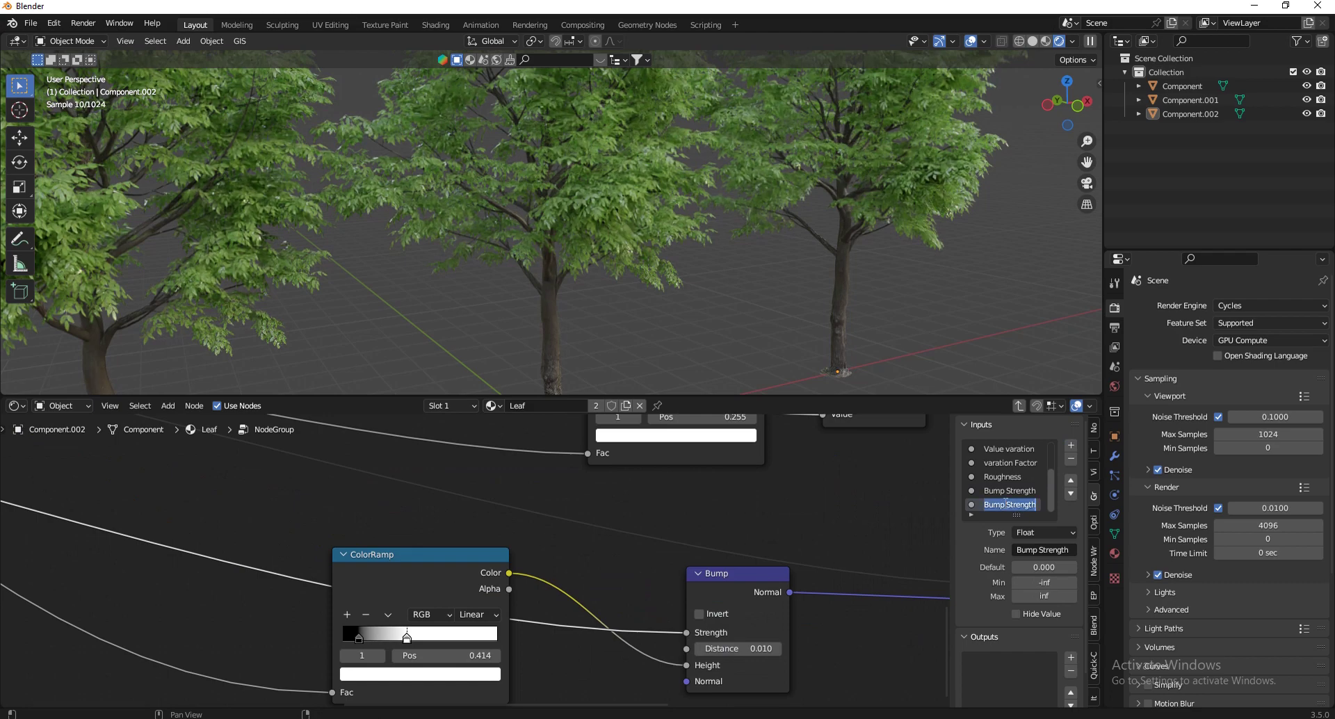
pyautogui.moveTo(1006, 504); pyautogui.dragTo(1047, 504)
pyautogui.press('Return')
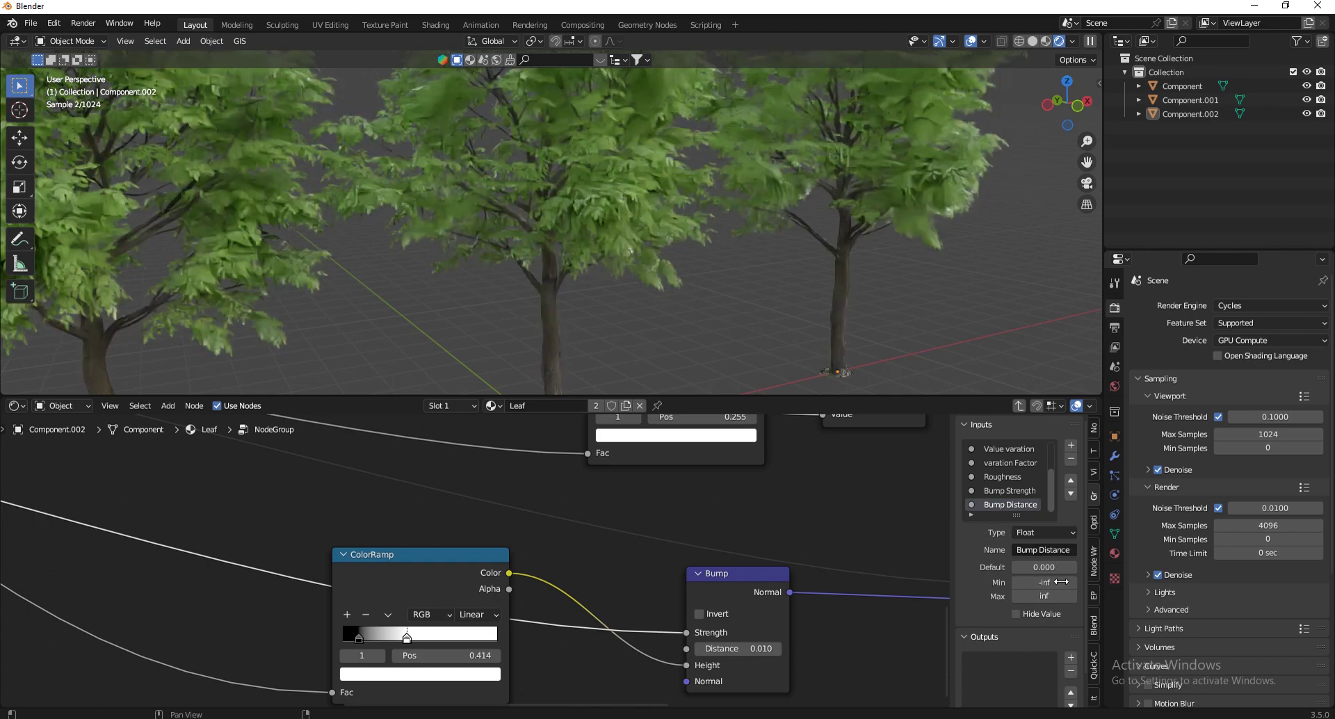
pyautogui.click(1041, 583)
pyautogui.write('0')
pyautogui.press('Return')
pyautogui.click(1043, 596)
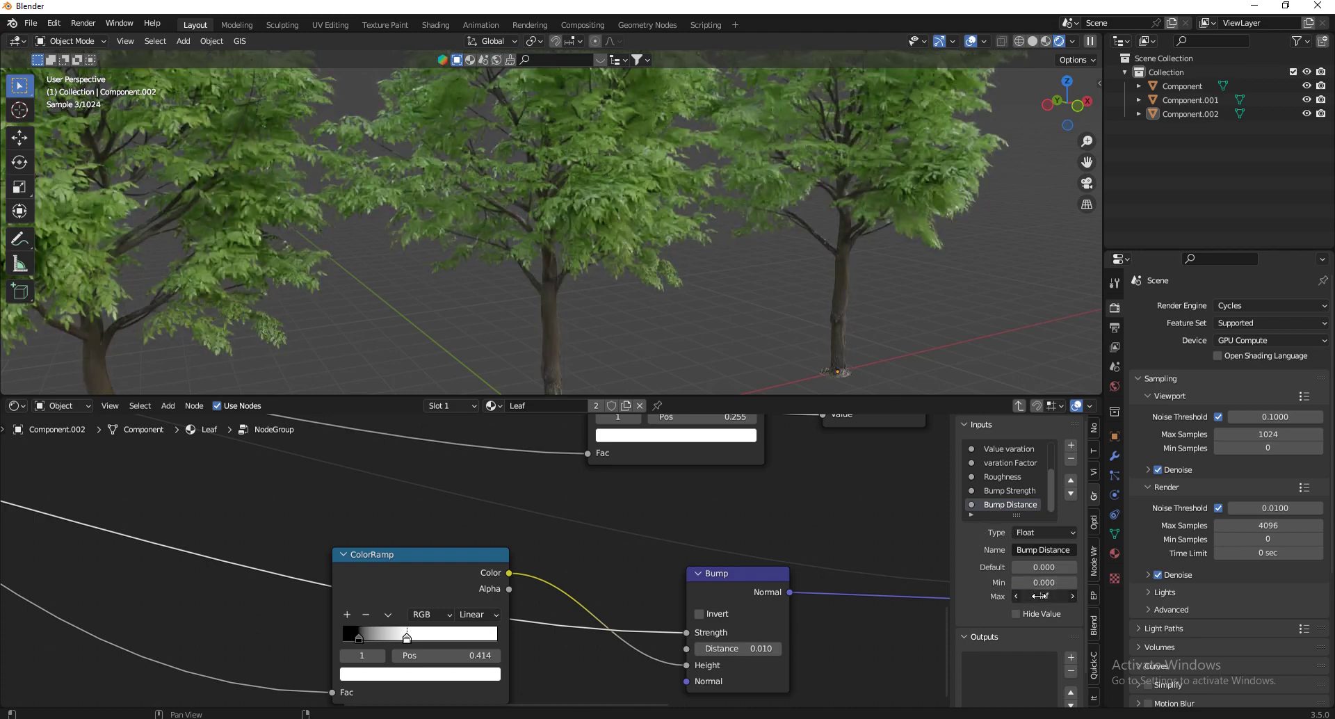
pyautogui.write('1')
pyautogui.press('Return')
# Look over the group's node tree, including the RGB Curves, second colour adjustment and Translucent BSDF branch
pyautogui.scroll(-2, 752, 569)
pyautogui.scroll(-3, 752, 569)
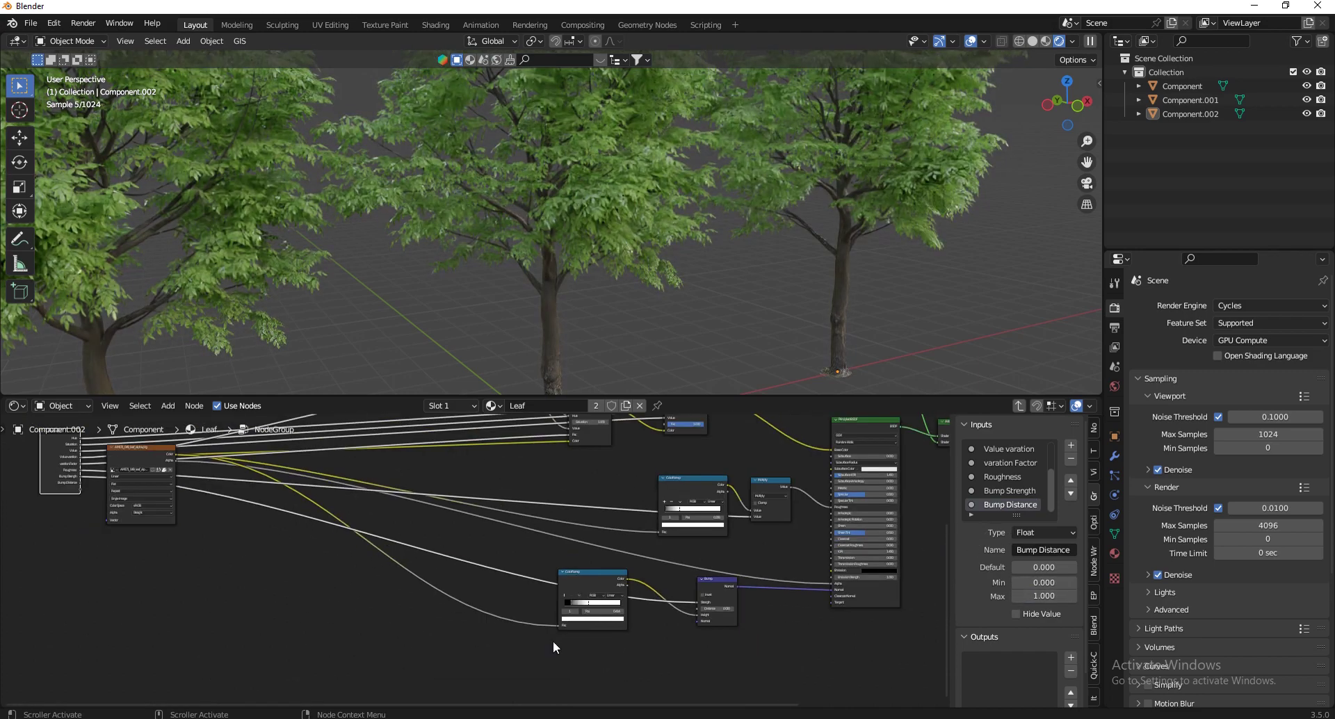
pyautogui.scroll(-2, 617, 608)
pyautogui.scroll(-1, 820, 491)
pyautogui.scroll(2, 757, 529)
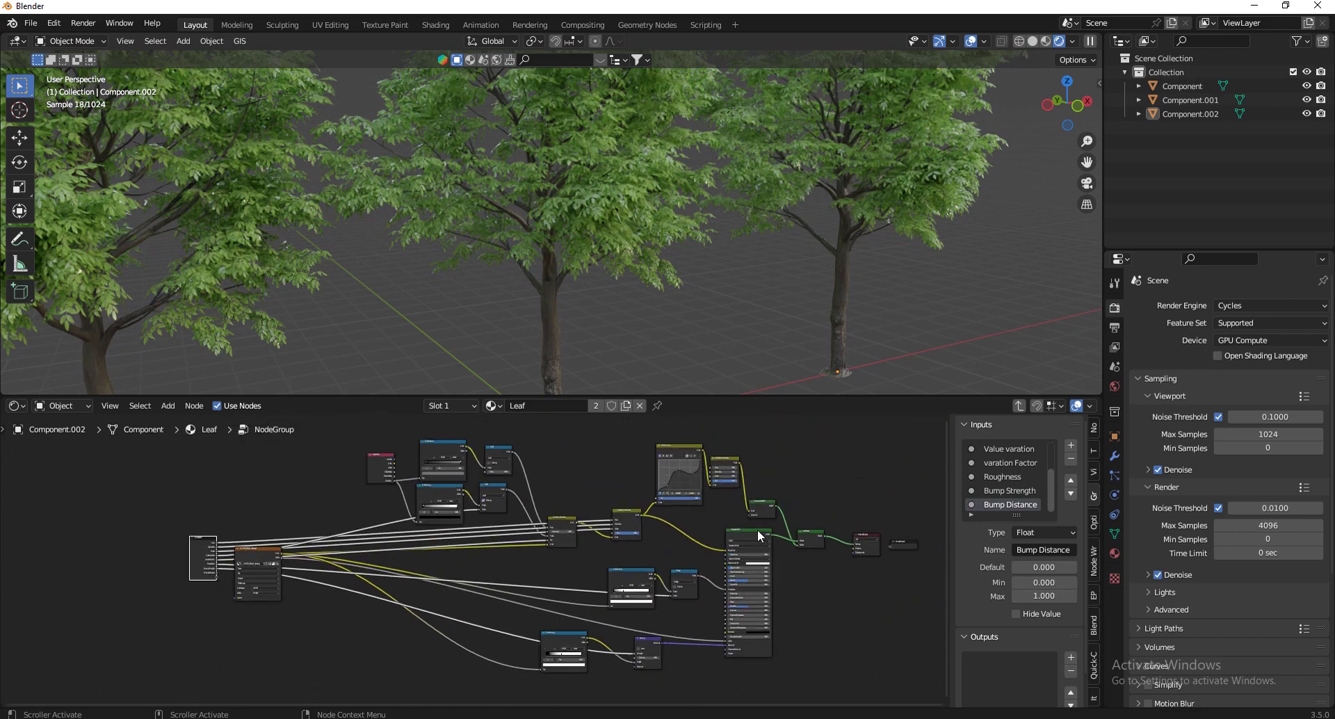
pyautogui.scroll(2, 763, 512)
pyautogui.scroll(2, 725, 466)
pyautogui.scroll(3, 679, 419)
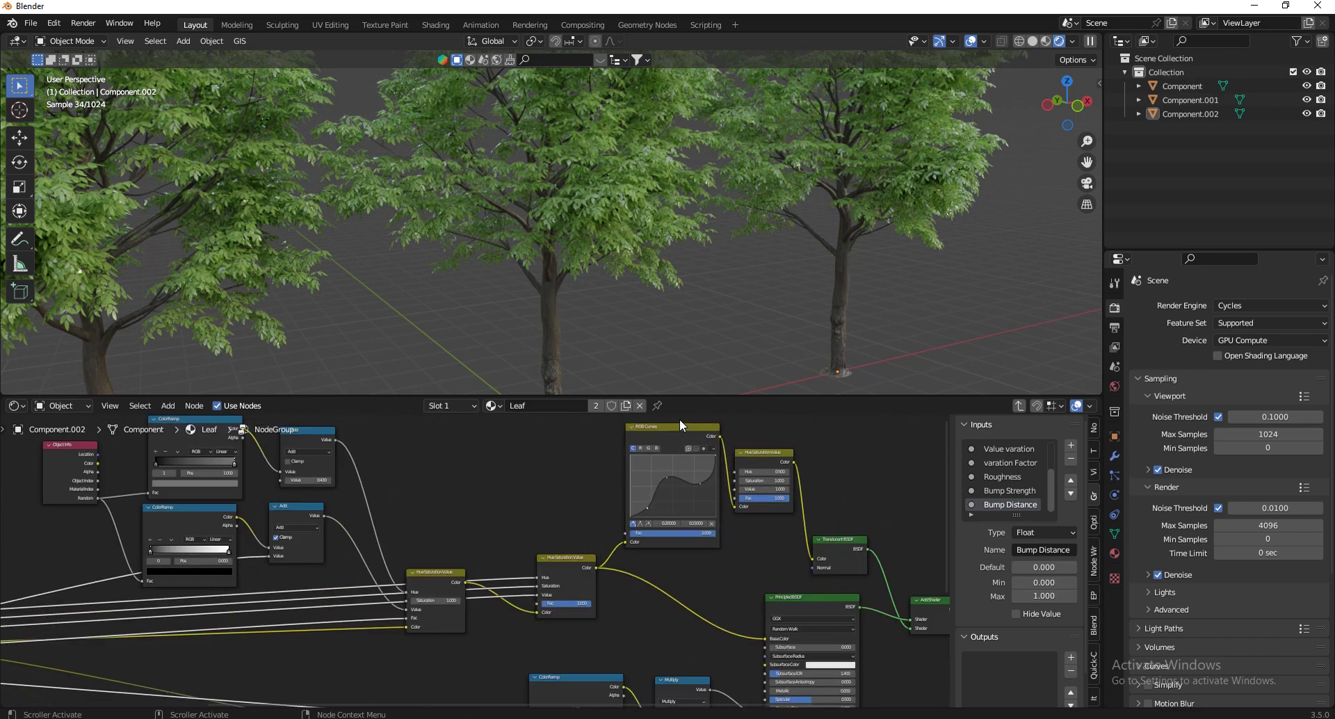
# Leave the node group and try out a different Value varation on its node in the Leaf material
pyautogui.press('Tab')
pyautogui.scroll(-2, 660, 516)
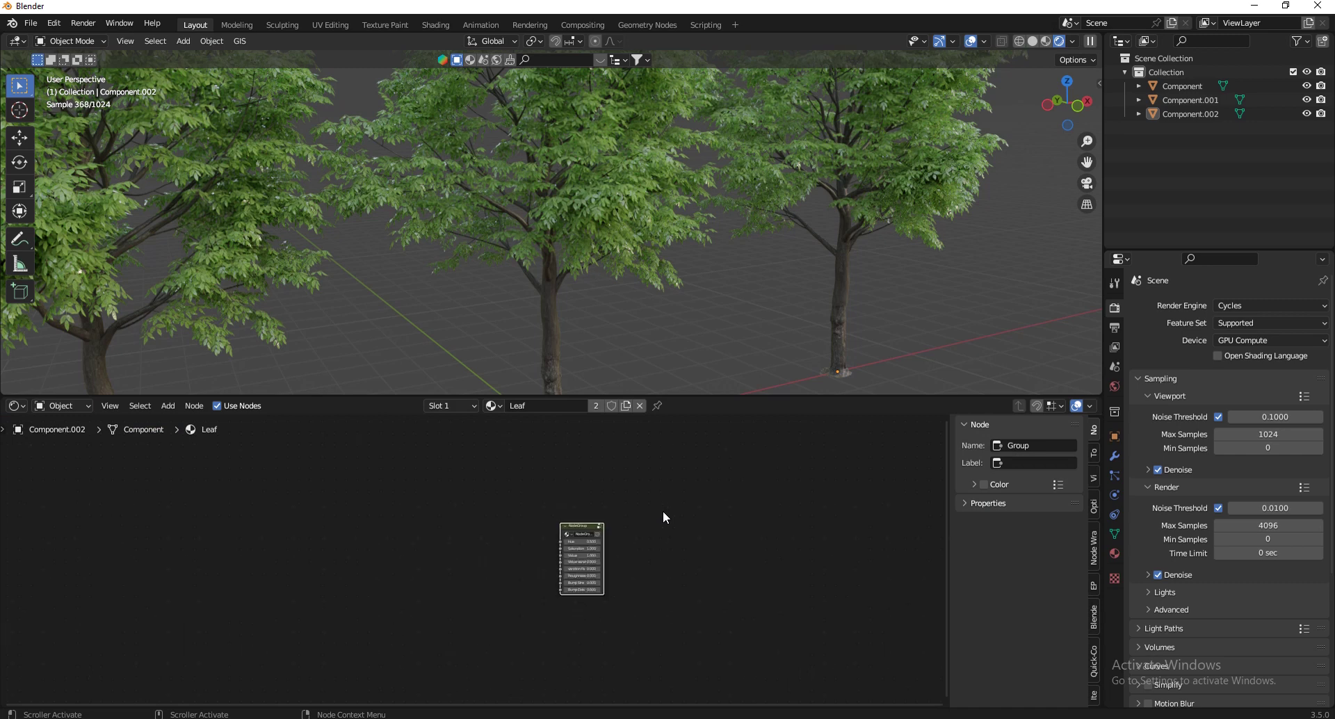
pyautogui.scroll(3, 540, 504)
pyautogui.doubleClick(580, 515)
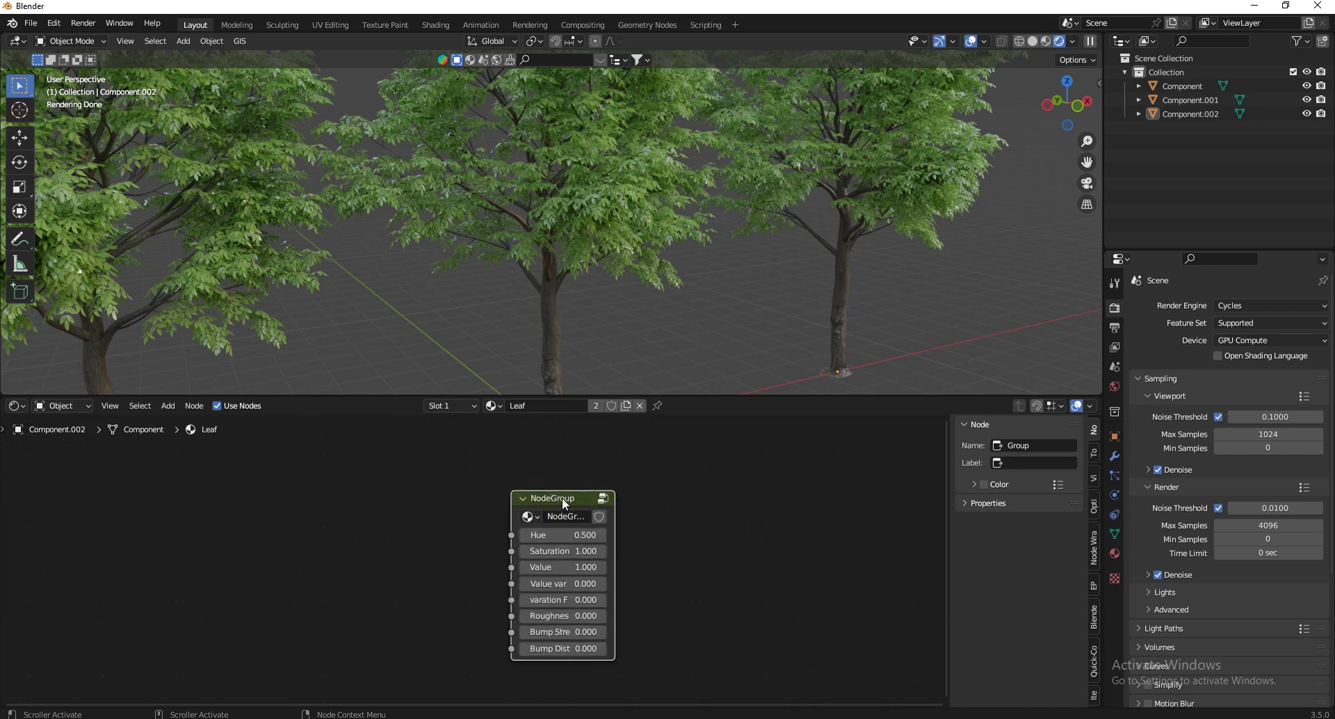
pyautogui.scroll(4, 646, 563)
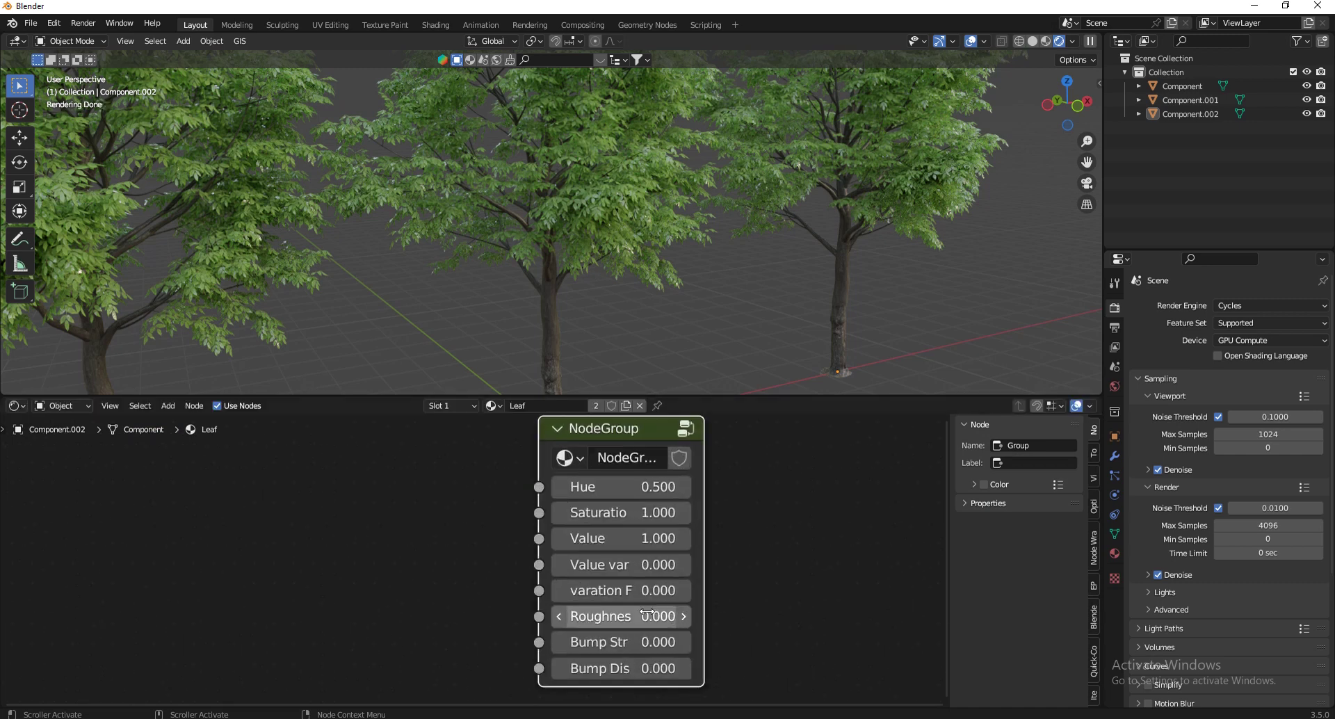
pyautogui.click(640, 566)
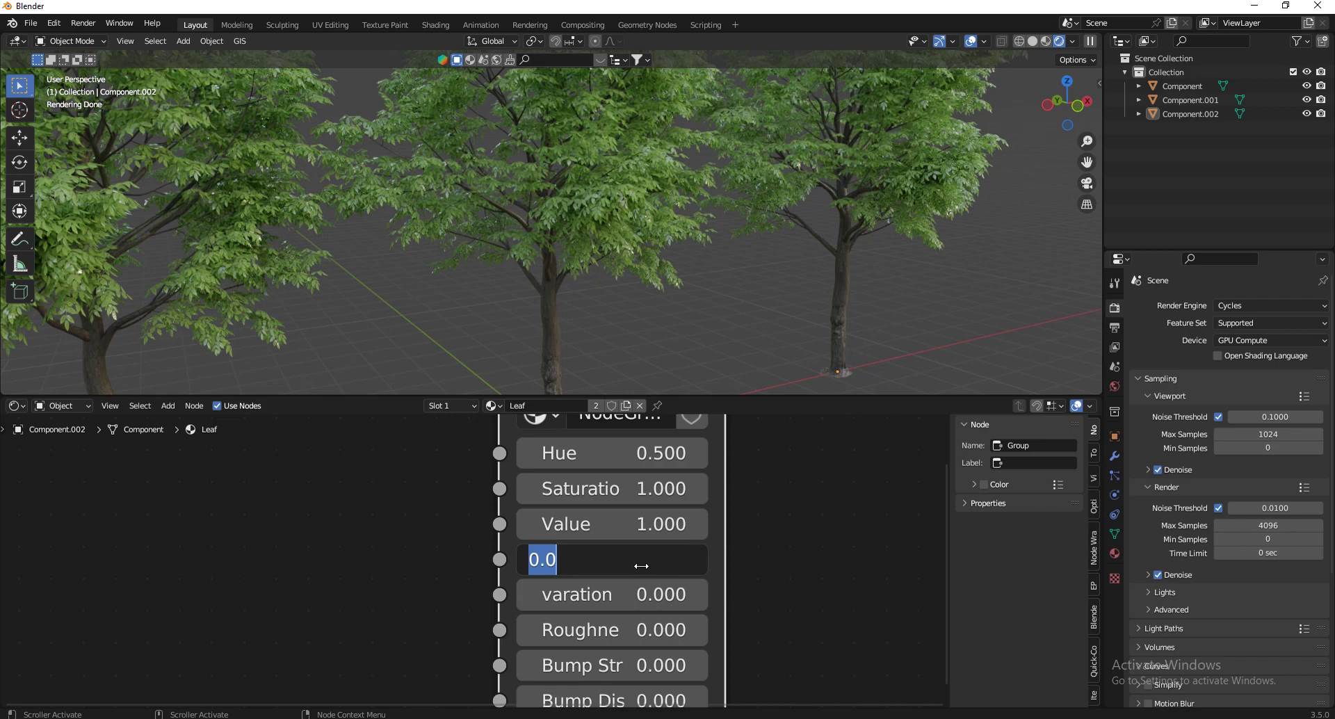
pyautogui.press('Escape')
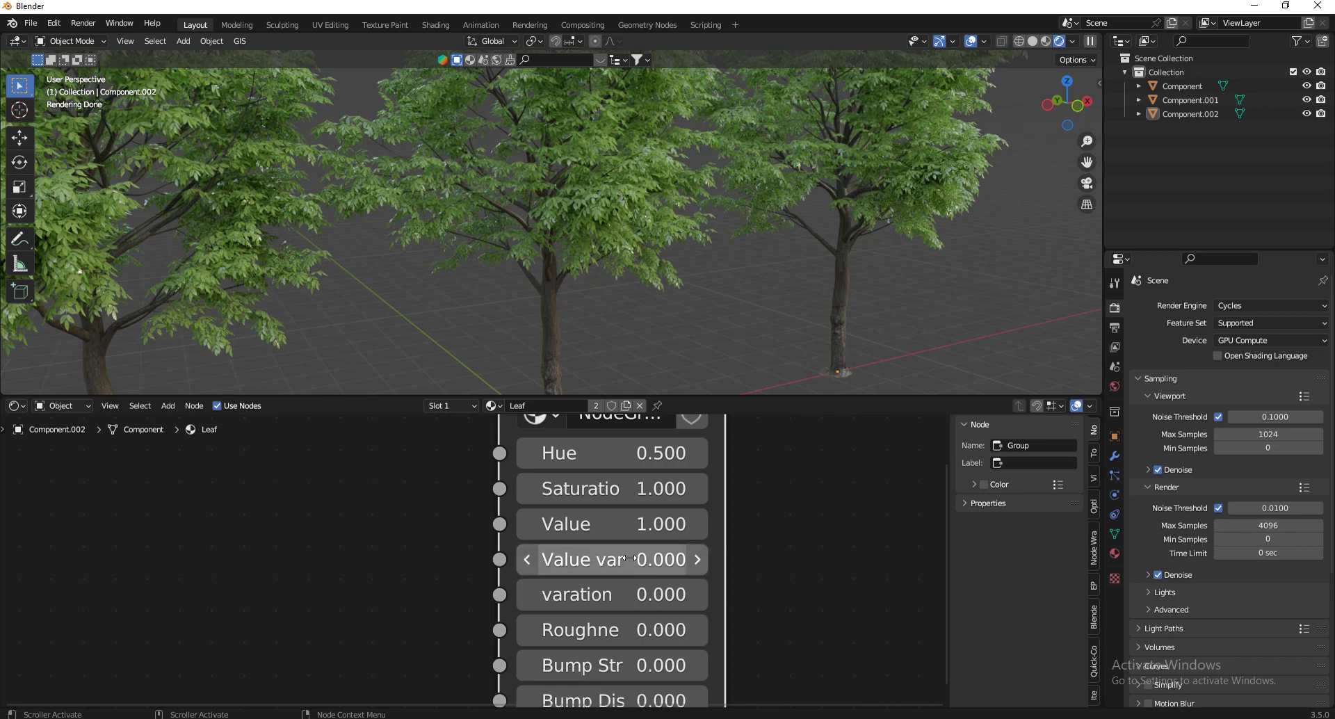
pyautogui.moveTo(629, 557); pyautogui.dragTo(758, 405)
pyautogui.press('Escape')
pyautogui.scroll(-1, 654, 612)
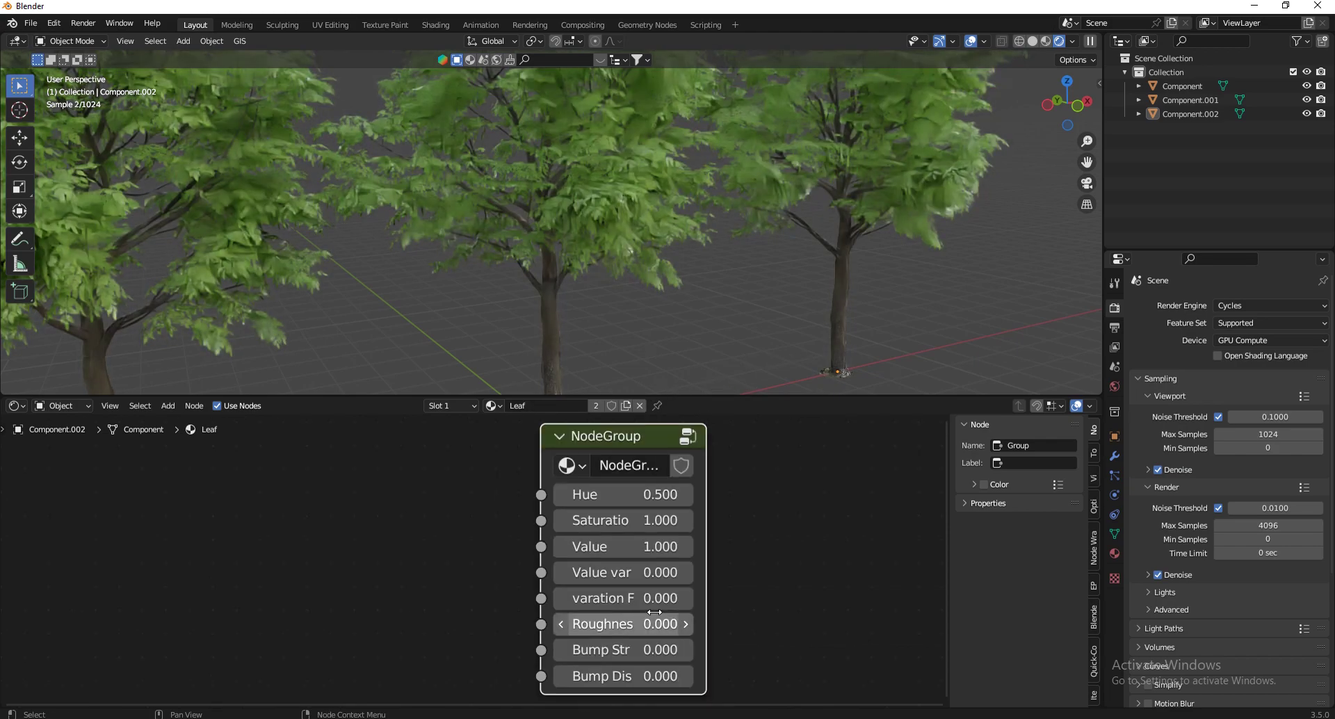
# Reopen the node group and set the maximum of its Value varation input to 1
pyautogui.press('Tab')
pyautogui.scroll(-5, 626, 580)
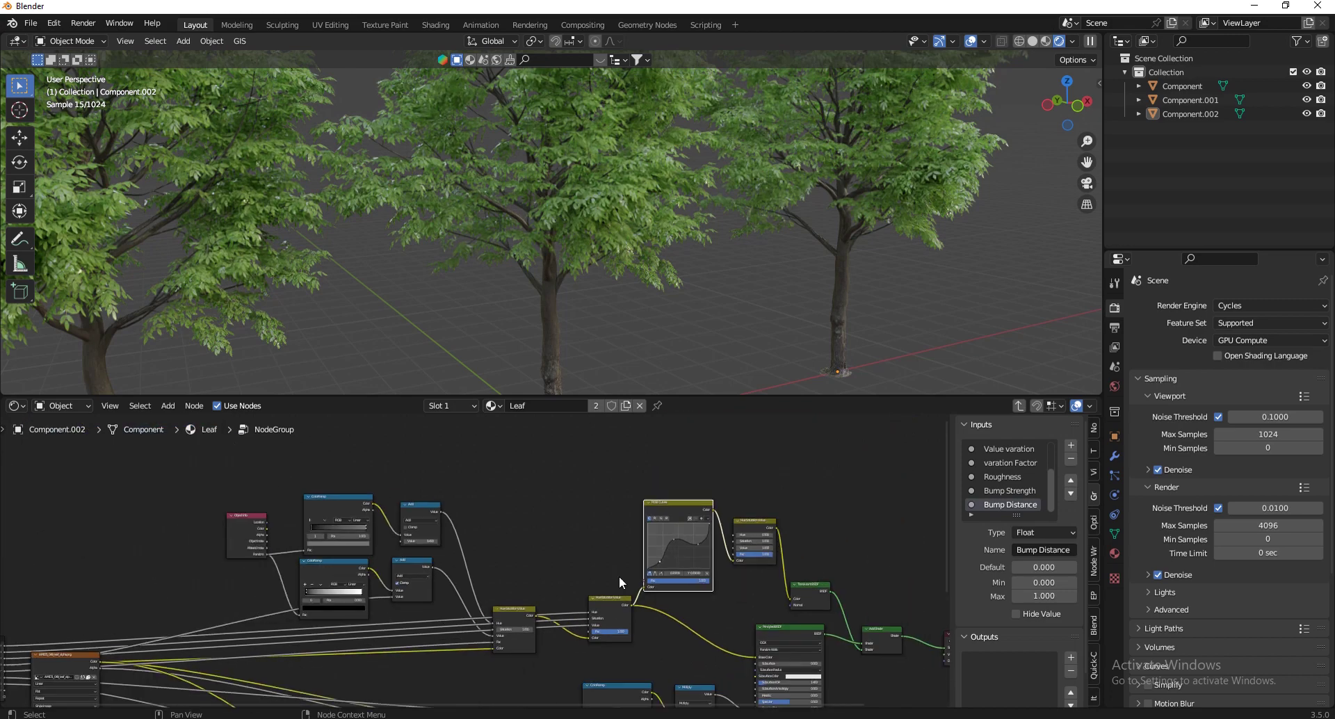
pyautogui.click(1009, 449)
pyautogui.click(1047, 596)
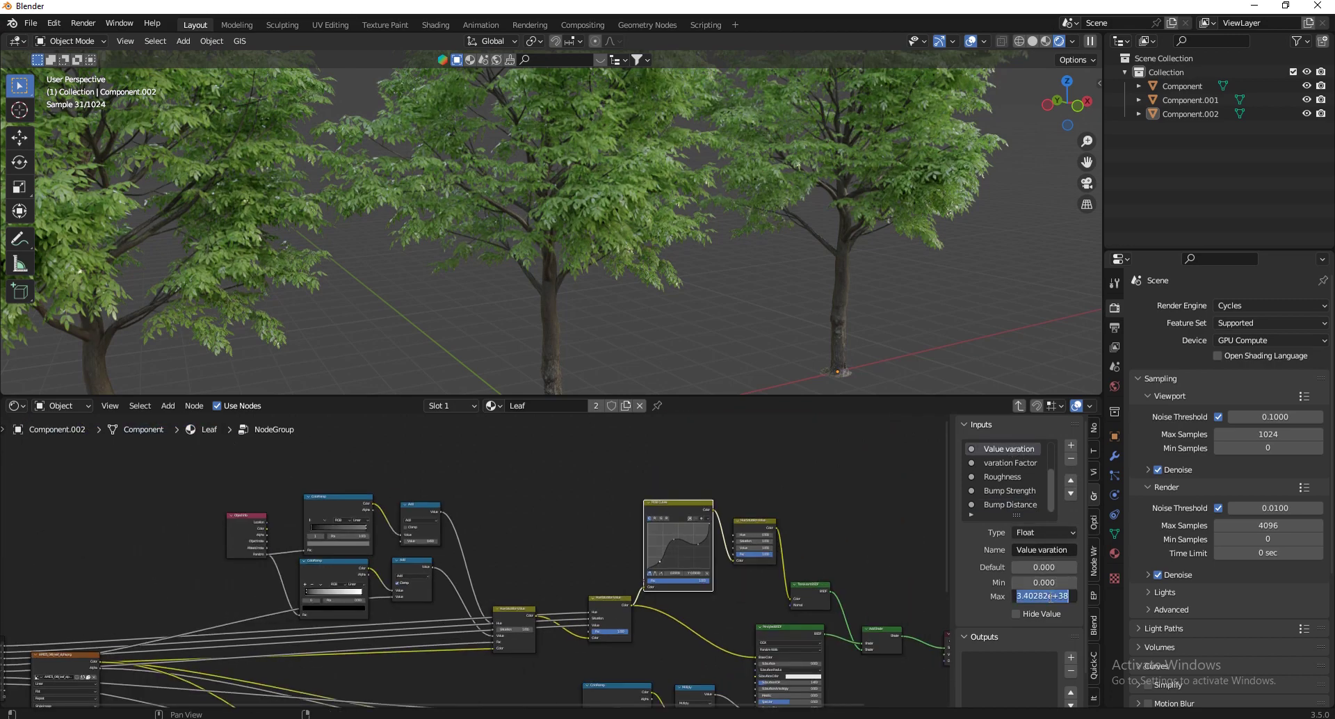
pyautogui.write('1')
pyautogui.press('Return')
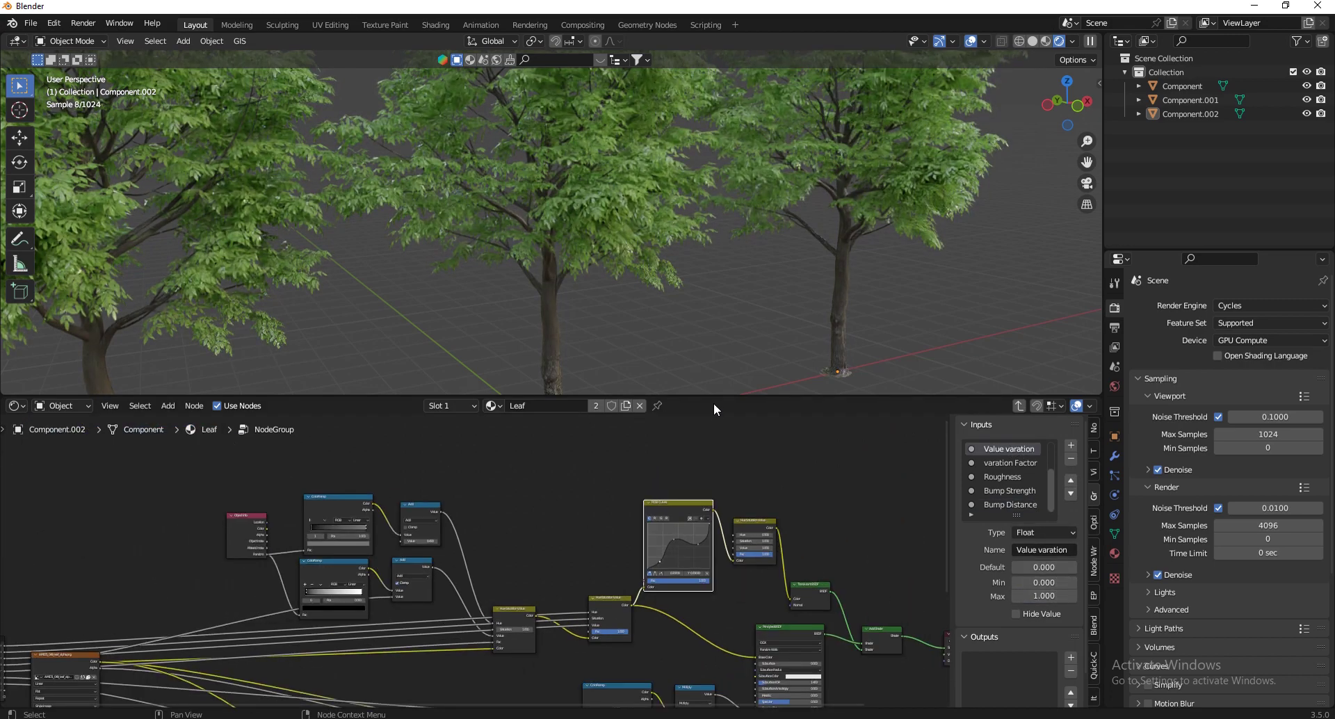
# Leave the node group, widen its node, and set the varation Factor to 1
pyautogui.click(556, 493)
pyautogui.press('Tab')
pyautogui.scroll(8, 553, 607)
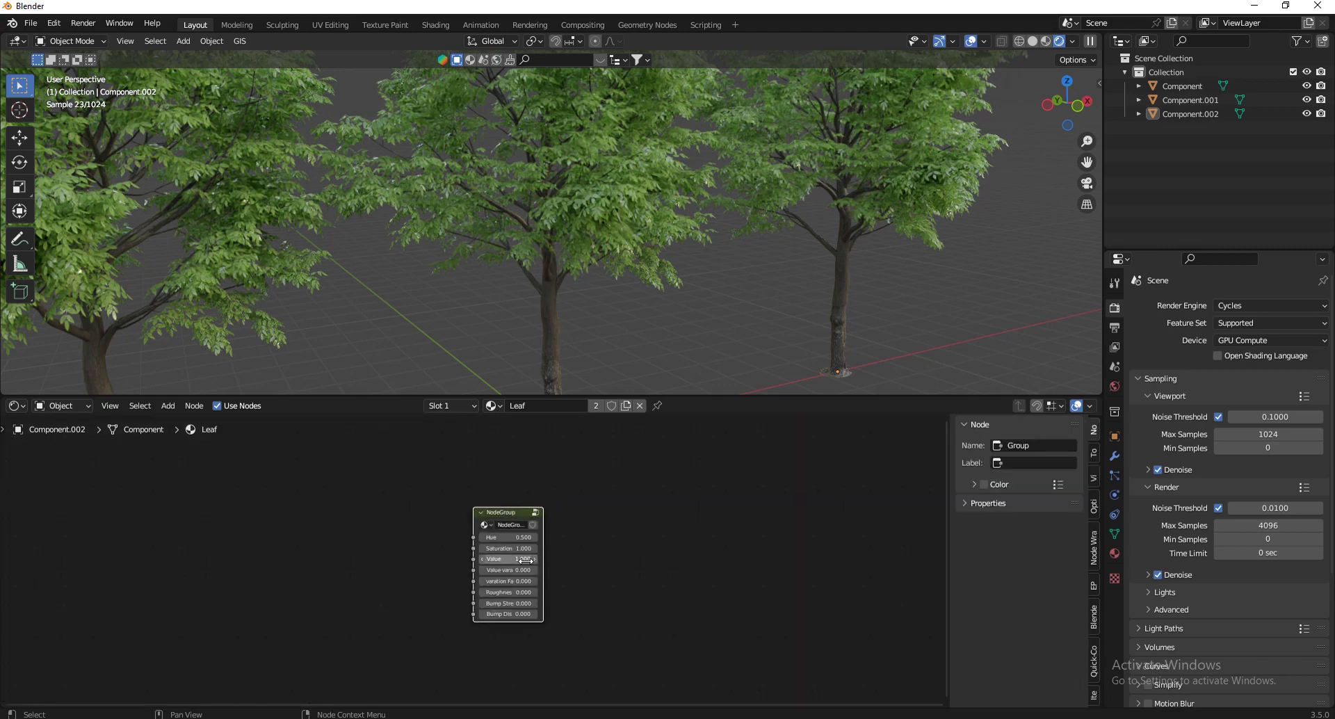
pyautogui.scroll(-1, 562, 528)
pyautogui.moveTo(589, 494); pyautogui.dragTo(694, 543)
pyautogui.click(617, 596)
pyautogui.write('1')
pyautogui.press('Return')
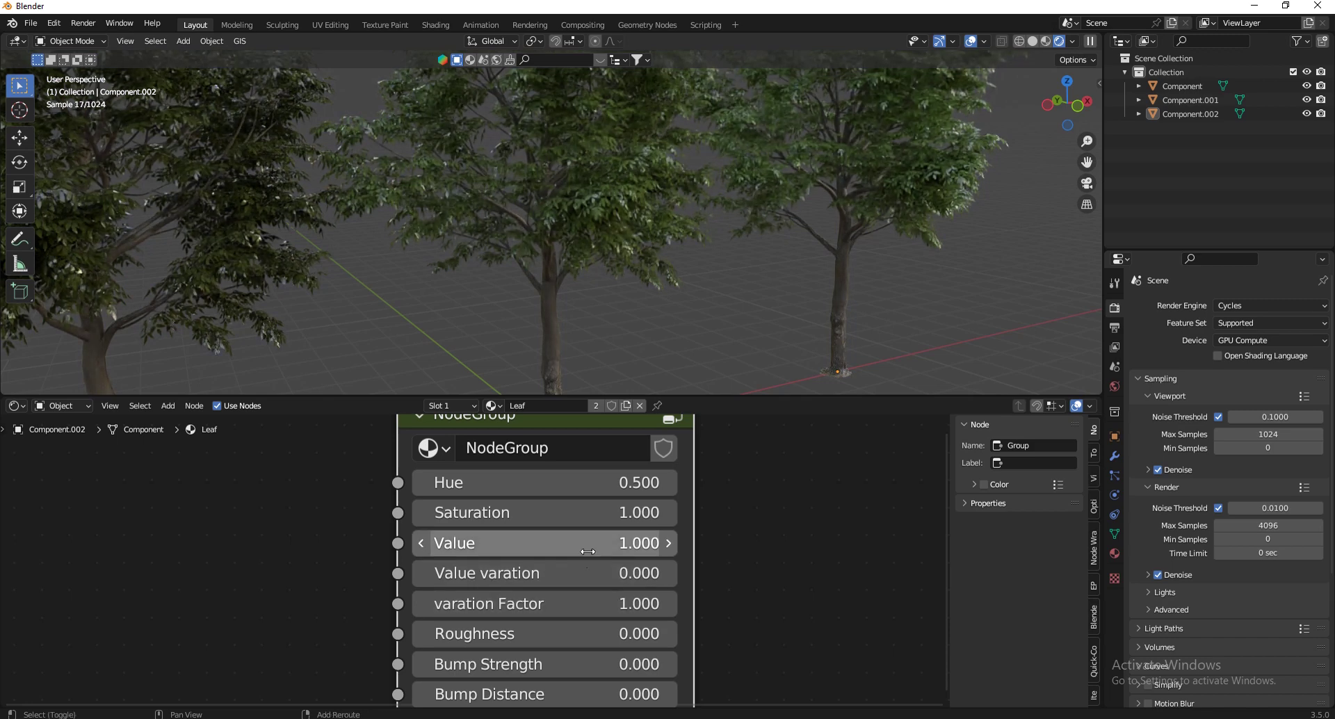
# Set the NodeGroup node's Value varation to 0.5, checking the colour difference across the three trees
pyautogui.scroll(-1, 619, 580)
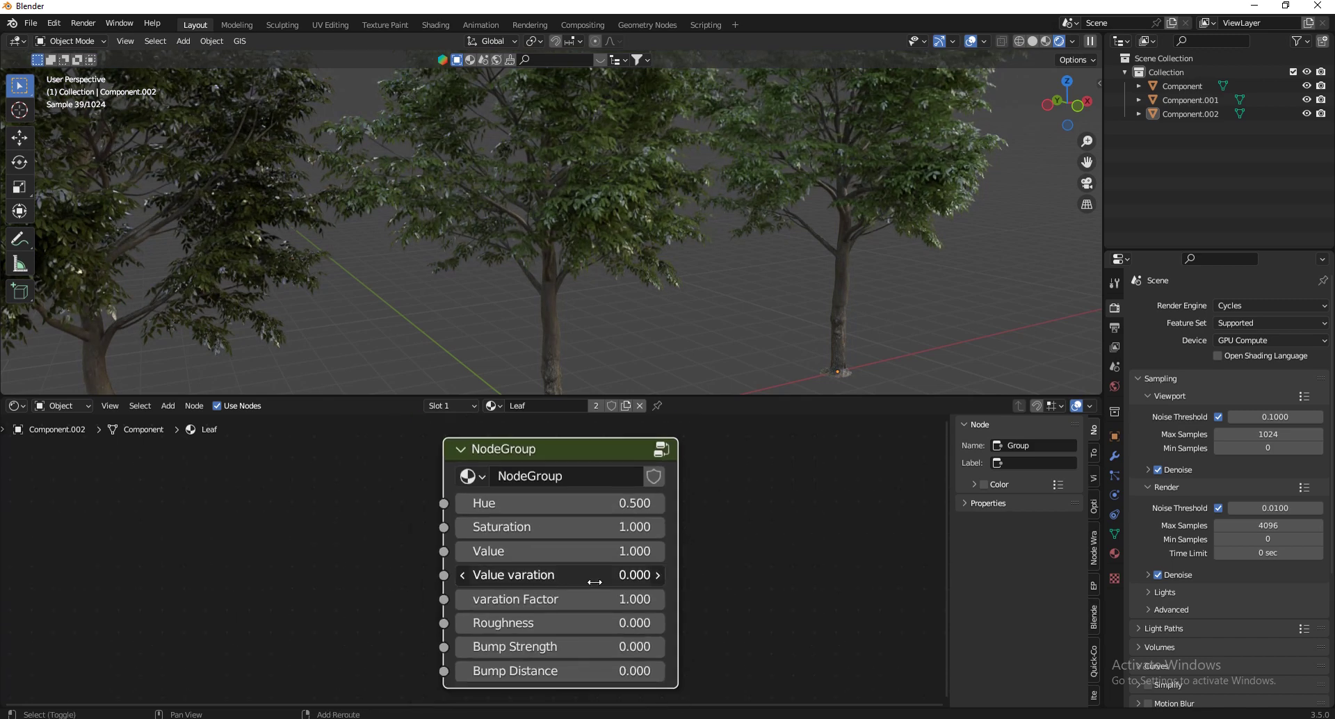
pyautogui.moveTo(619, 575); pyautogui.dragTo(635, 393)
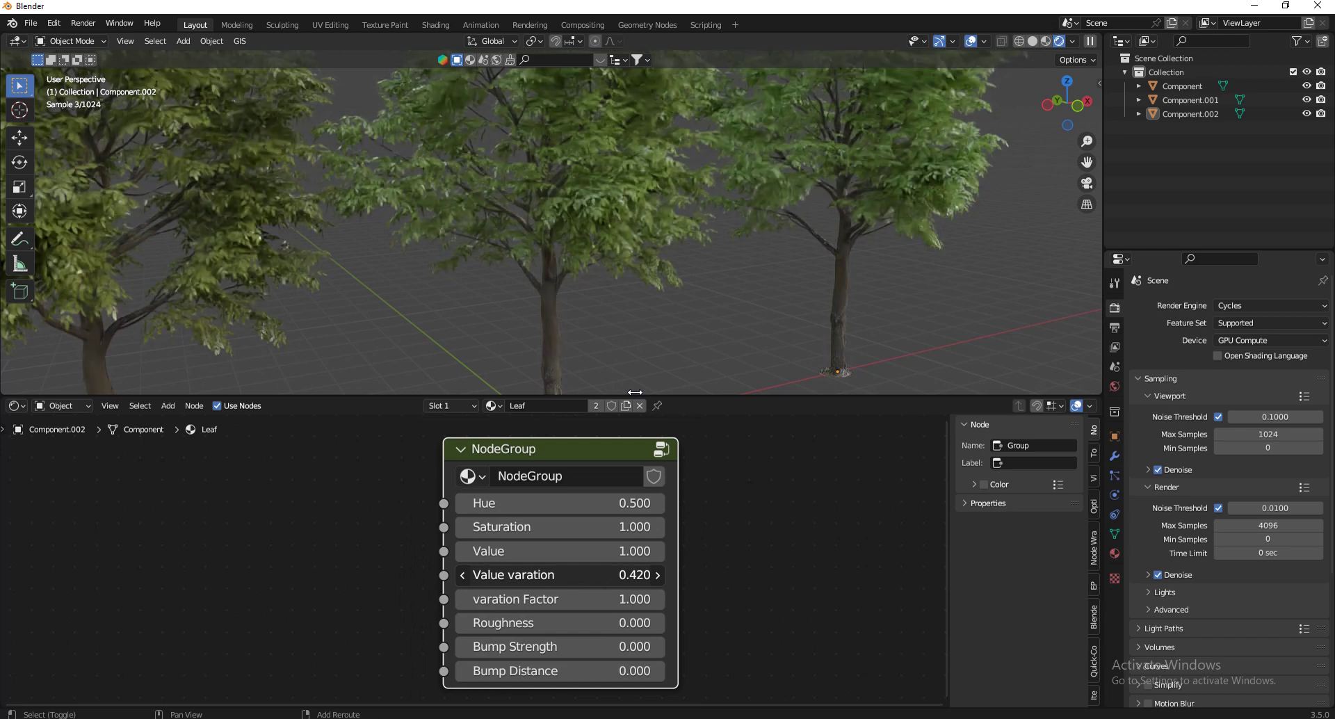
pyautogui.scroll(-4, 643, 256)
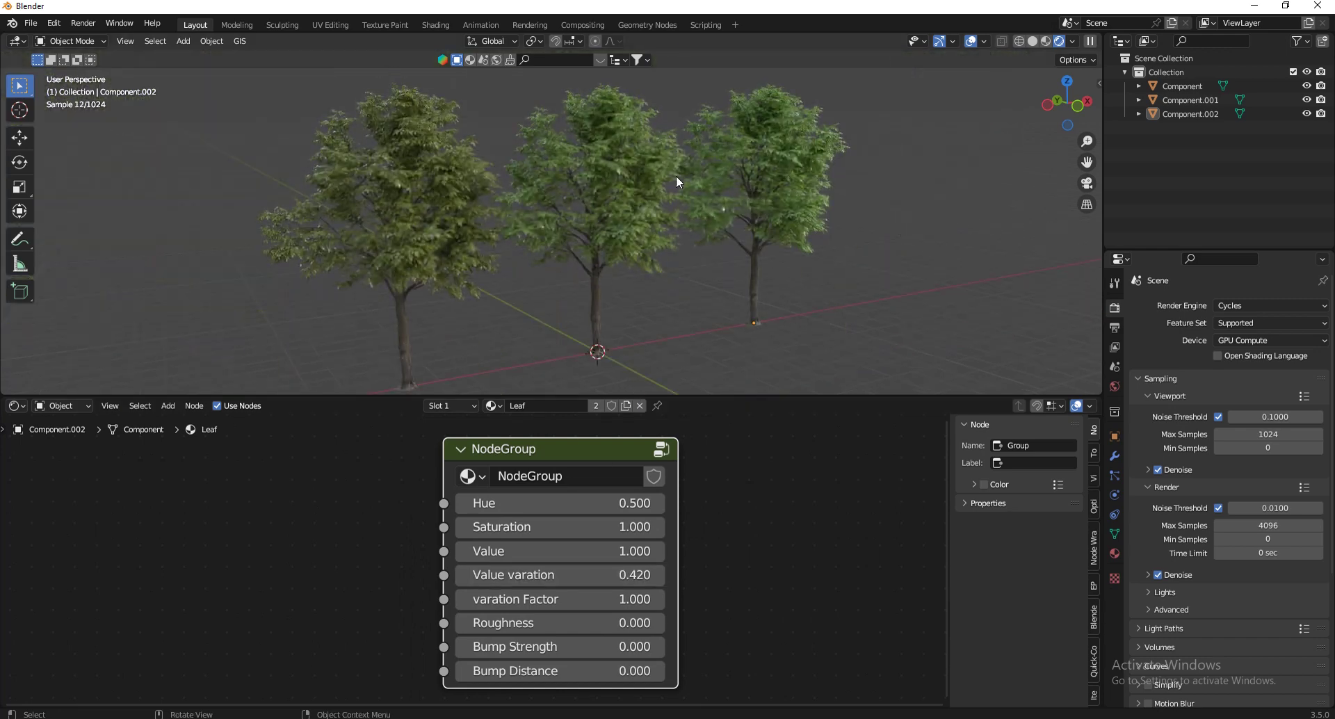
pyautogui.scroll(2, 676, 175)
pyautogui.moveTo(610, 574); pyautogui.dragTo(609, 385)
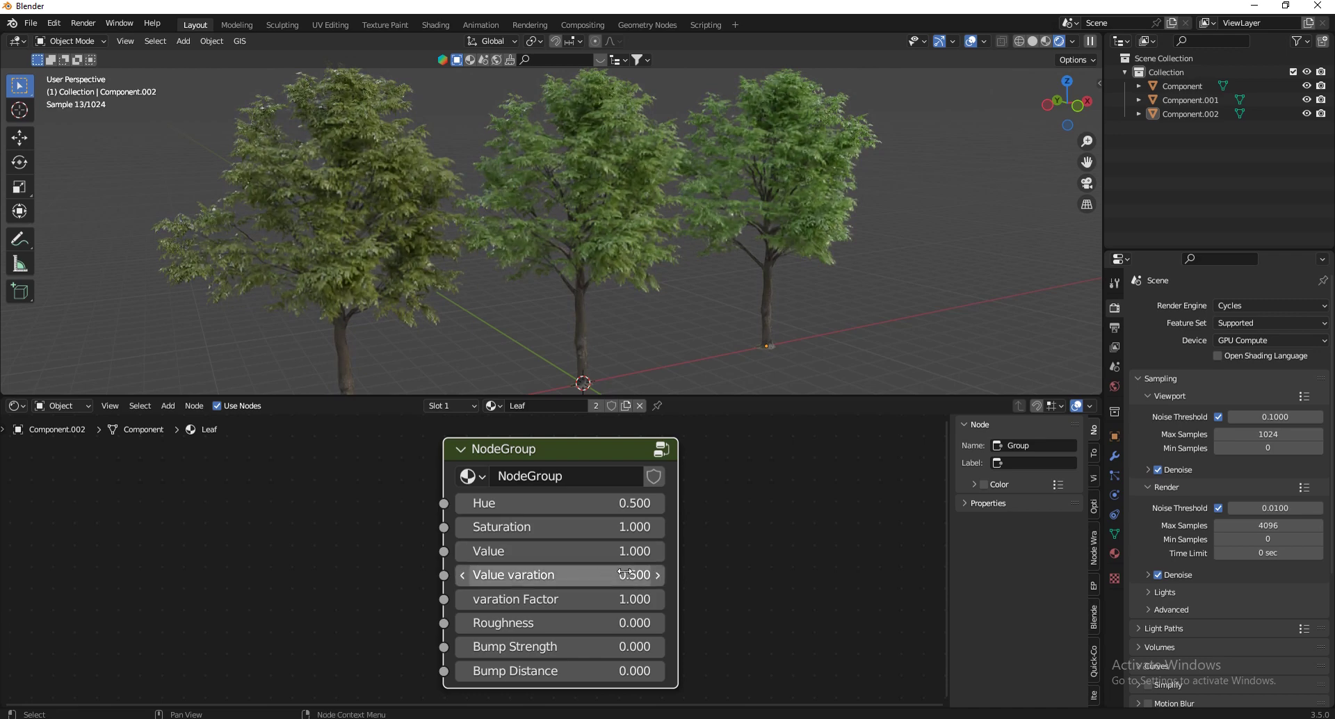
pyautogui.moveTo(603, 496); pyautogui.dragTo(604, 496)
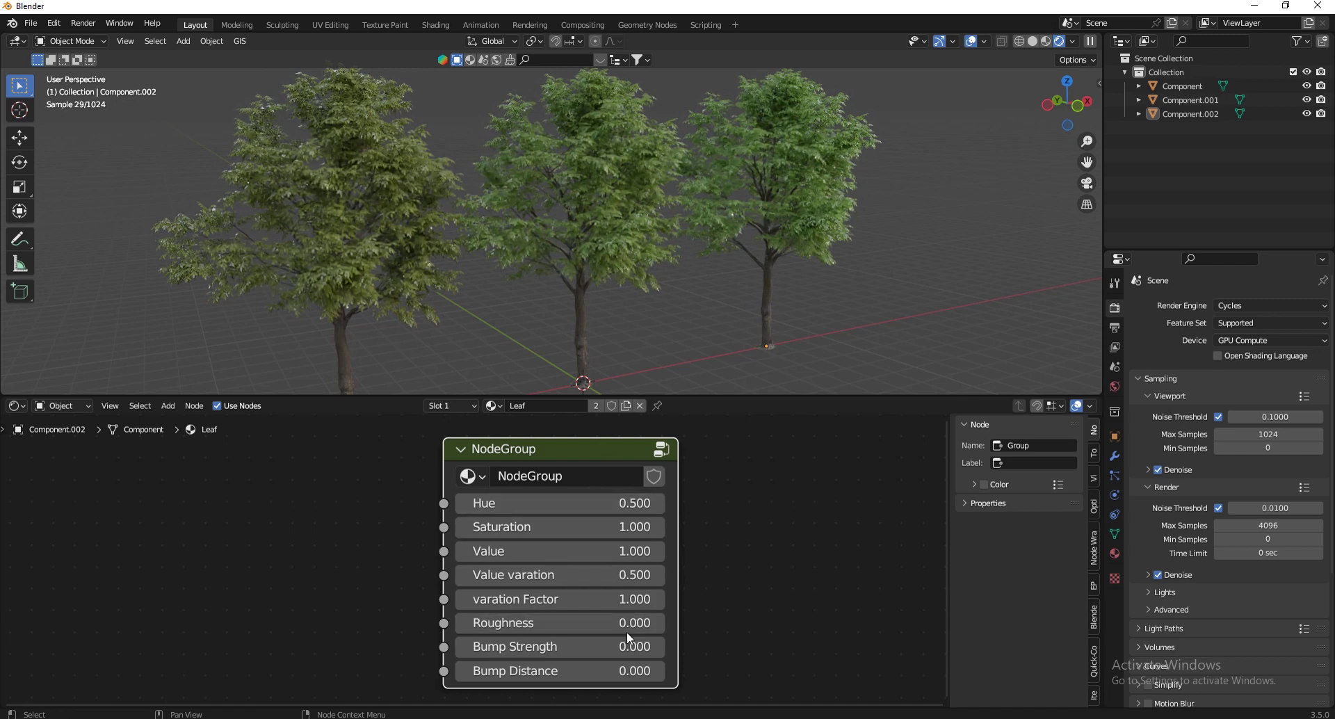
# Set the NodeGroup node's Roughness to 0.4, Bump Strength to 0.4 and Bump Distance to 0.01
pyautogui.click(611, 625)
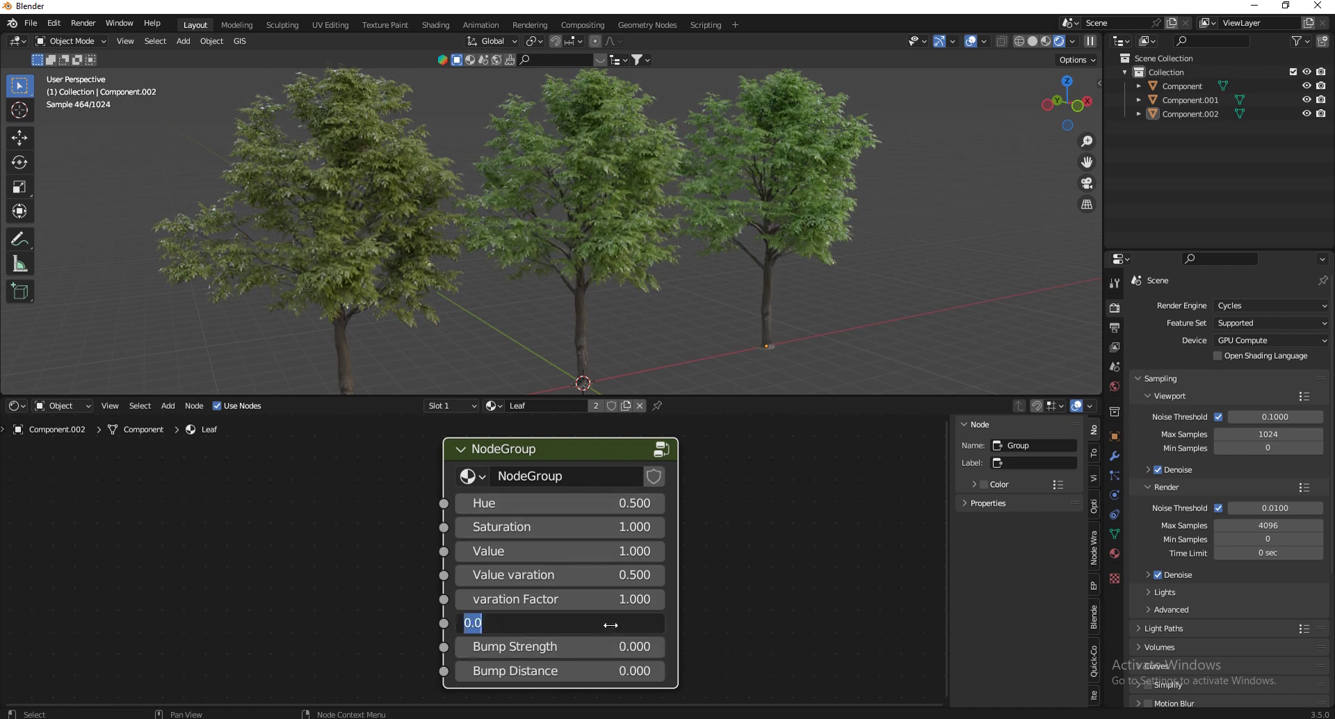
pyautogui.write('0.4')
pyautogui.press('Return')
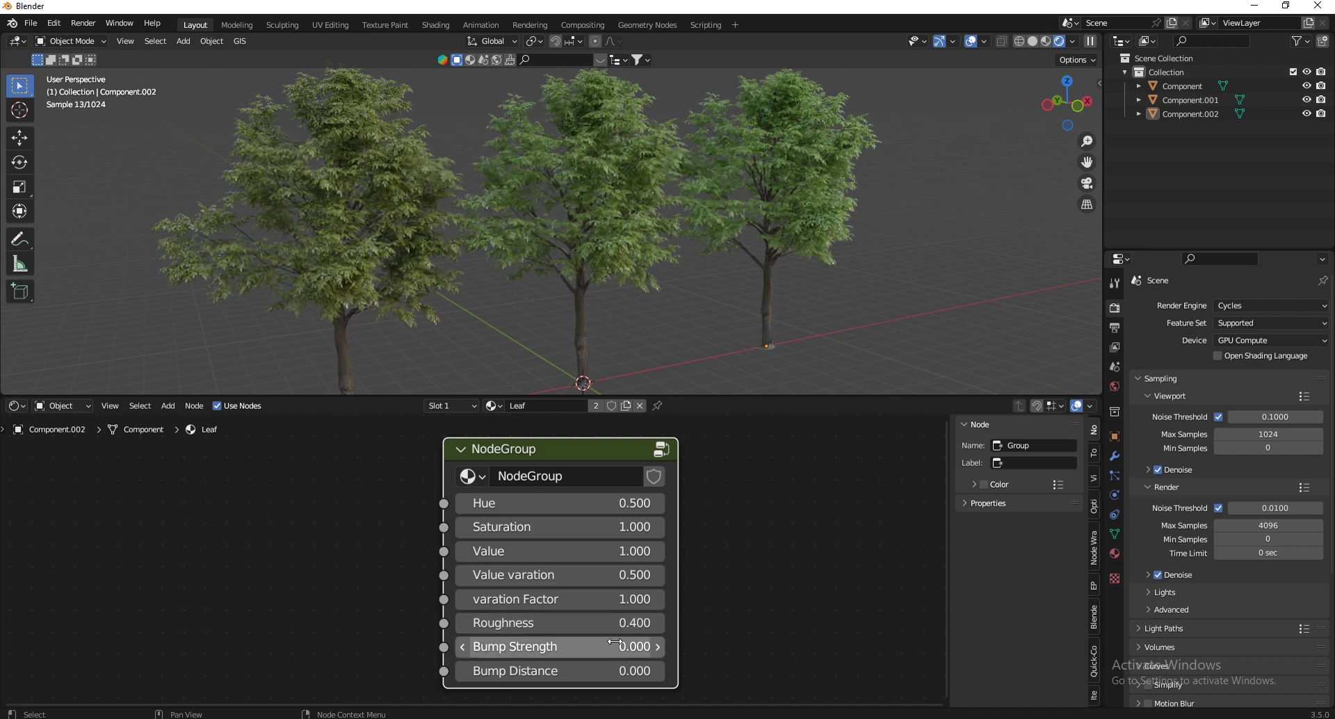
pyautogui.click(615, 642)
pyautogui.write('0.4')
pyautogui.press('Return')
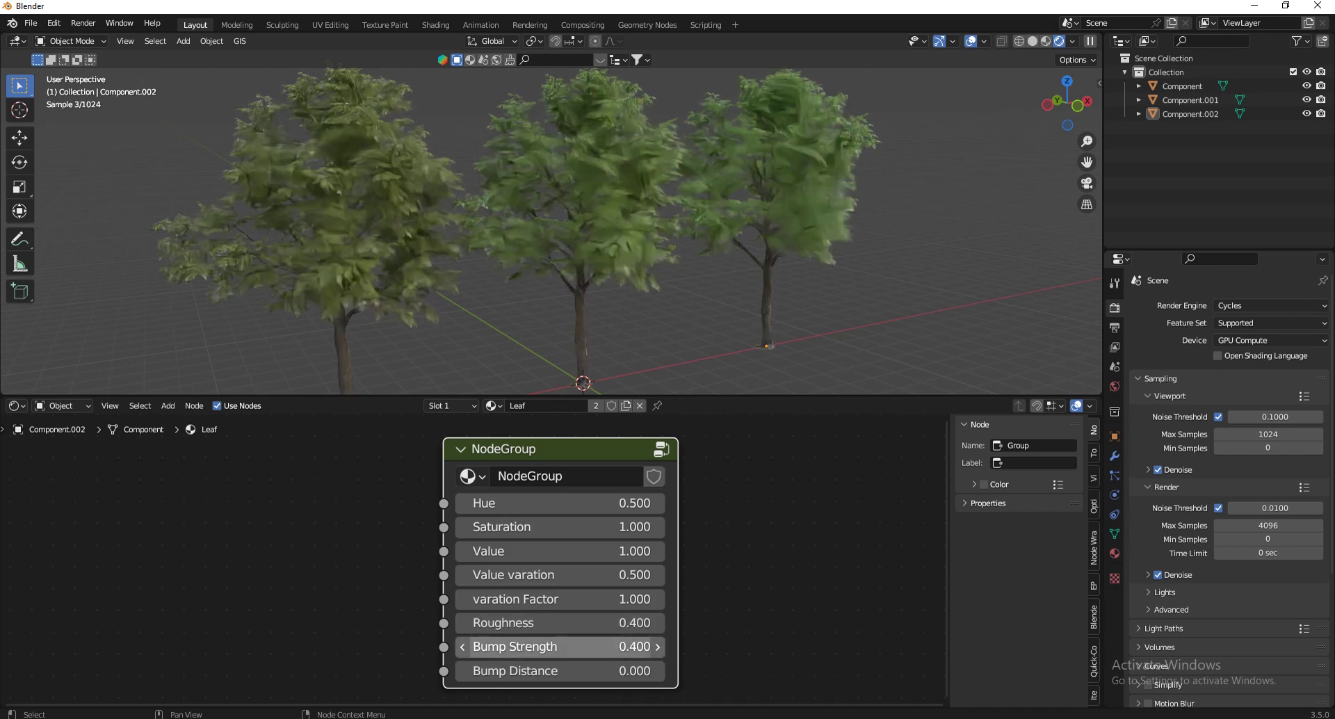
pyautogui.click(595, 669)
pyautogui.write('0.01')
pyautogui.press('Return')
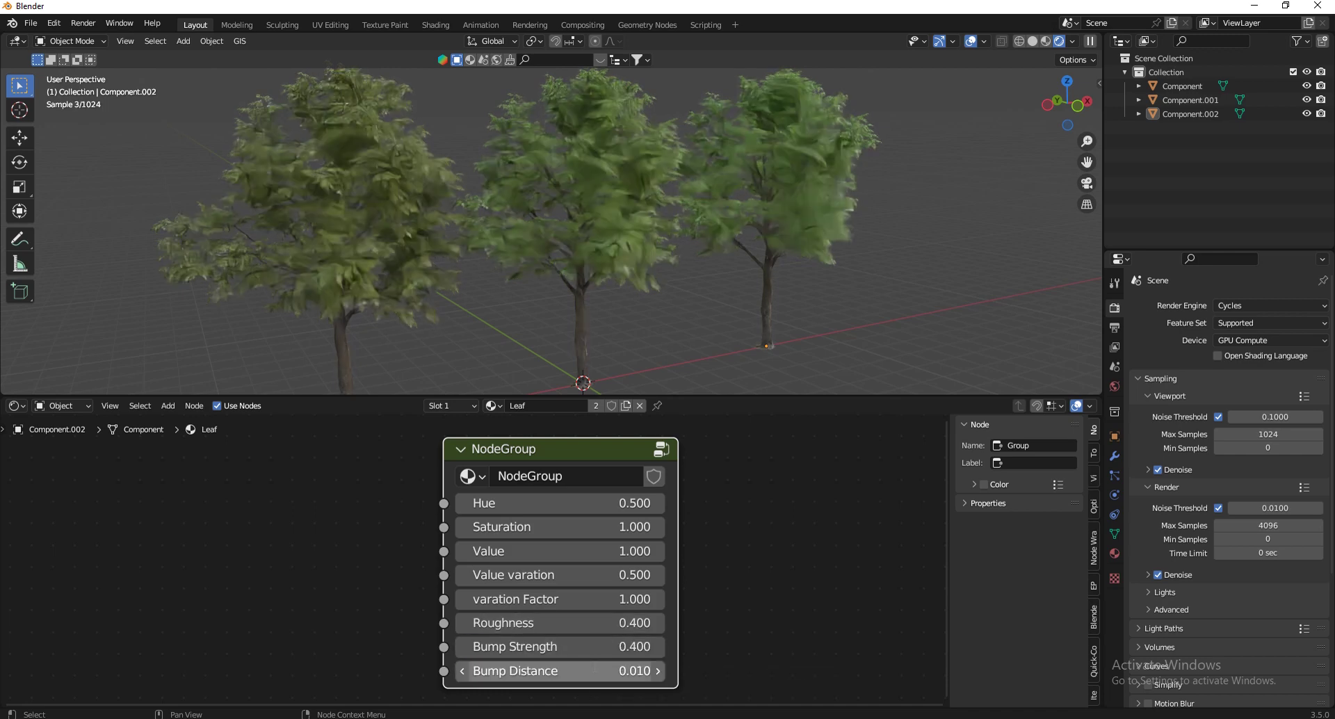
# Open the node group and add a new float group input named "Specular" below Value varation
pyautogui.press('Tab')
pyautogui.scroll(-6, 545, 488)
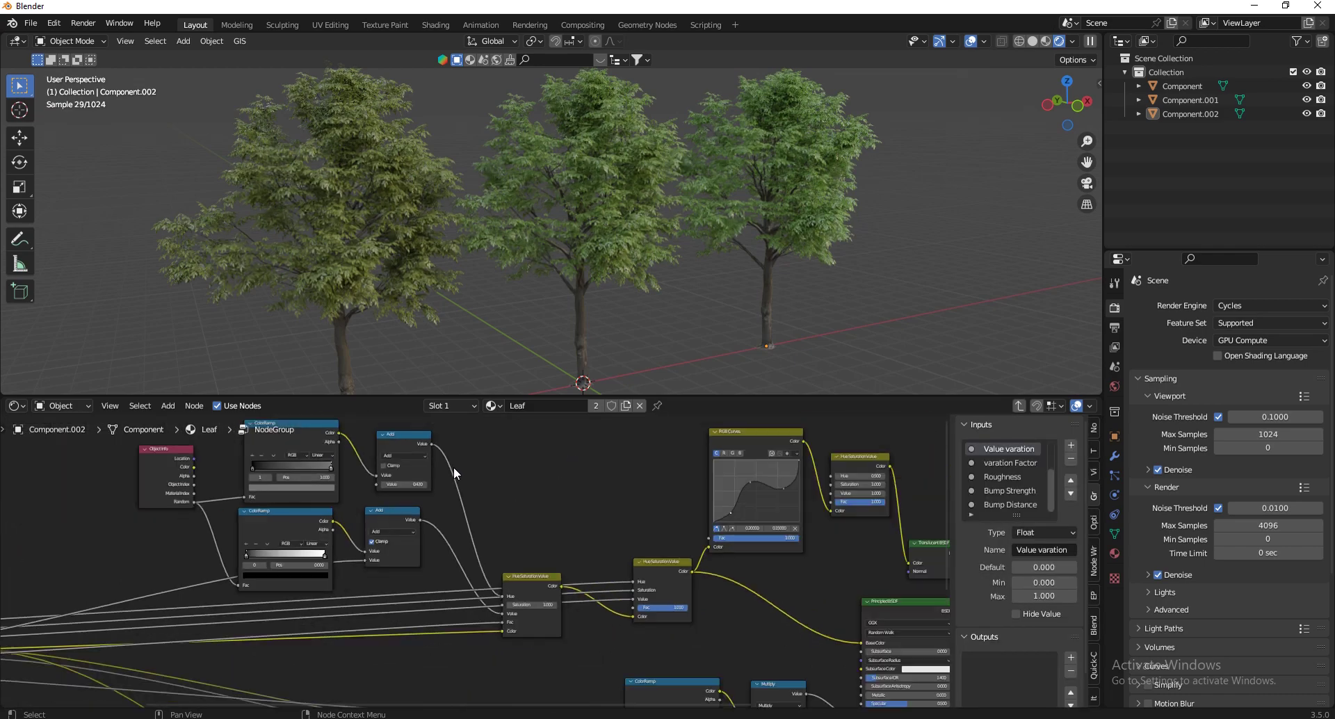
pyautogui.scroll(4, 629, 562)
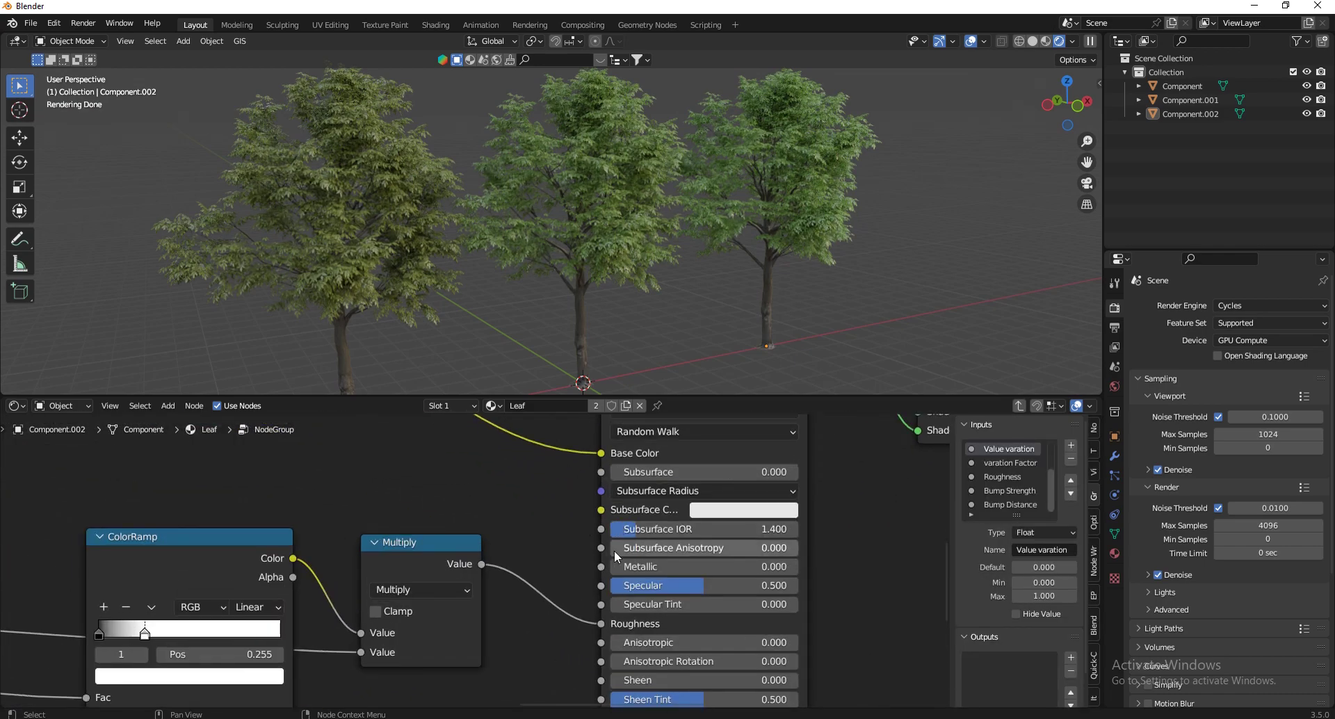
pyautogui.scroll(-4, 615, 550)
pyautogui.scroll(4, 683, 590)
pyautogui.scroll(-5, 683, 589)
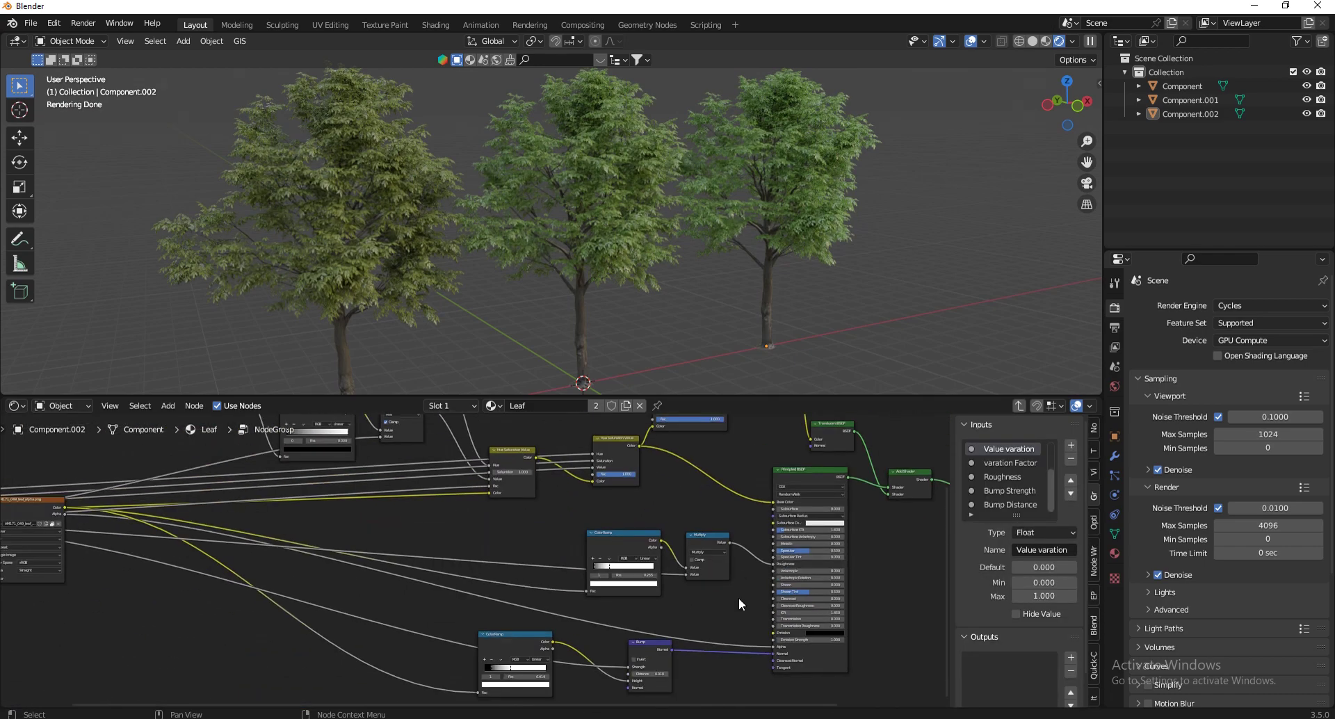
pyautogui.click(1071, 445)
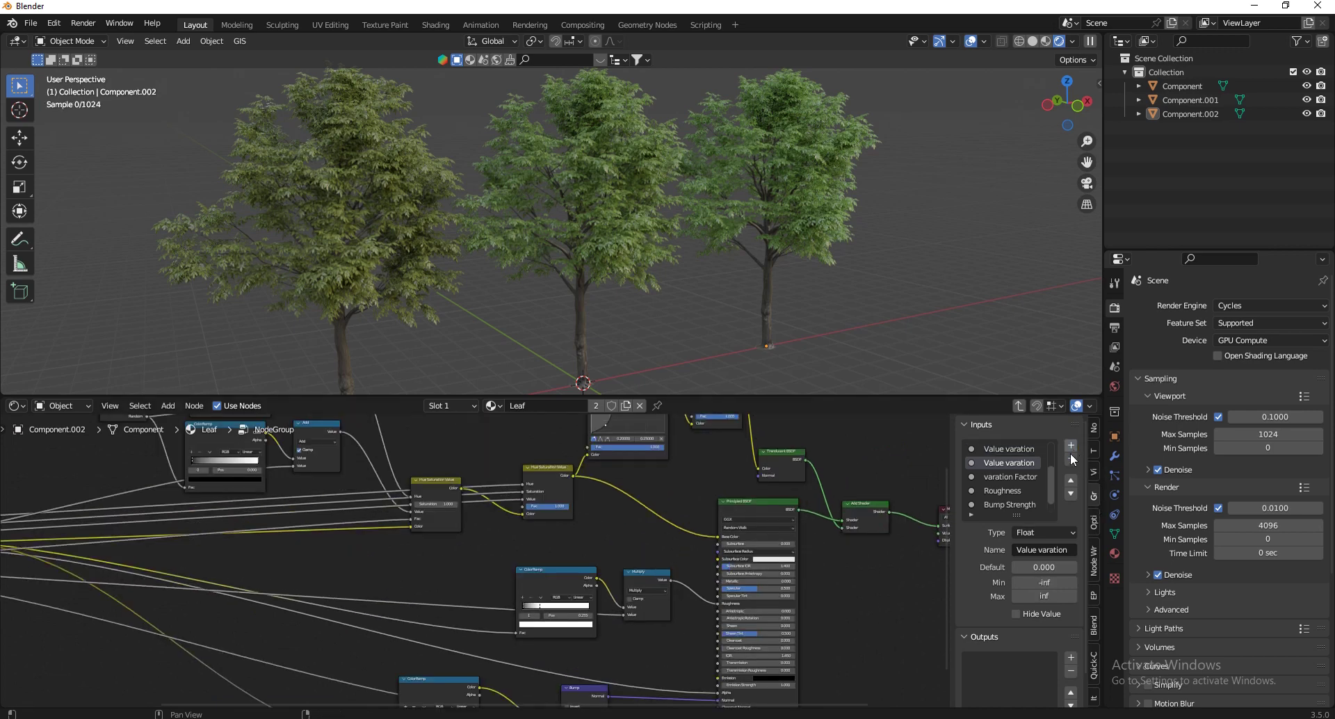
pyautogui.write('Specular')
pyautogui.press('Return')
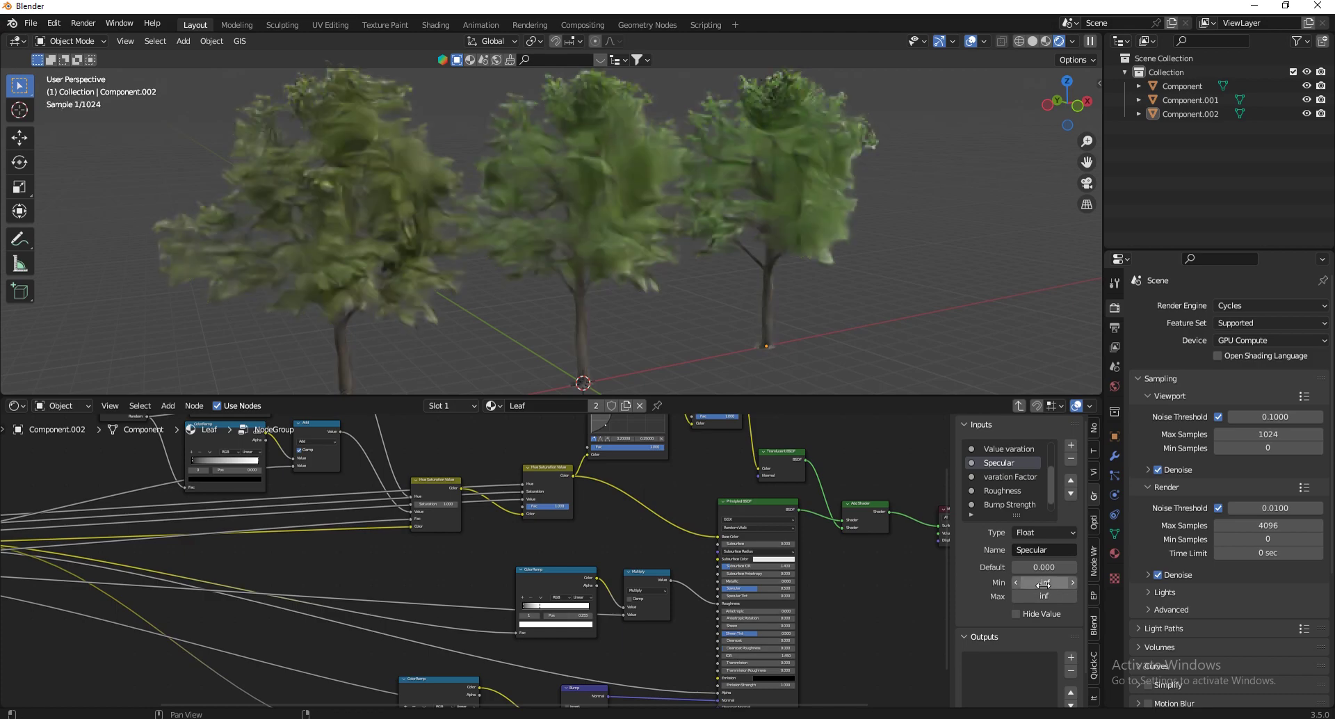
# Set the Specular input's minimum to 0 and maximum to 1
pyautogui.click(1043, 582)
pyautogui.write('0')
pyautogui.click(1045, 596)
pyautogui.write('1')
pyautogui.press('Return')
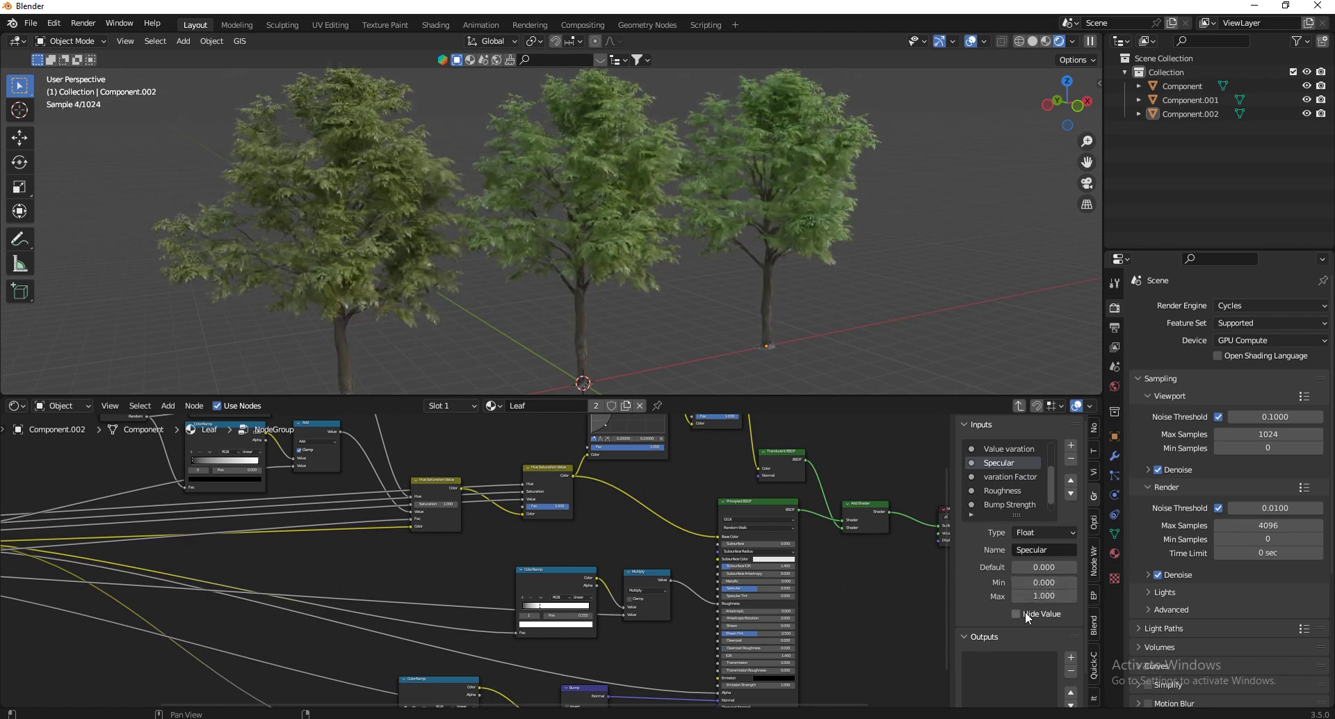
# Connect the Specular socket of the Group Input to the Principled BSDF's Specular input
pyautogui.press('Home')
pyautogui.scroll(2, 191, 554)
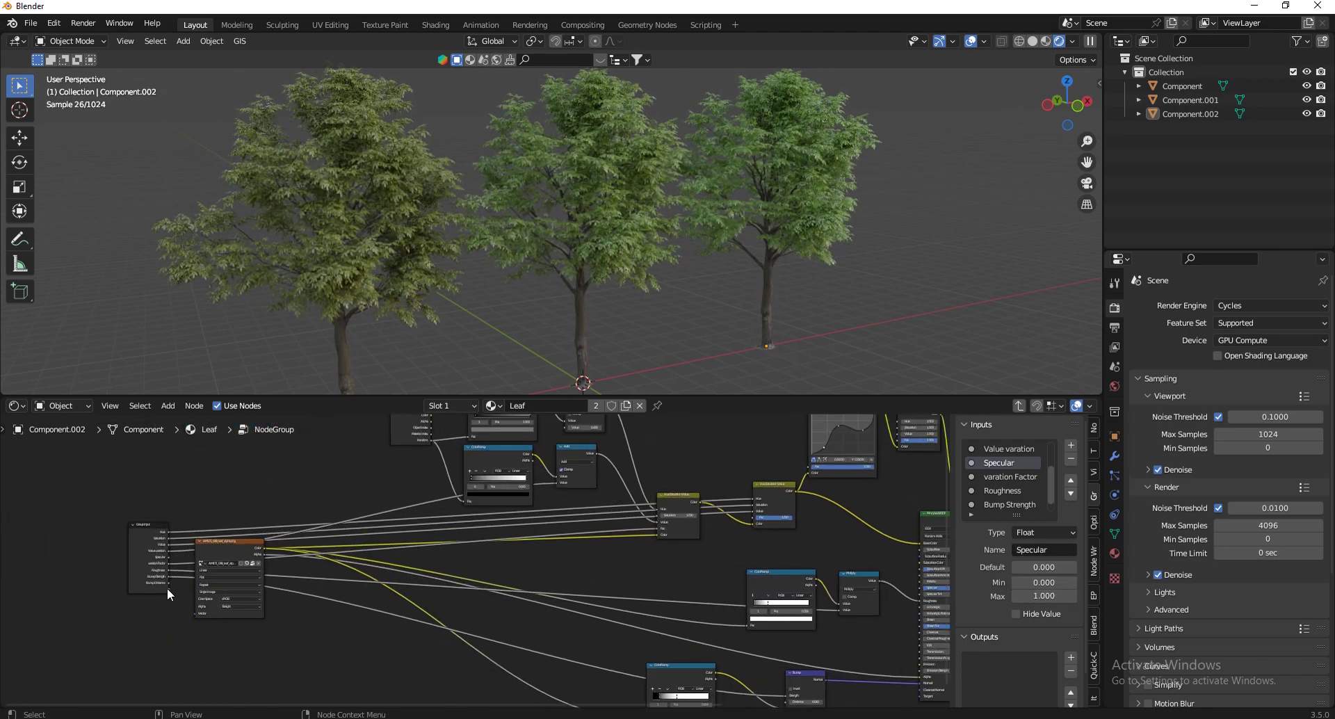
pyautogui.click(165, 583)
pyautogui.scroll(4, 164, 569)
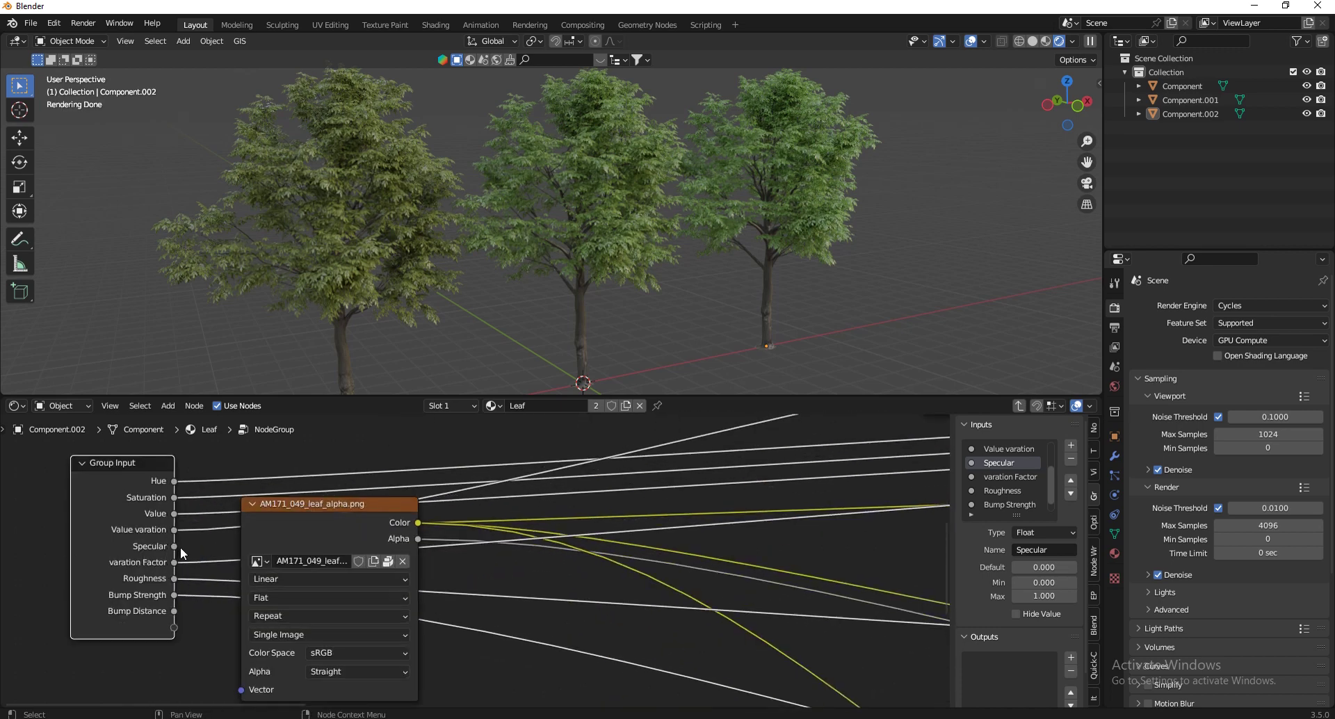
pyautogui.moveTo(174, 547); pyautogui.dragTo(897, 508)
# Connect the Bump Distance socket of the Group Input to the Bump node's Distance input
pyautogui.scroll(-5, 813, 636)
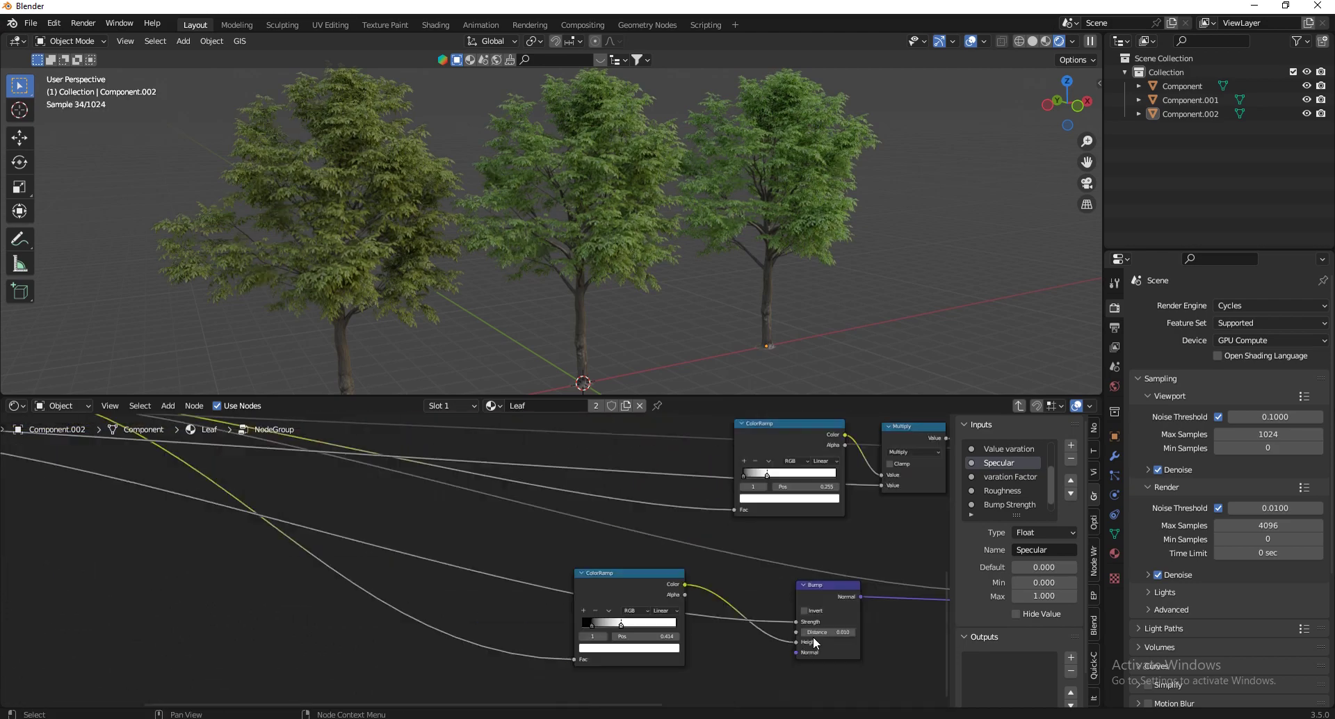
pyautogui.scroll(3, 800, 612)
pyautogui.scroll(-6, 803, 612)
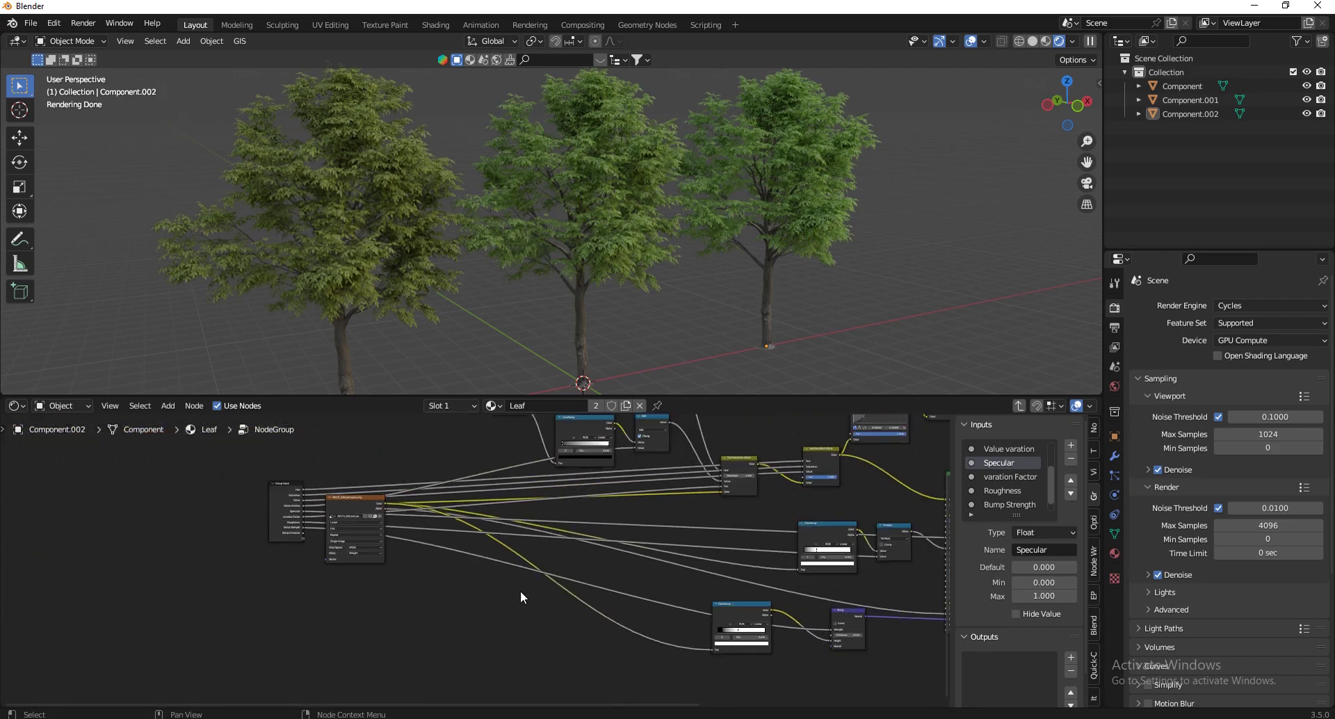
pyautogui.scroll(5, 299, 513)
pyautogui.scroll(-3, 223, 533)
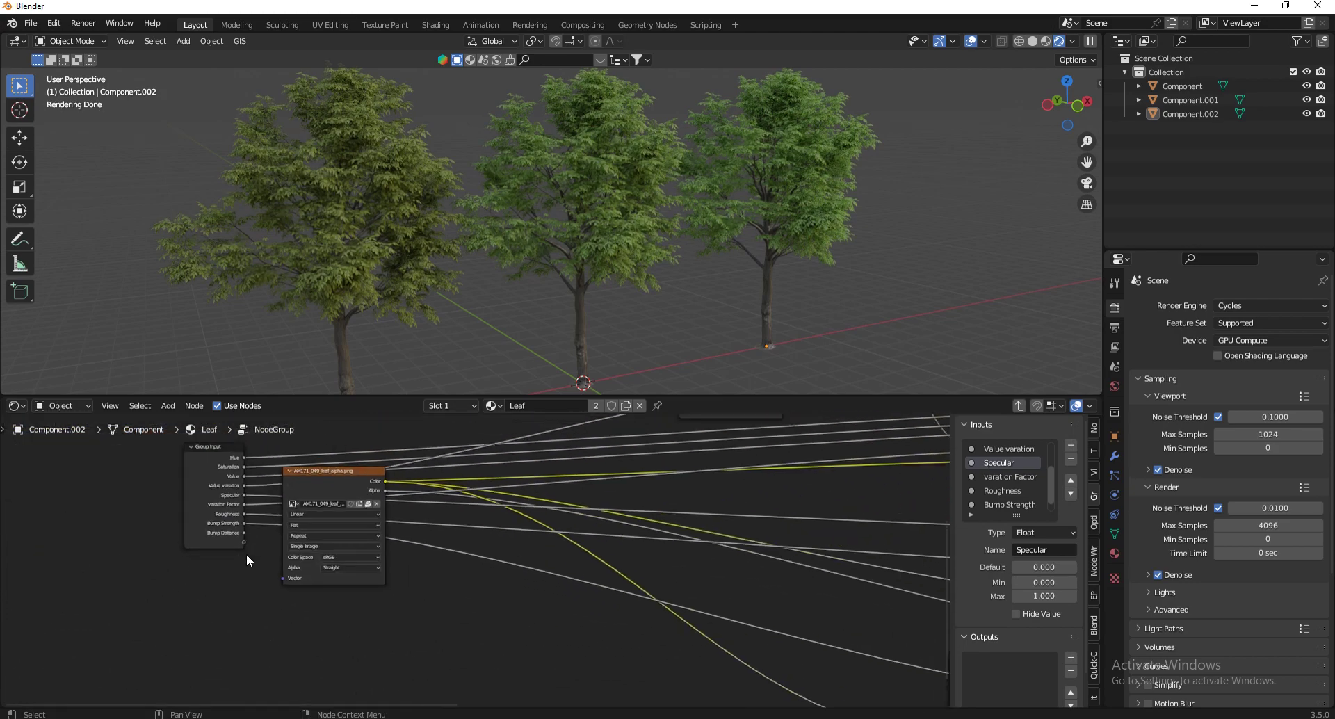
pyautogui.moveTo(242, 531); pyautogui.dragTo(731, 590)
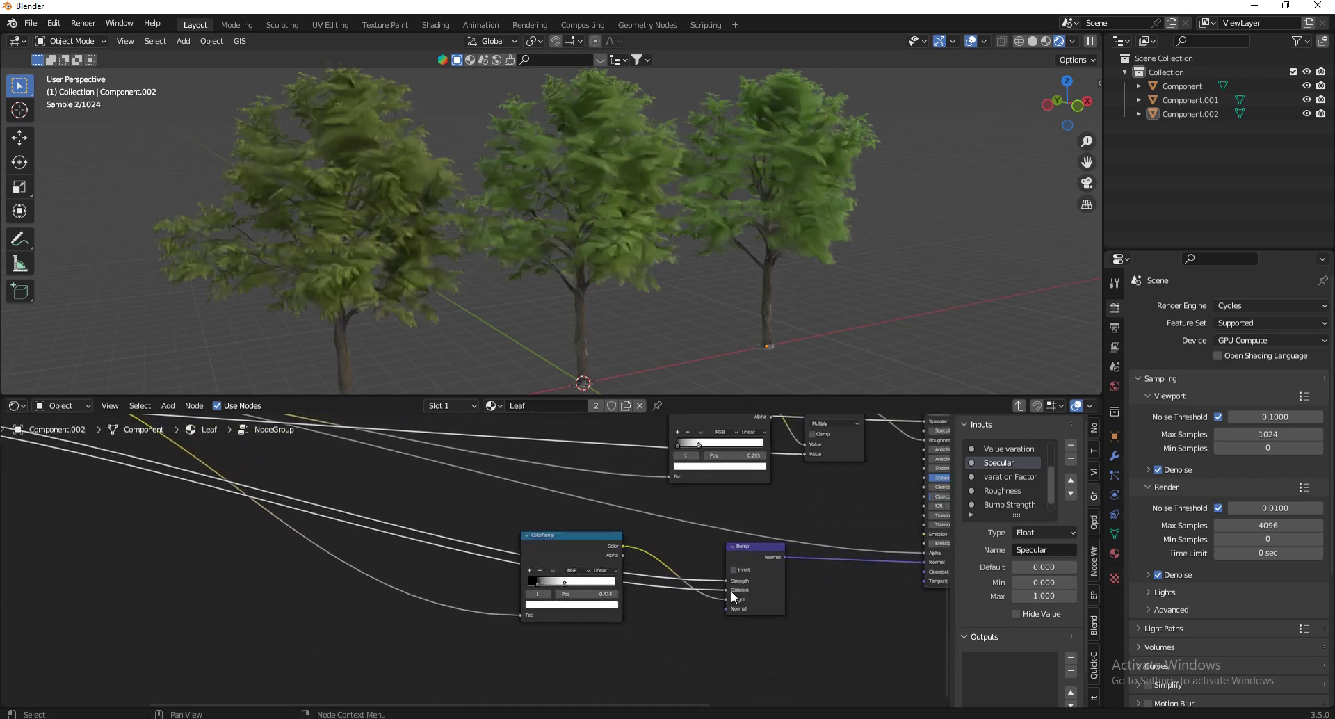
pyautogui.scroll(-3, 737, 625)
pyautogui.scroll(-3, 824, 539)
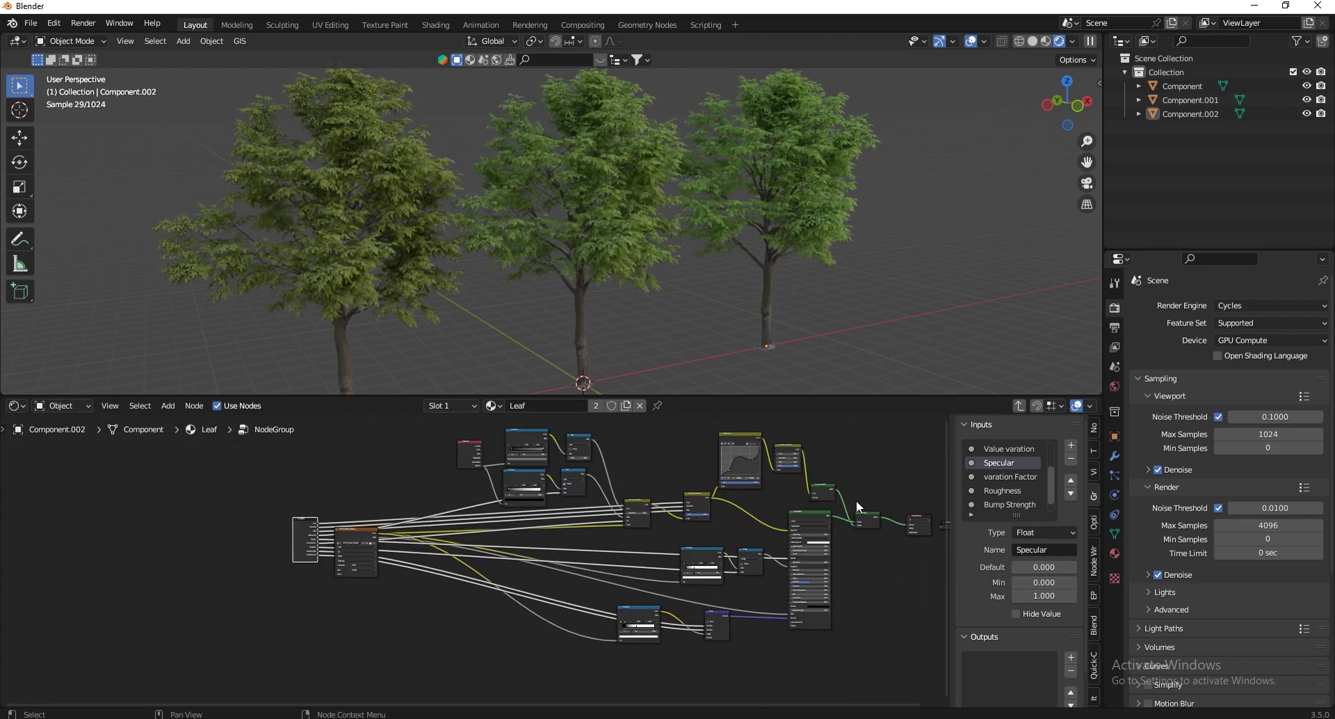
pyautogui.scroll(6, 828, 580)
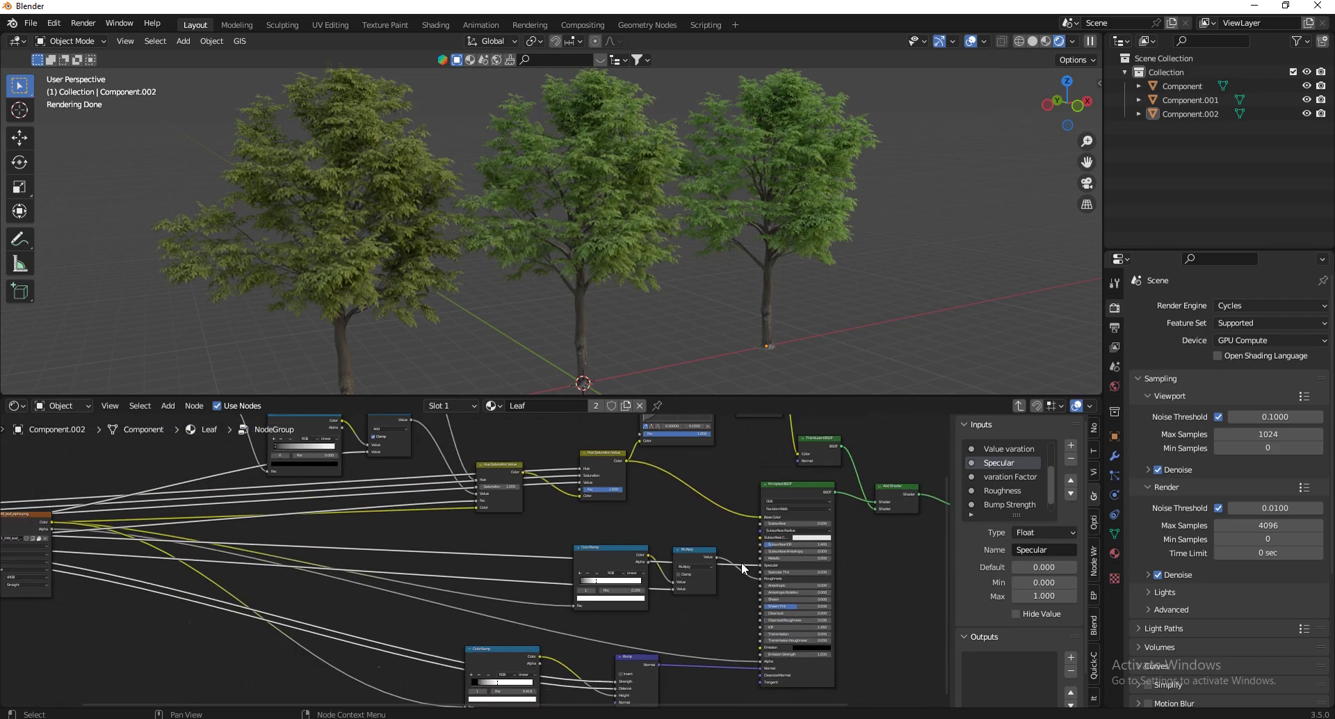
pyautogui.scroll(2, 833, 599)
pyautogui.scroll(-1, 754, 495)
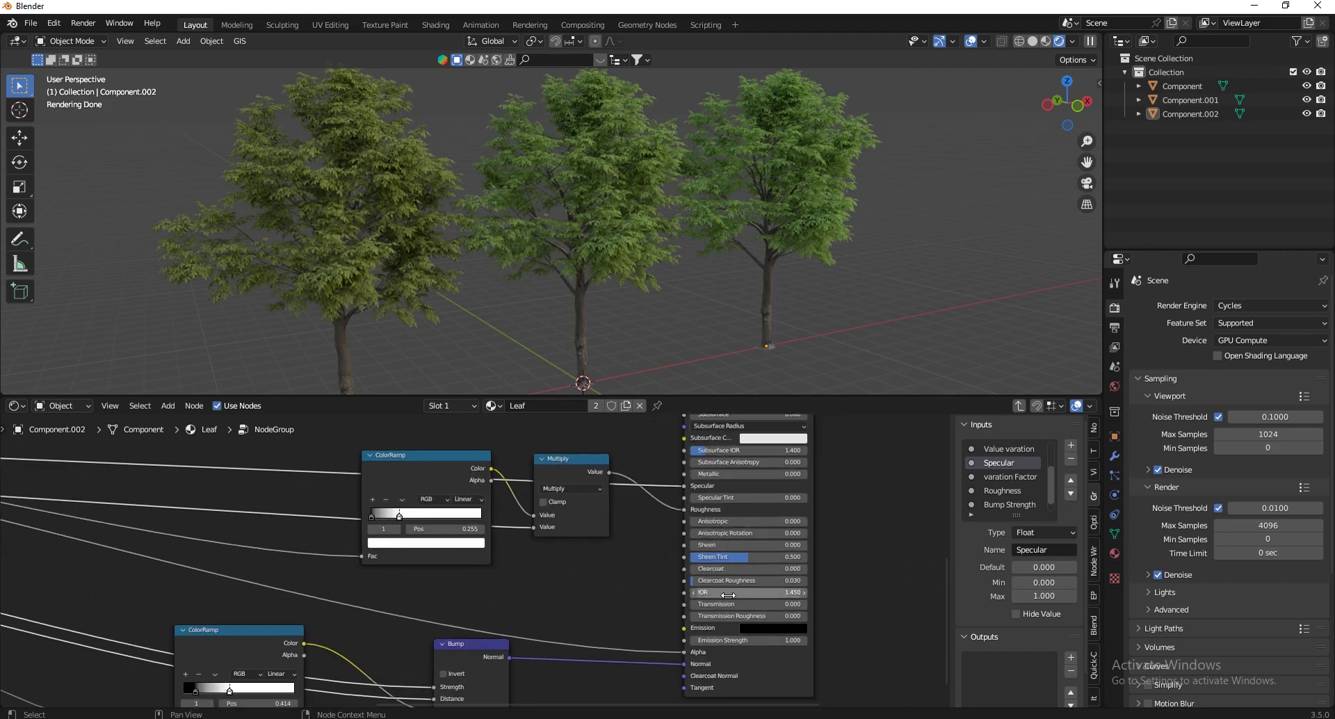
# Leave the node group and examine the inputs exposed on the group node in the Leaf material
pyautogui.scroll(-5, 735, 574)
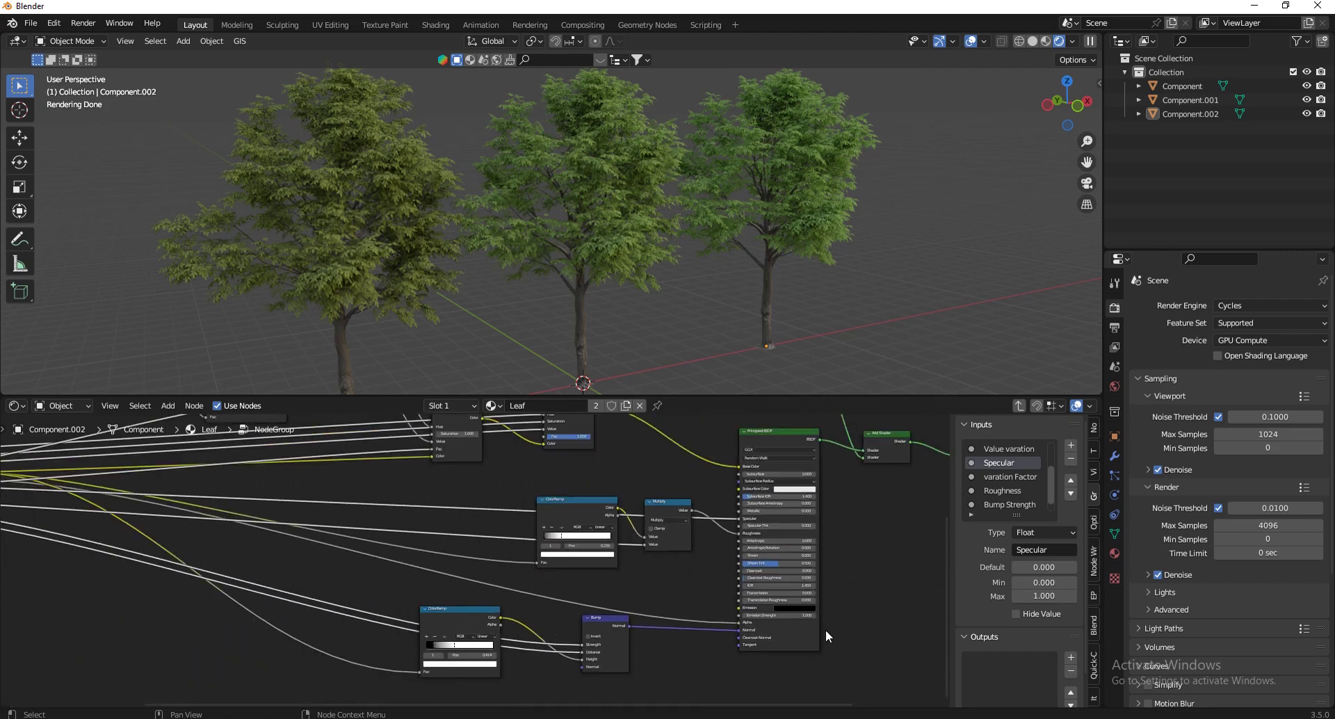
pyautogui.scroll(-2, 816, 607)
pyautogui.press('Tab')
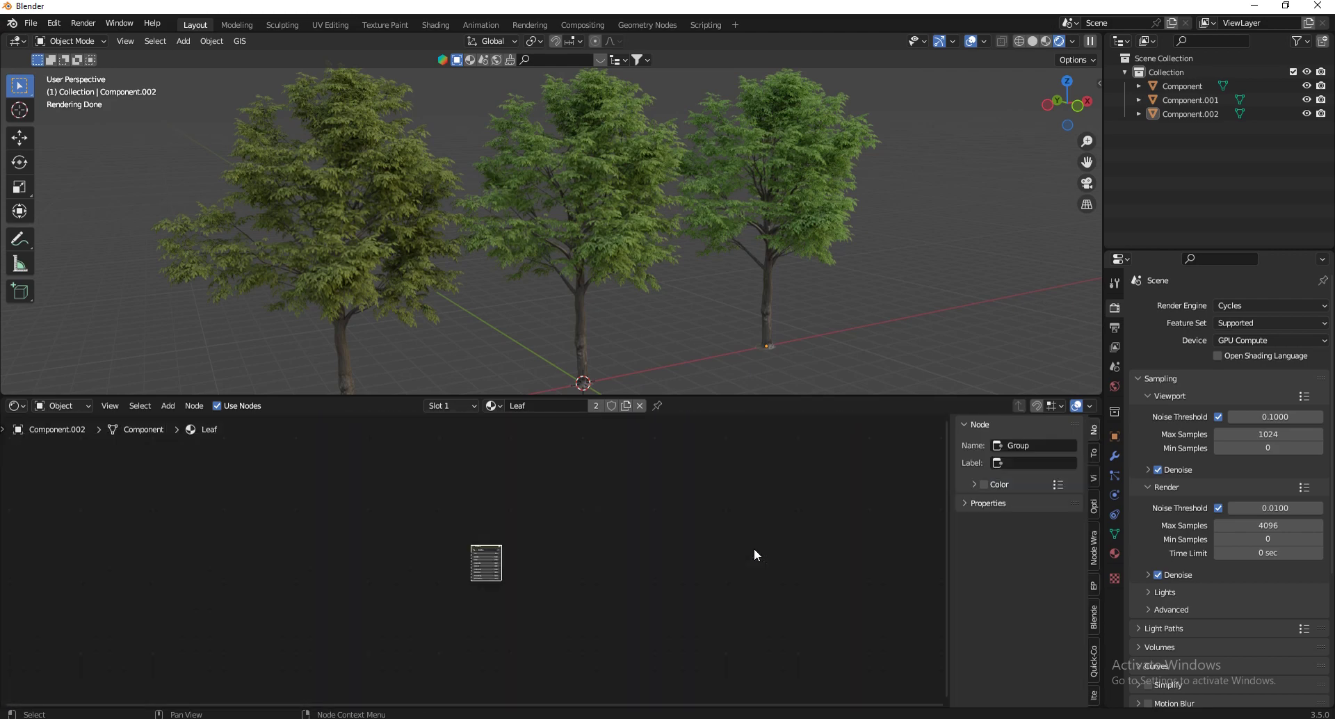
pyautogui.press('Home')
pyautogui.moveTo(570, 507); pyautogui.dragTo(693, 320)
pyautogui.rightClick(693, 320)
pyautogui.scroll(-1, 737, 541)
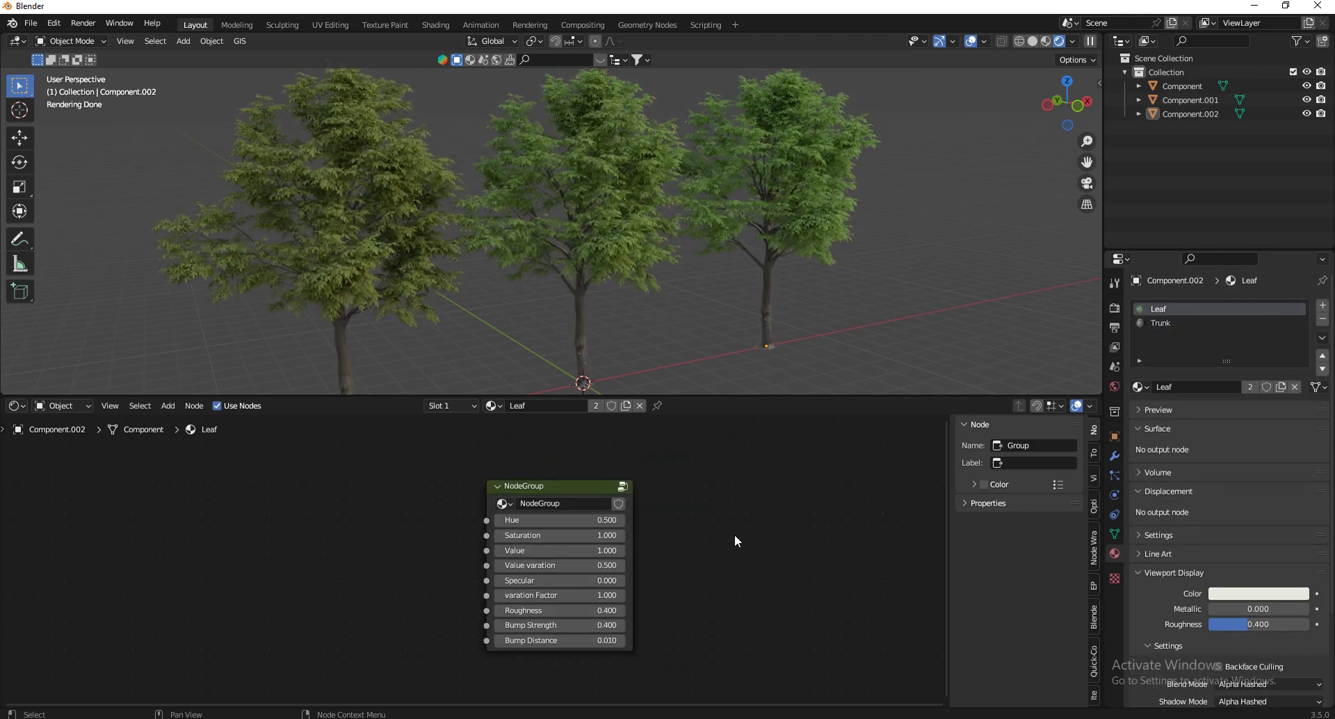
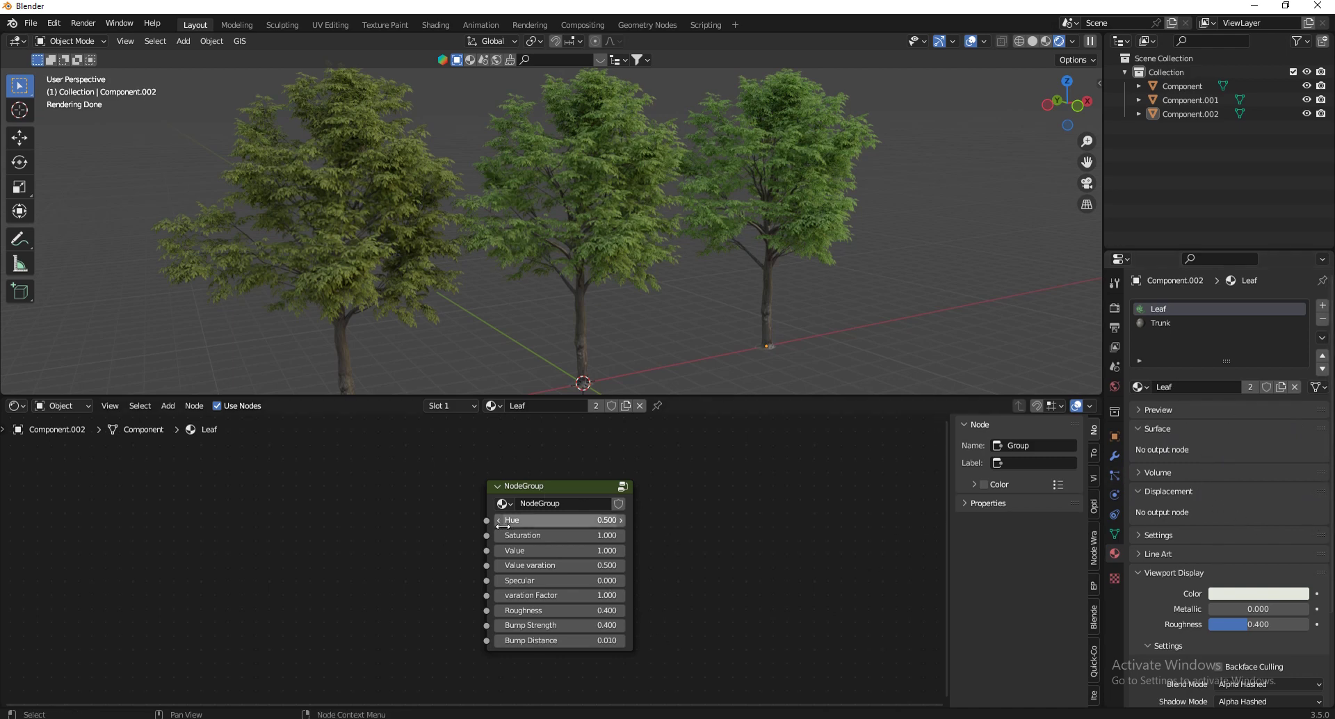
# Open the node group and delete the Material Output node inside it
pyautogui.click(556, 486)
pyautogui.press('Tab')
pyautogui.scroll(-5, 311, 577)
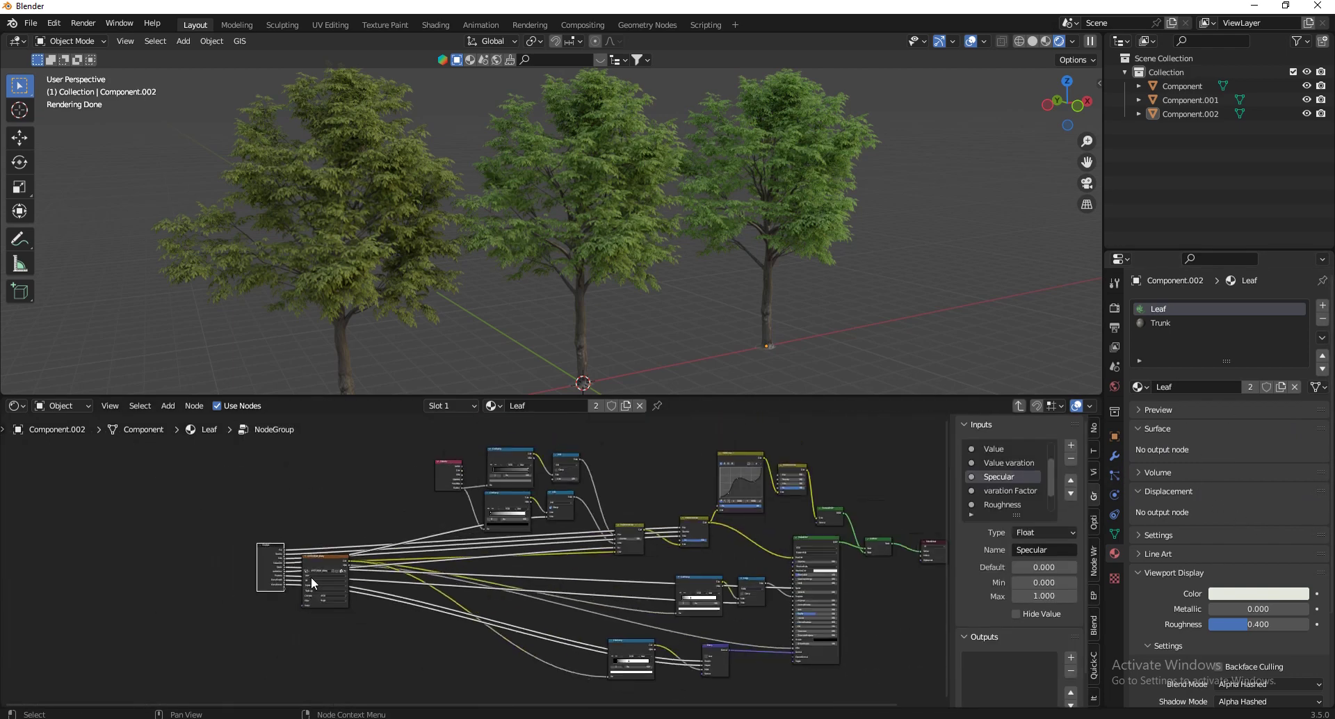
pyautogui.scroll(5, 685, 562)
pyautogui.scroll(1, 721, 556)
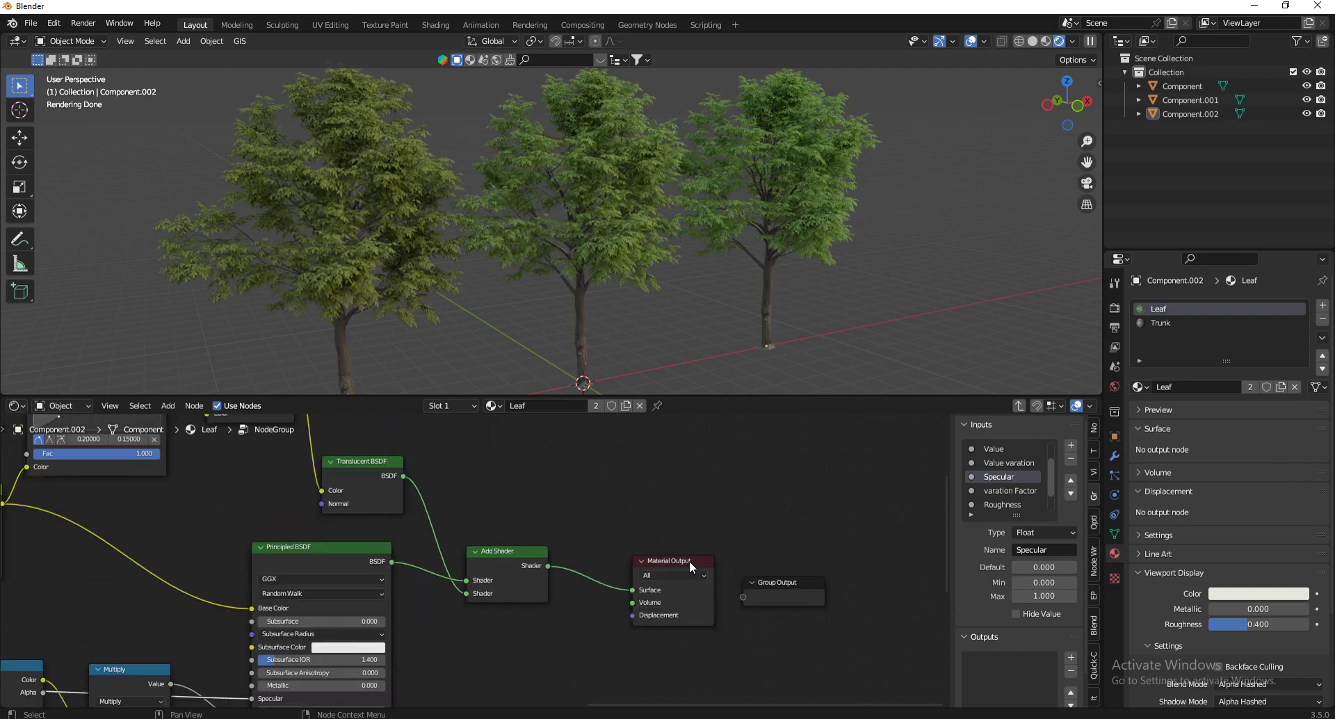
pyautogui.click(690, 560)
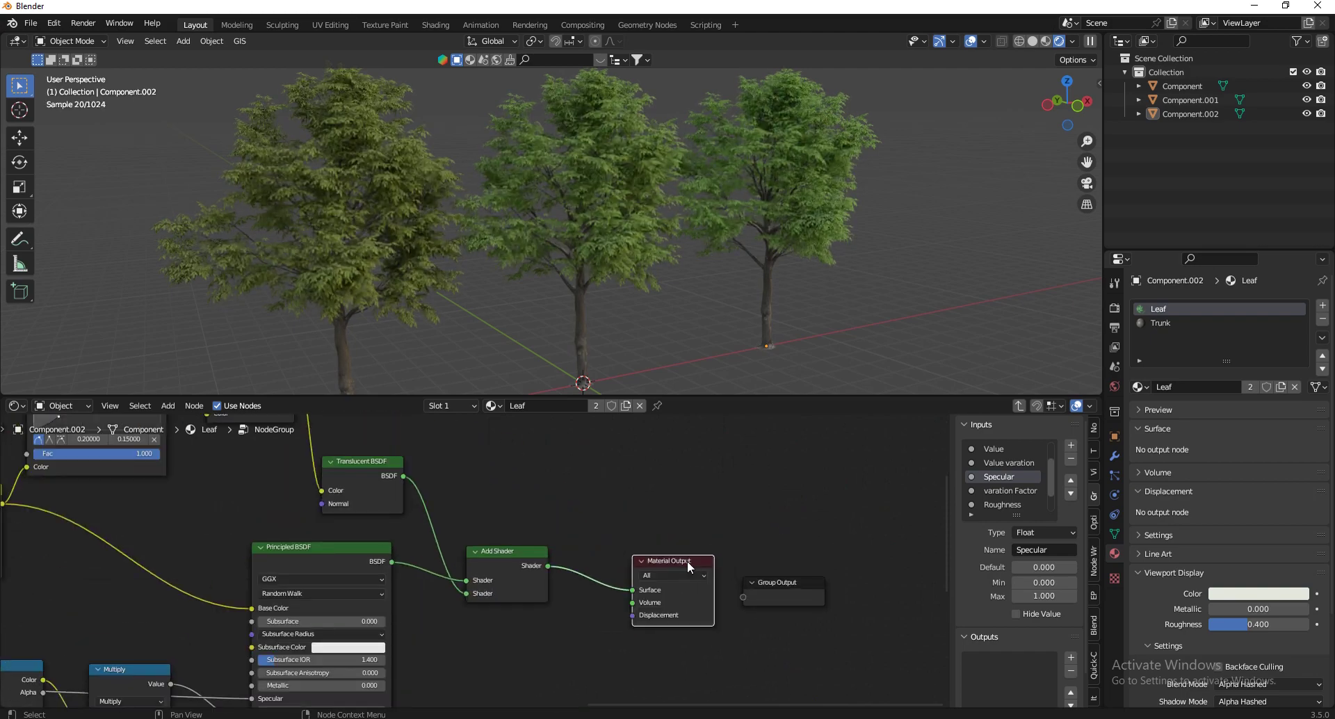
pyautogui.press('x')
# Add a new group output and name it "Shader"
pyautogui.scroll(-3, 724, 500)
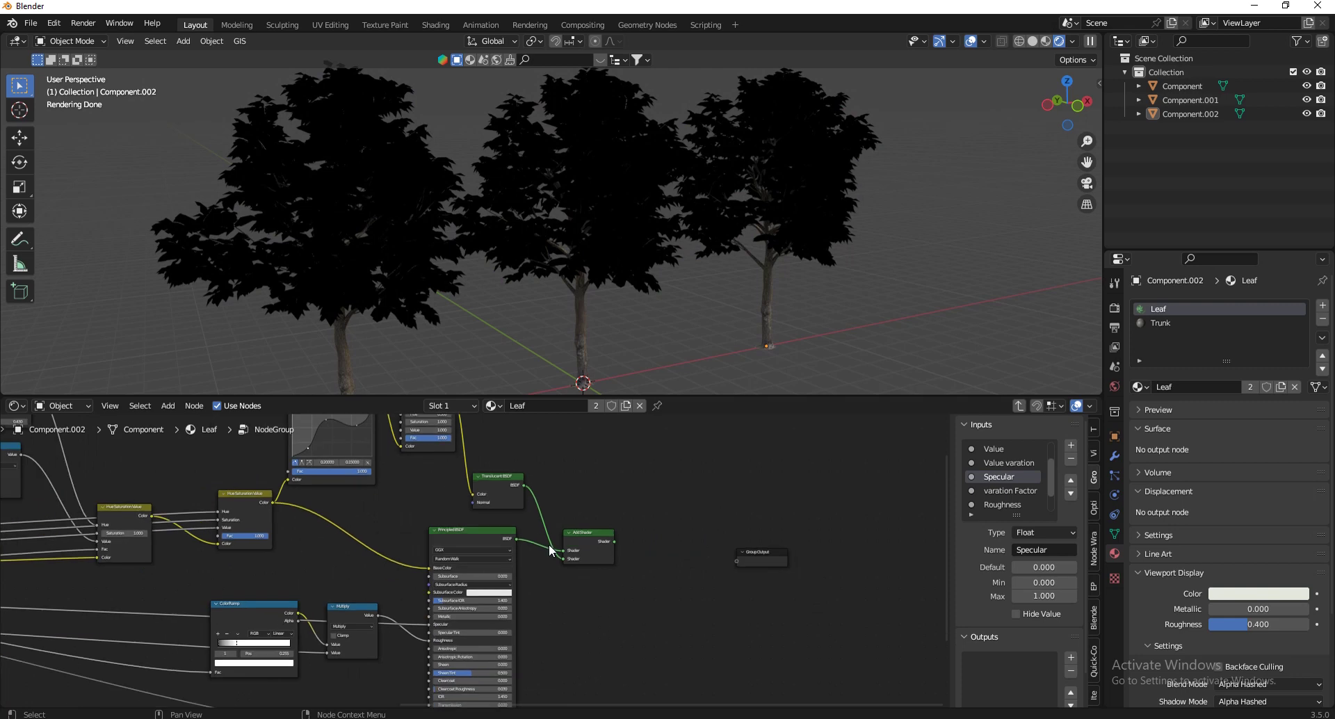
pyautogui.scroll(-2, 987, 662)
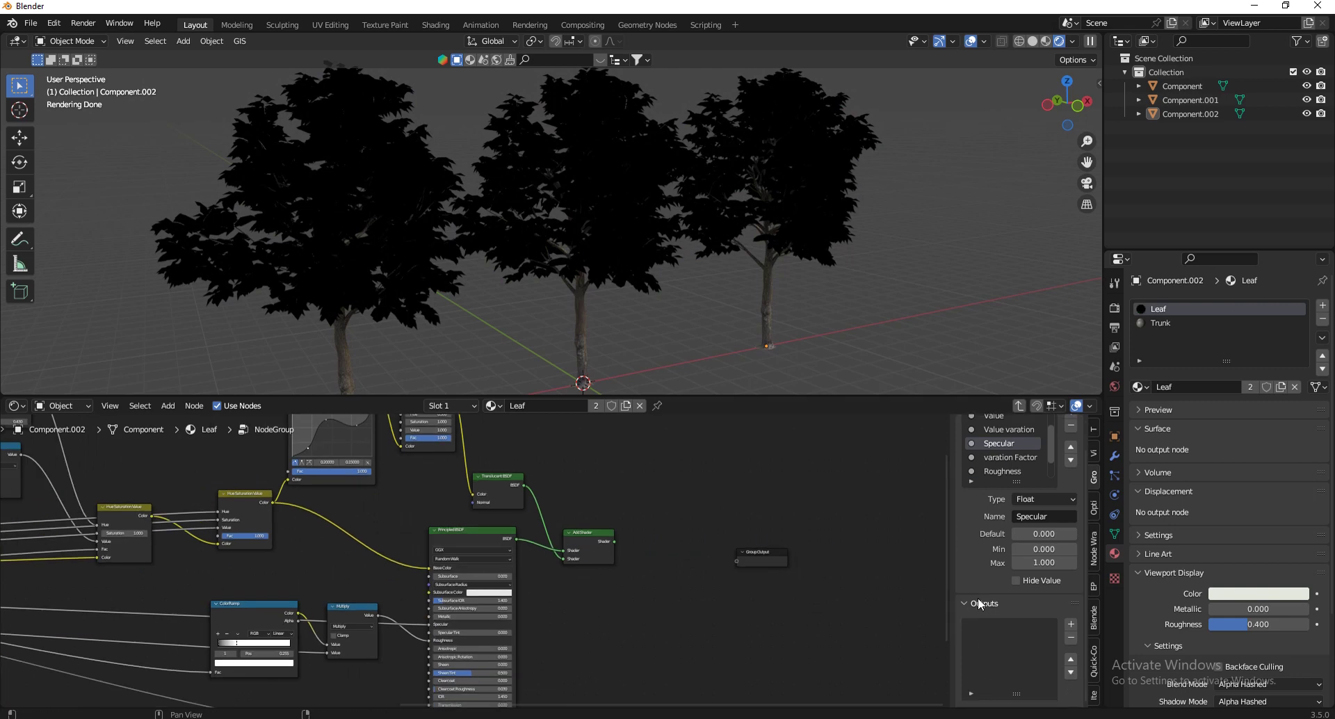
pyautogui.click(1073, 624)
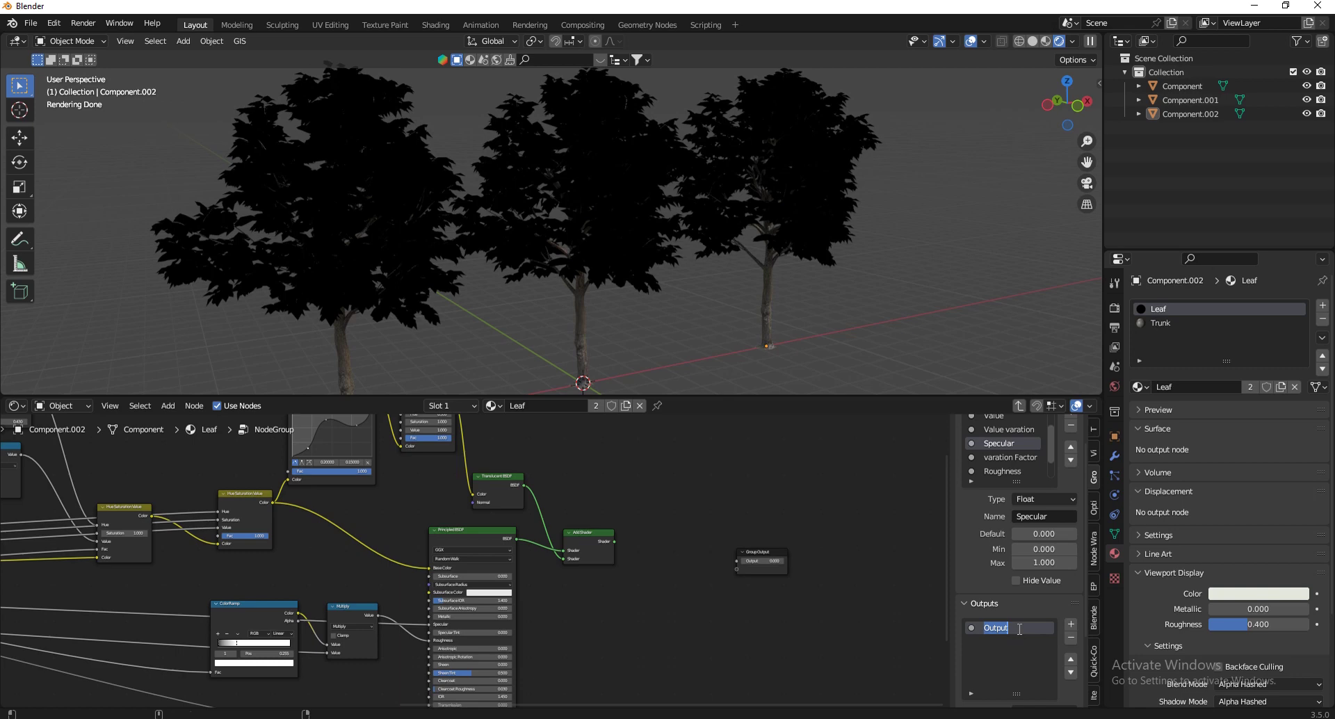
pyautogui.write('Shader')
pyautogui.press('Return')
# Leave the node group and add a Material Output node beside the group node
pyautogui.press('Tab')
pyautogui.scroll(4, 591, 535)
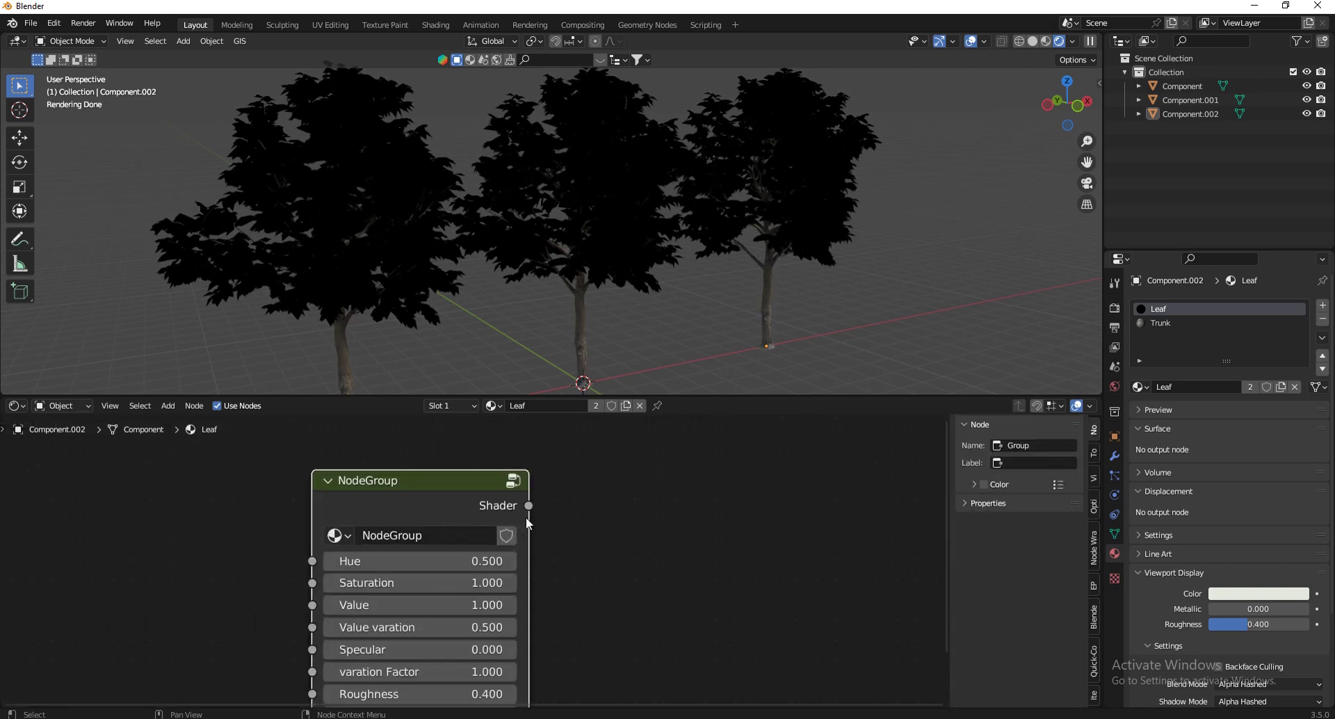
pyautogui.scroll(-3, 541, 516)
pyautogui.hotkey('shift', 'a')
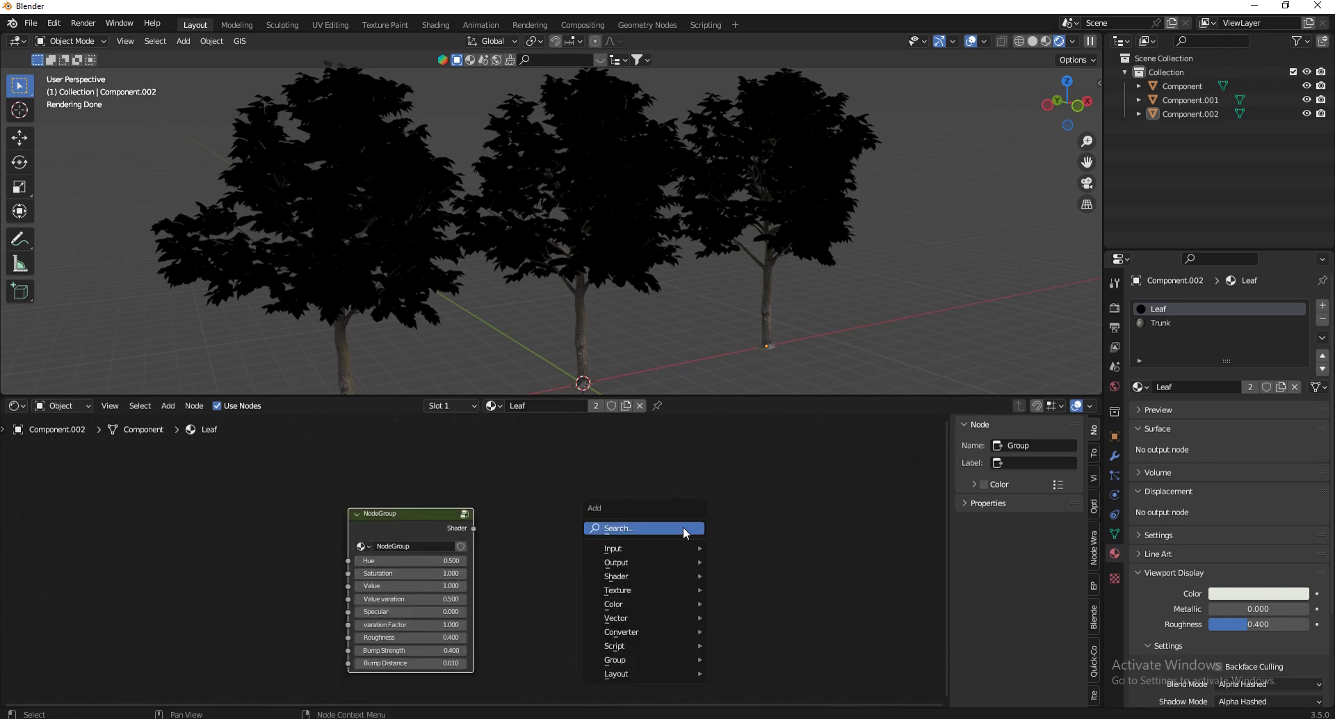
pyautogui.write('mat')
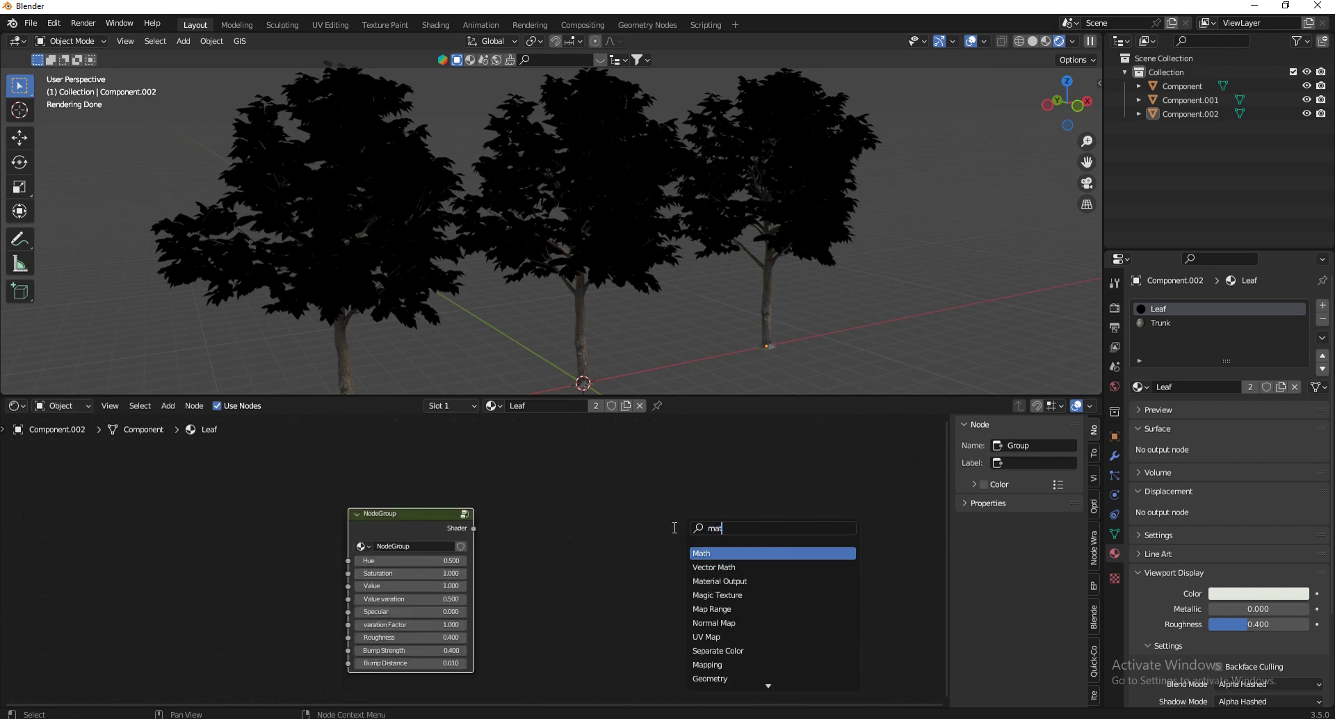
pyautogui.press('Down')
pyautogui.press('Down')
pyautogui.press('Return')
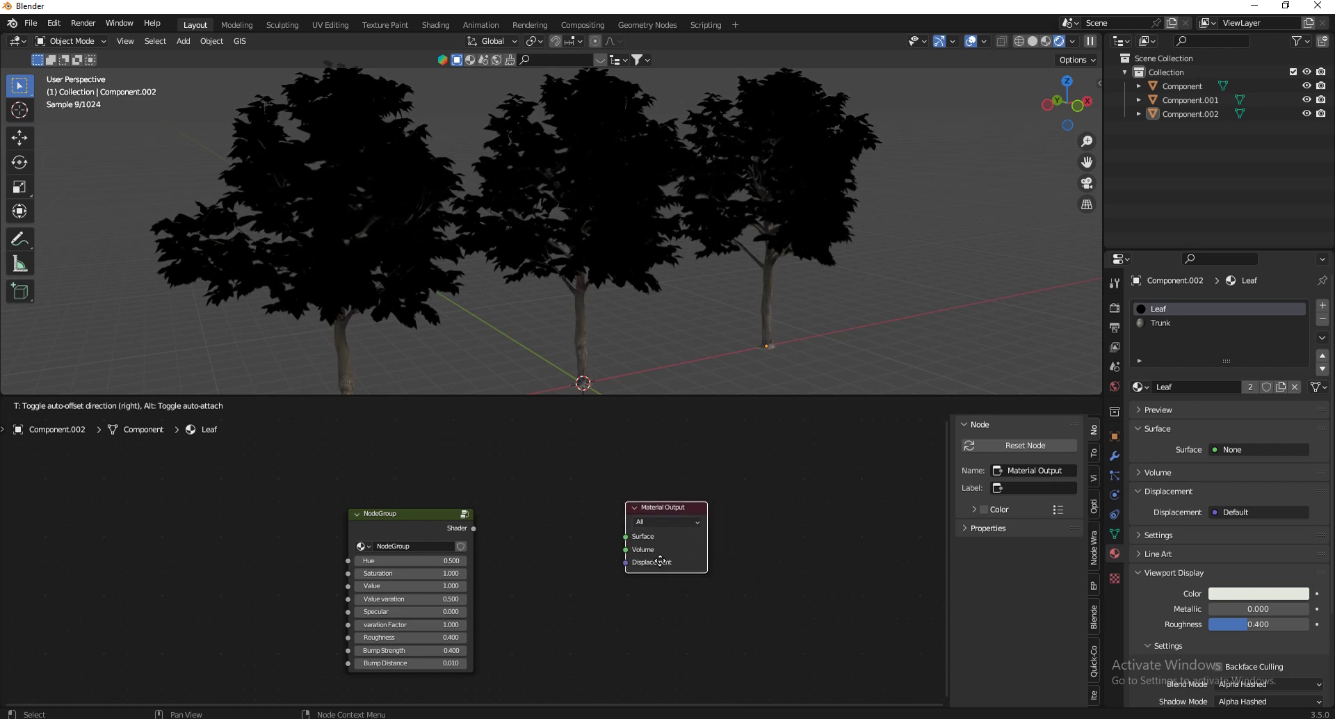
pyautogui.click(636, 533)
# Connect the group node's Shader output to the Material Output's Surface input
pyautogui.scroll(2, 509, 540)
pyautogui.moveTo(451, 527); pyautogui.dragTo(689, 541)
pyautogui.scroll(-2, 562, 472)
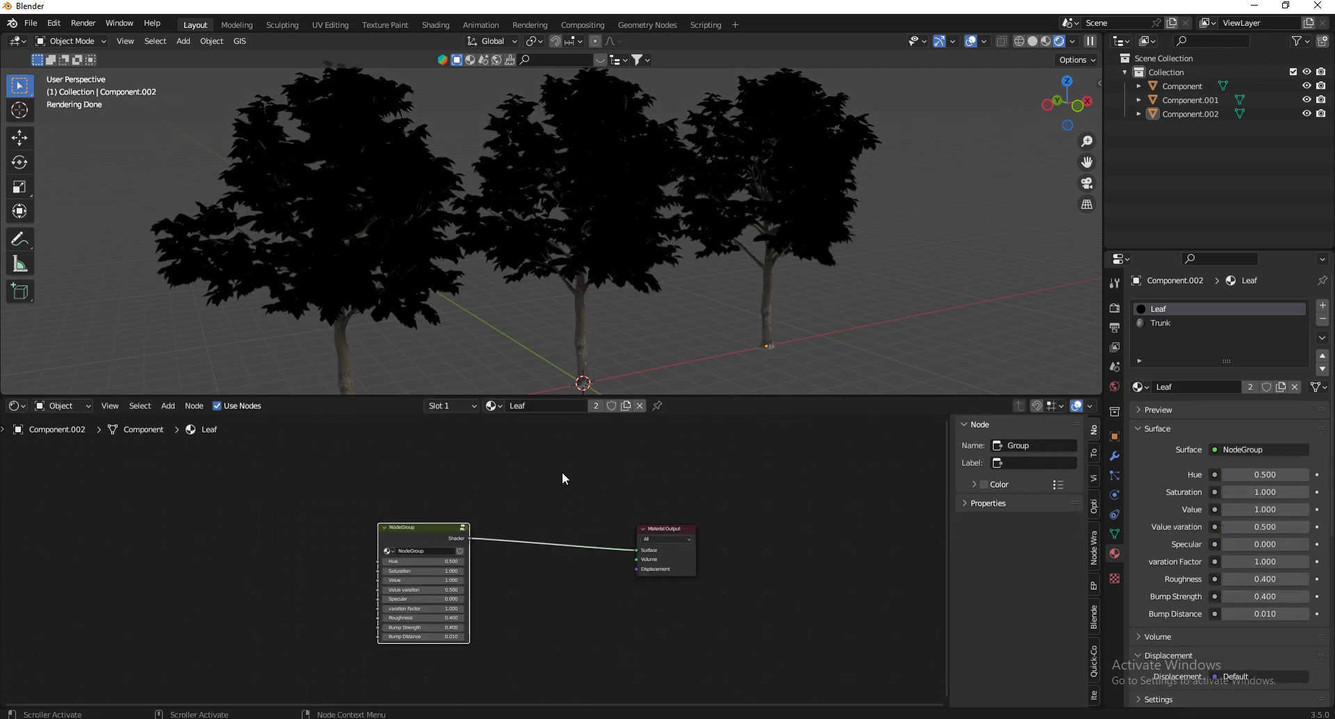
# Inside the node group, connect the Add Shader output to the Group Output's Shader socket
pyautogui.press('Tab')
pyautogui.scroll(2, 770, 566)
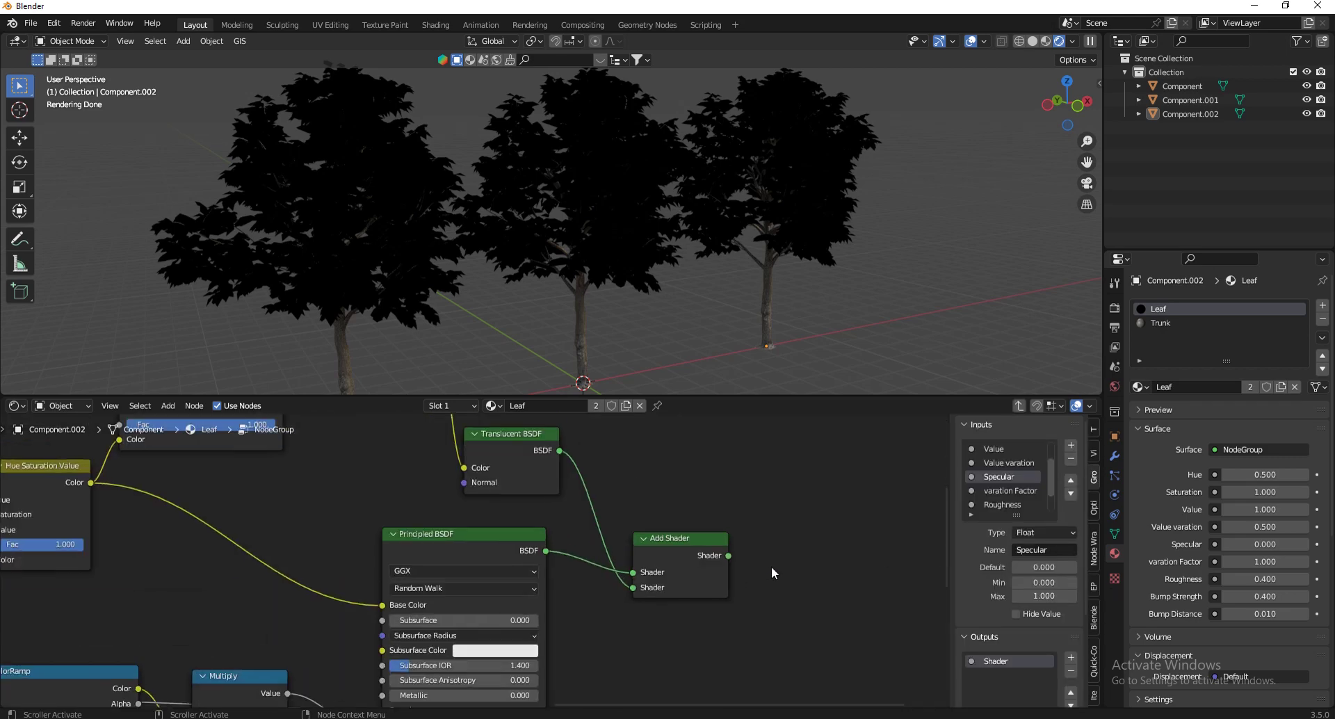
pyautogui.moveTo(770, 566); pyautogui.dragTo(707, 549, button='middle')
pyautogui.moveTo(572, 563); pyautogui.dragTo(793, 600)
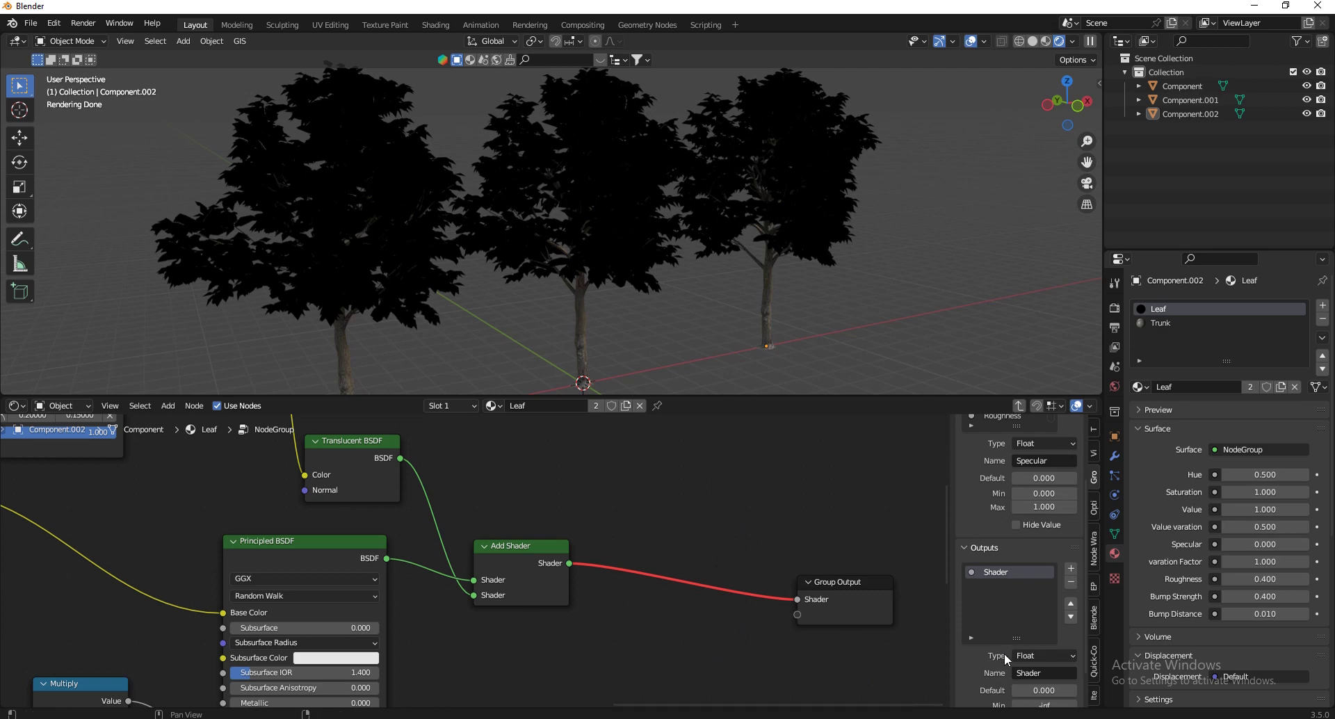
# Change the group's Shader output from Float to the Shader type and leave the node group
pyautogui.click(1041, 657)
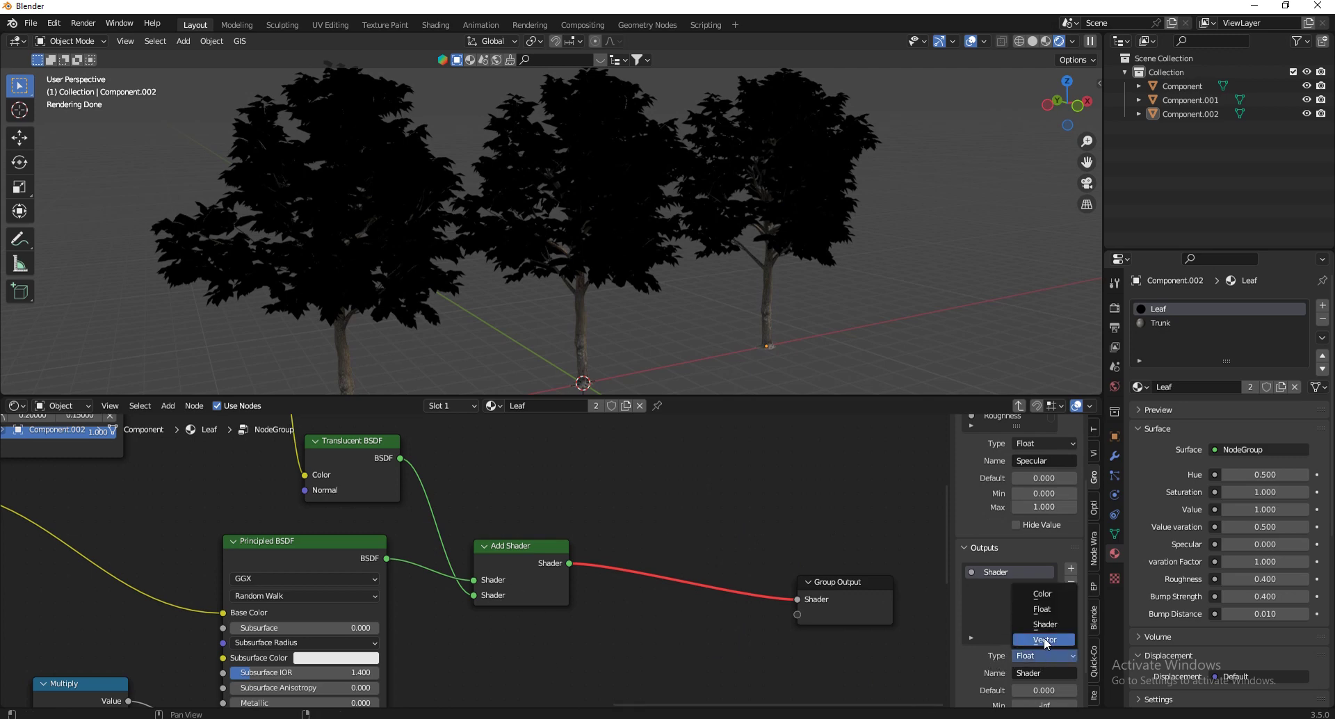
pyautogui.click(1041, 624)
pyautogui.press('Tab')
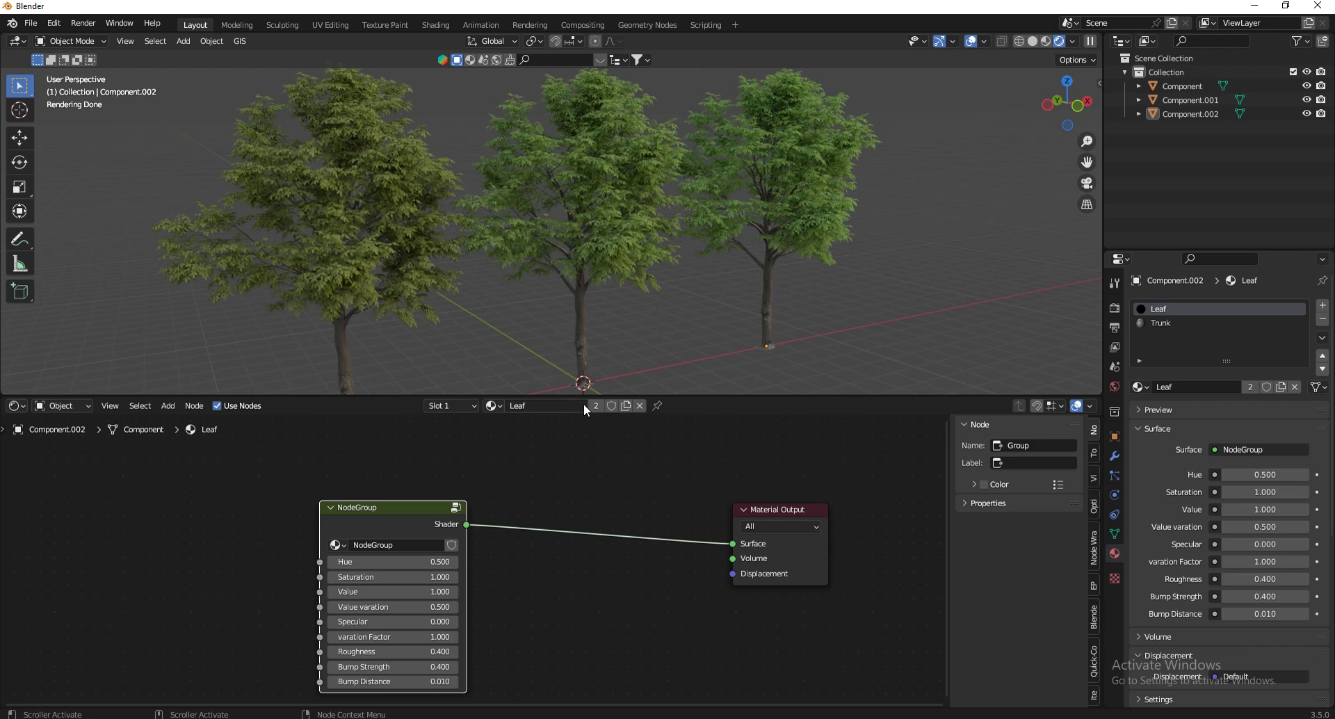
# Enlarge the 3D viewport and switch the shader editor area to the Timeline
pyautogui.moveTo(574, 393); pyautogui.dragTo(583, 572)
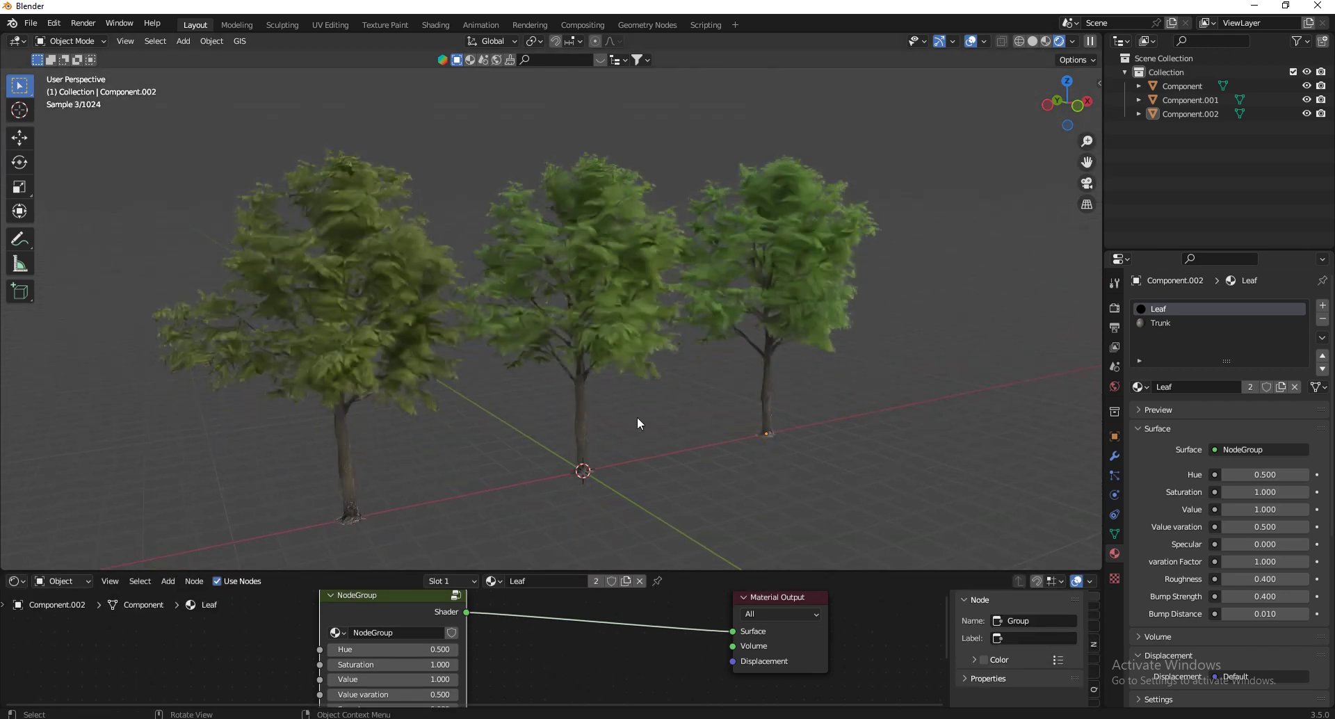
pyautogui.click(18, 584)
pyautogui.click(173, 453)
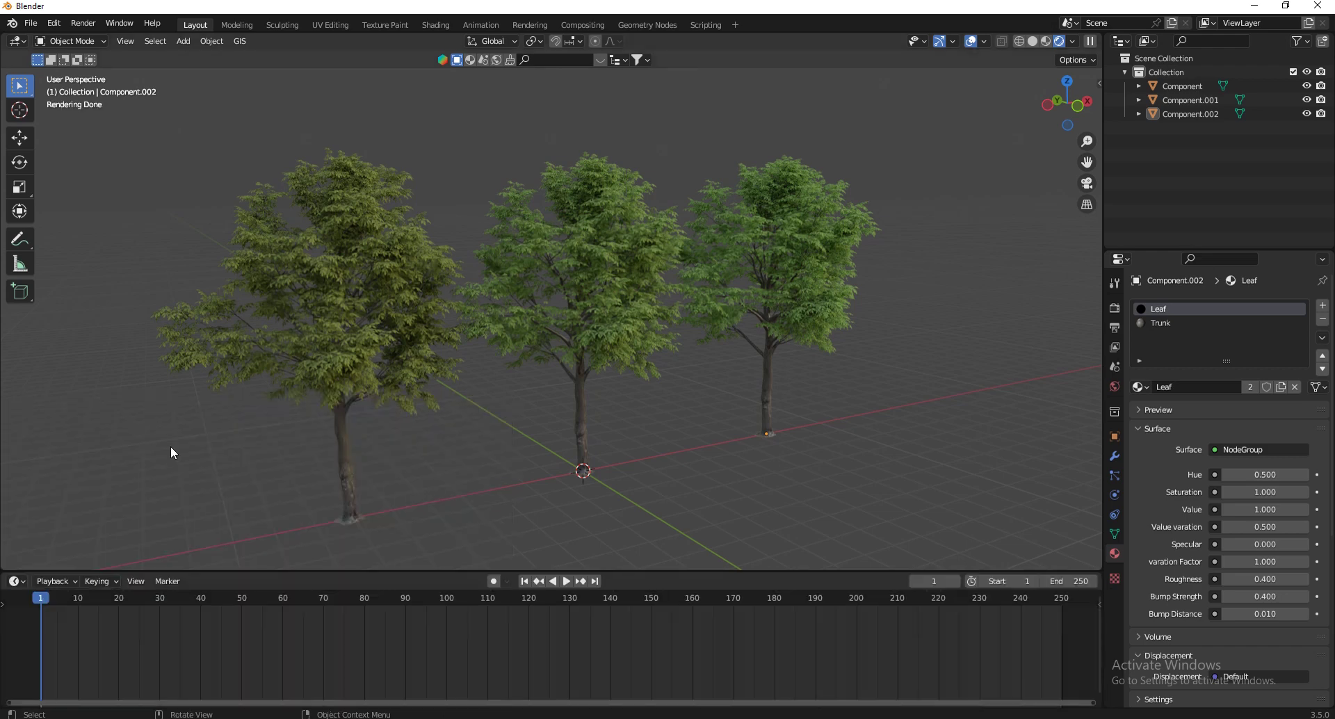
# Check the Leaf and Trunk material settings on the trees and set the Leaf material's Saturation to 0.770
pyautogui.click(708, 264)
pyautogui.click(577, 299)
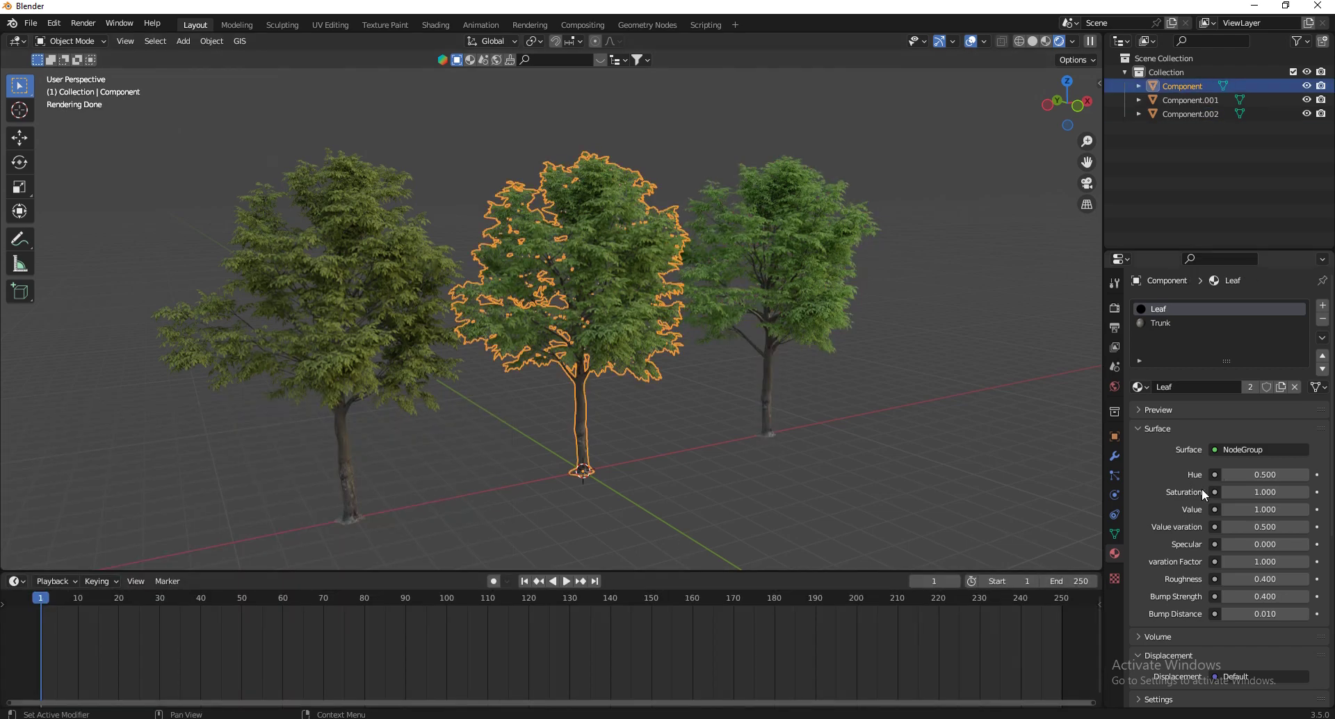
pyautogui.click(429, 327)
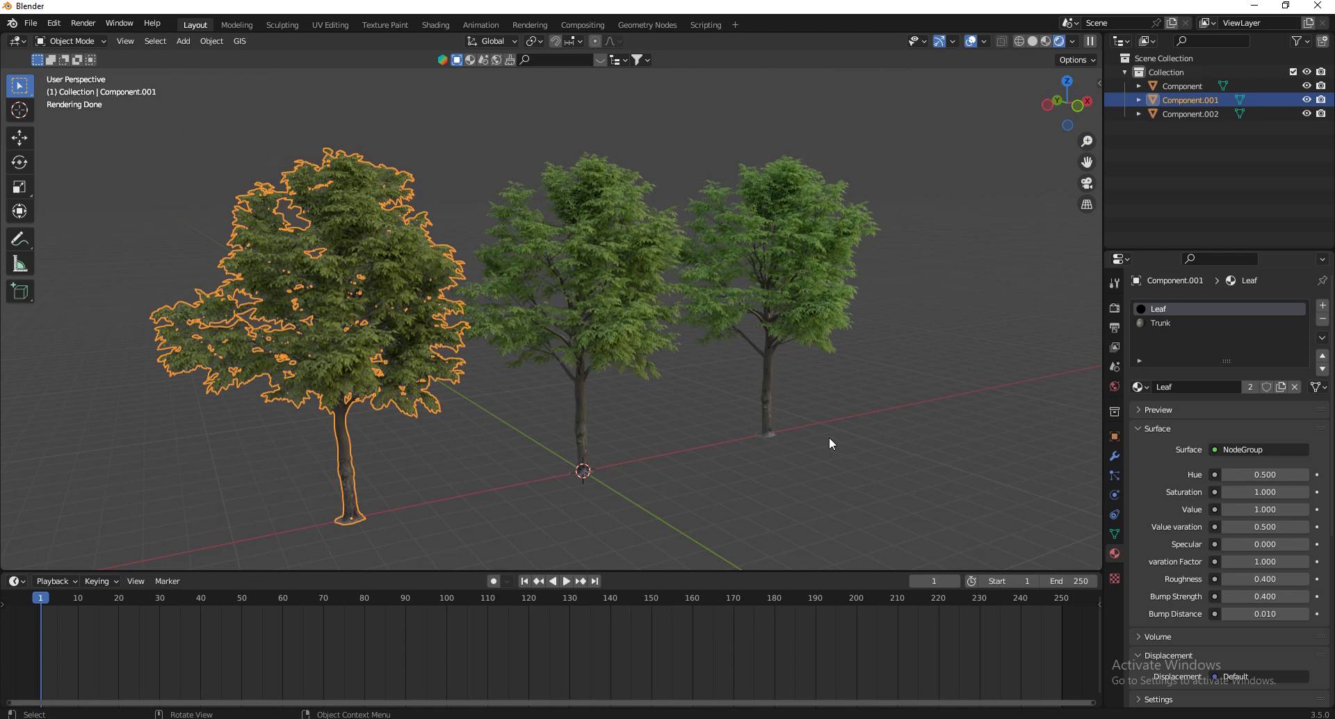
pyautogui.click(1146, 324)
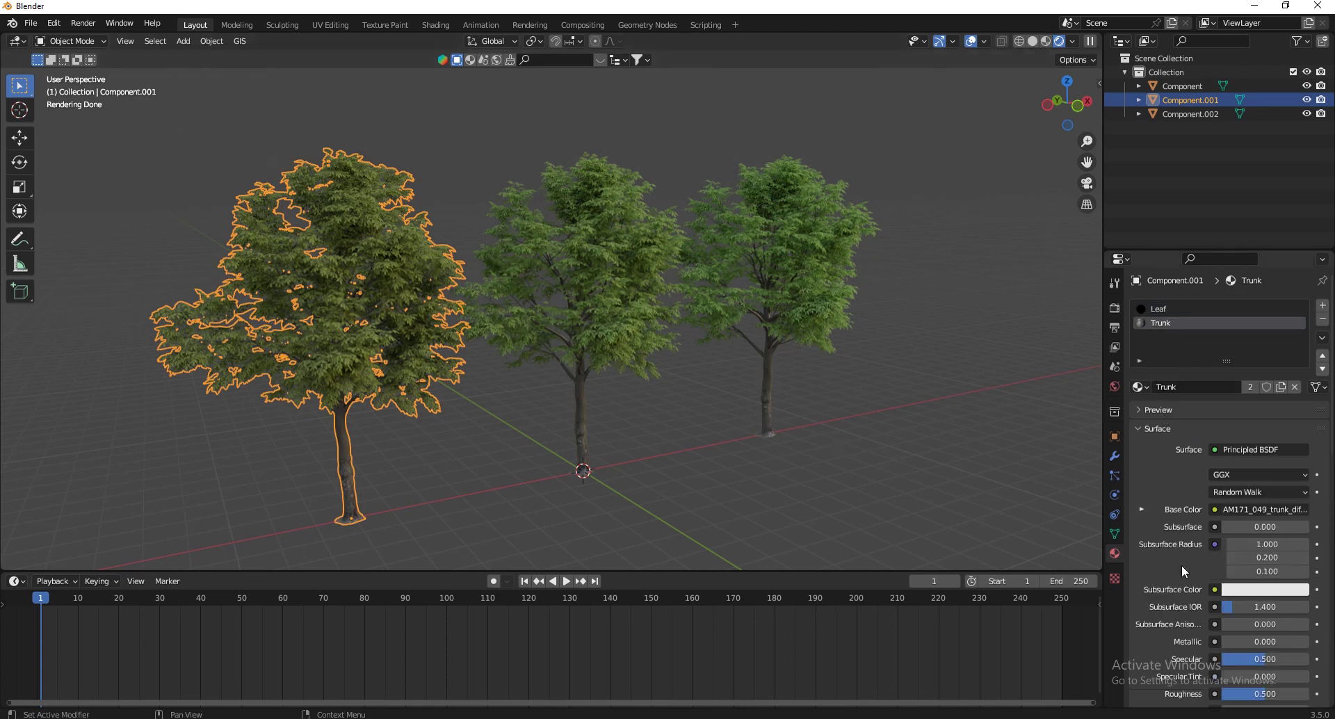
pyautogui.click(855, 319)
pyautogui.moveTo(1078, 104); pyautogui.dragTo(1066, 113)
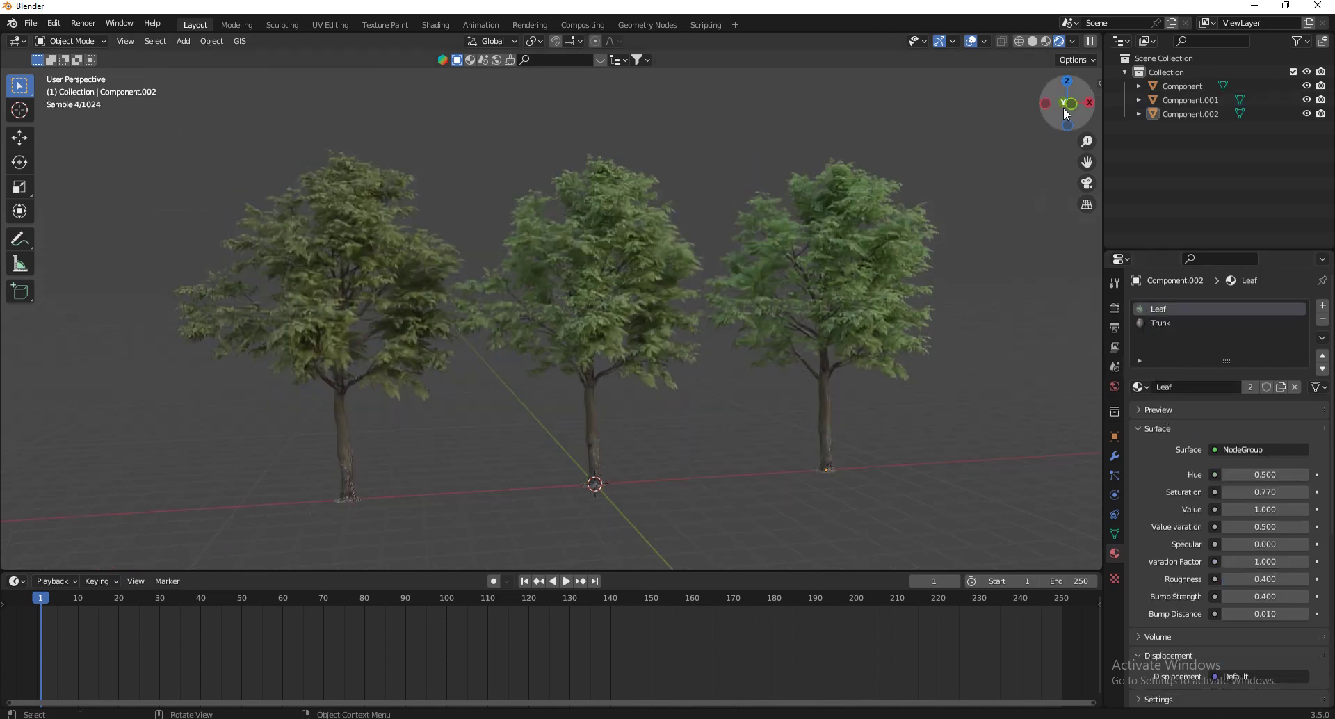
# Mark the tree object Component.002 as an asset
pyautogui.click(852, 275)
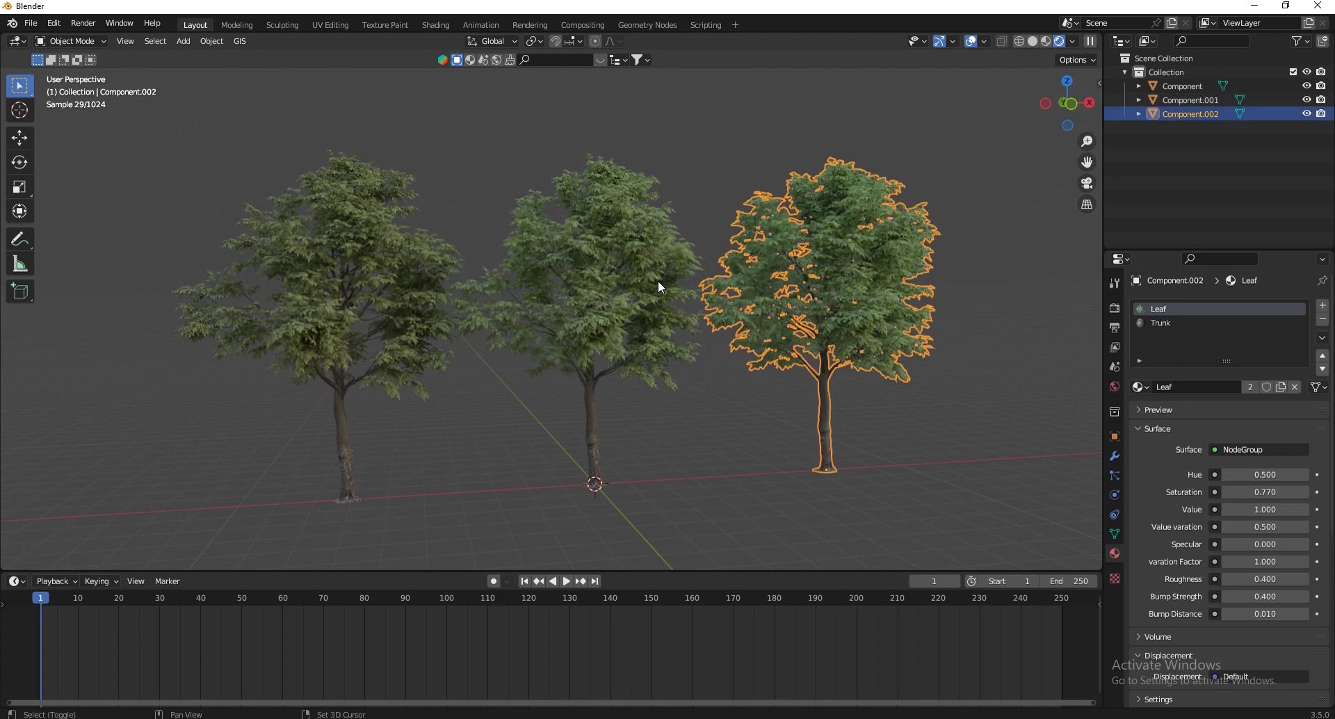
pyautogui.rightClick(837, 314)
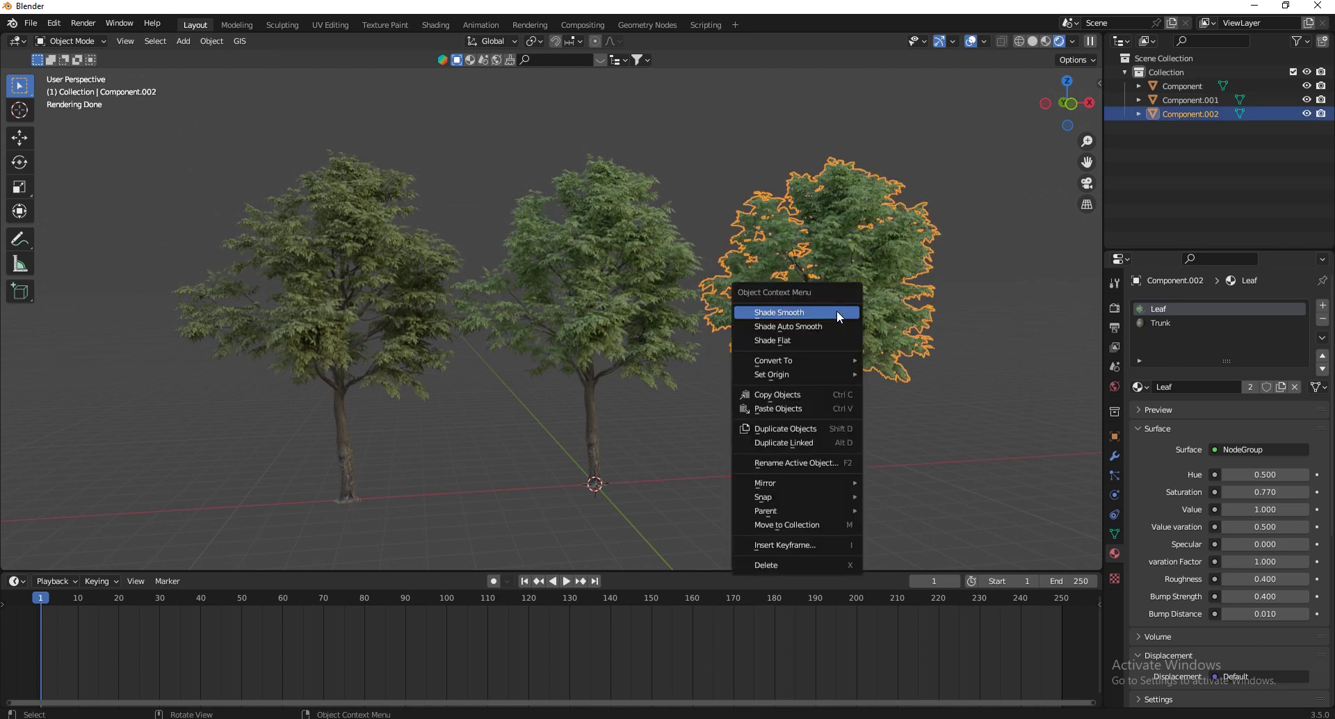
pyautogui.click(837, 313)
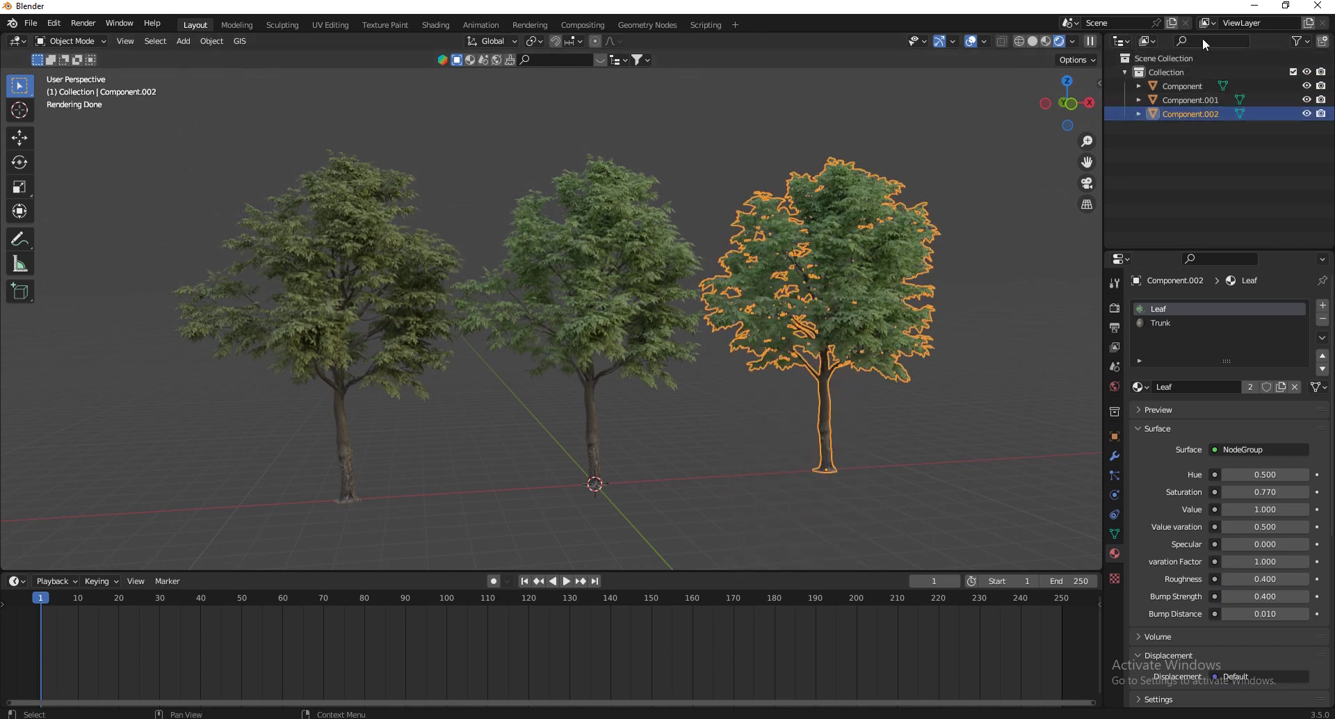
pyautogui.rightClick(1183, 116)
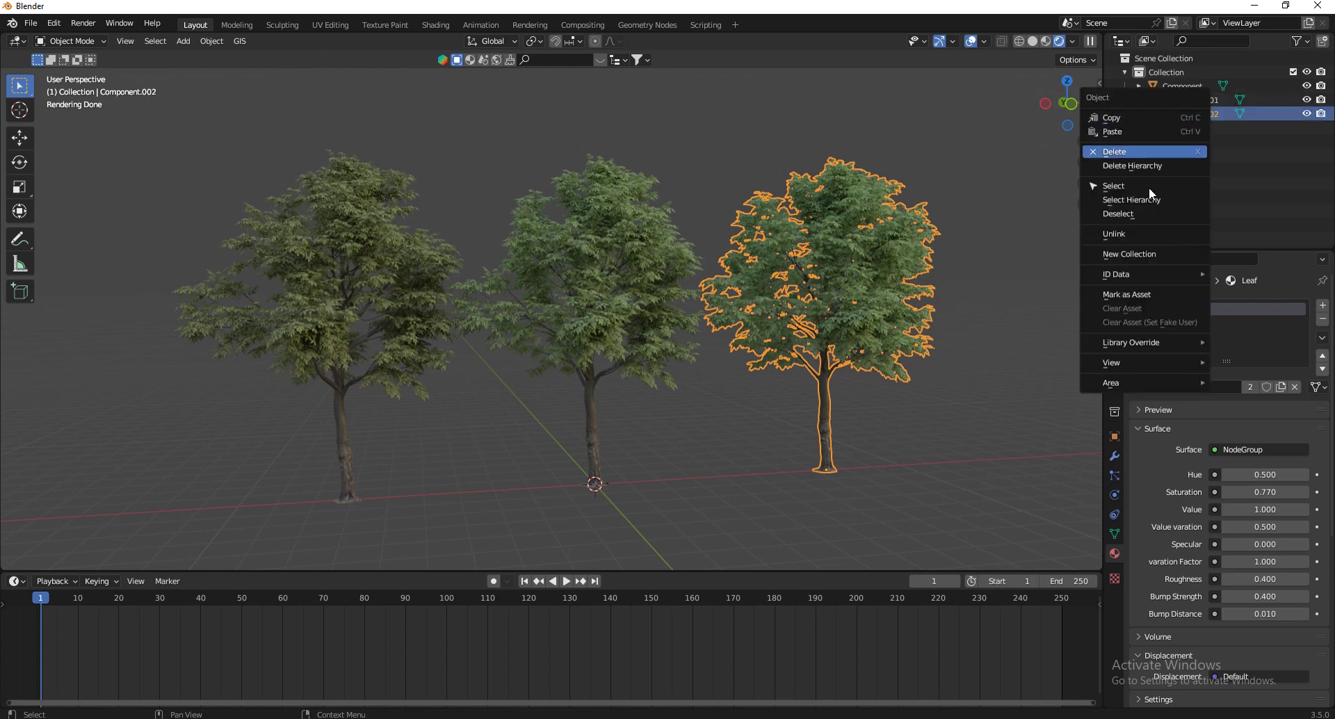
pyautogui.click(1143, 295)
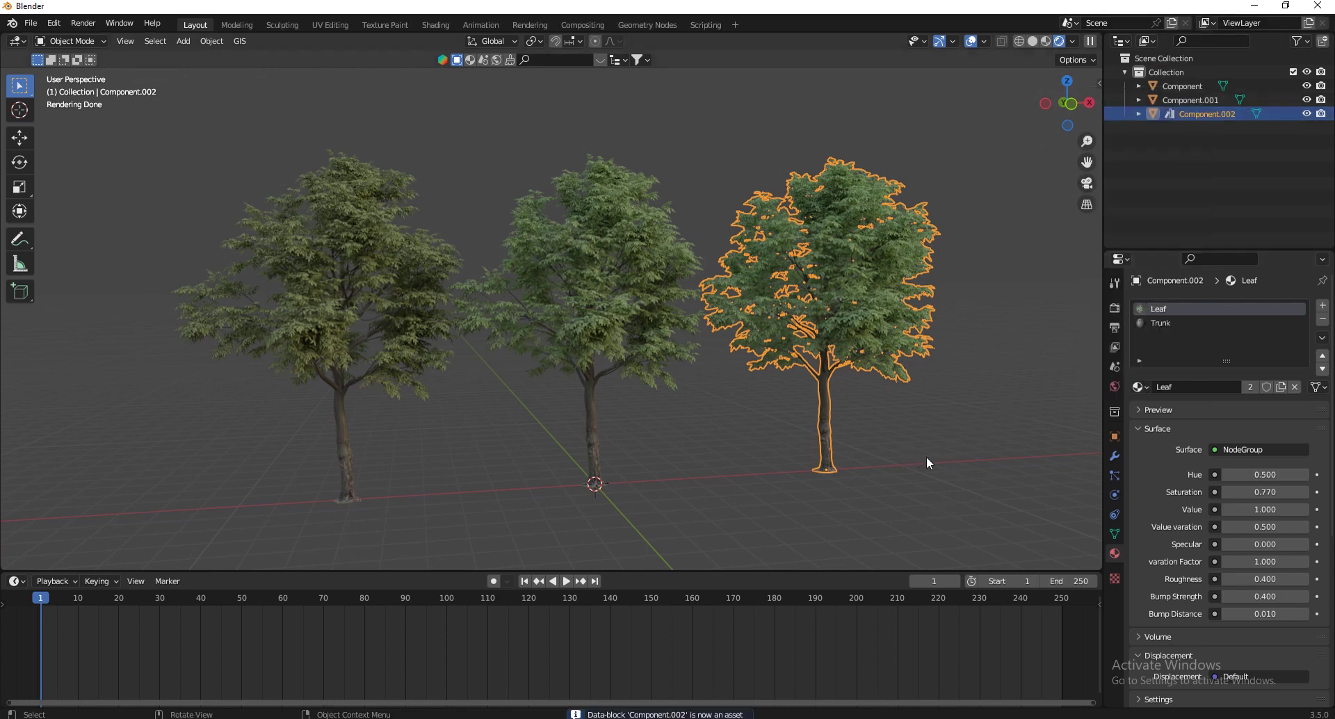
# Enlarge the Timeline area and switch it to the Asset Browser
pyautogui.moveTo(641, 572); pyautogui.dragTo(641, 485)
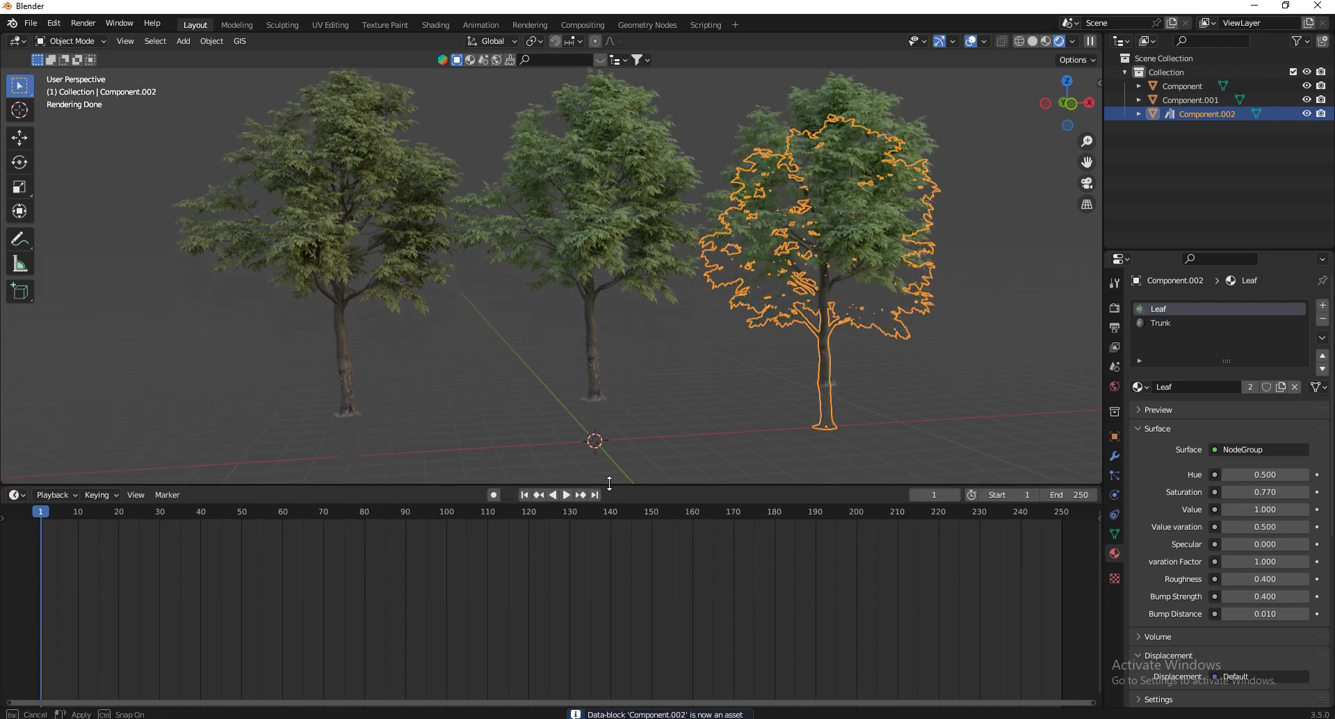
pyautogui.click(14, 494)
pyautogui.click(428, 581)
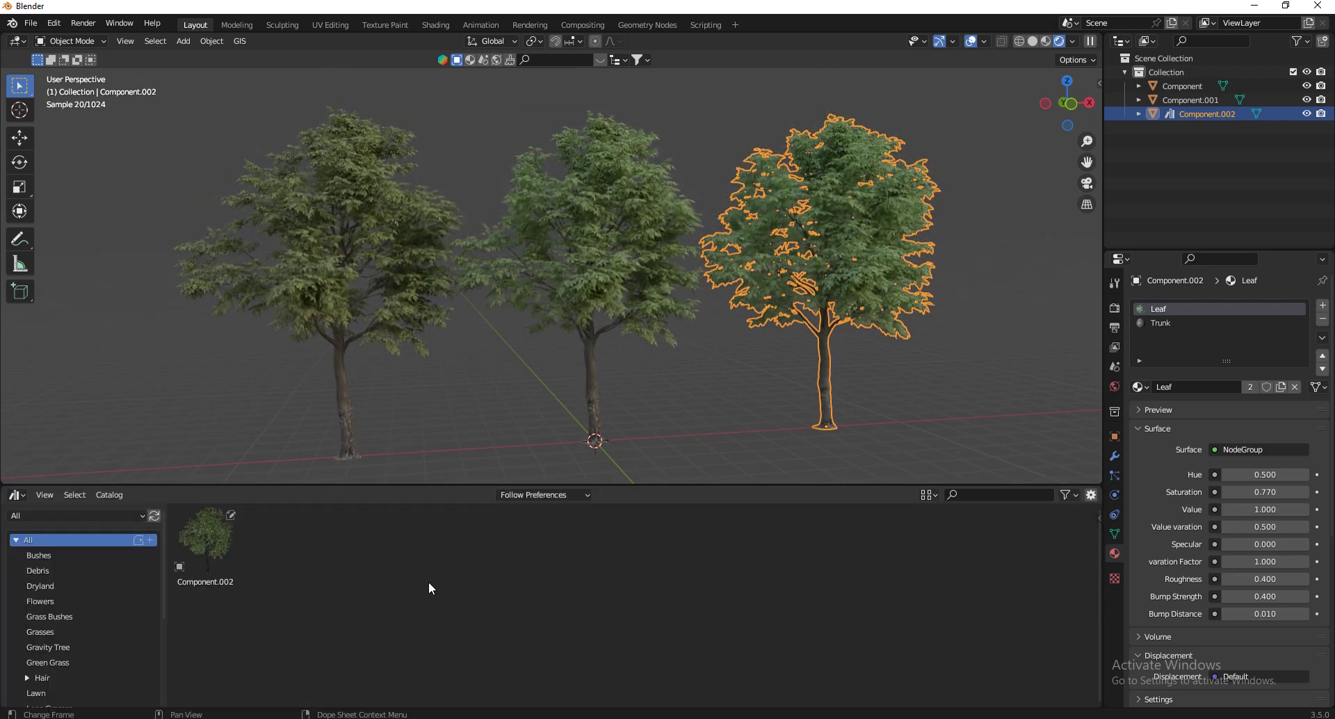
# Look through the asset catalogs and restrict the Asset Browser to the Current File library
pyautogui.scroll(-5, 103, 629)
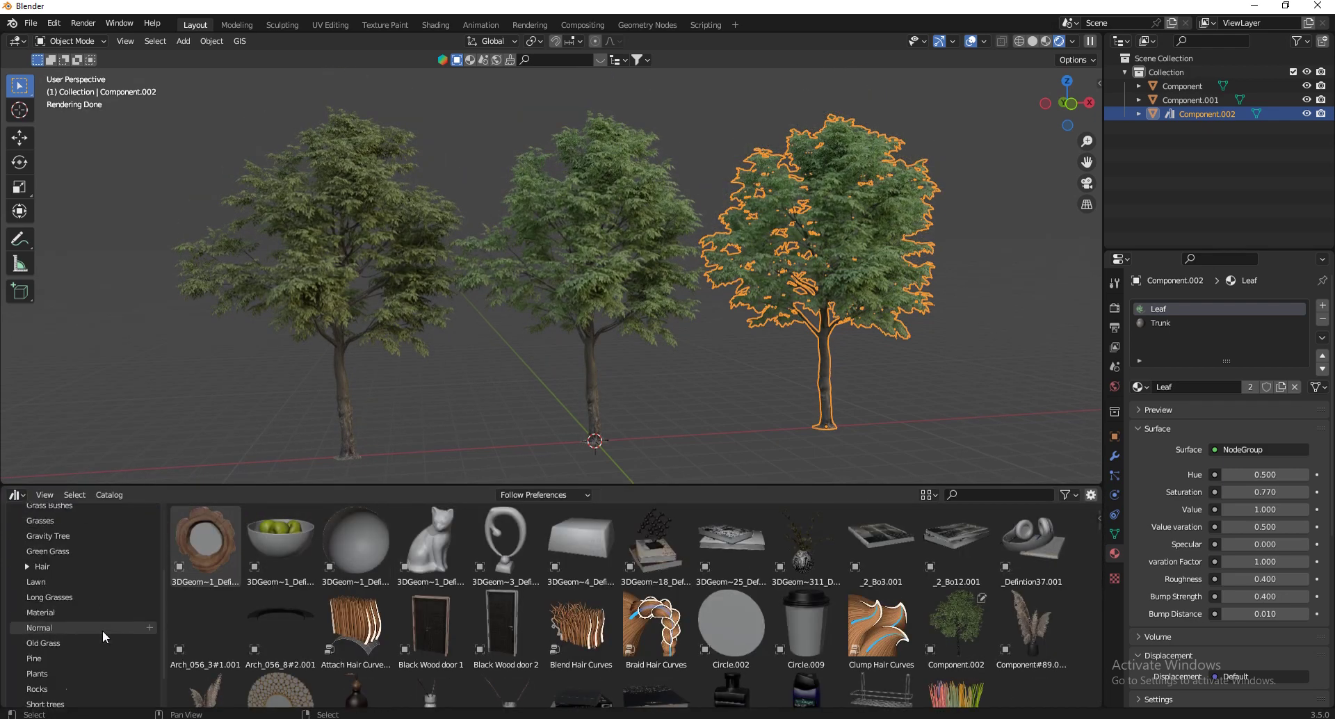
pyautogui.scroll(5, 64, 679)
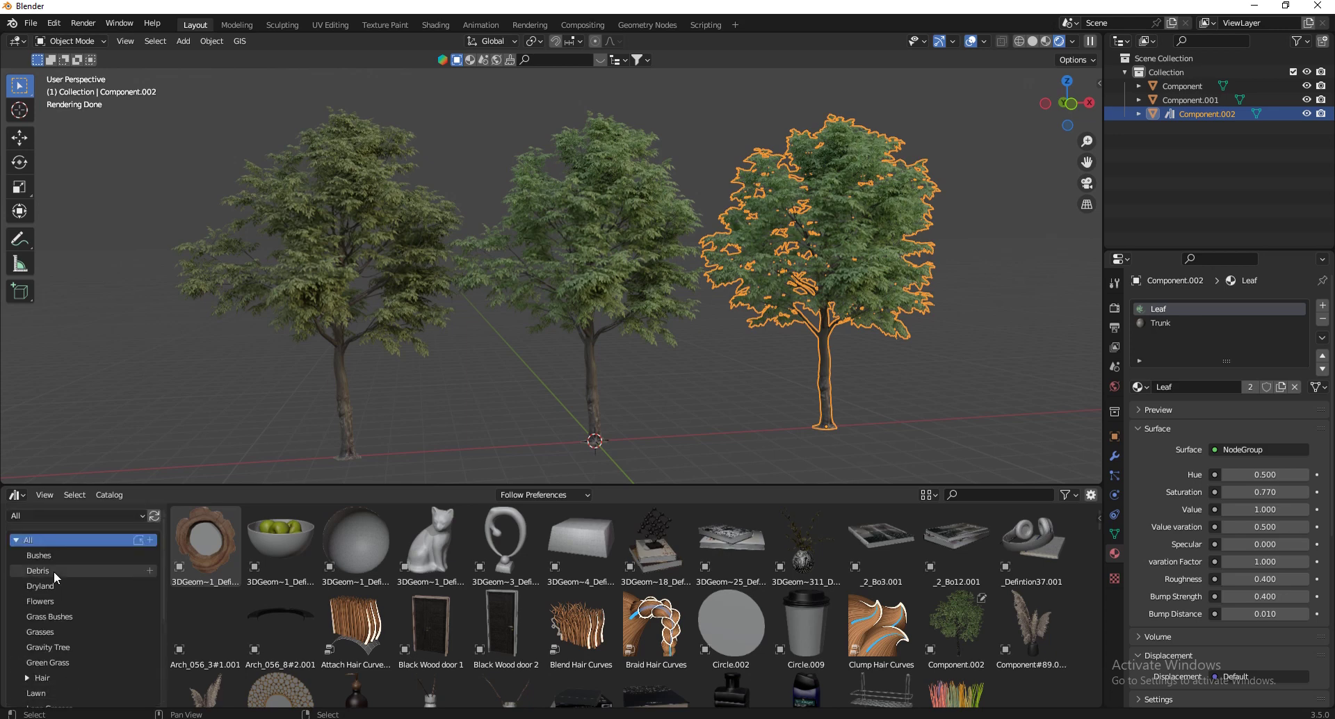
pyautogui.click(47, 515)
pyautogui.click(42, 477)
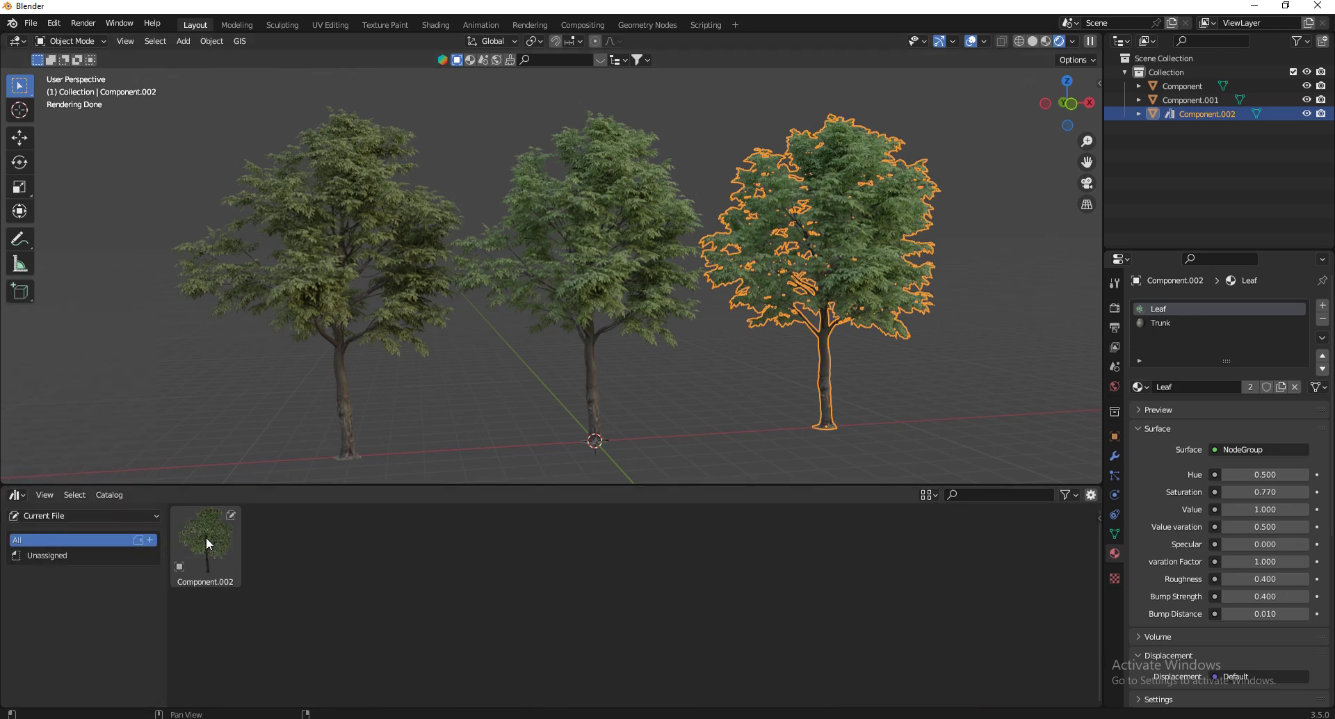
# Place three copies of the Component.002 asset among the existing trees and set the Leaf material's varation Factor to 0.480
pyautogui.moveTo(206, 536); pyautogui.dragTo(723, 460)
pyautogui.click(920, 81)
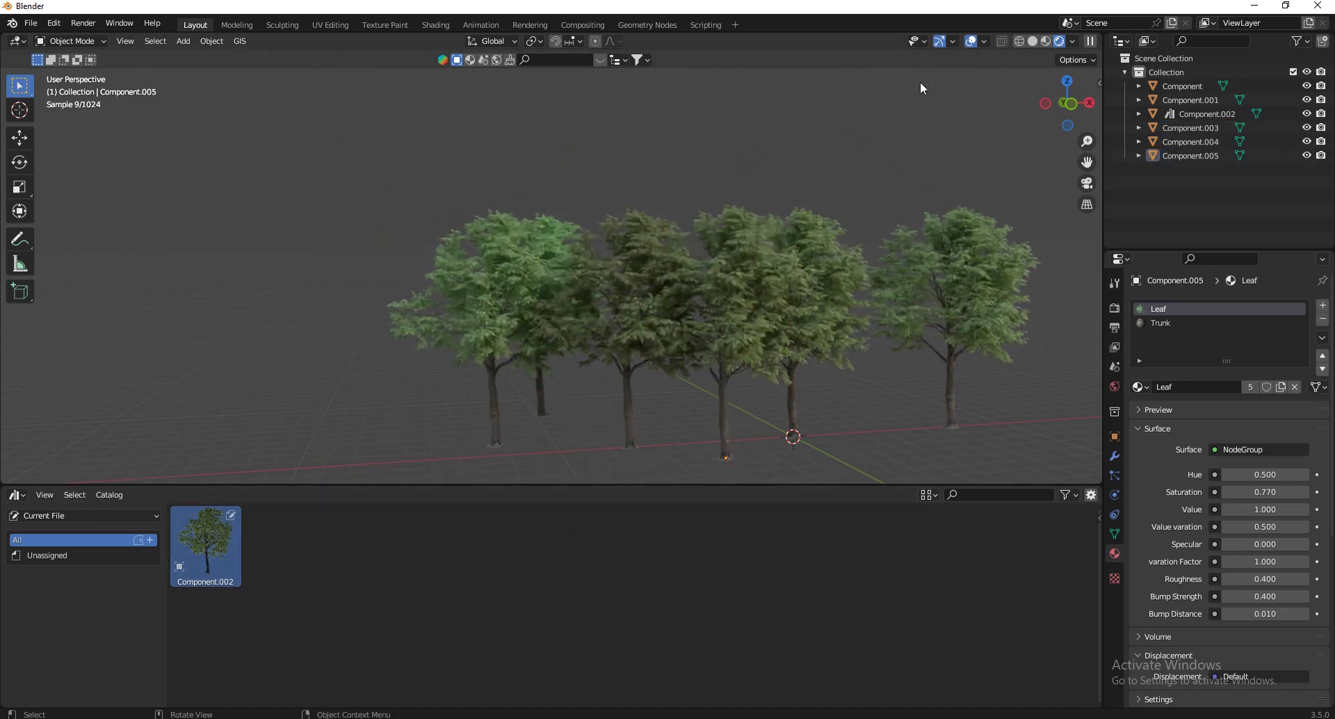
pyautogui.scroll(3, 881, 226)
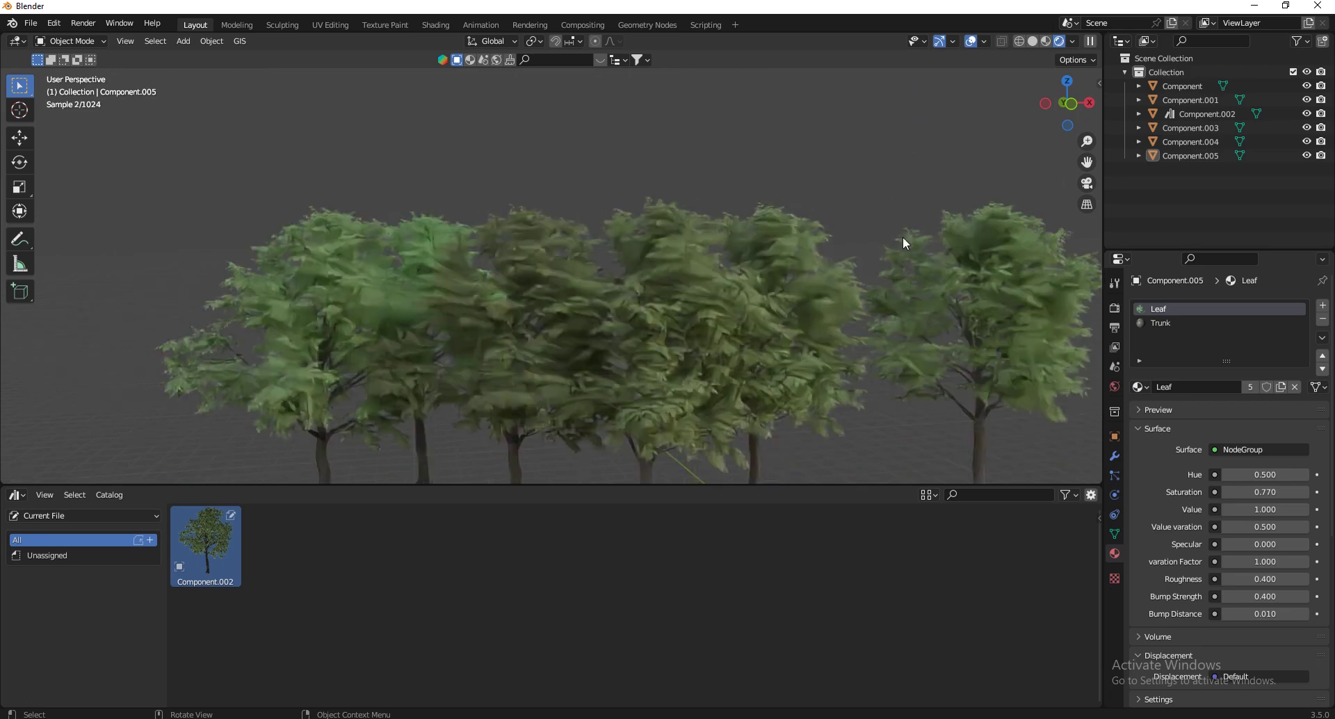
pyautogui.moveTo(1287, 558); pyautogui.dragTo(577, 399)
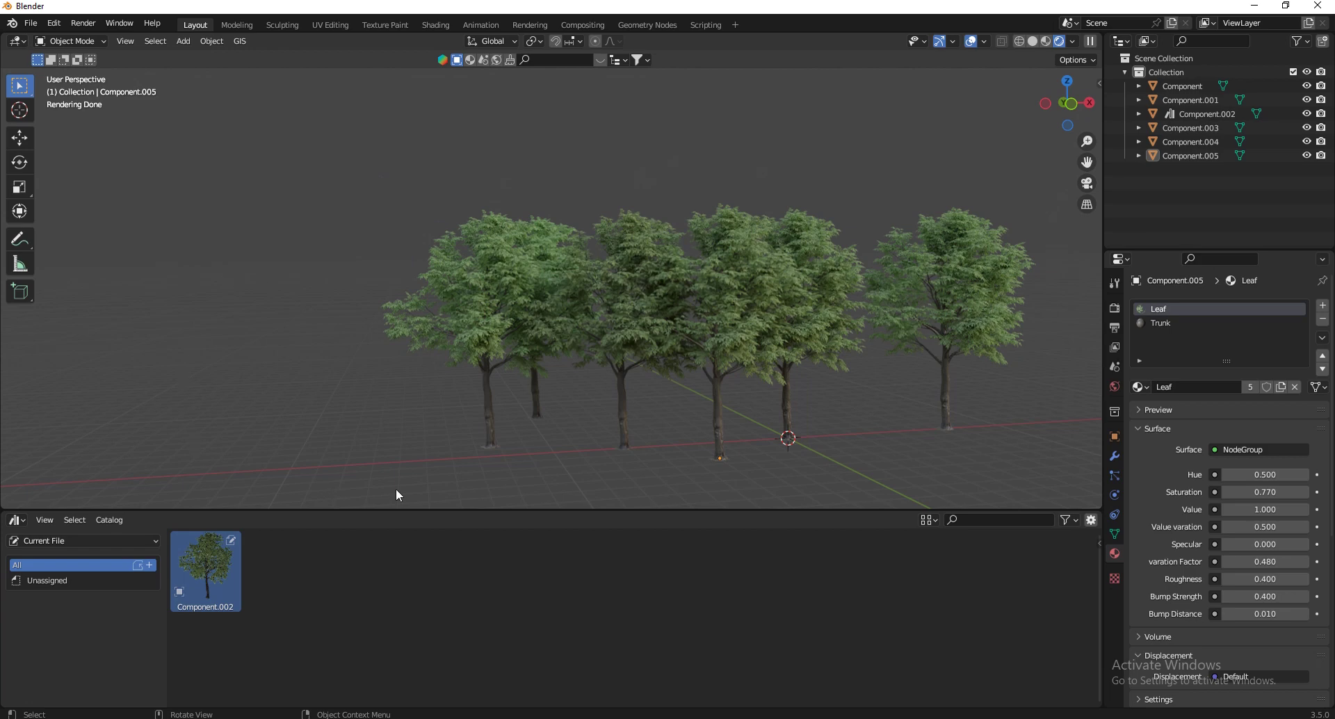
# Switch the Asset Browser to the Trees library, enlarge it and look through the stored tree assets
pyautogui.click(48, 539)
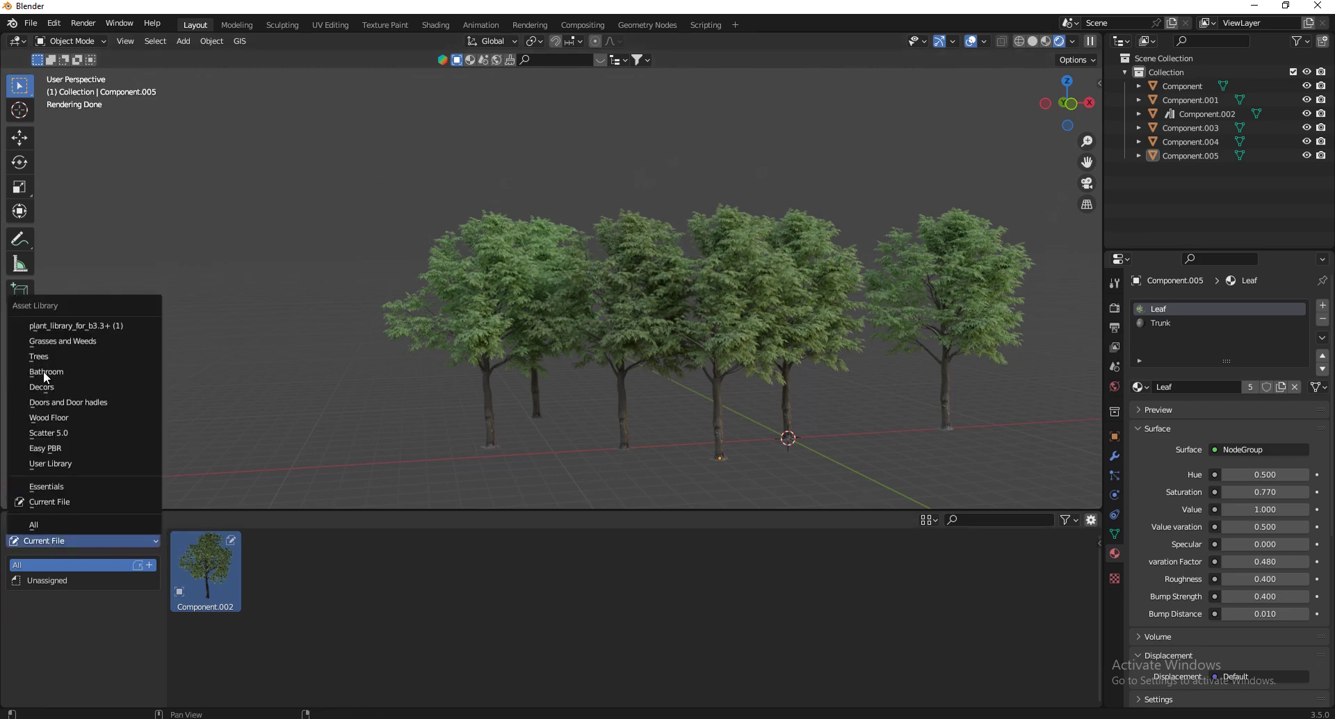
pyautogui.click(46, 356)
pyautogui.moveTo(457, 513); pyautogui.dragTo(456, 401)
pyautogui.click(205, 455)
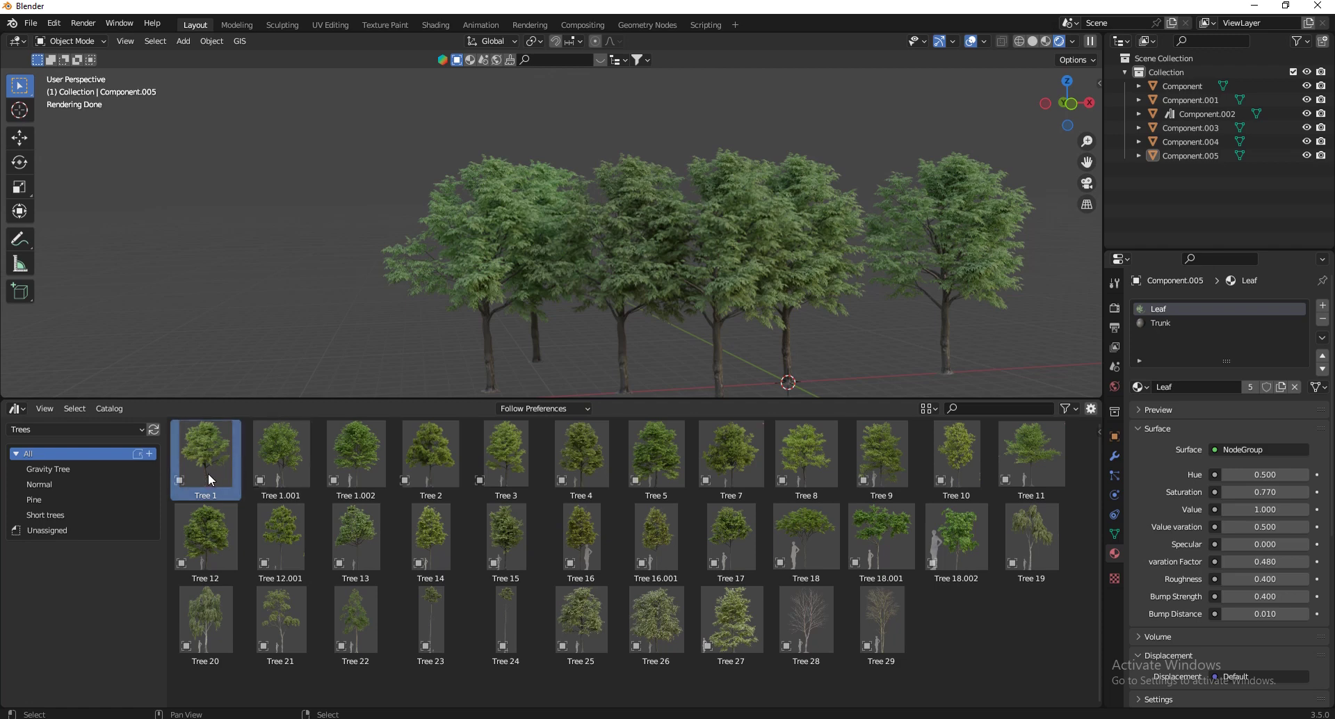
pyautogui.click(194, 530)
pyautogui.click(203, 619)
pyautogui.click(273, 550)
pyautogui.click(287, 478)
pyautogui.click(349, 463)
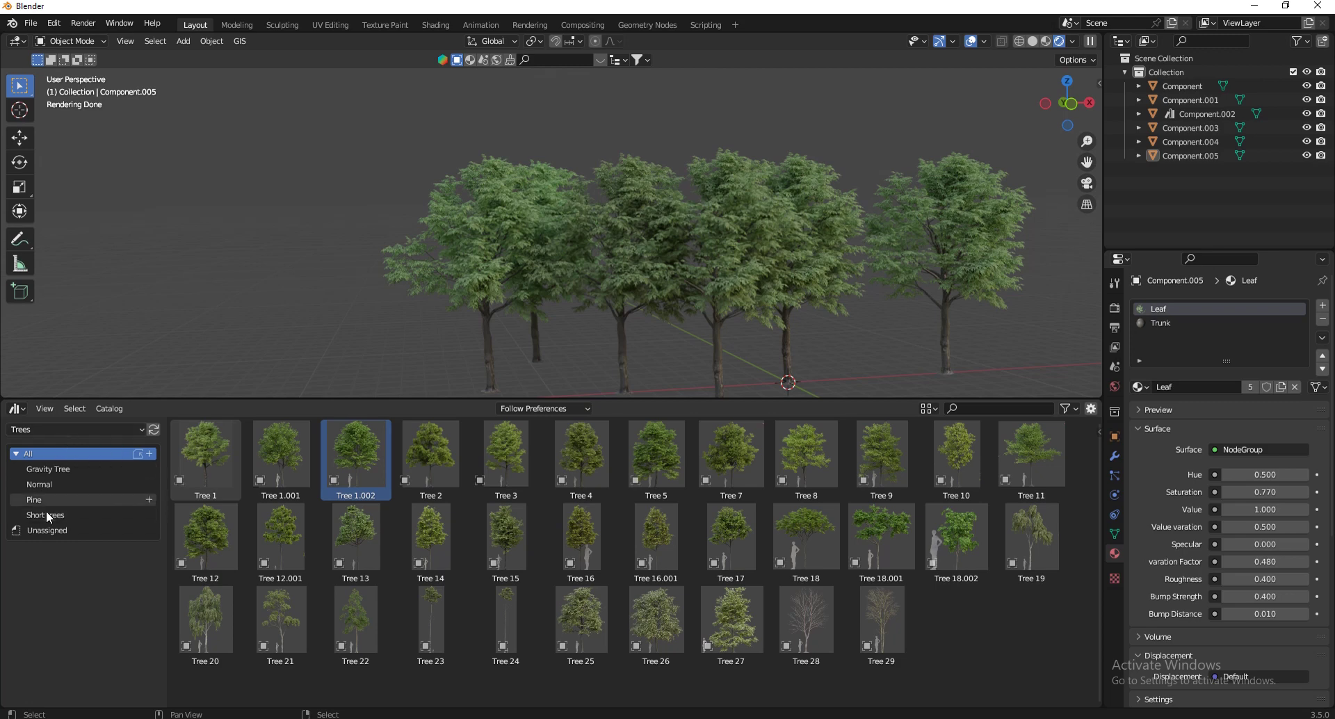
# Return the Asset Browser to the Current File library and check the Component.002 asset there
pyautogui.click(43, 425)
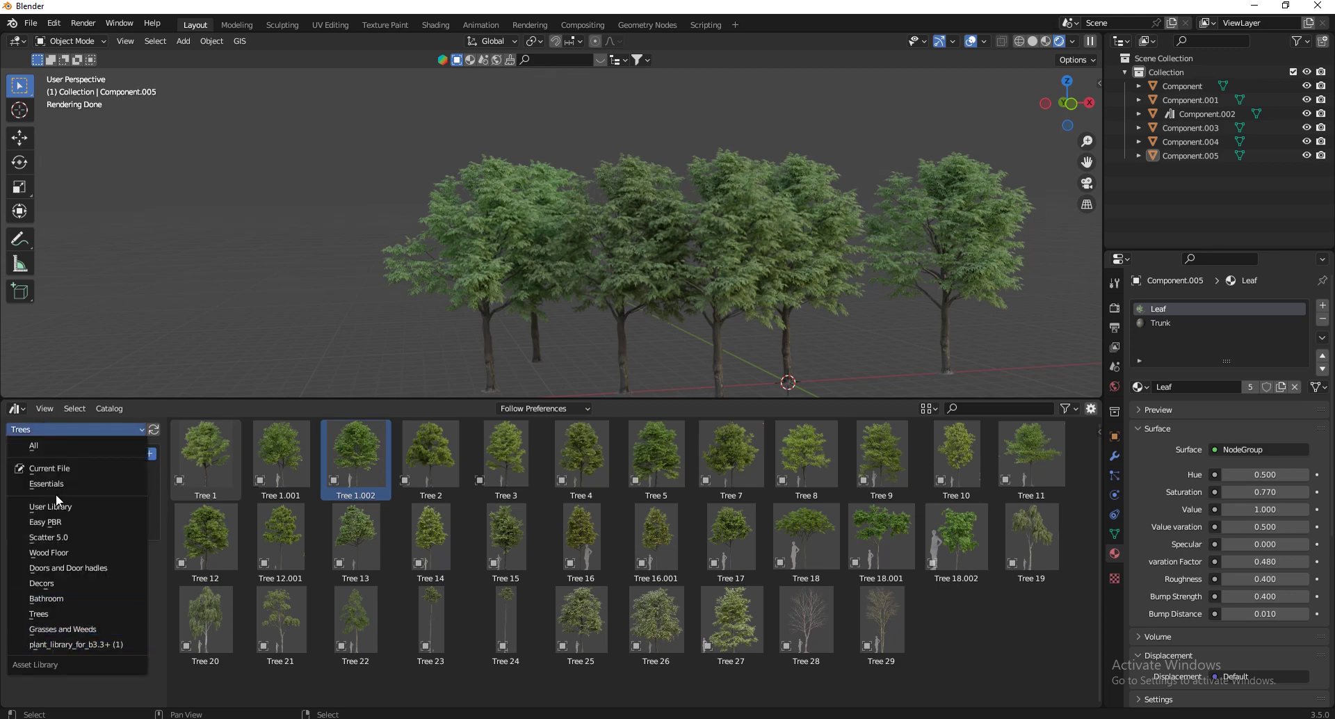
pyautogui.click(48, 467)
pyautogui.click(204, 470)
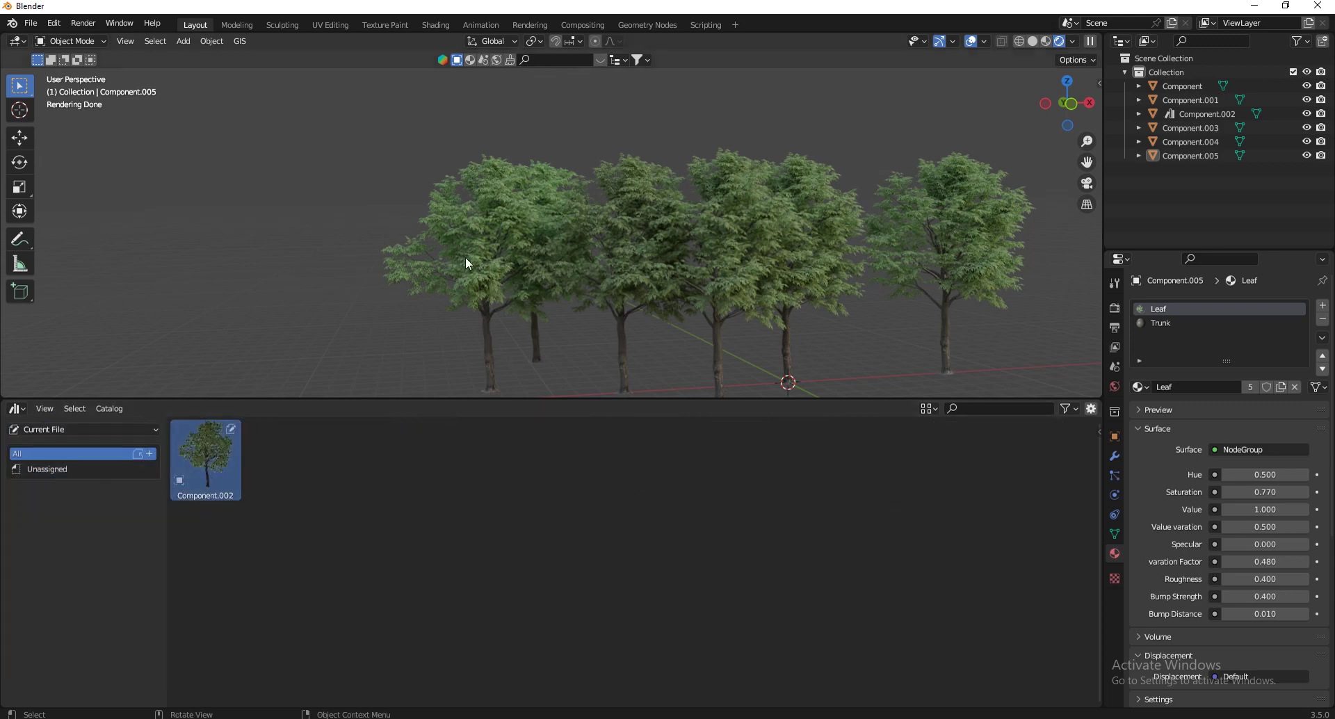
pyautogui.click(62, 429)
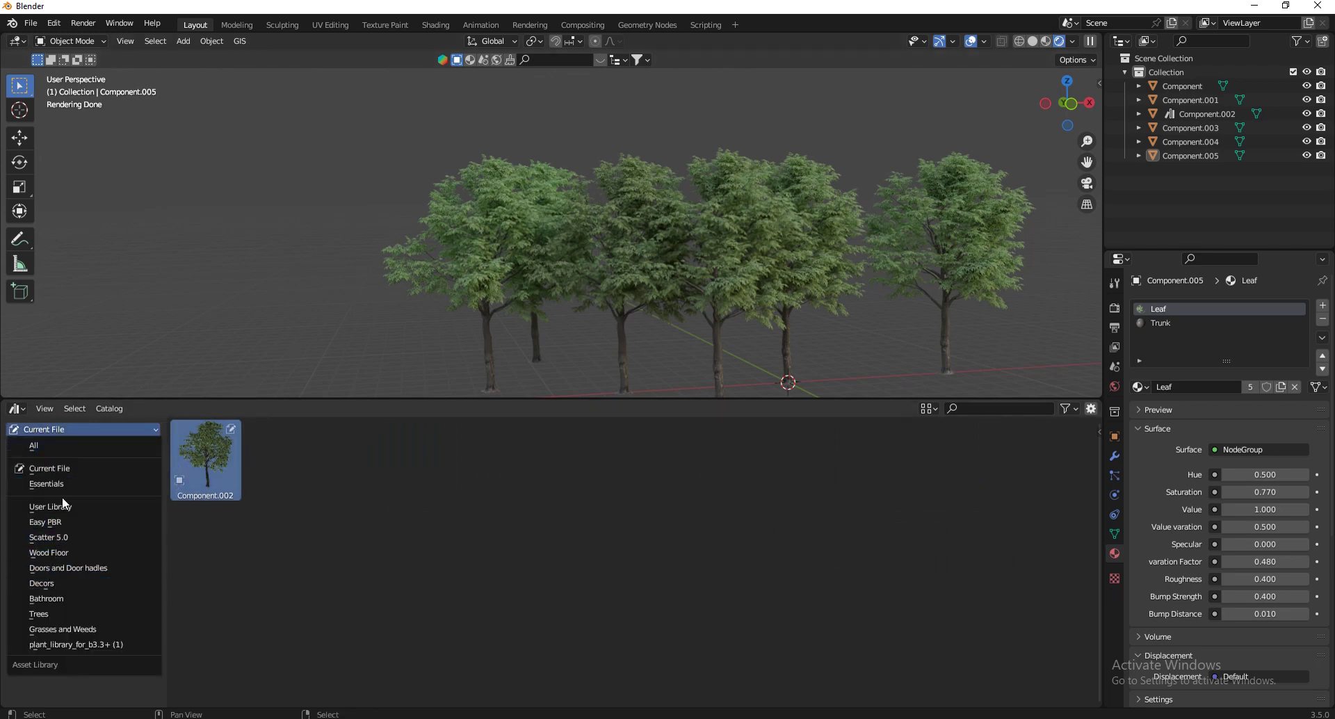
pyautogui.click(60, 468)
# Show the asset details in the Trees library and examine the previews of Tree 1, Tree 1.001 and Tree 16
pyautogui.click(58, 430)
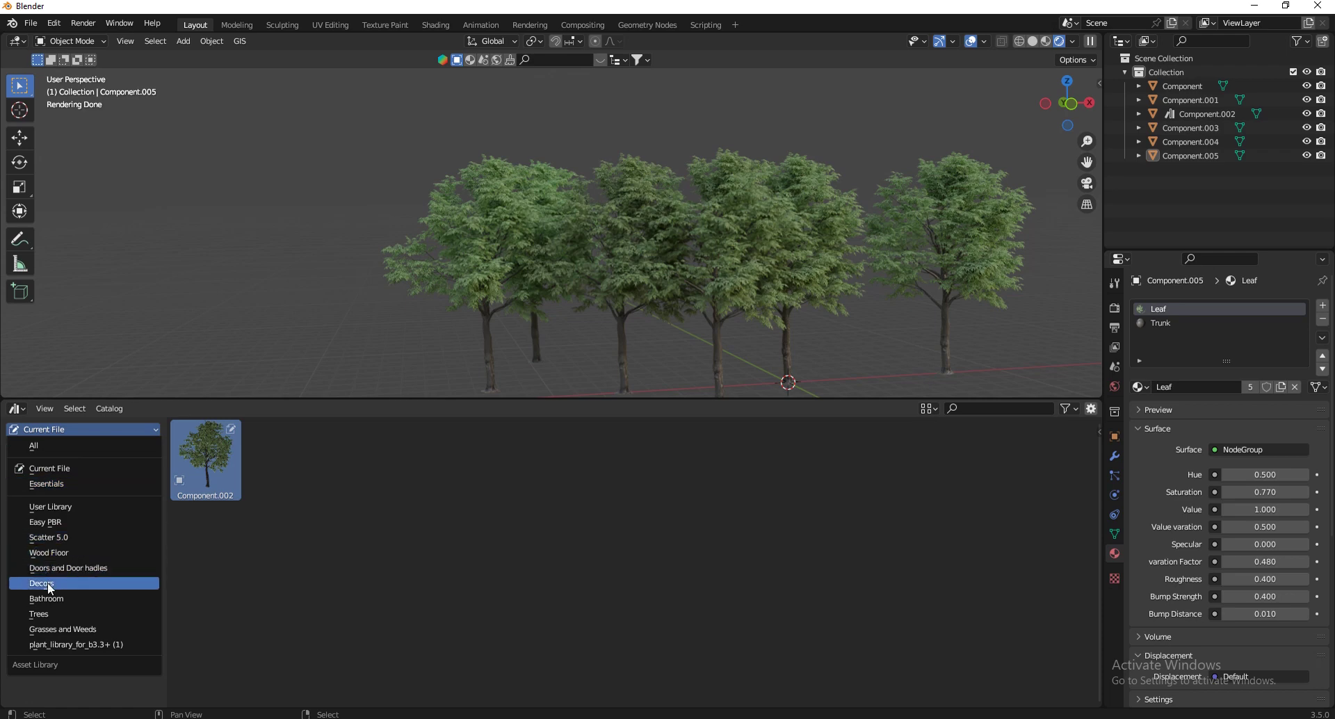
pyautogui.click(48, 614)
pyautogui.click(215, 456)
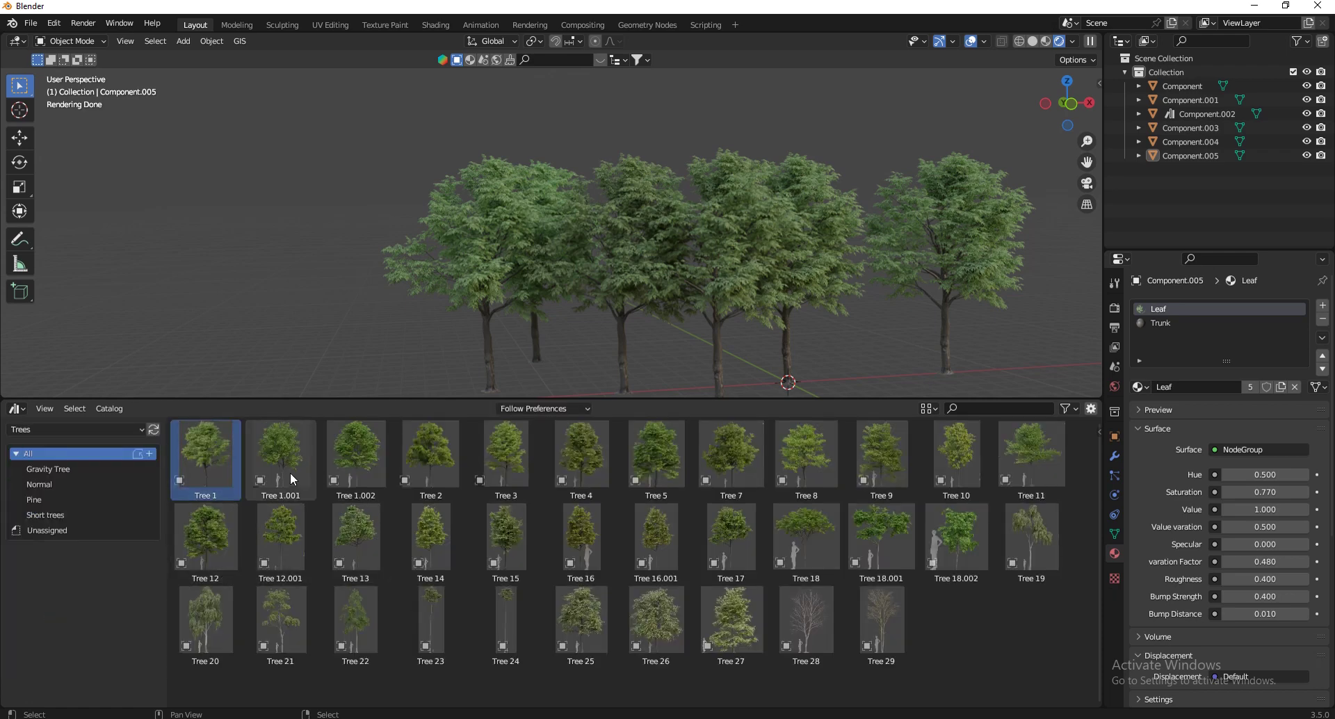
pyautogui.press('n')
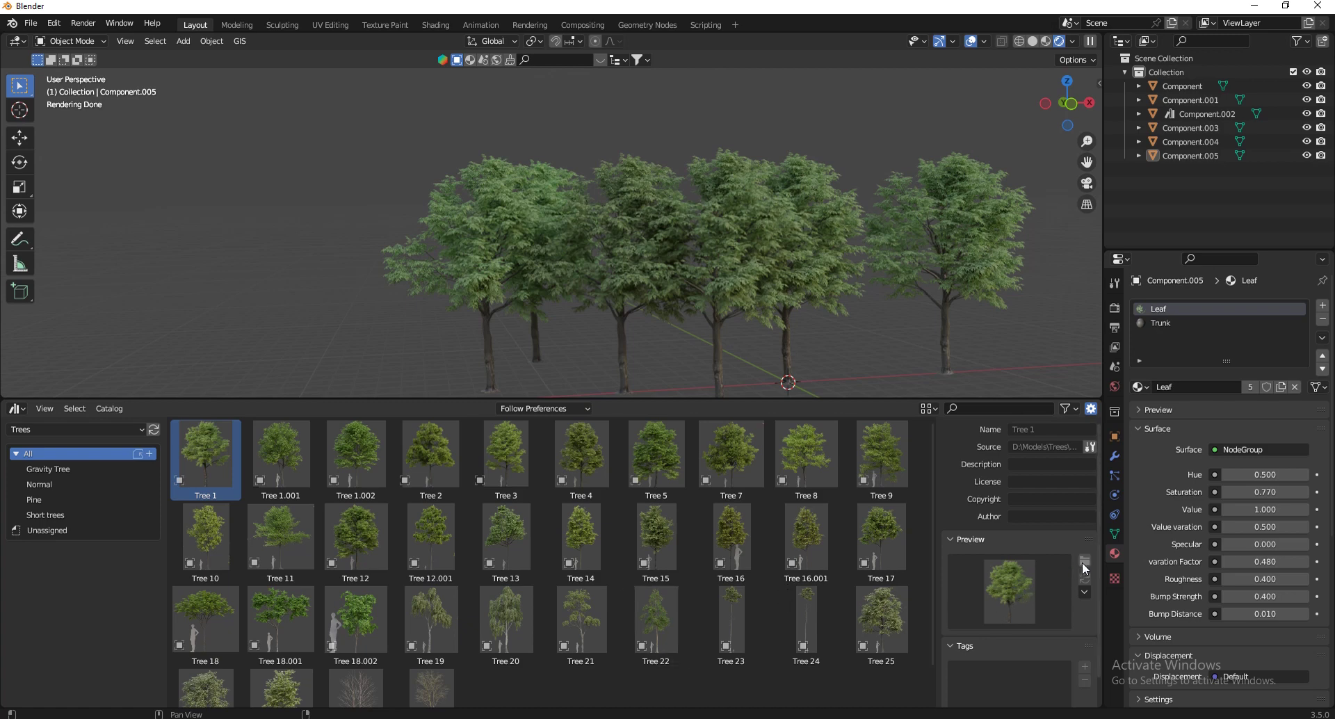
pyautogui.click(280, 456)
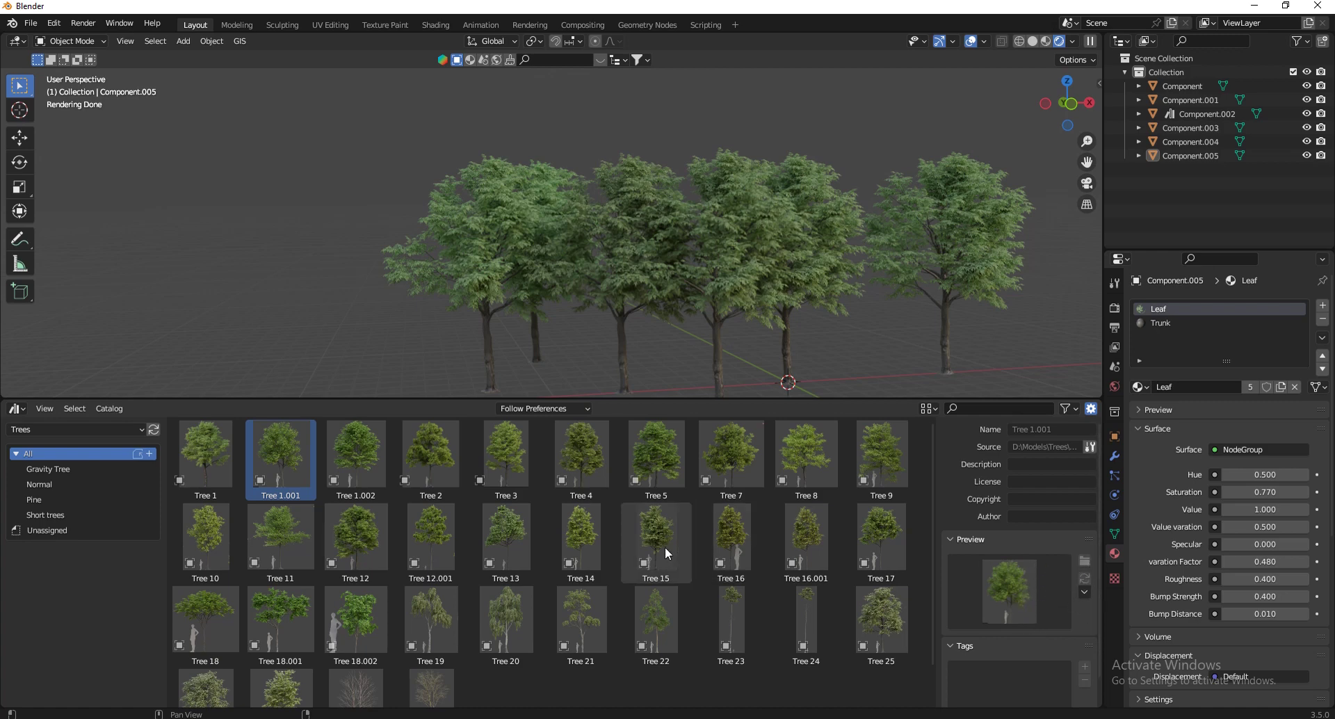
pyautogui.click(761, 549)
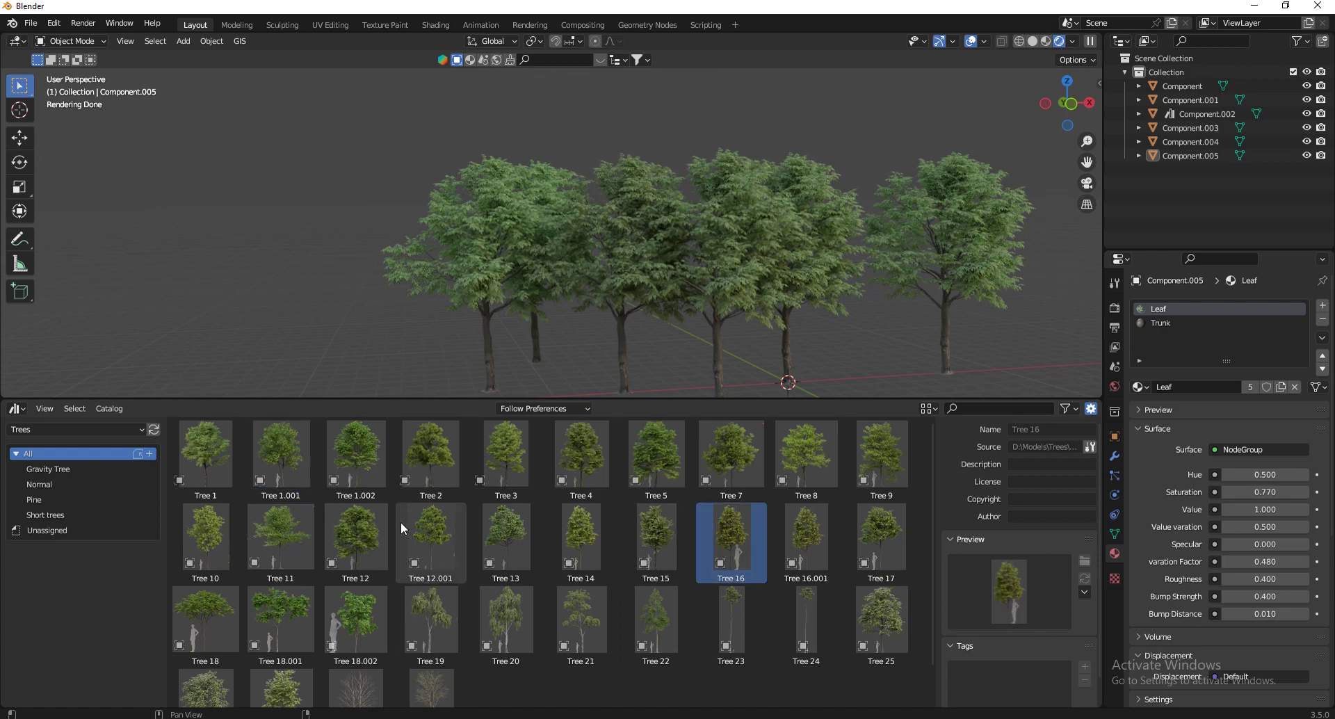
# Show the Component.002 asset's details in the Current File library and look at its custom preview chooser without loading an image
pyautogui.click(52, 429)
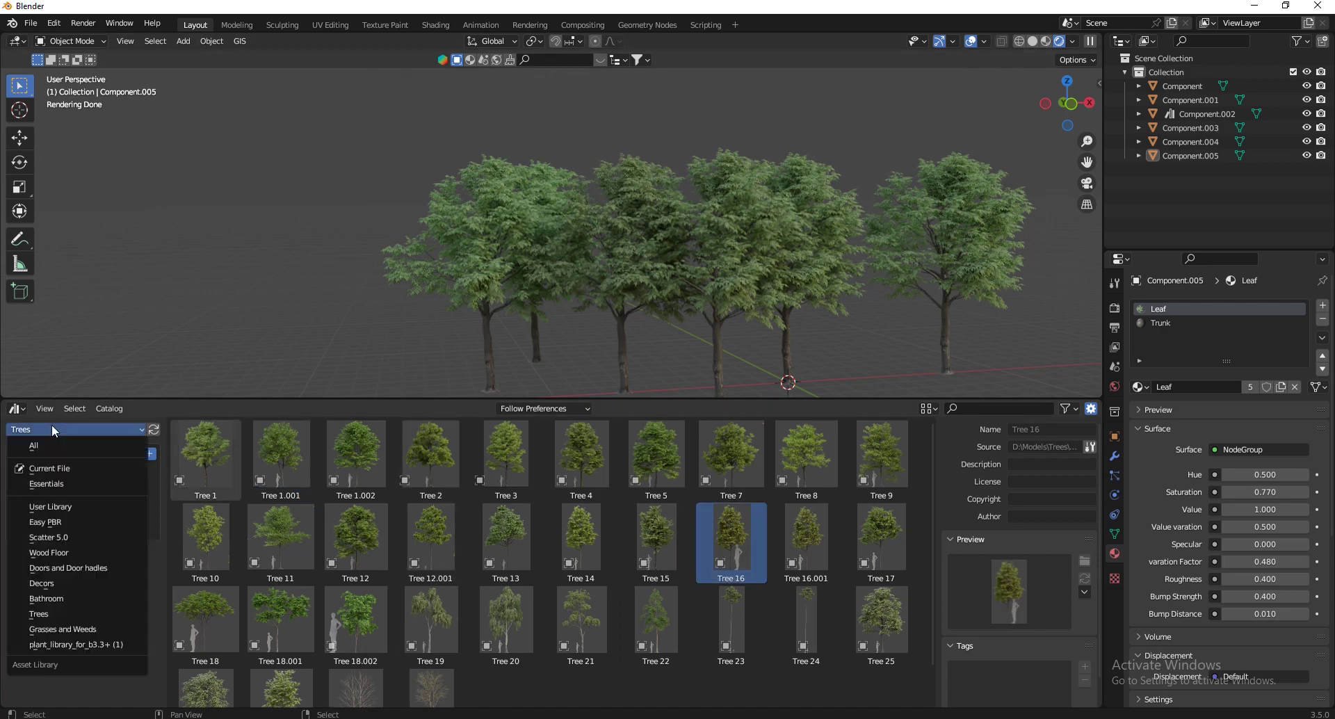
pyautogui.click(48, 468)
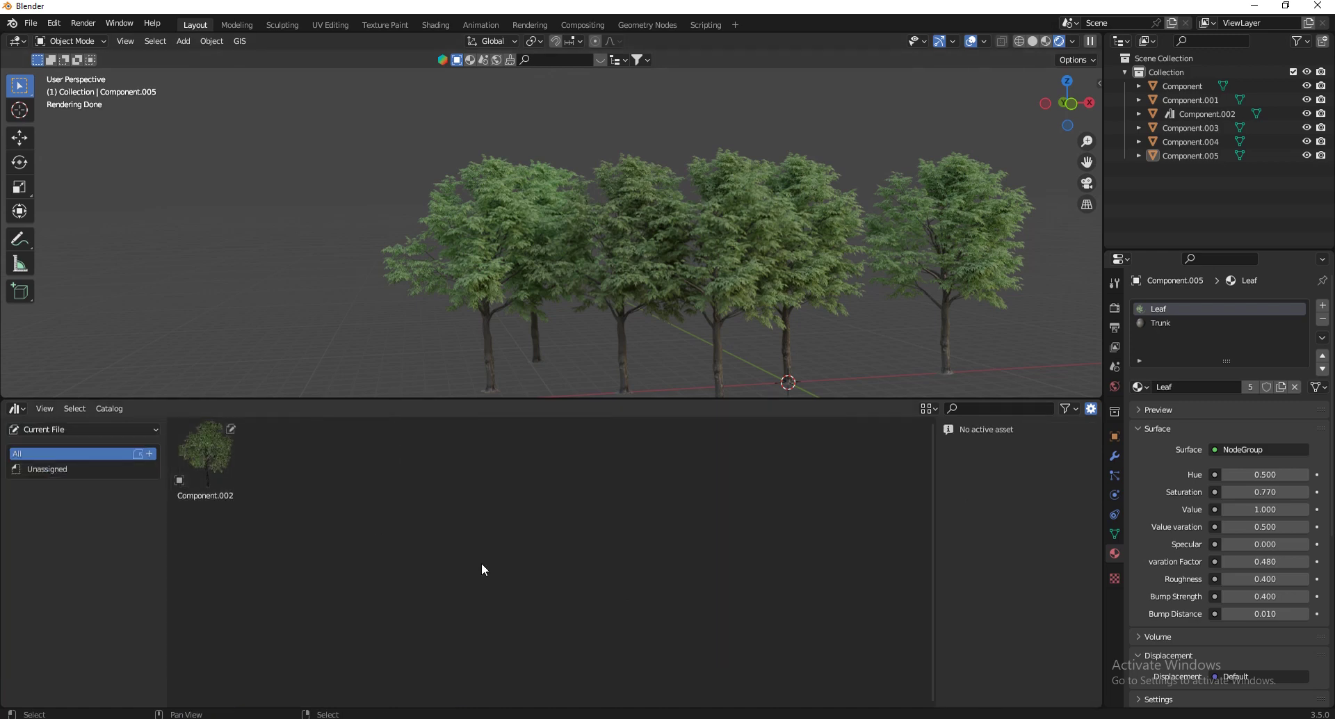
pyautogui.click(209, 457)
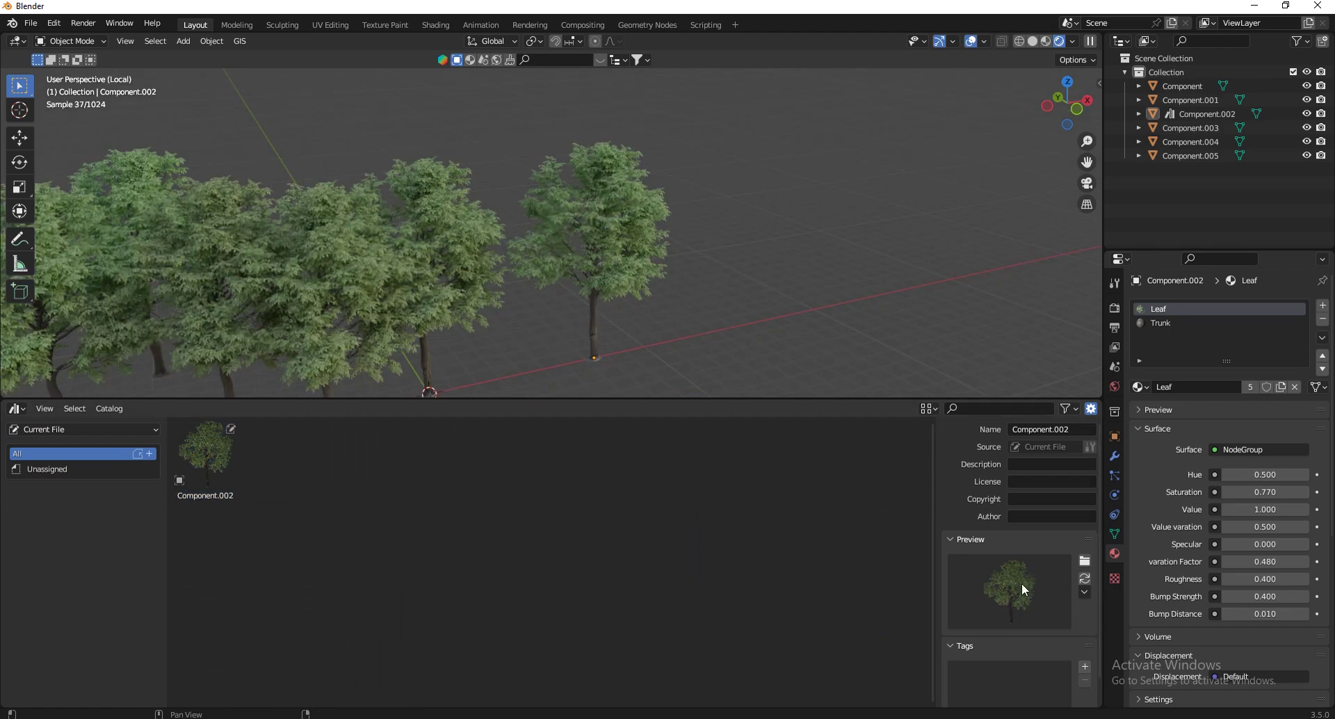
pyautogui.click(1084, 560)
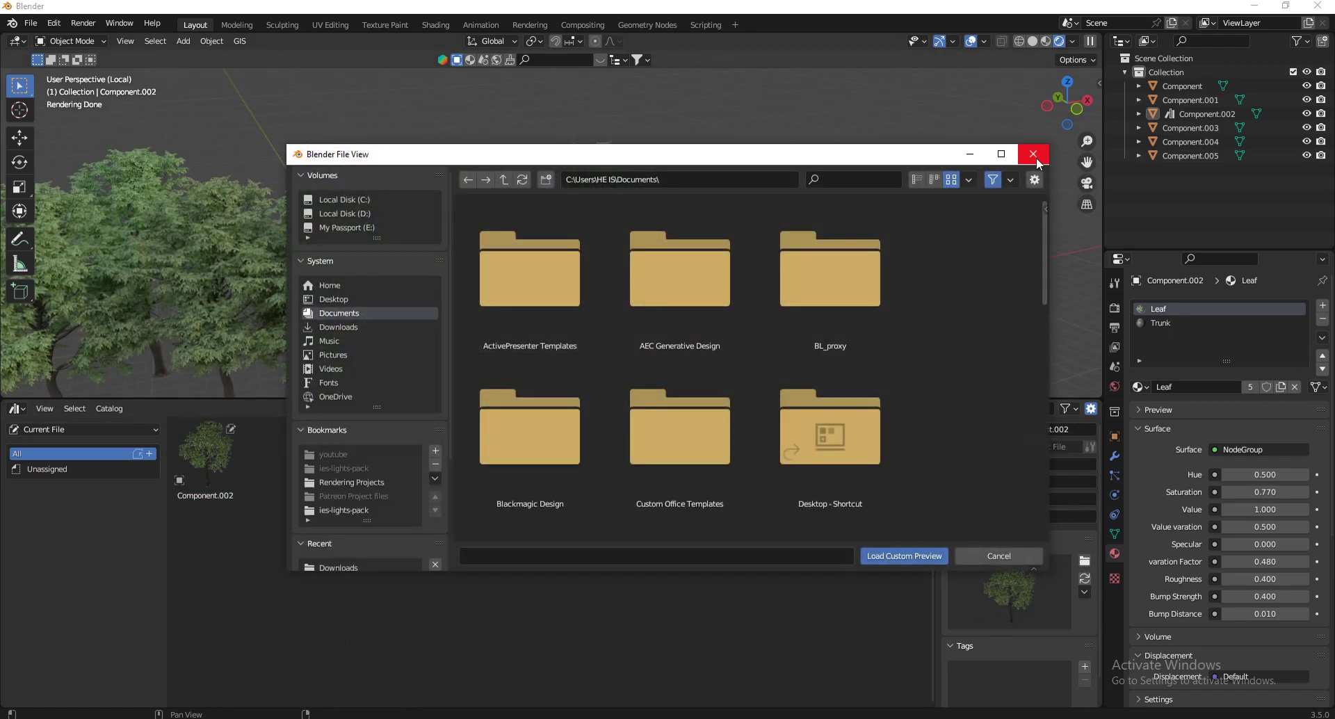
pyautogui.click(1033, 154)
pyautogui.click(649, 236)
pyautogui.click(744, 248)
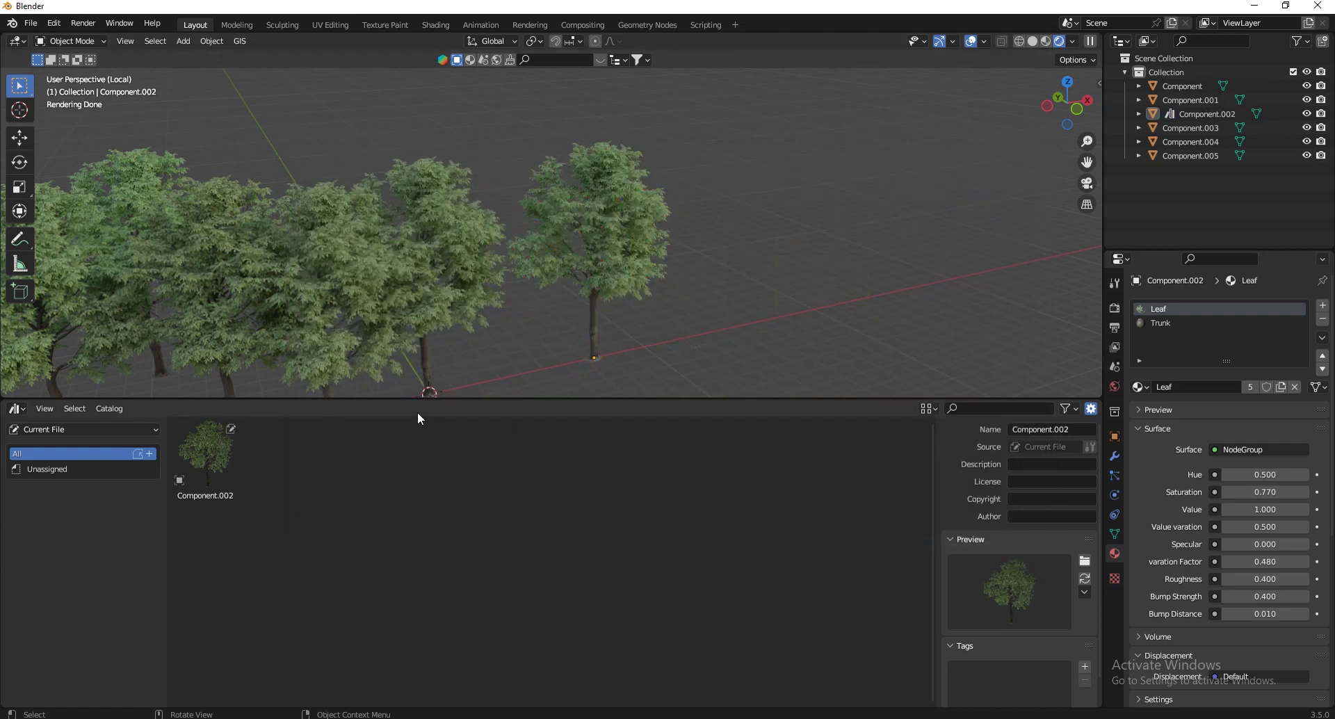
# Isolate the Component.002 tree in local view from the front, enlarge the 3D viewport and deselect the tree
pyautogui.click(609, 231)
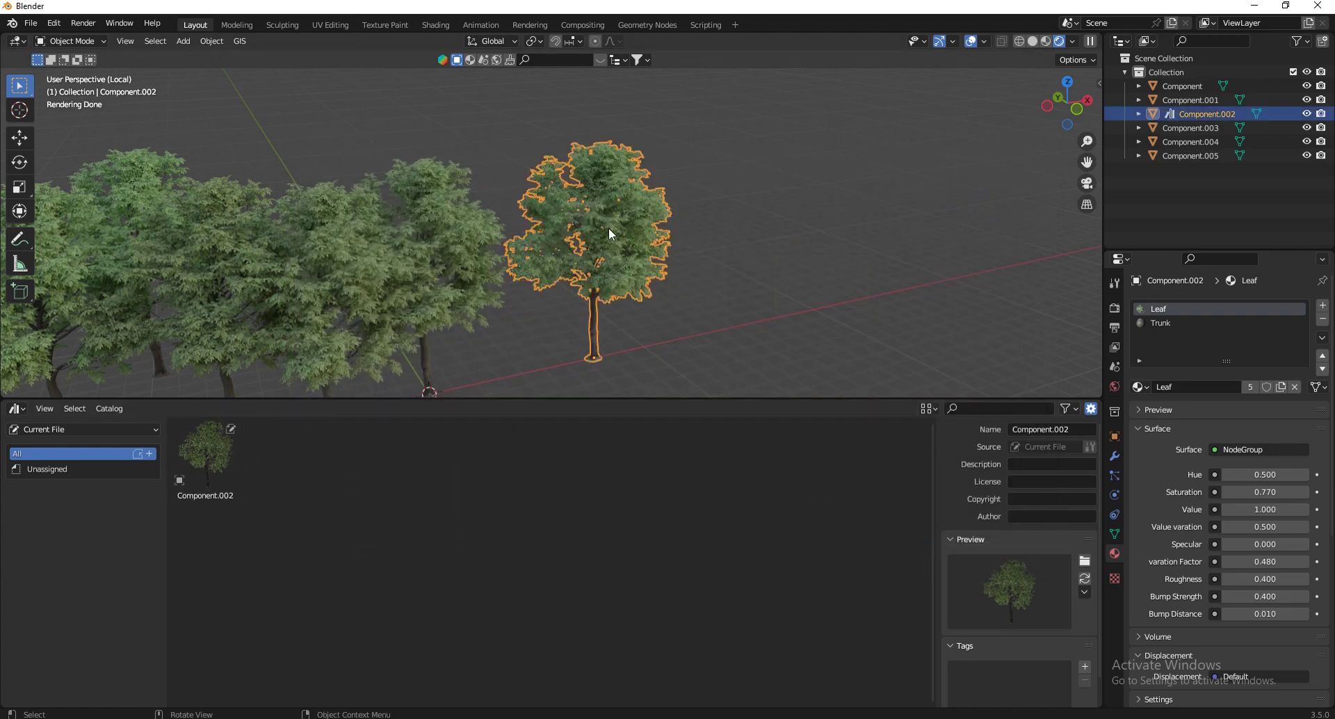
pyautogui.press('KP_1')
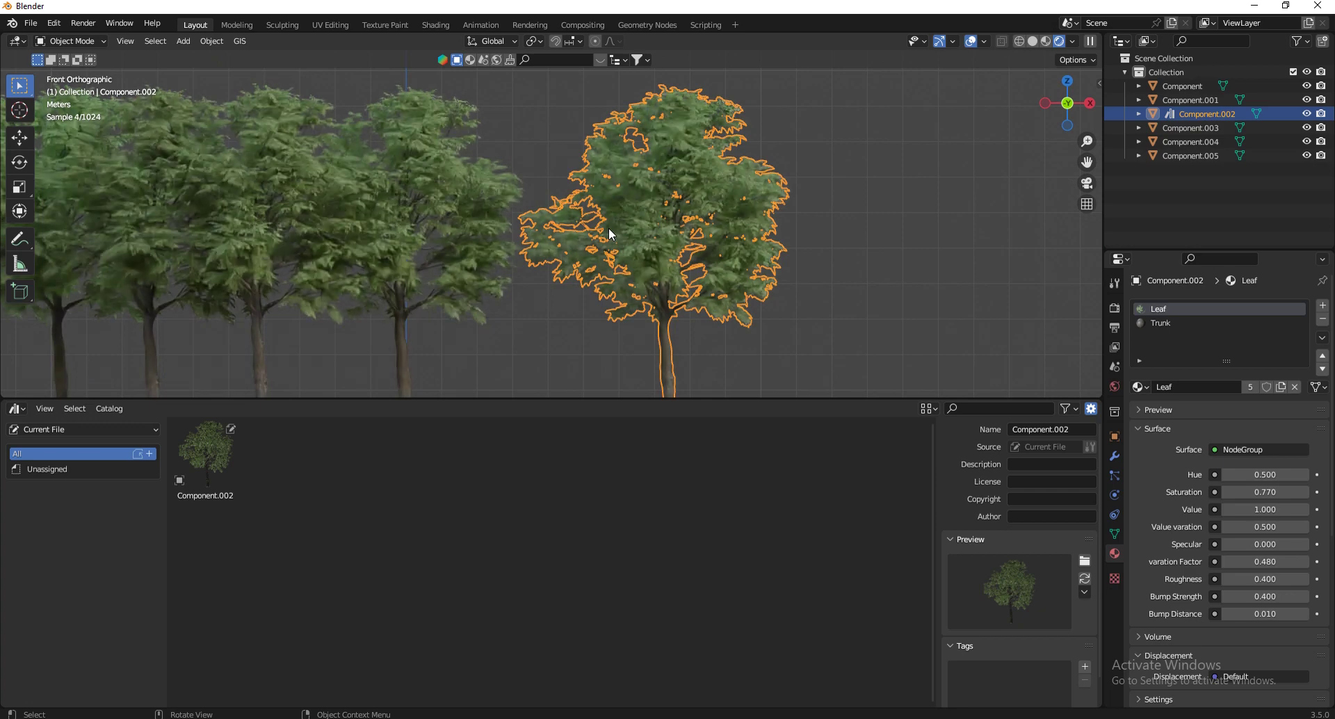
pyautogui.press('KP_Divide')
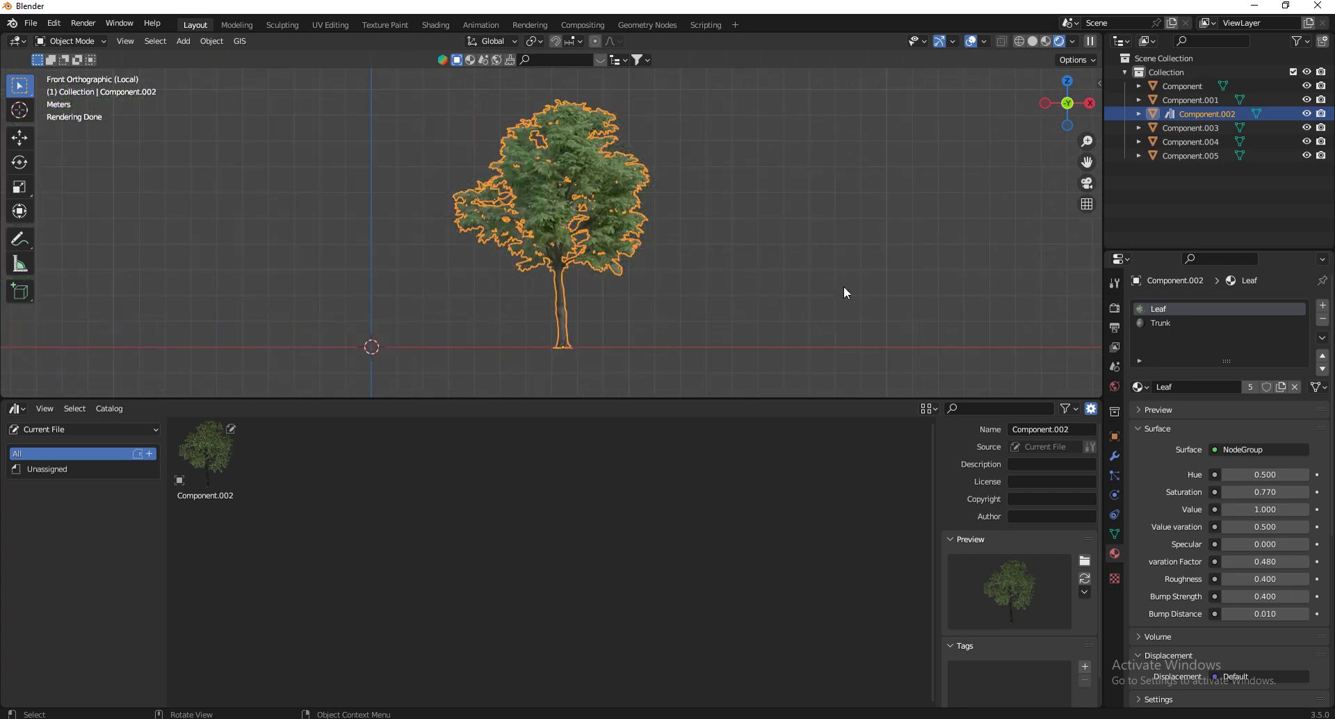
pyautogui.moveTo(776, 401); pyautogui.dragTo(776, 563)
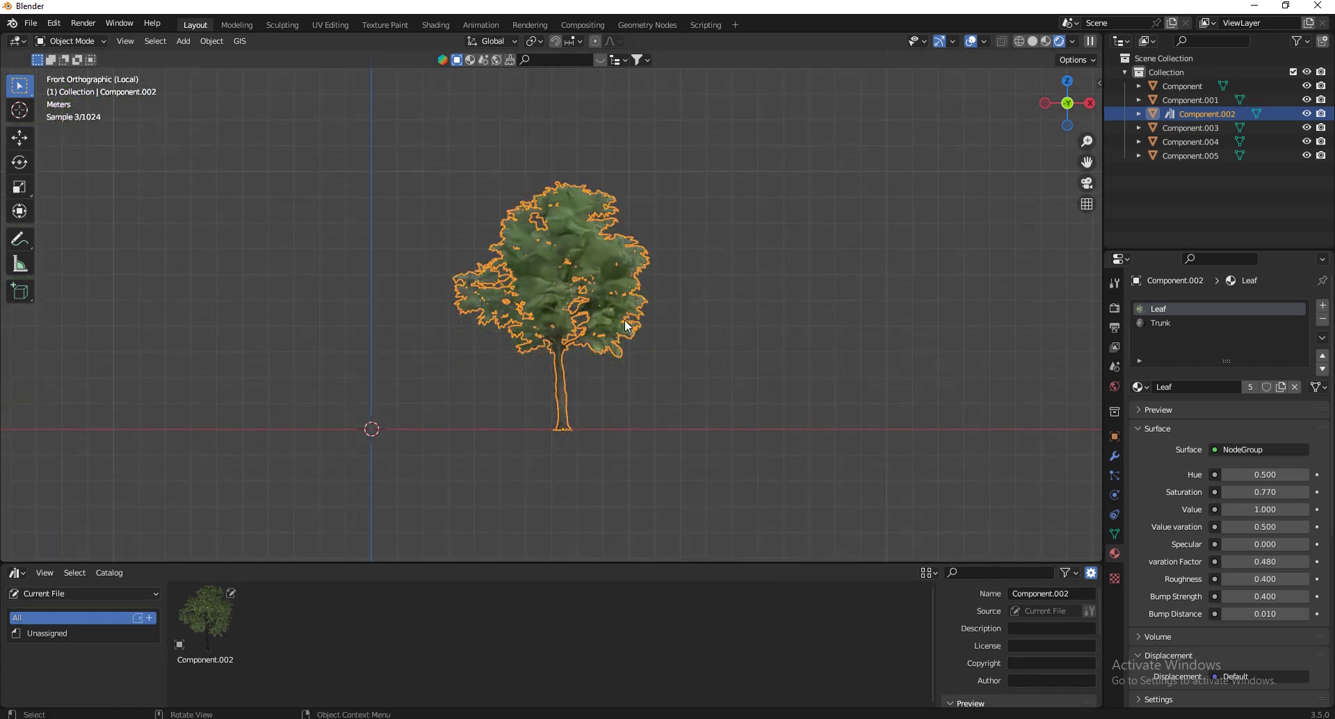
pyautogui.scroll(2, 591, 295)
pyautogui.click(888, 265)
pyautogui.scroll(1, 565, 274)
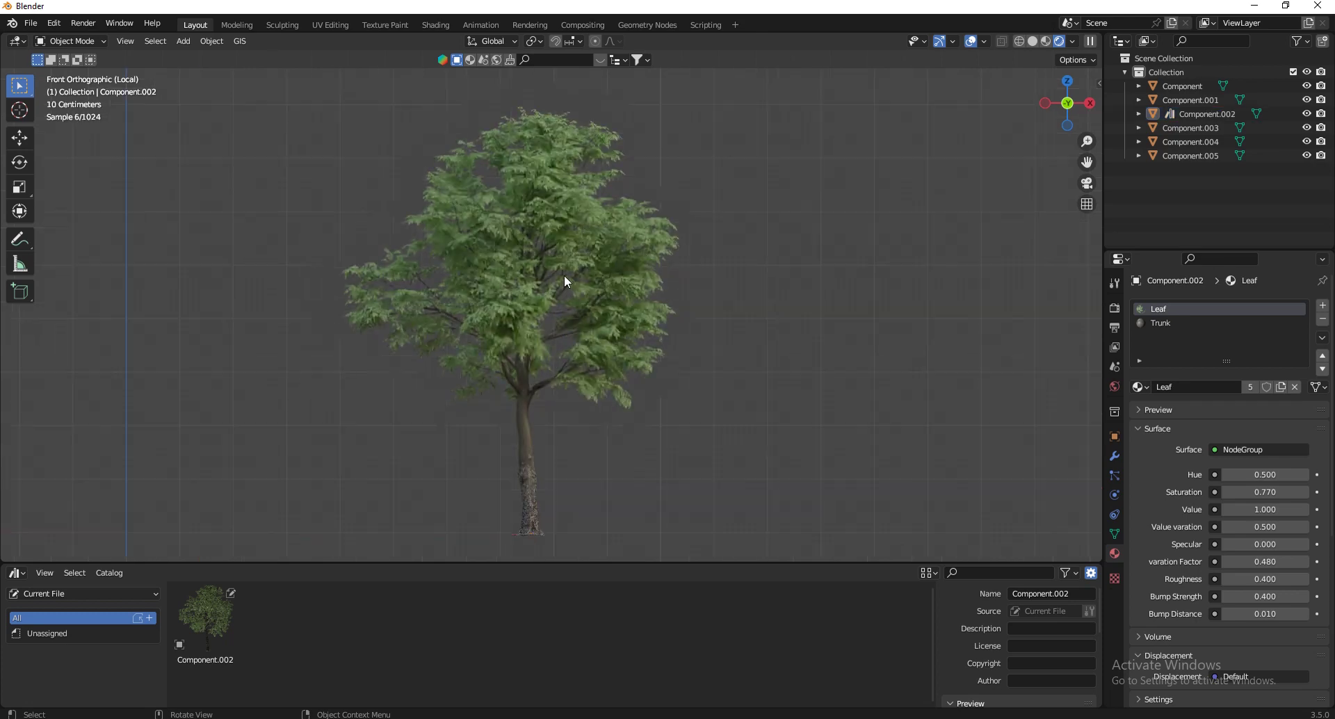
# Hide the viewport overlays and enlarge the viewport so the whole tree fills it against a plain background
pyautogui.click(1071, 42)
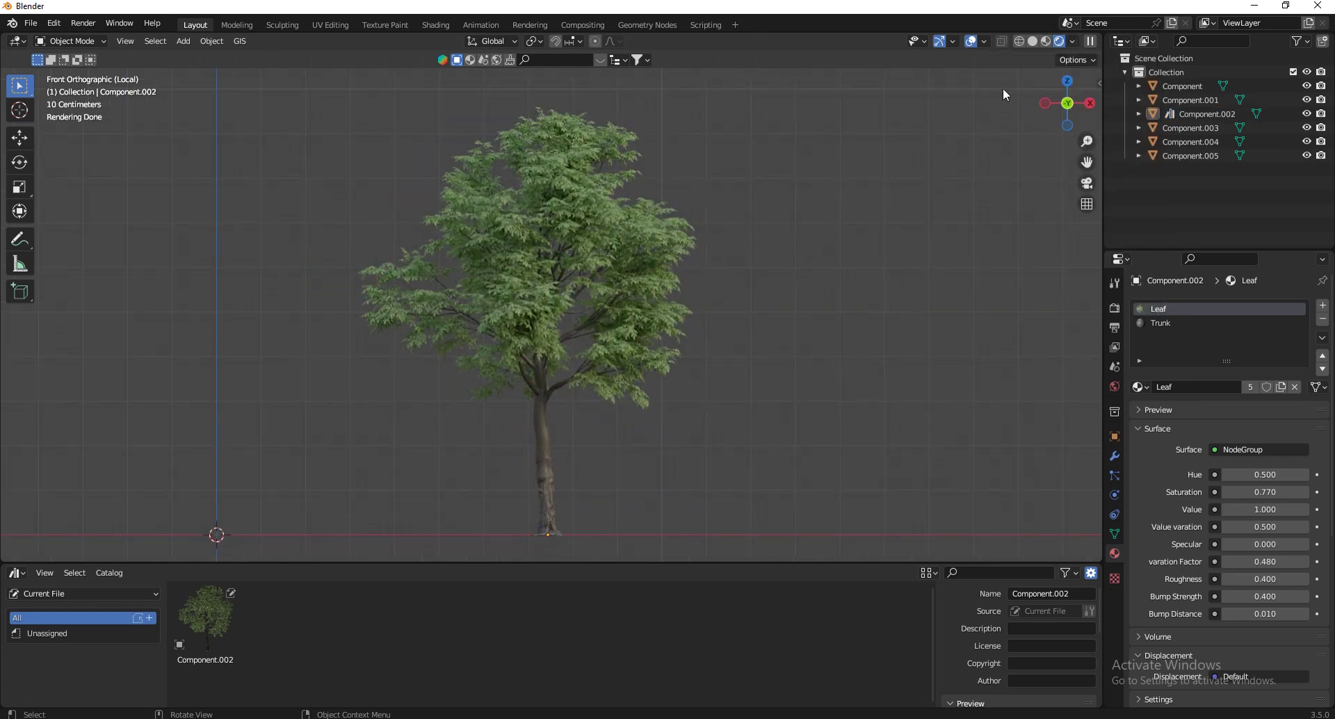
pyautogui.click(970, 41)
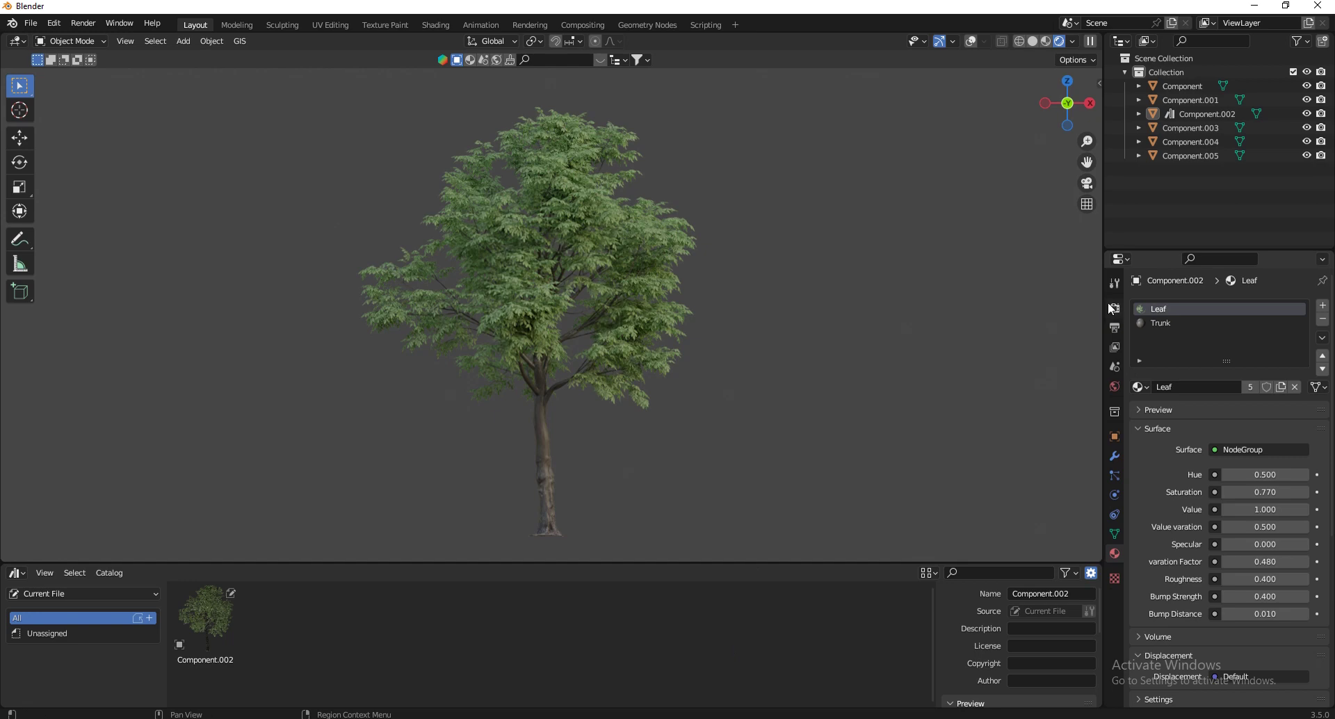
pyautogui.scroll(1, 695, 355)
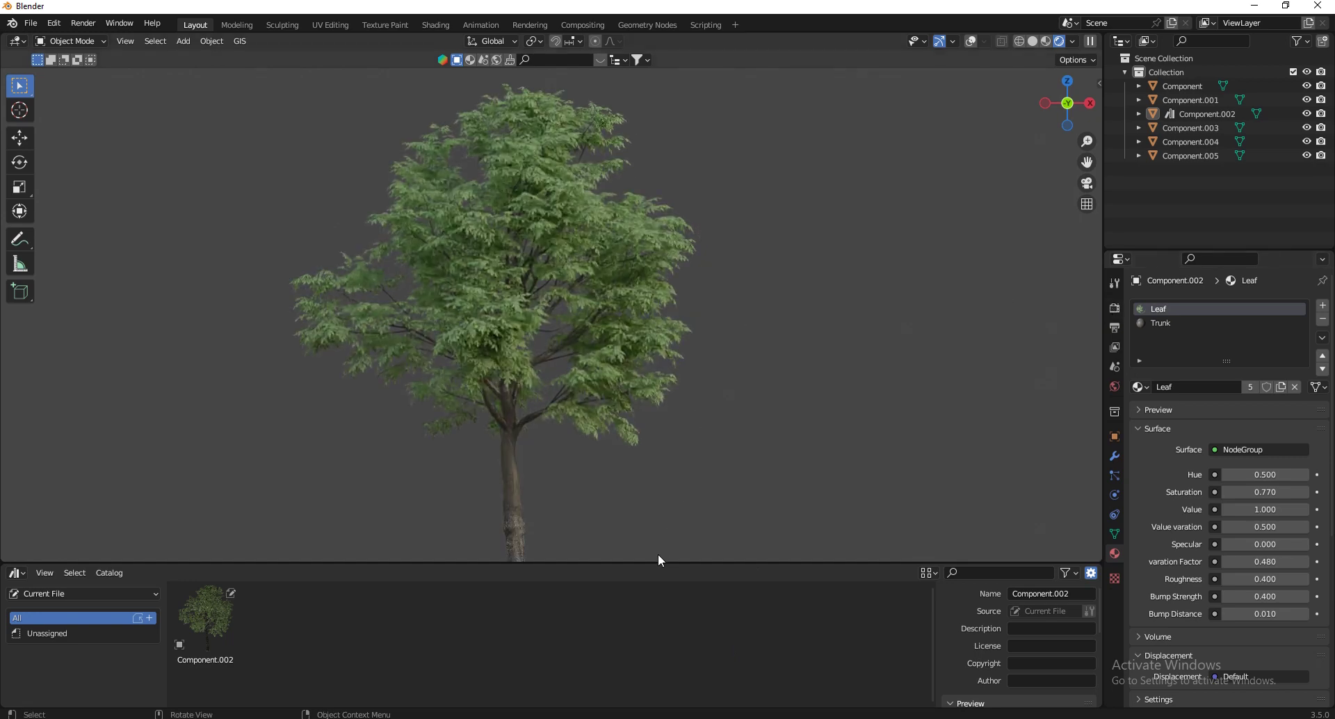
pyautogui.moveTo(659, 565); pyautogui.dragTo(640, 687)
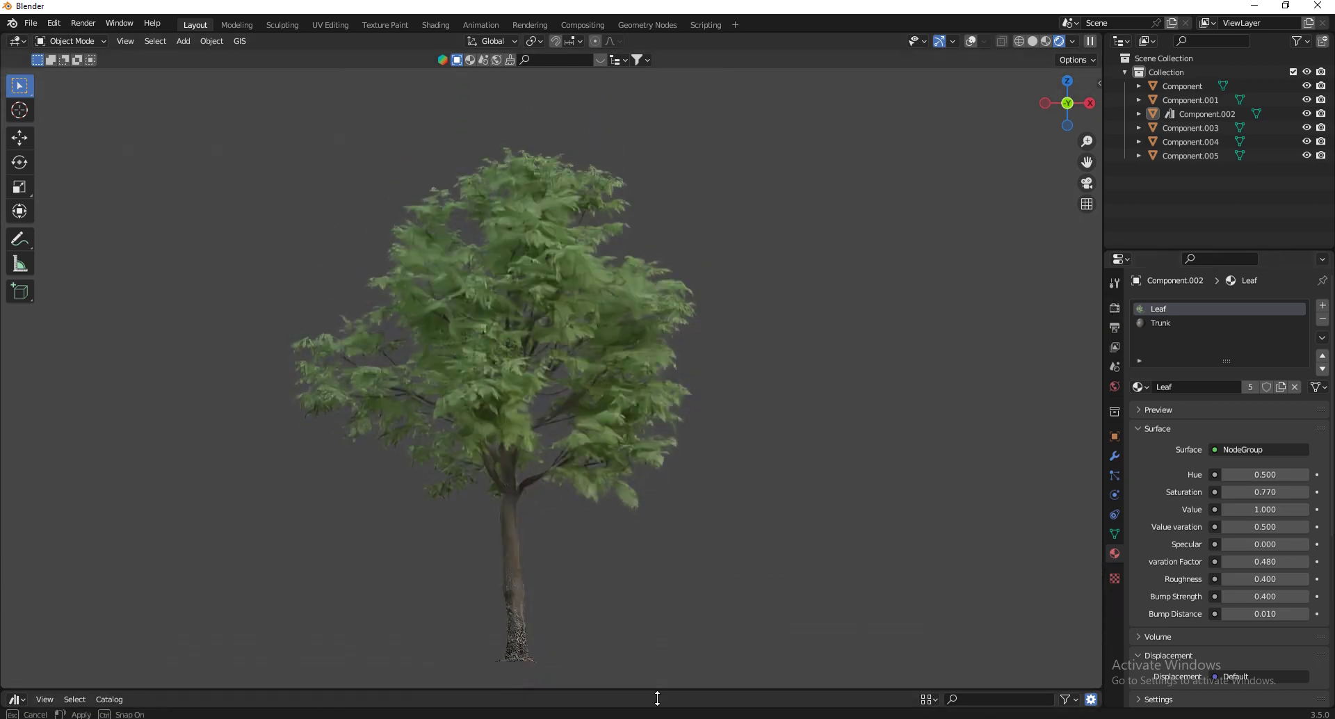
pyautogui.scroll(1, 620, 640)
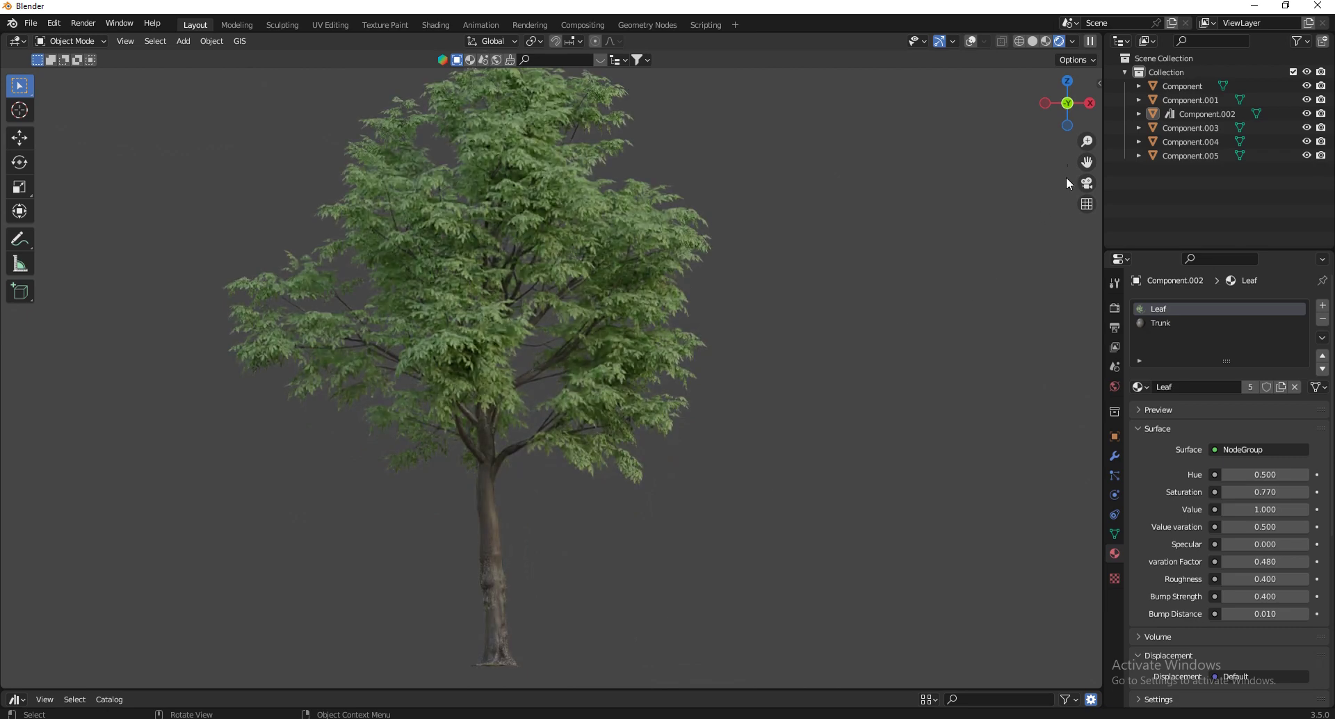
pyautogui.moveTo(1086, 160); pyautogui.dragTo(1095, 179)
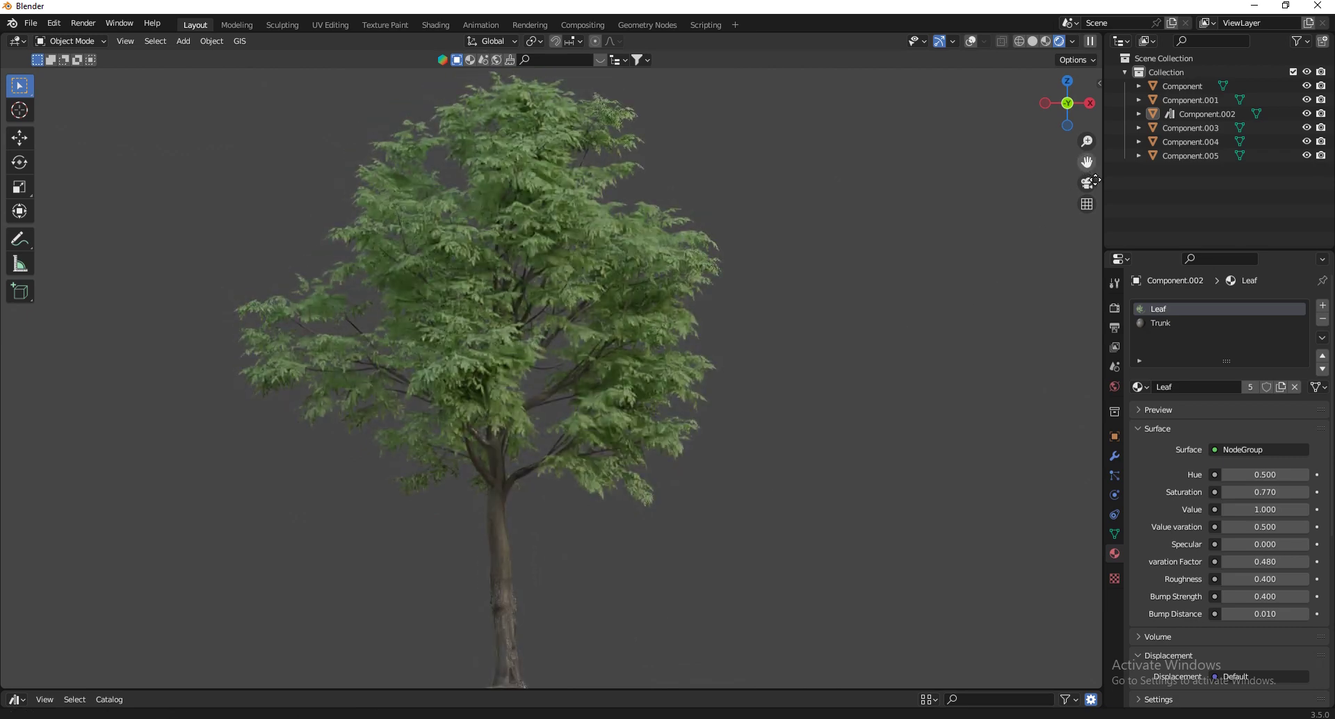
# Switch to the Snipping Tool, capture the area around the whole tree and close the tool without saving the snip
pyautogui.press('super')
pyautogui.write('sn')
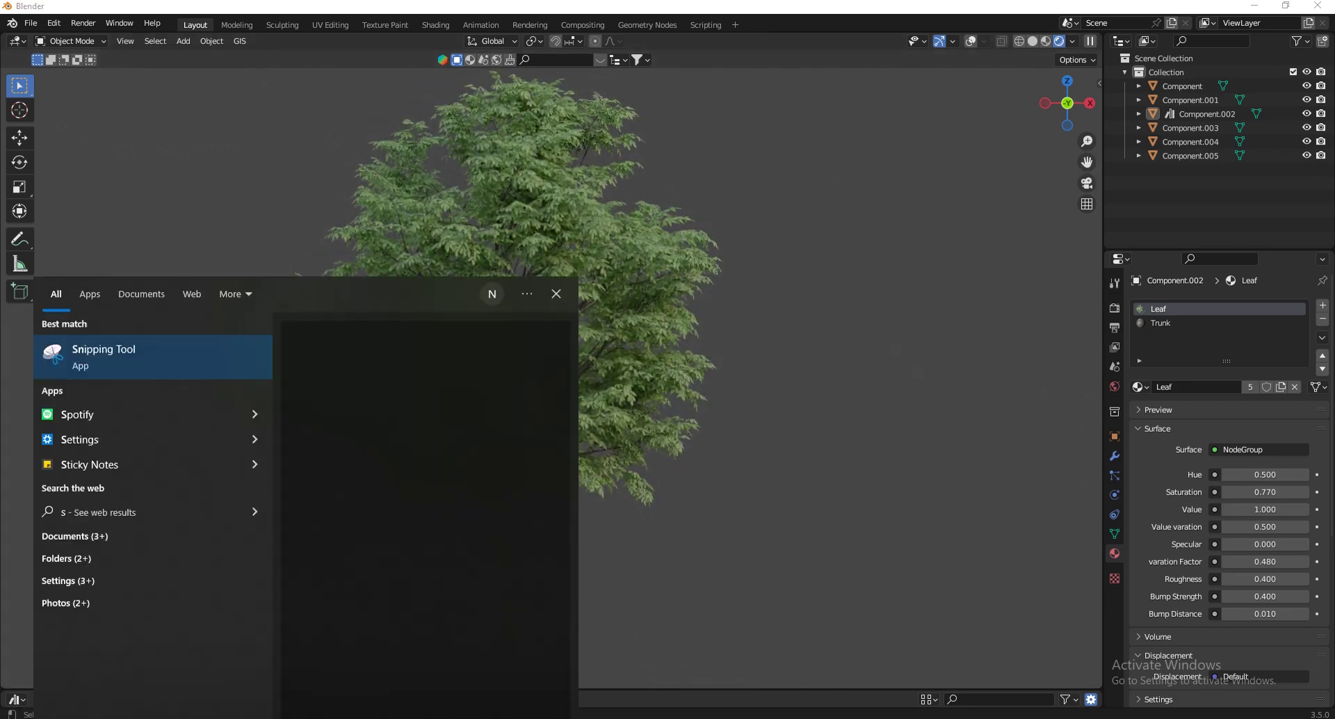
pyautogui.click(122, 361)
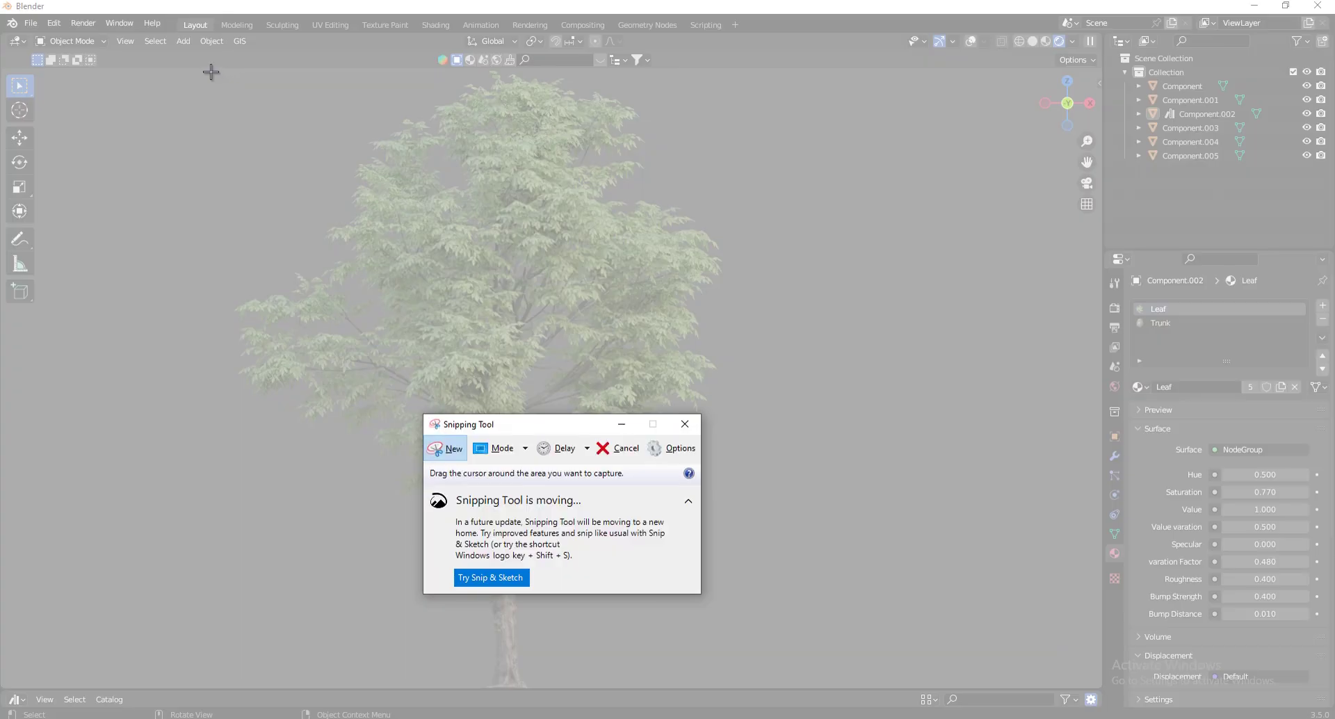
pyautogui.moveTo(210, 71); pyautogui.dragTo(780, 696)
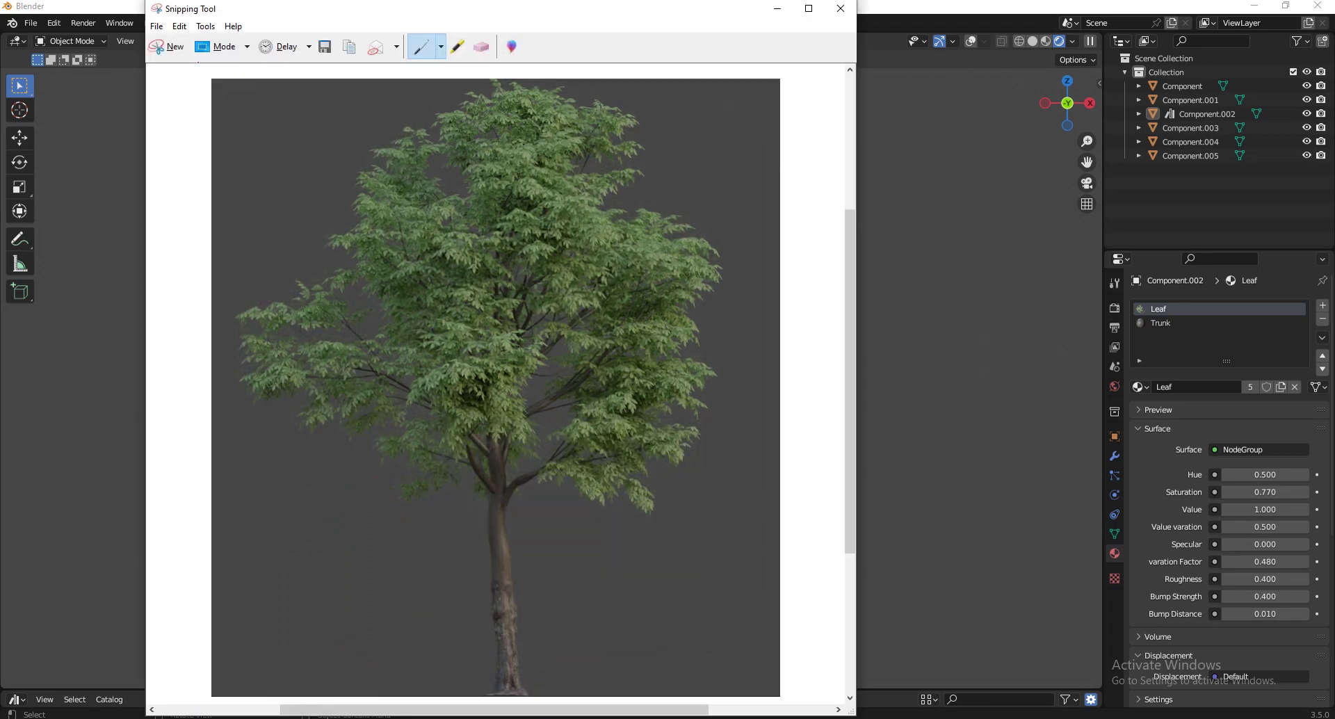
pyautogui.click(841, 8)
pyautogui.click(569, 372)
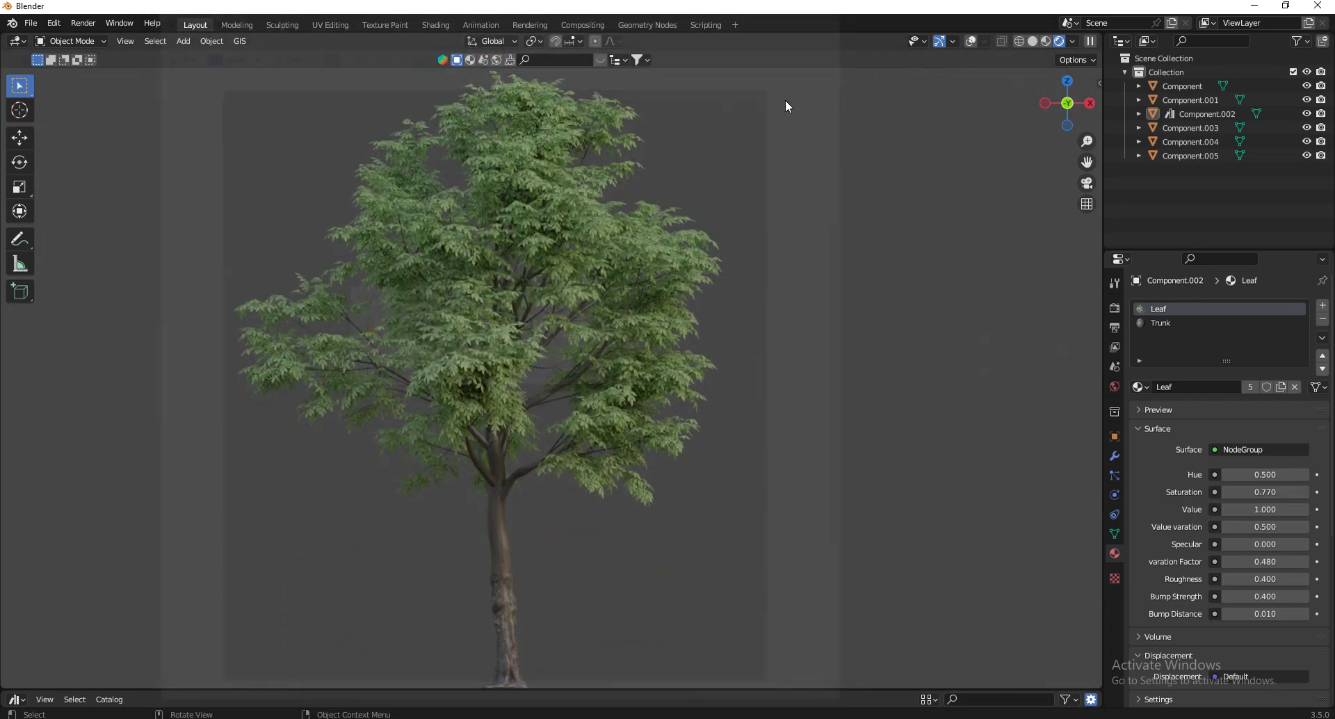
# Enlarge the Asset Browser, open the custom preview chooser for Component.002 and cancel it
pyautogui.moveTo(628, 688); pyautogui.dragTo(625, 479)
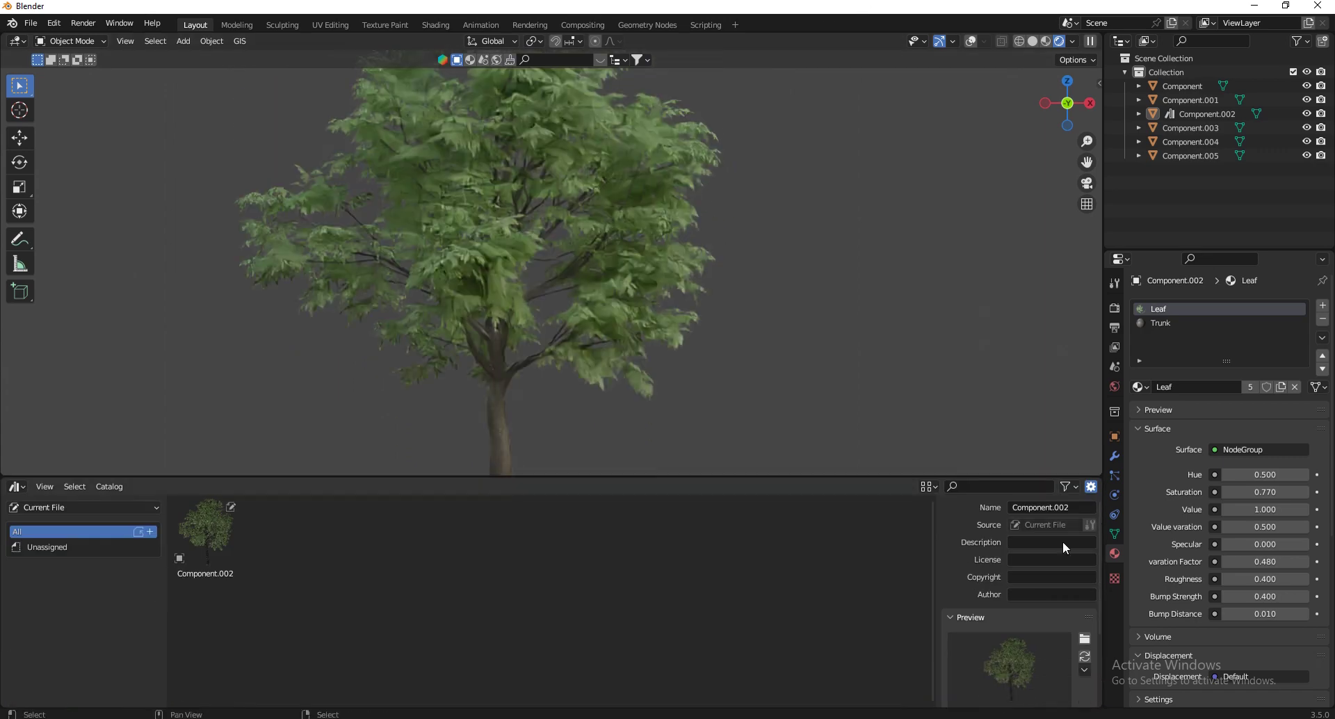
pyautogui.click(1085, 638)
pyautogui.scroll(-1, 789, 394)
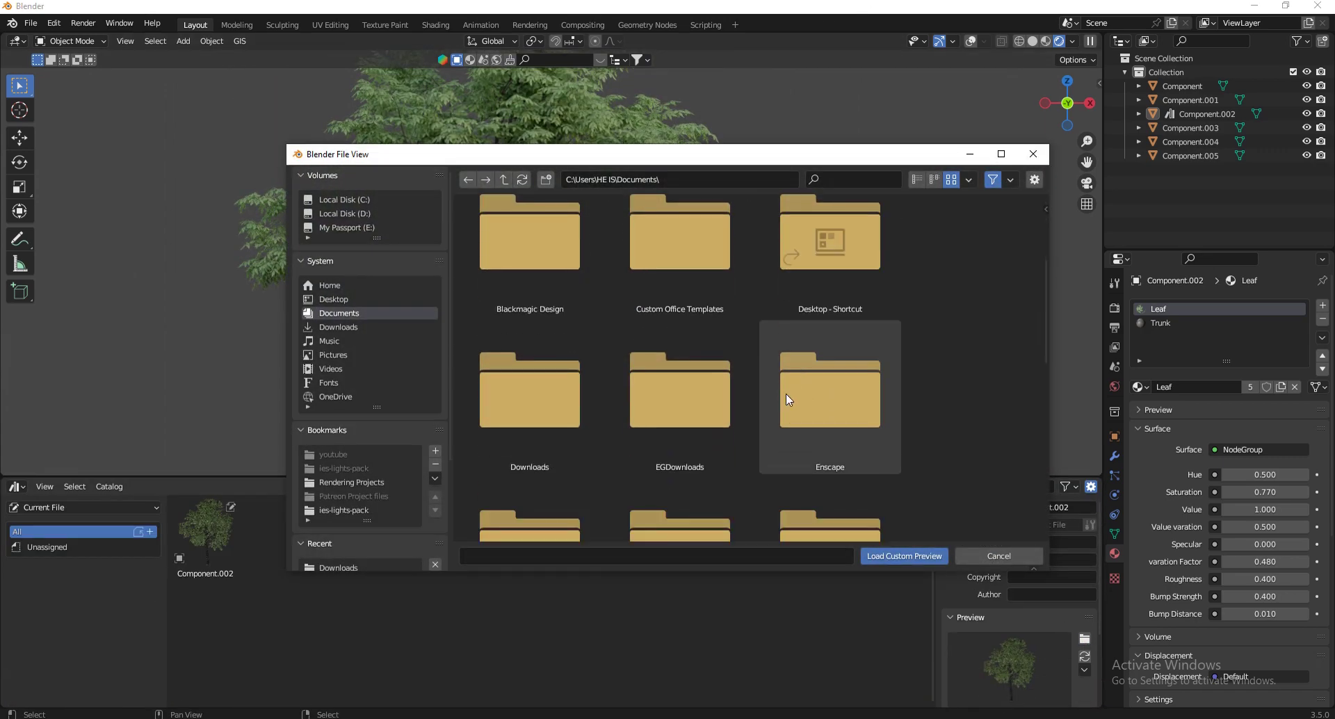
pyautogui.click(995, 554)
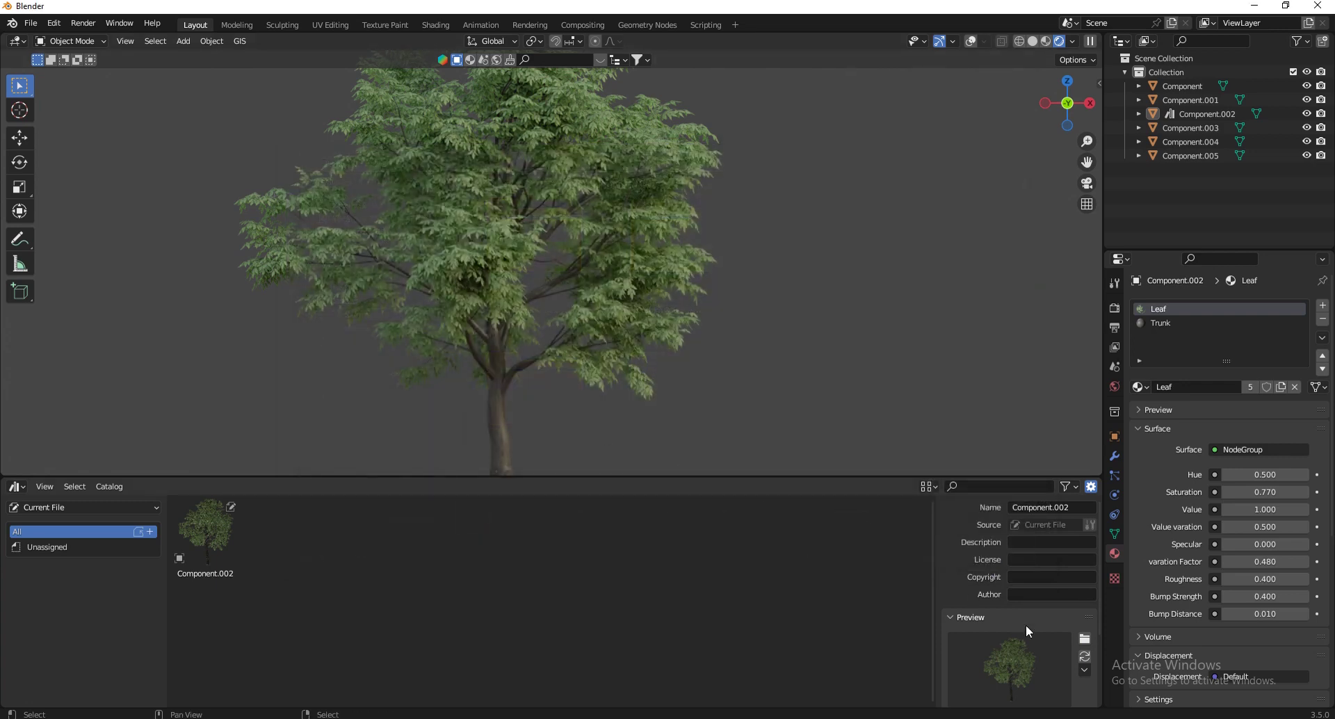
pyautogui.scroll(-3, 1021, 657)
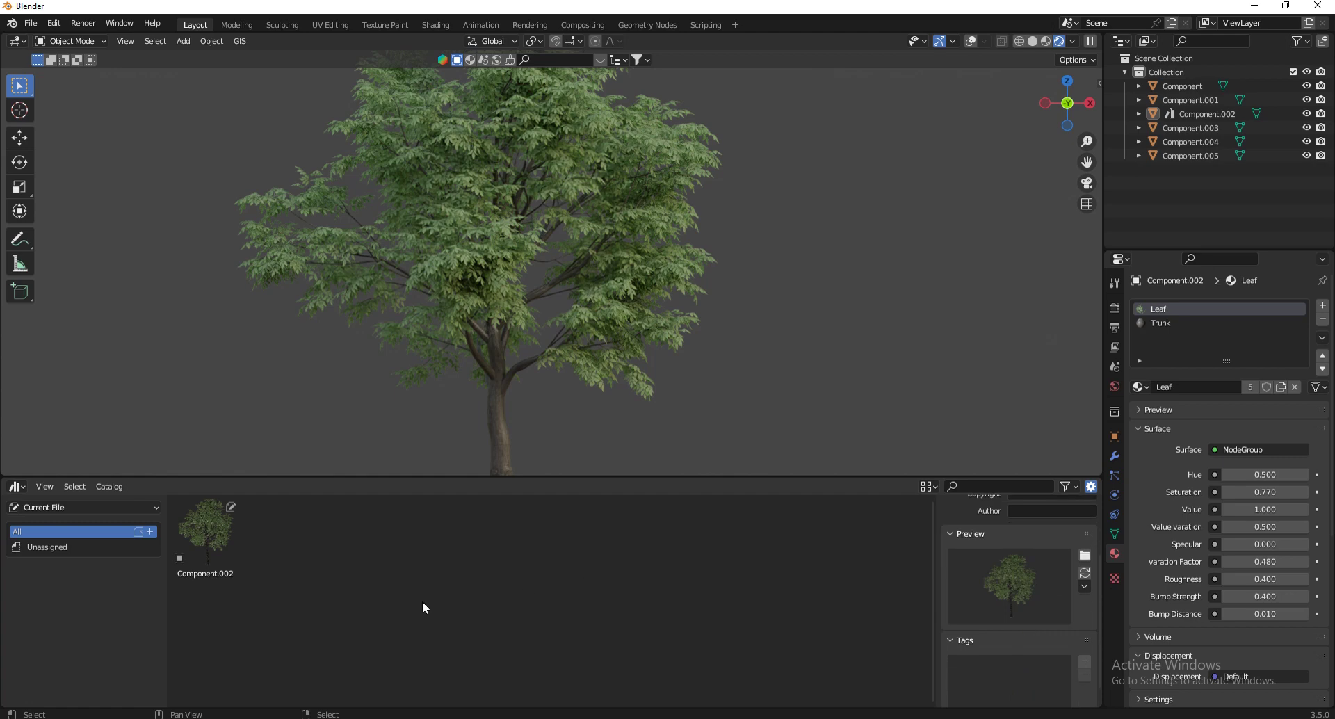
# Look over the tree previews in the Trees asset library for comparison
pyautogui.click(85, 507)
pyautogui.click(38, 323)
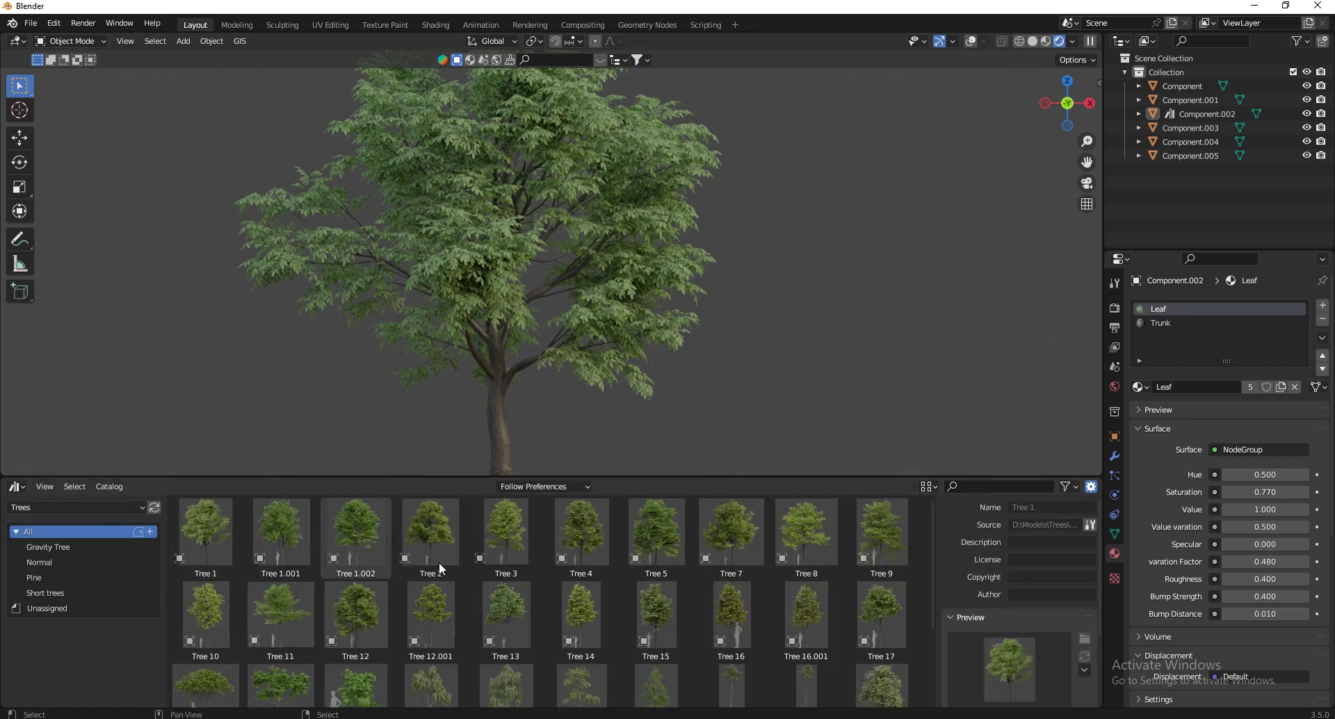
pyautogui.moveTo(504, 534); pyautogui.dragTo(473, 440)
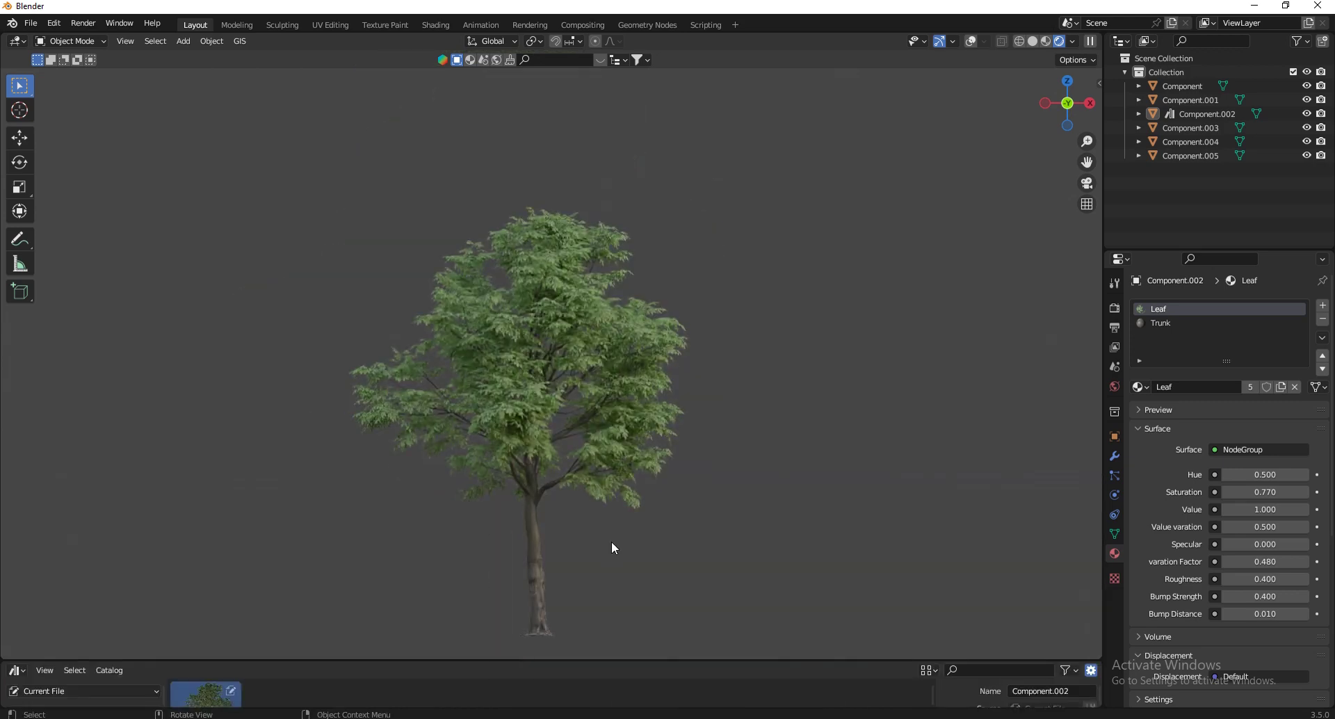